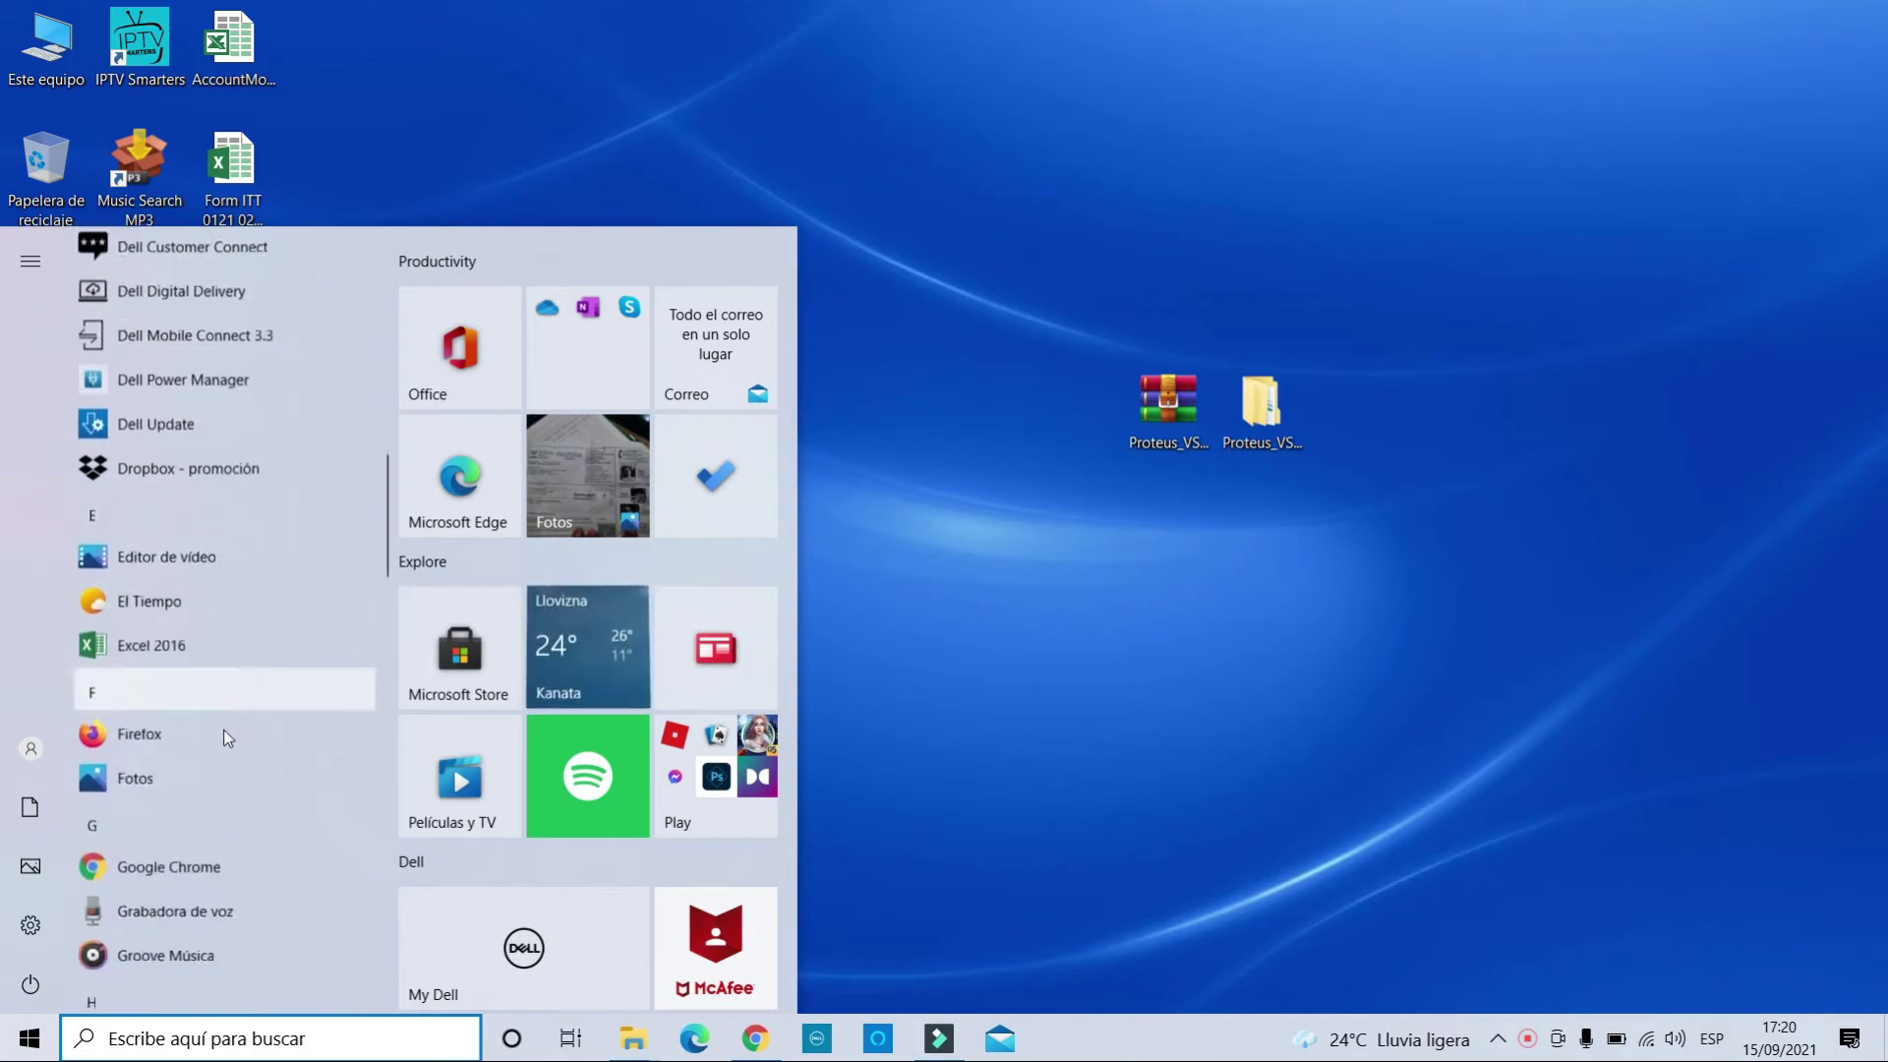
Launch ISIS 7 Professional from the Proteus 7 Professional programs and decline viewing the sample designs.
scroll(173, 694, "down", 10)
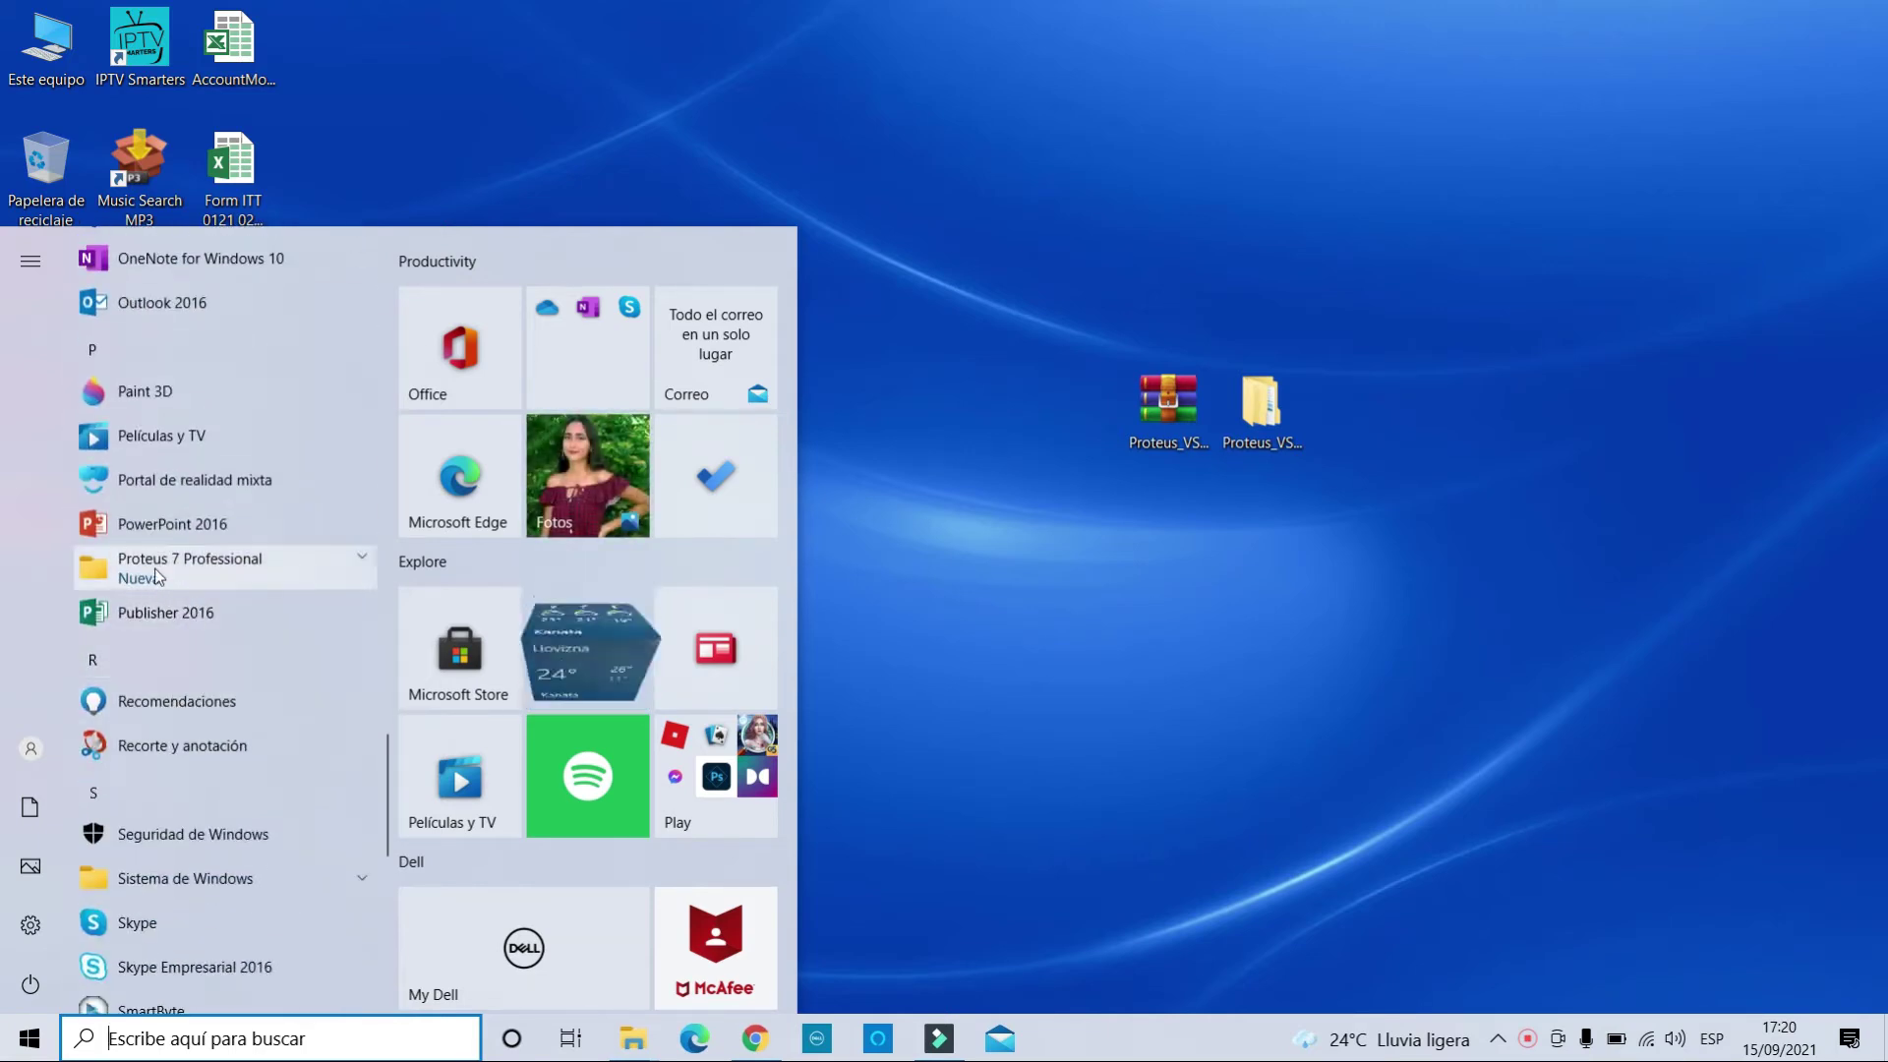
left_click(262, 568)
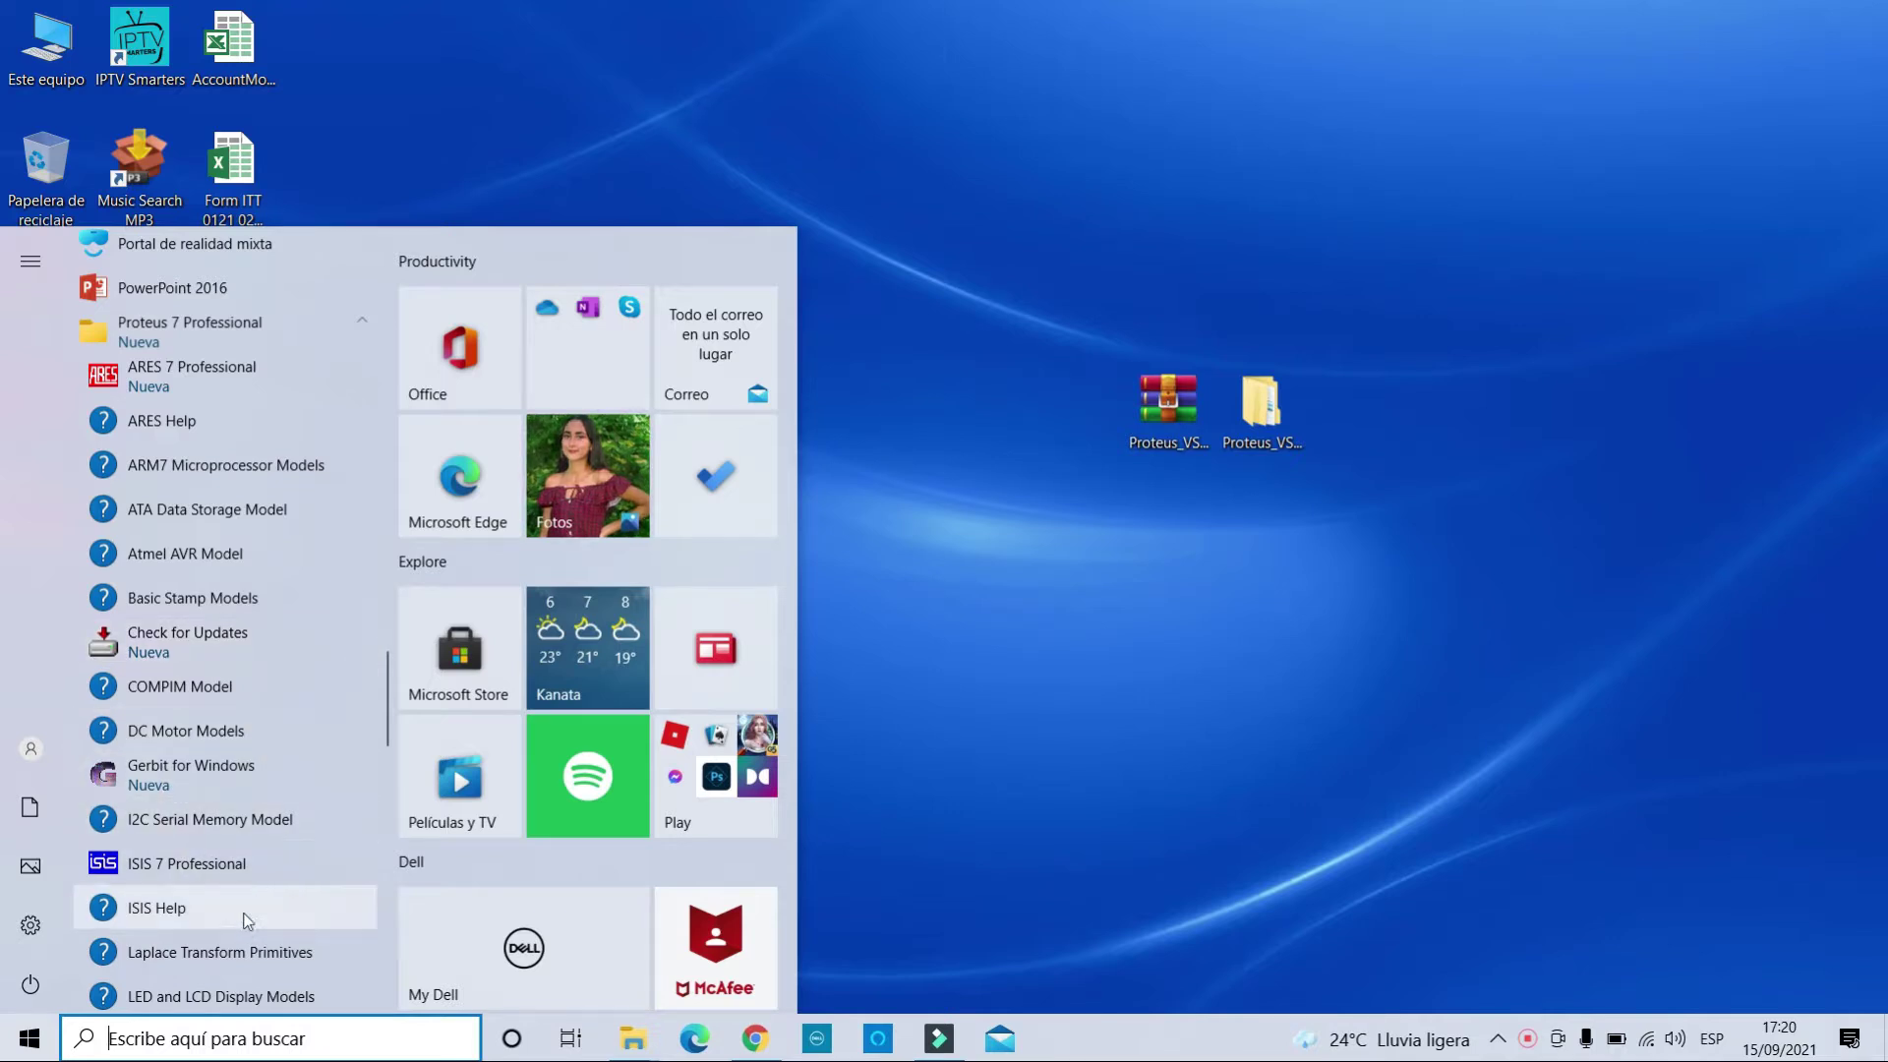
scroll(226, 865, "down", 1)
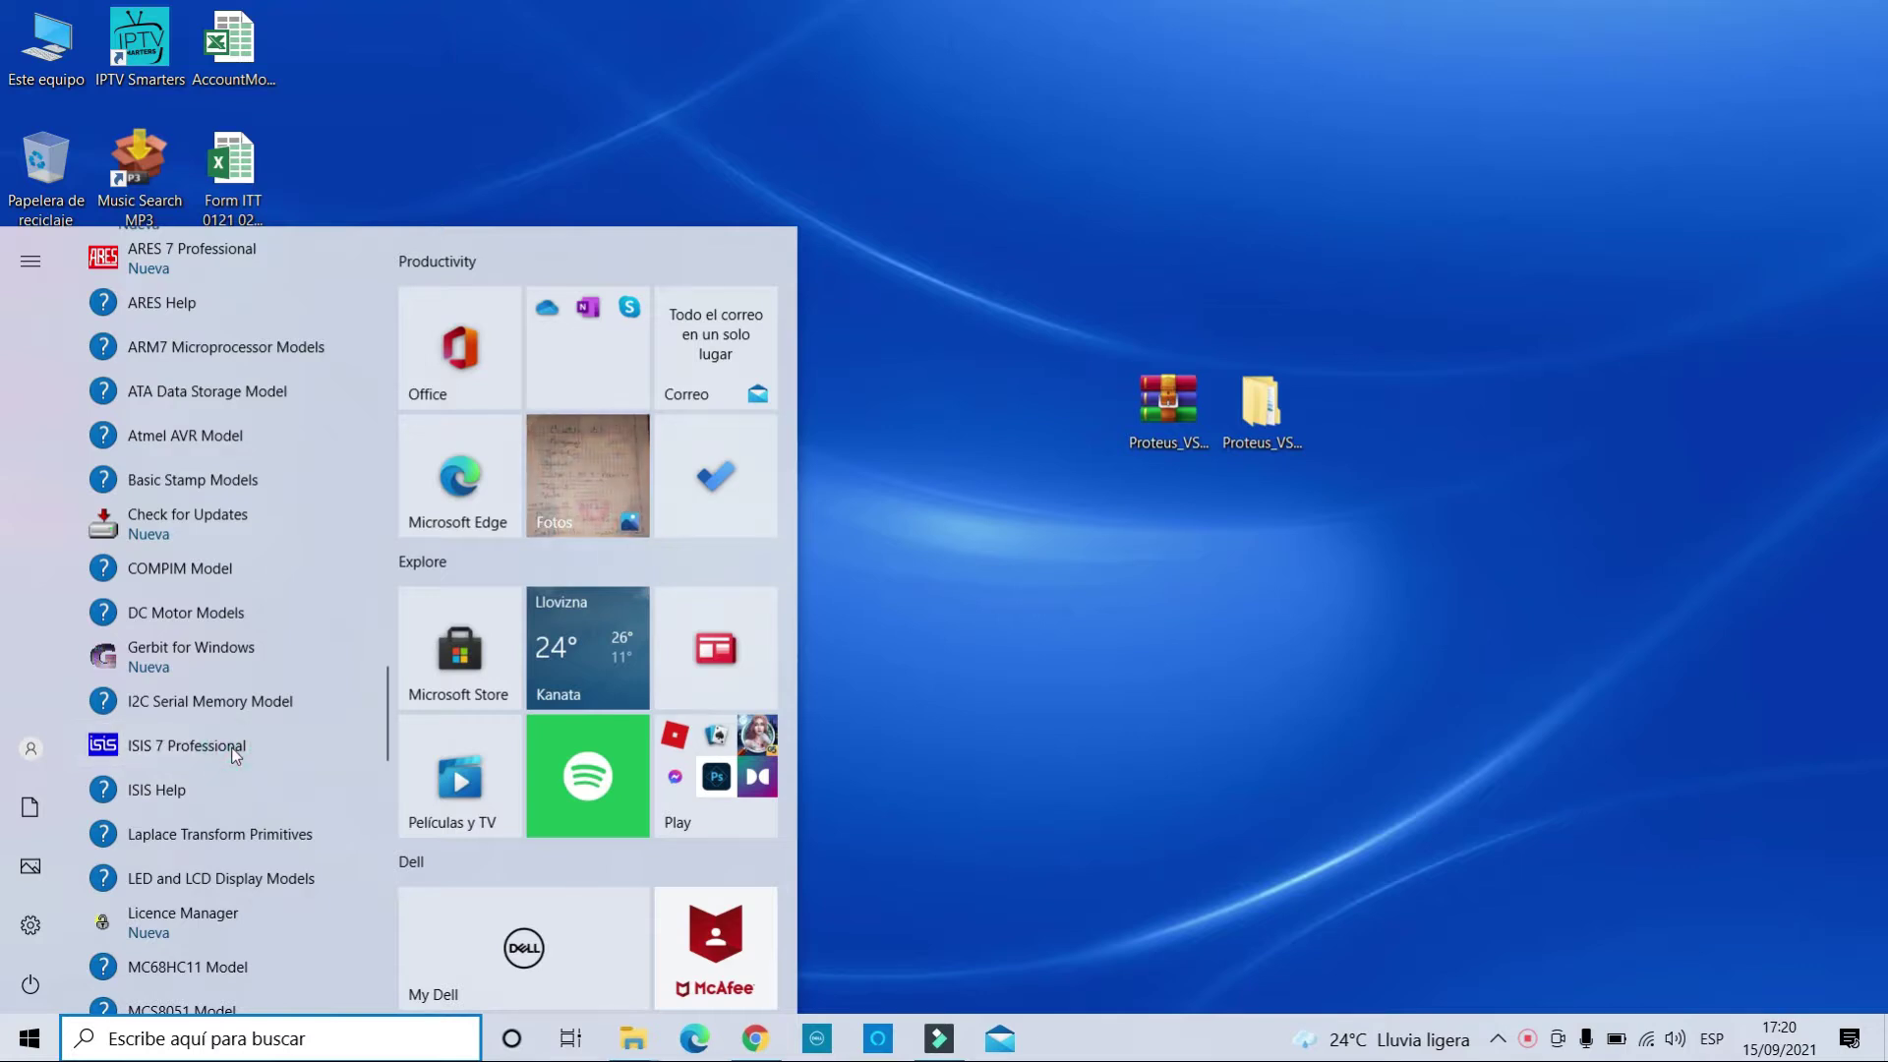
left_click(234, 747)
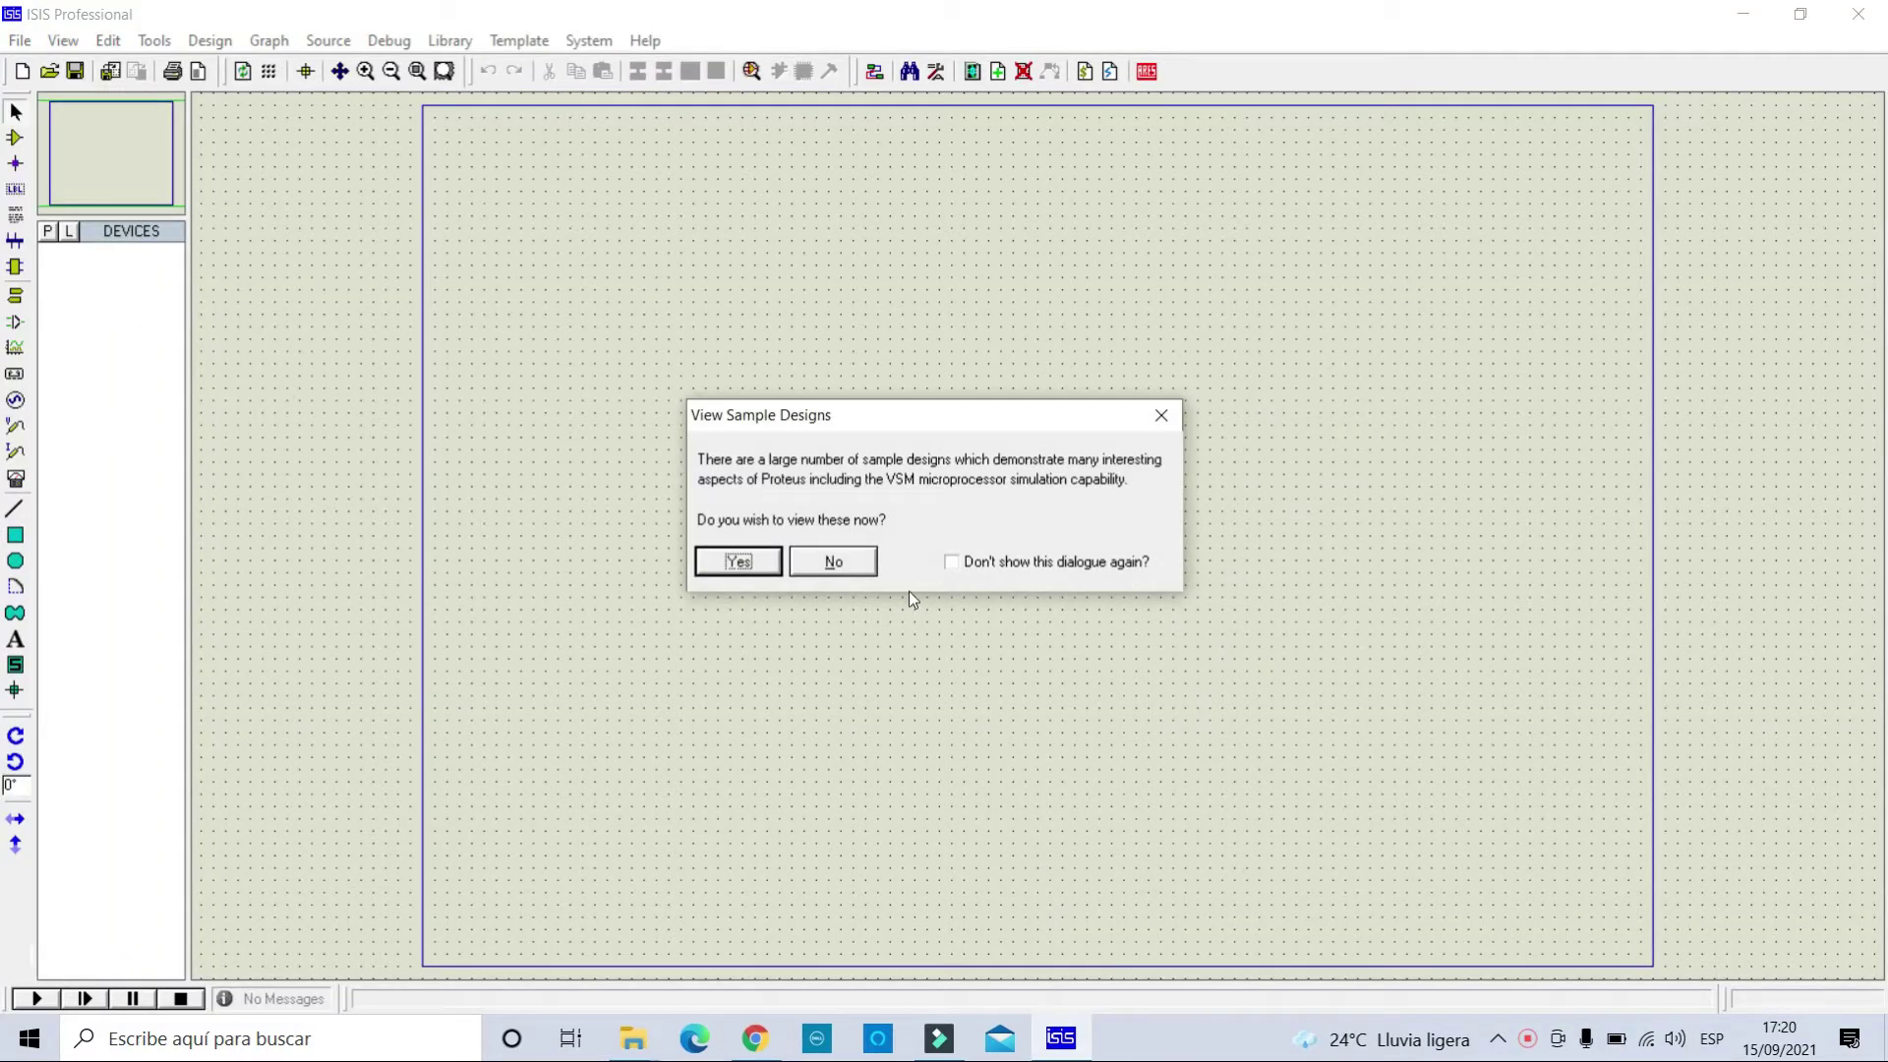
left_click(853, 567)
left_click(838, 576)
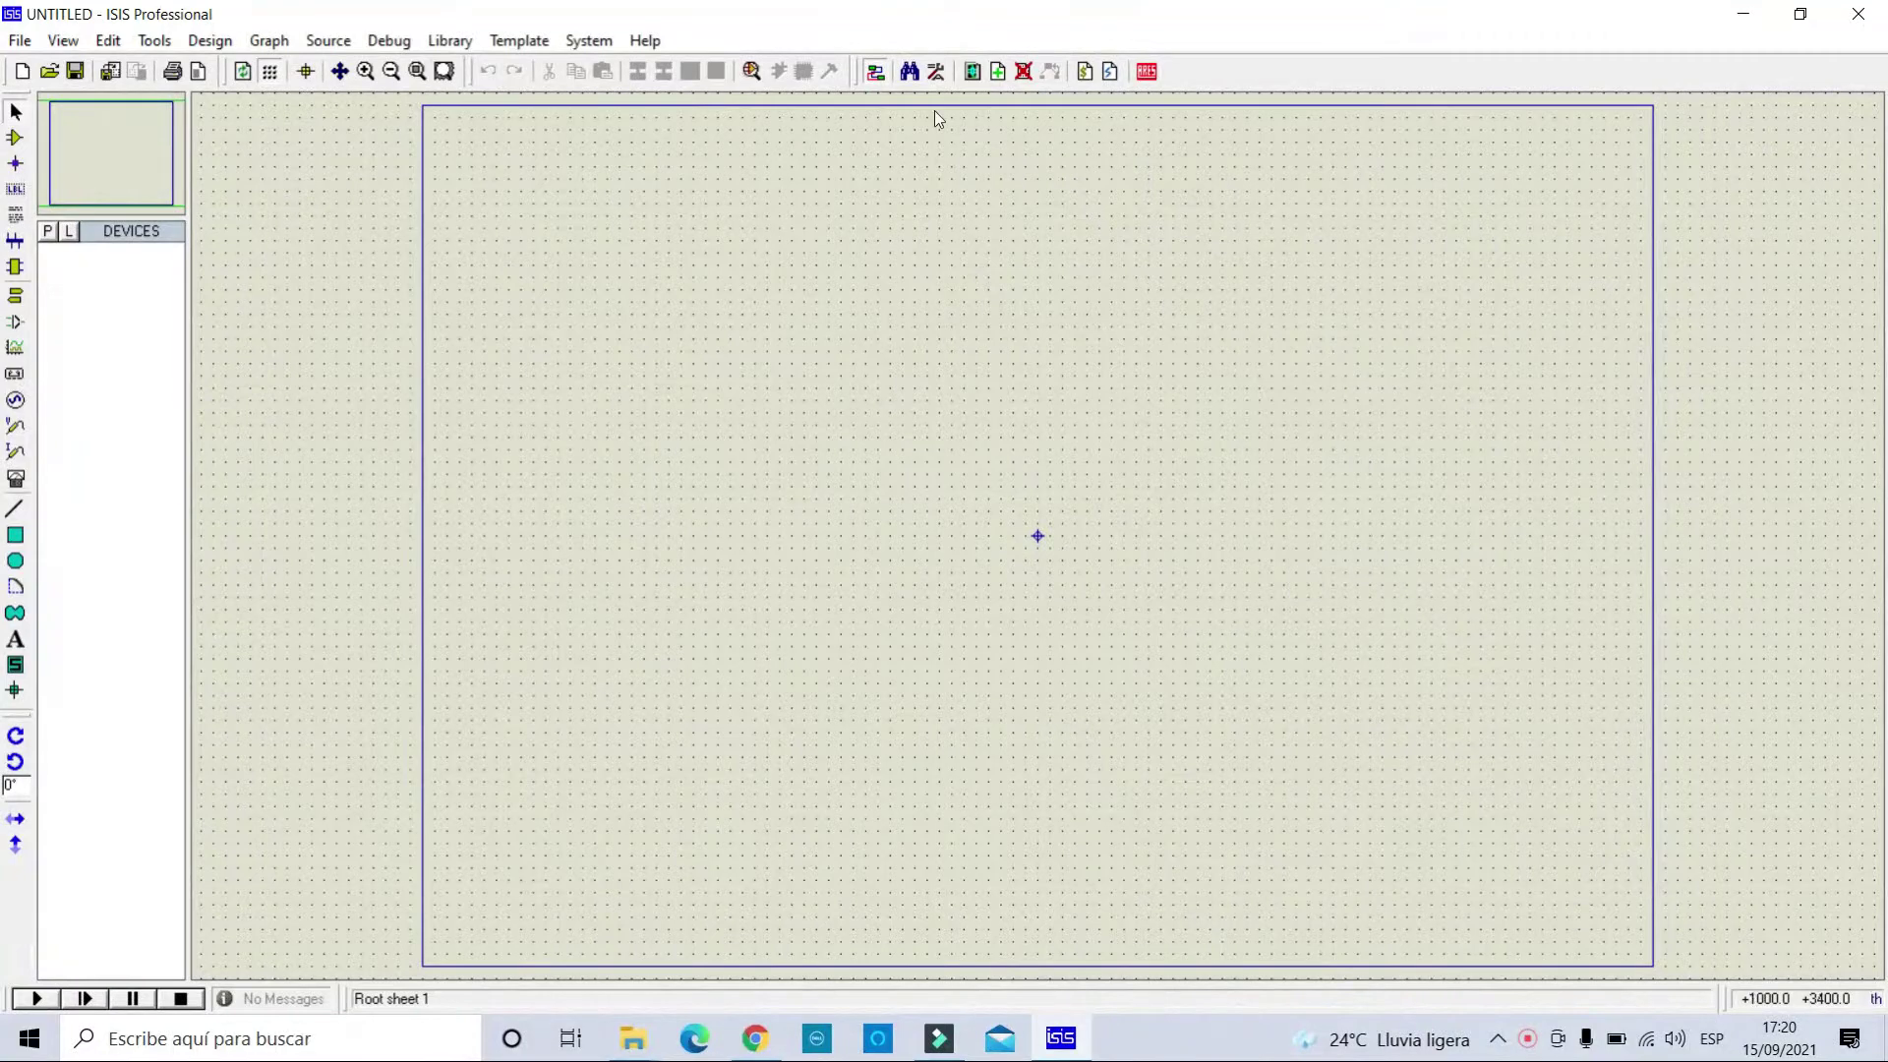
left_click(20, 43)
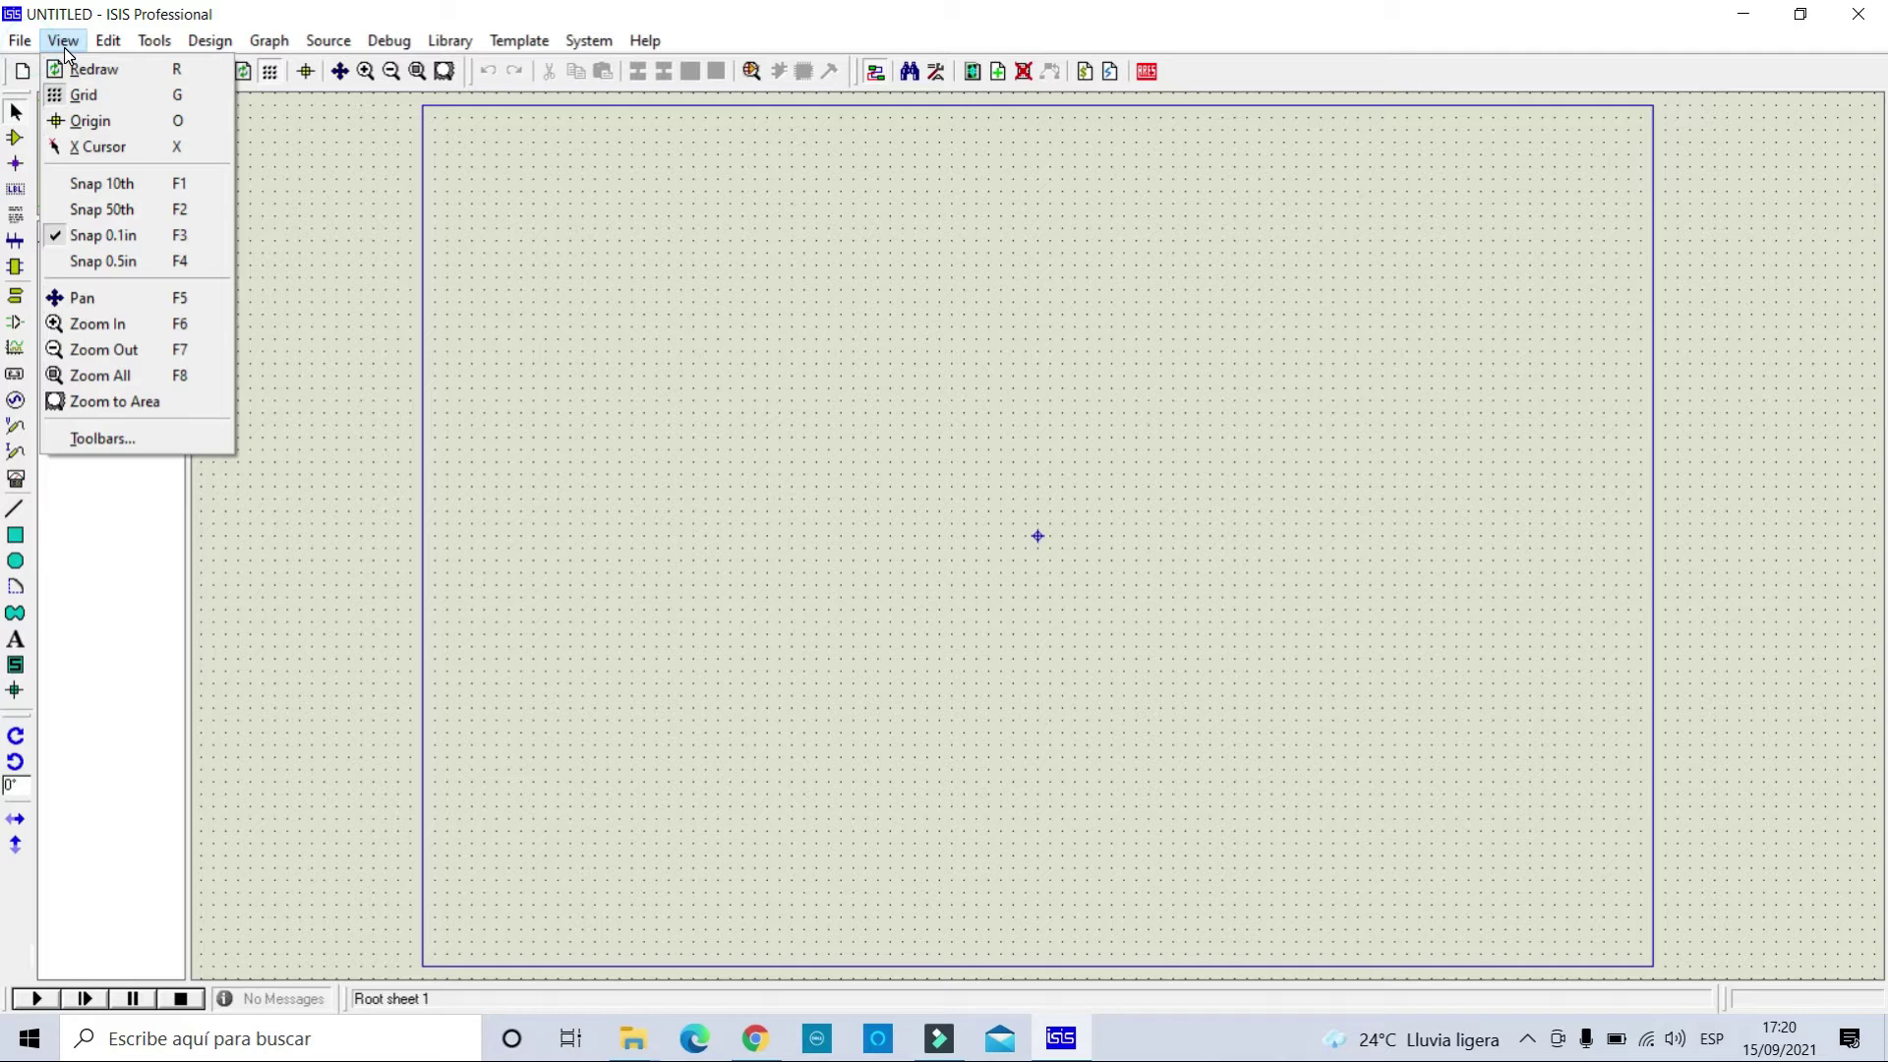
mouse_move(97, 46)
mouse_move(227, 45)
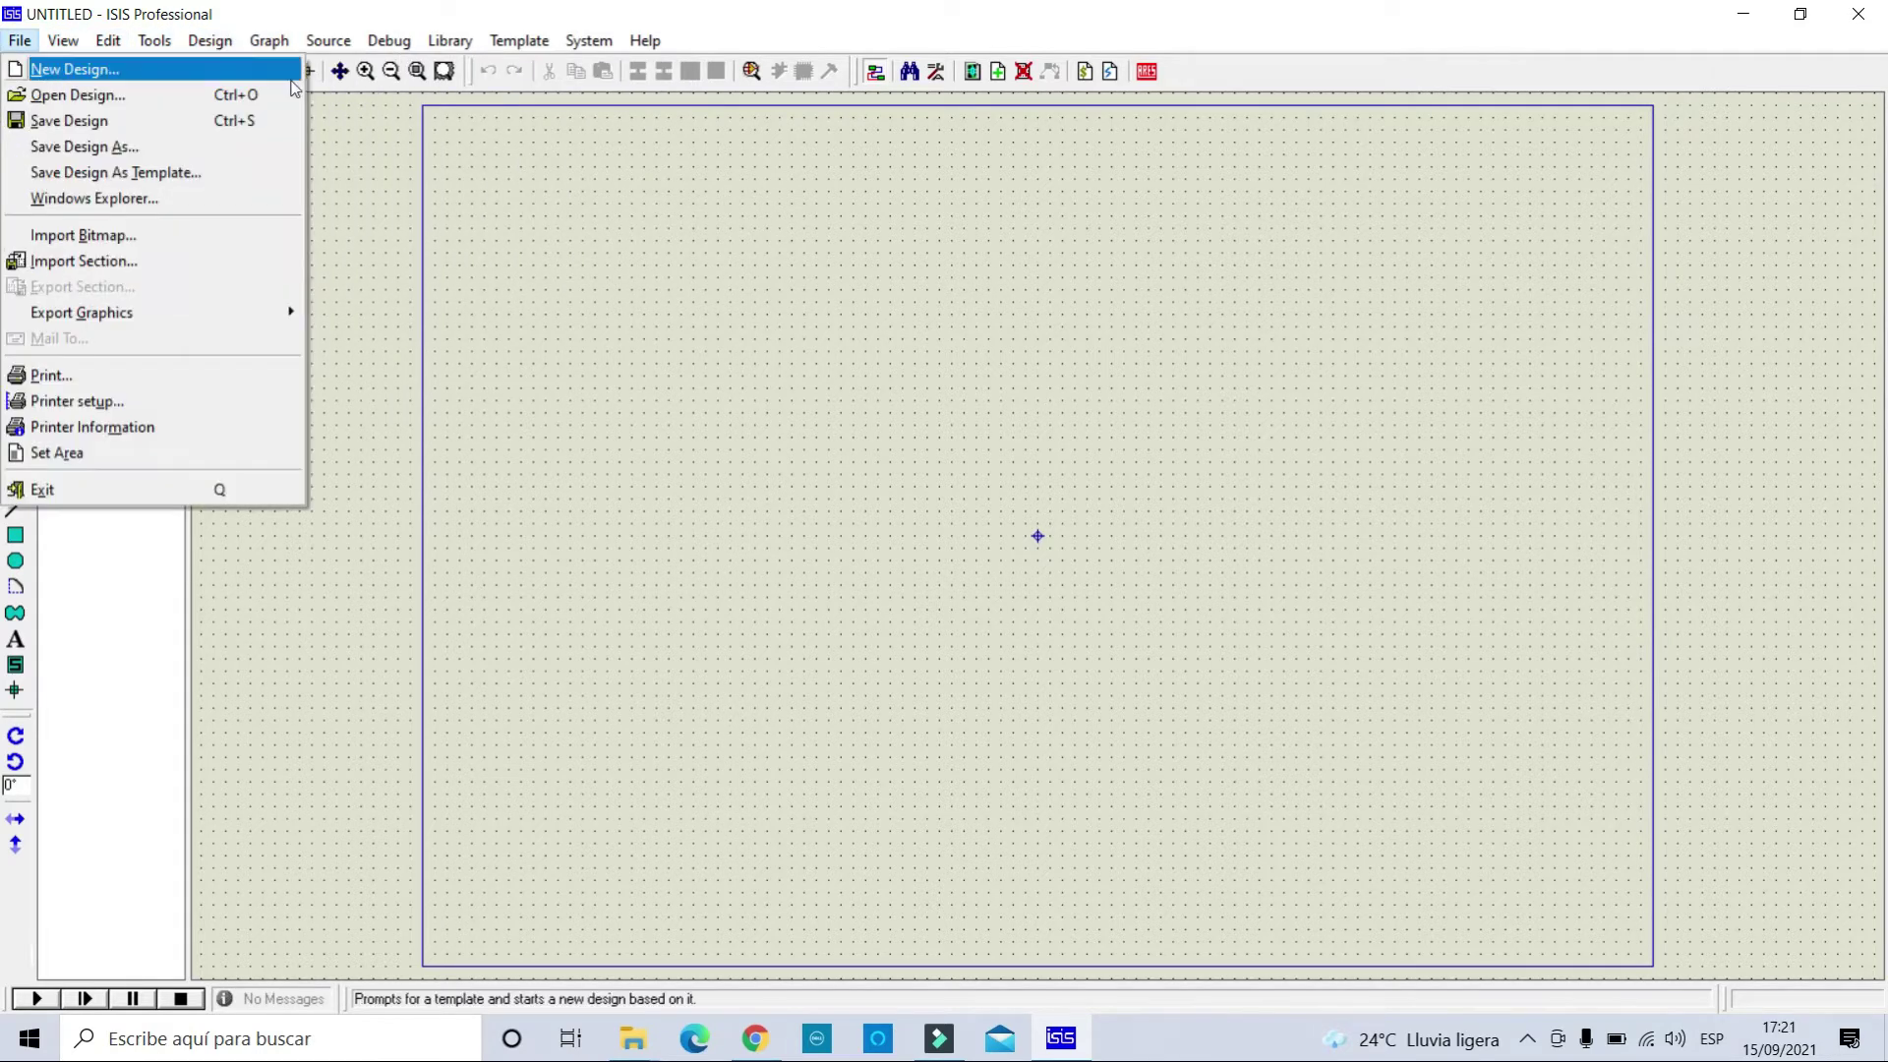
left_click(449, 35)
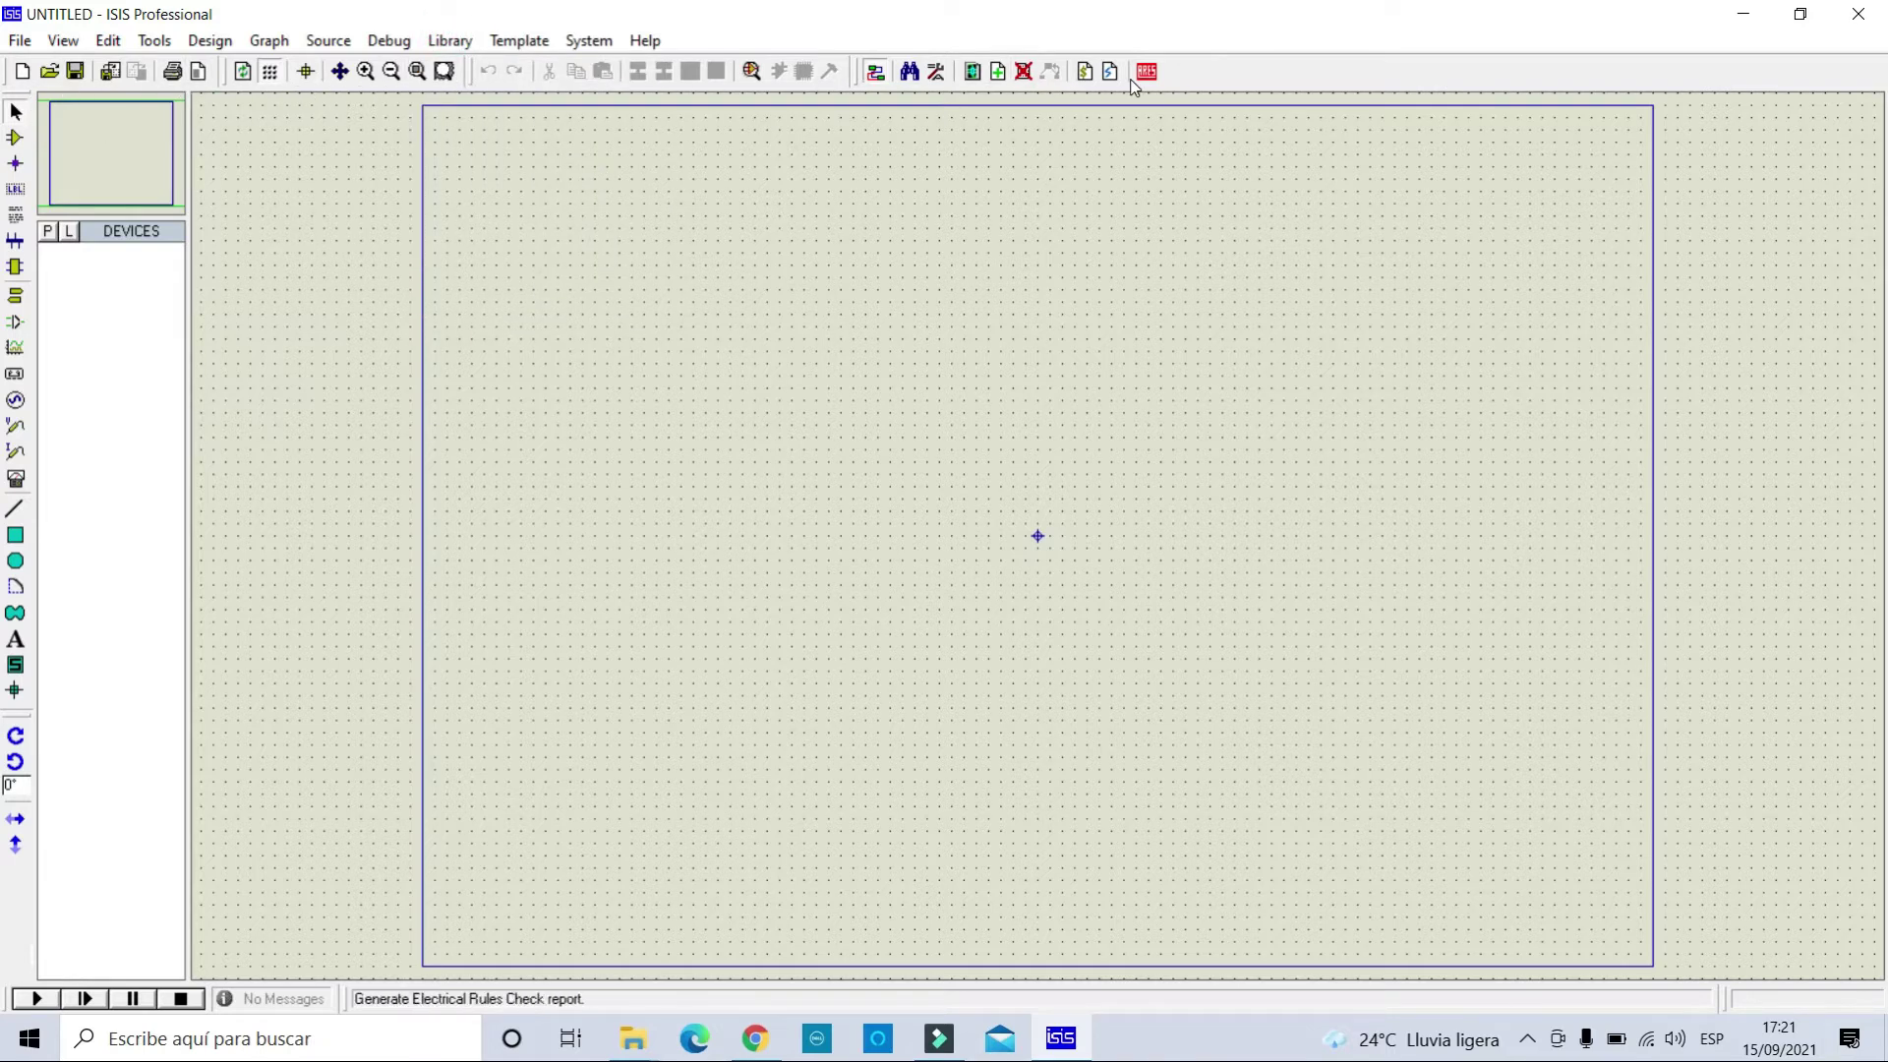
left_click(13, 140)
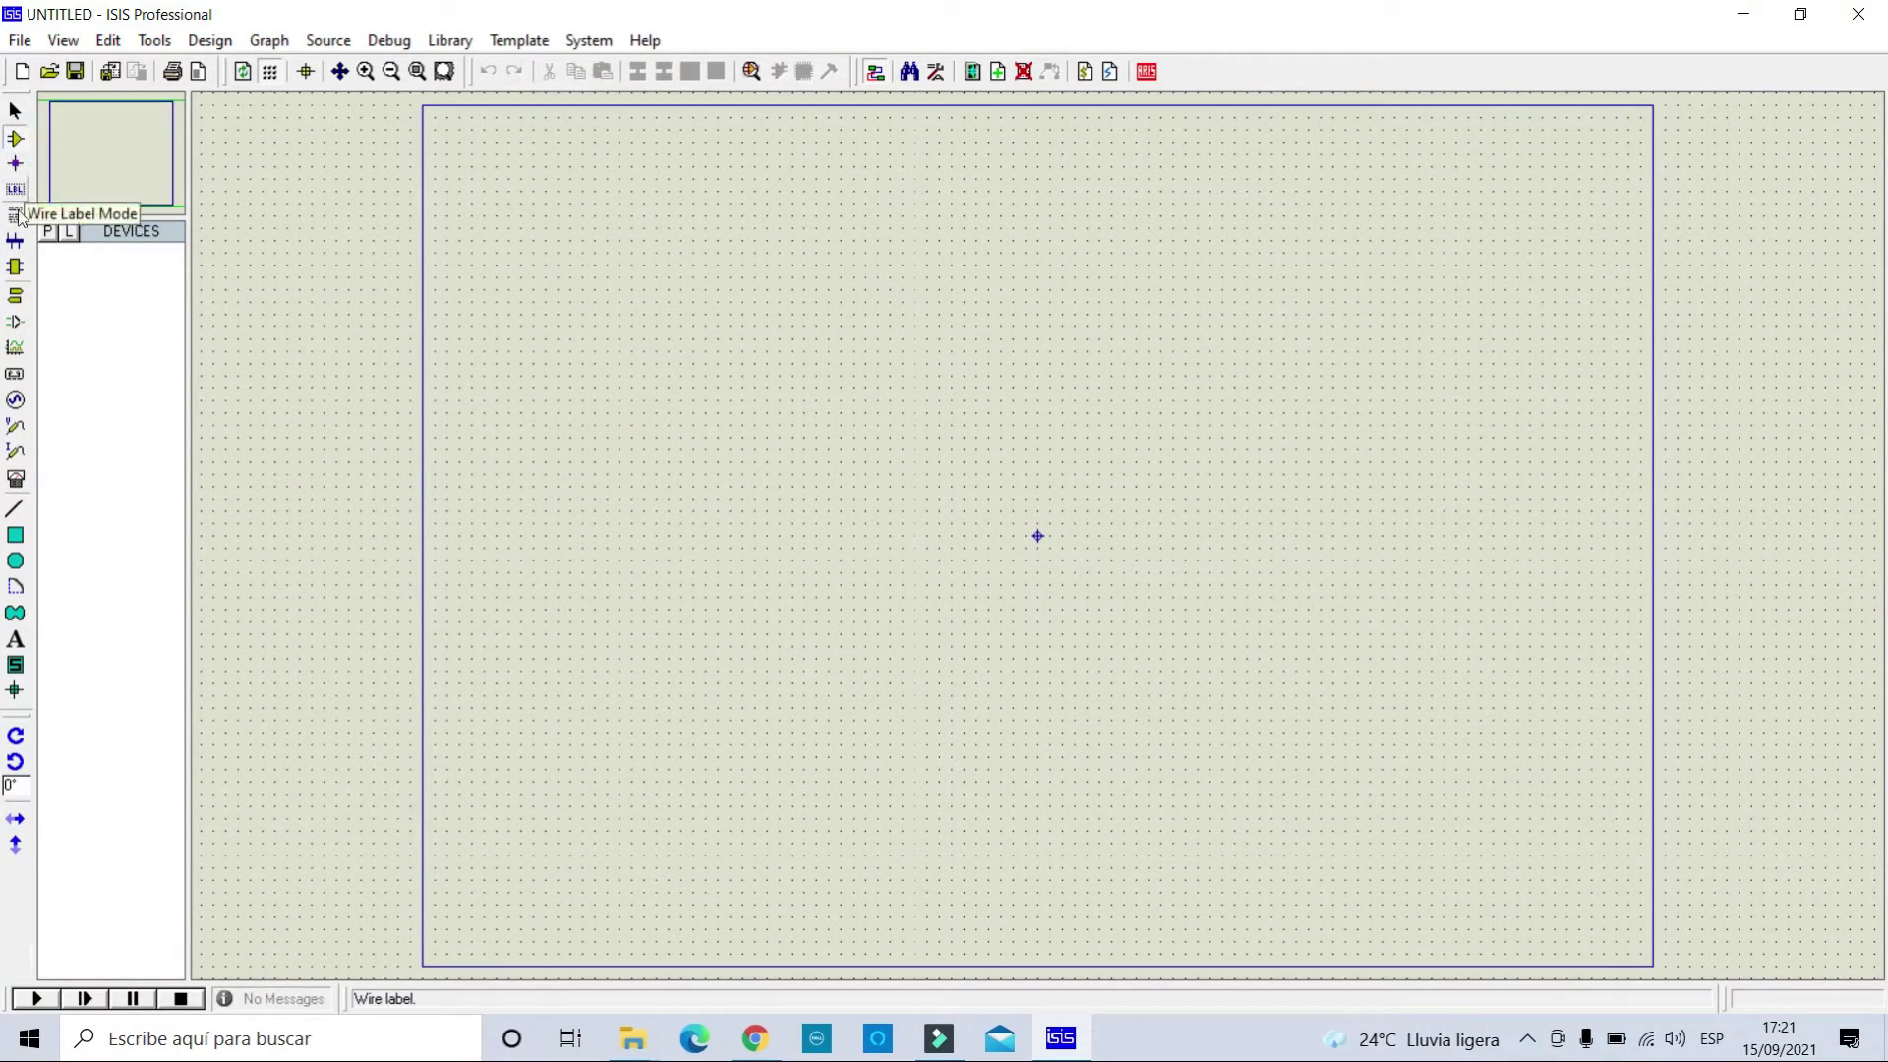
Preview the SINE, PULSE and DCLOCK symbols among the available signal generators.
left_click(15, 400)
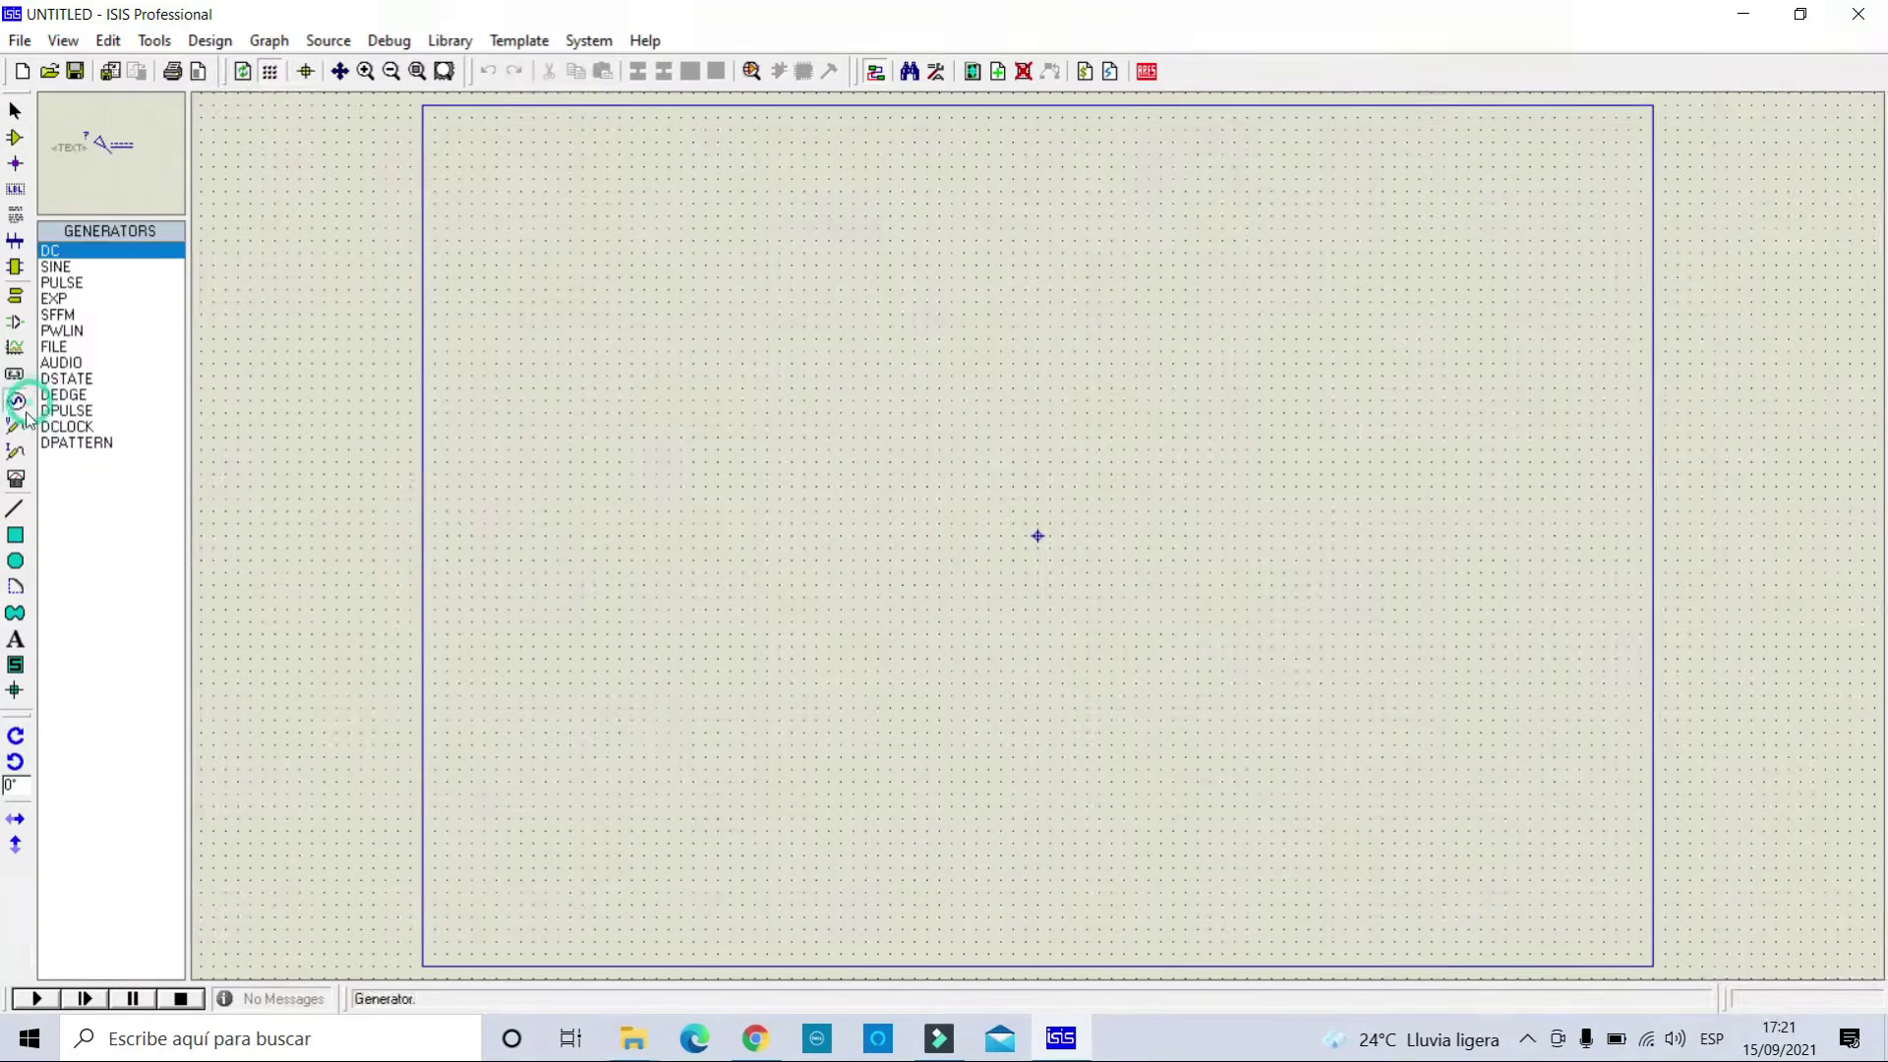
left_click(57, 266)
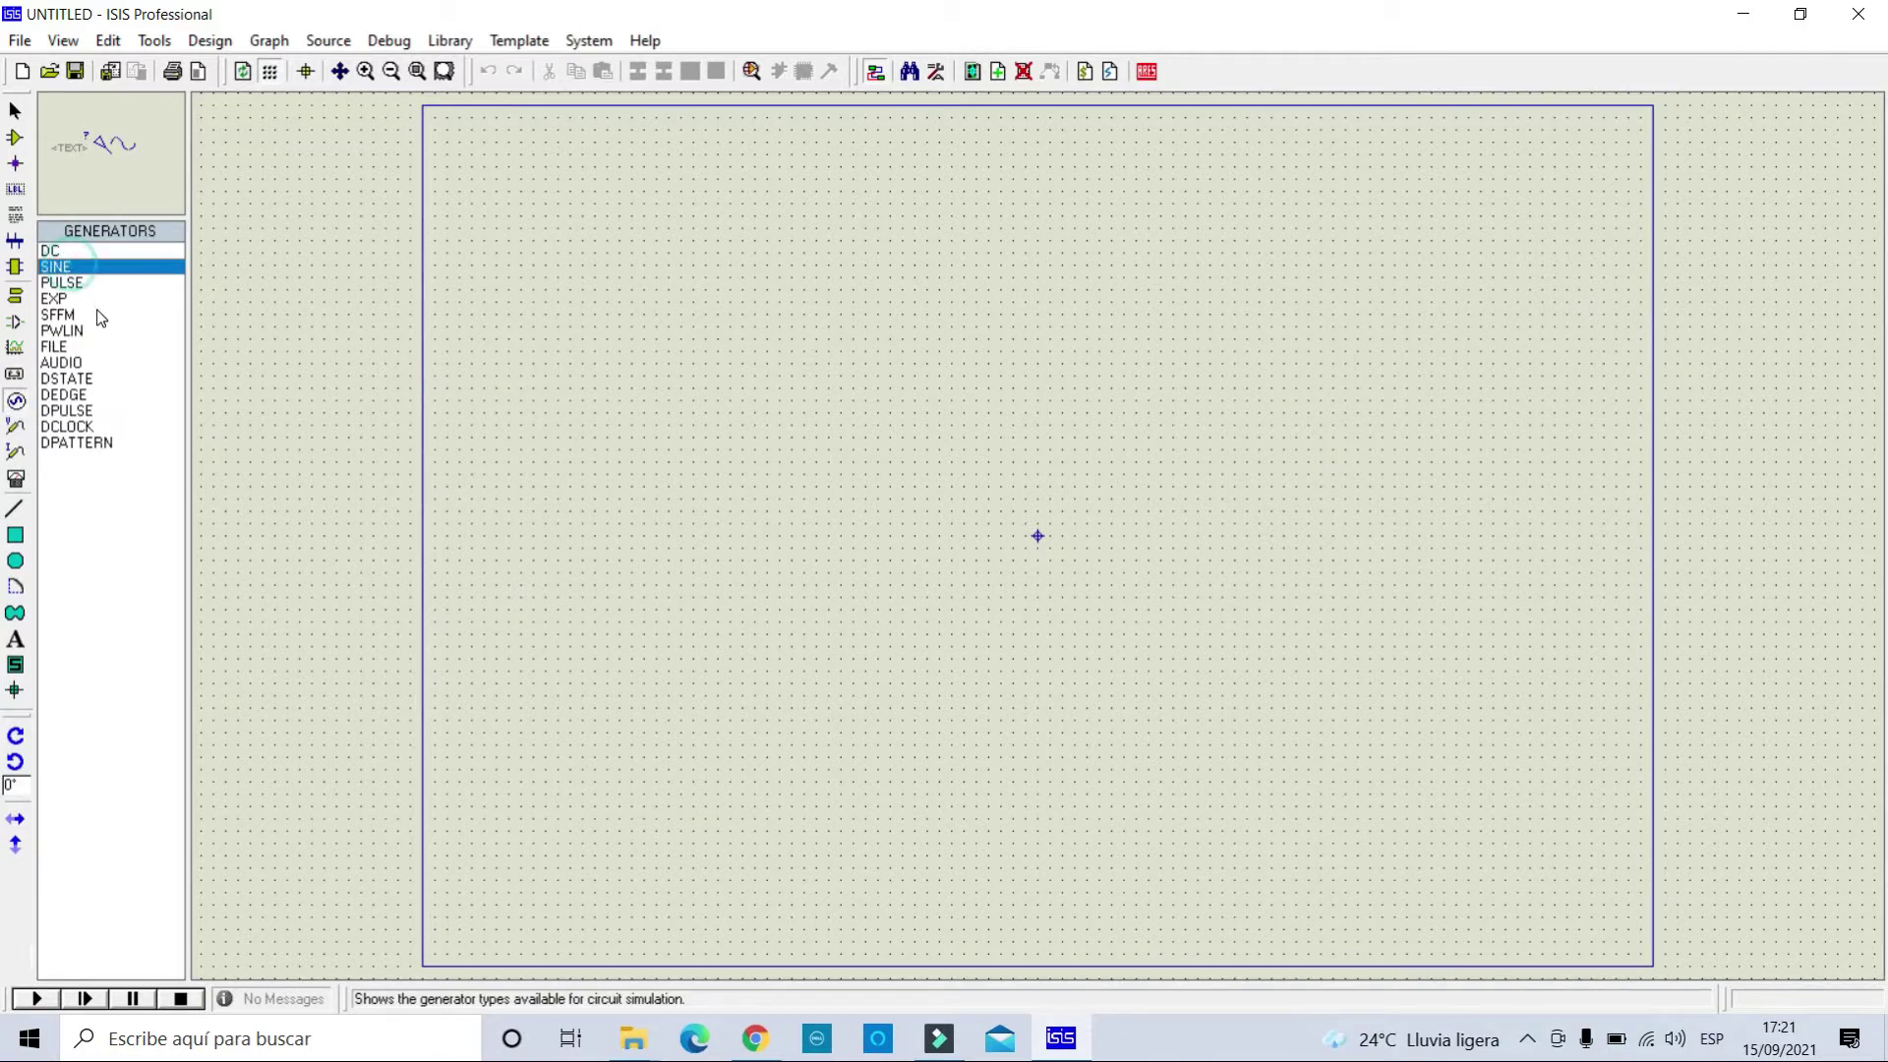
left_click(74, 286)
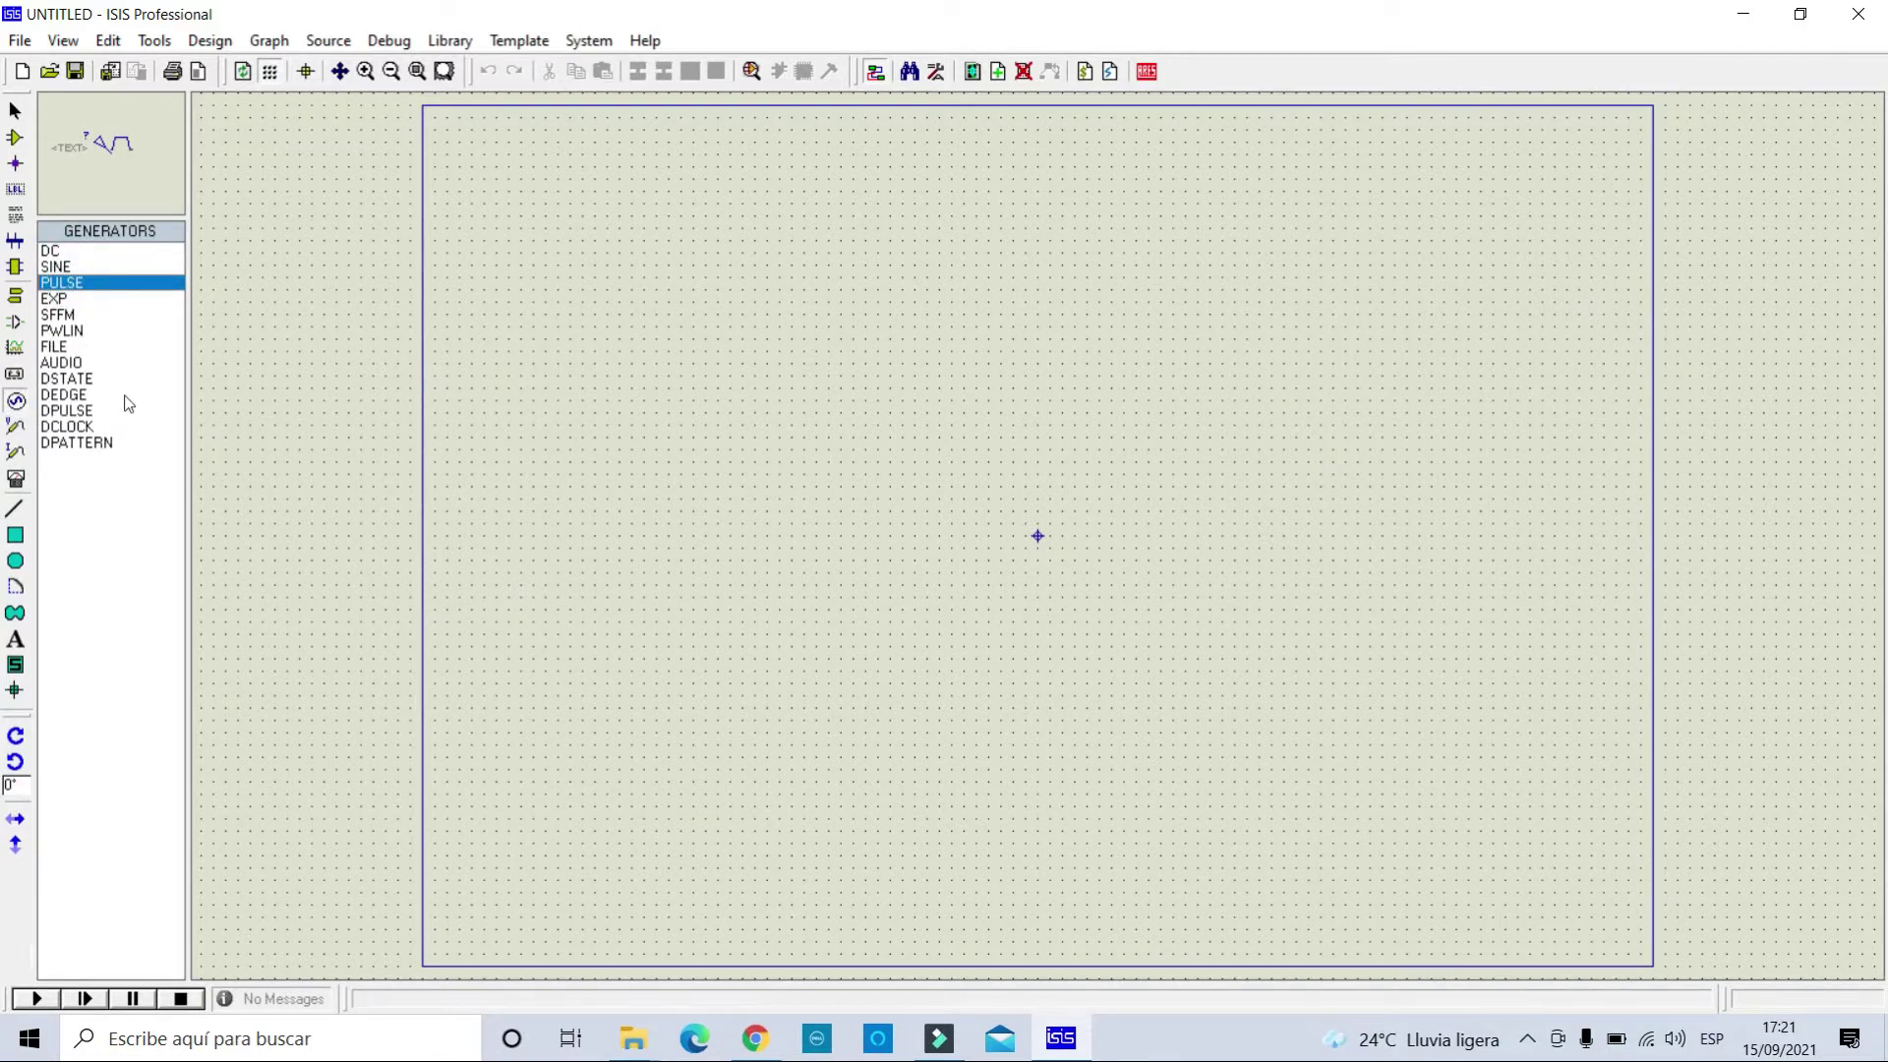
left_click(73, 430)
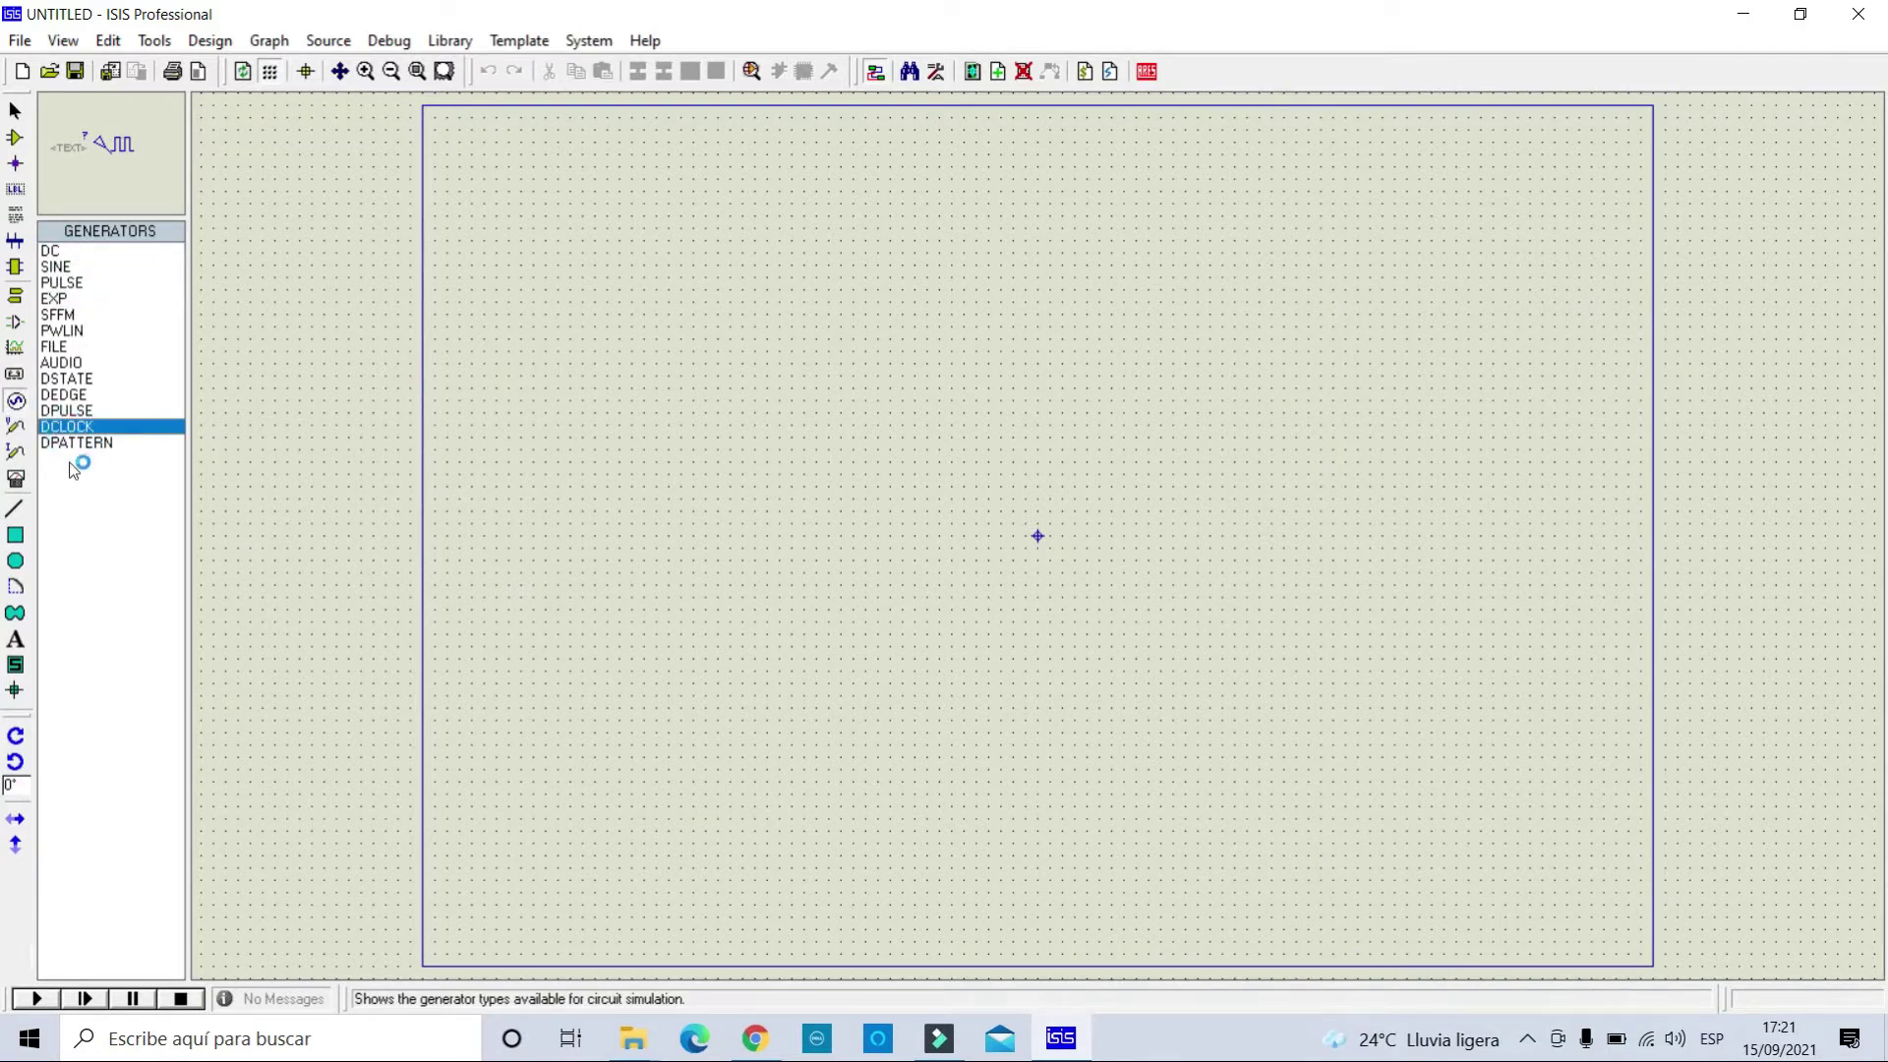
Preview the oscilloscope and the DC and AC voltmeters and ammeters among the virtual instruments.
left_click(17, 480)
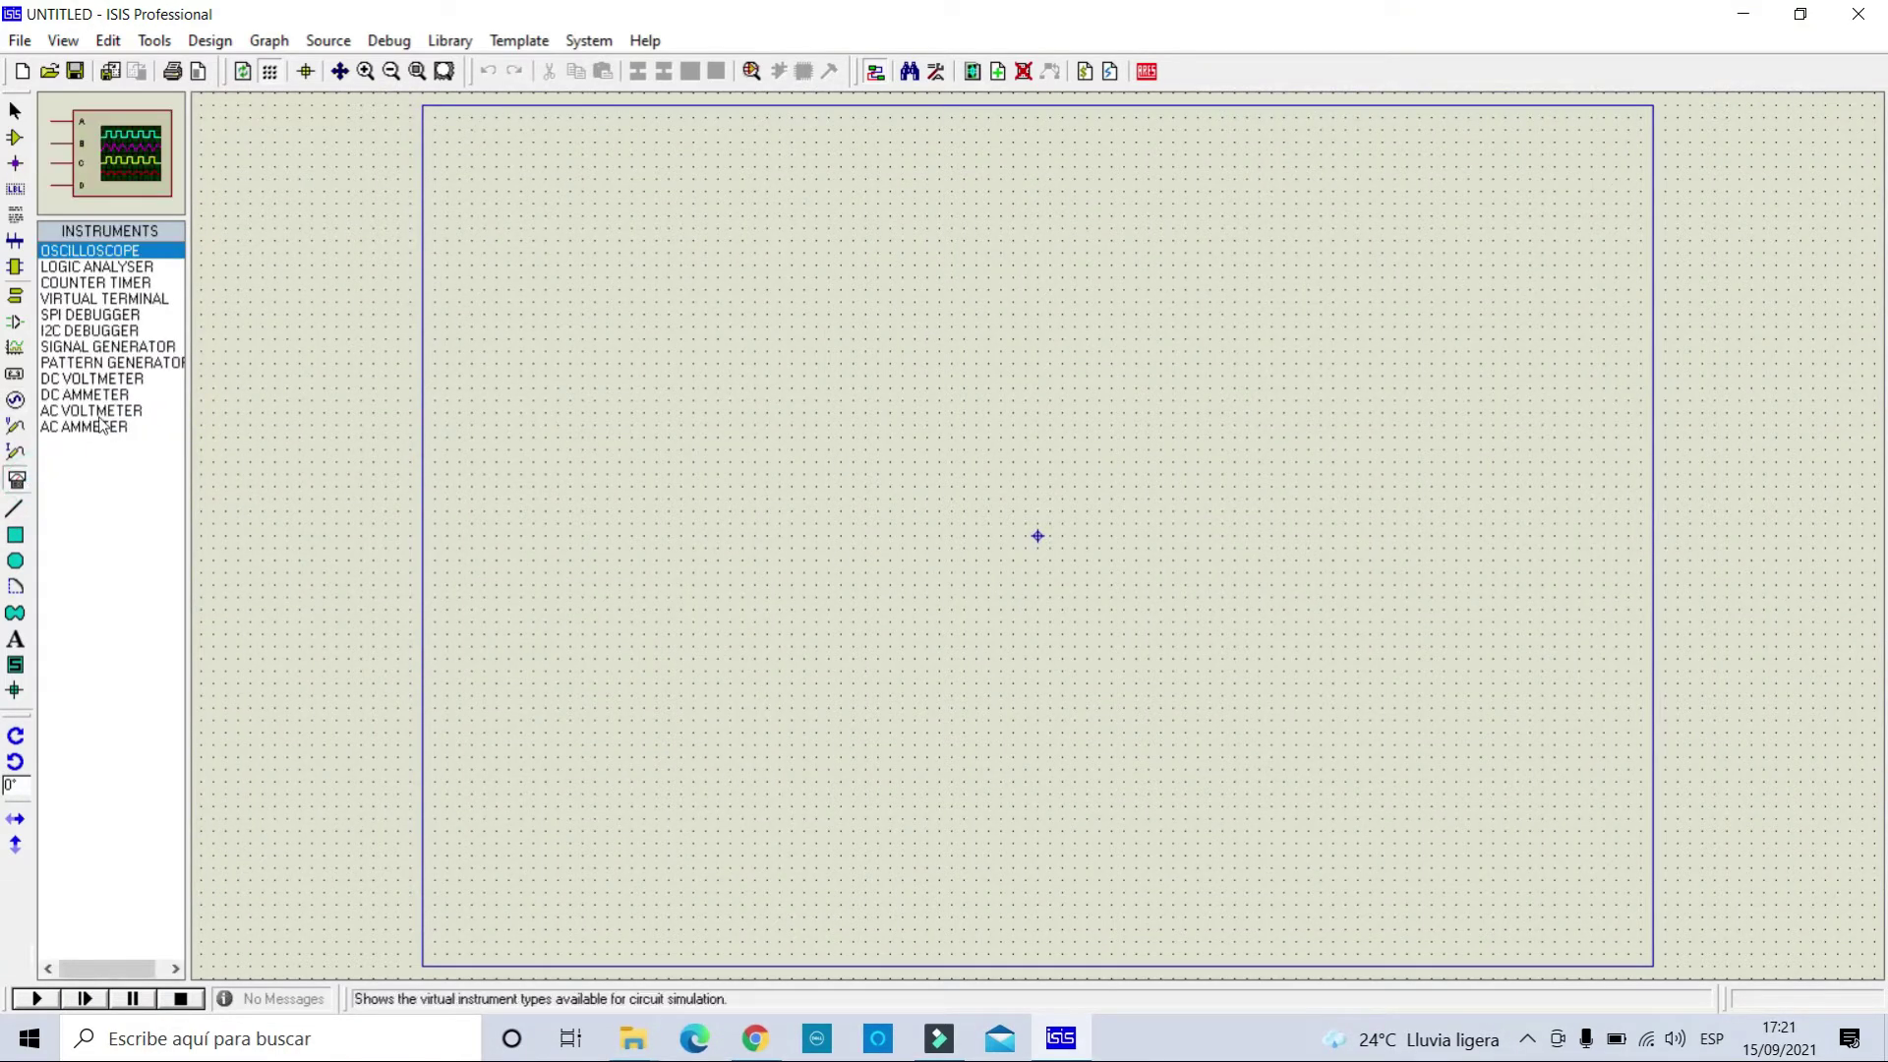
left_click(103, 252)
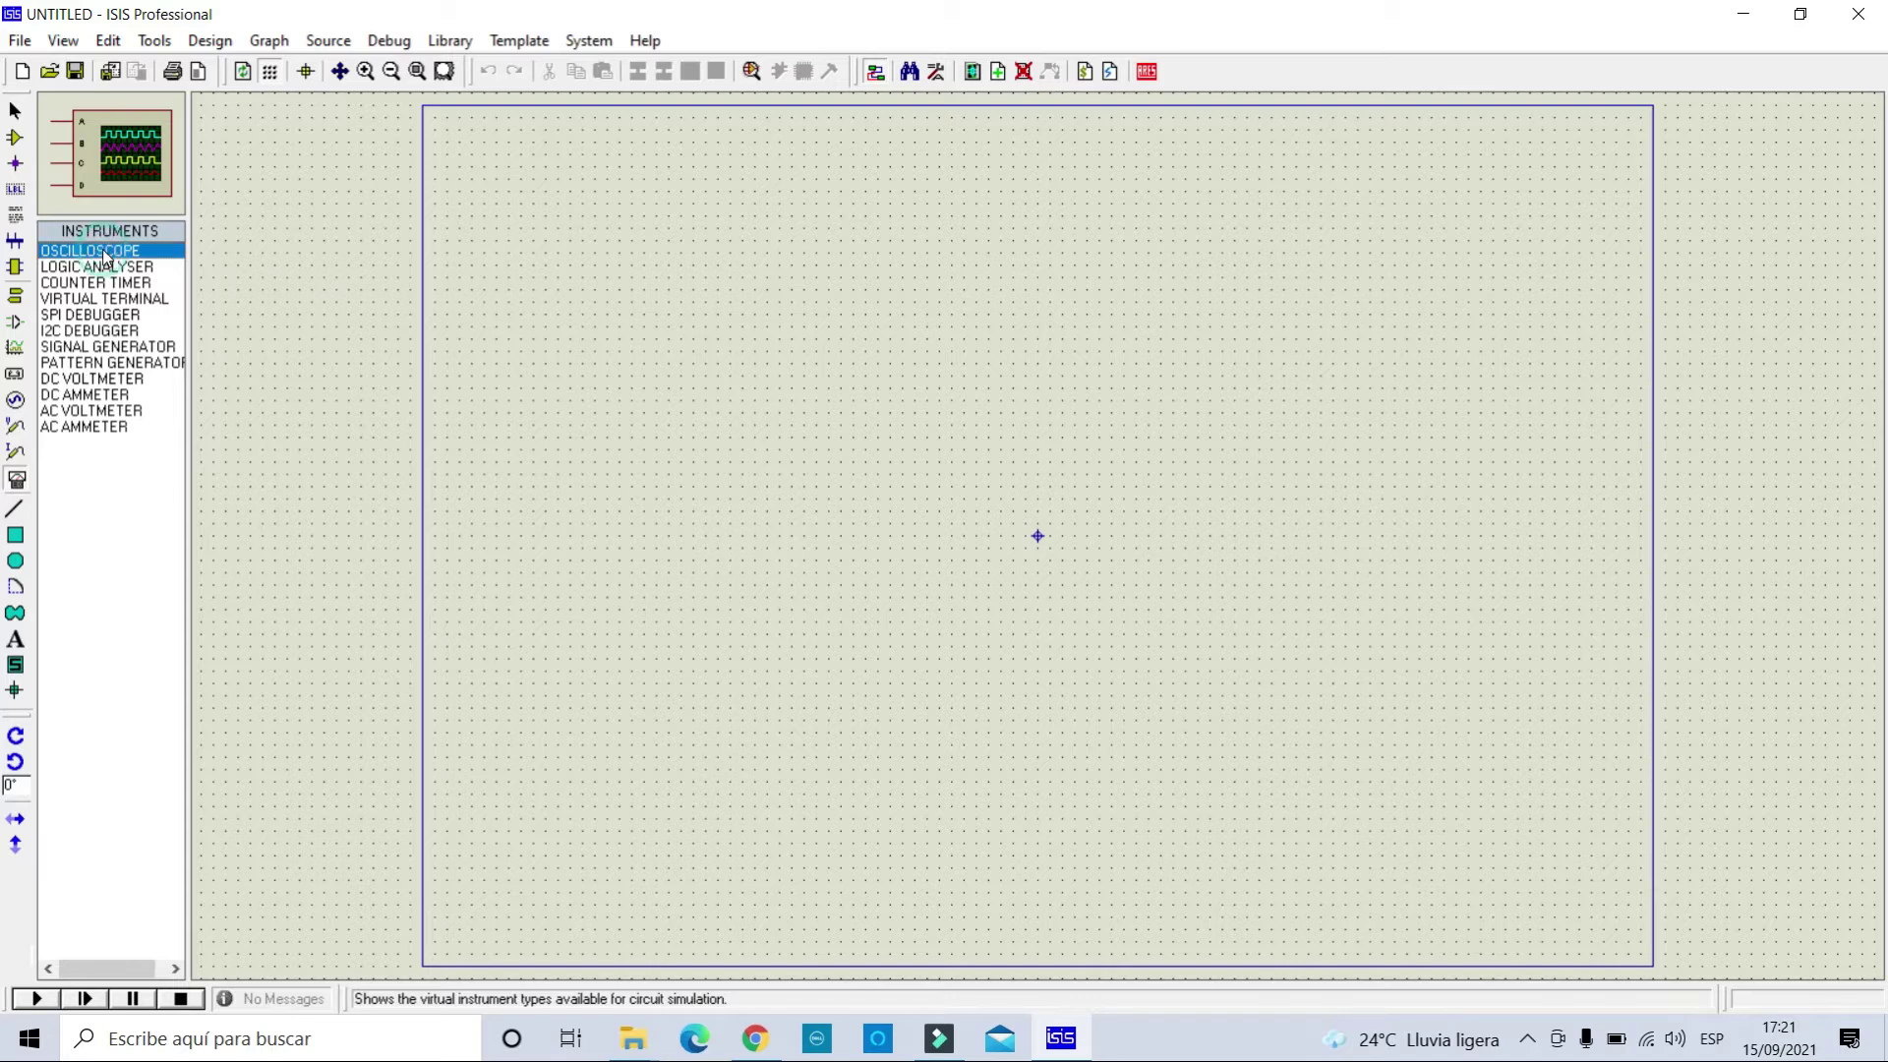
left_click(82, 382)
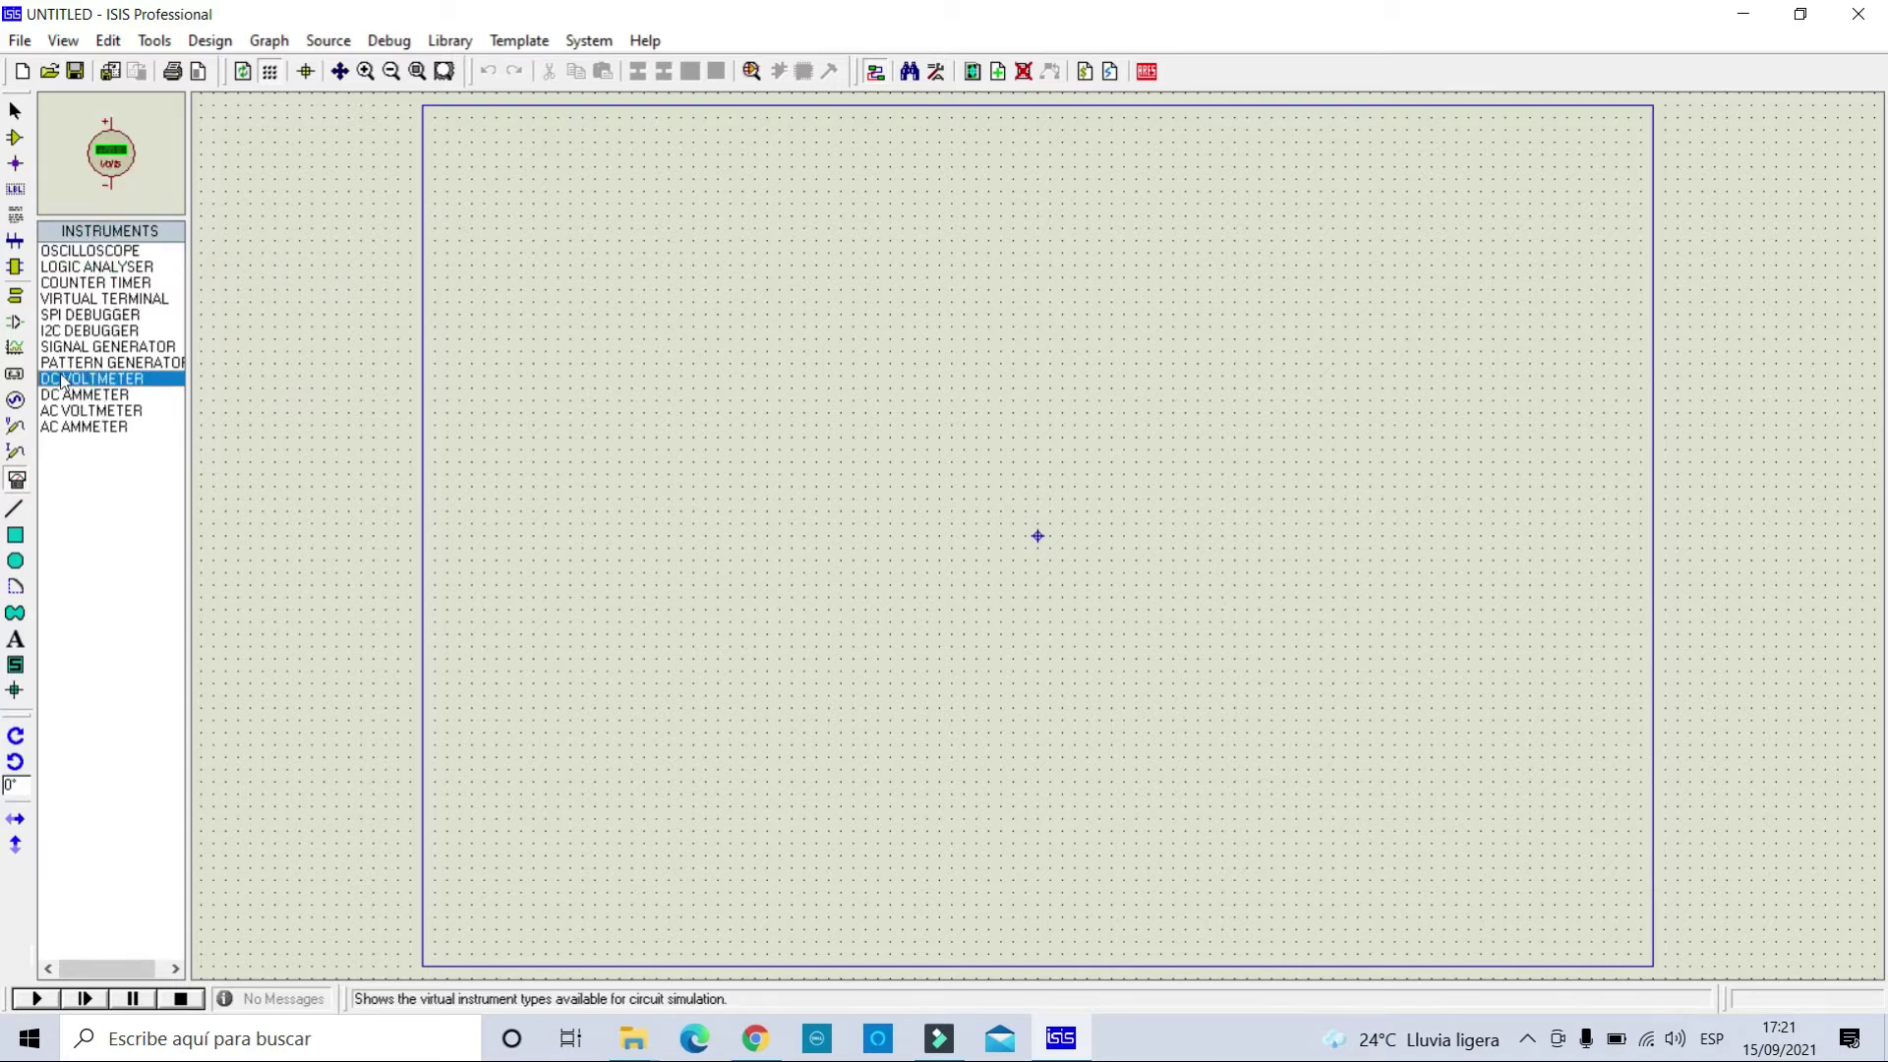
left_click(80, 396)
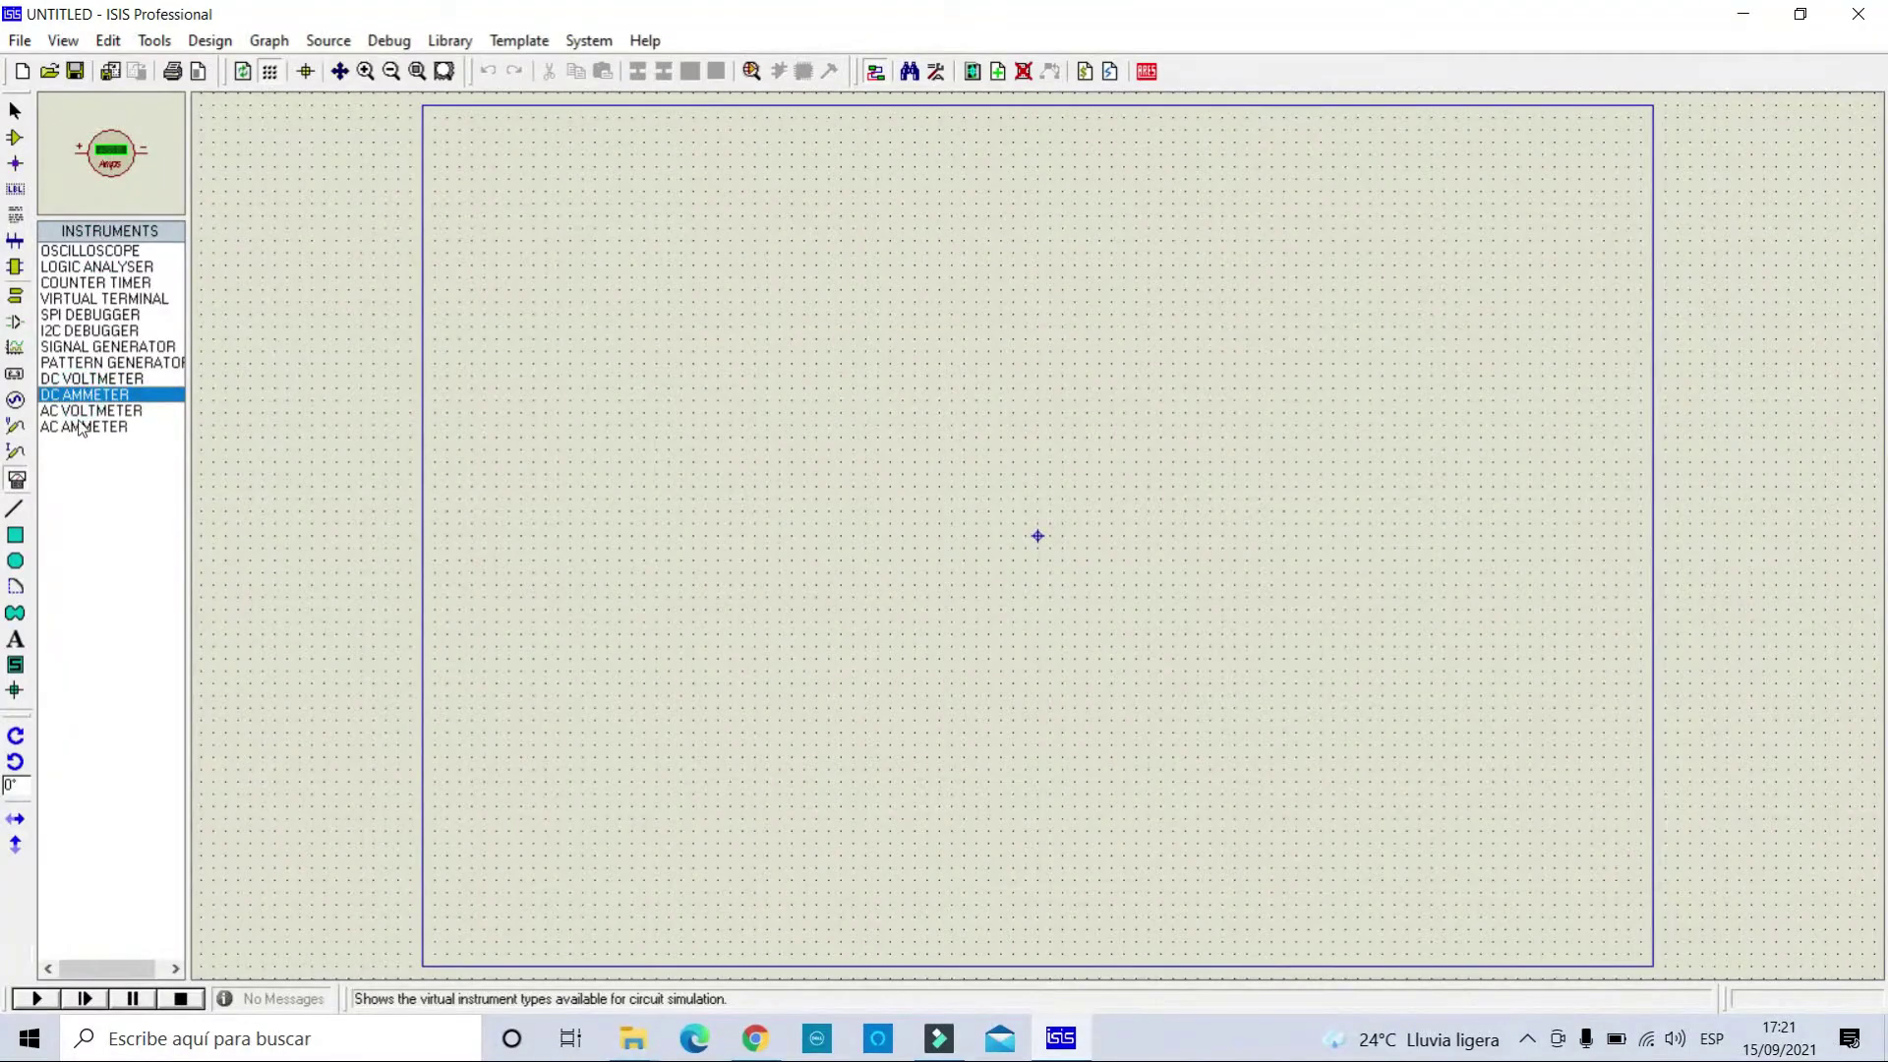
left_click(79, 412)
left_click(64, 428)
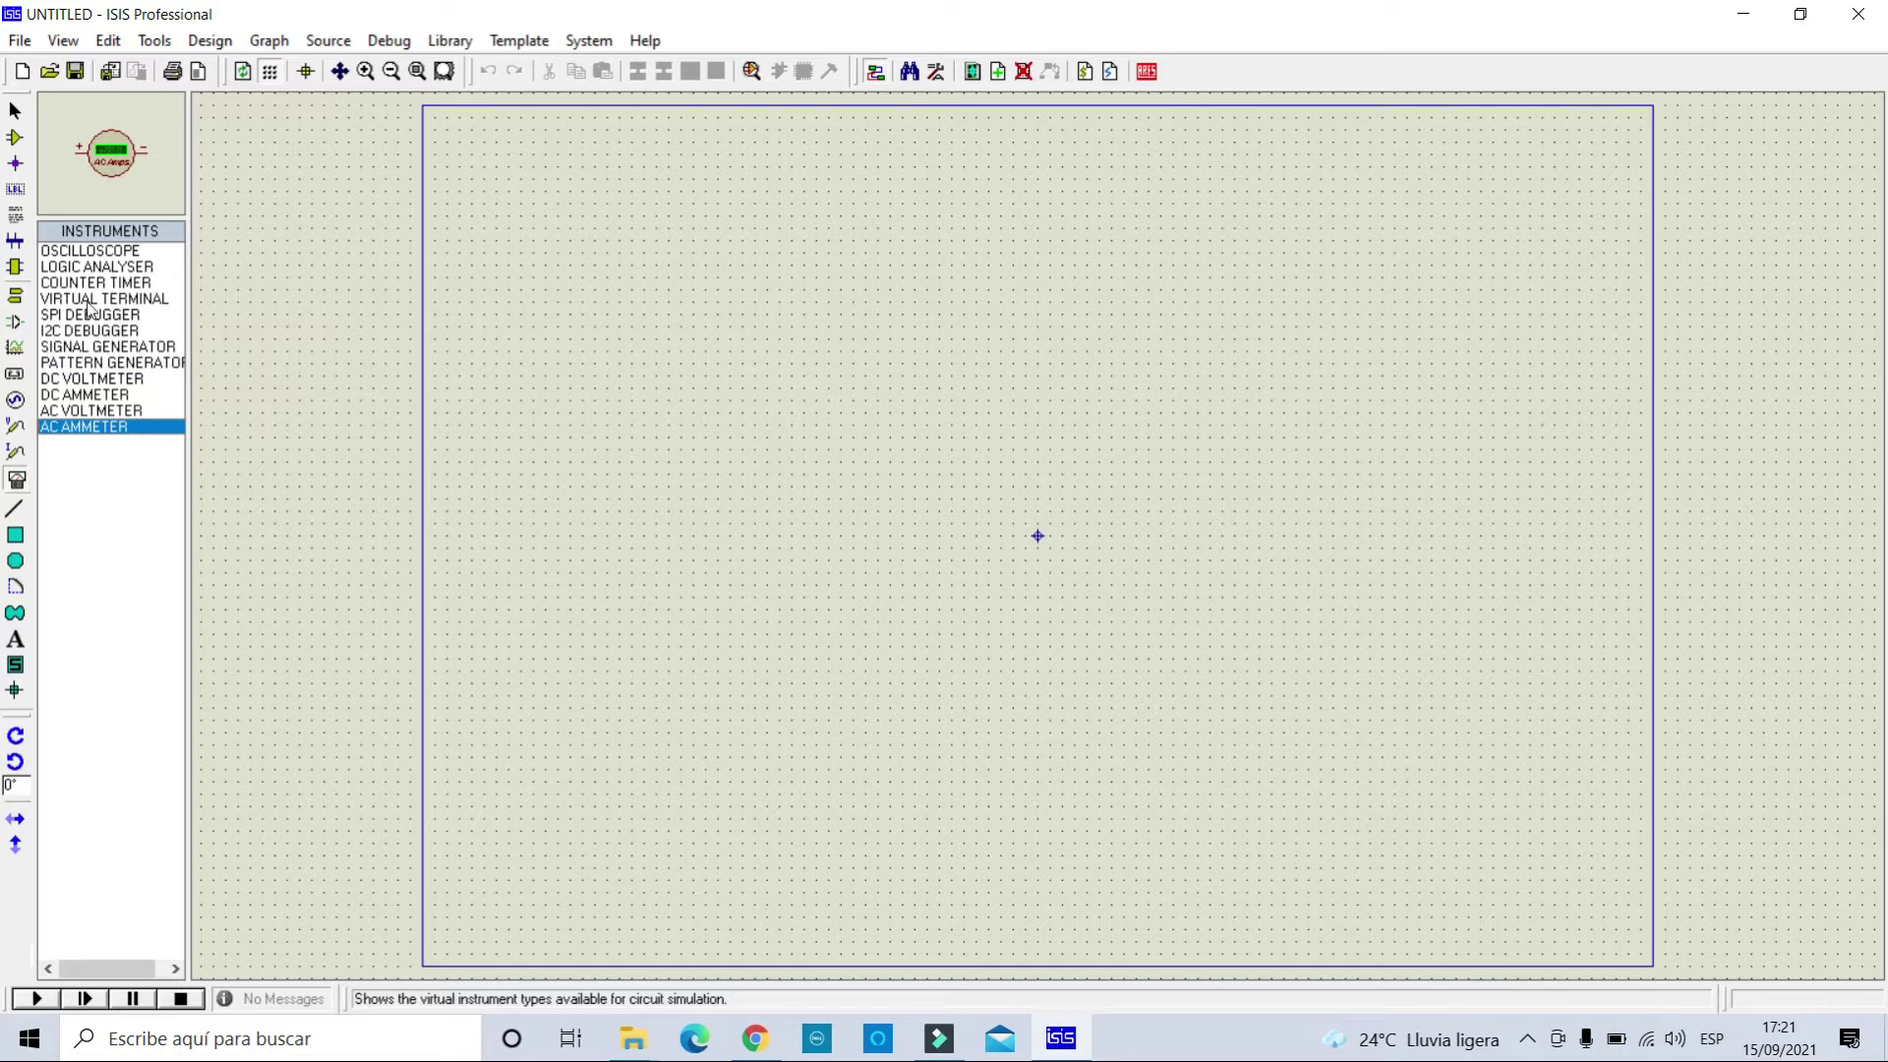
Return to component mode, examine the LED circuit diagram in the Chrome image search, and switch back to ISIS.
left_click(15, 137)
left_click(85, 315)
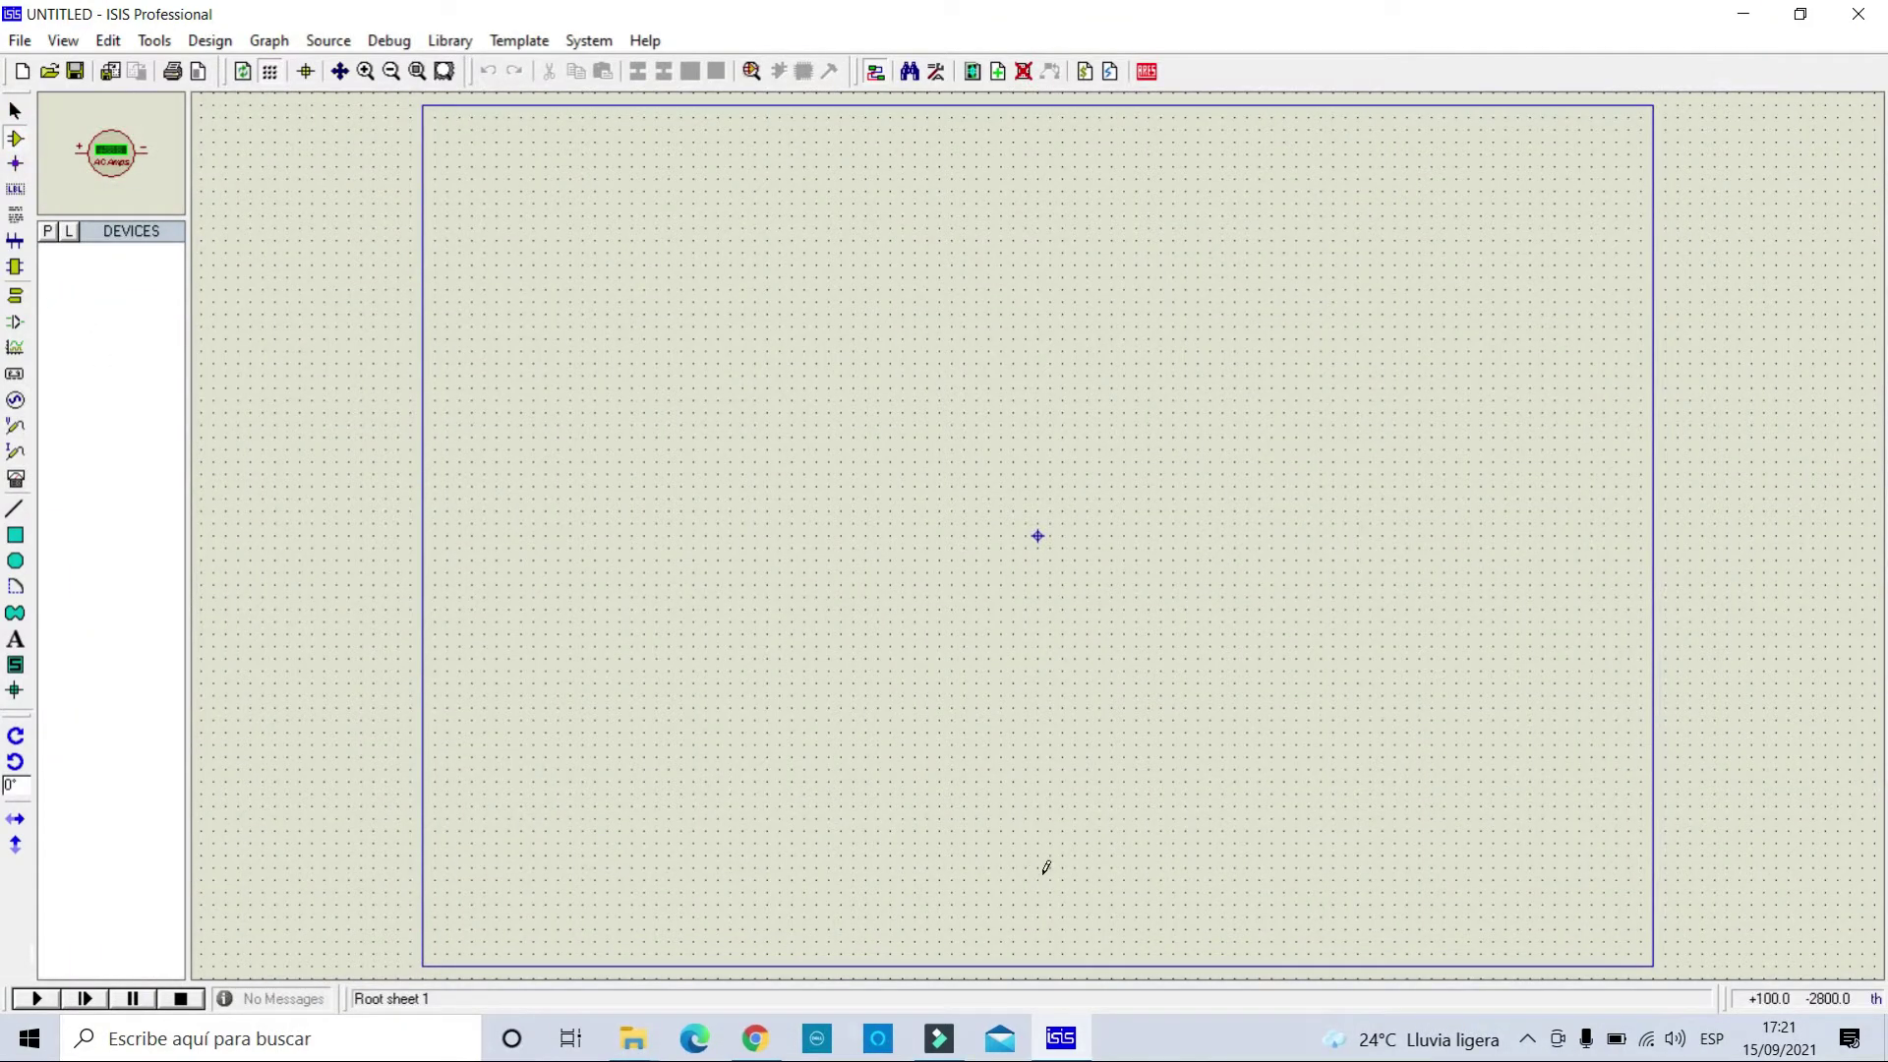
key("alt+Tab")
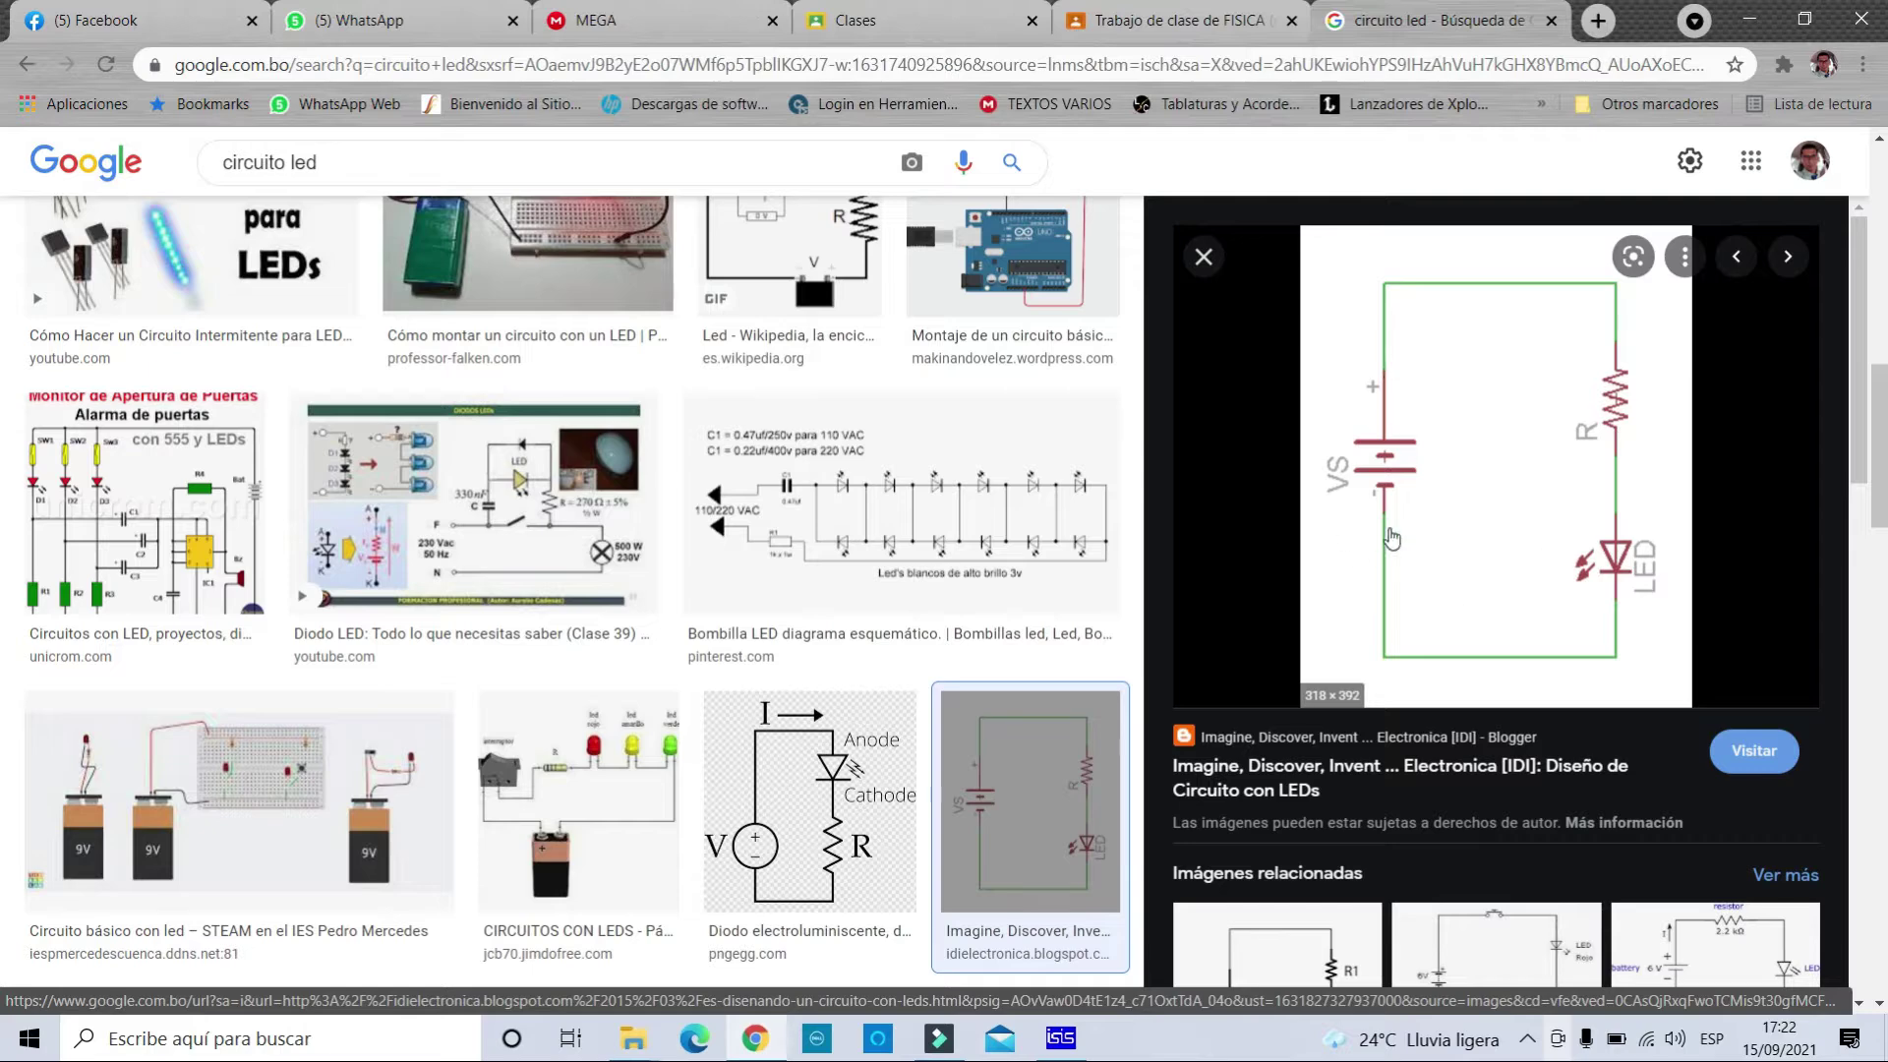
left_click(1061, 1039)
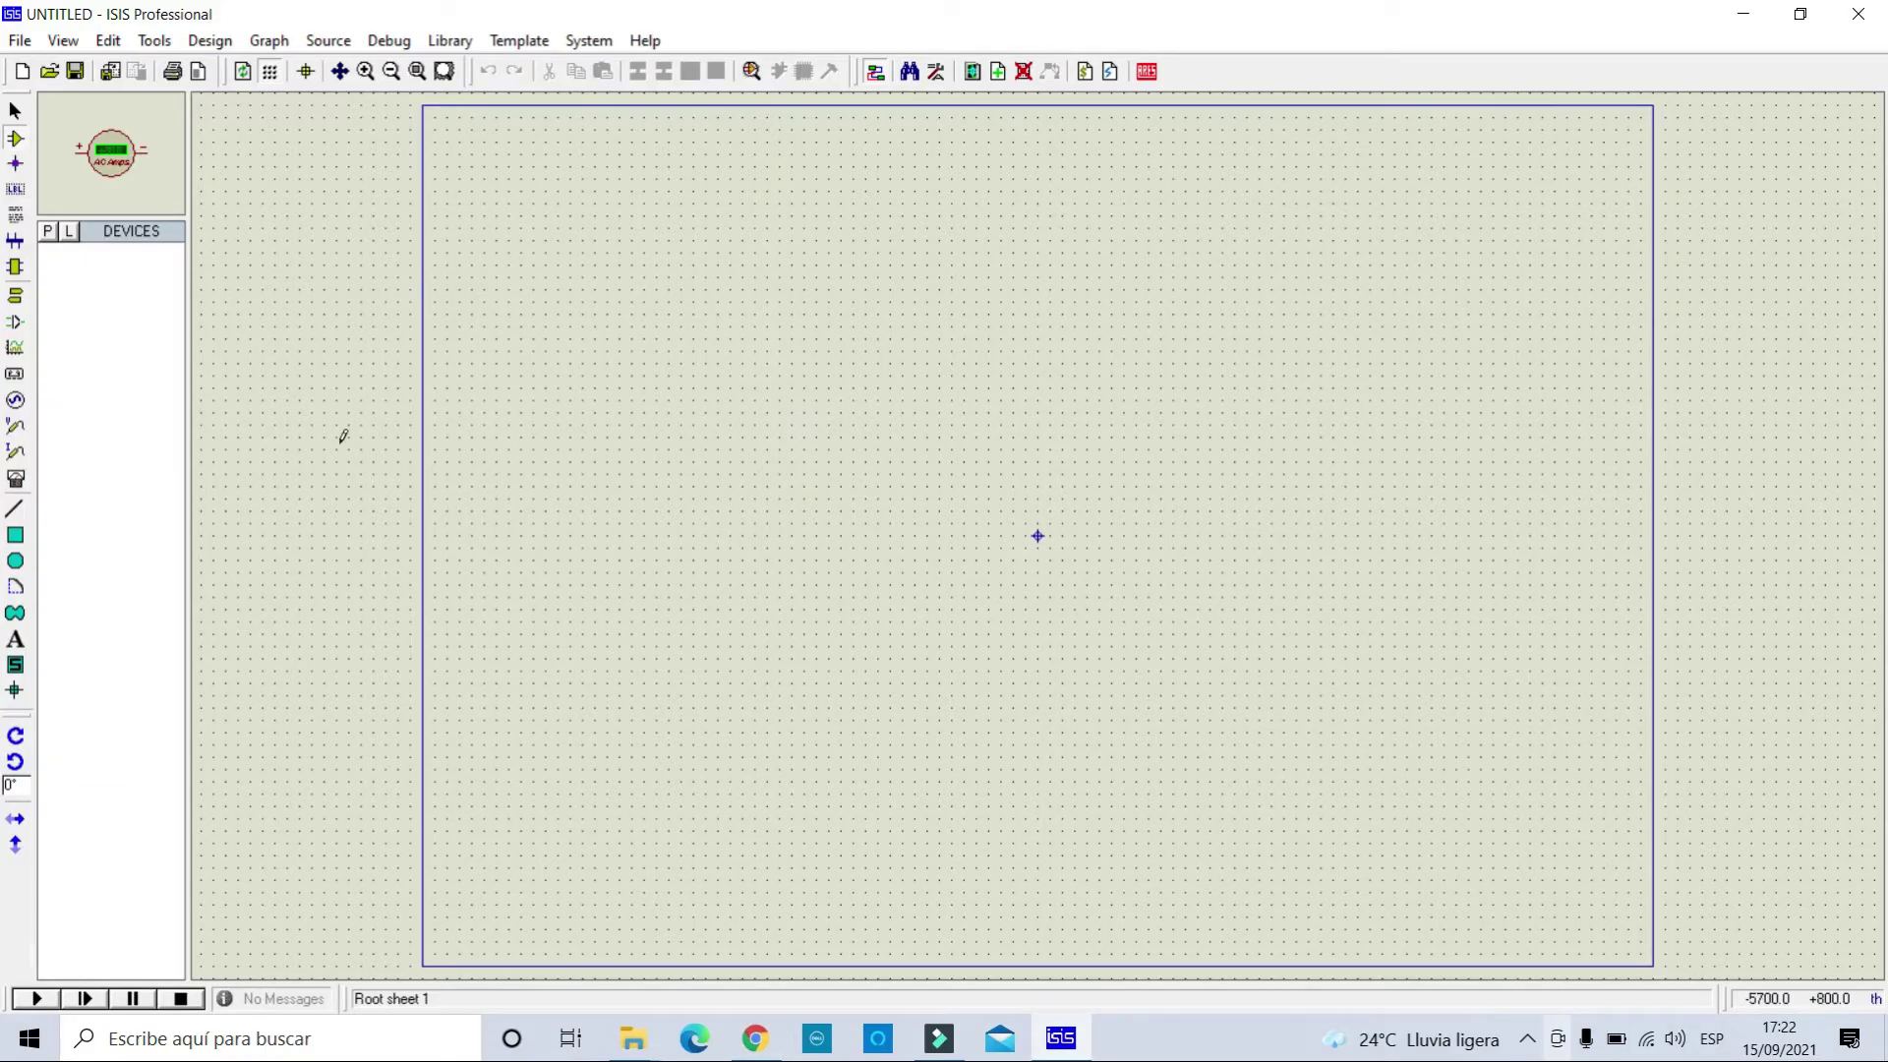
Open the component library and browse the Ceramic Disc, Non Polarised and Polyester Layer capacitors.
left_click(17, 139)
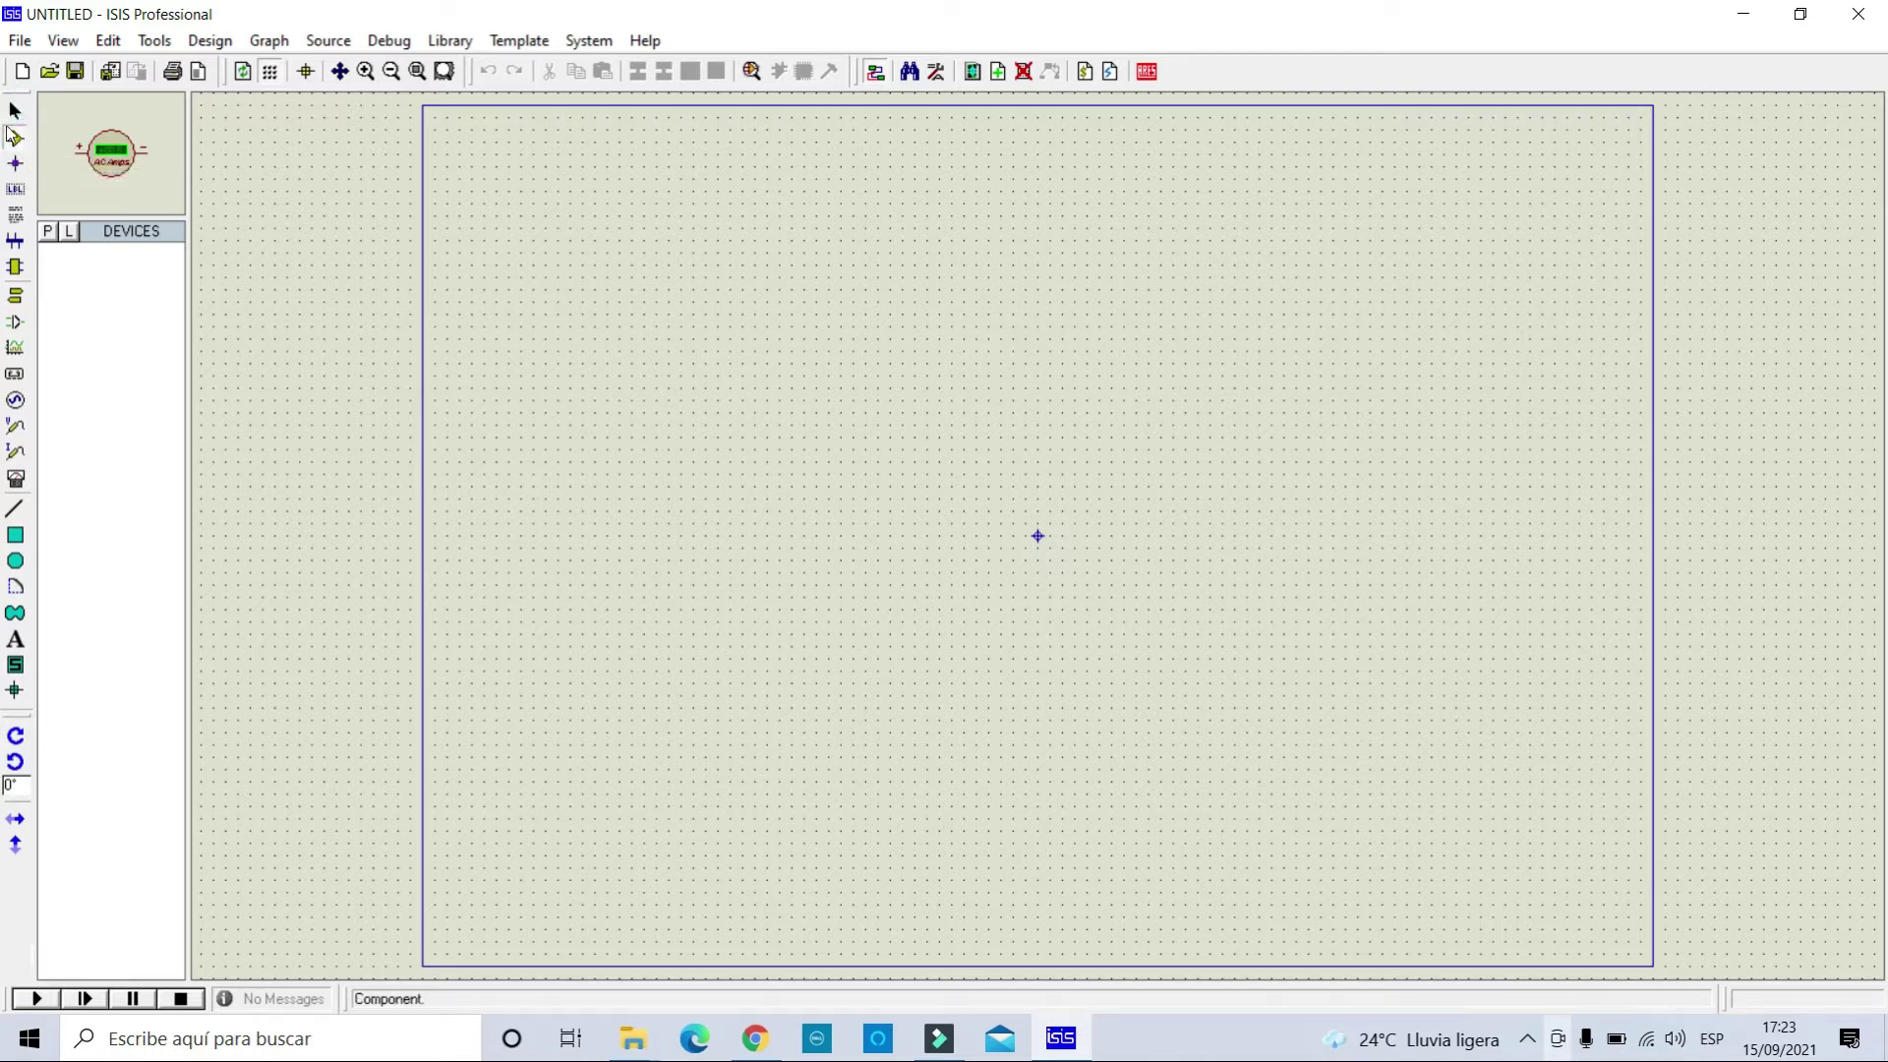
left_click(49, 234)
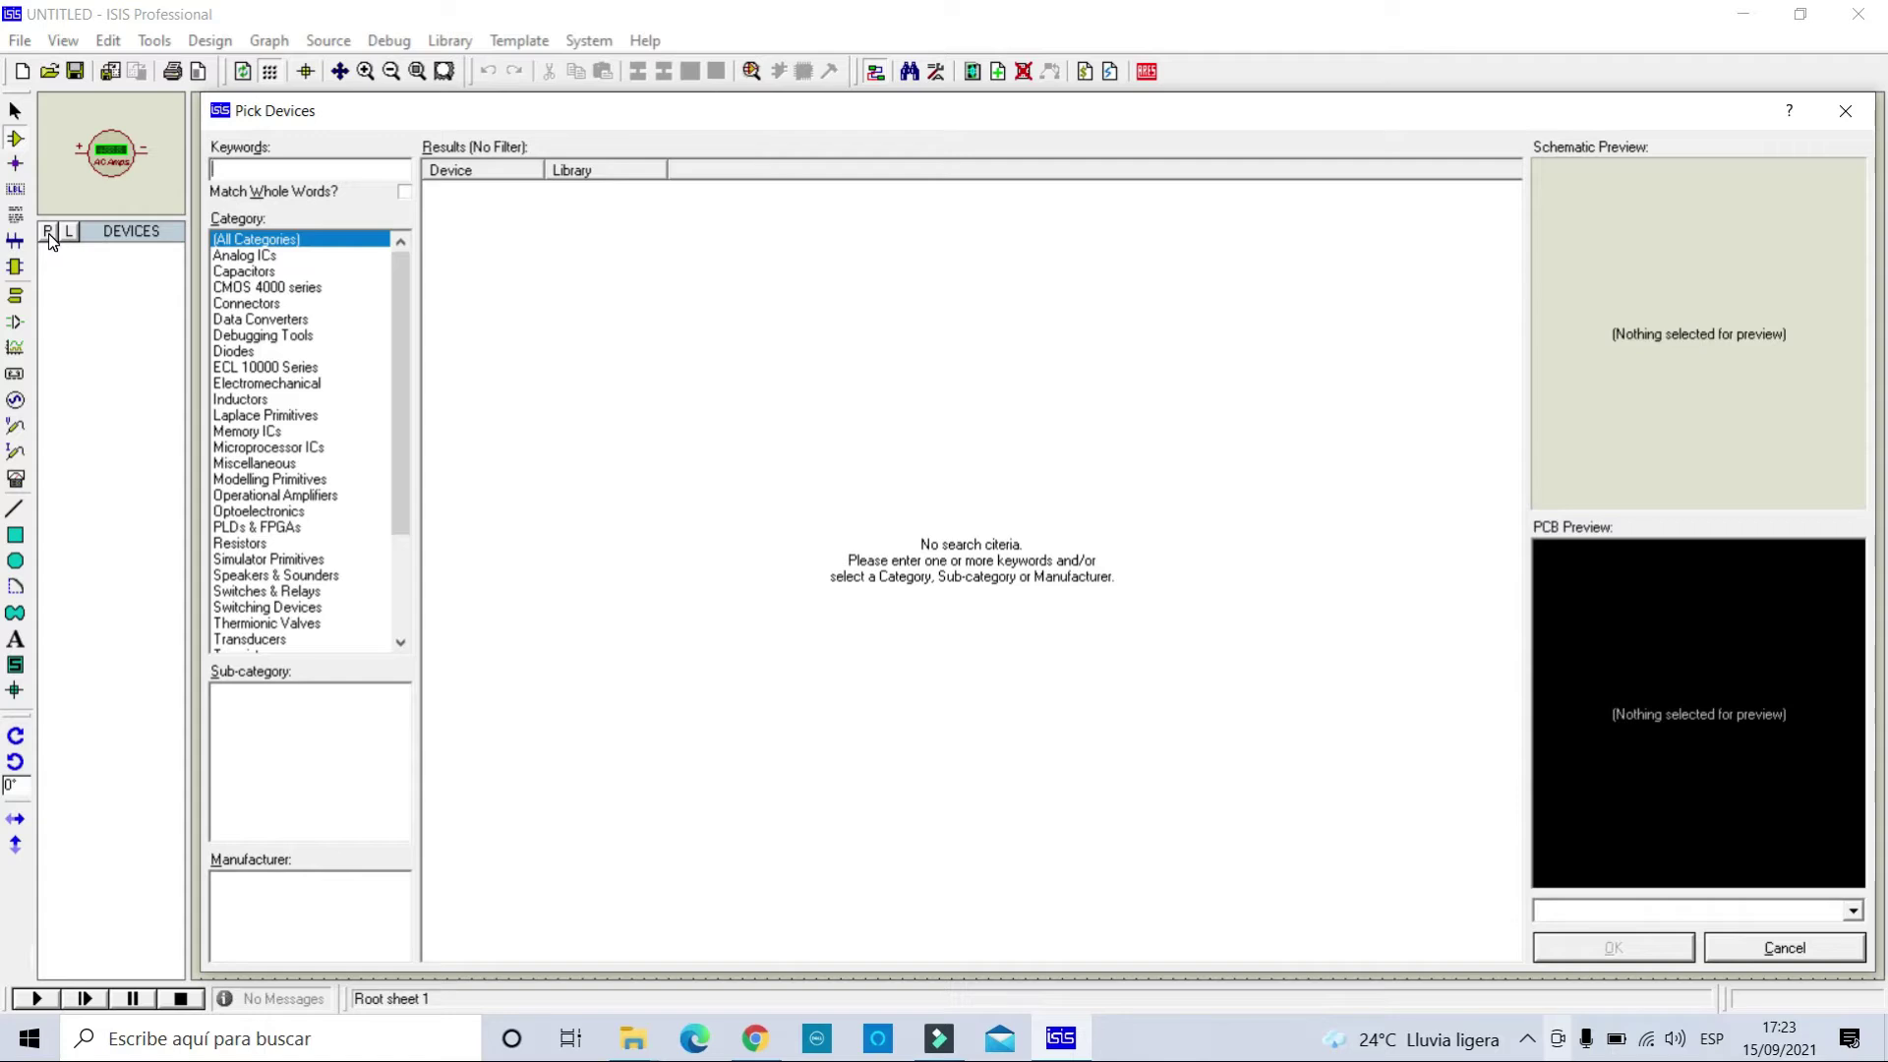
left_click(263, 274)
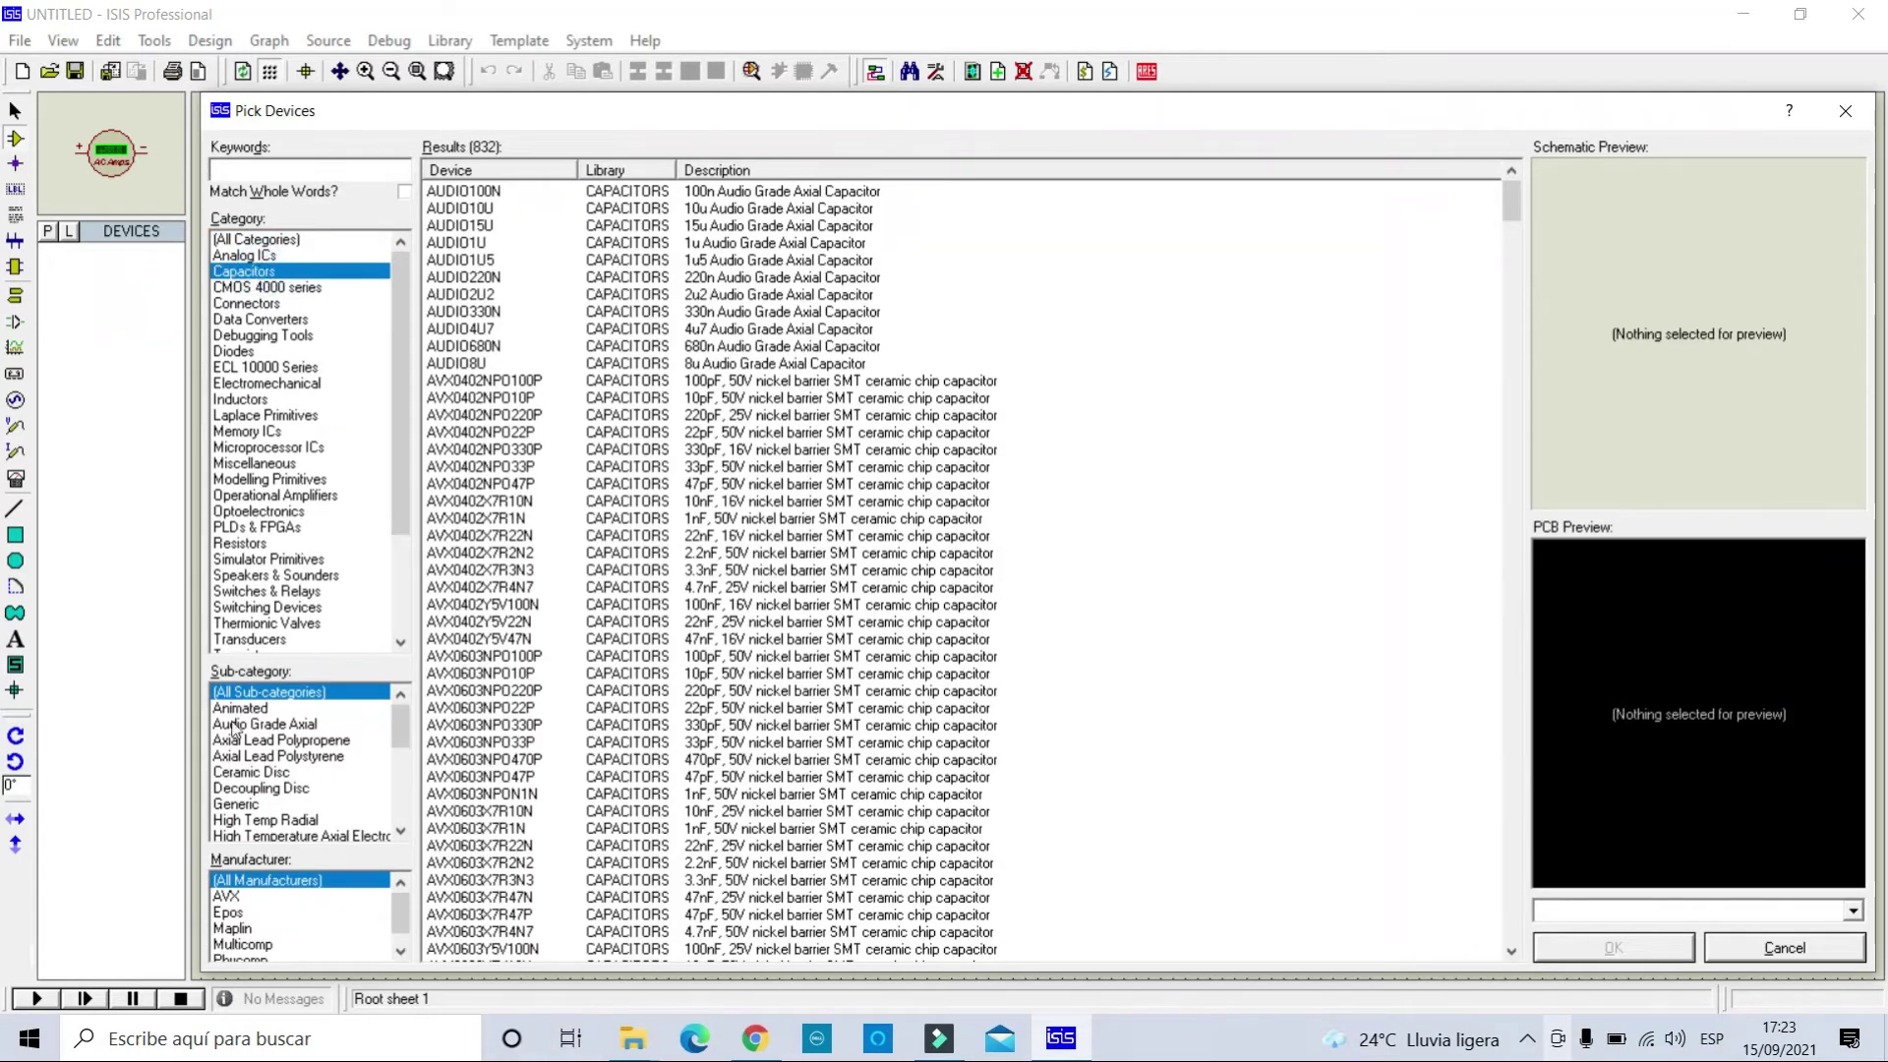
scroll(399, 728, "down", 2)
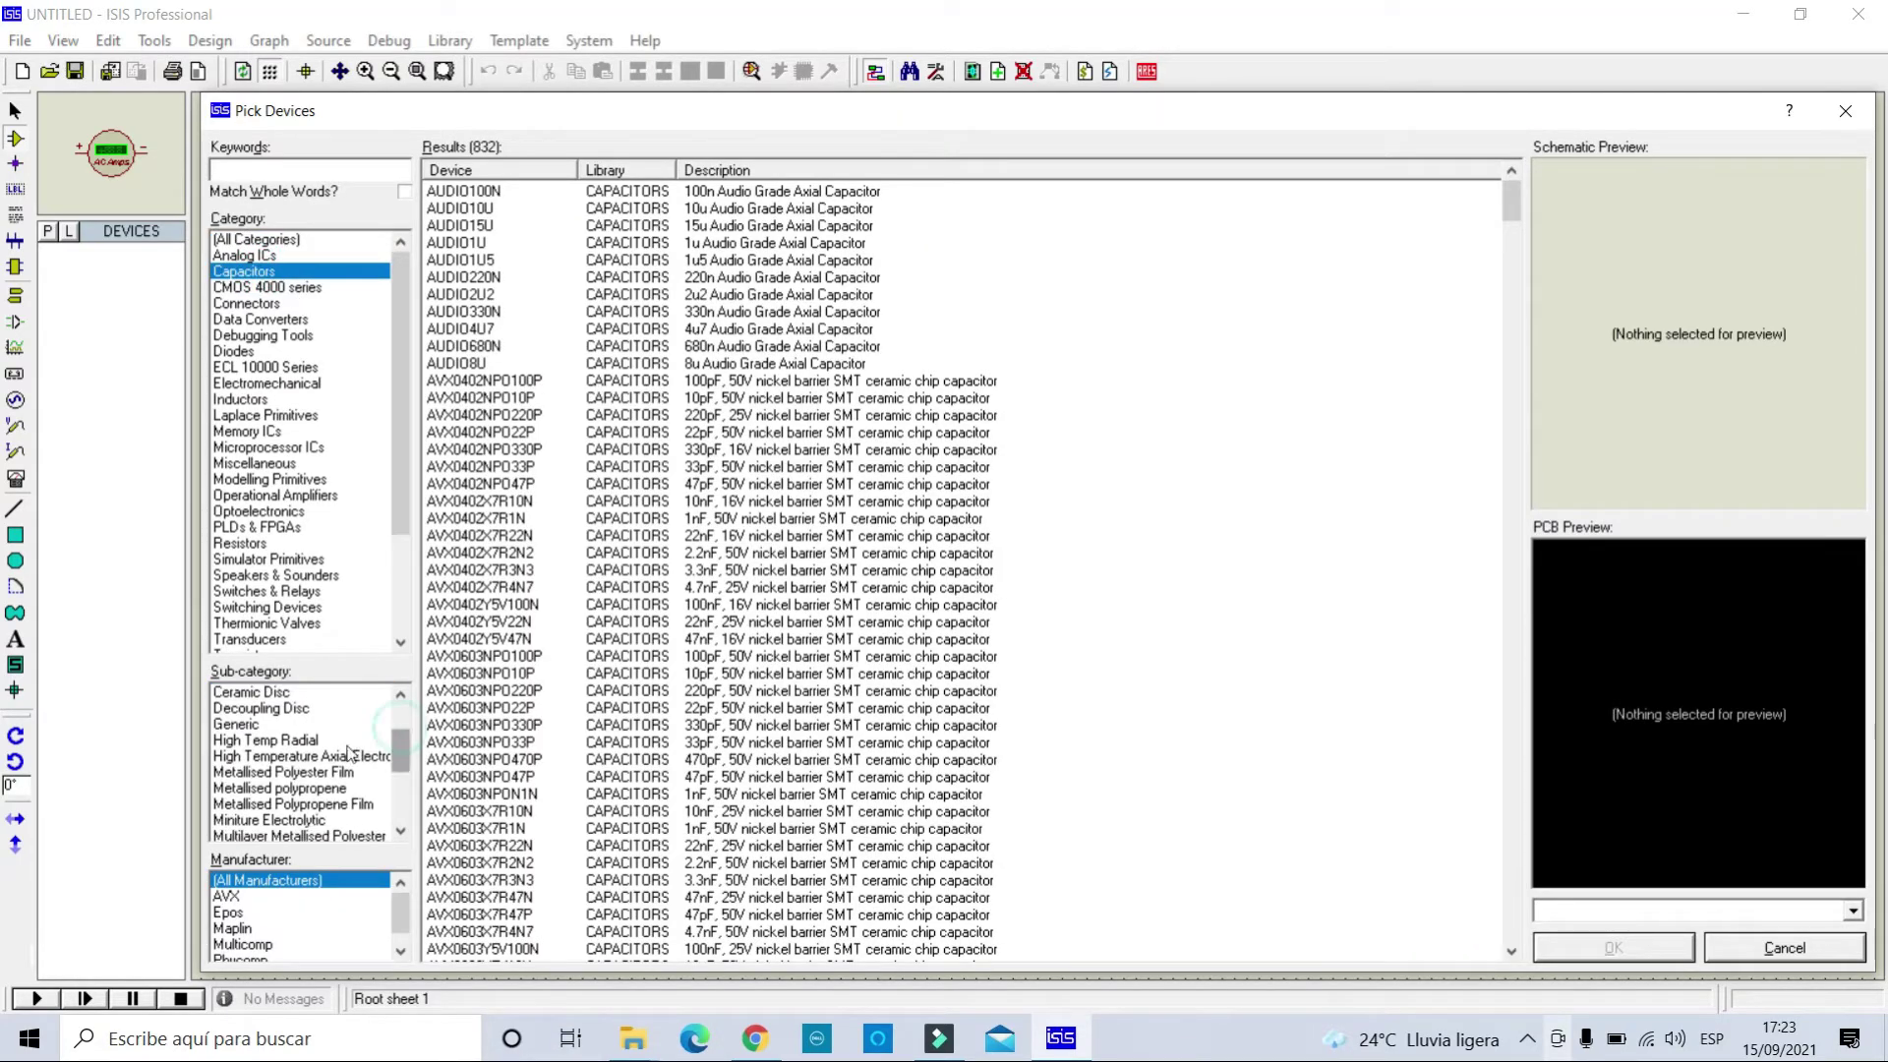
left_click(263, 694)
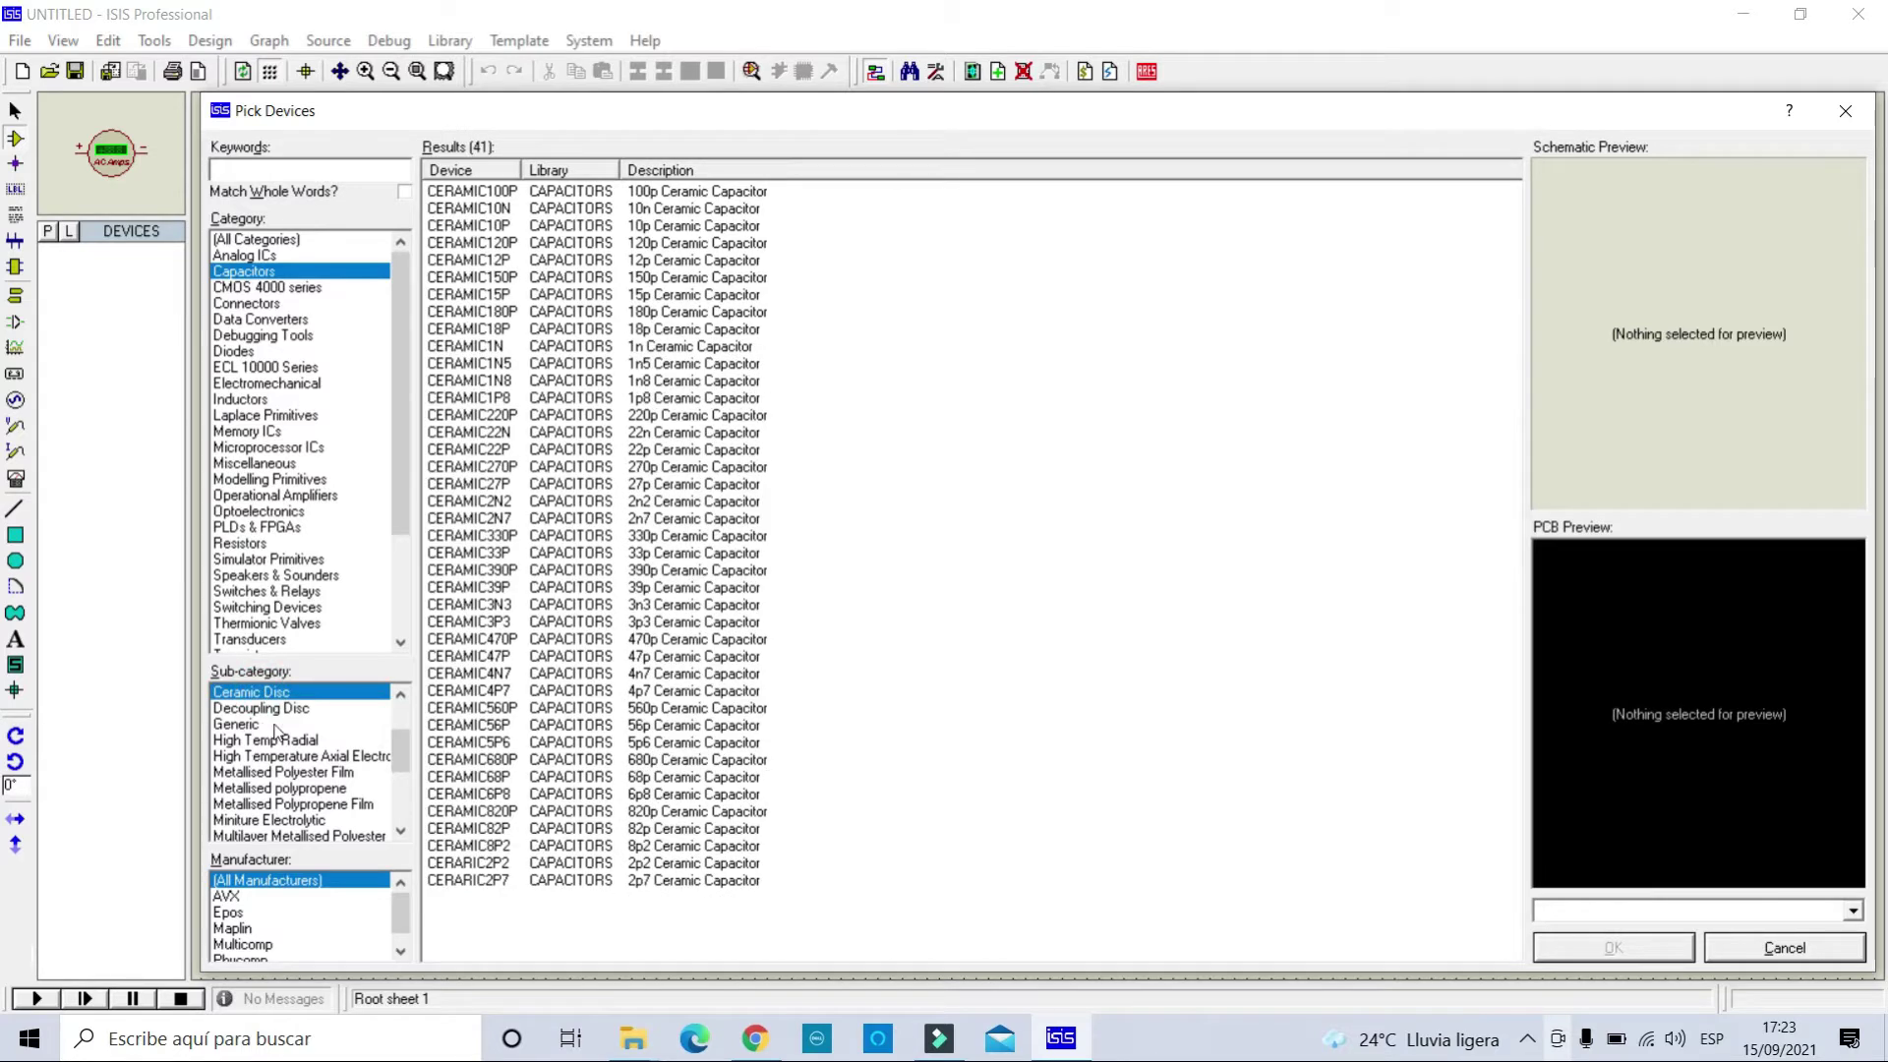
scroll(397, 745, "down", 1)
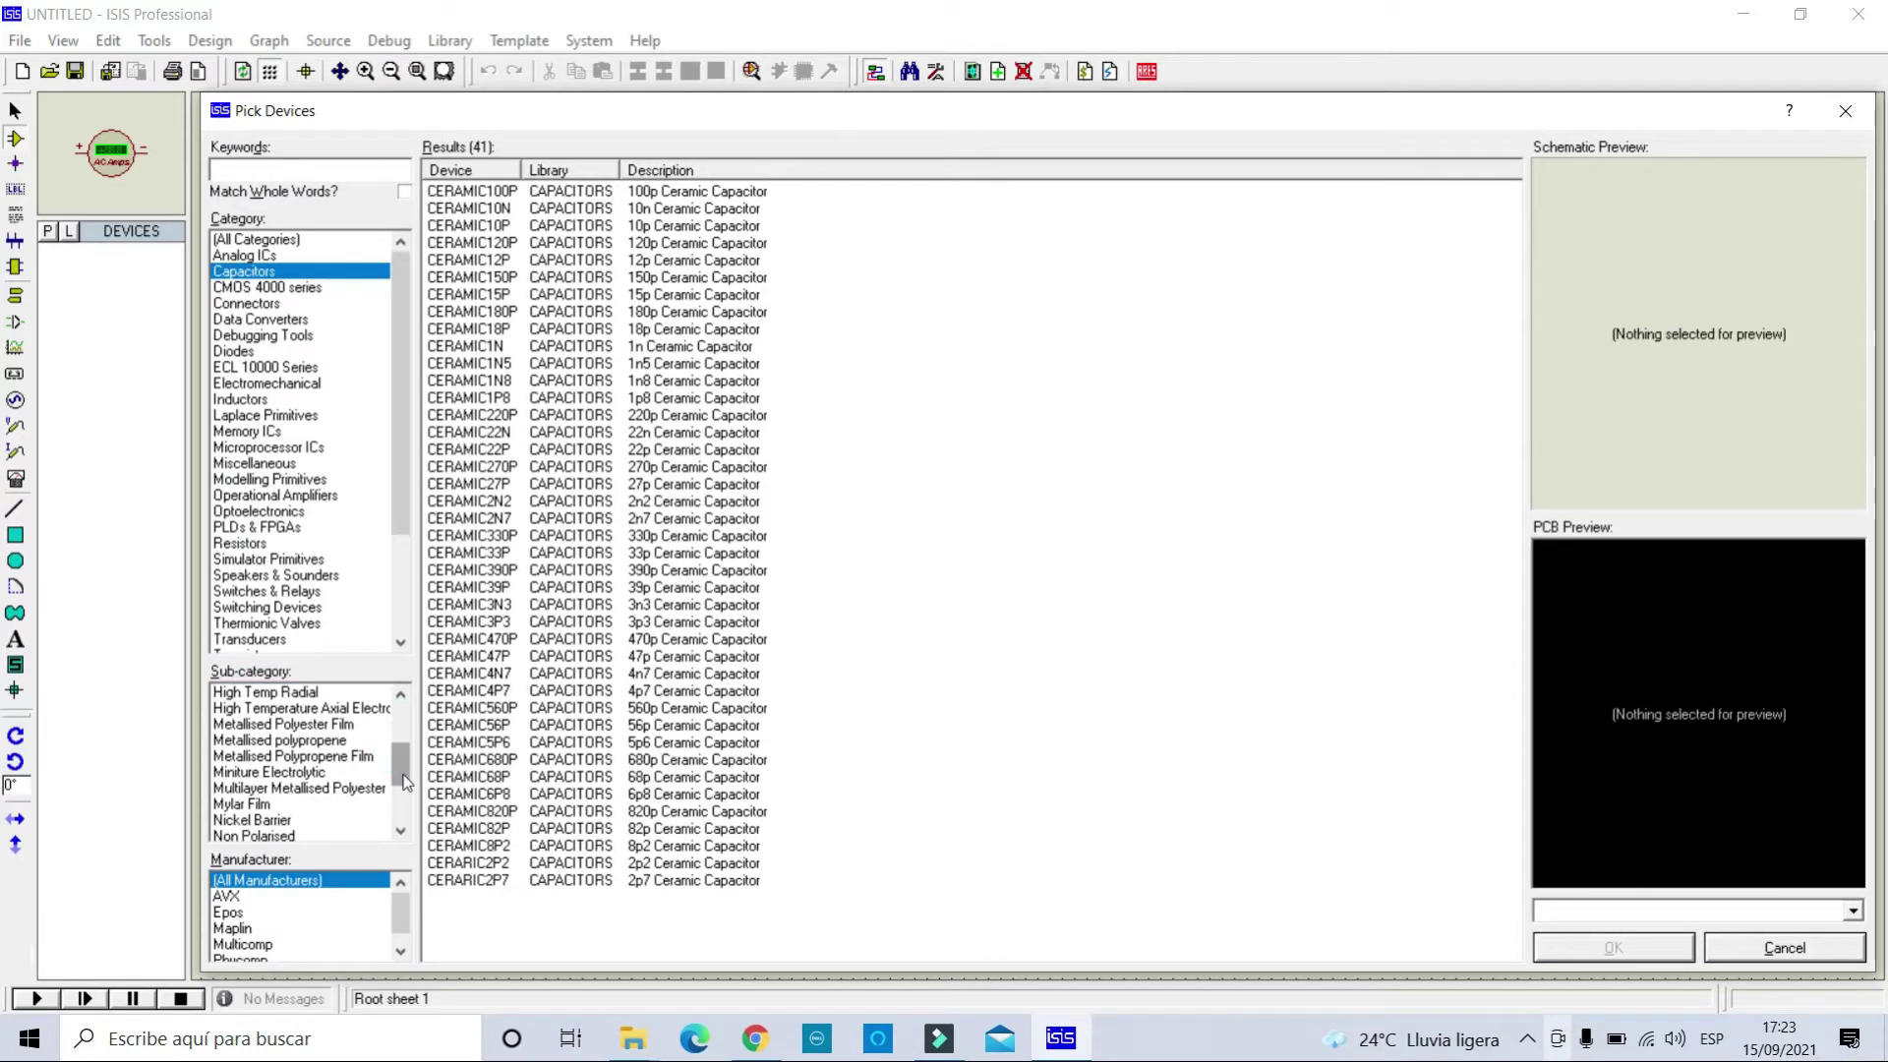
left_click(257, 837)
scroll(346, 817, "down", 1)
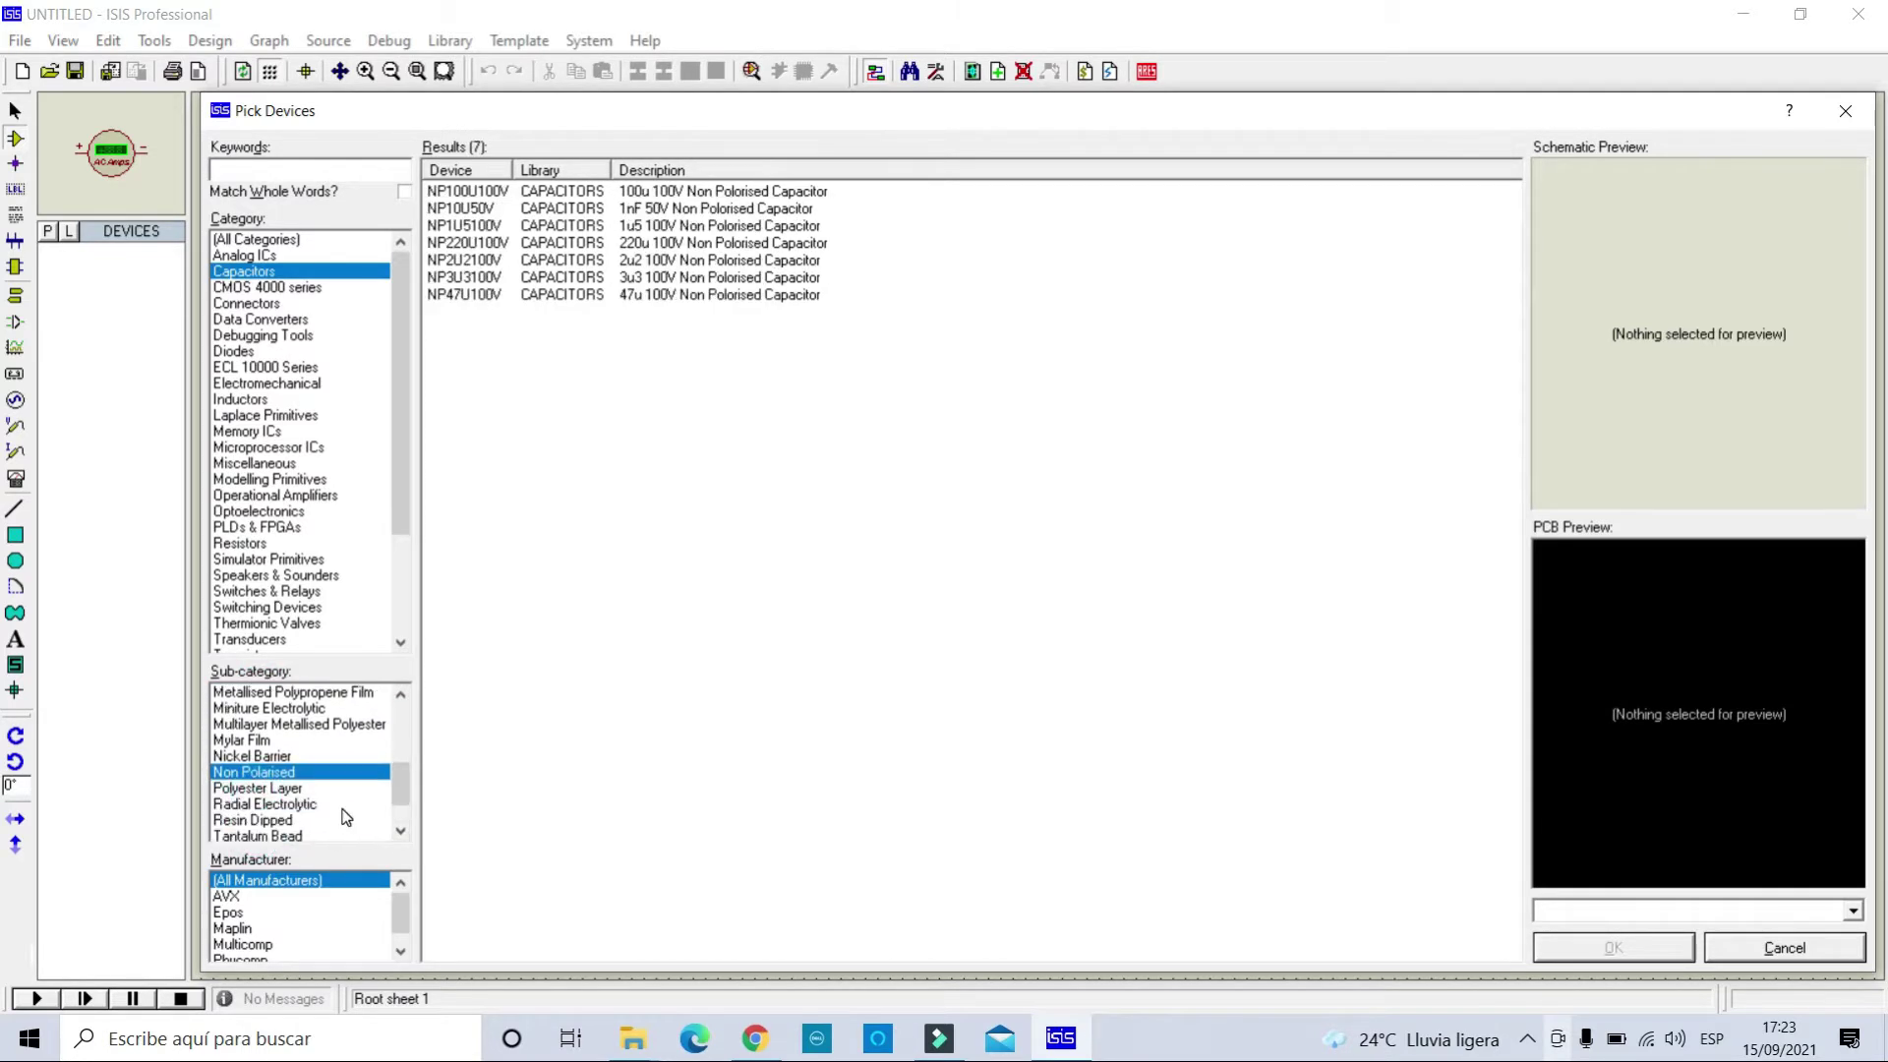
left_click(260, 787)
scroll(294, 802, "down", 1)
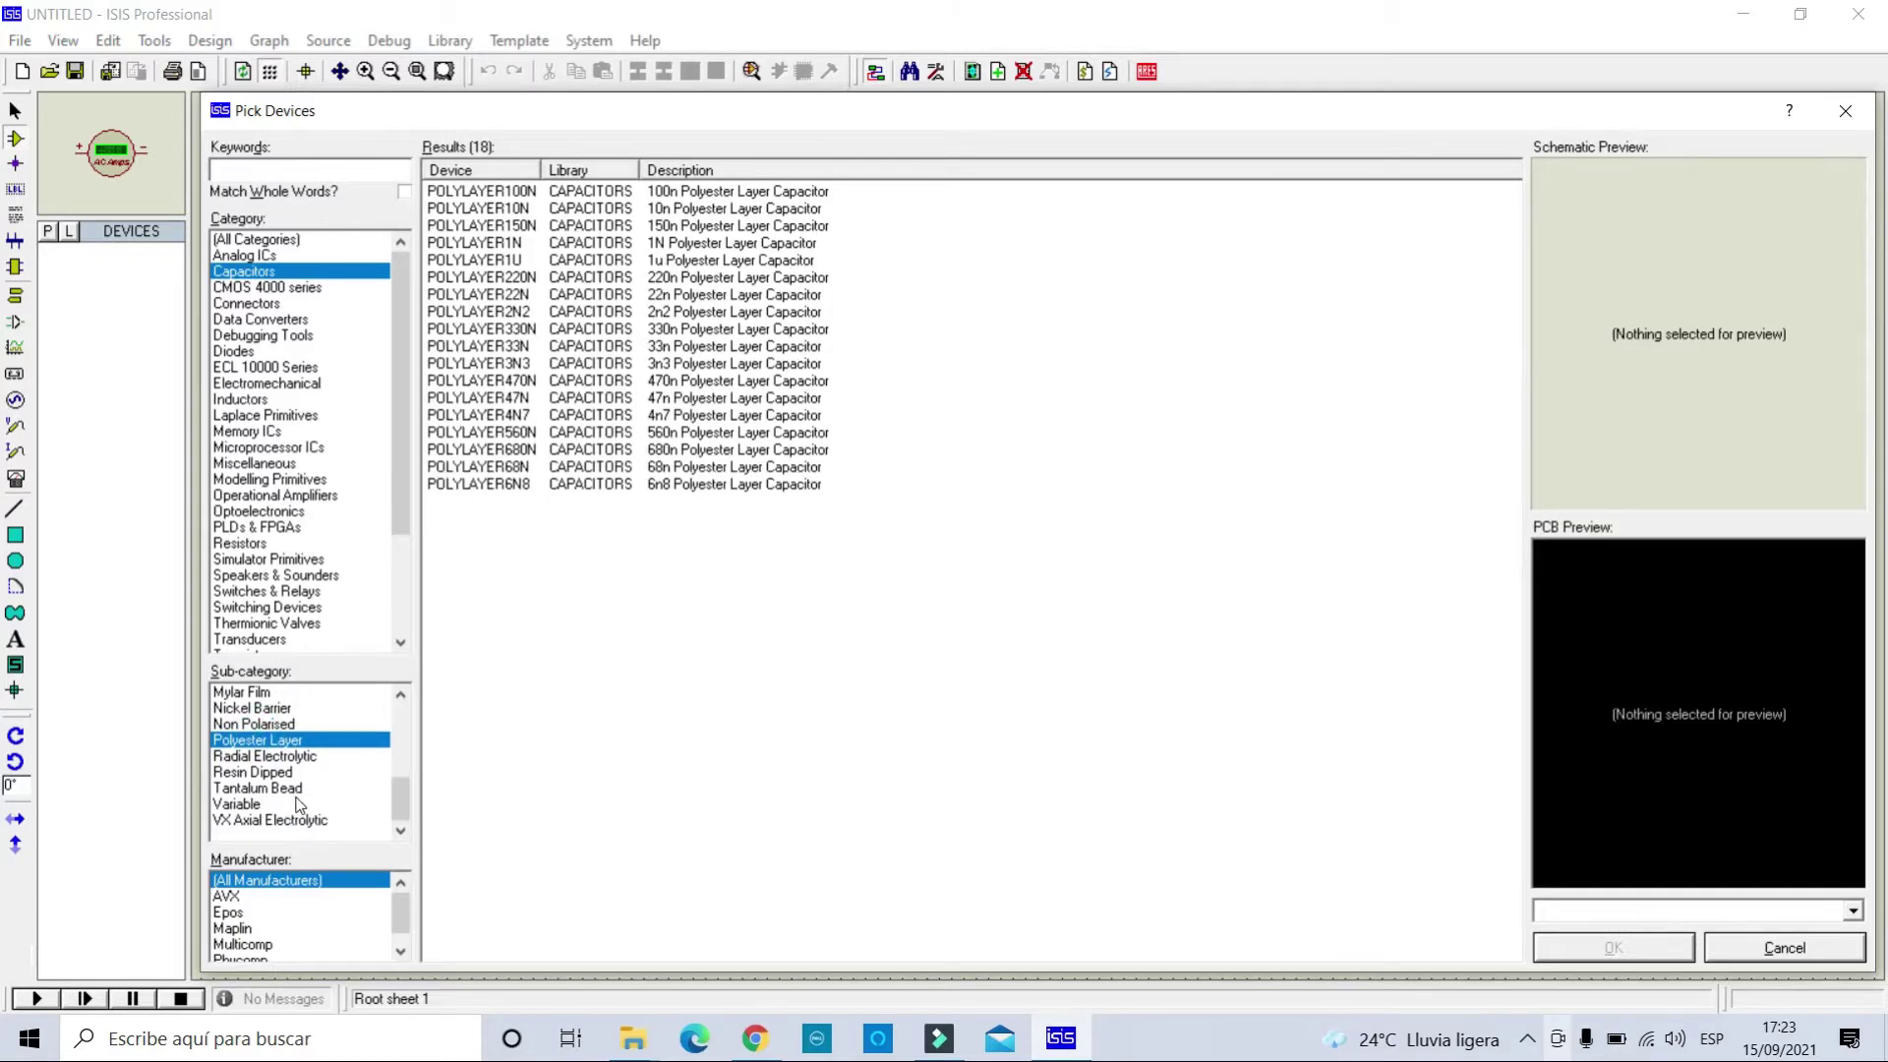
List the Radial Electrolytic capacitors and preview GENELECT100N63V and GENELECT220U10V.
left_click(281, 756)
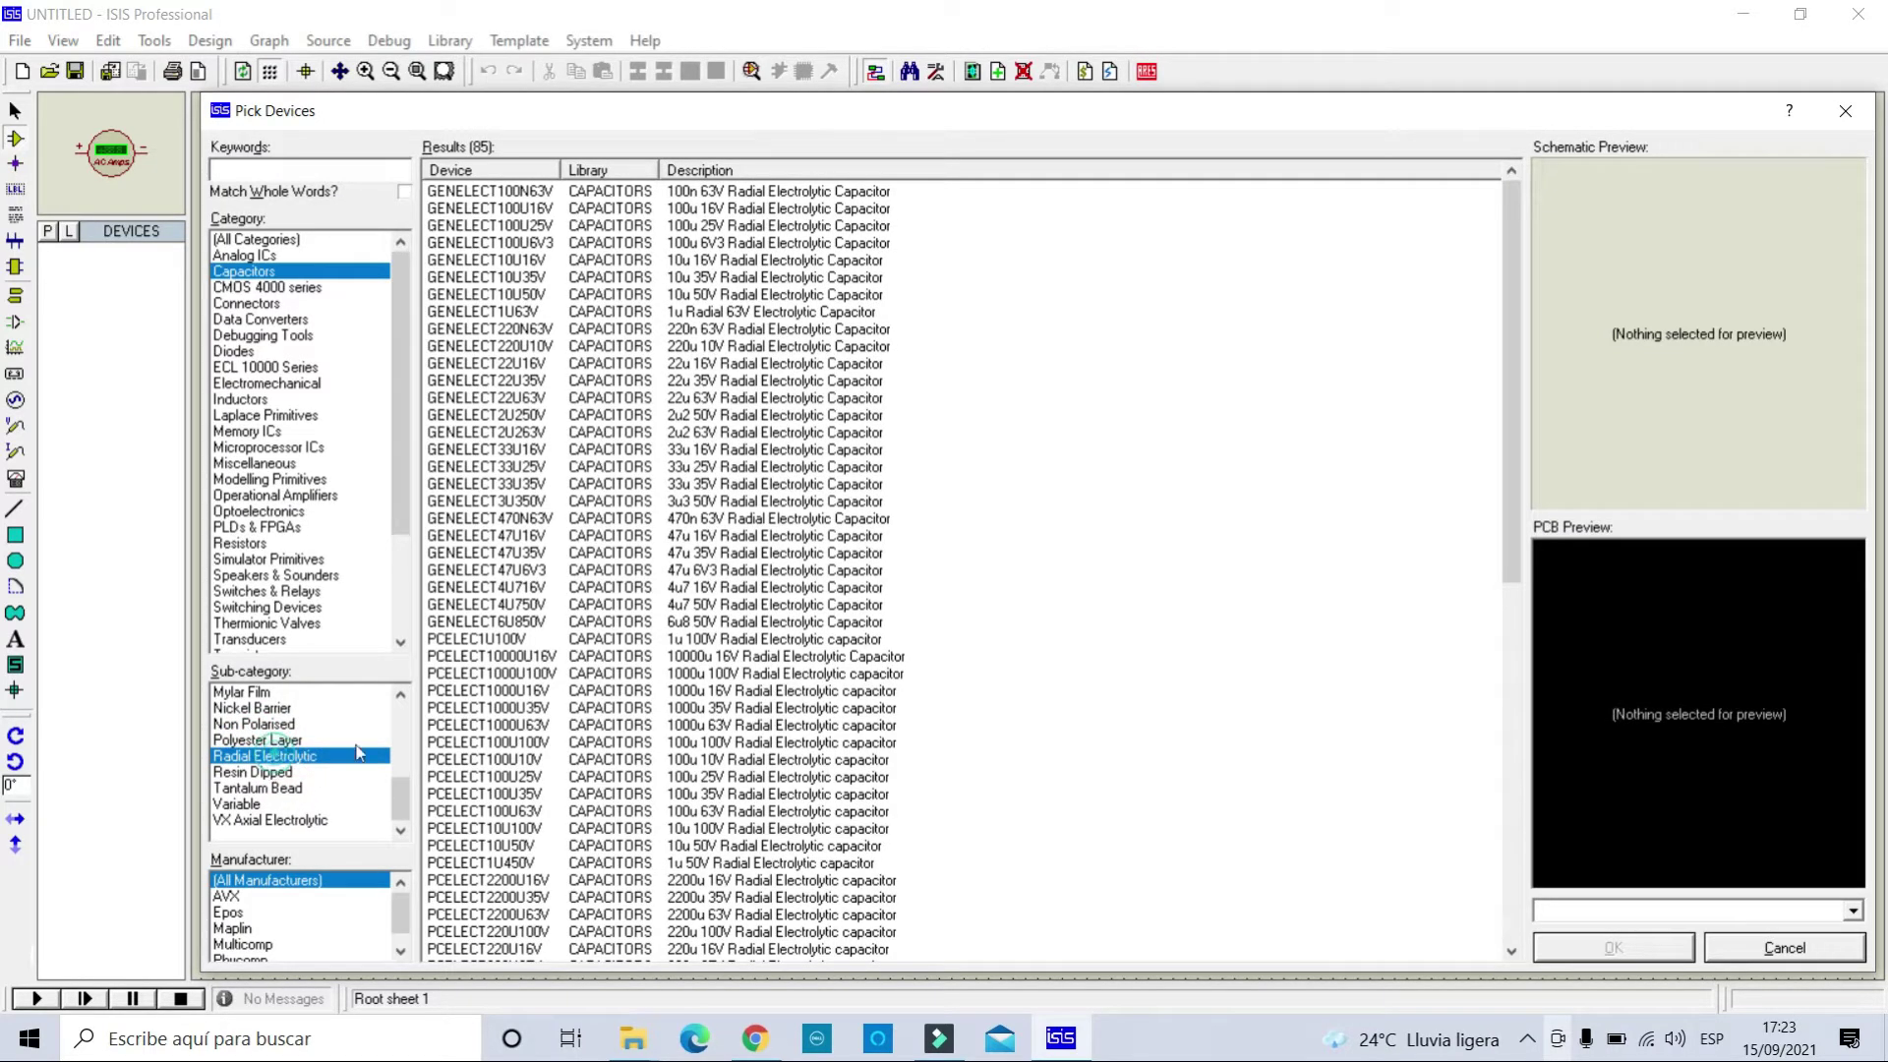
left_click(649, 192)
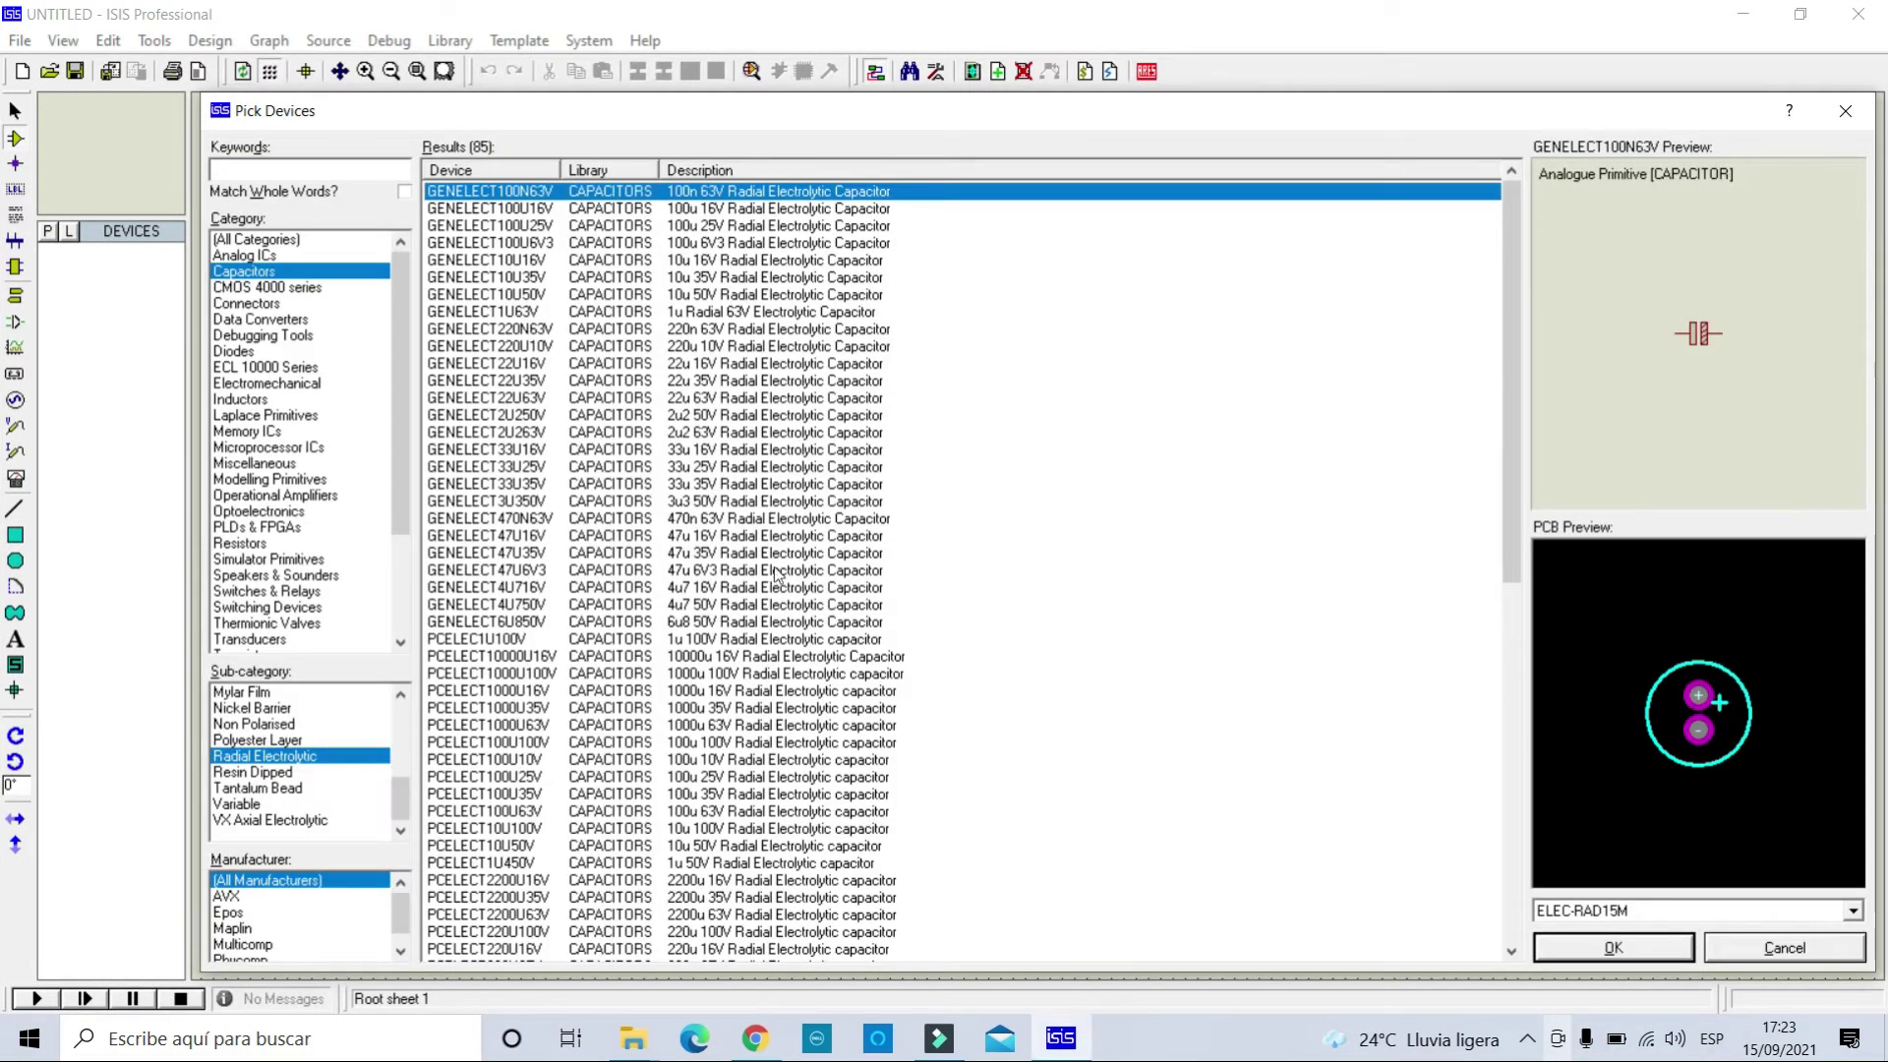
left_click(558, 346)
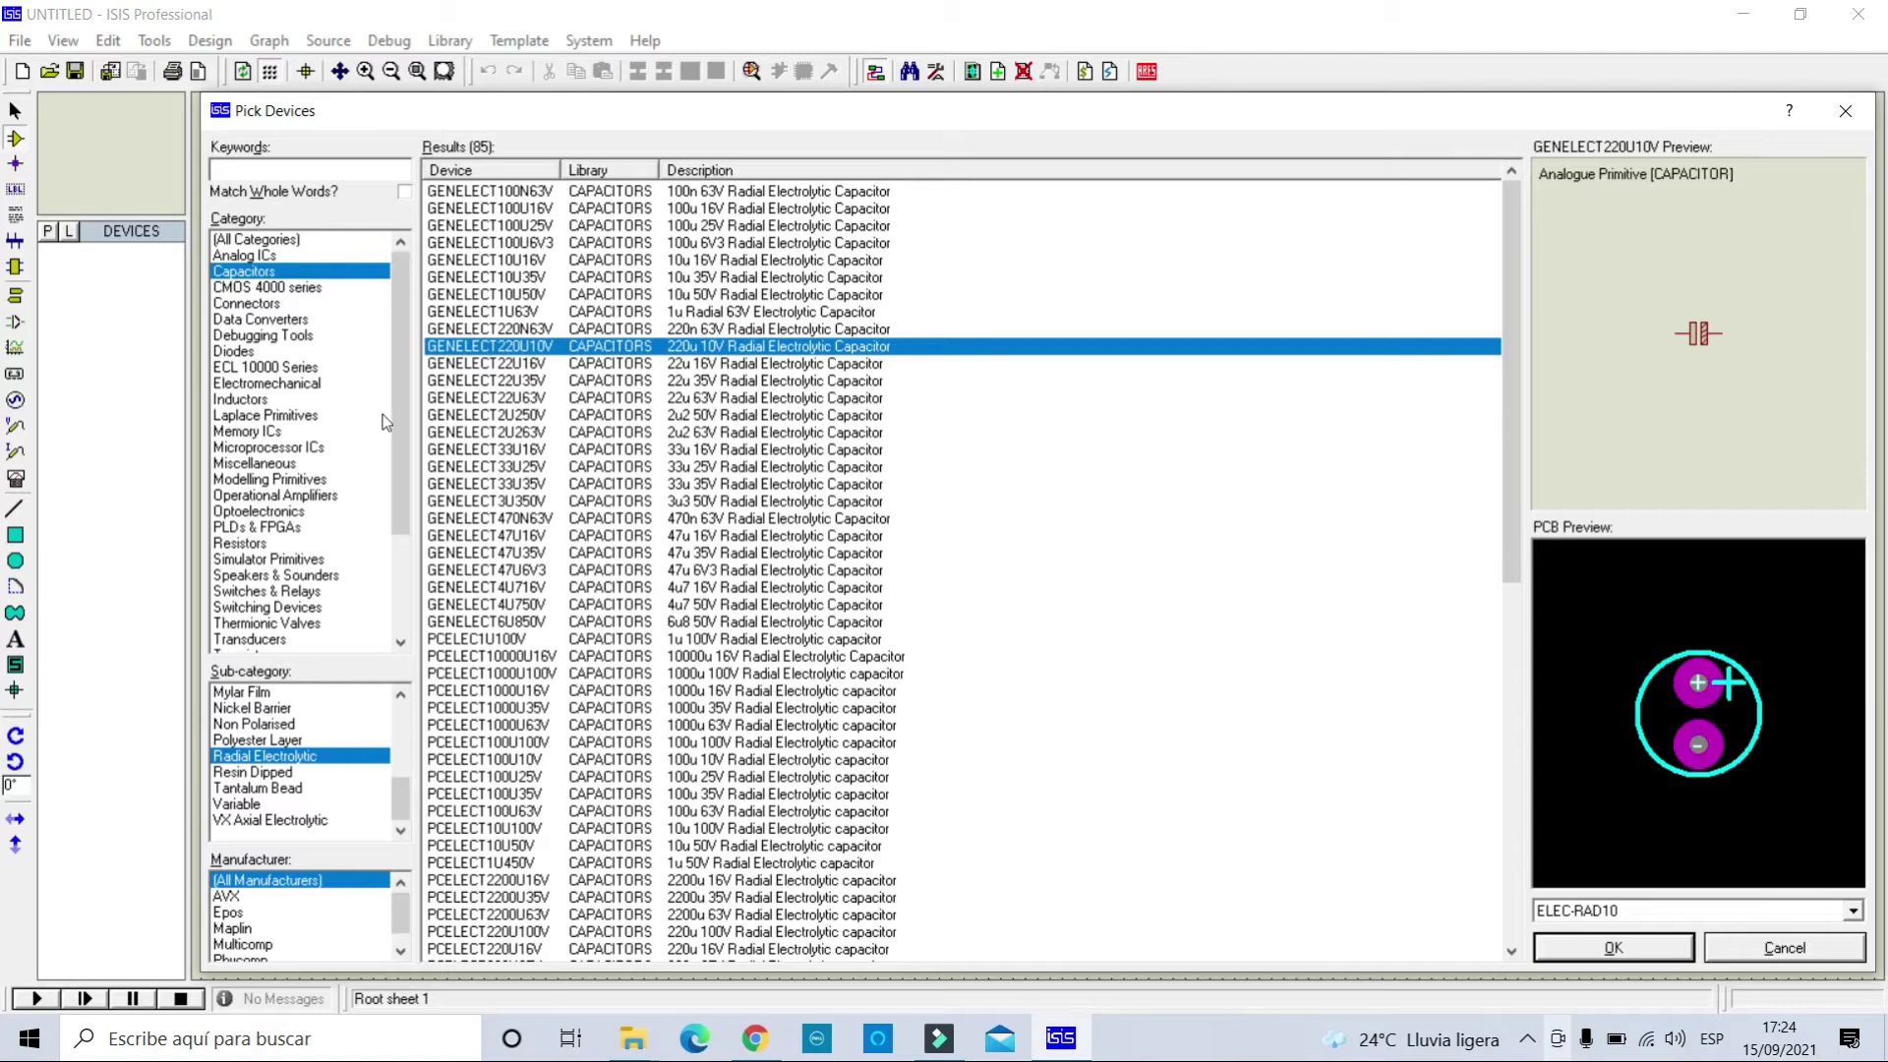
Browse the Resistors category, listing the 0.6W Metal Film, 2 Watt Metal Film, 3 Watt Wirewound and 7 Watt Wirewound devices.
left_click_drag(398, 421, 314, 492)
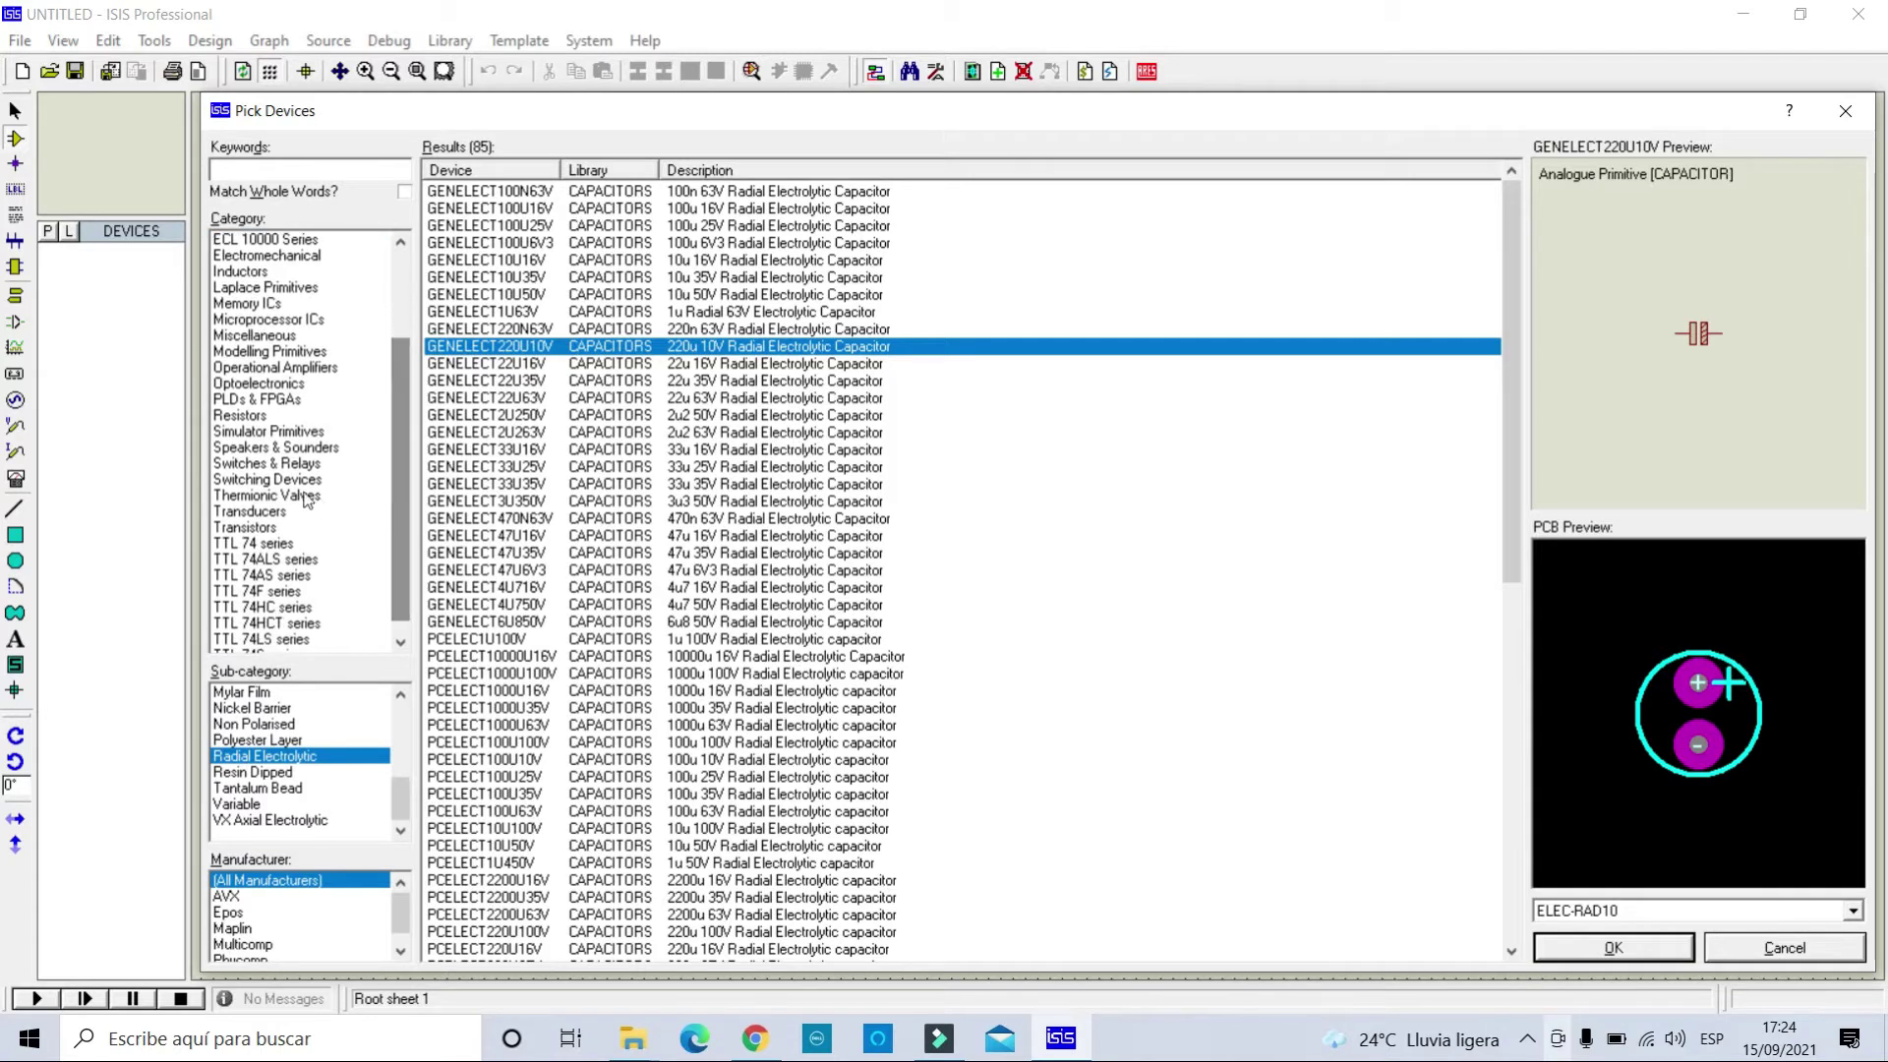
left_click(260, 417)
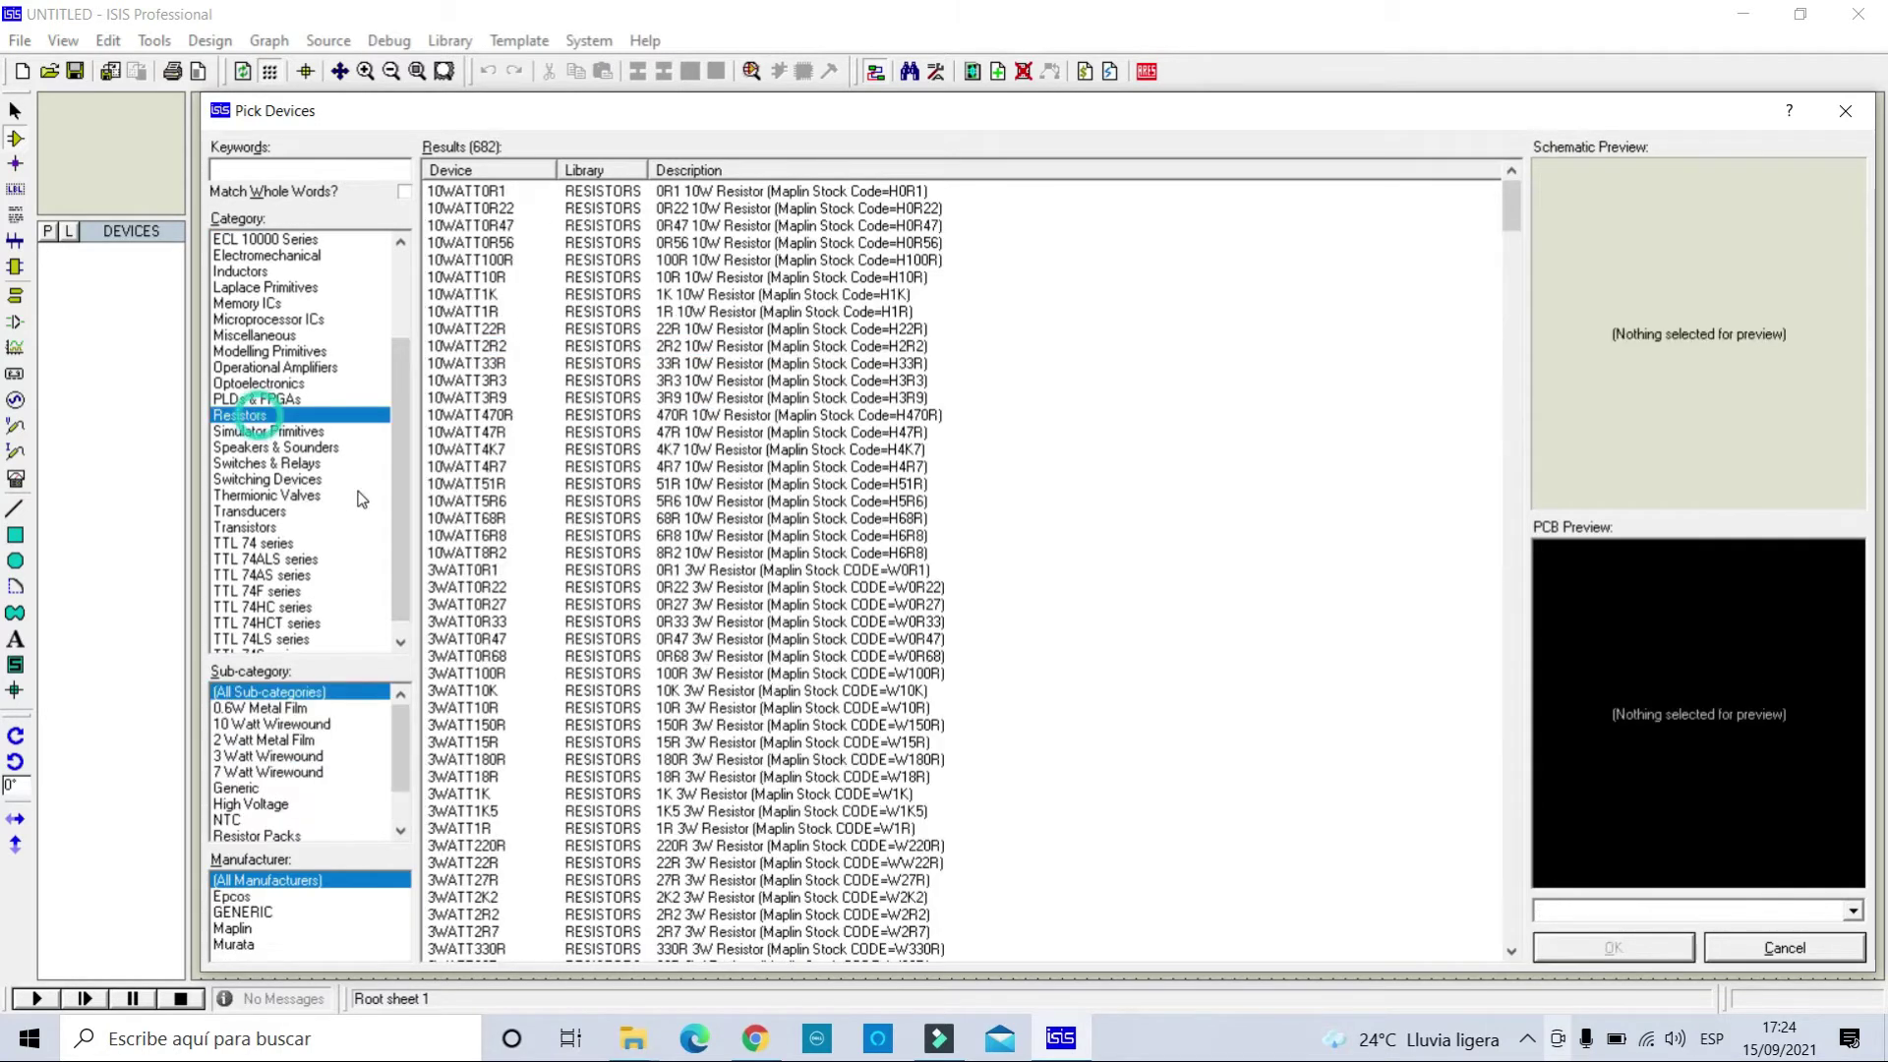
left_click(236, 710)
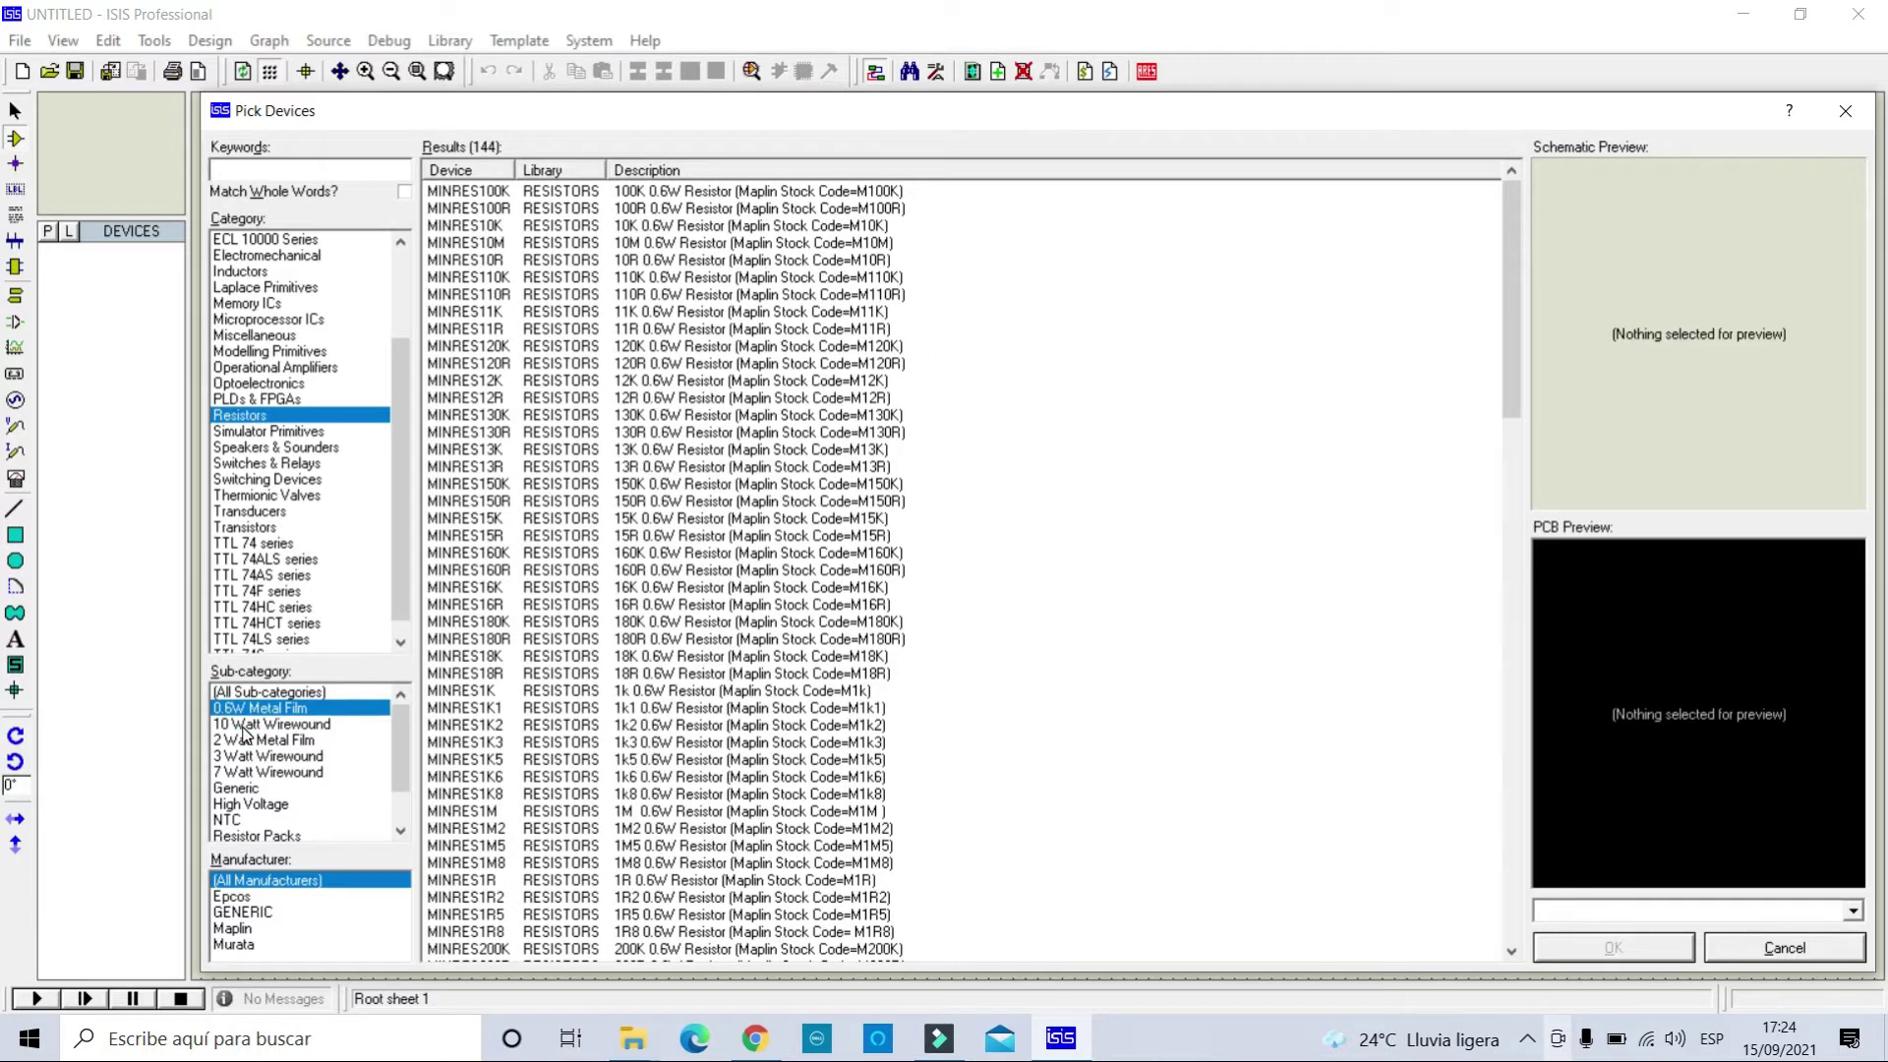
left_click(236, 741)
left_click(247, 758)
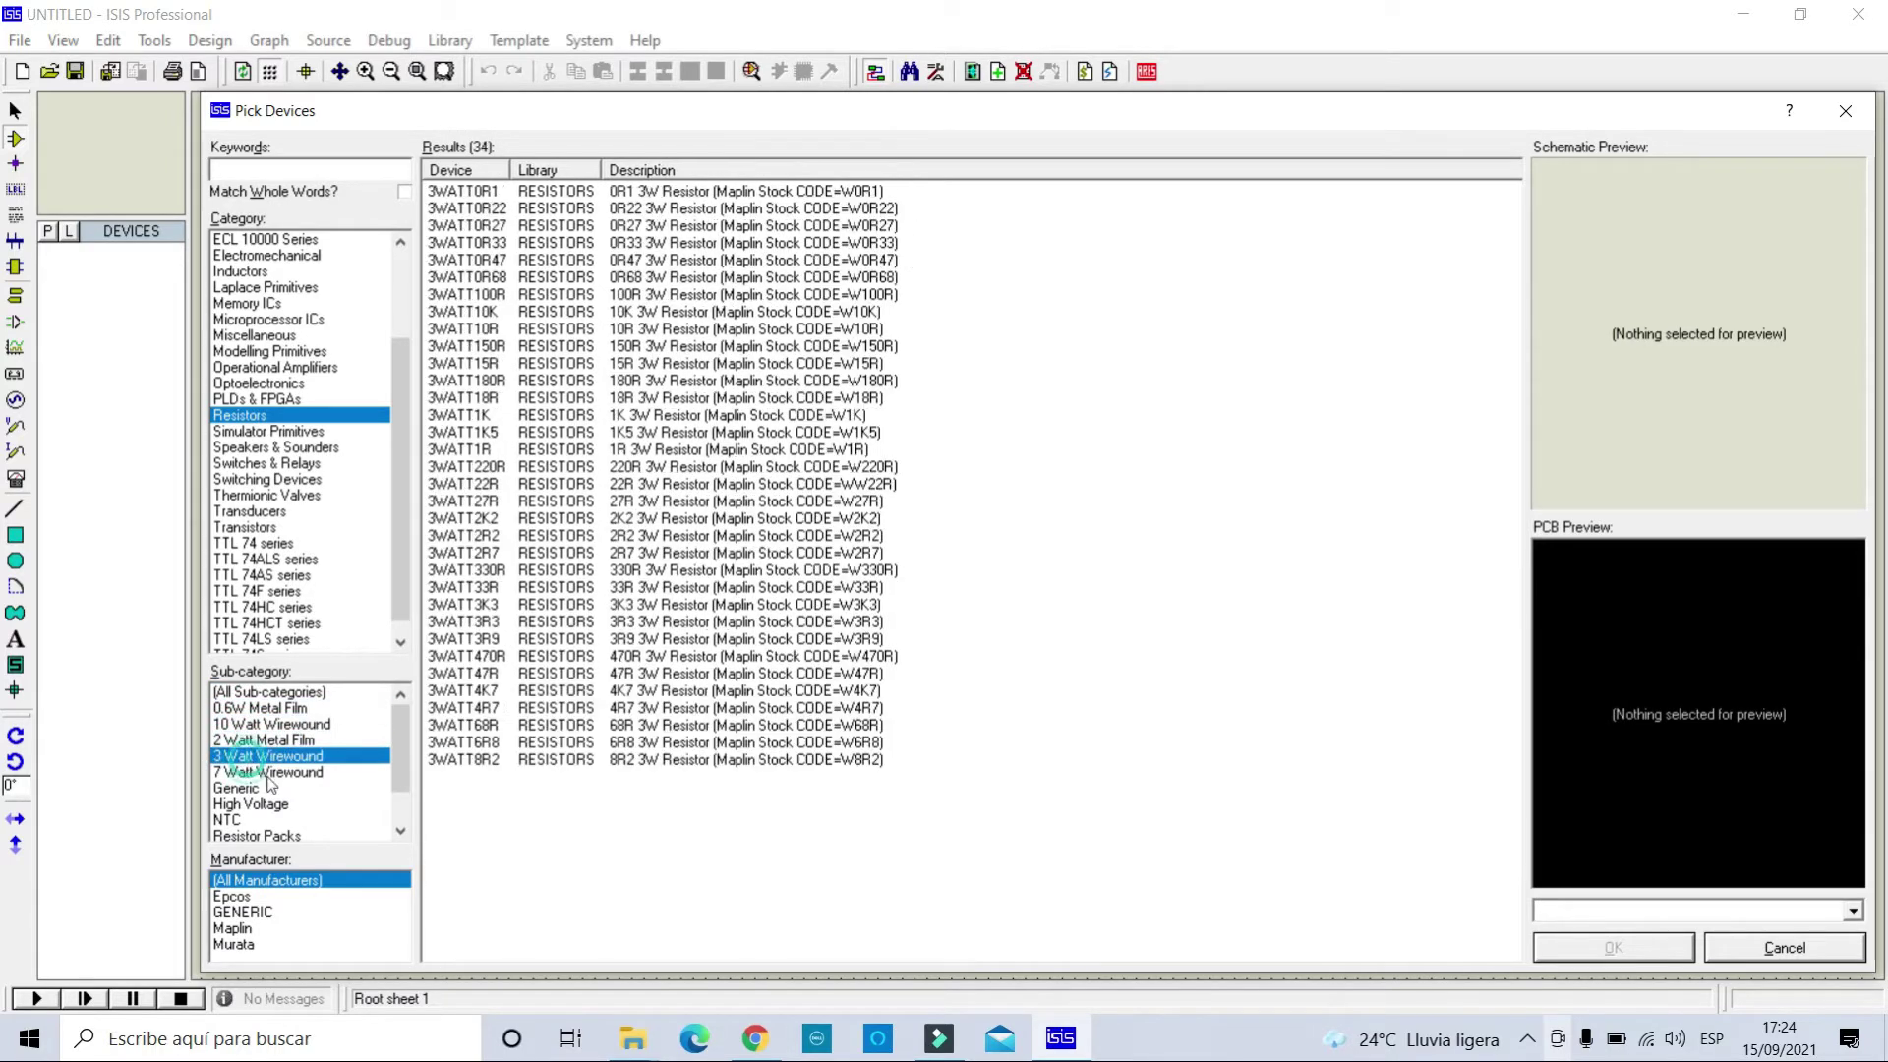
left_click(246, 769)
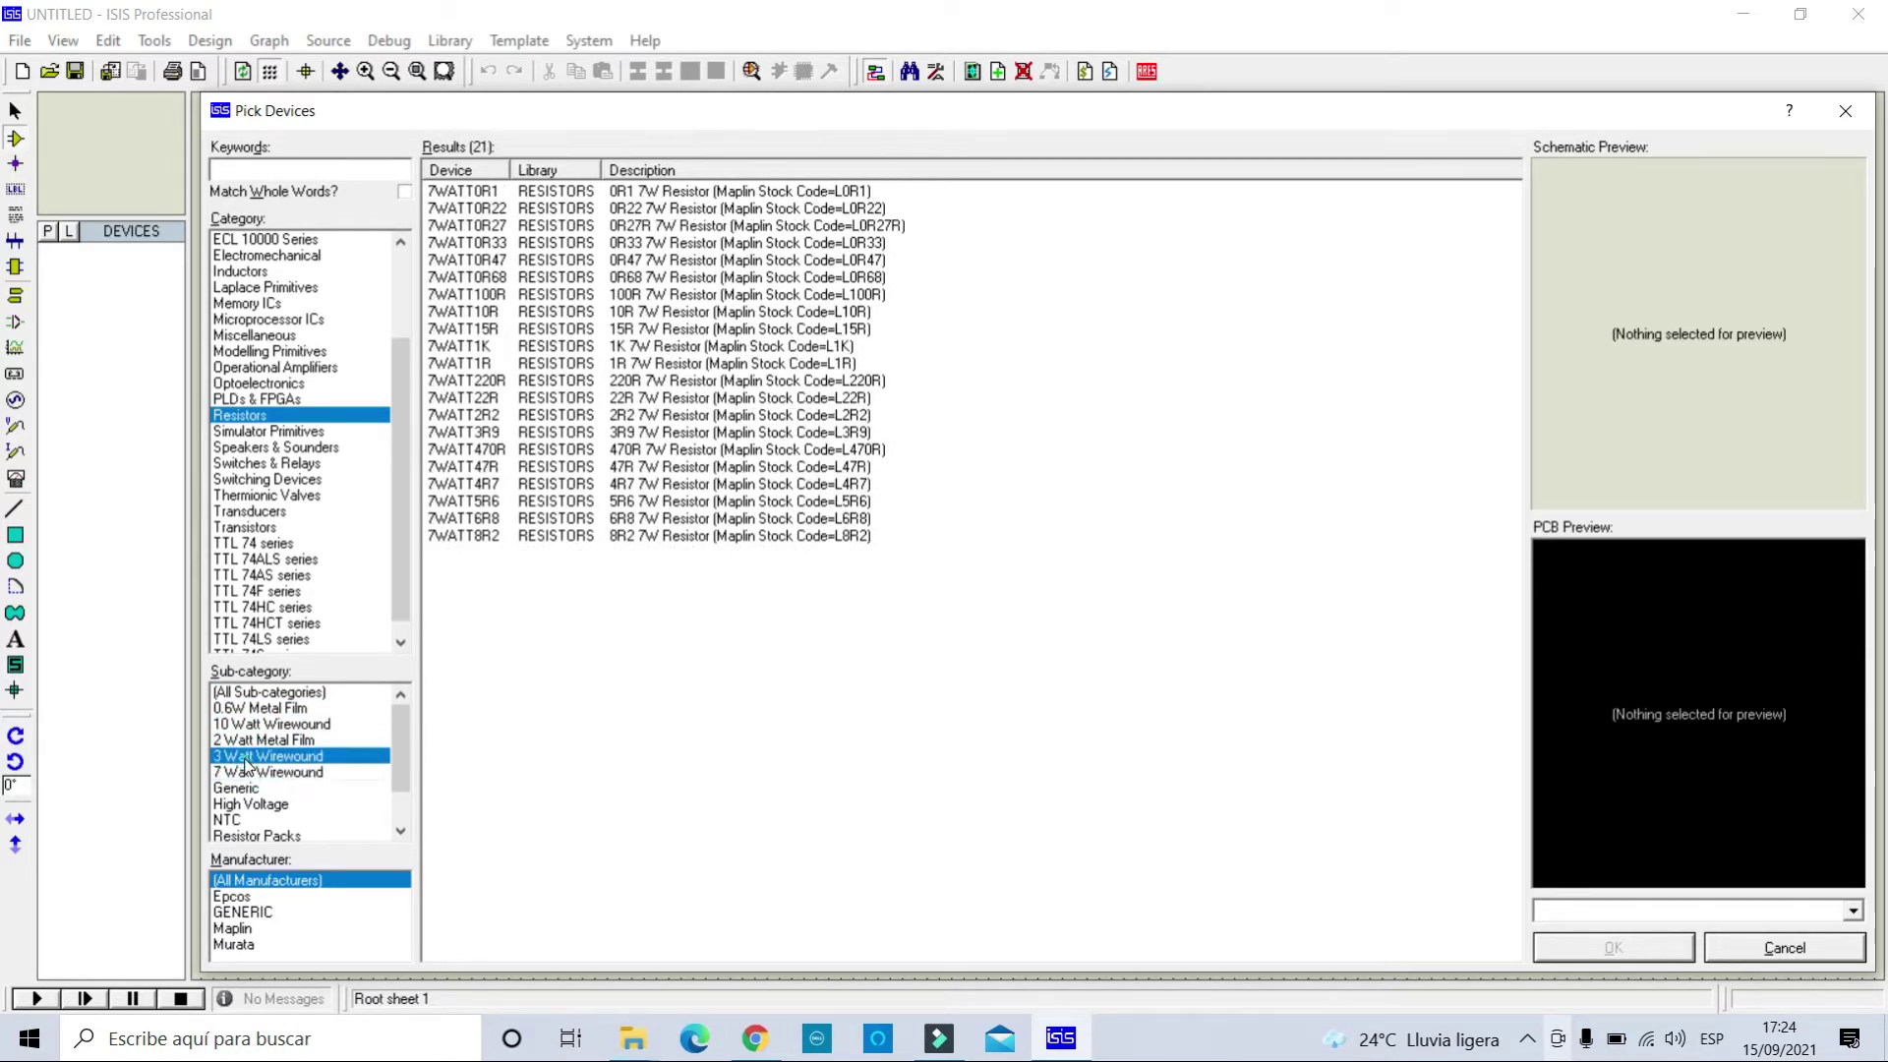
List the Generic, High Voltage, NTC, Resistor Packs and Varistors sub-categories of resistors, finishing on Variable.
left_click(312, 789)
scroll(312, 788, "down", 1)
left_click(241, 756)
left_click(236, 773)
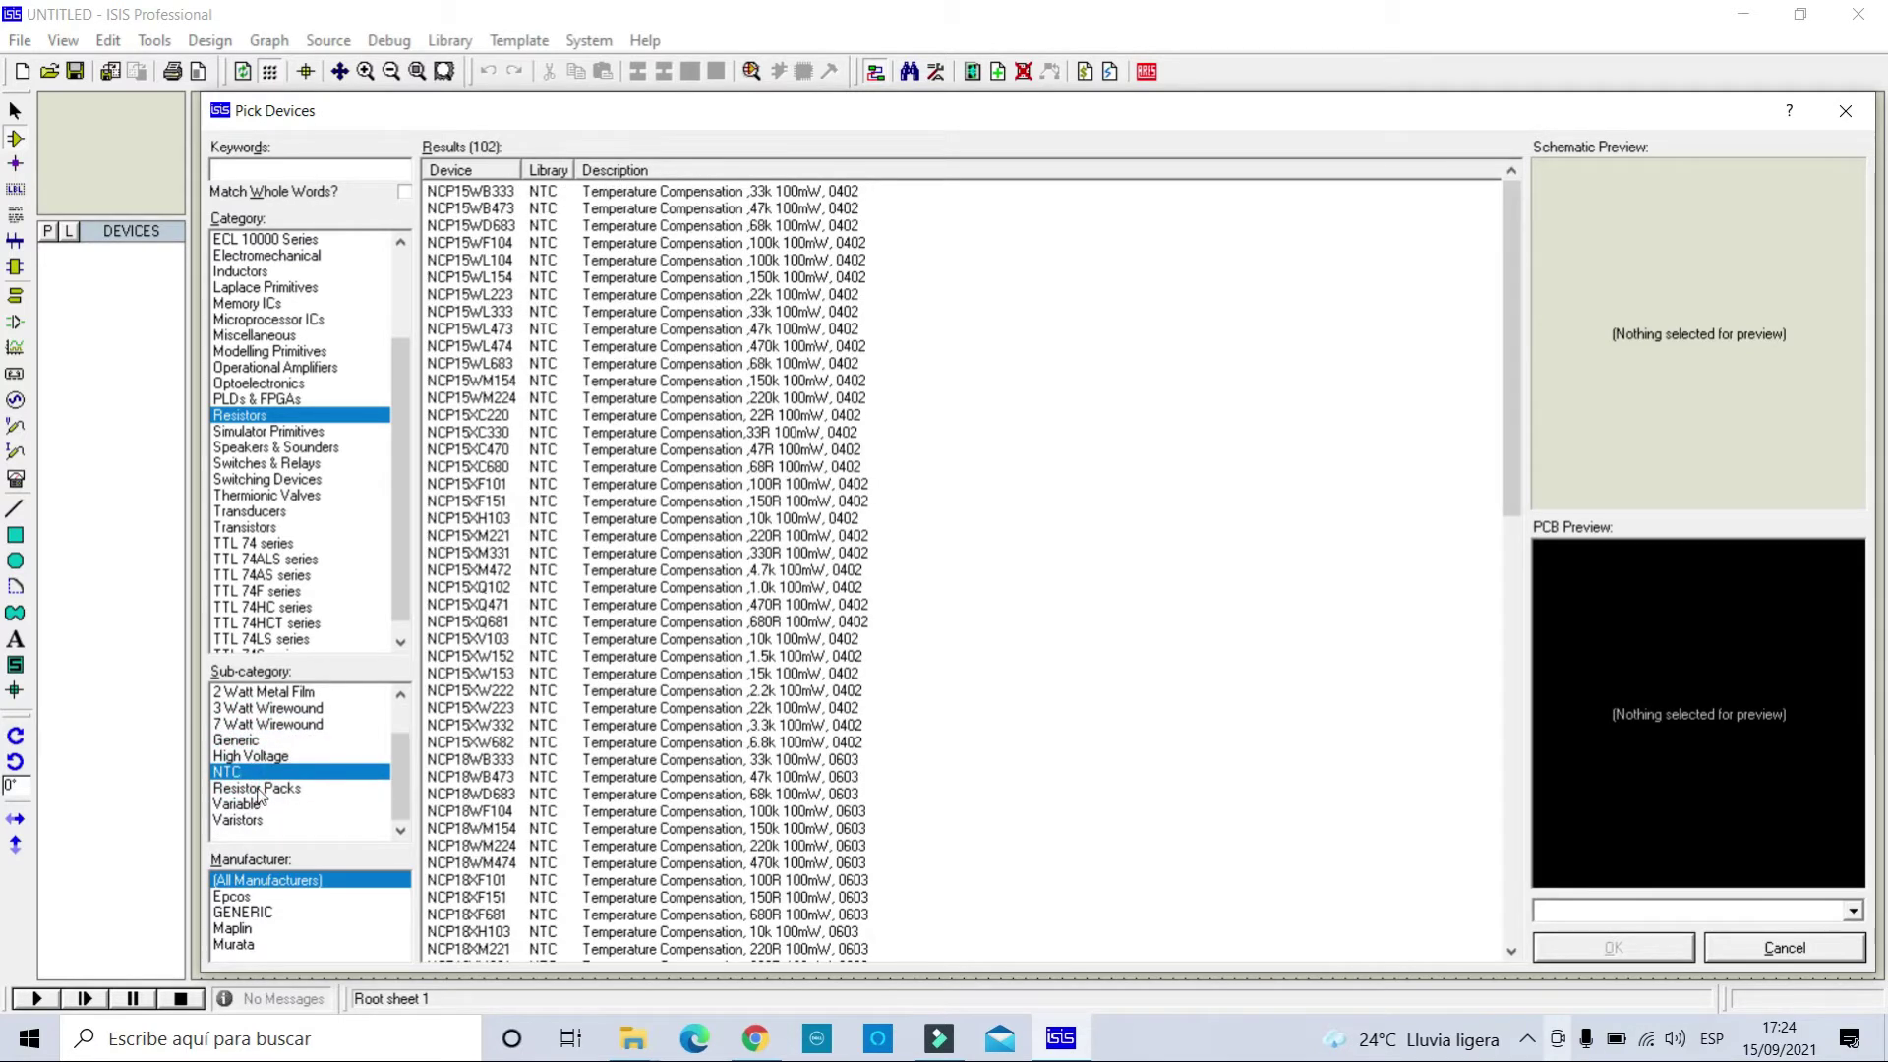
left_click(254, 790)
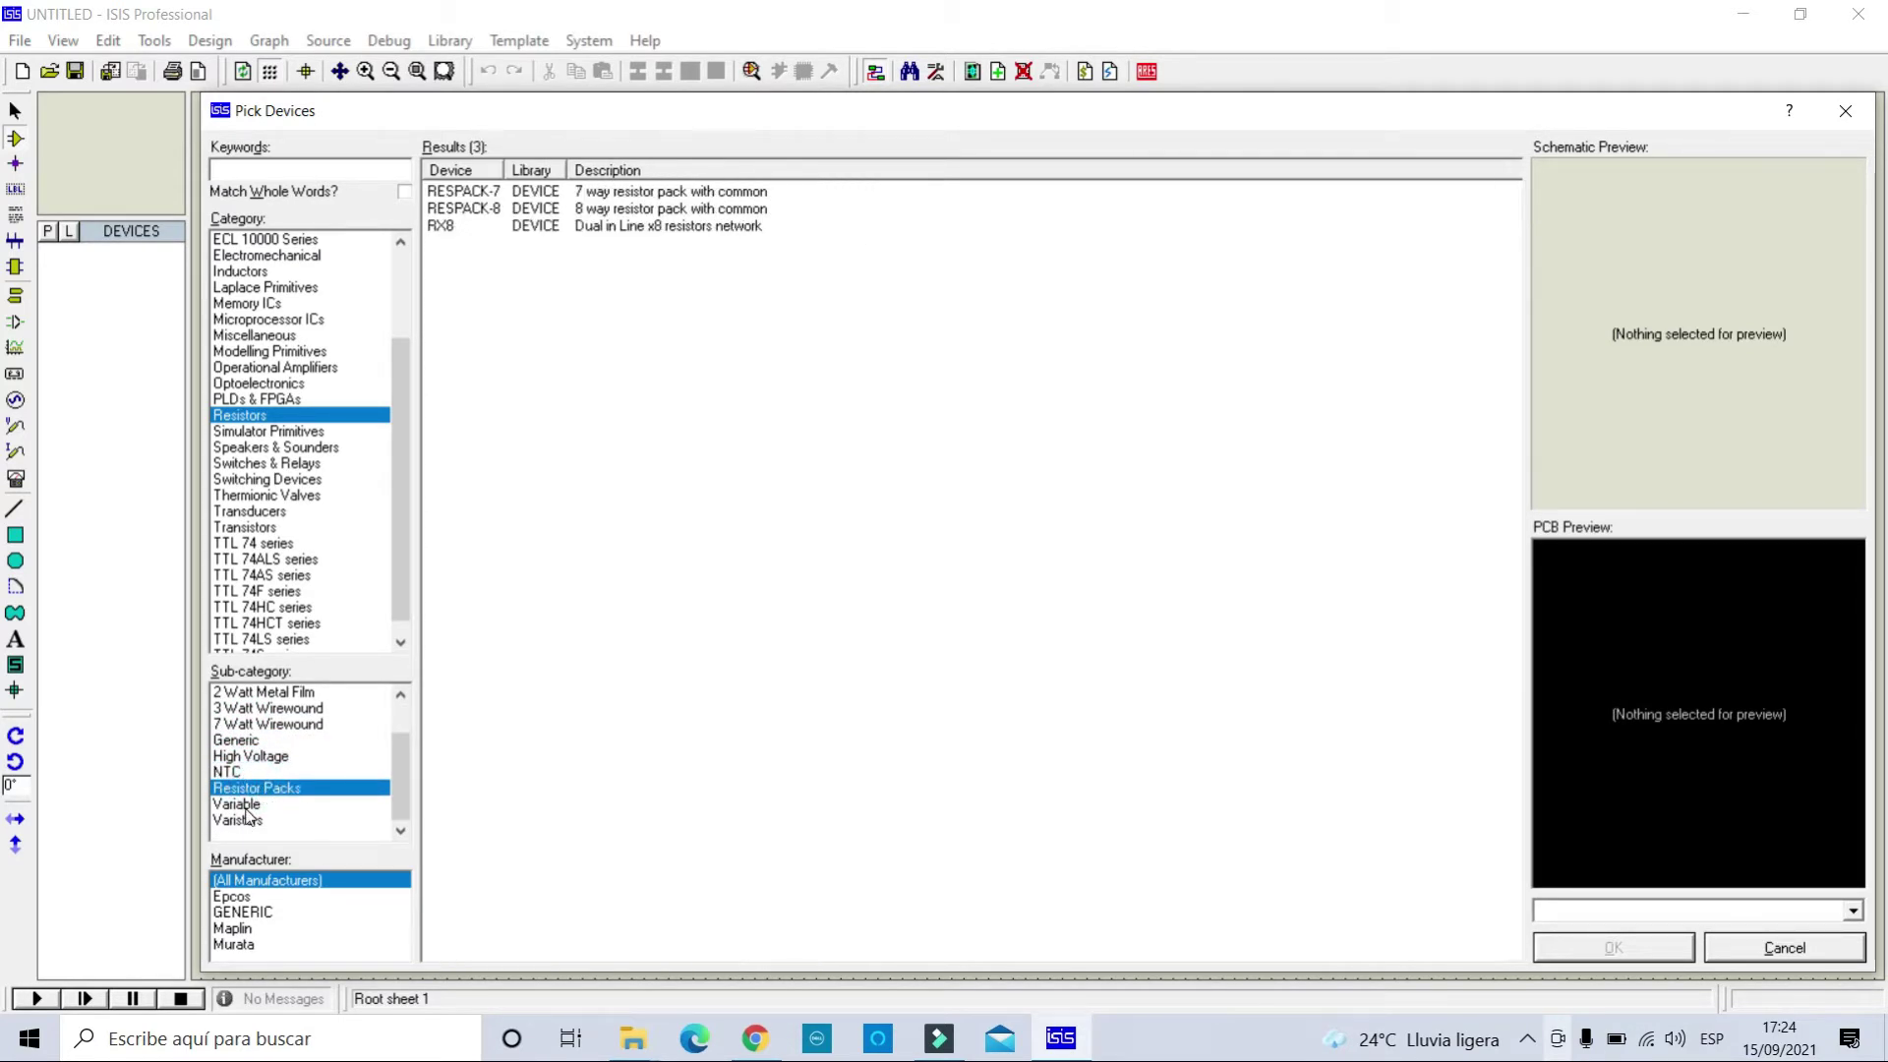
left_click(246, 808)
left_click(256, 822)
left_click(254, 804)
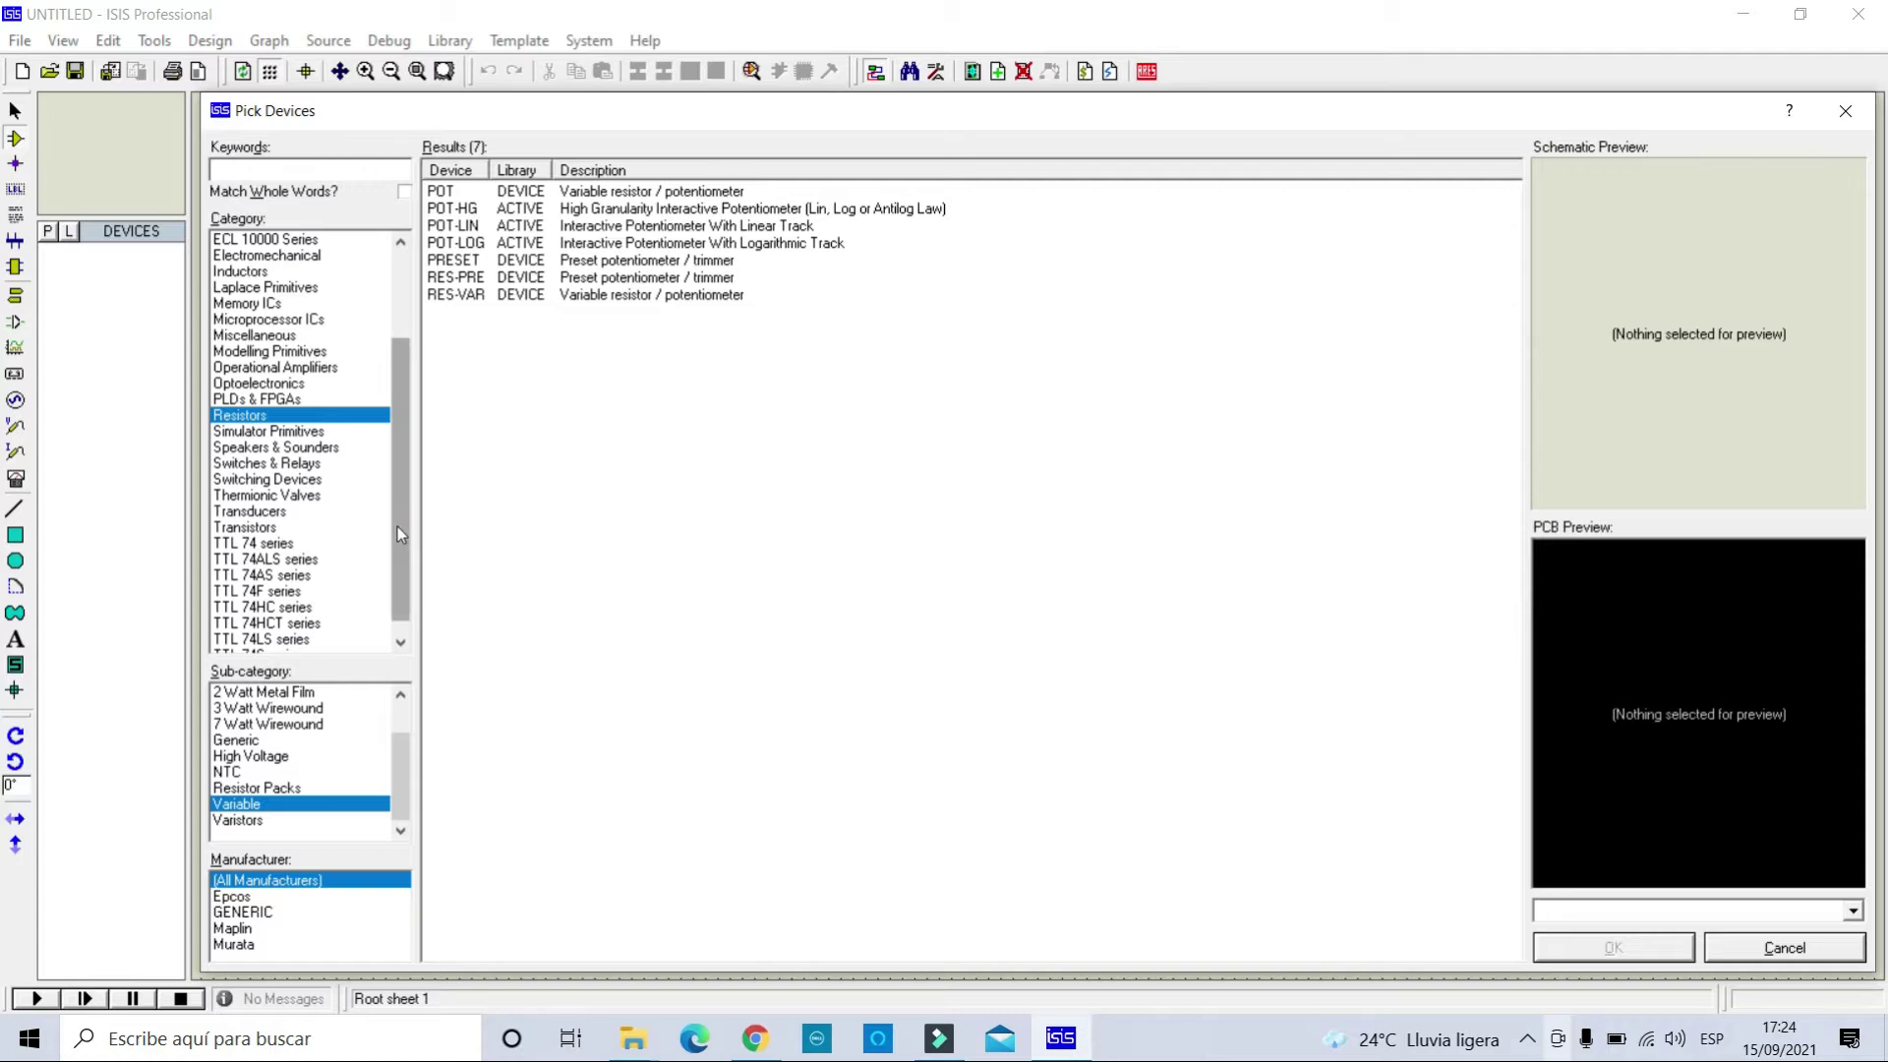
Return to the 0.6W Metal Film resistors, preview MINRES100K, and close the component library without picking a device.
left_click_drag(397, 527, 399, 488)
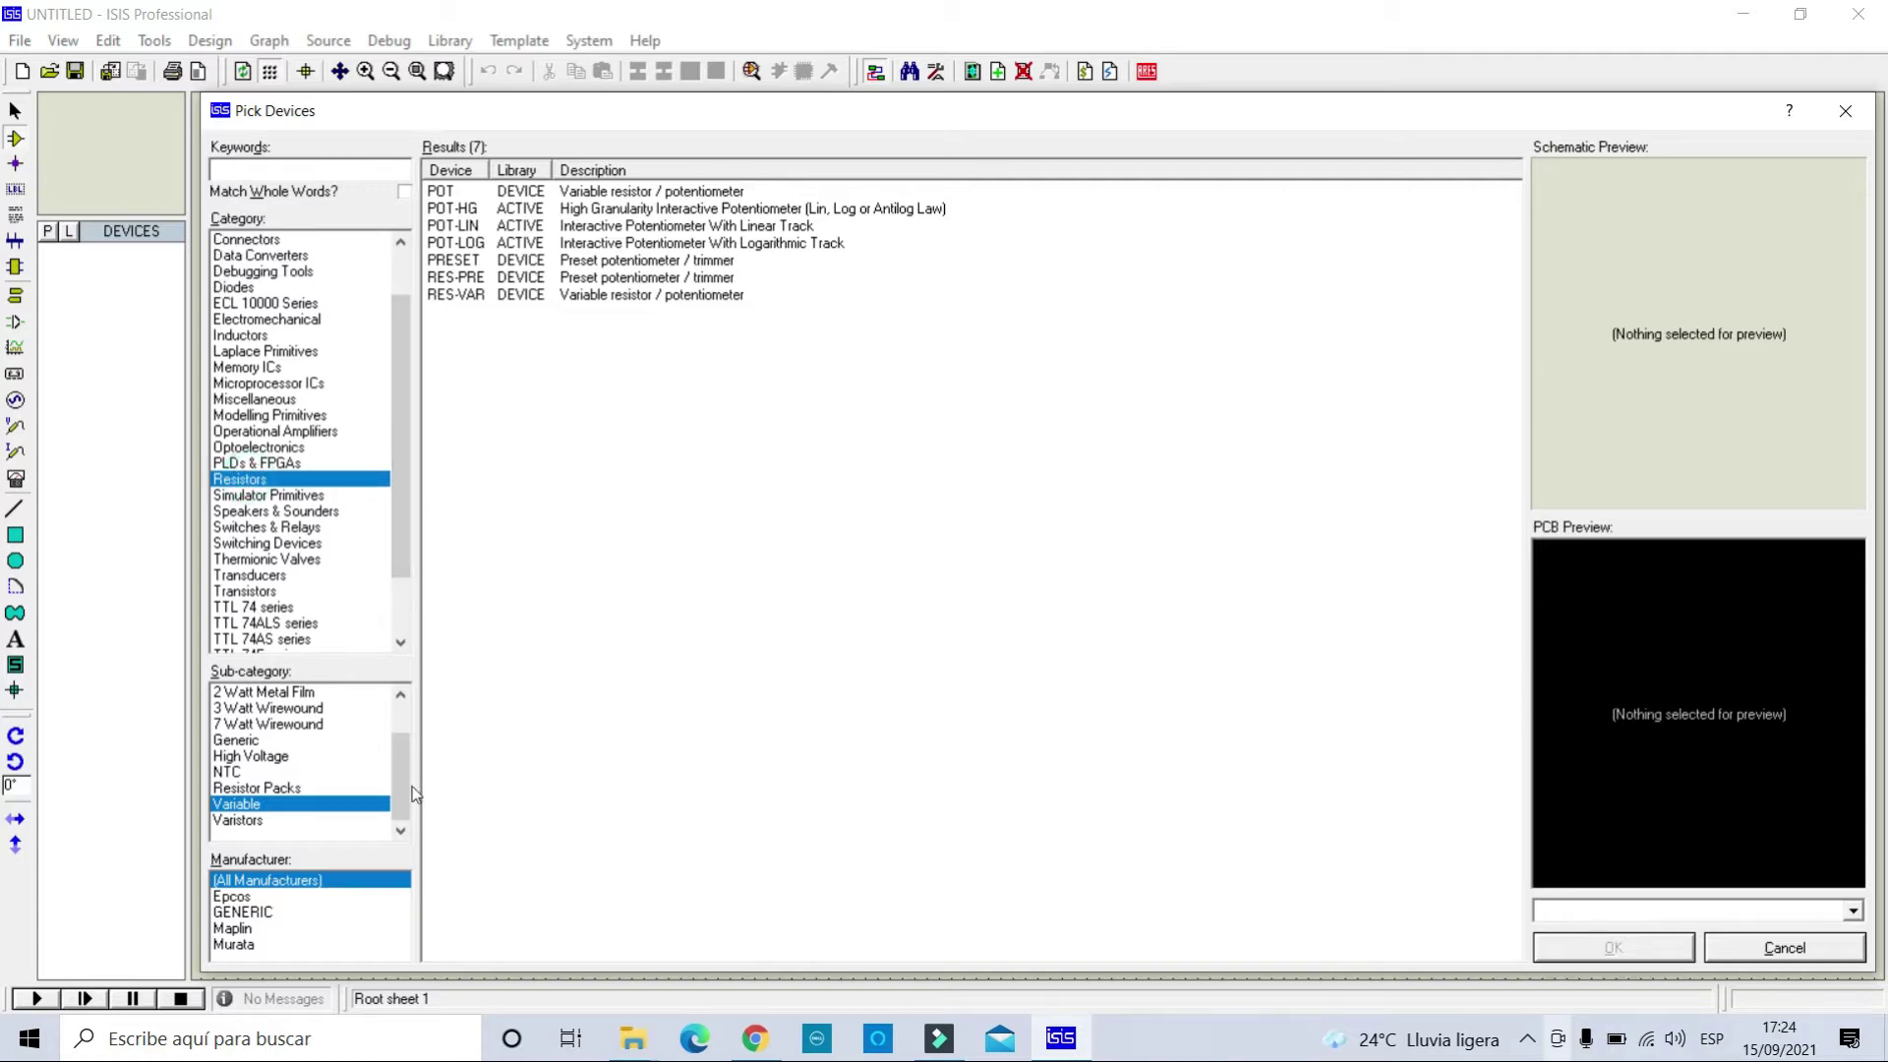
left_click_drag(403, 784, 417, 748)
left_click(253, 709)
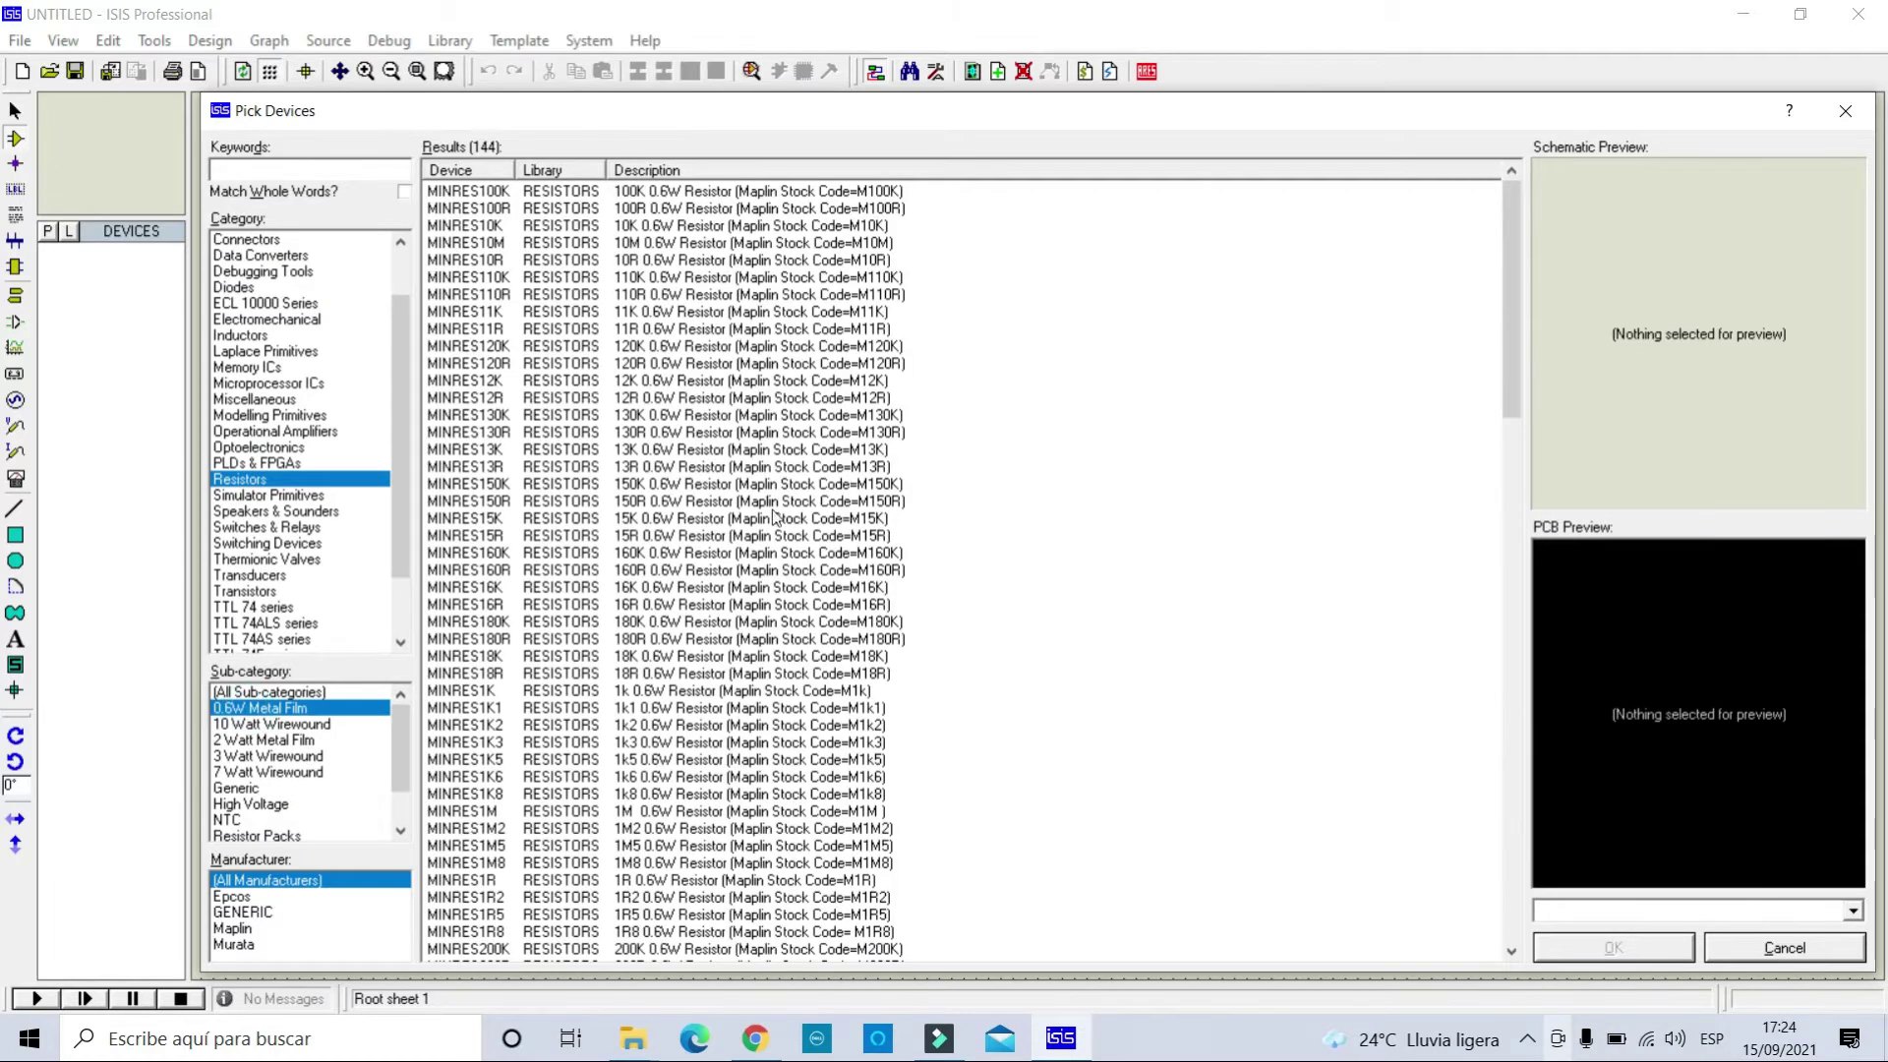
left_click(513, 195)
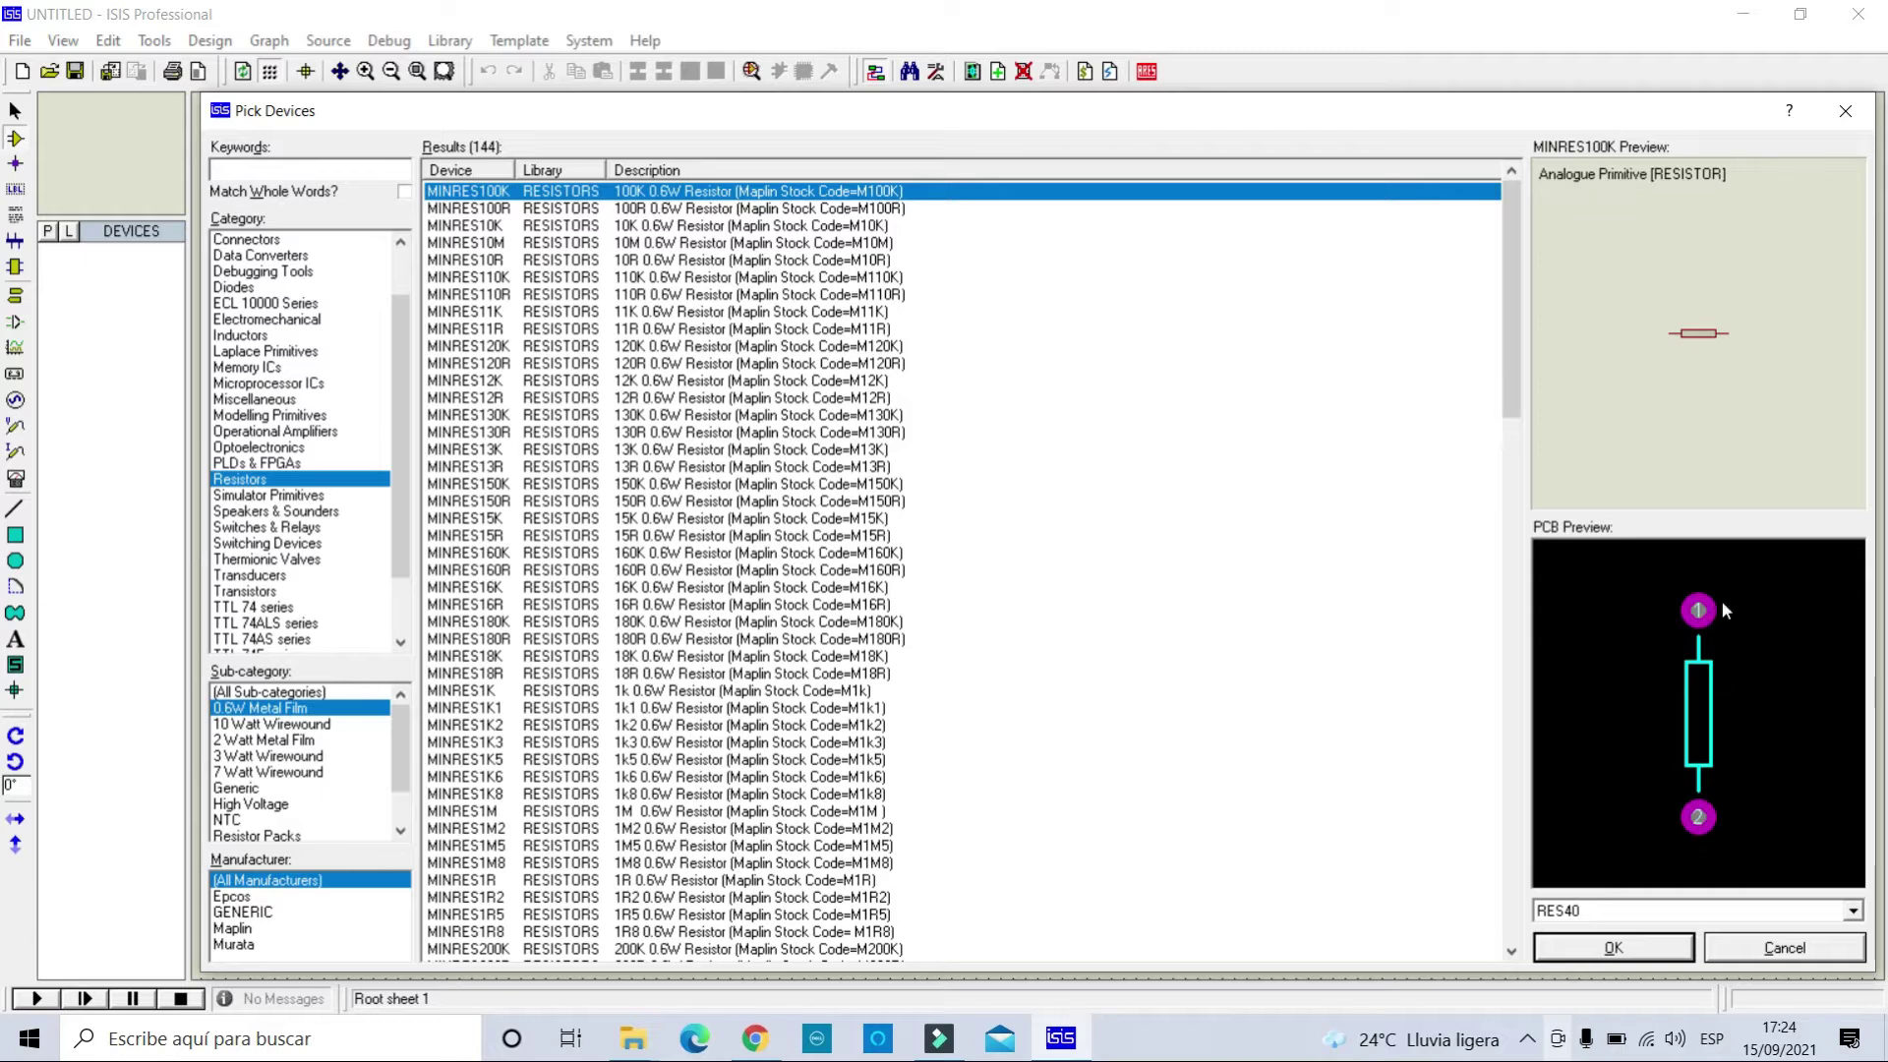
left_click(1780, 948)
Check the LED circuit diagram in Chrome, then switch back to ISIS and preview the DC source among the generators.
left_click(755, 1038)
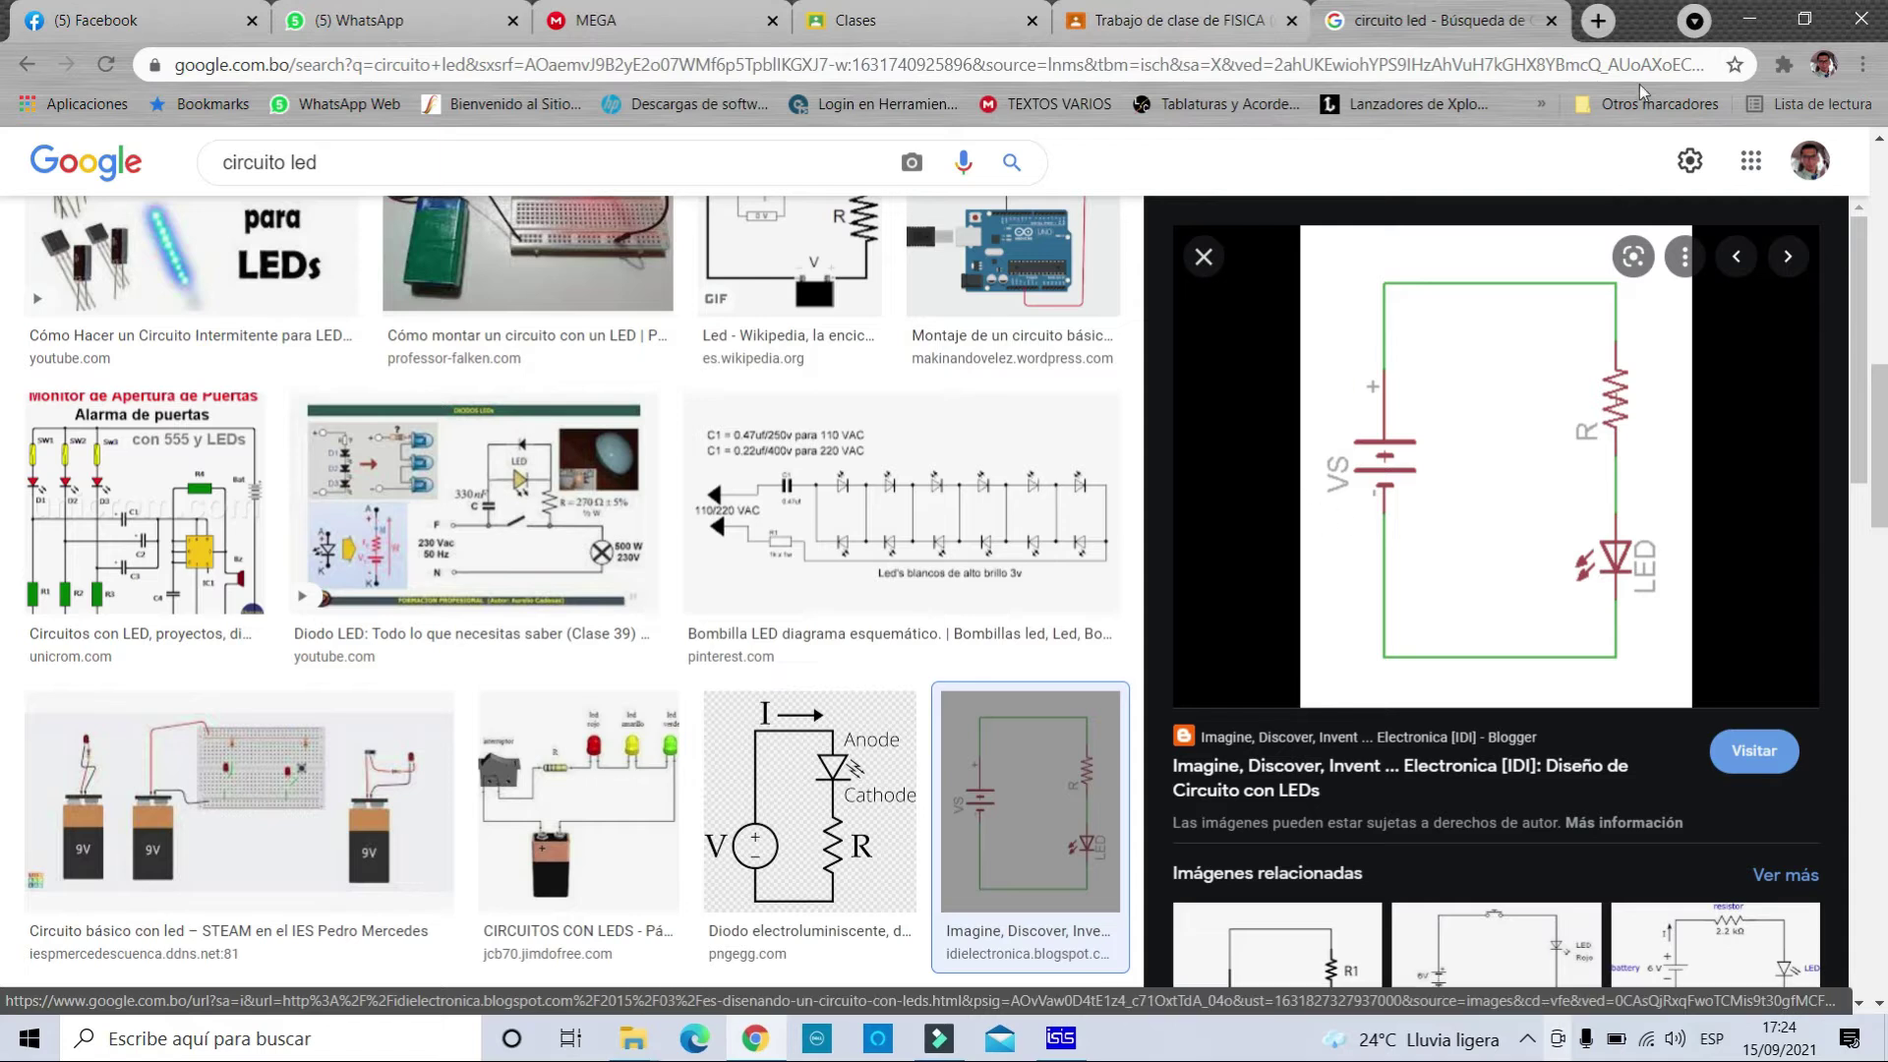
left_click(1749, 19)
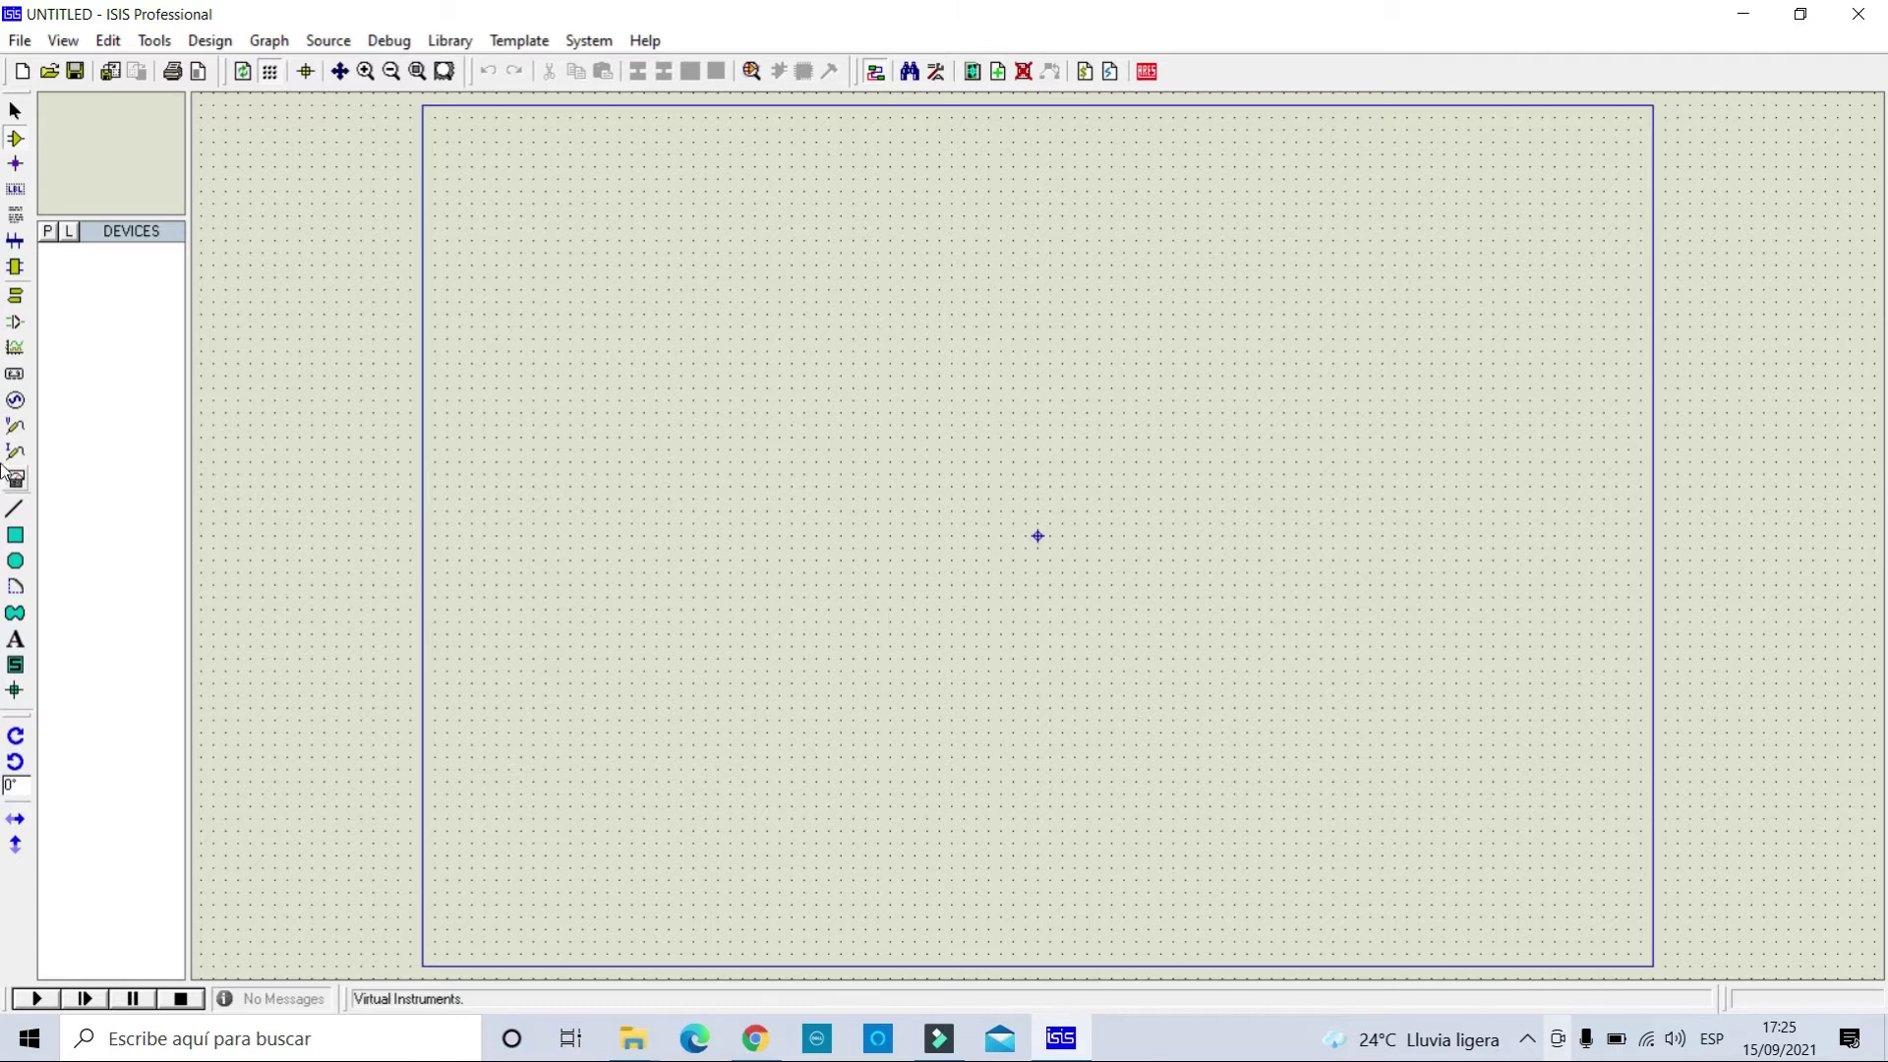
left_click(16, 402)
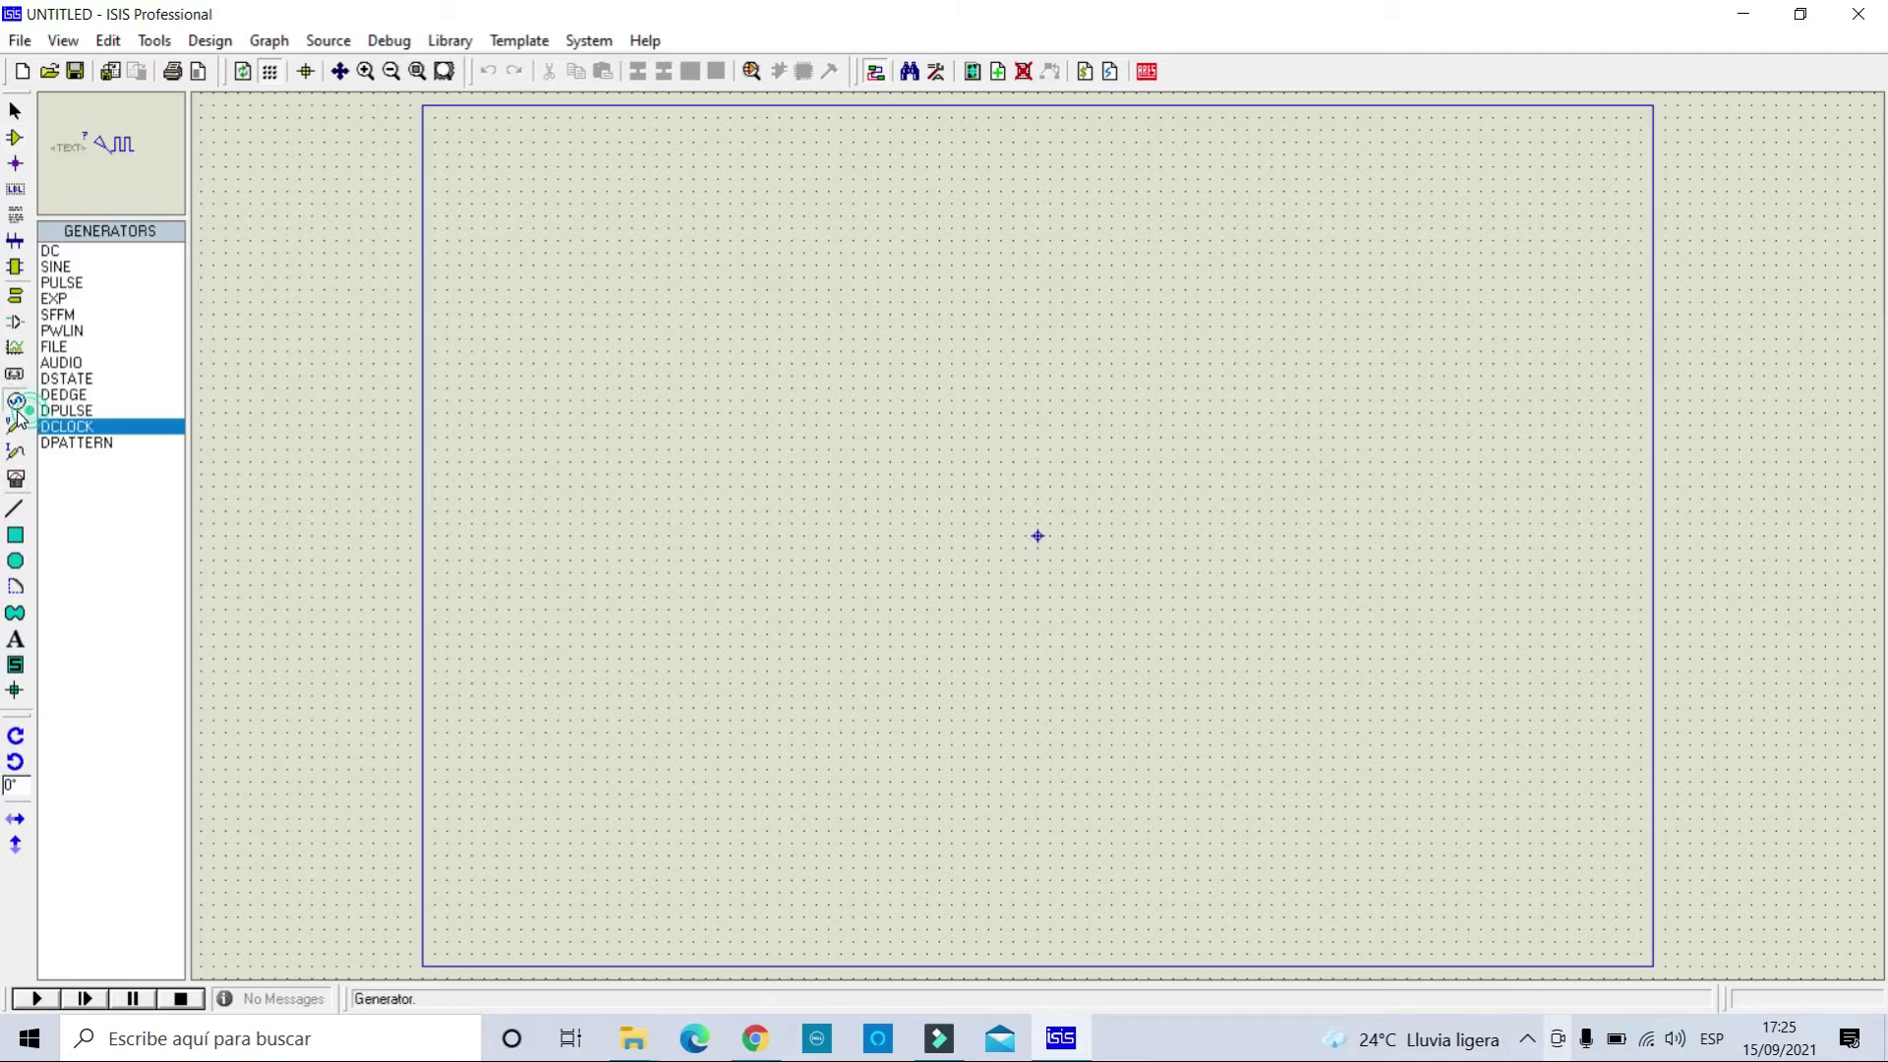
left_click(60, 255)
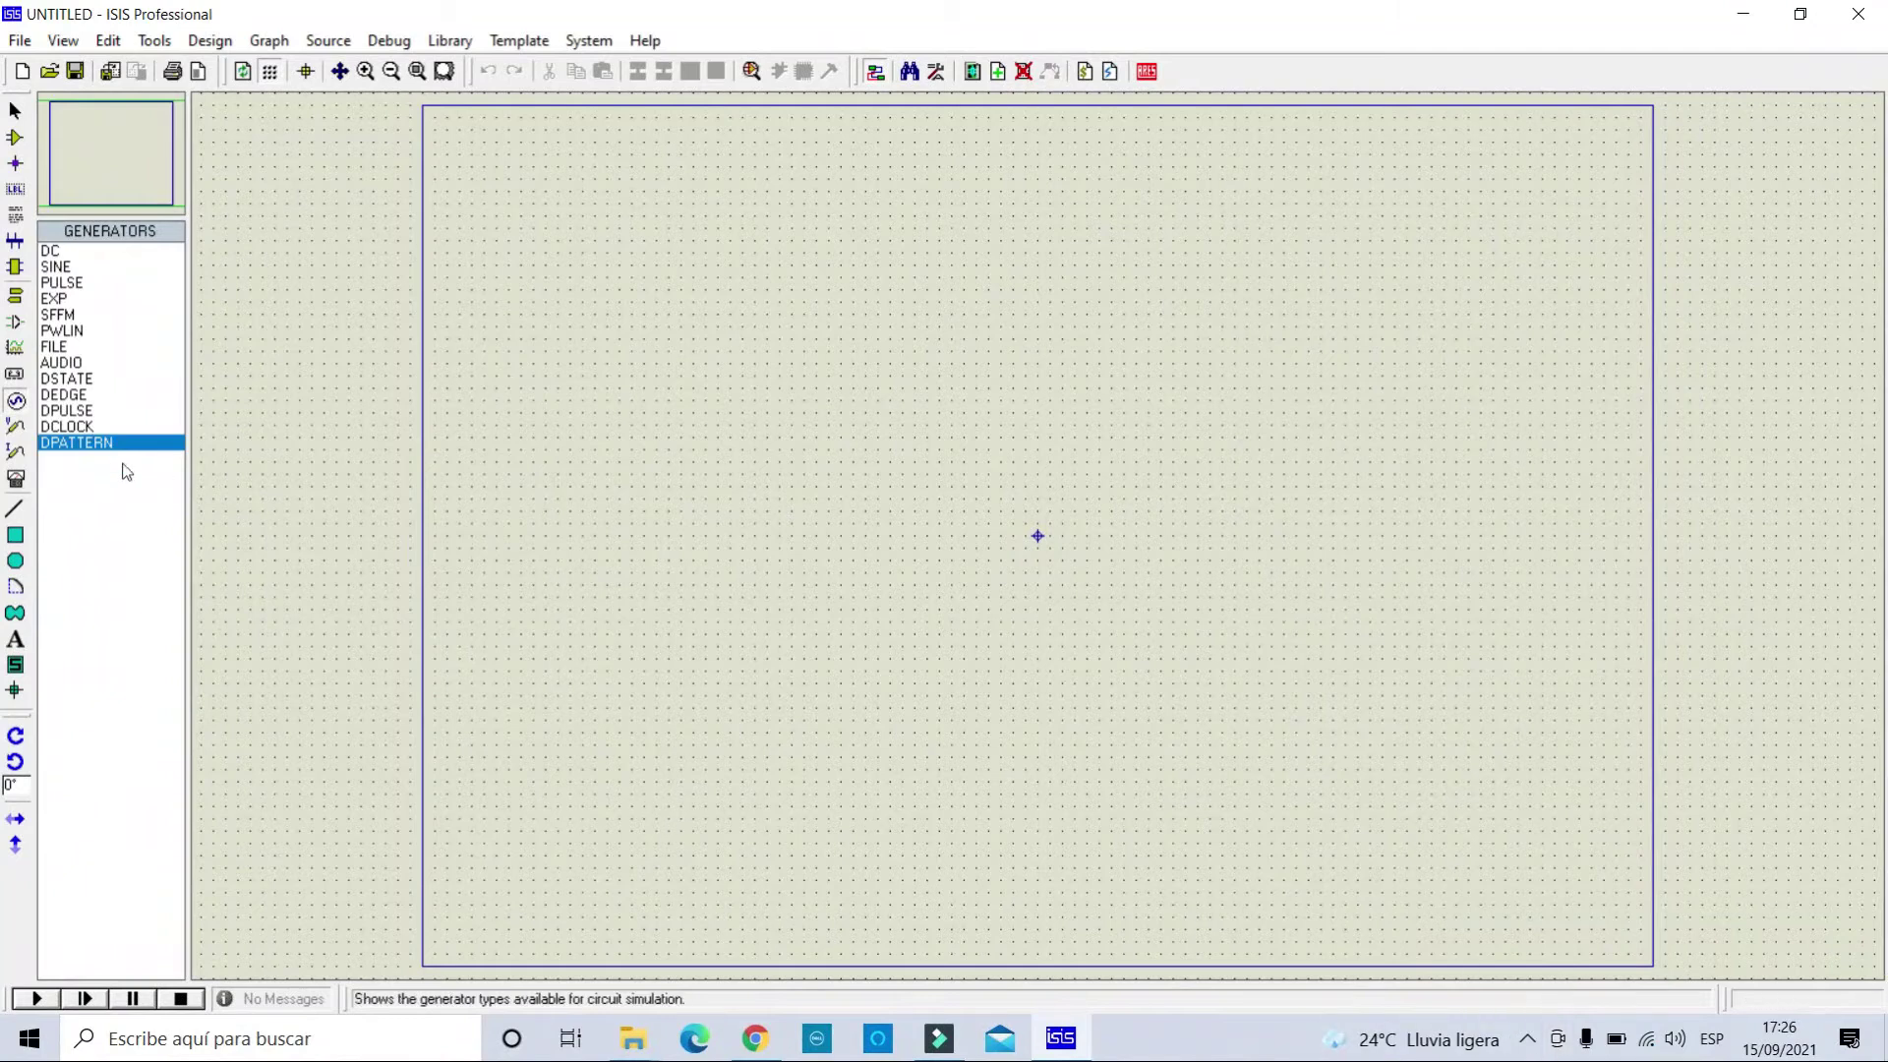
left_click(51, 252)
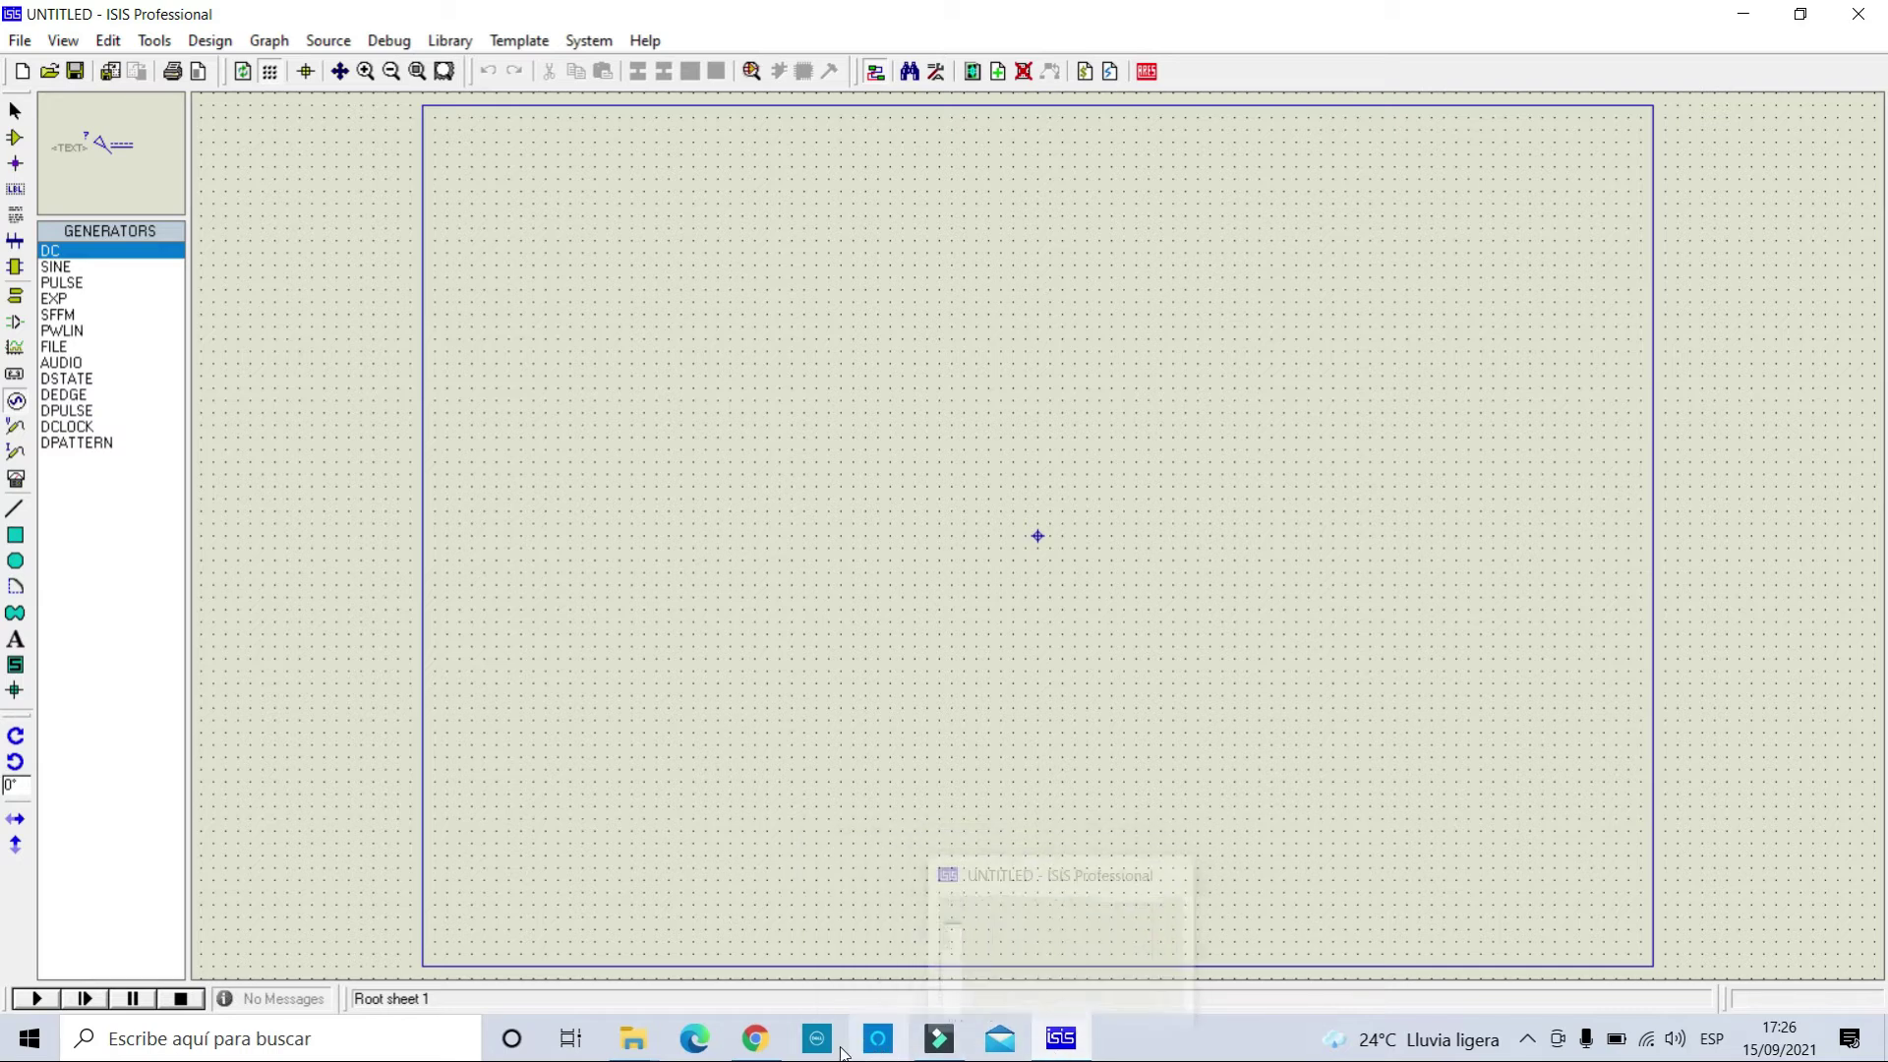
Recheck the LED circuit diagram in Chrome, then return to component mode in ISIS and open the component library.
left_click(755, 1038)
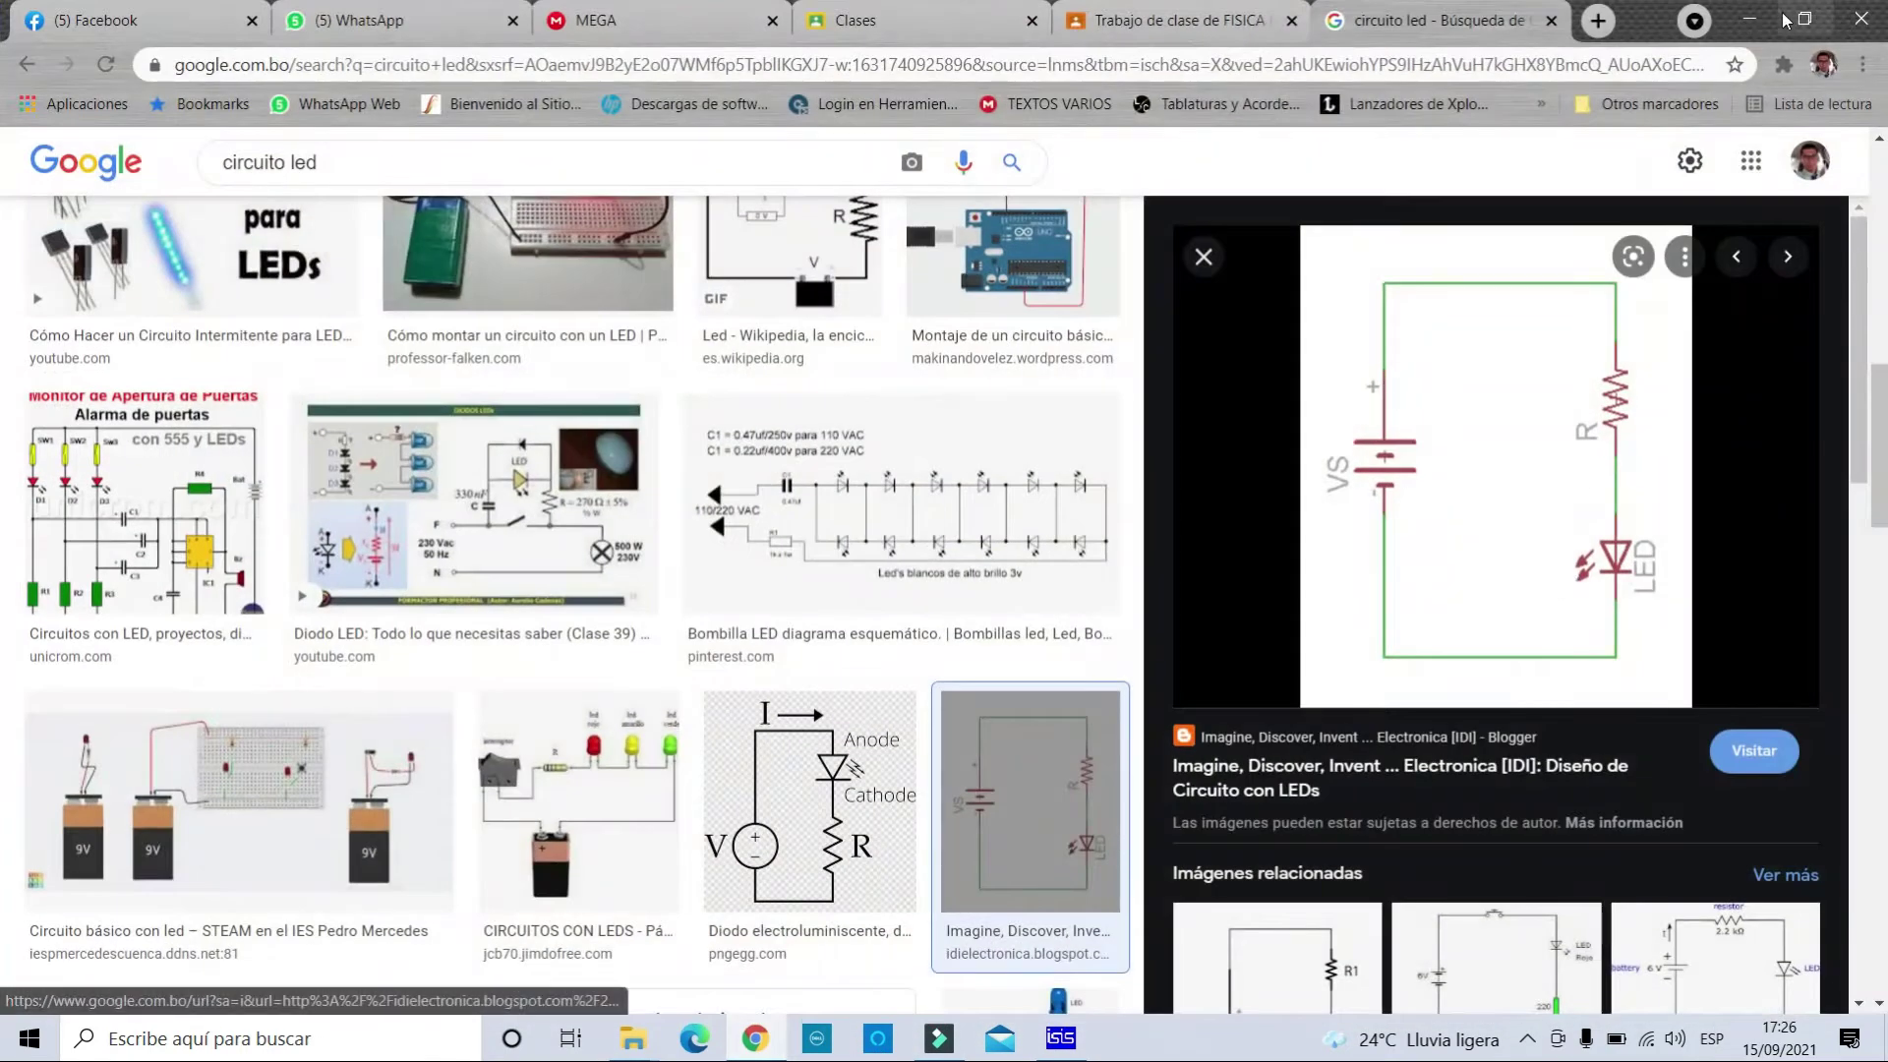
left_click(1743, 14)
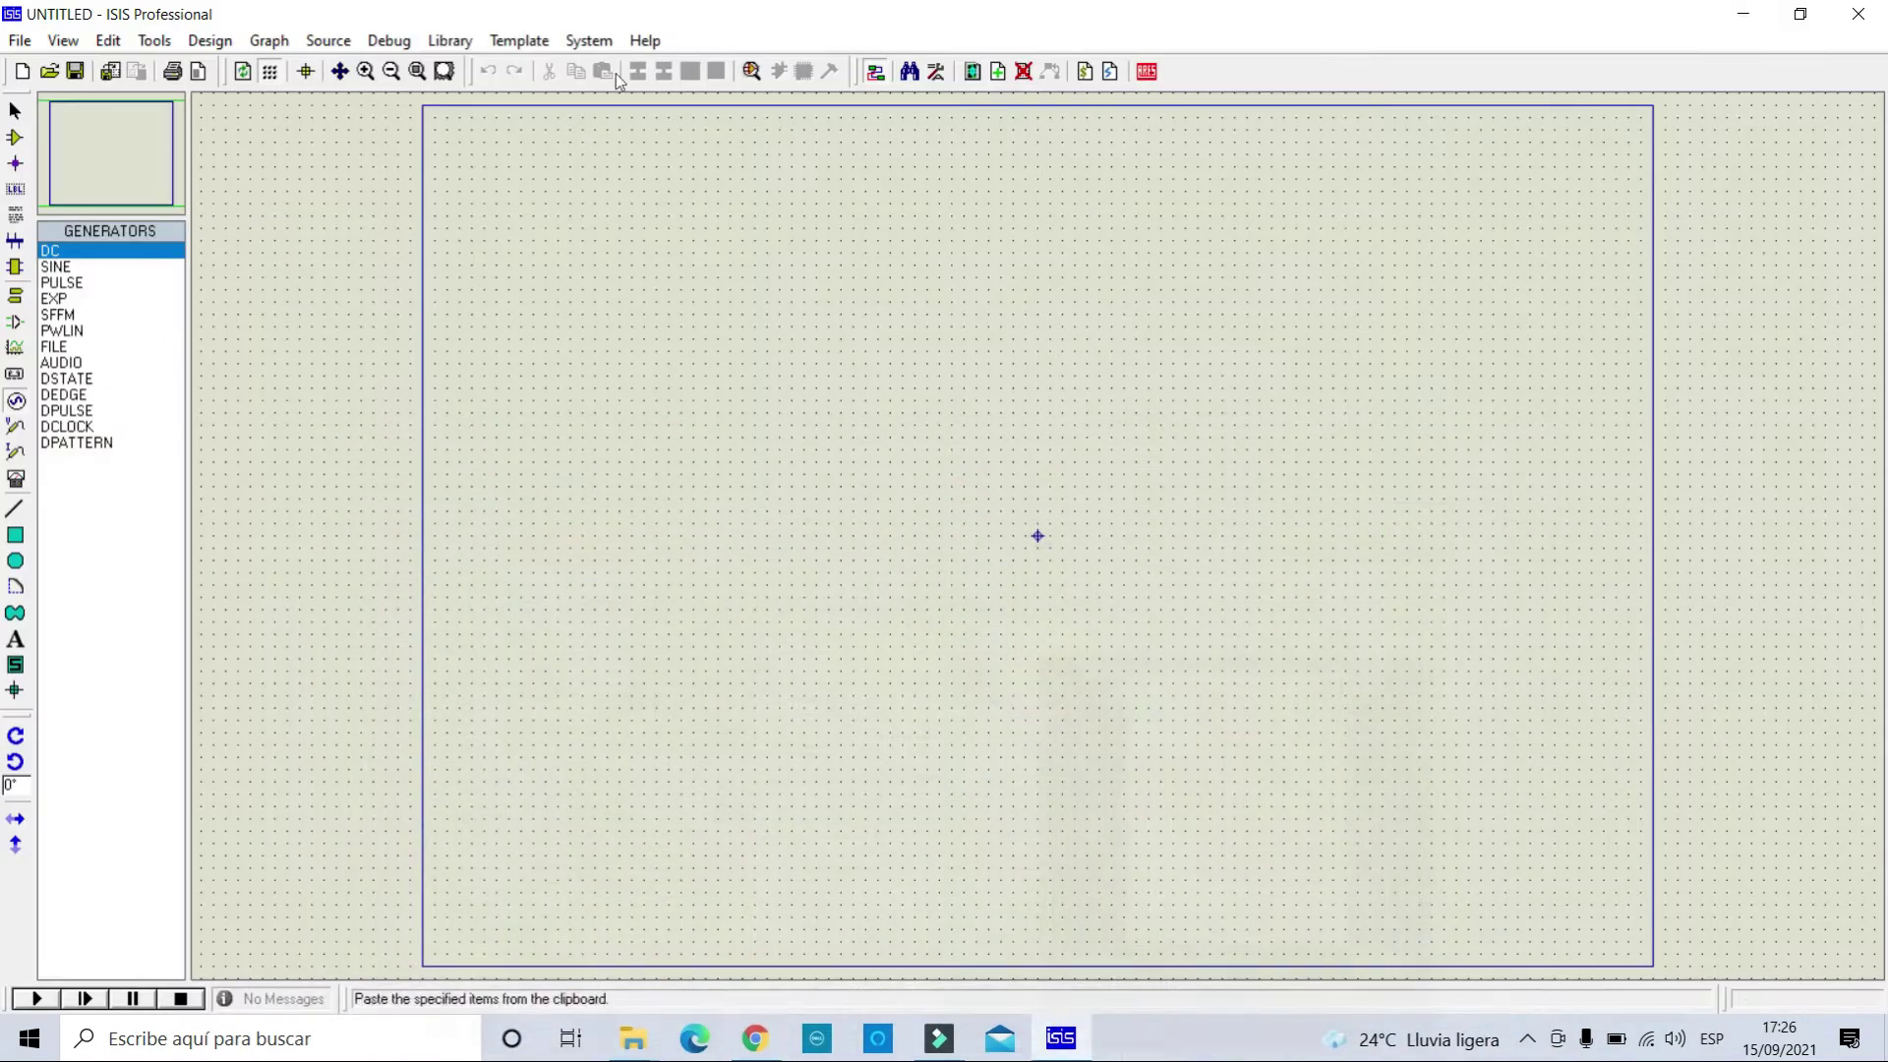
left_click(12, 138)
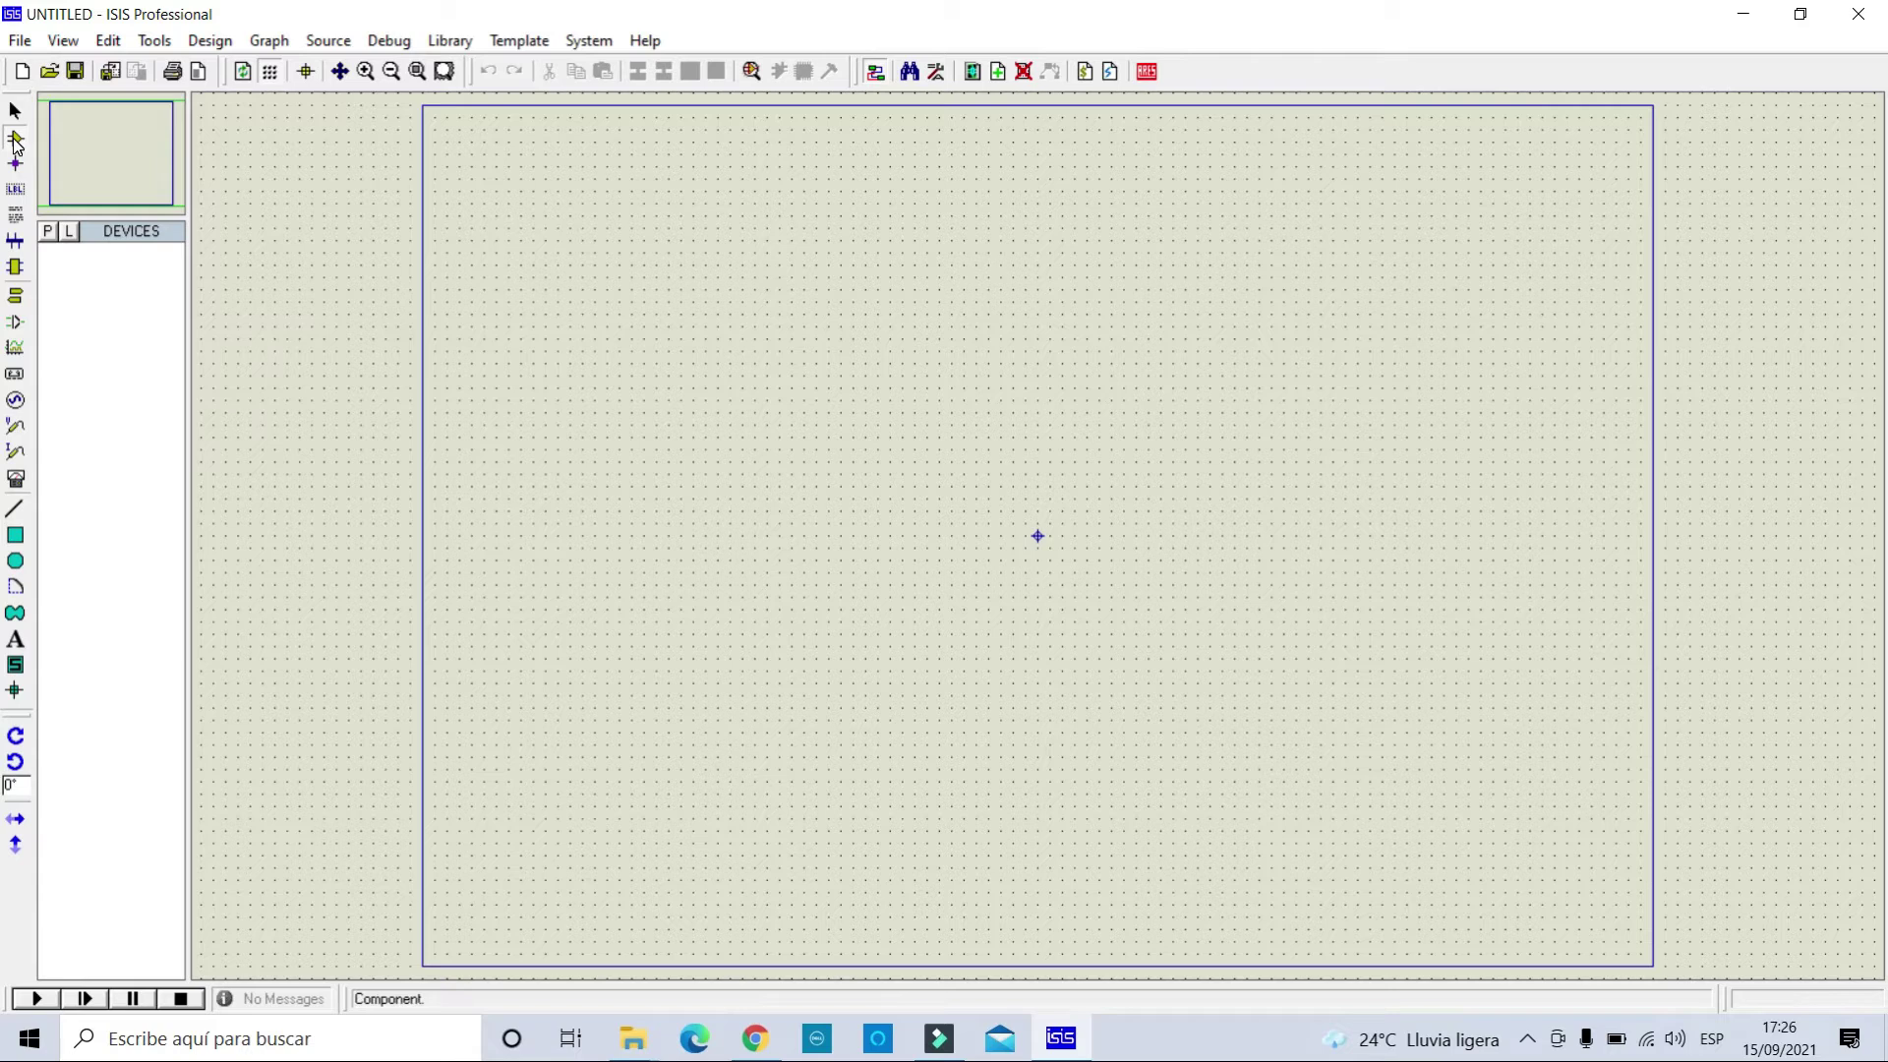
left_click(46, 232)
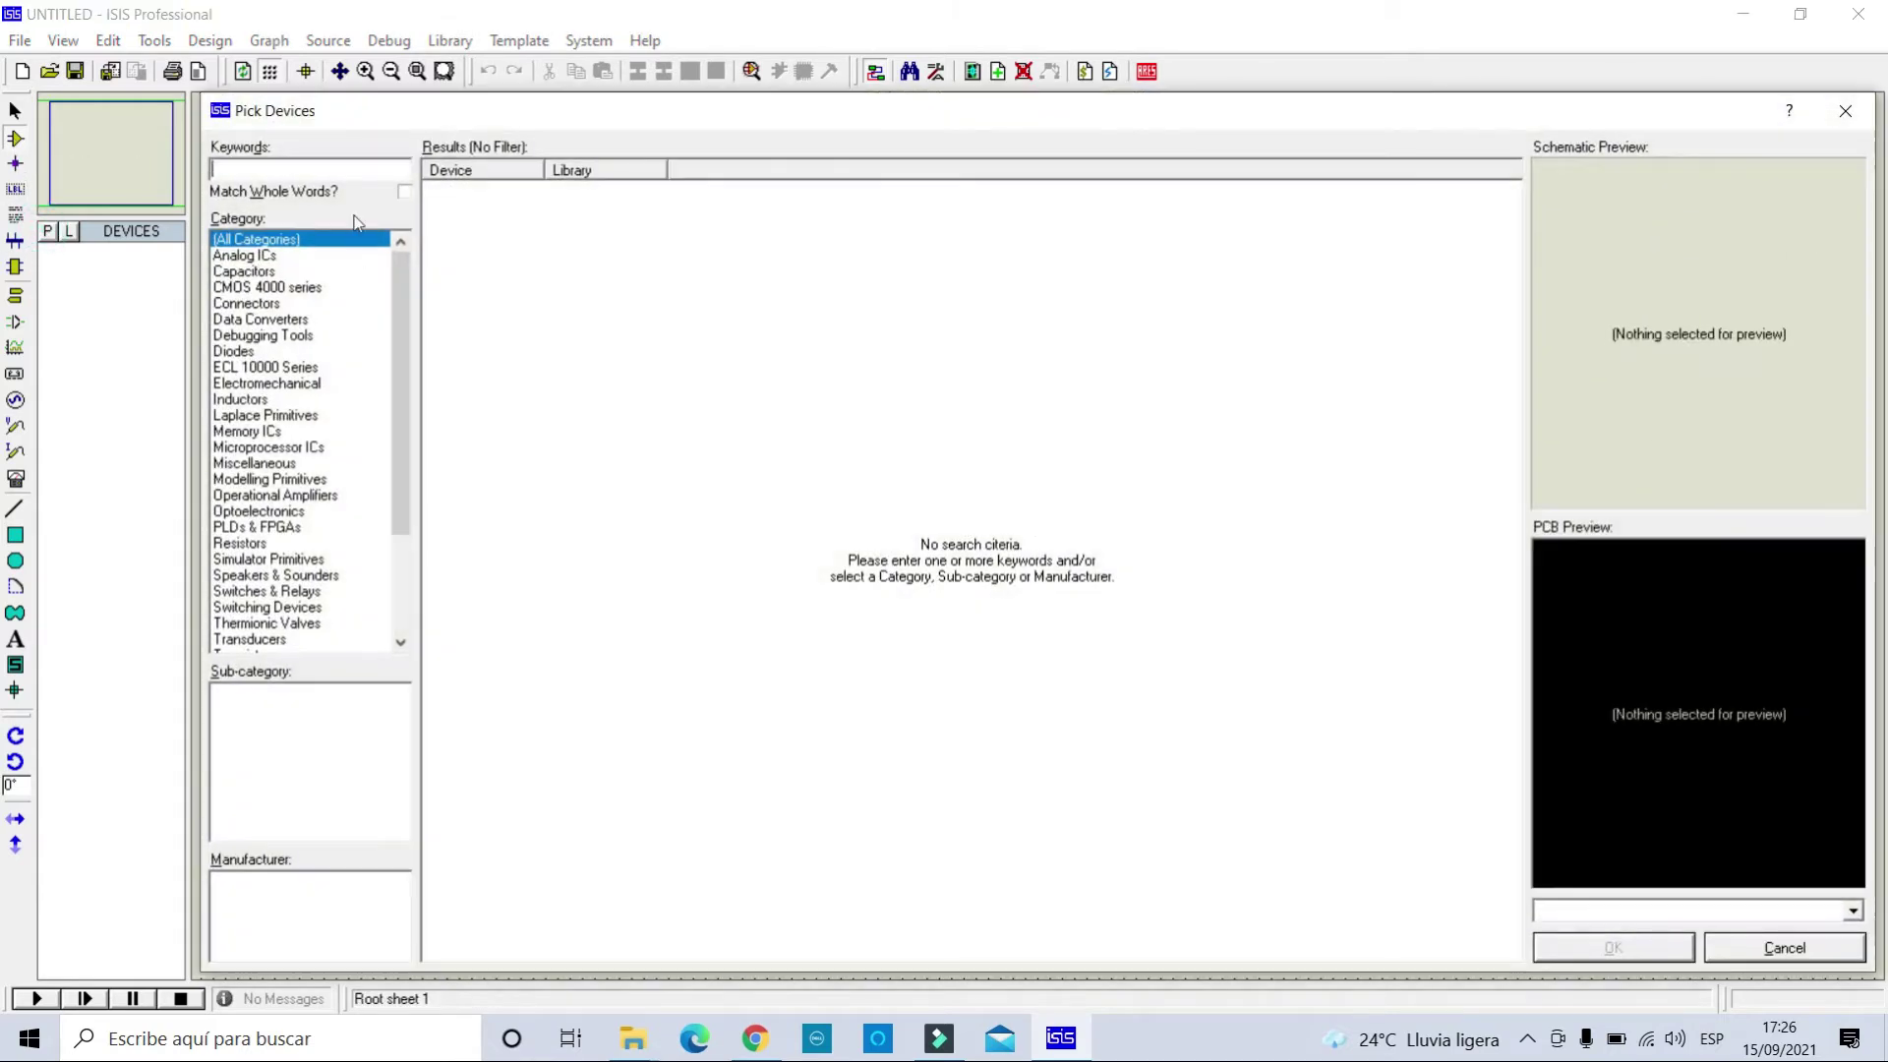
Look through the component category list and browse Capacitors, CMOS 4000 series, Debugging Tools and ECL 10000 Series.
scroll(395, 305, "down", 3)
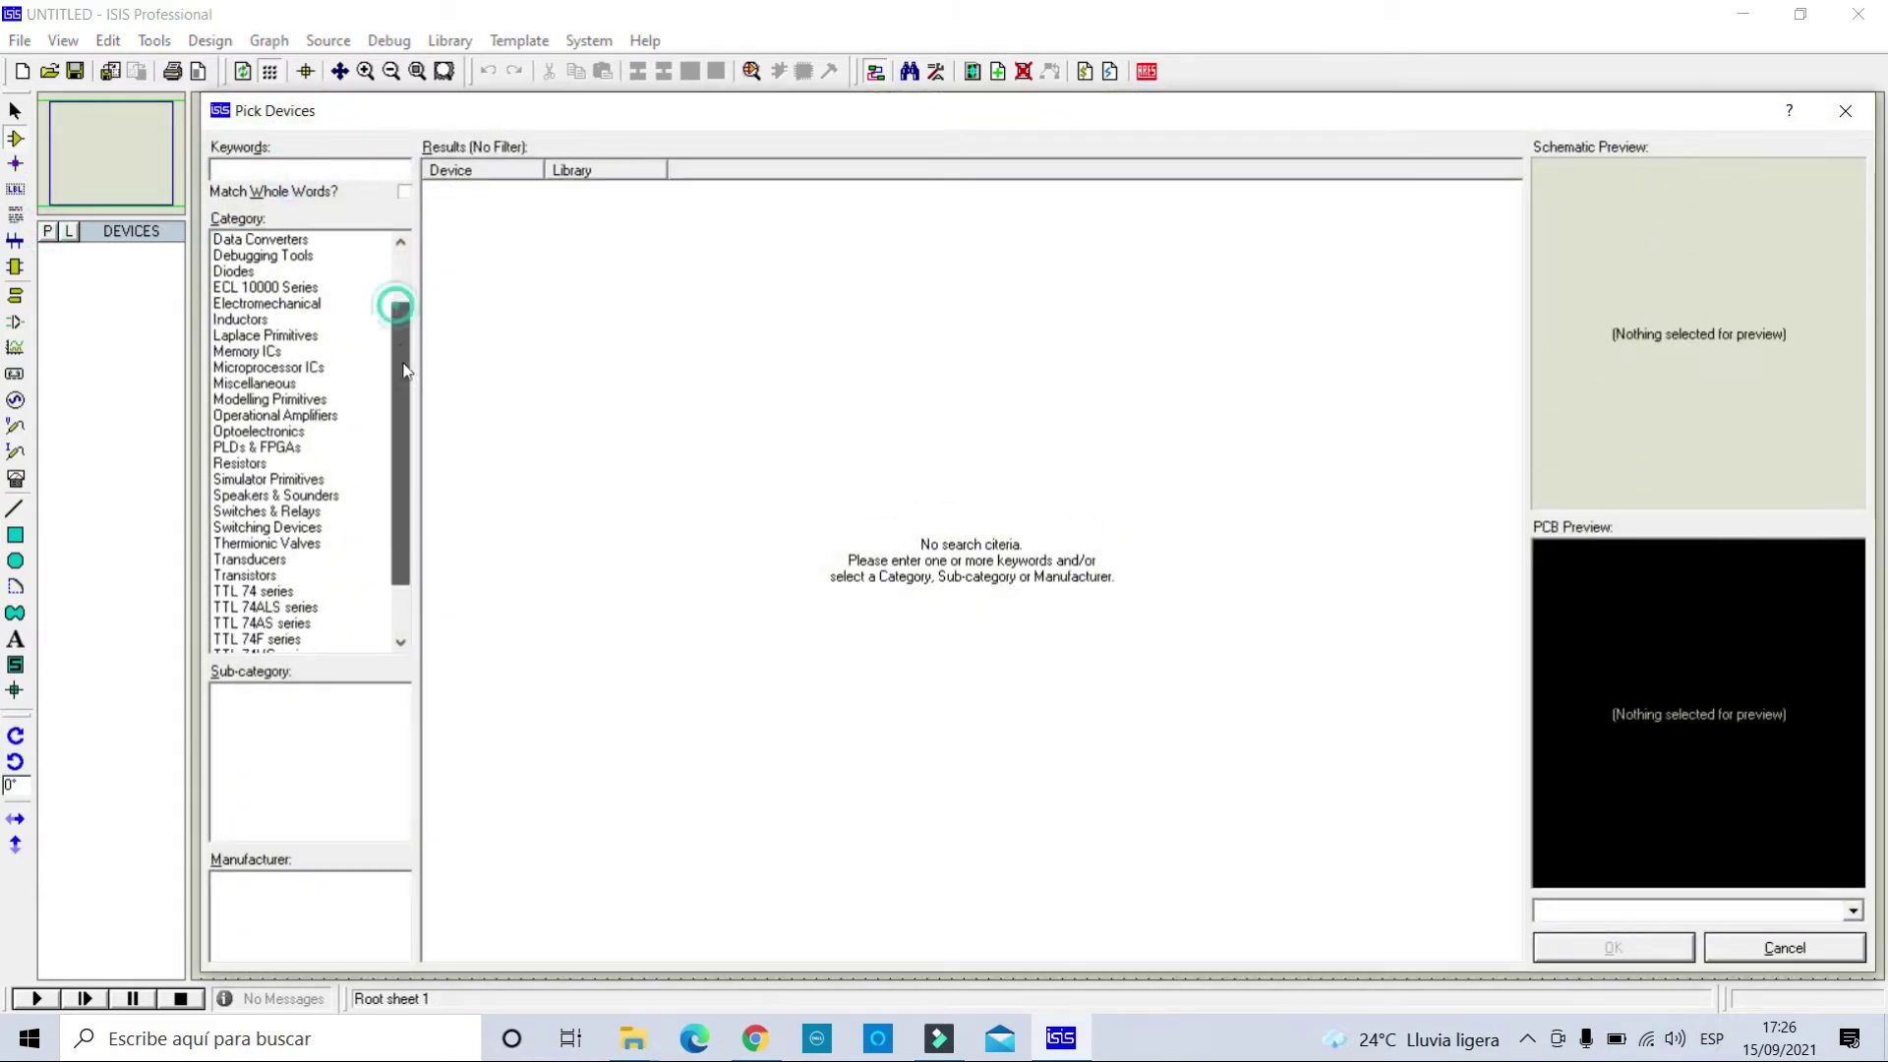
scroll(403, 295, "up", 3)
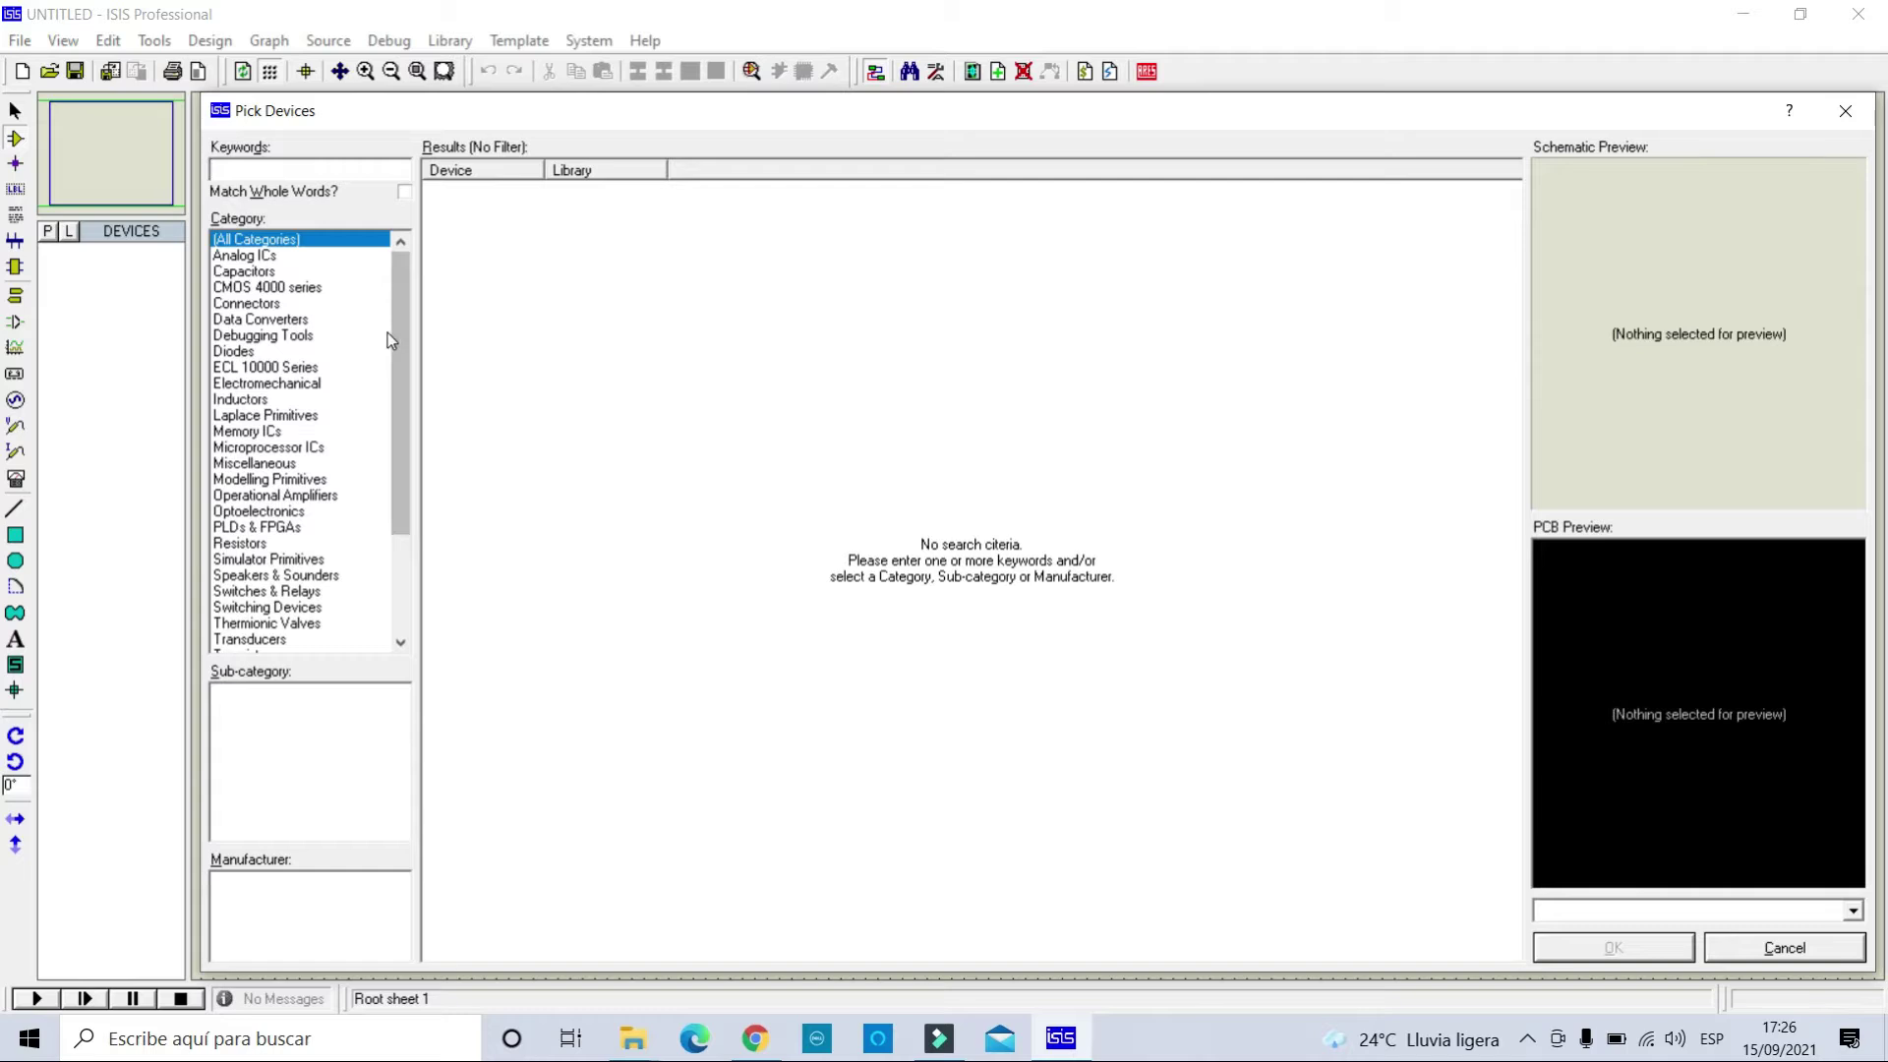
scroll(411, 366, "down", 3)
scroll(411, 334, "up", 3)
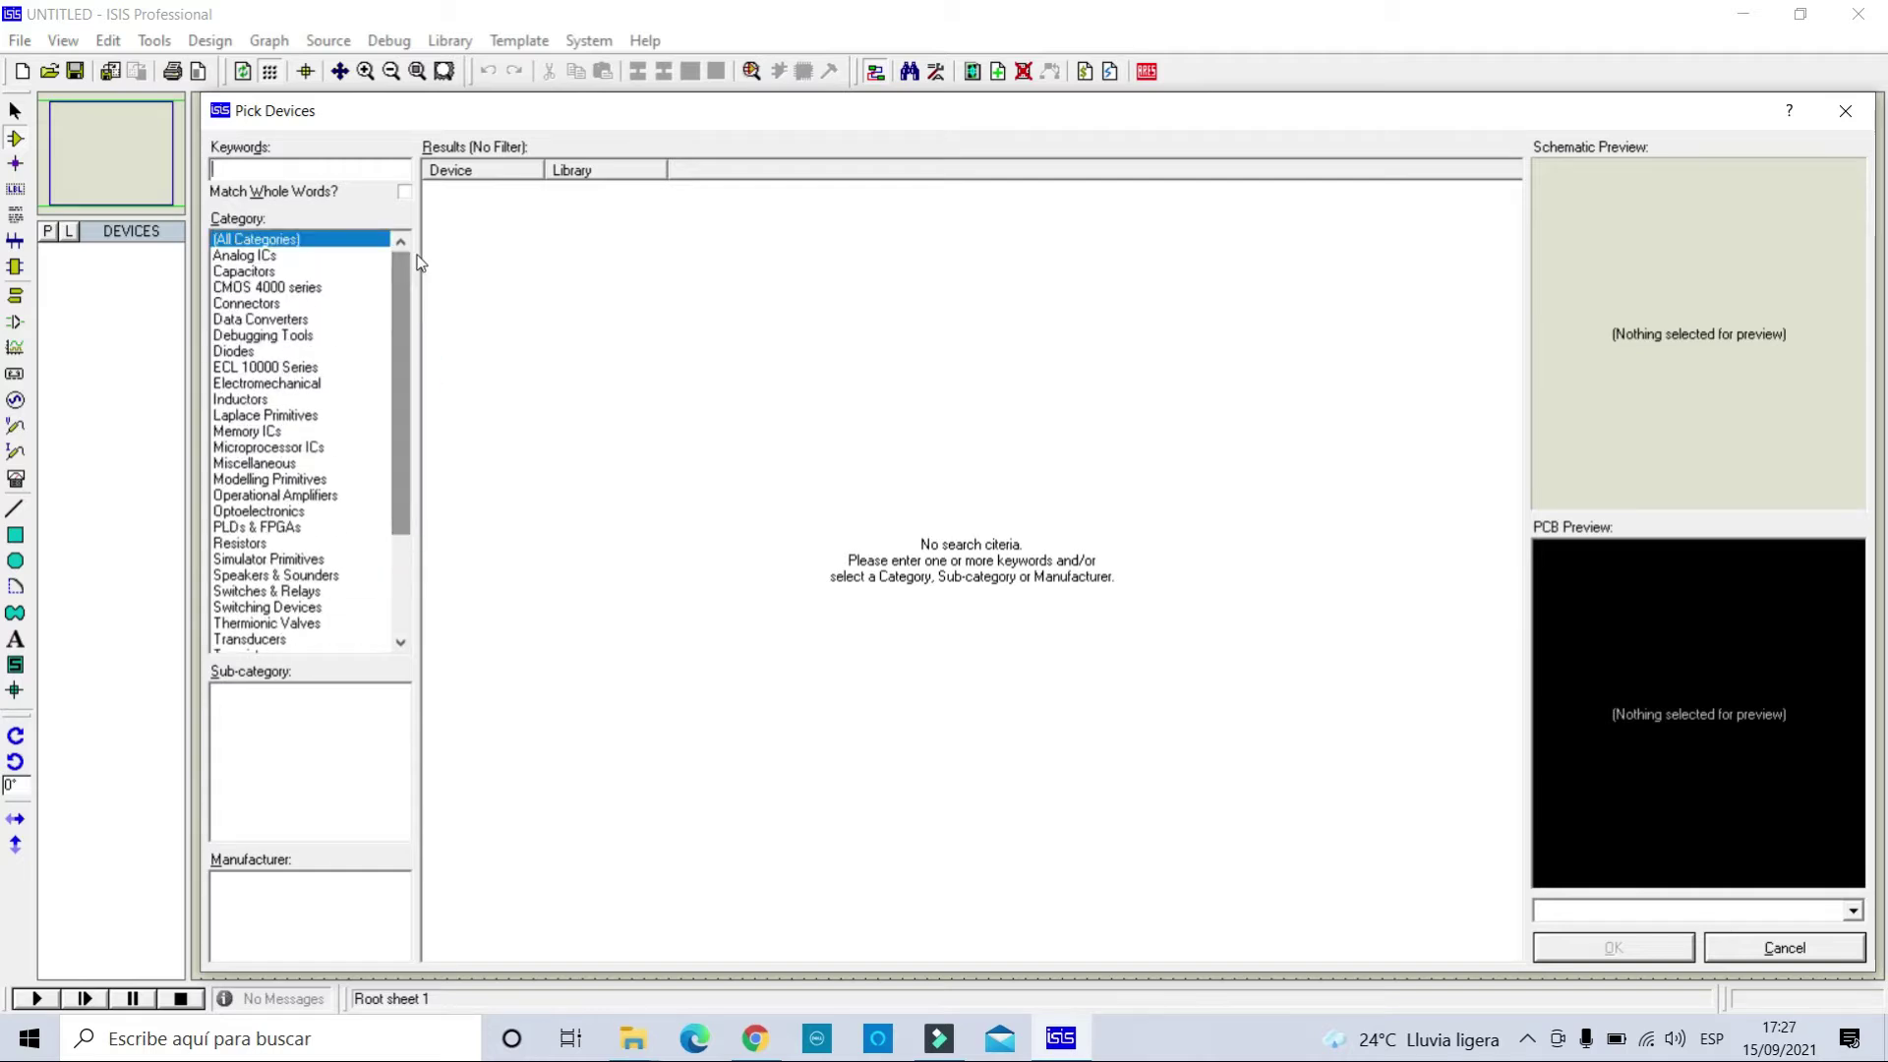
left_click_drag(401, 333, 397, 299)
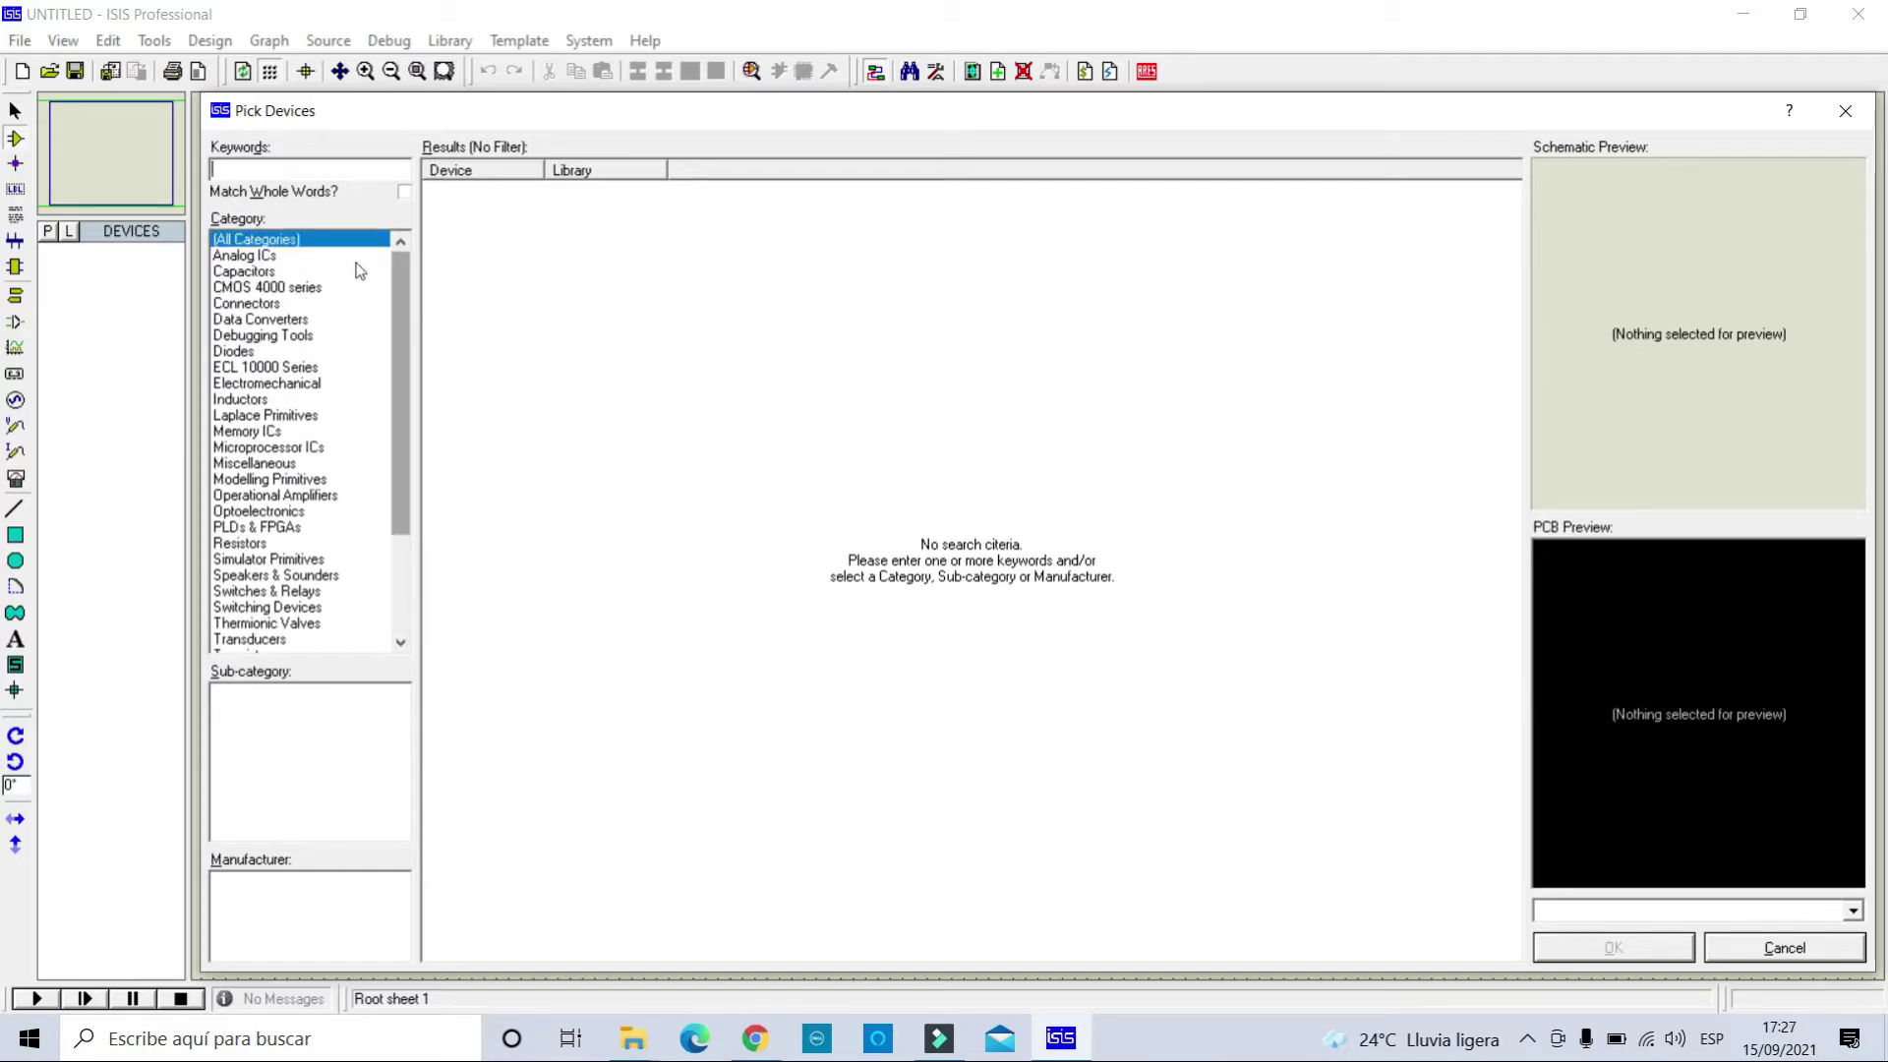
left_click(290, 274)
left_click(268, 287)
left_click(263, 335)
left_click(261, 367)
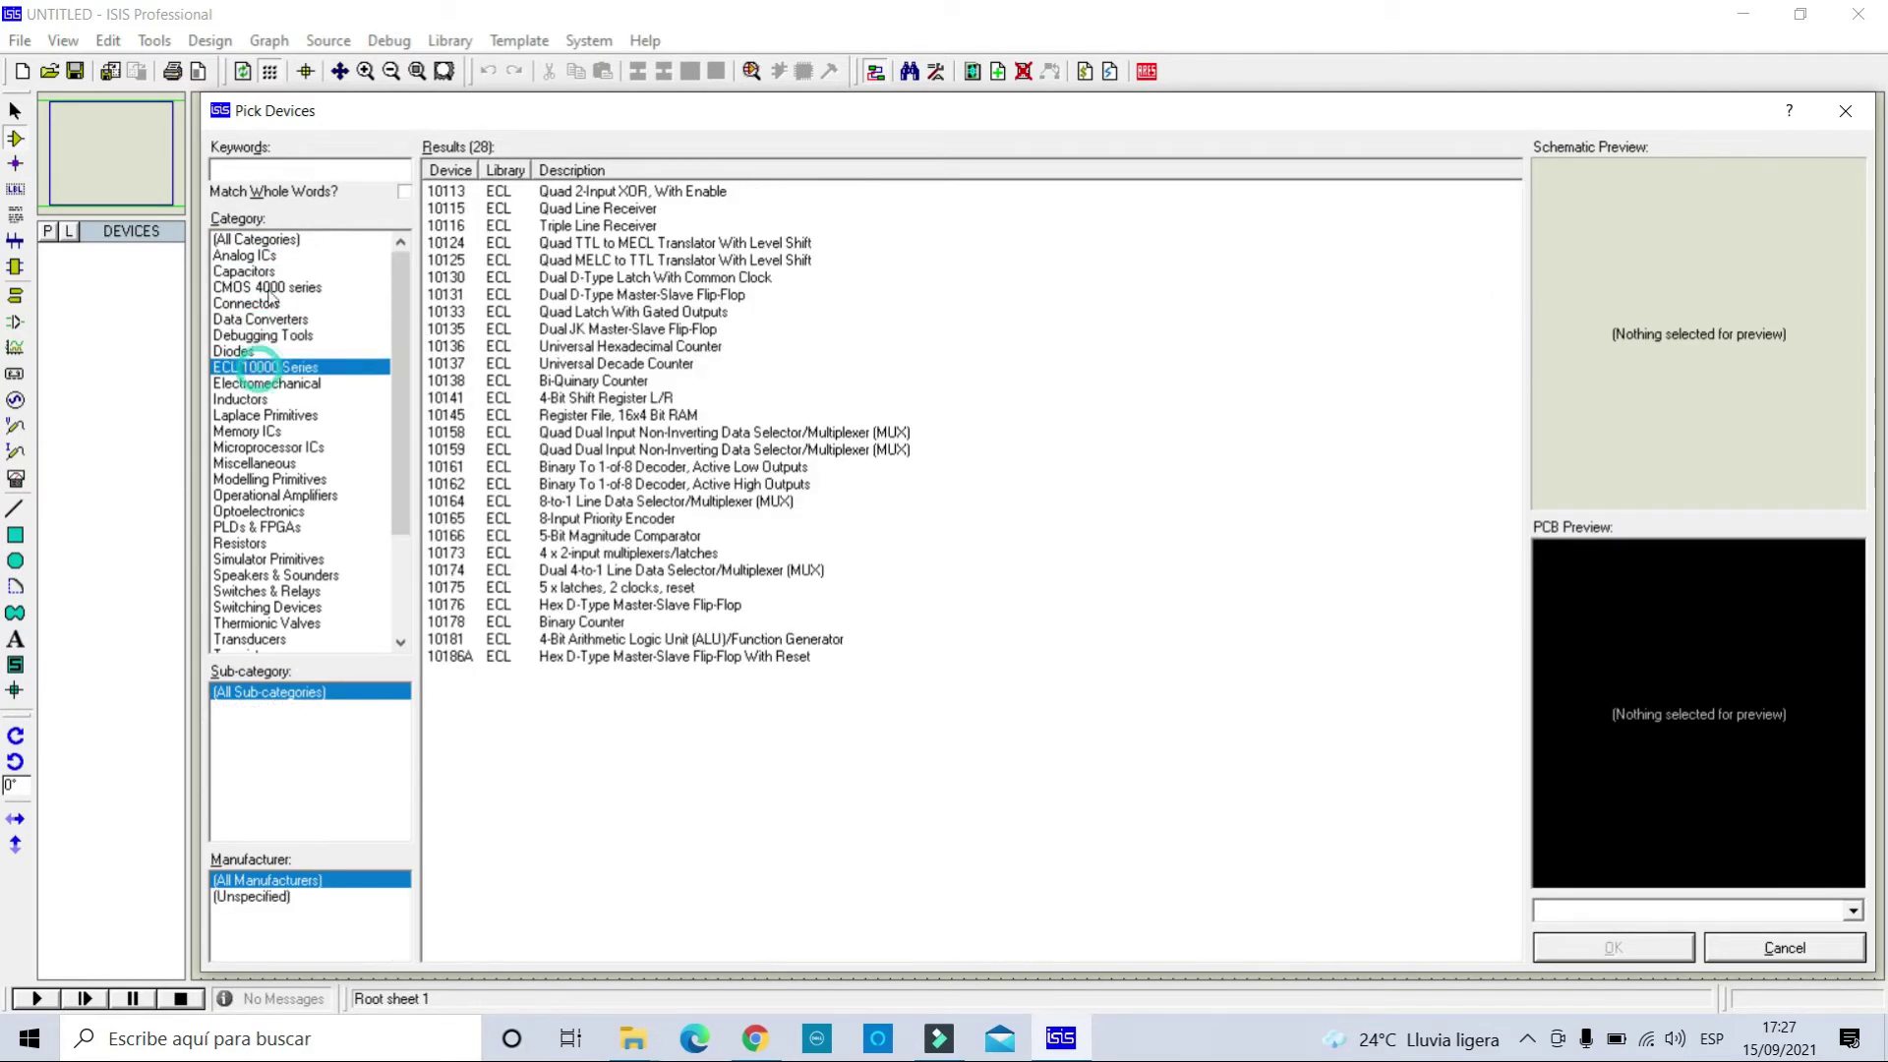
Search all categories for "batt" and add the BATTERY DC Voltage Source from the ACTIVE library to the device list.
left_click(251, 241)
left_click(267, 166)
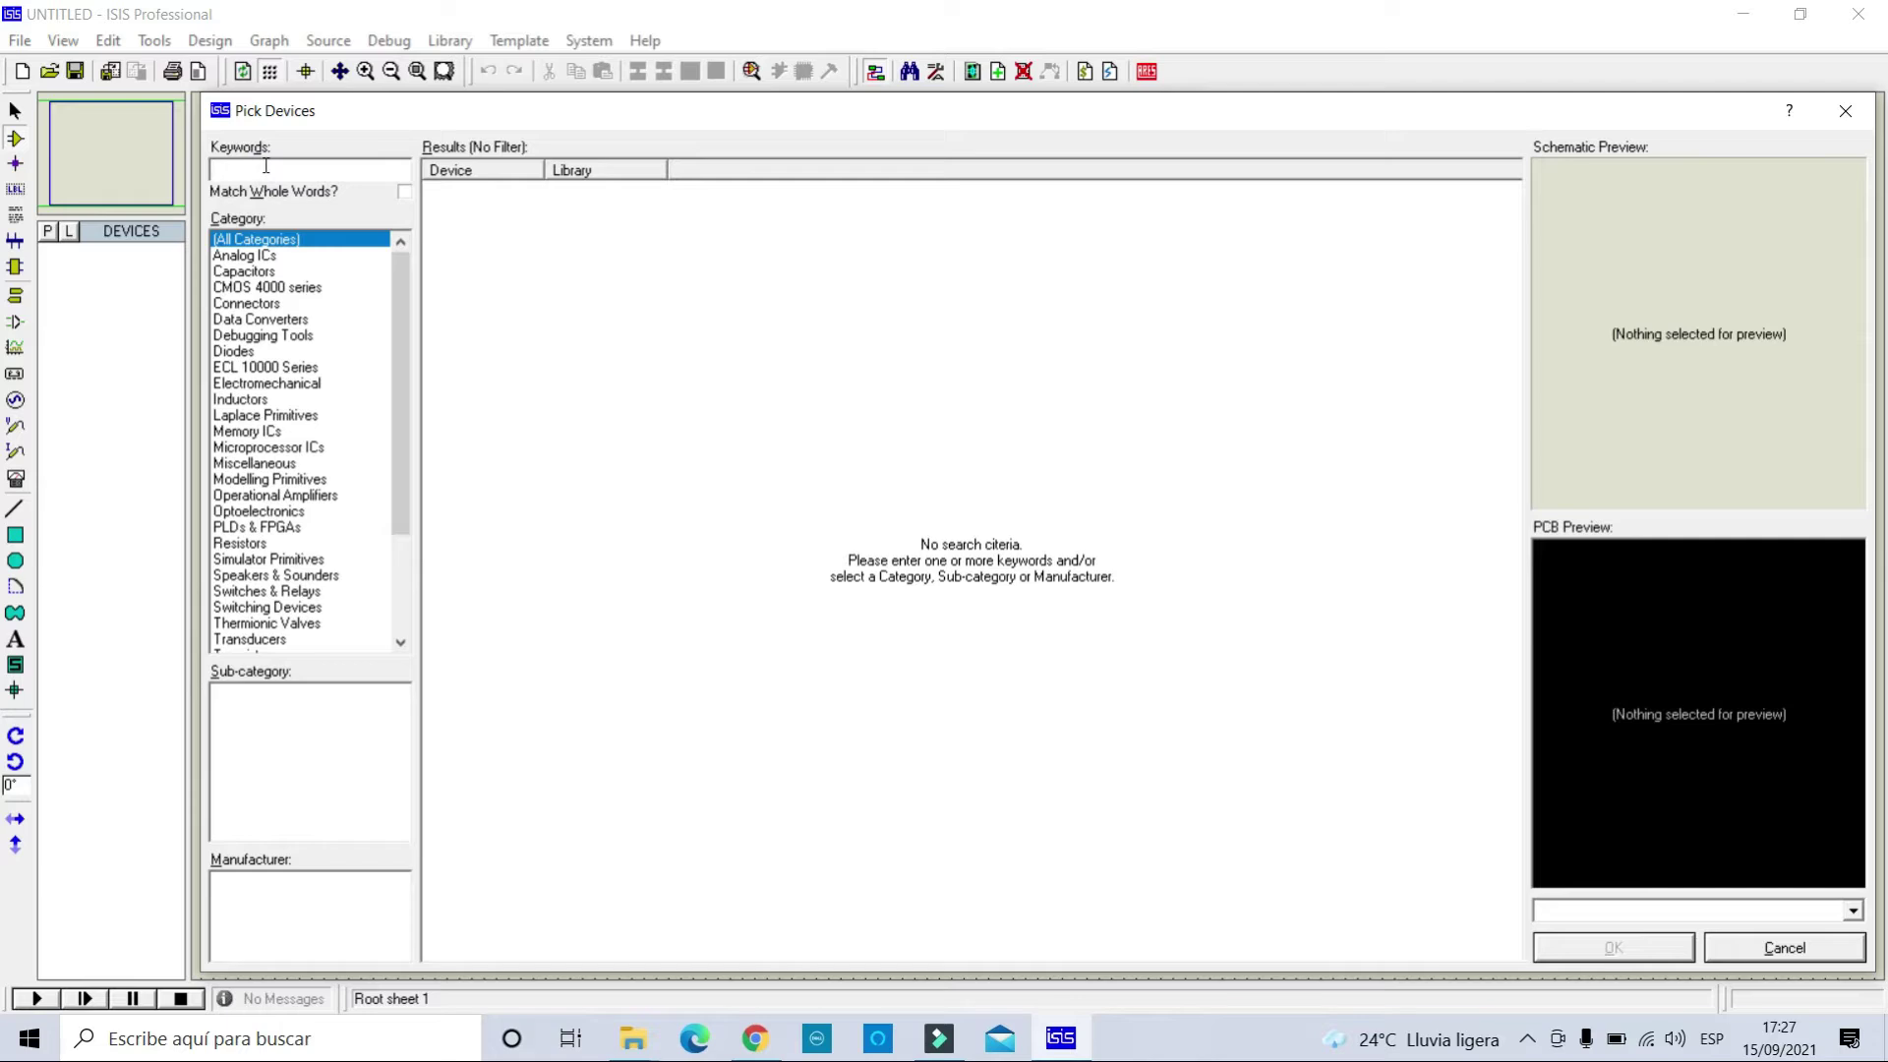
type("batt")
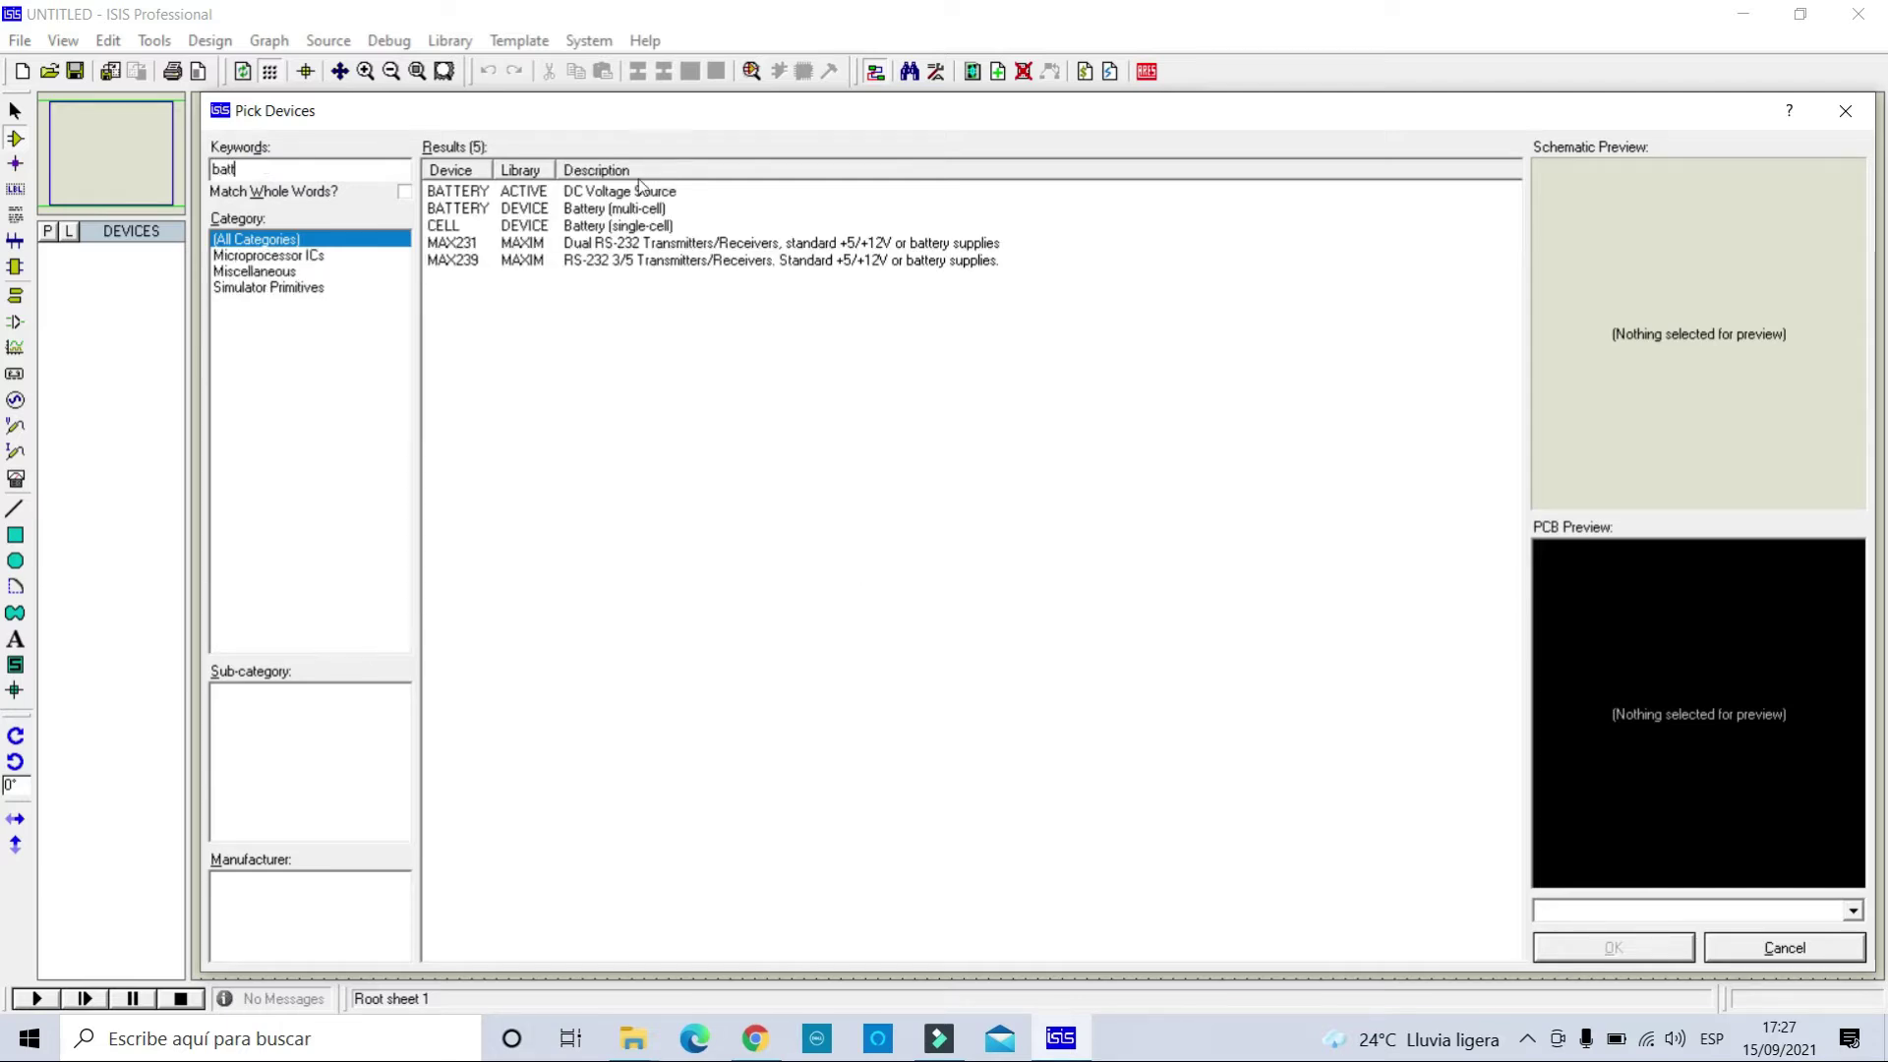
left_click(452, 193)
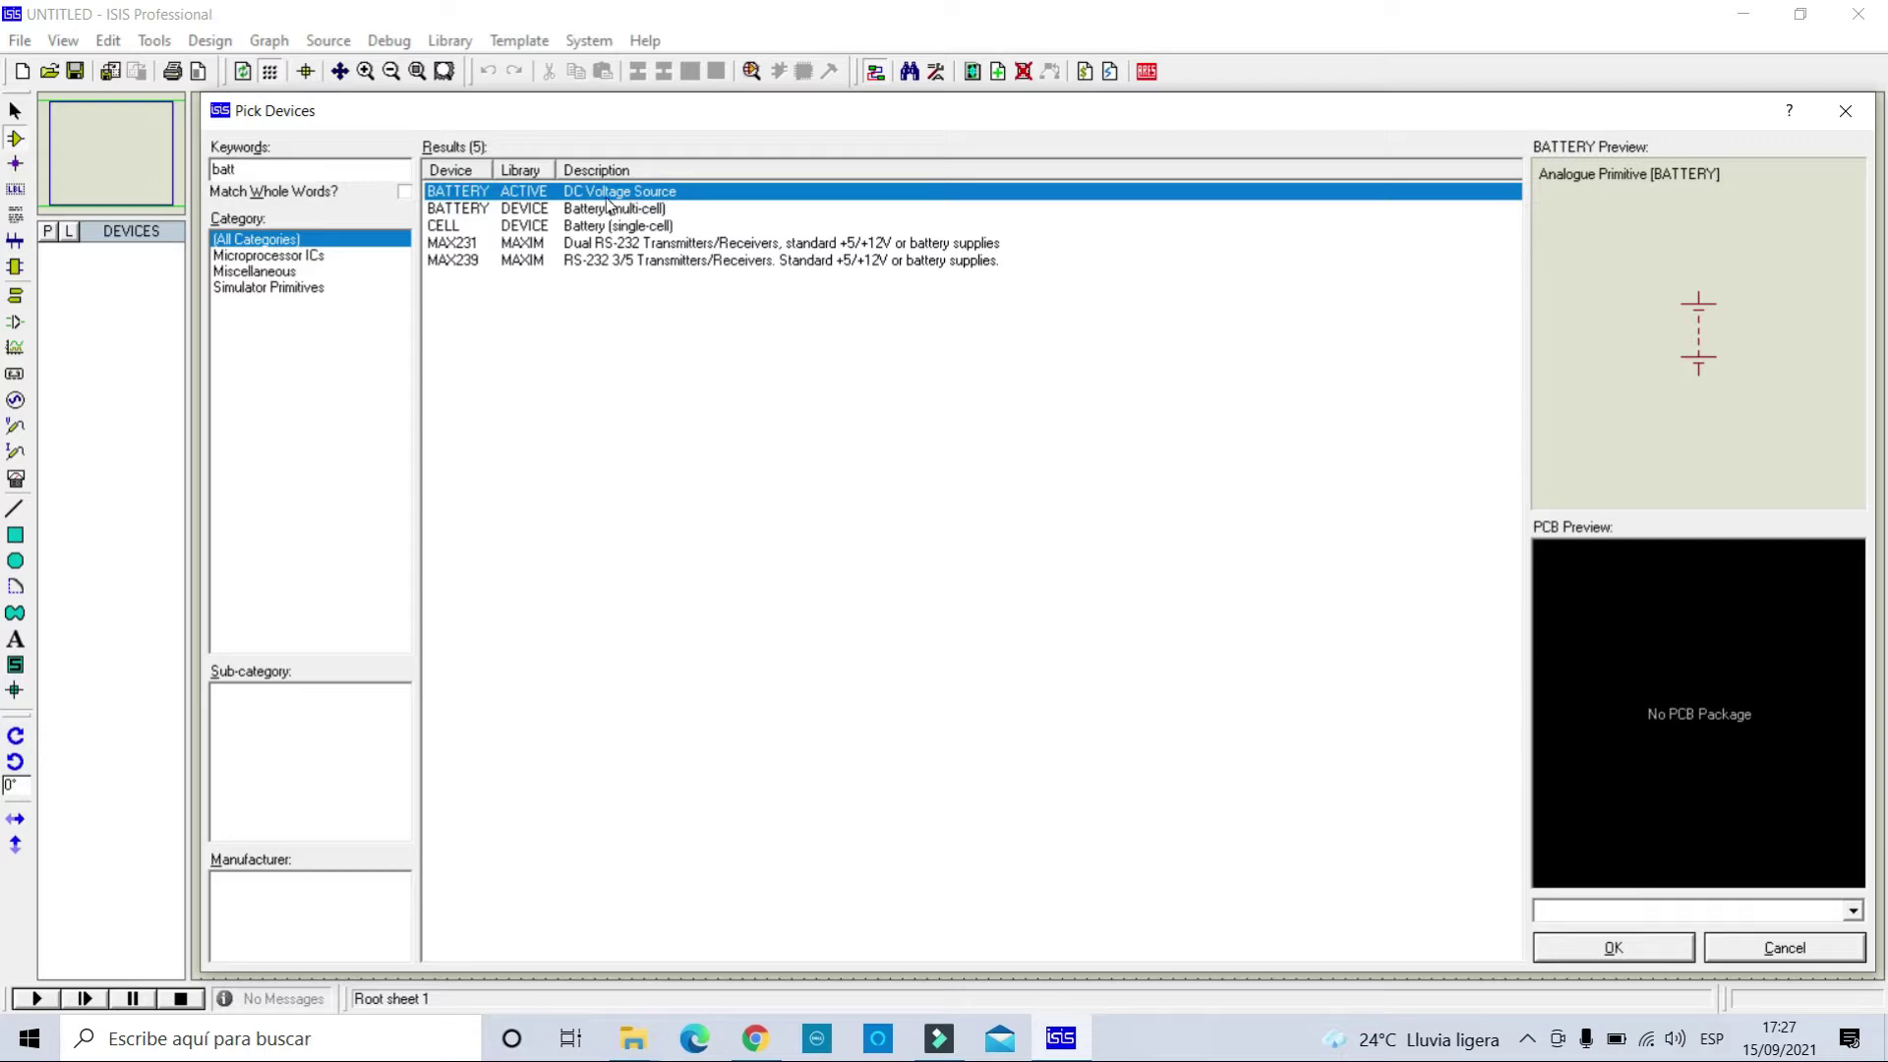
double_click(484, 194)
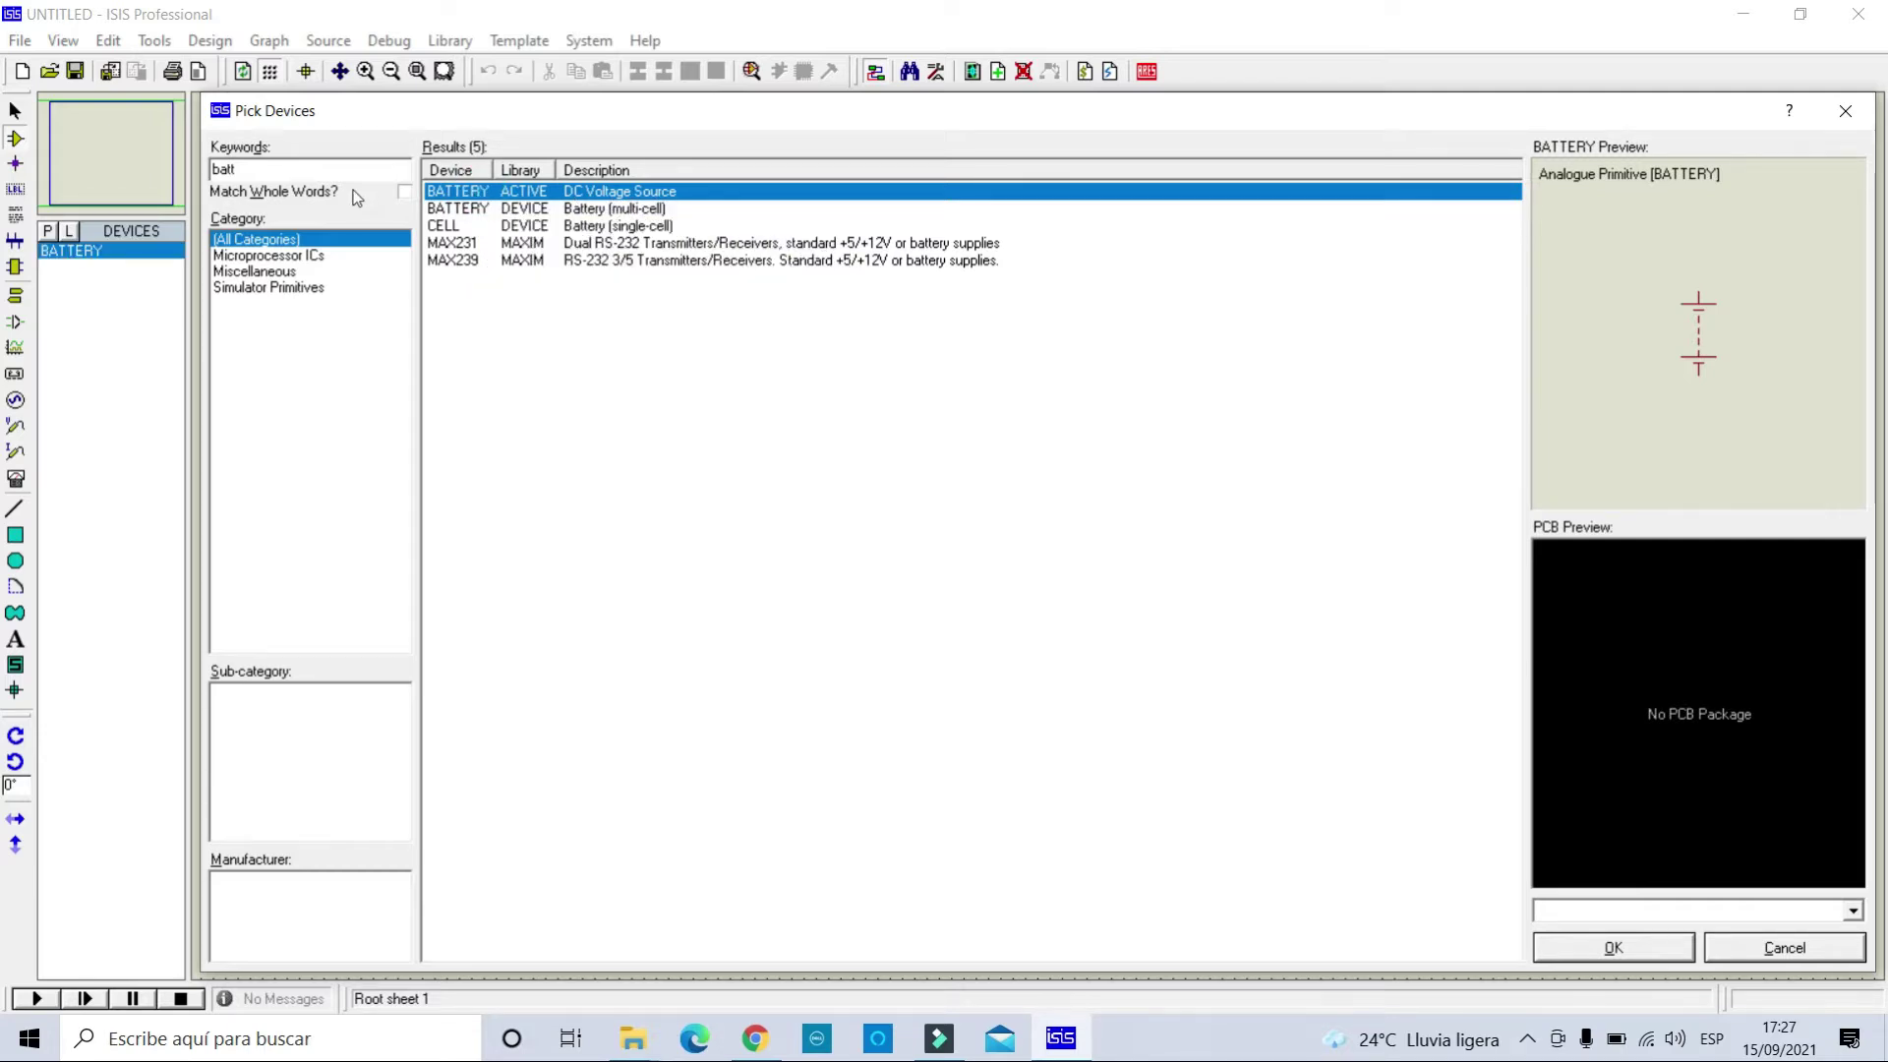
Replace the search keyword with "led" and look through the matching devices across all categories.
double_click(297, 170)
key("BackSpace")
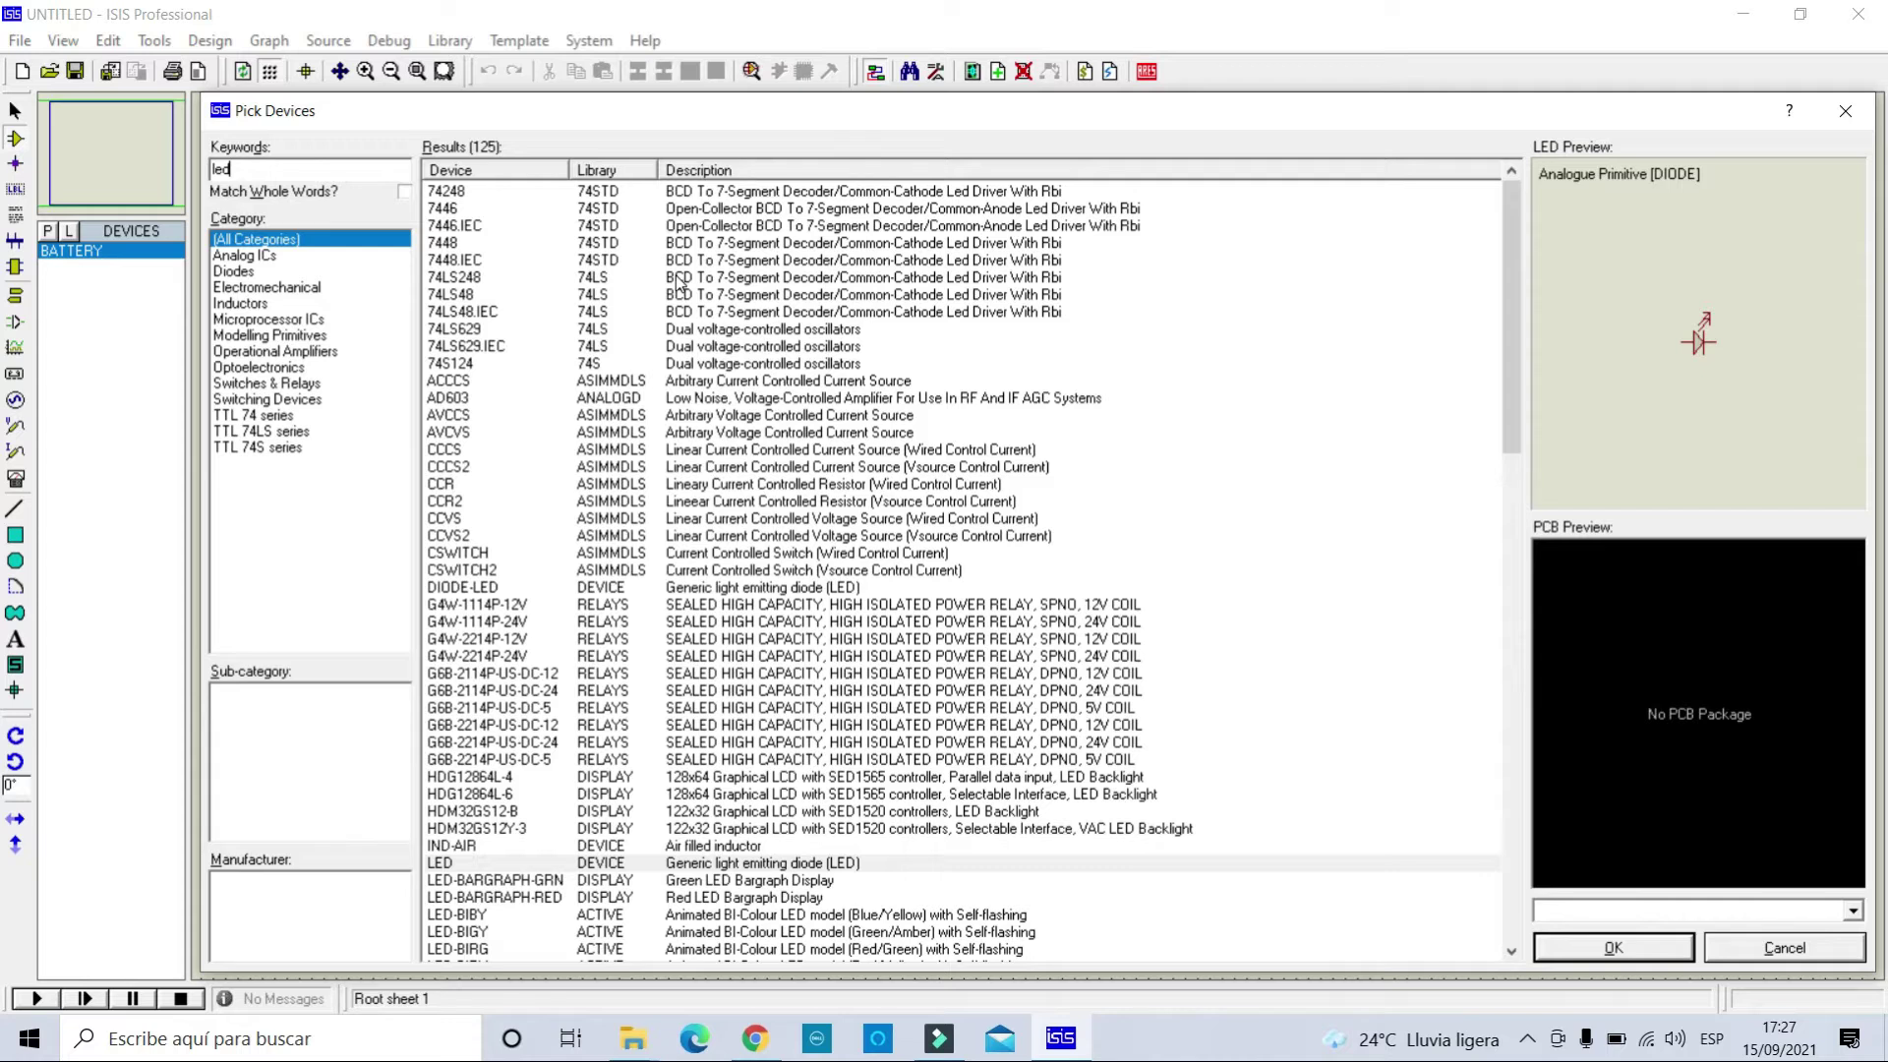
left_click(749, 364)
scroll(728, 533, "down", 7)
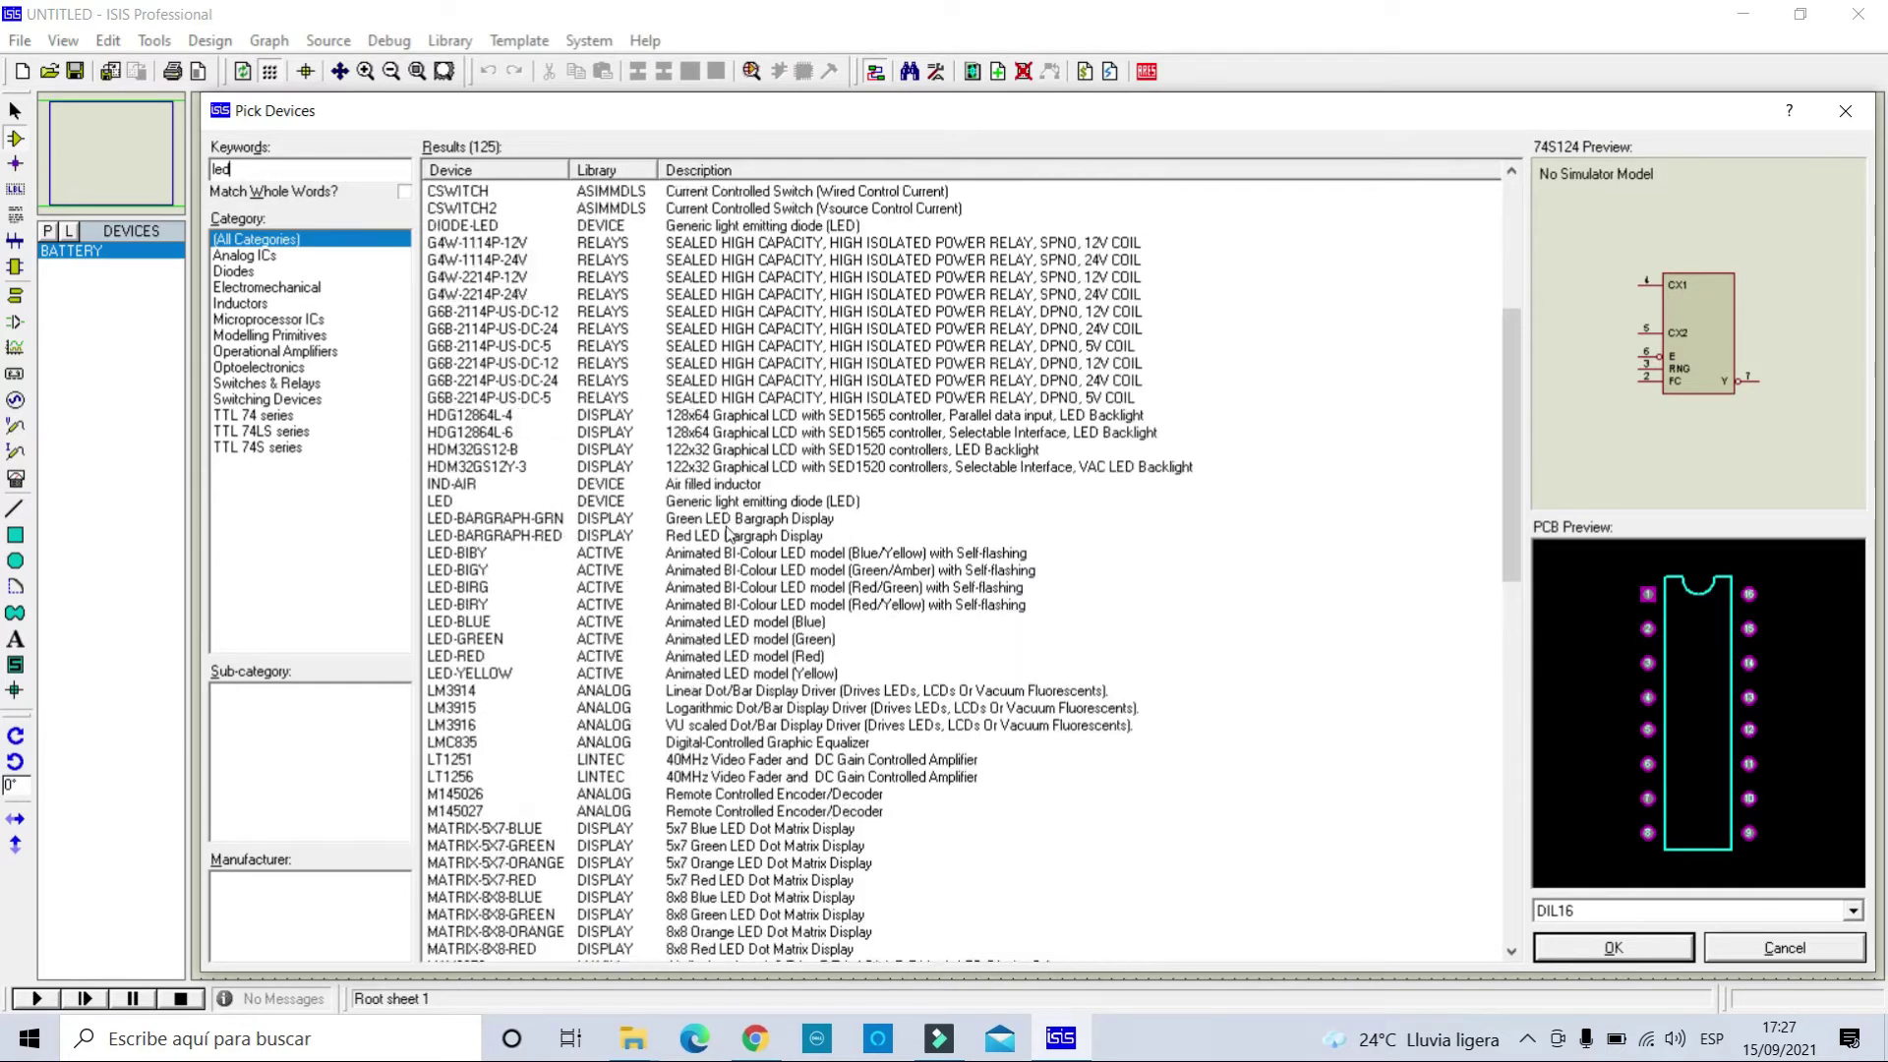
scroll(727, 534, "up", 7)
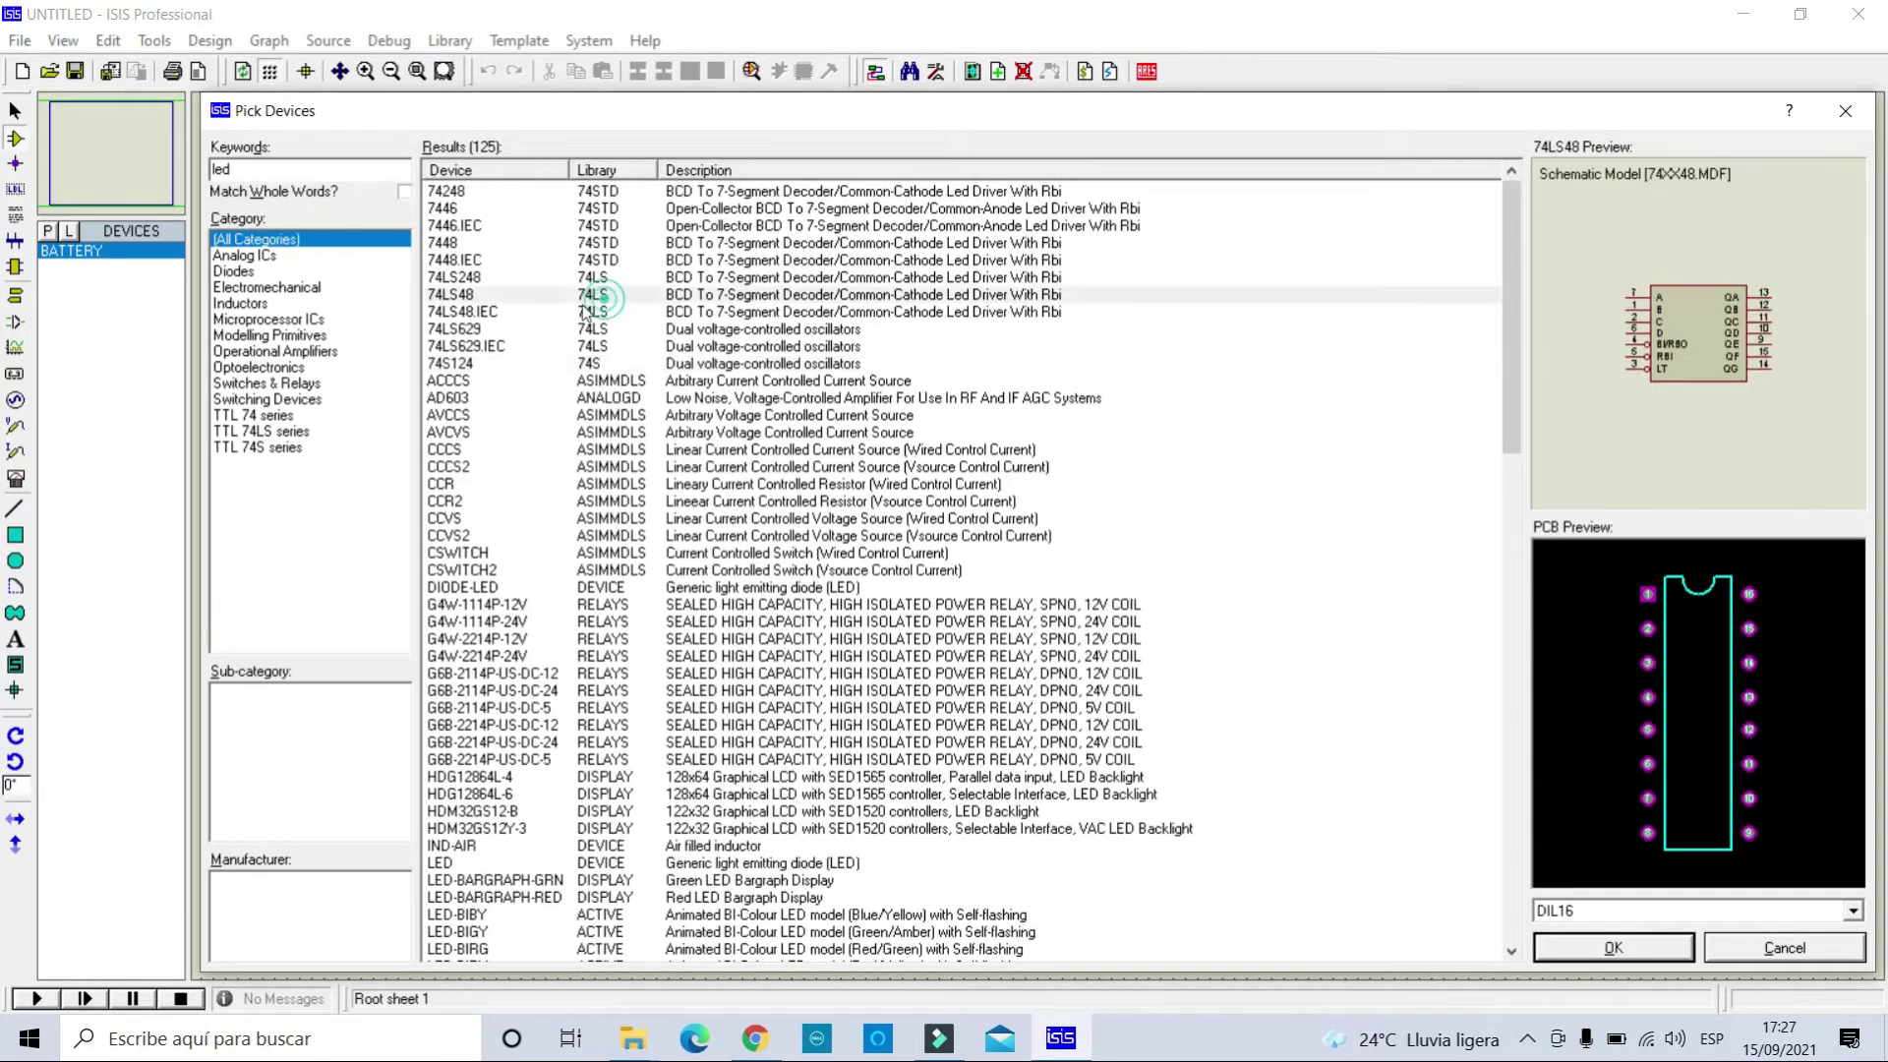
Look through the "led" results category by category, from Analog ICs and Diodes to Optoelectronics, Switches & Relays and the TTL series.
left_click(258, 259)
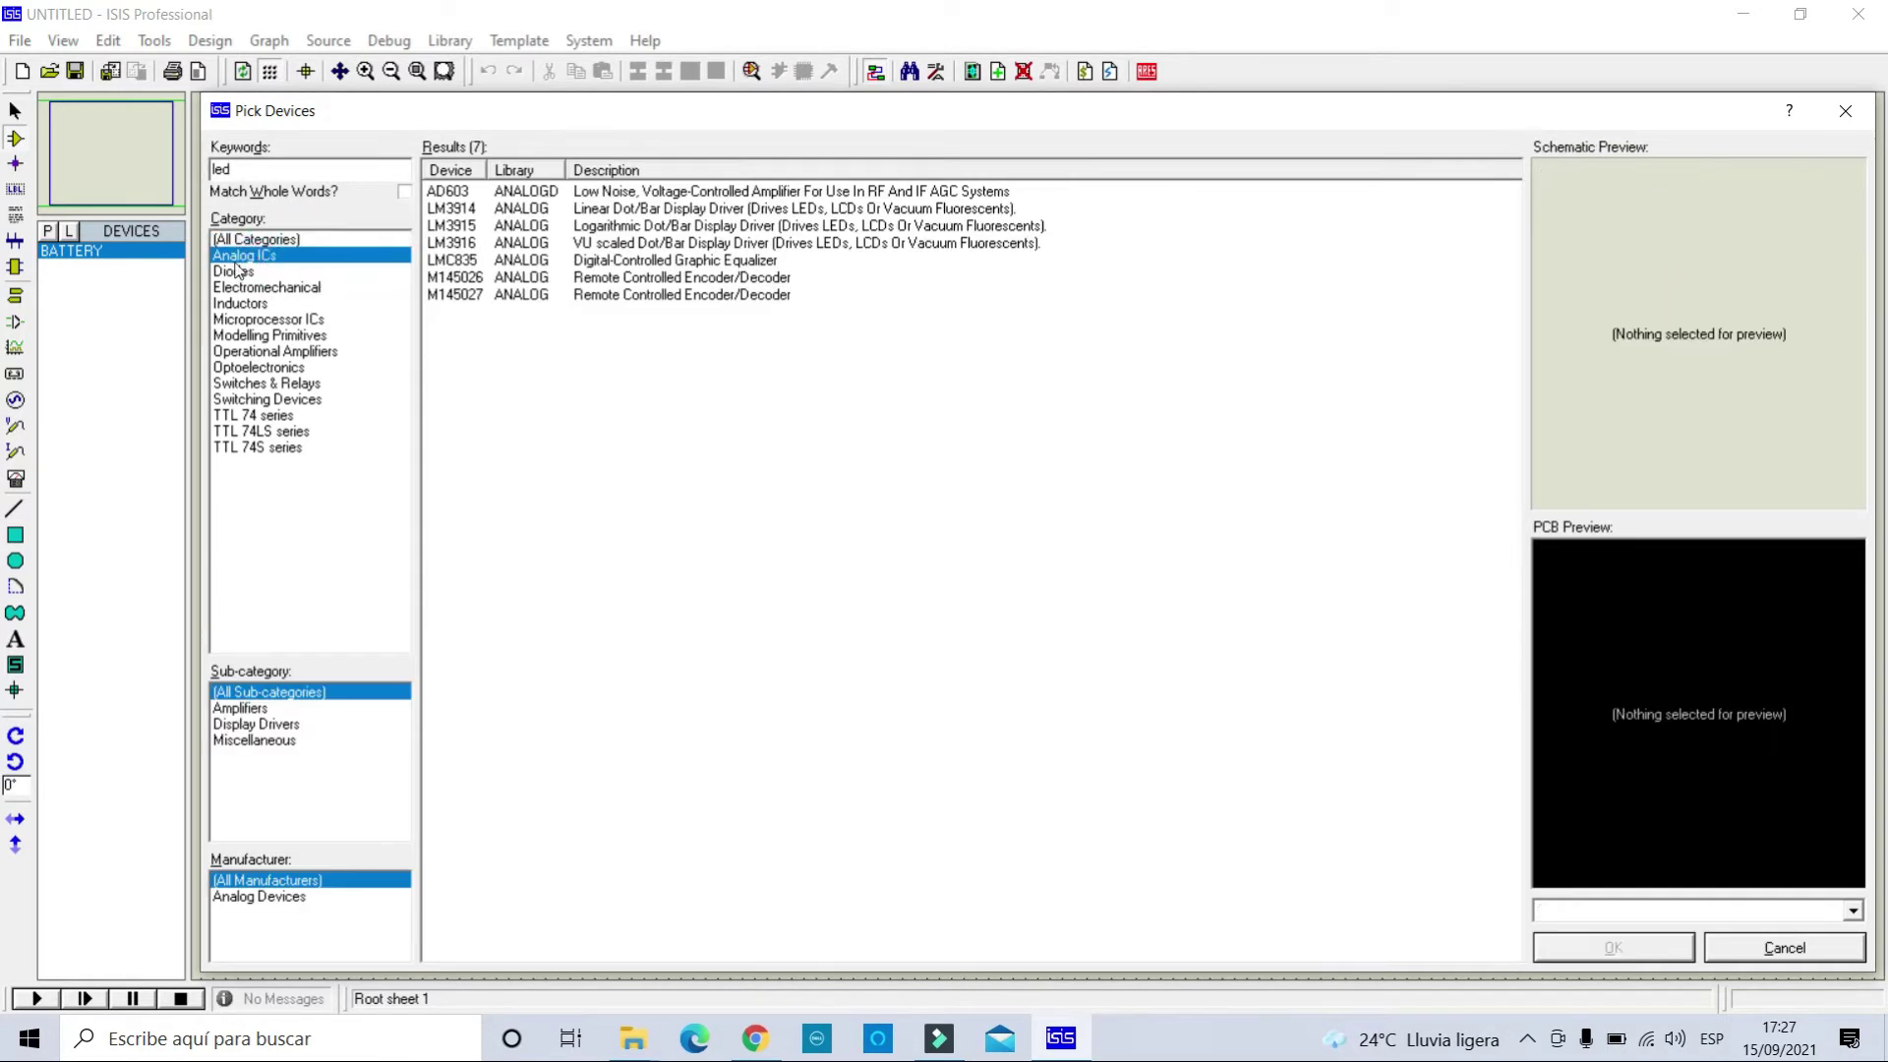
left_click(313, 272)
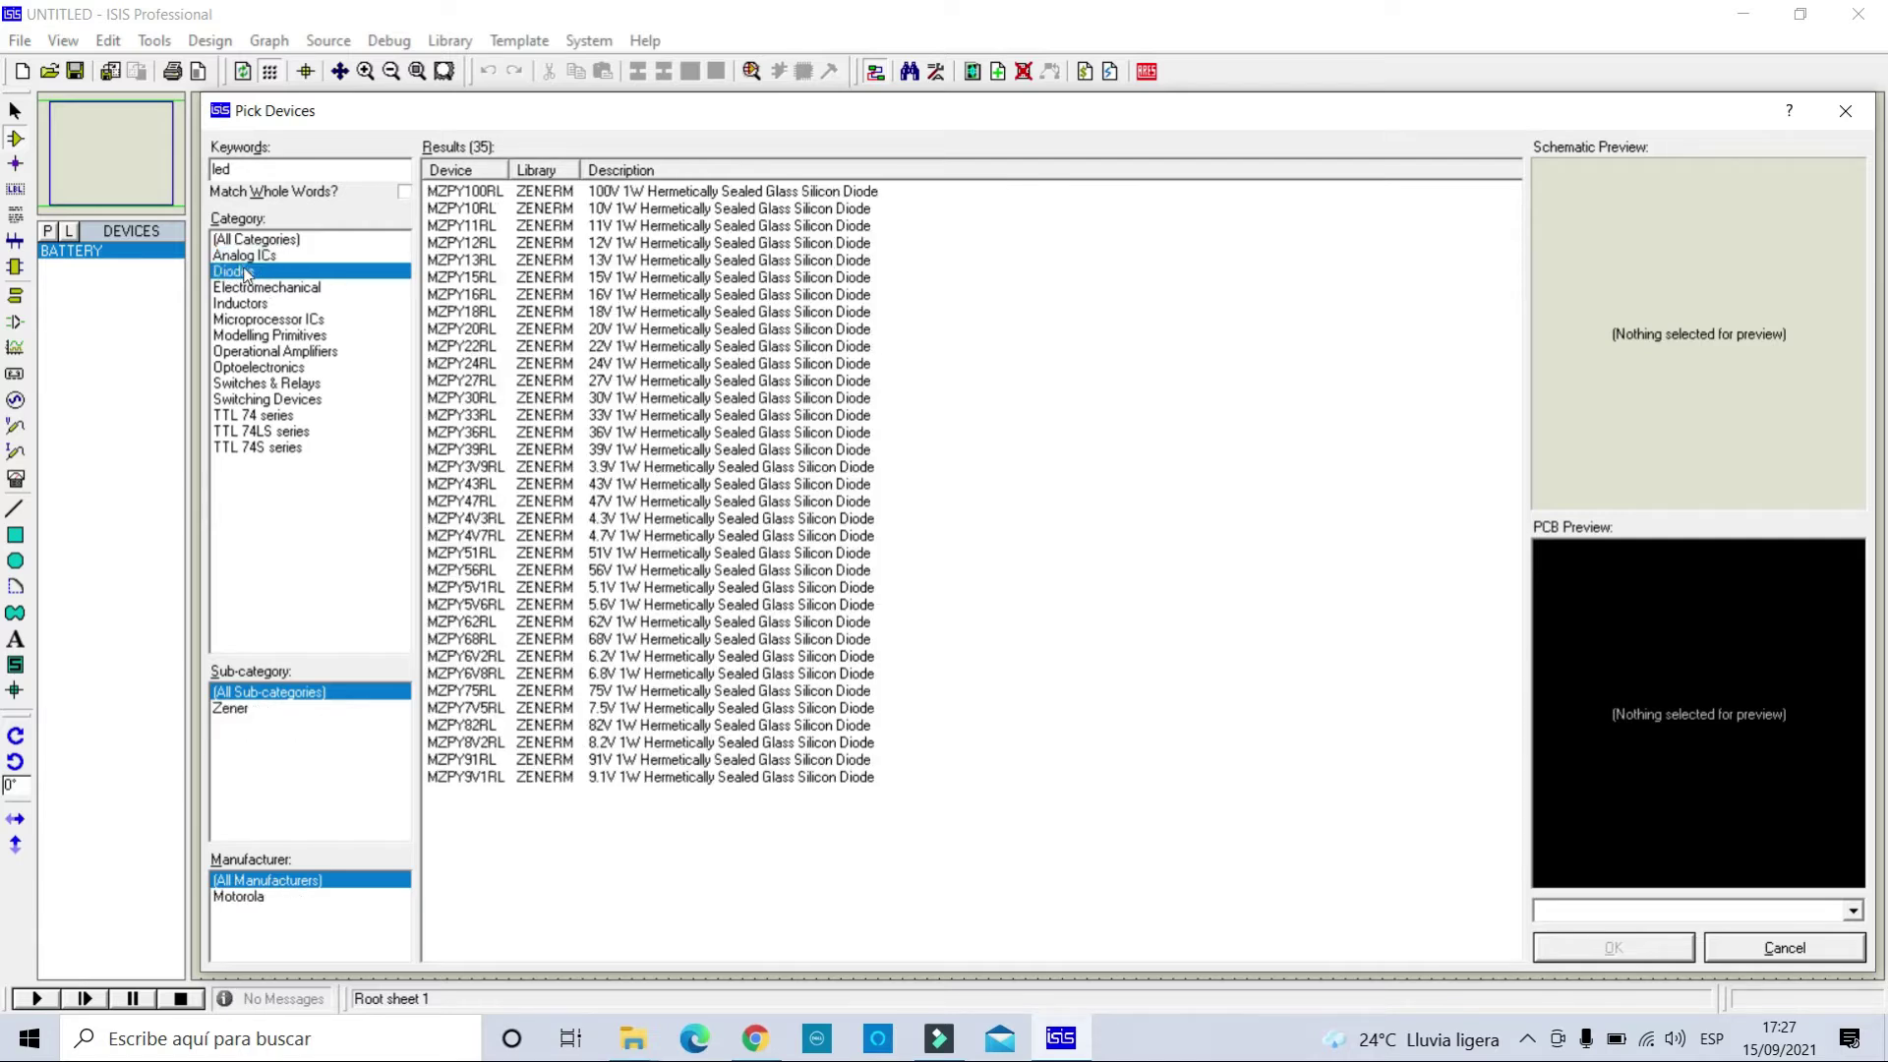
left_click(236, 288)
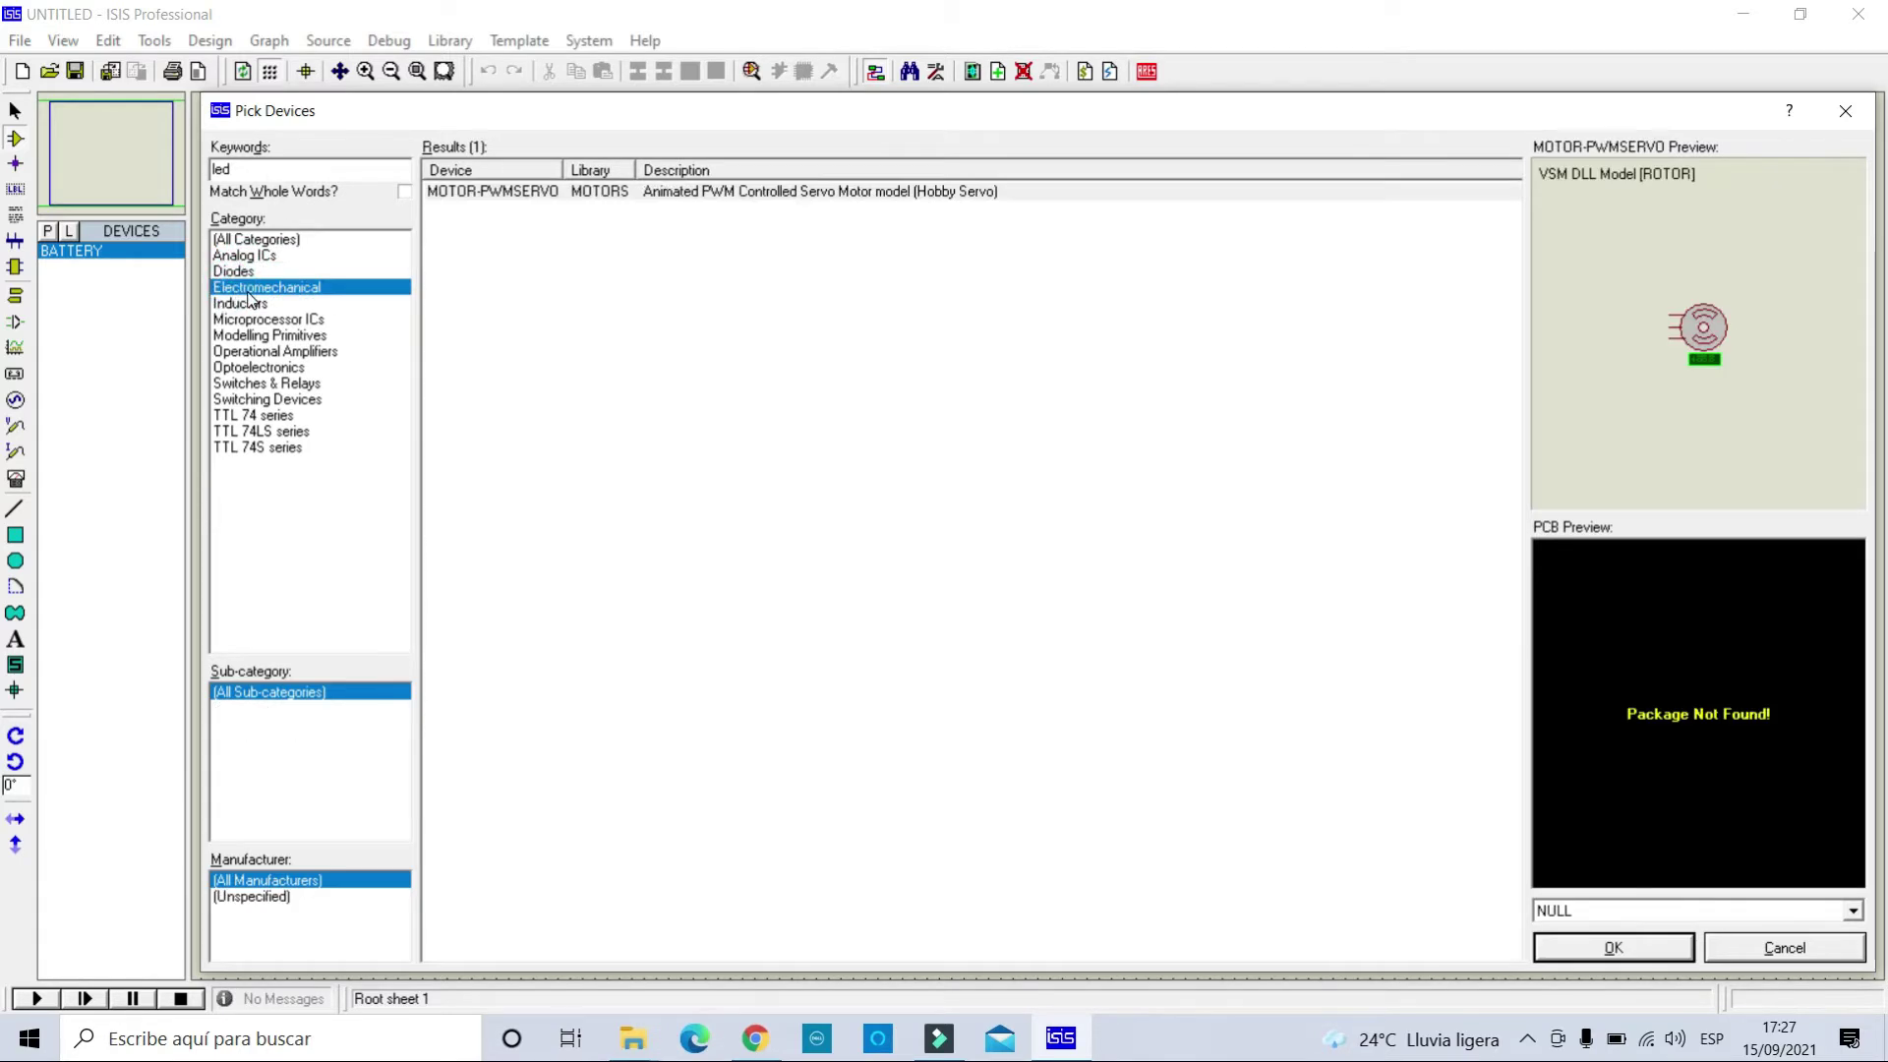
left_click(244, 304)
left_click(246, 319)
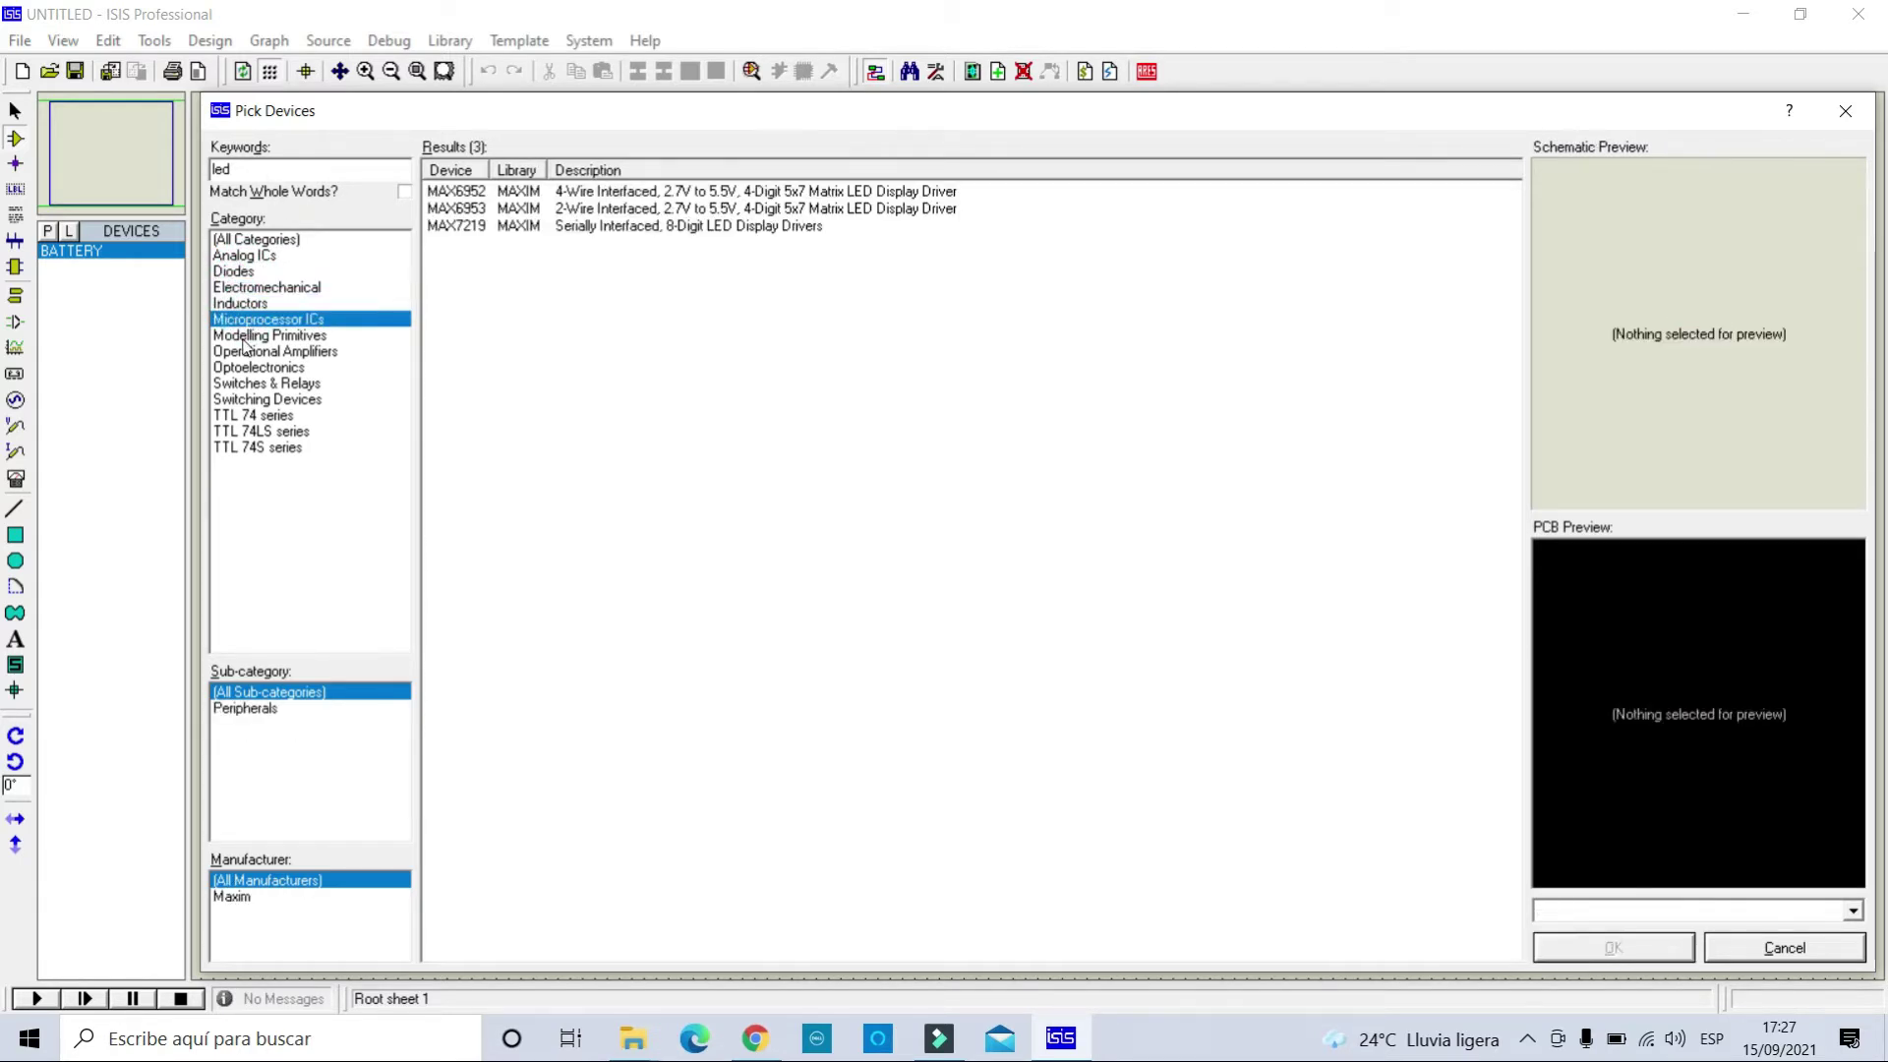
left_click(242, 336)
left_click(245, 353)
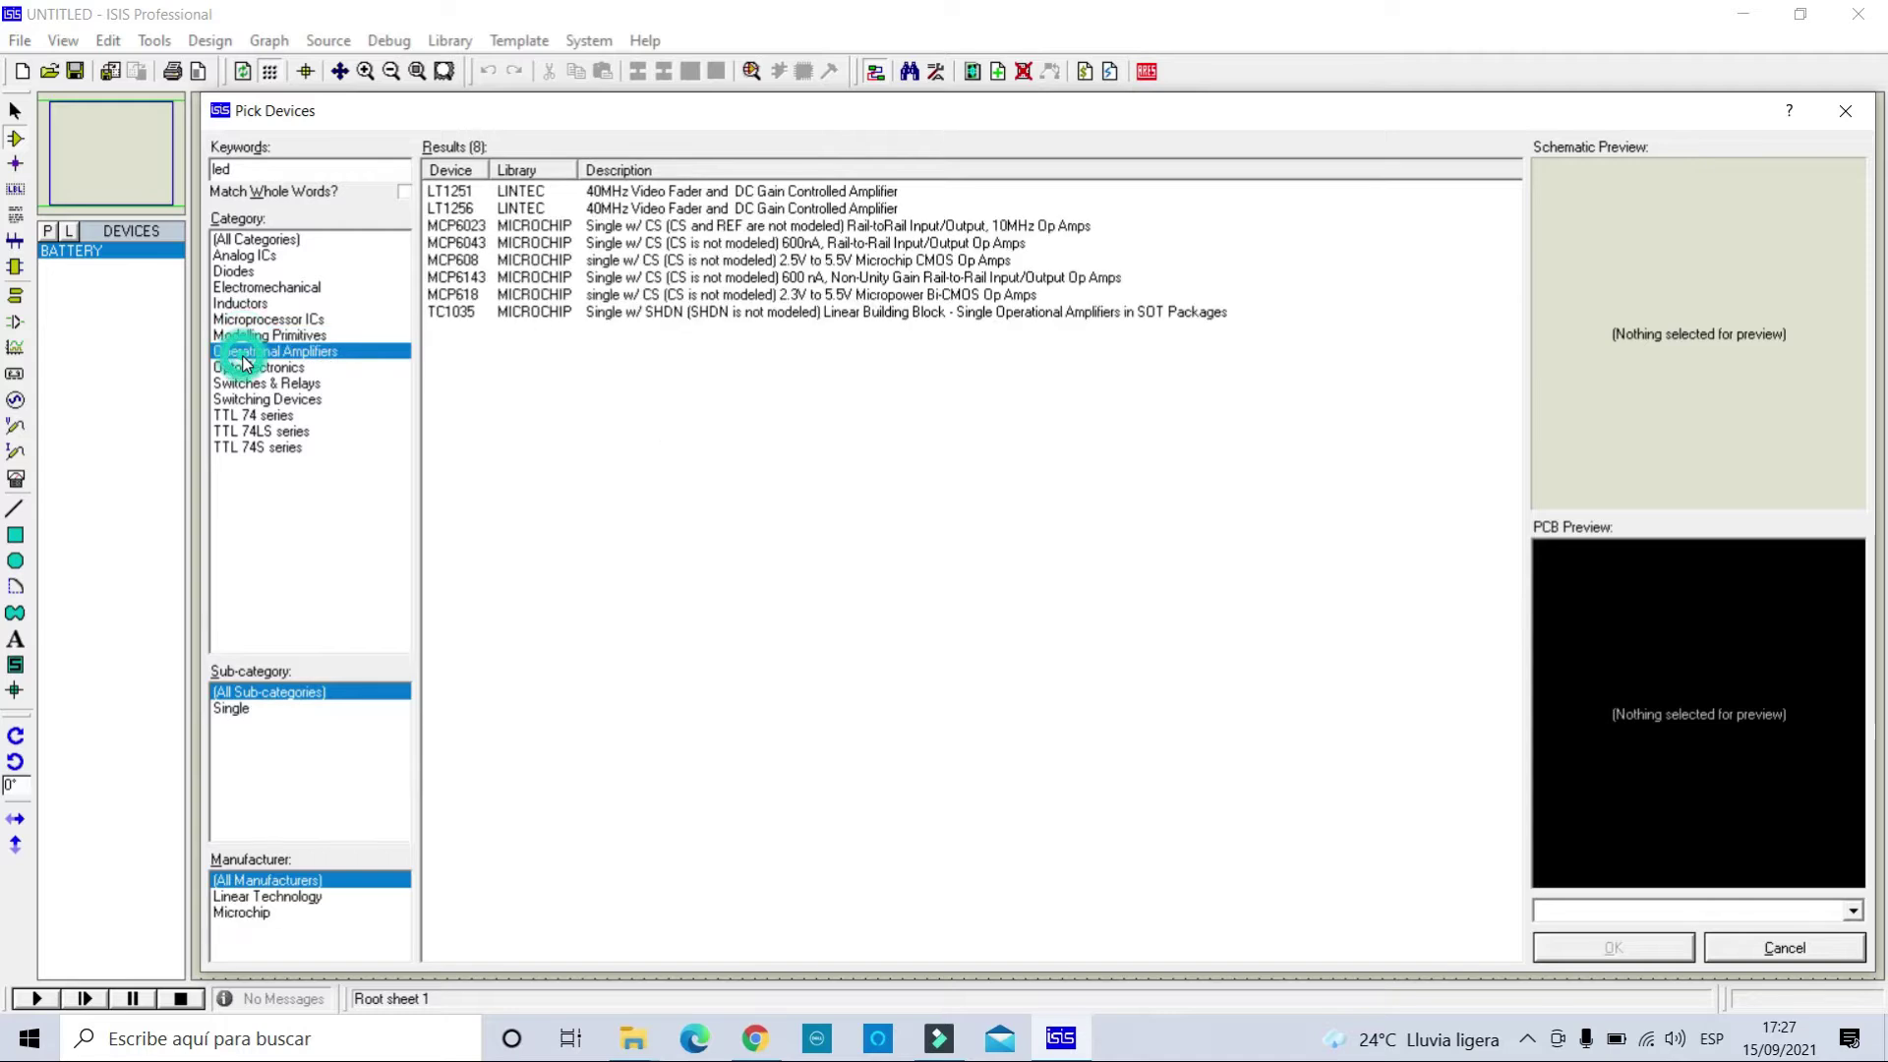
left_click(237, 385)
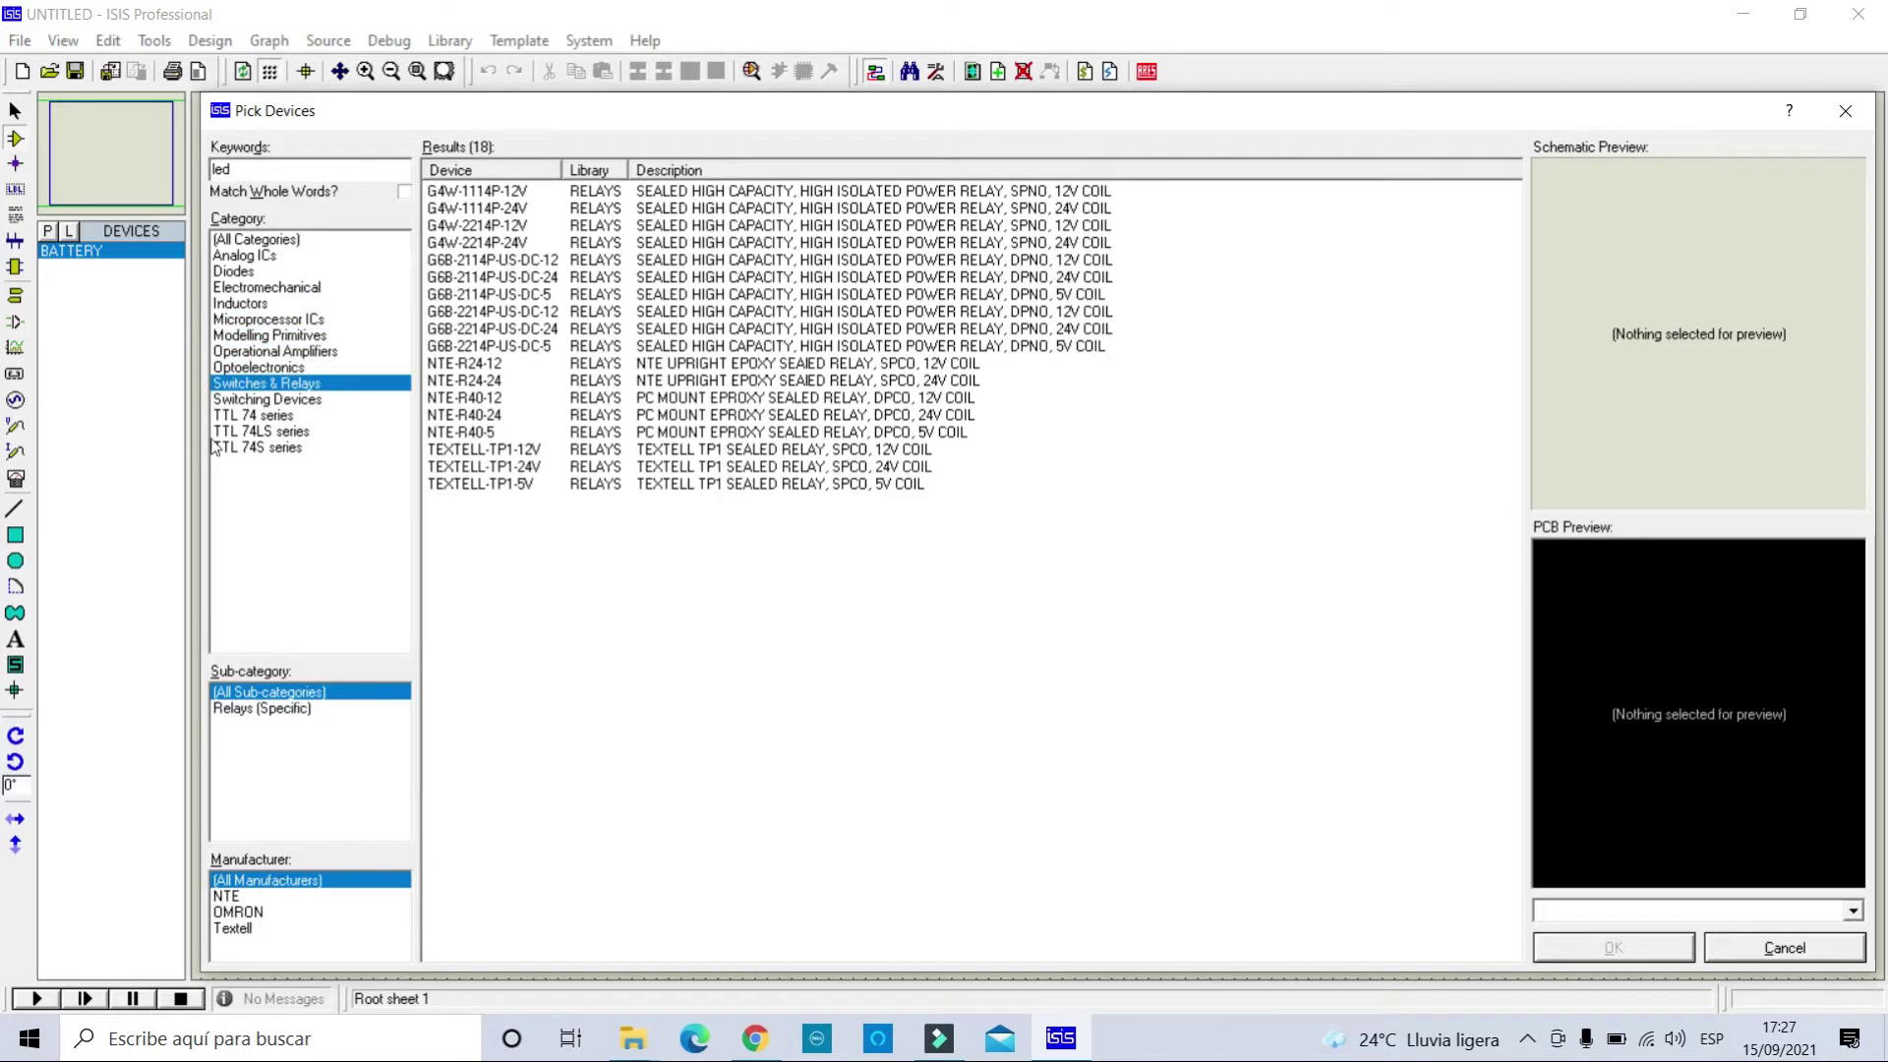
left_click(248, 399)
left_click(251, 430)
left_click(258, 447)
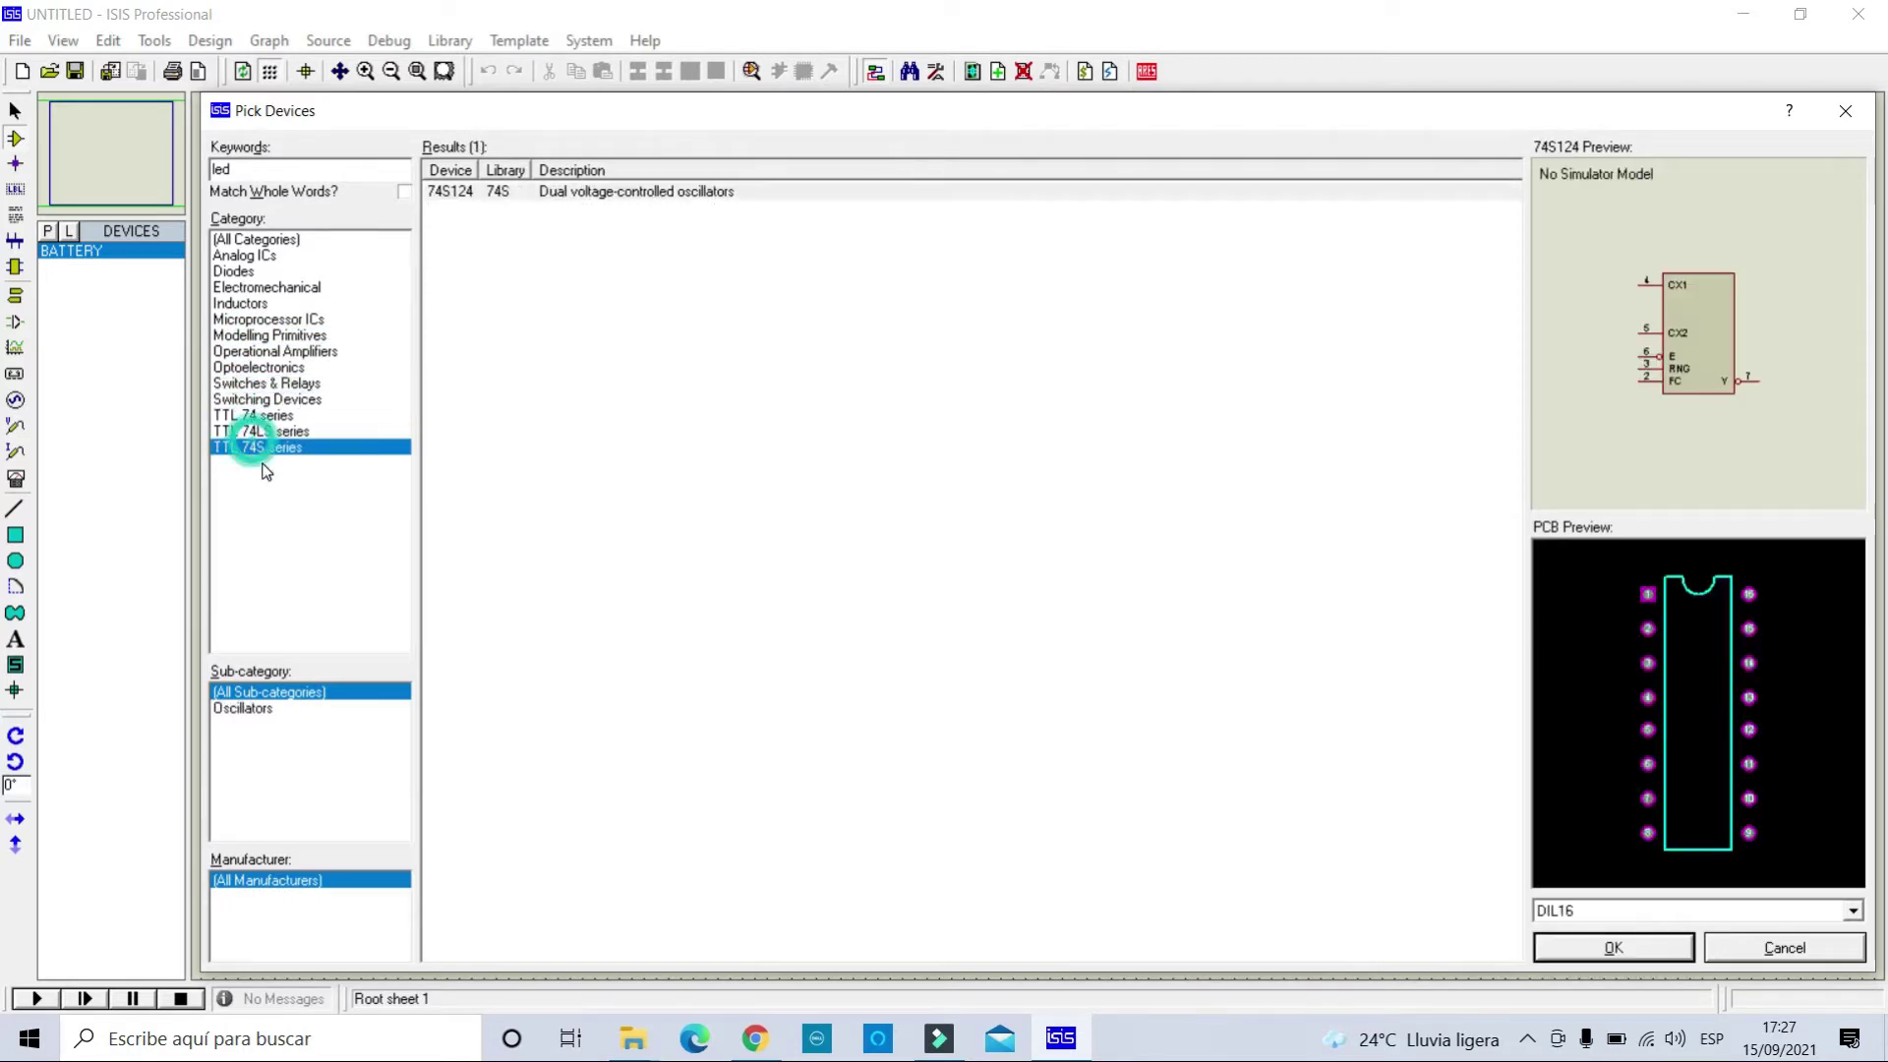
left_click(267, 416)
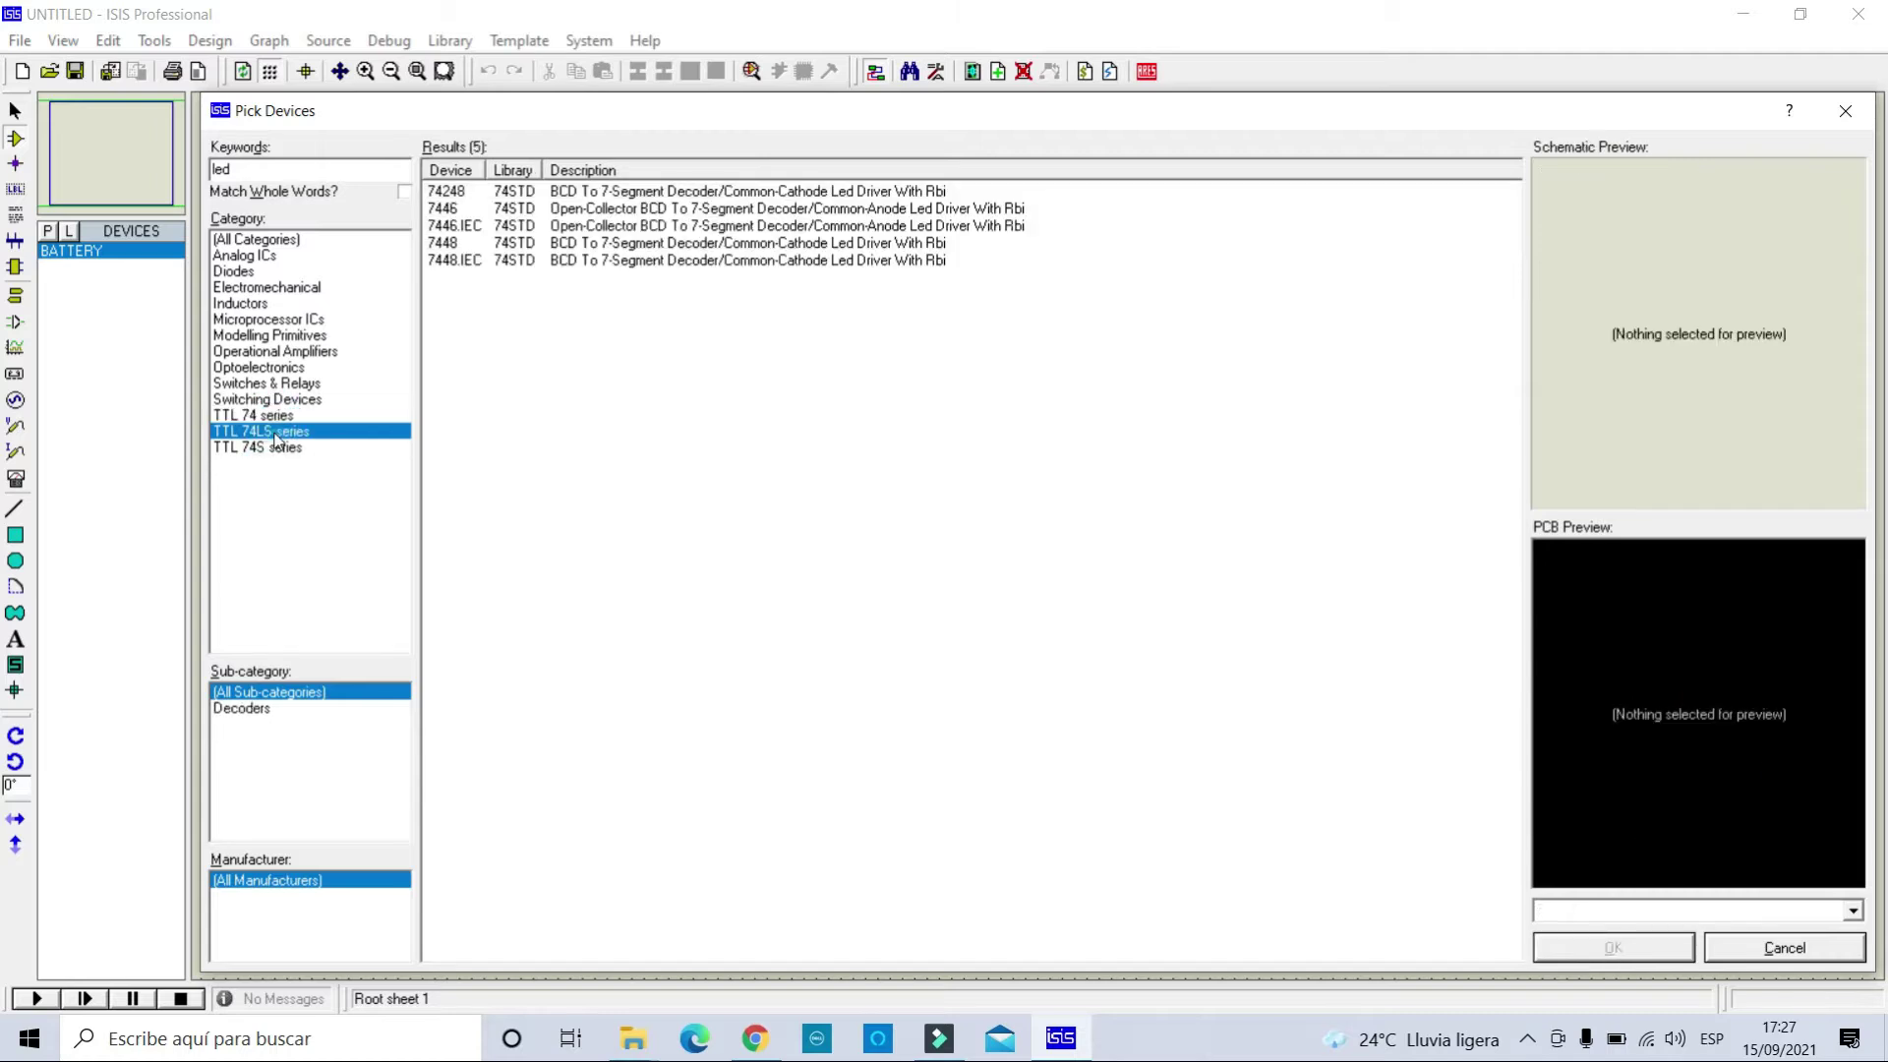
left_click(259, 367)
left_click(233, 271)
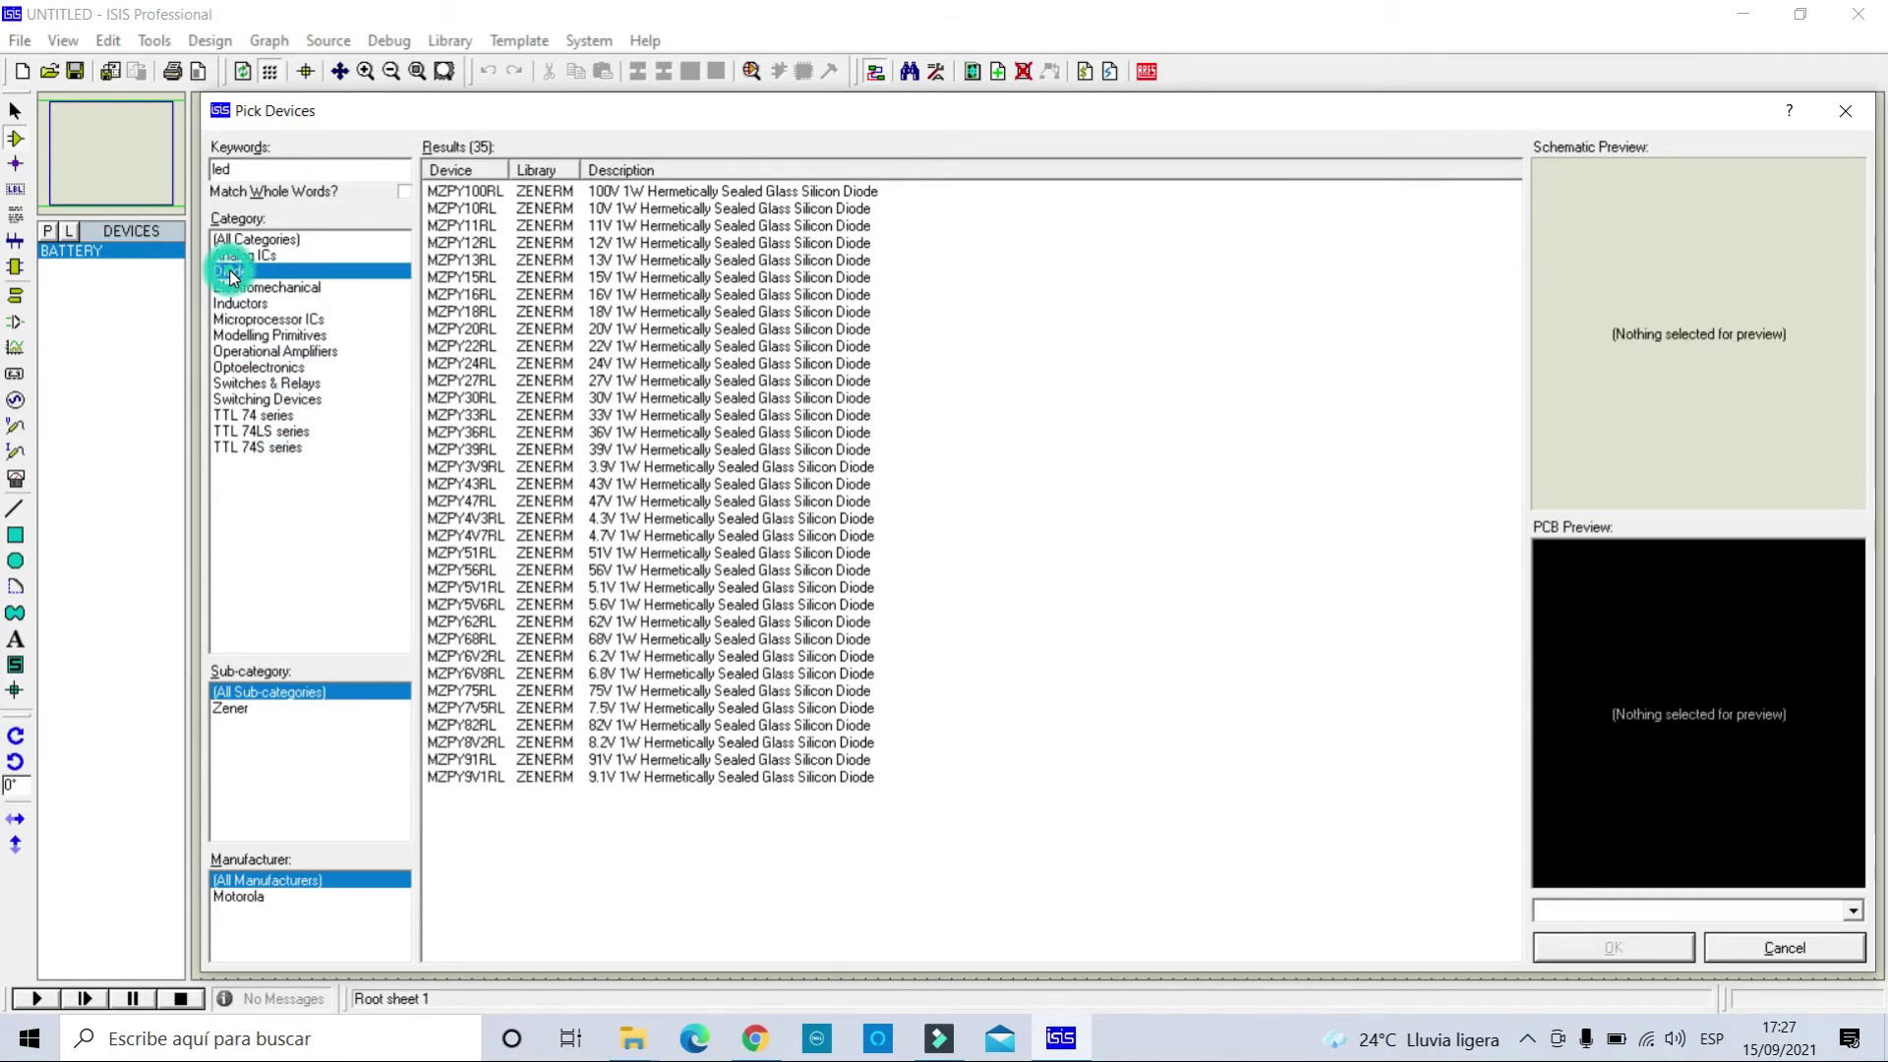
List the "led" results for all categories and compare the generic LED with the animated blue, green, red and yellow models.
left_click(285, 240)
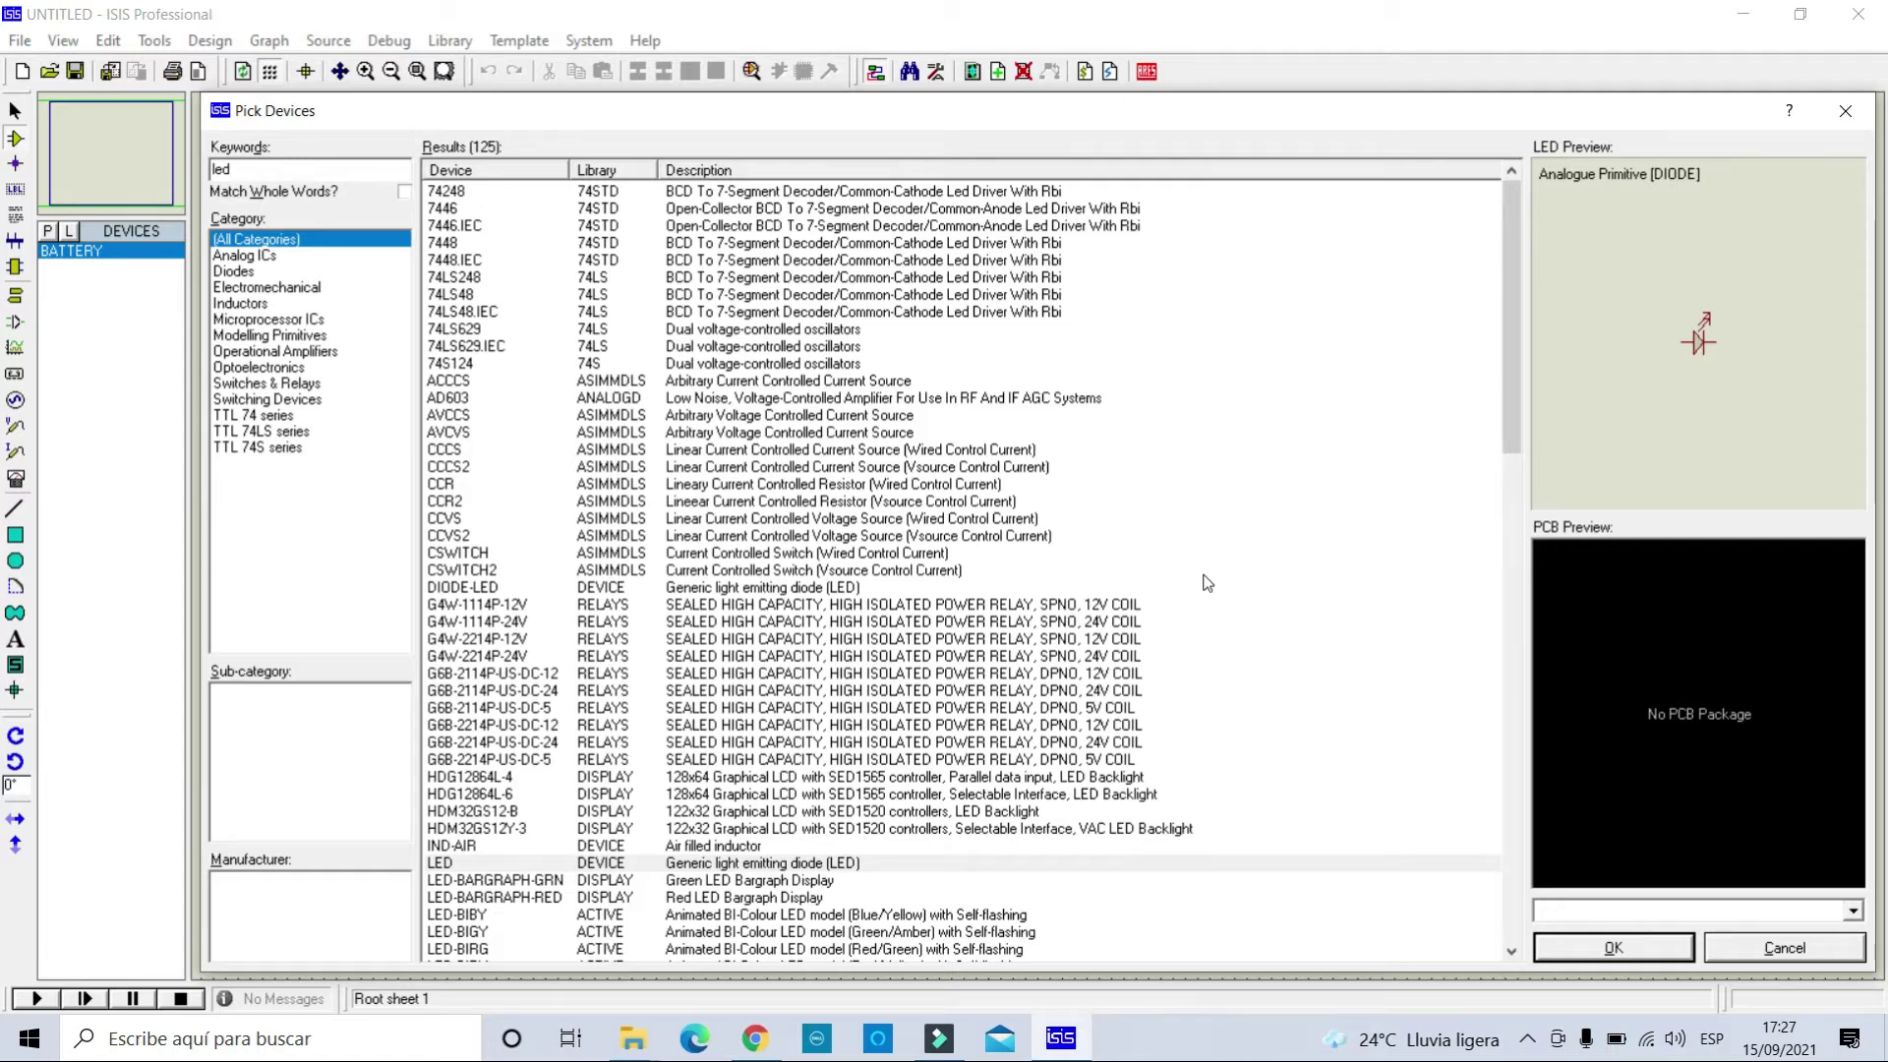
left_click_drag(1516, 319, 1510, 470)
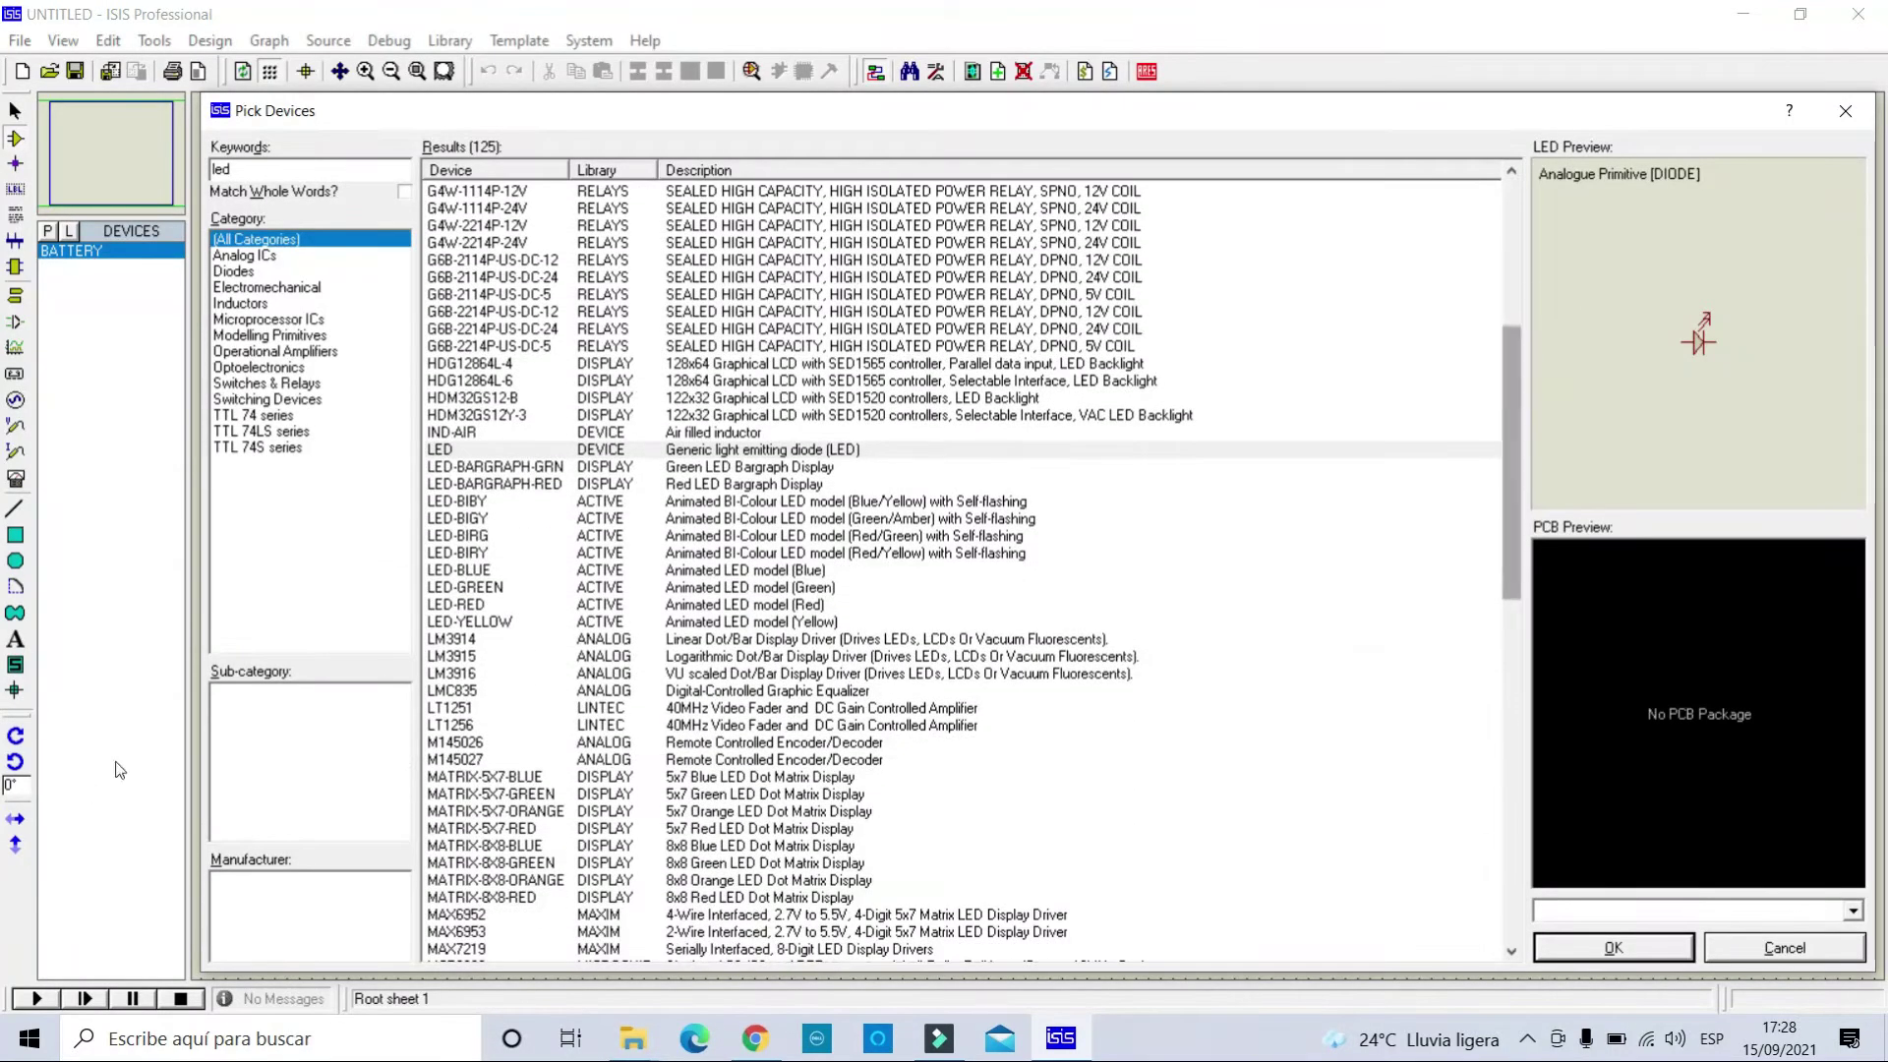
left_click(734, 452)
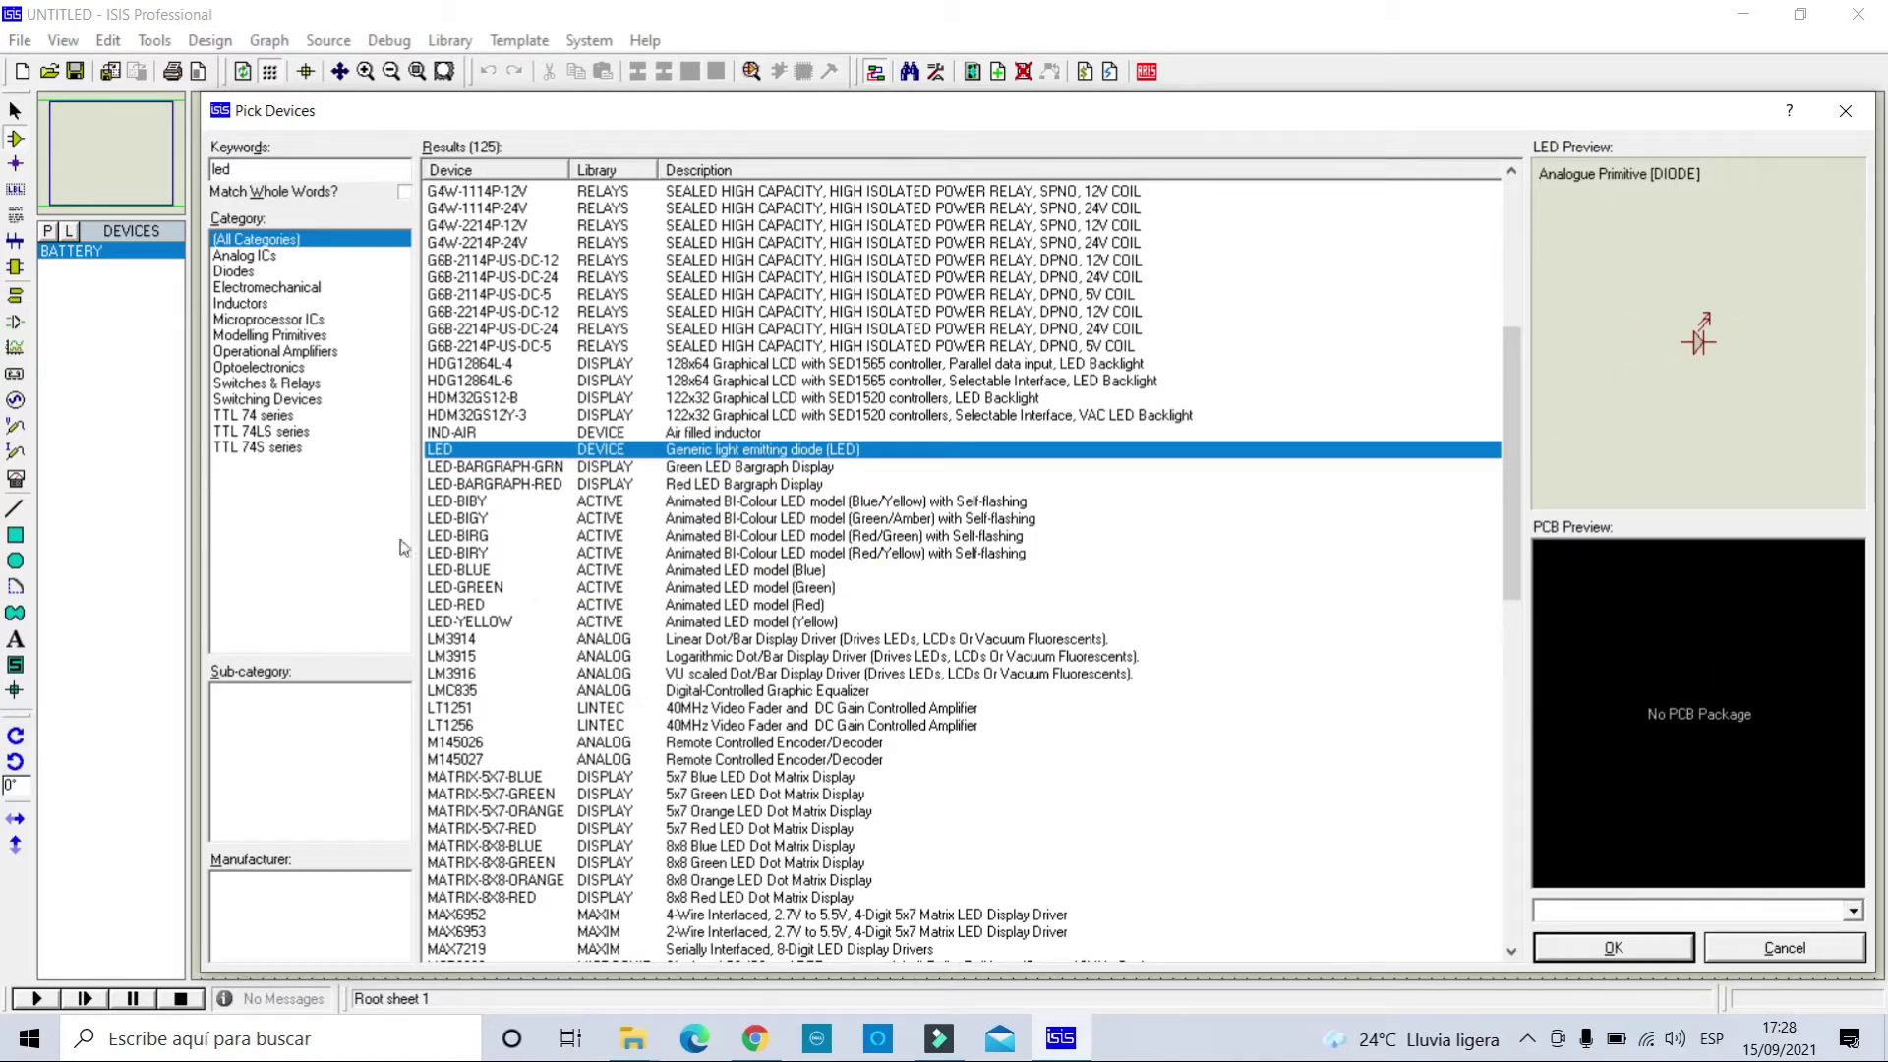
left_click(482, 573)
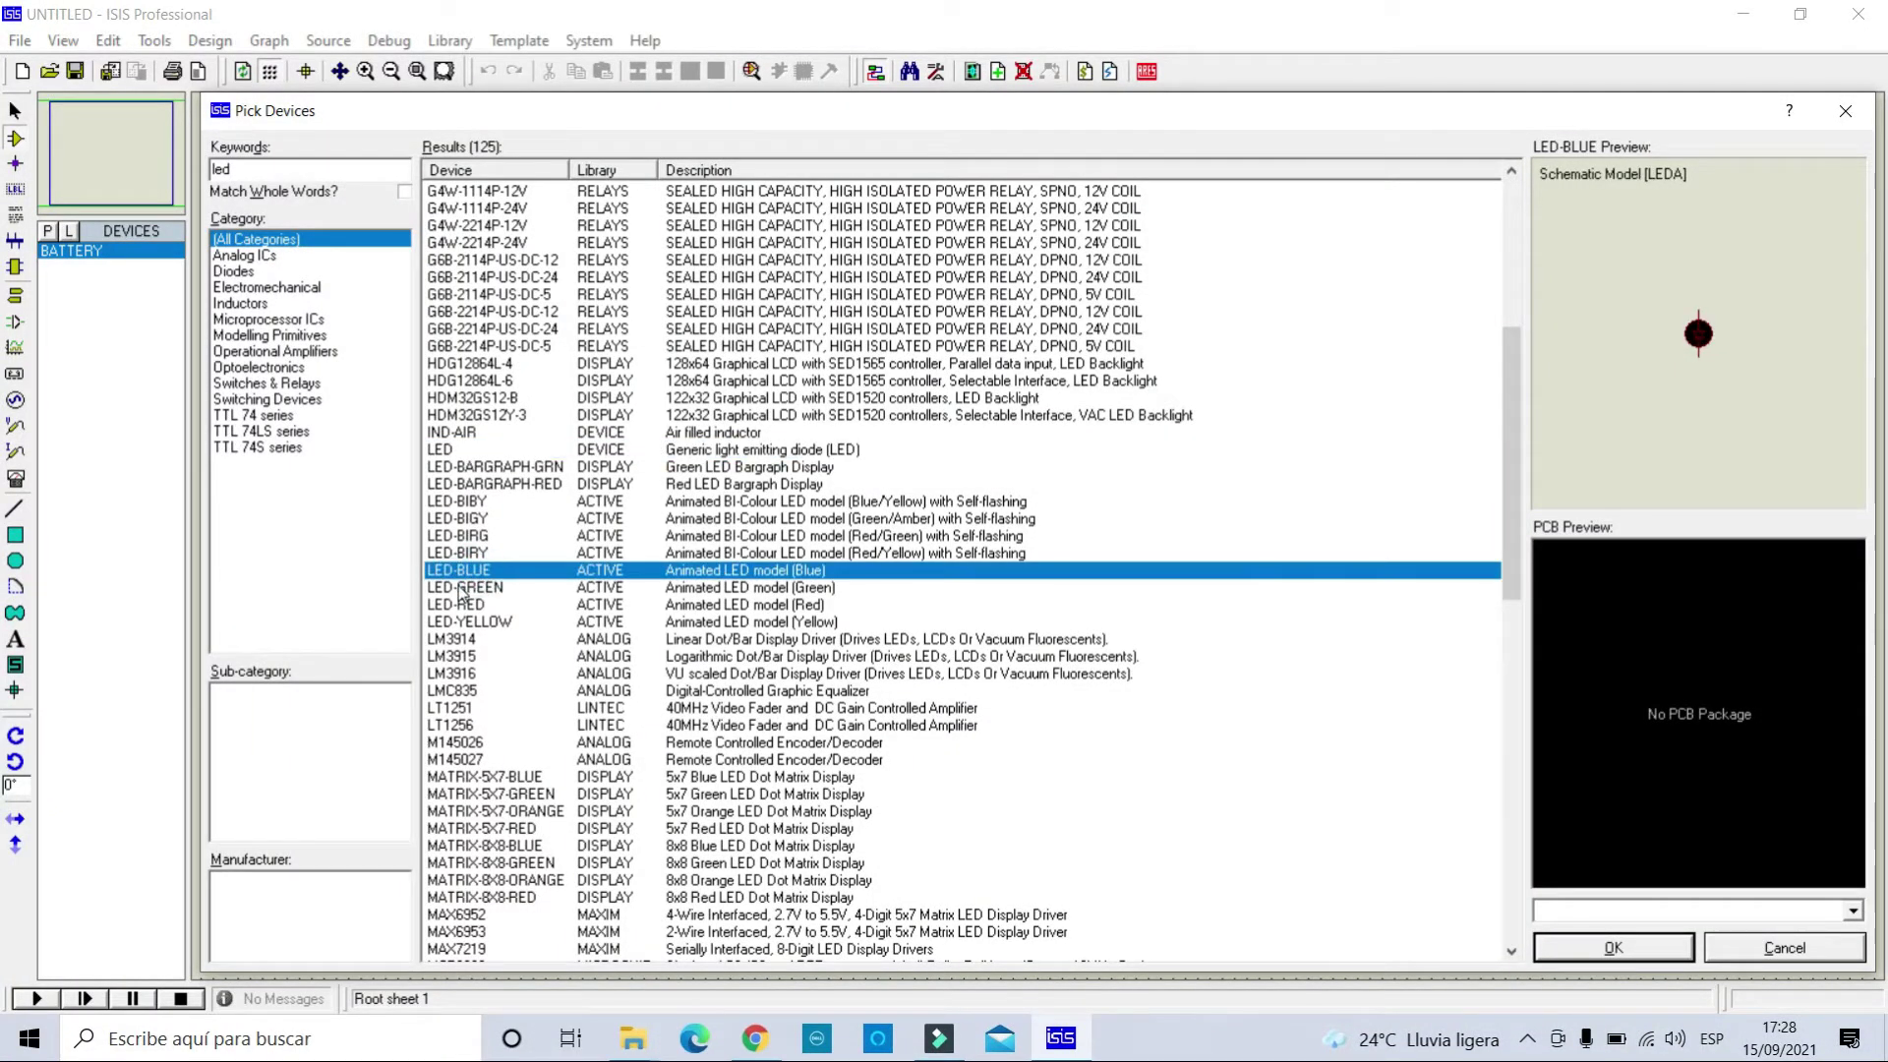
left_click(459, 587)
left_click(458, 605)
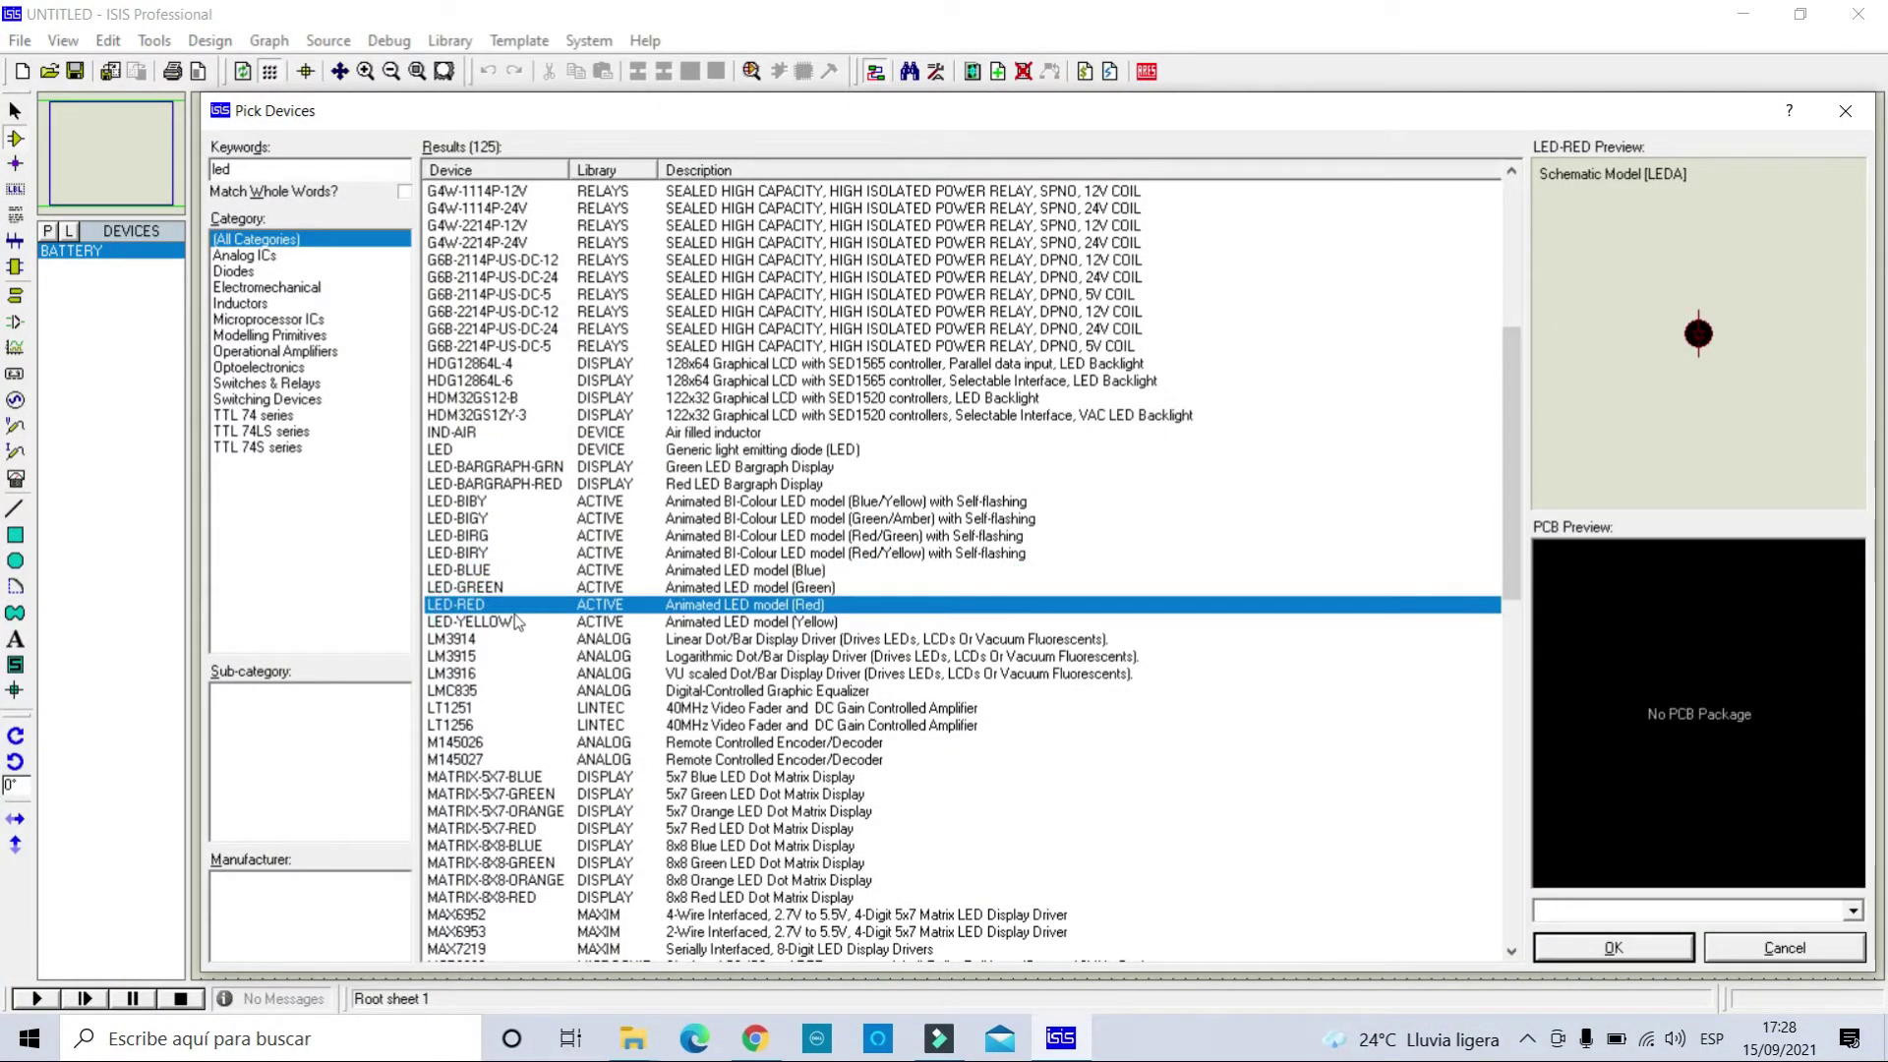
left_click(462, 624)
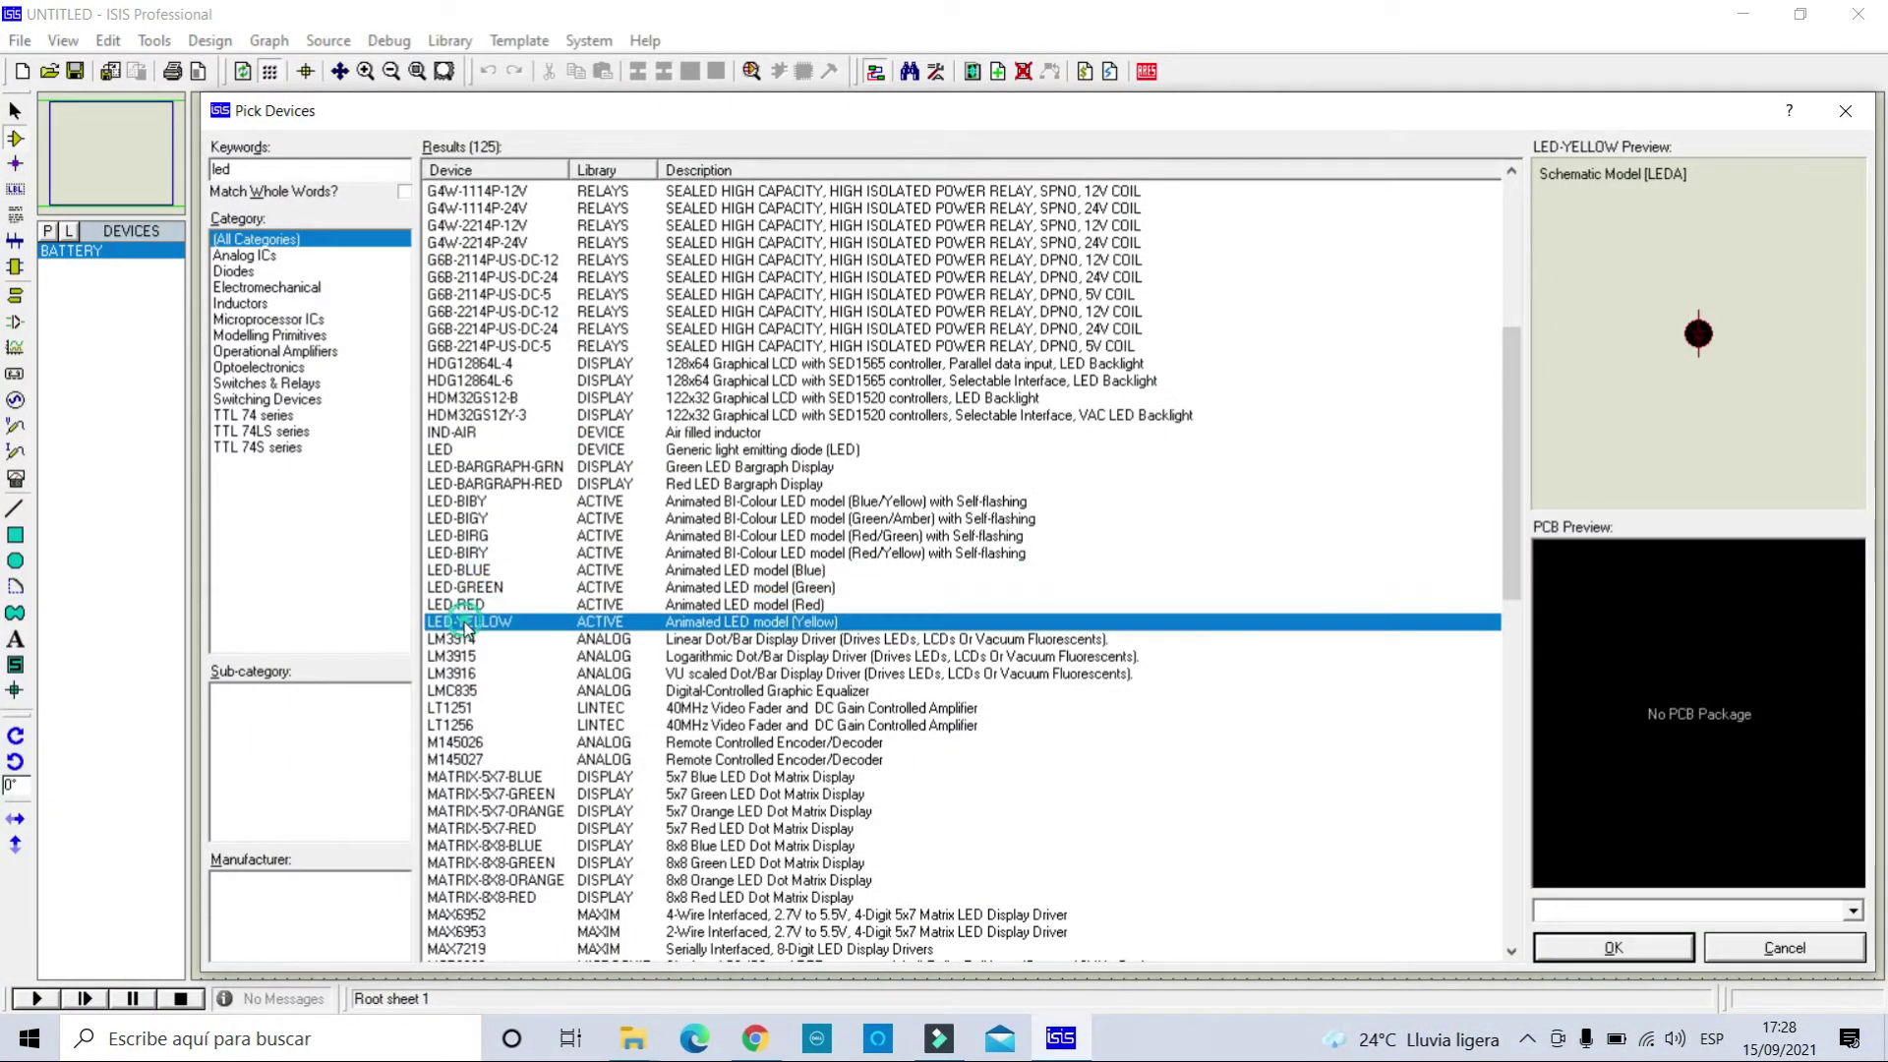
Add the animated LED-BLUE model from the ACTIVE library to the device list and clear the search keyword.
left_click(1527, 1038)
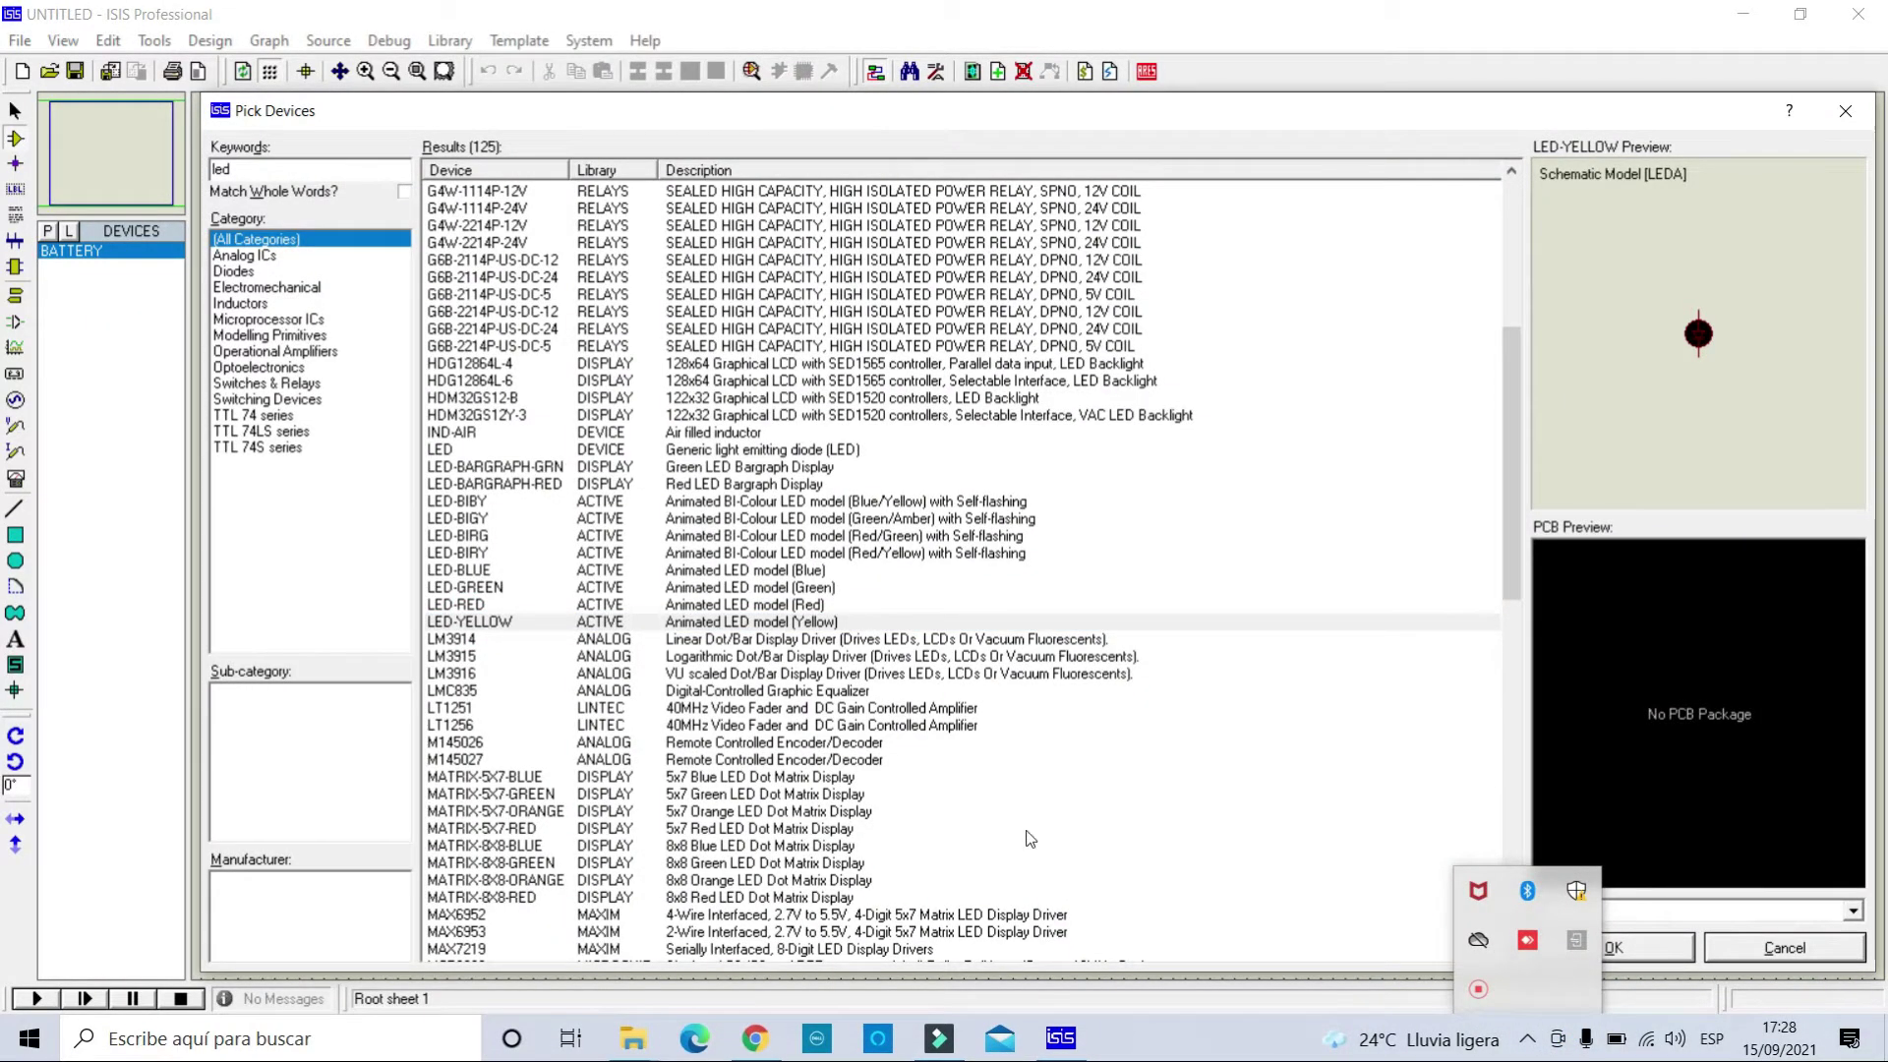
left_click(496, 553)
key("Up")
key("Up")
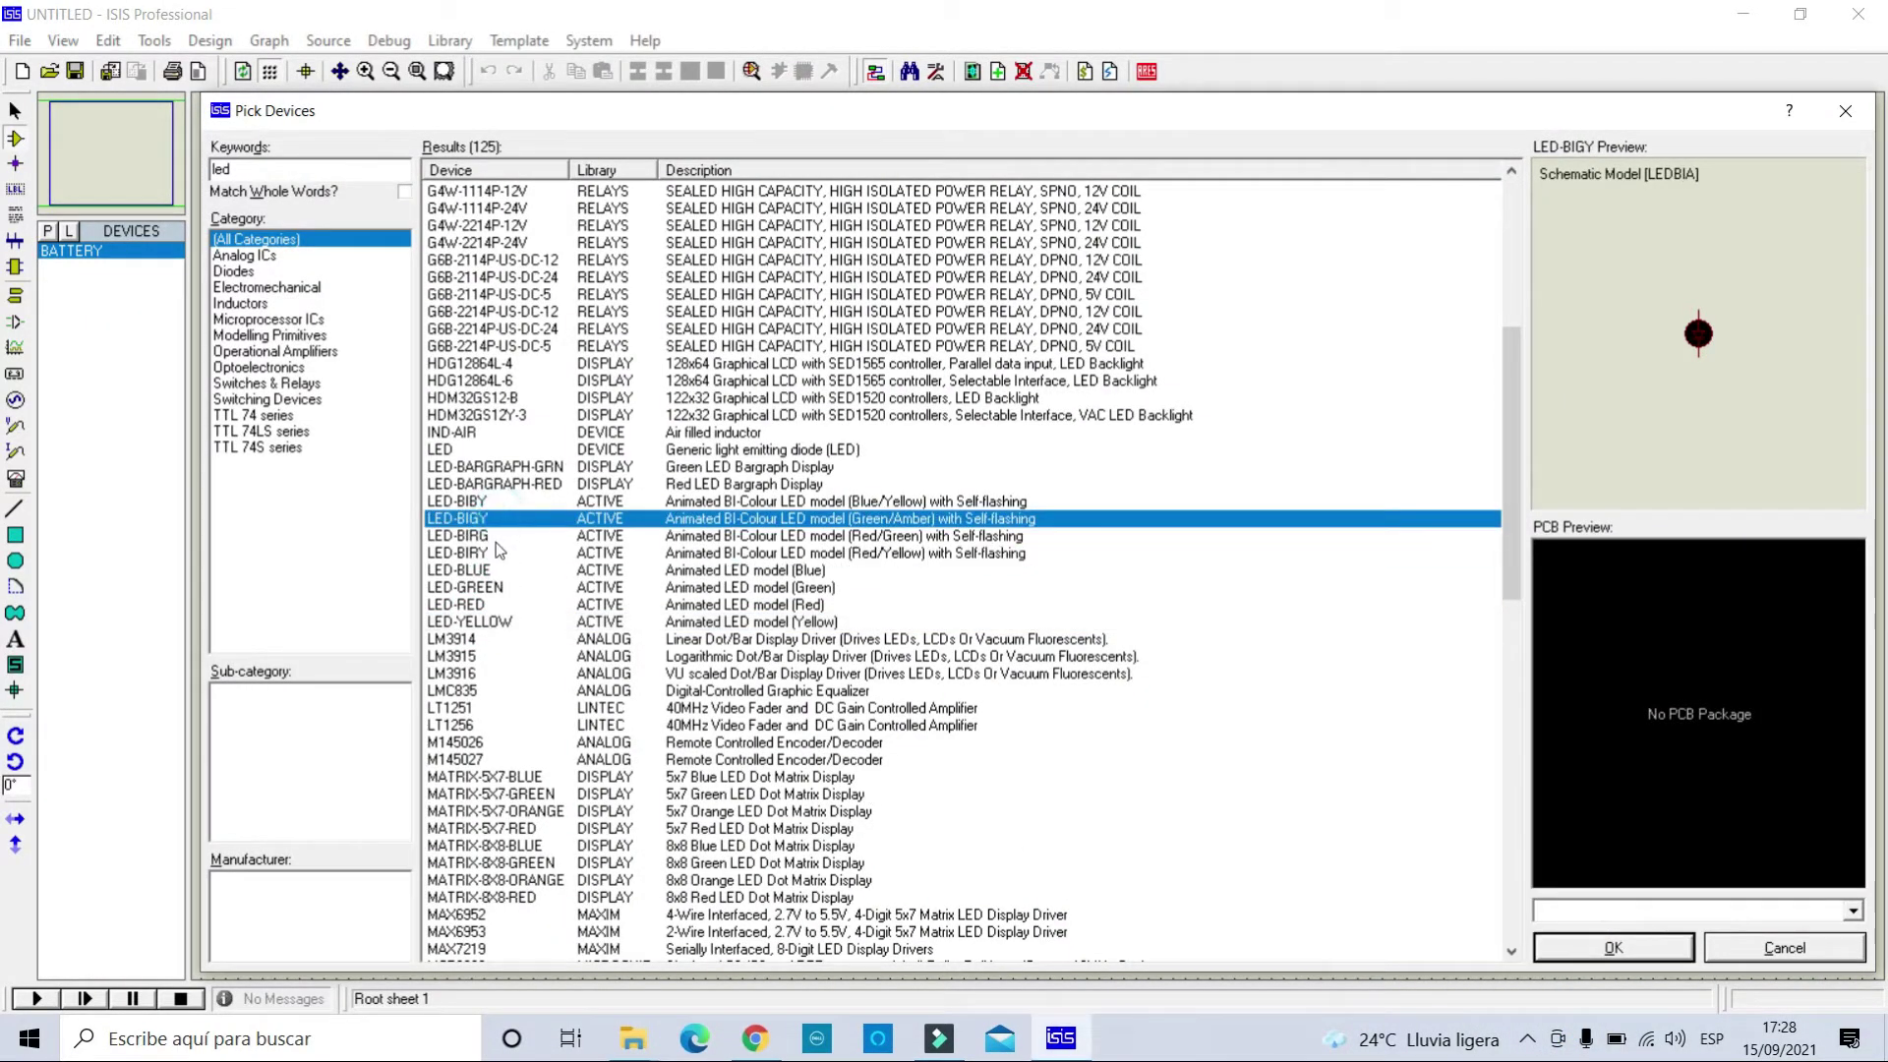
double_click(492, 569)
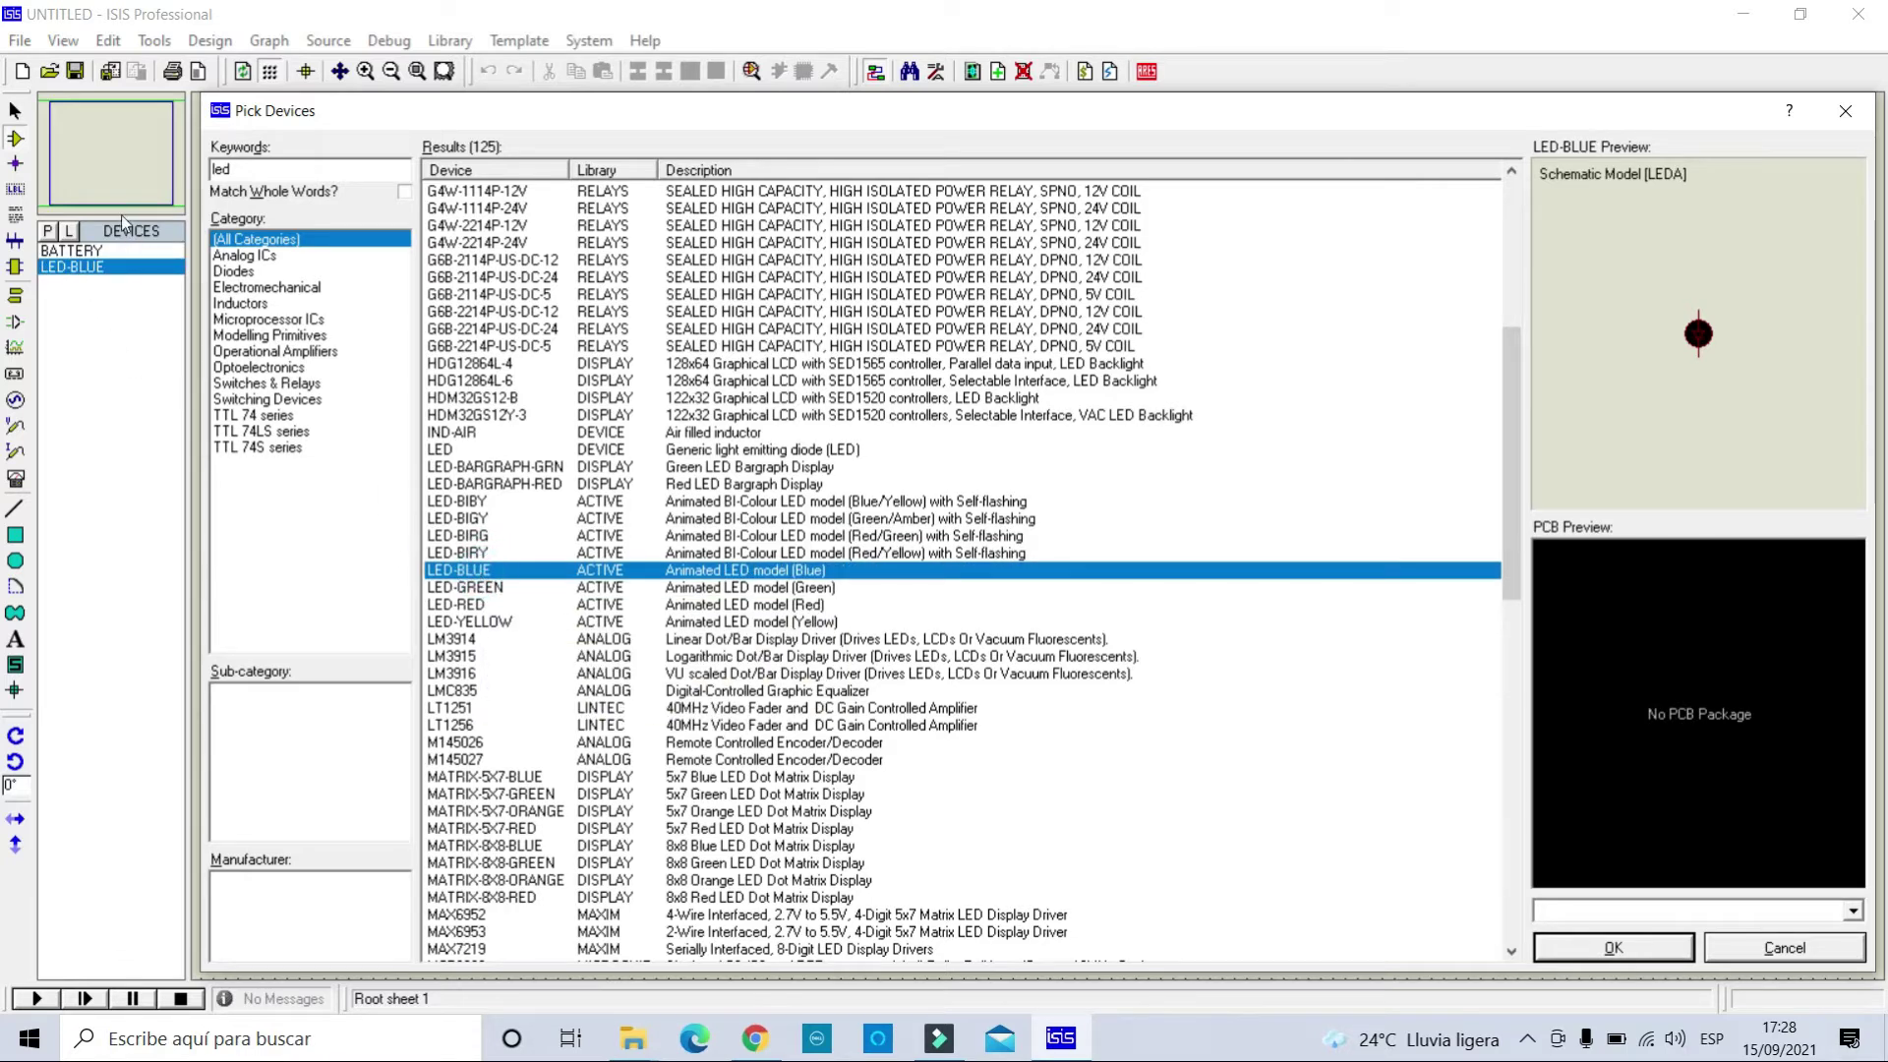
left_click(250, 175)
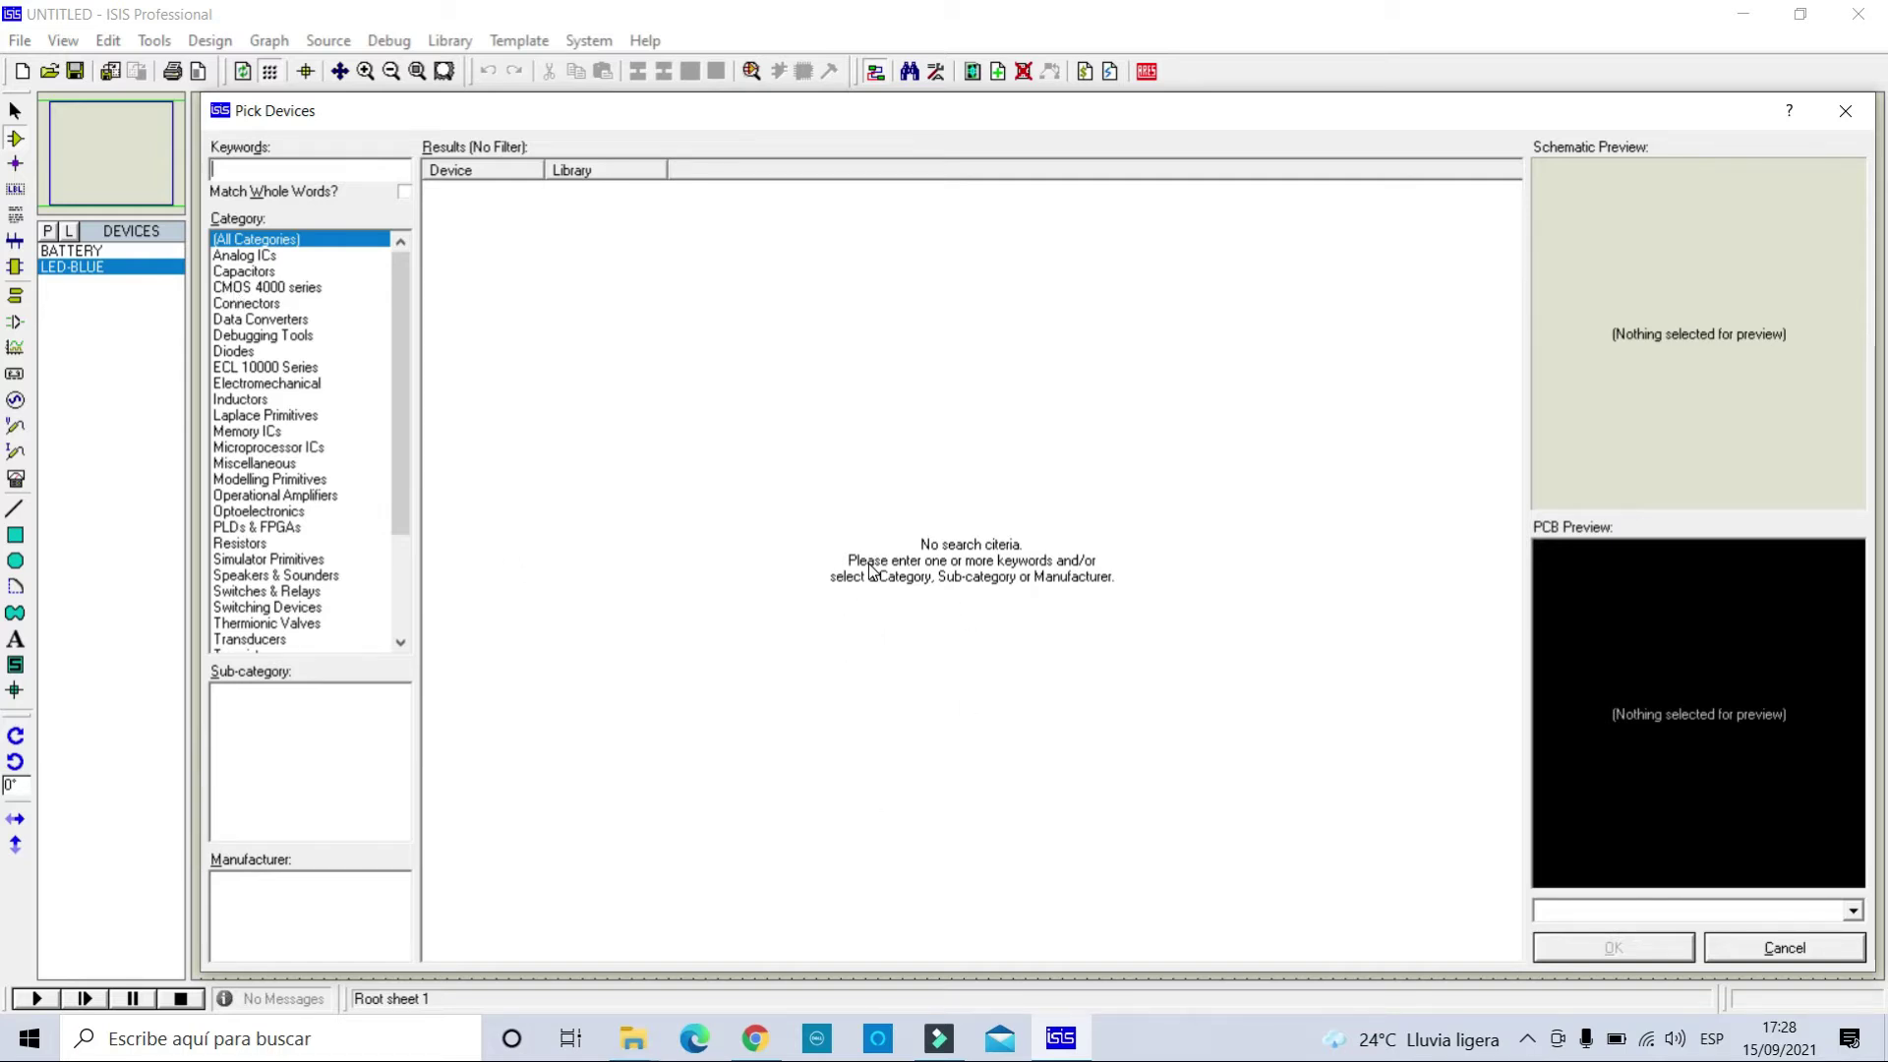
Calculate the LED's series resistance in the Windows Calculator as 9 - 3,1 divided by 0,020, then close the calculator.
key("XF86Calculator")
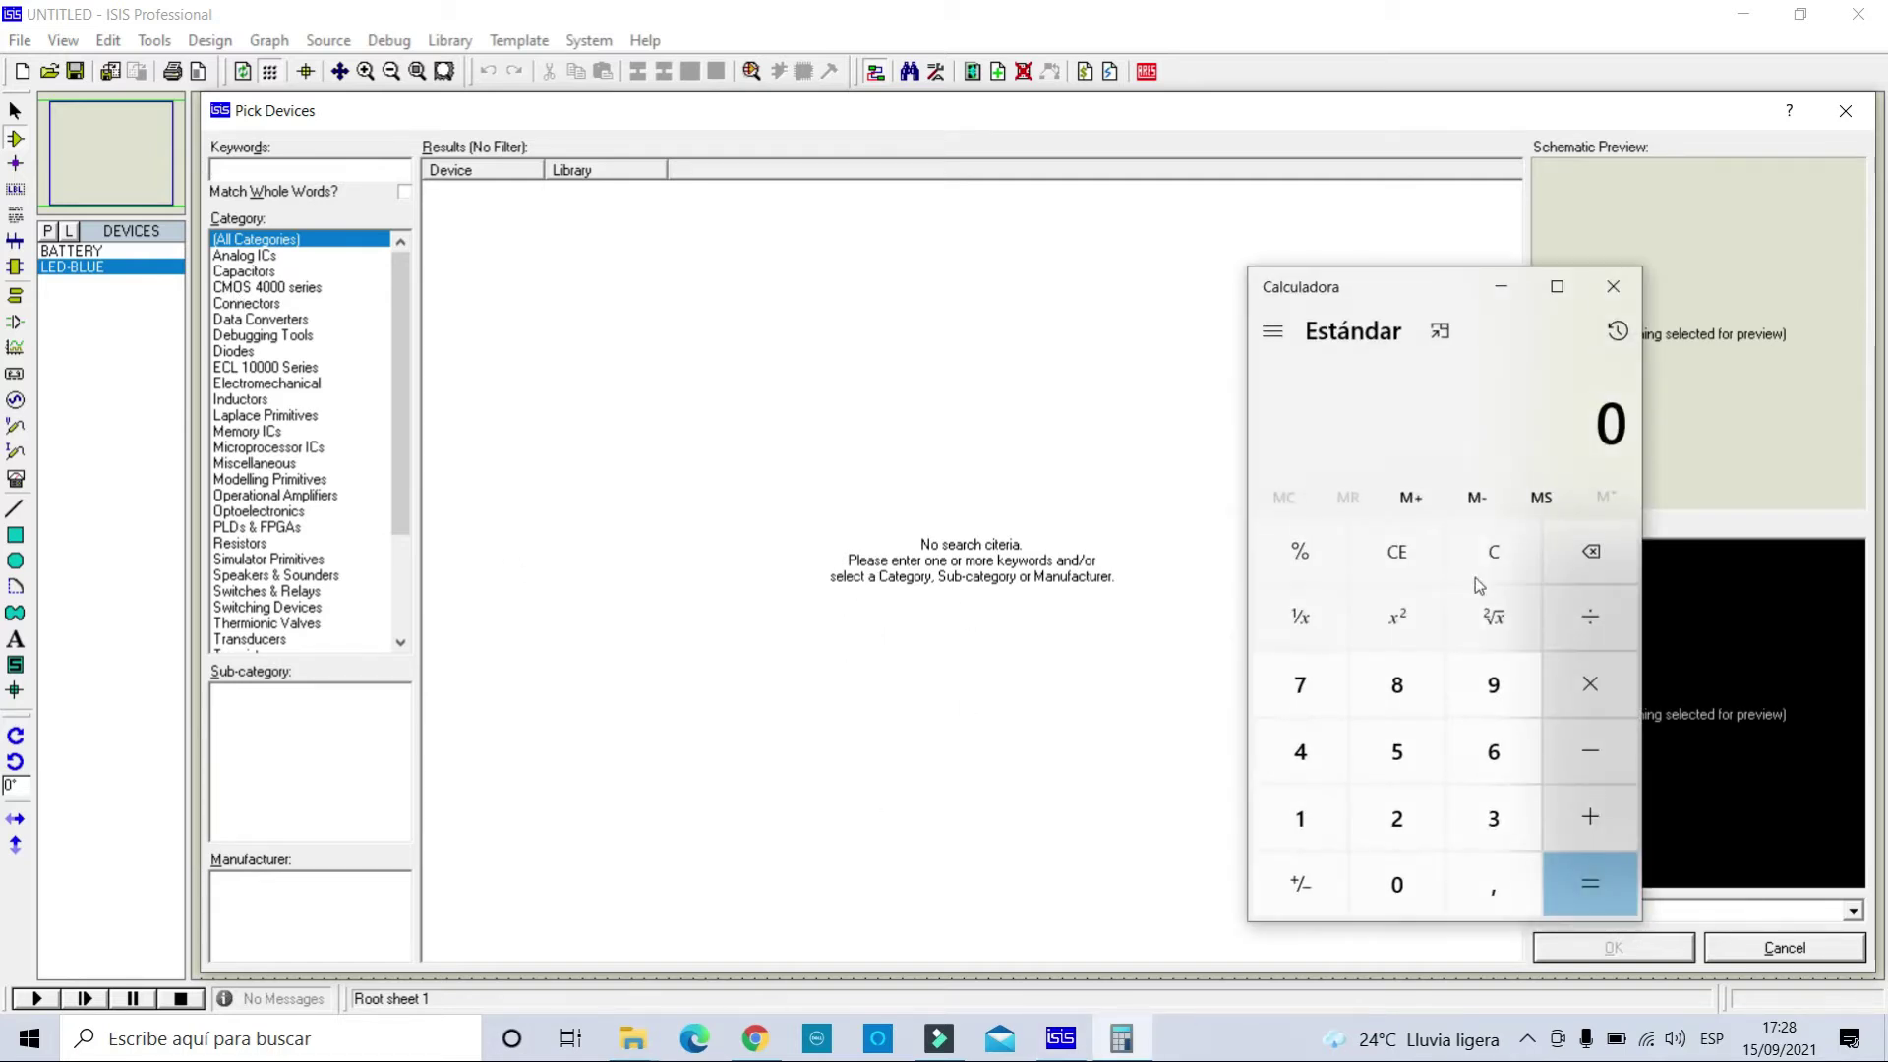
left_click_drag(1378, 299, 804, 284)
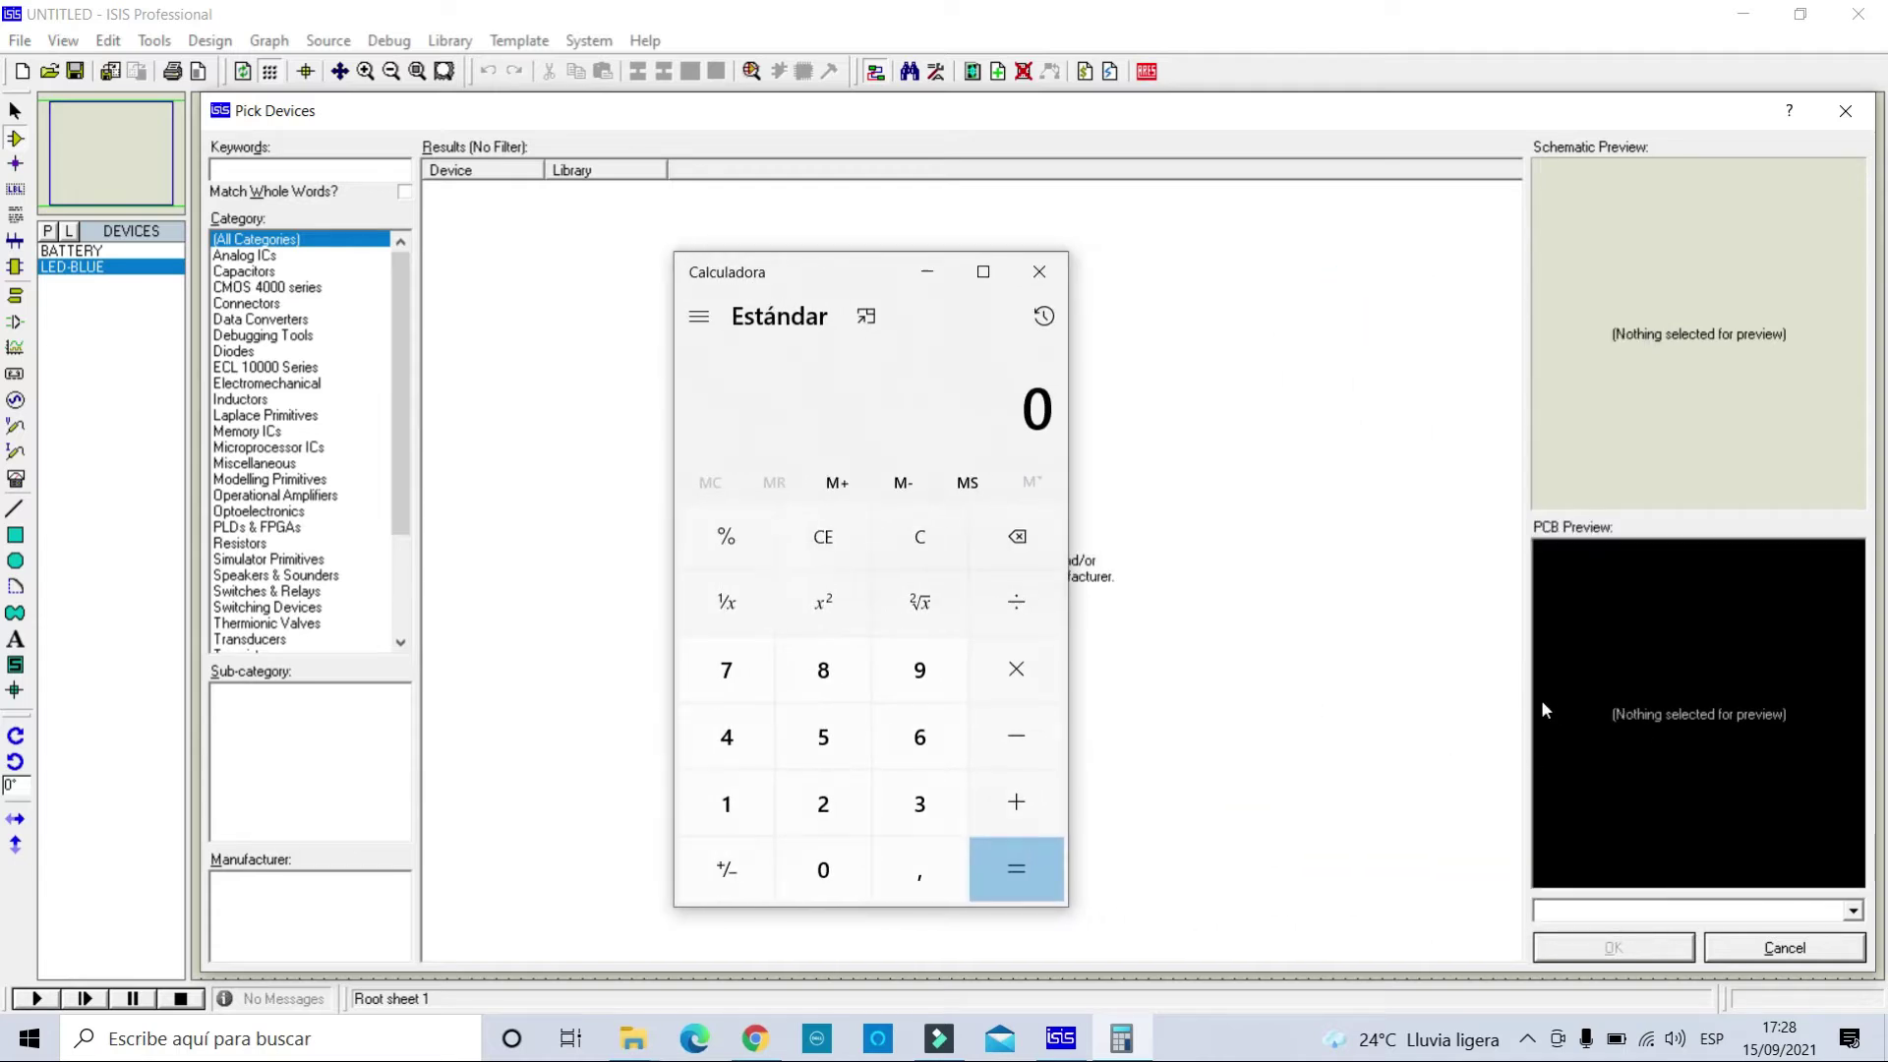
type("9-3,1")
key("Return")
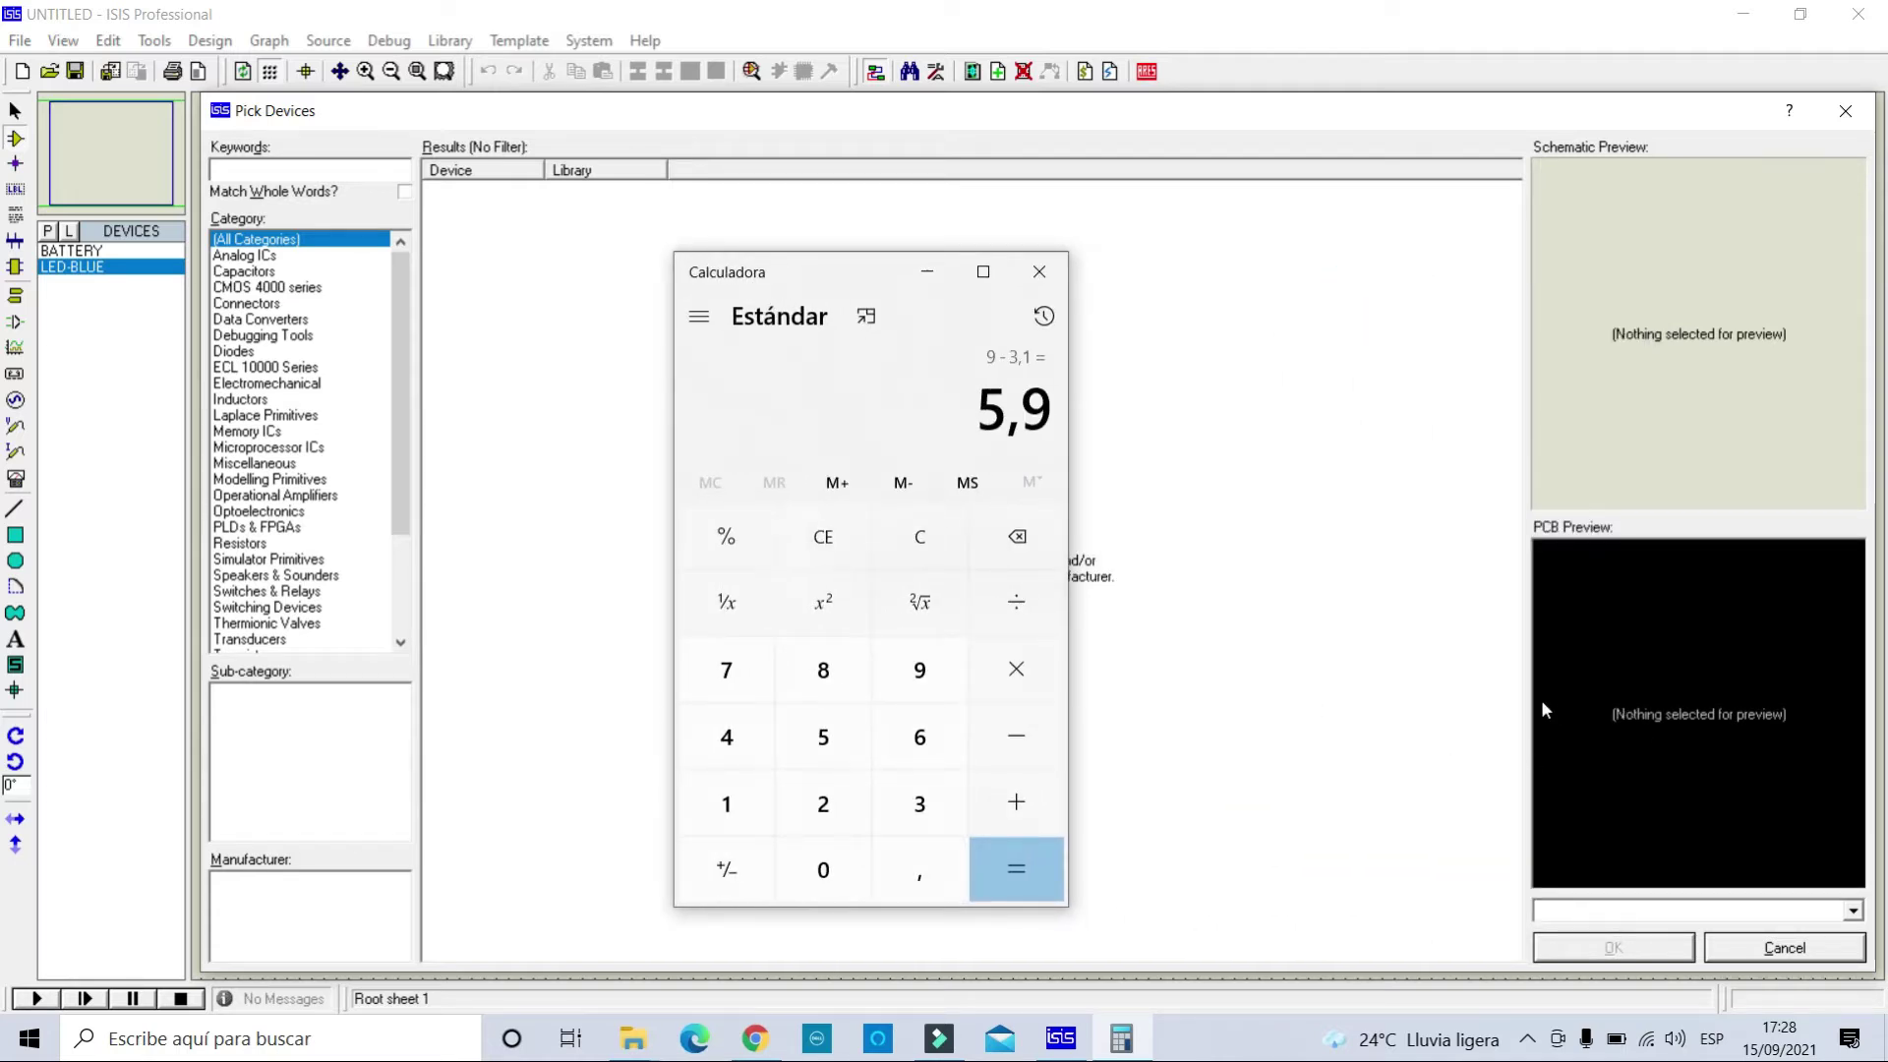
type("/0,020")
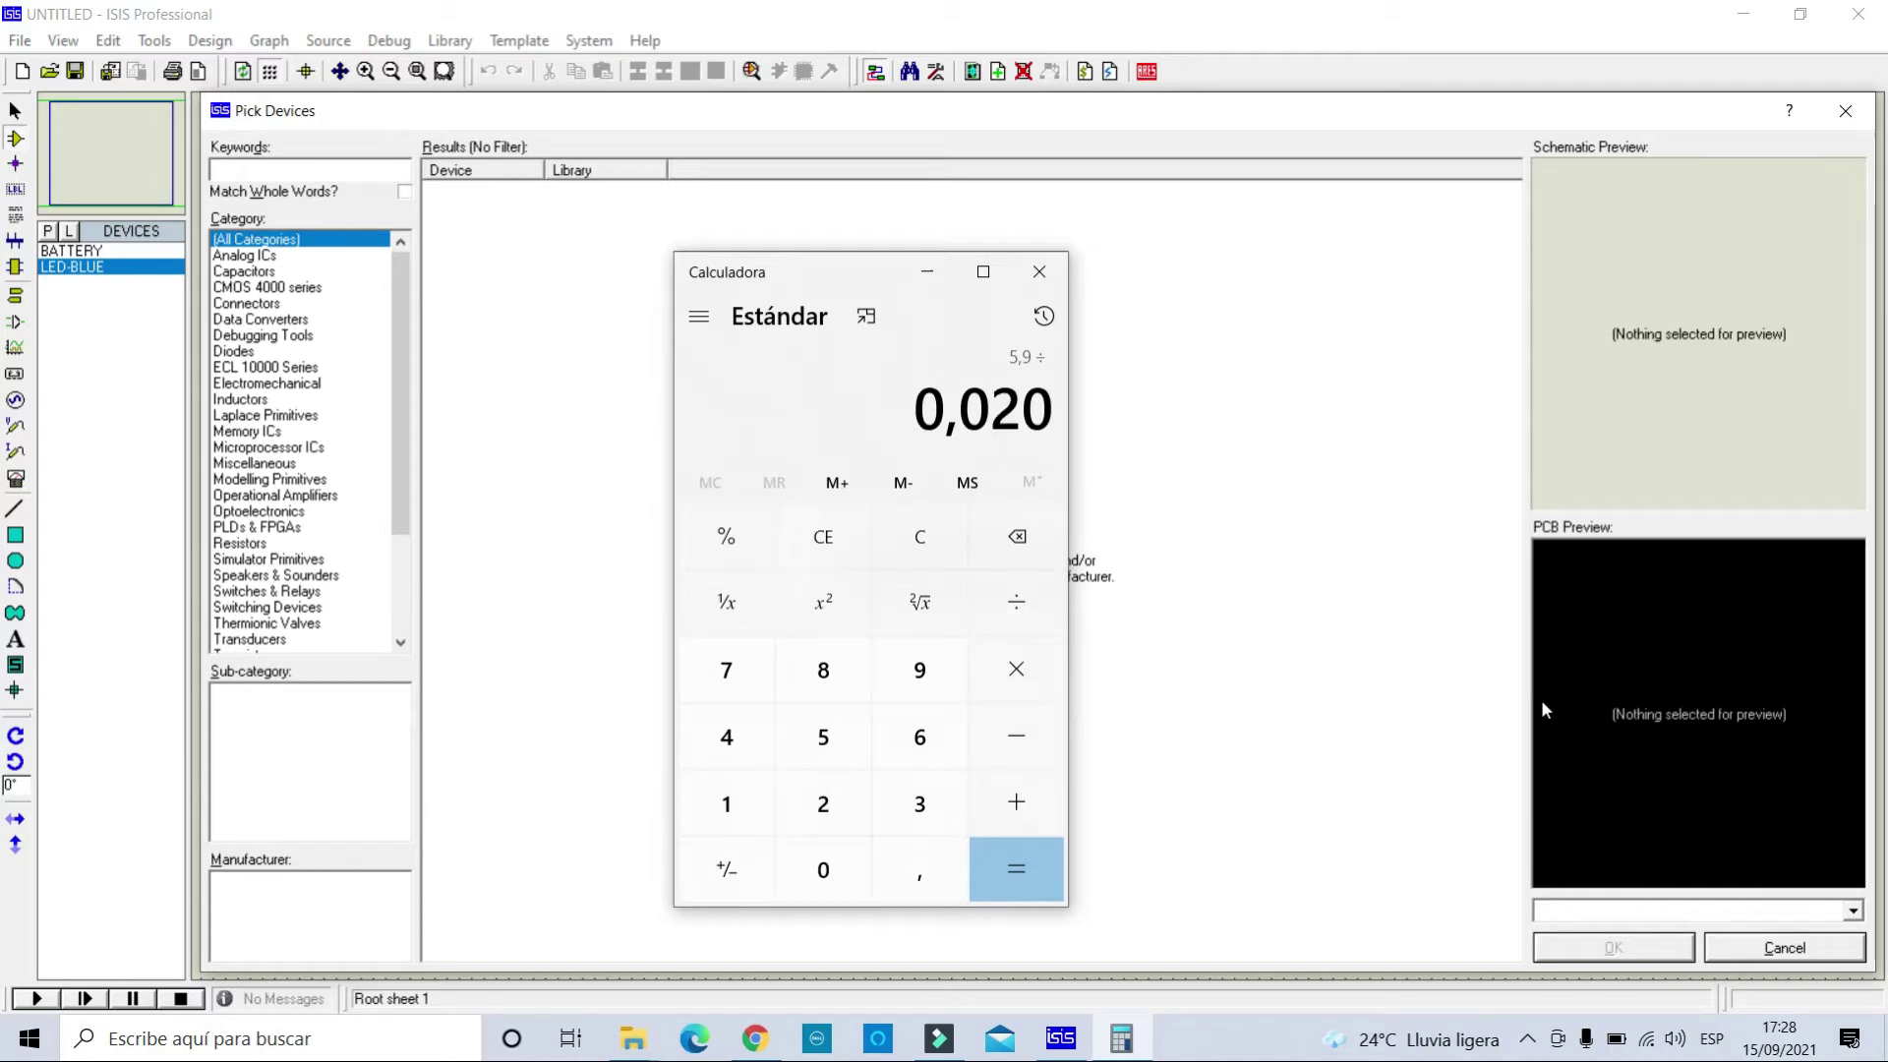
key("Return")
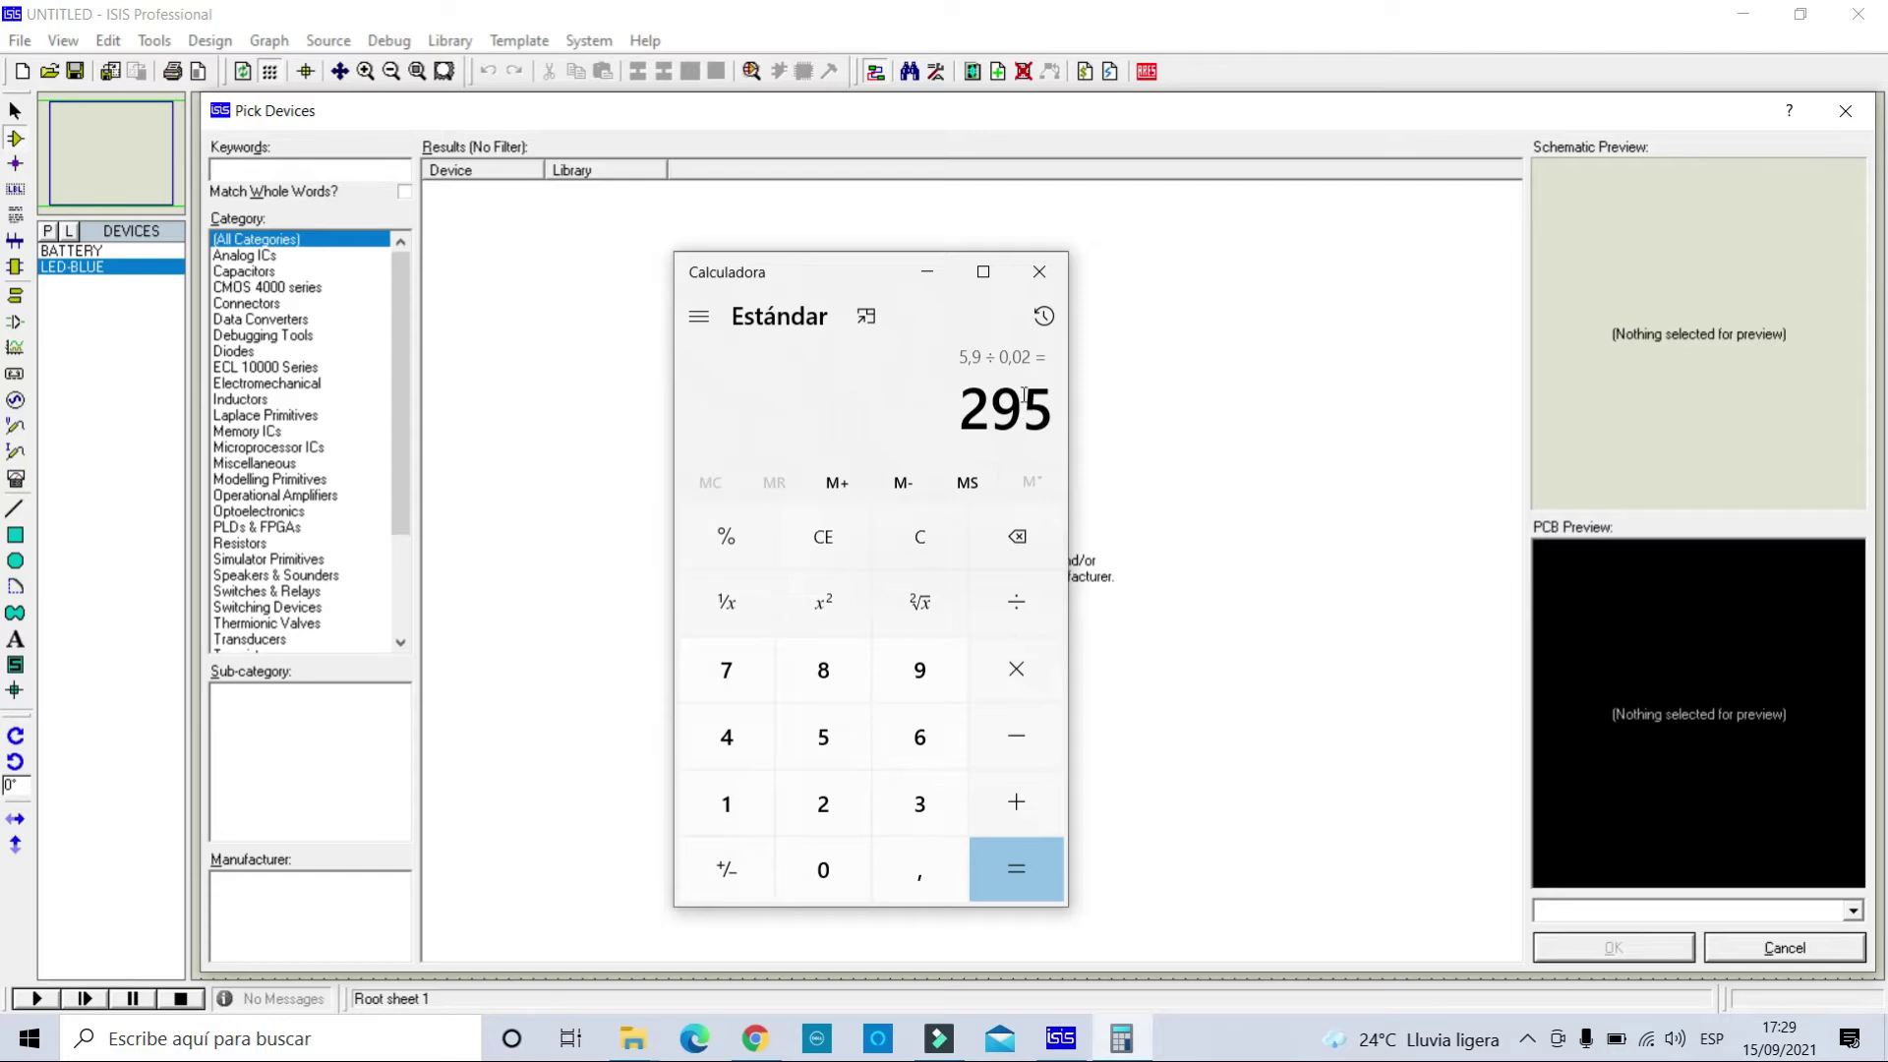
left_click(1050, 284)
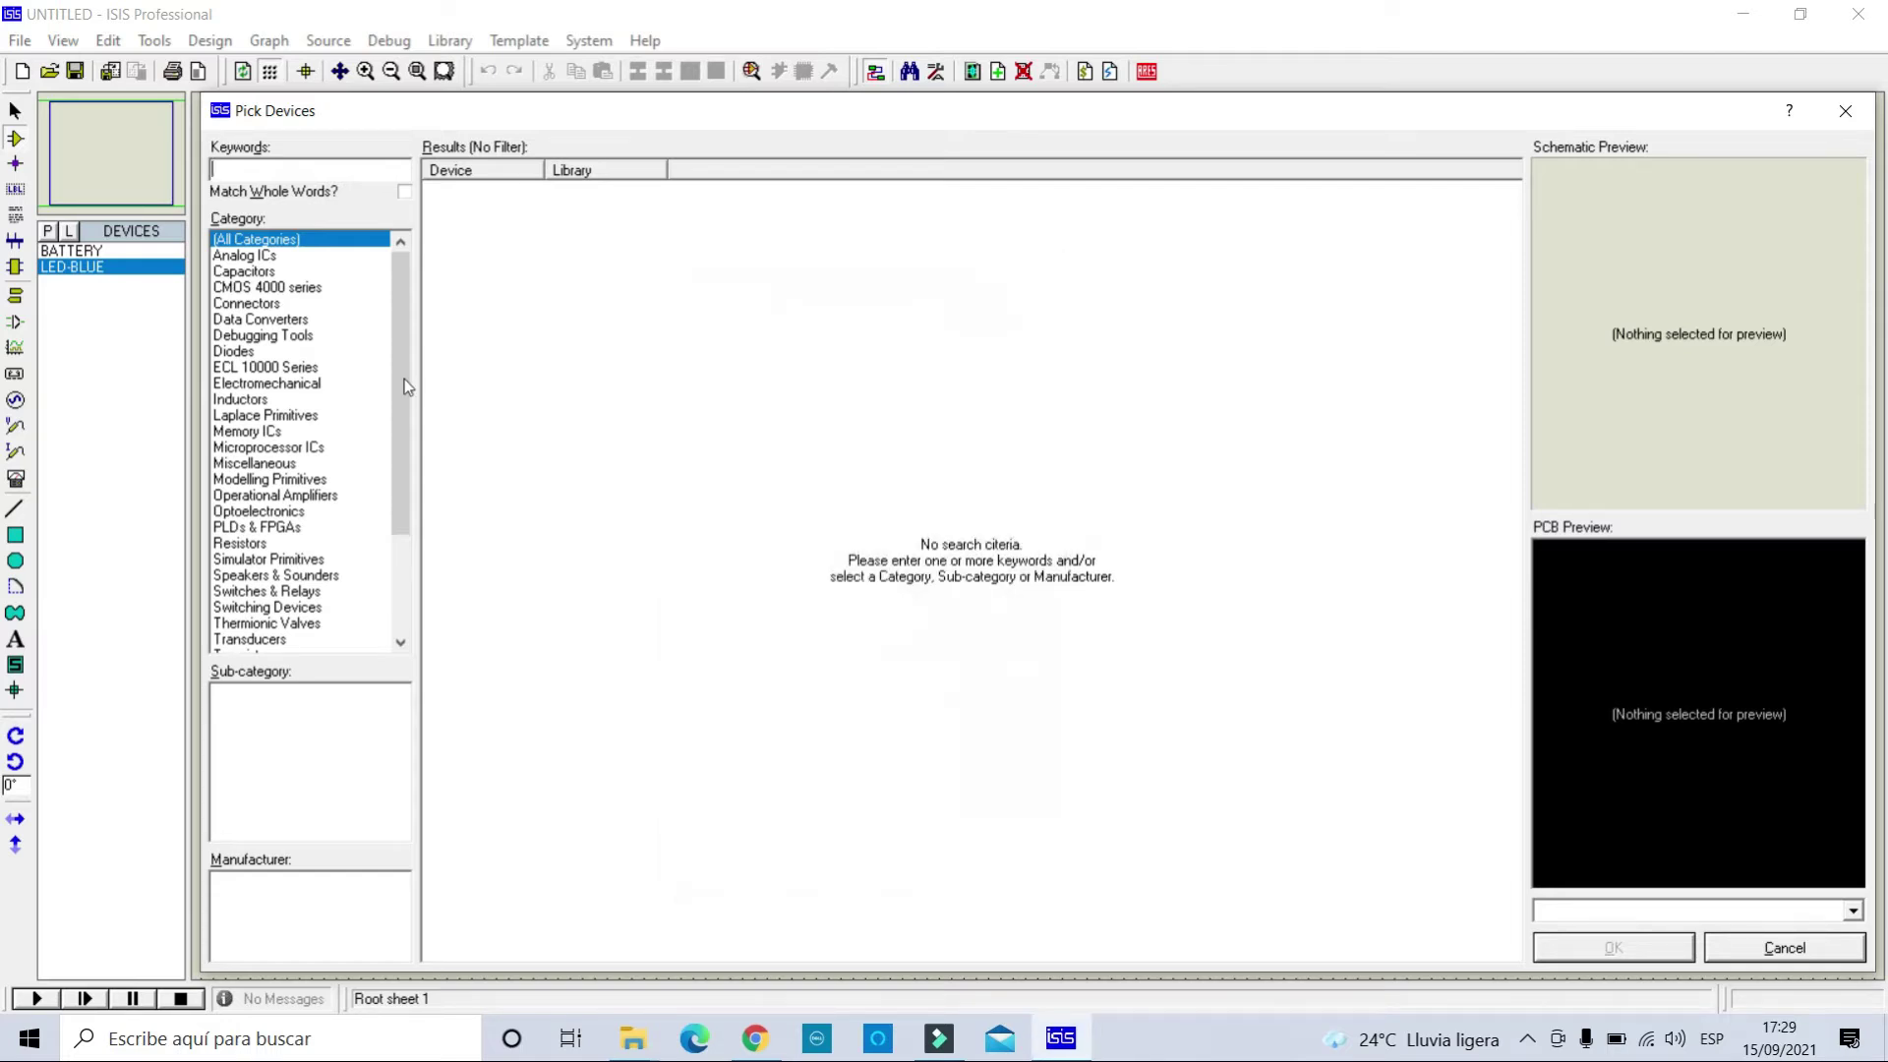
Browse the 0.6W Metal Film sub-category of the Resistors category.
left_click(266, 166)
left_click(241, 544)
left_click(280, 708)
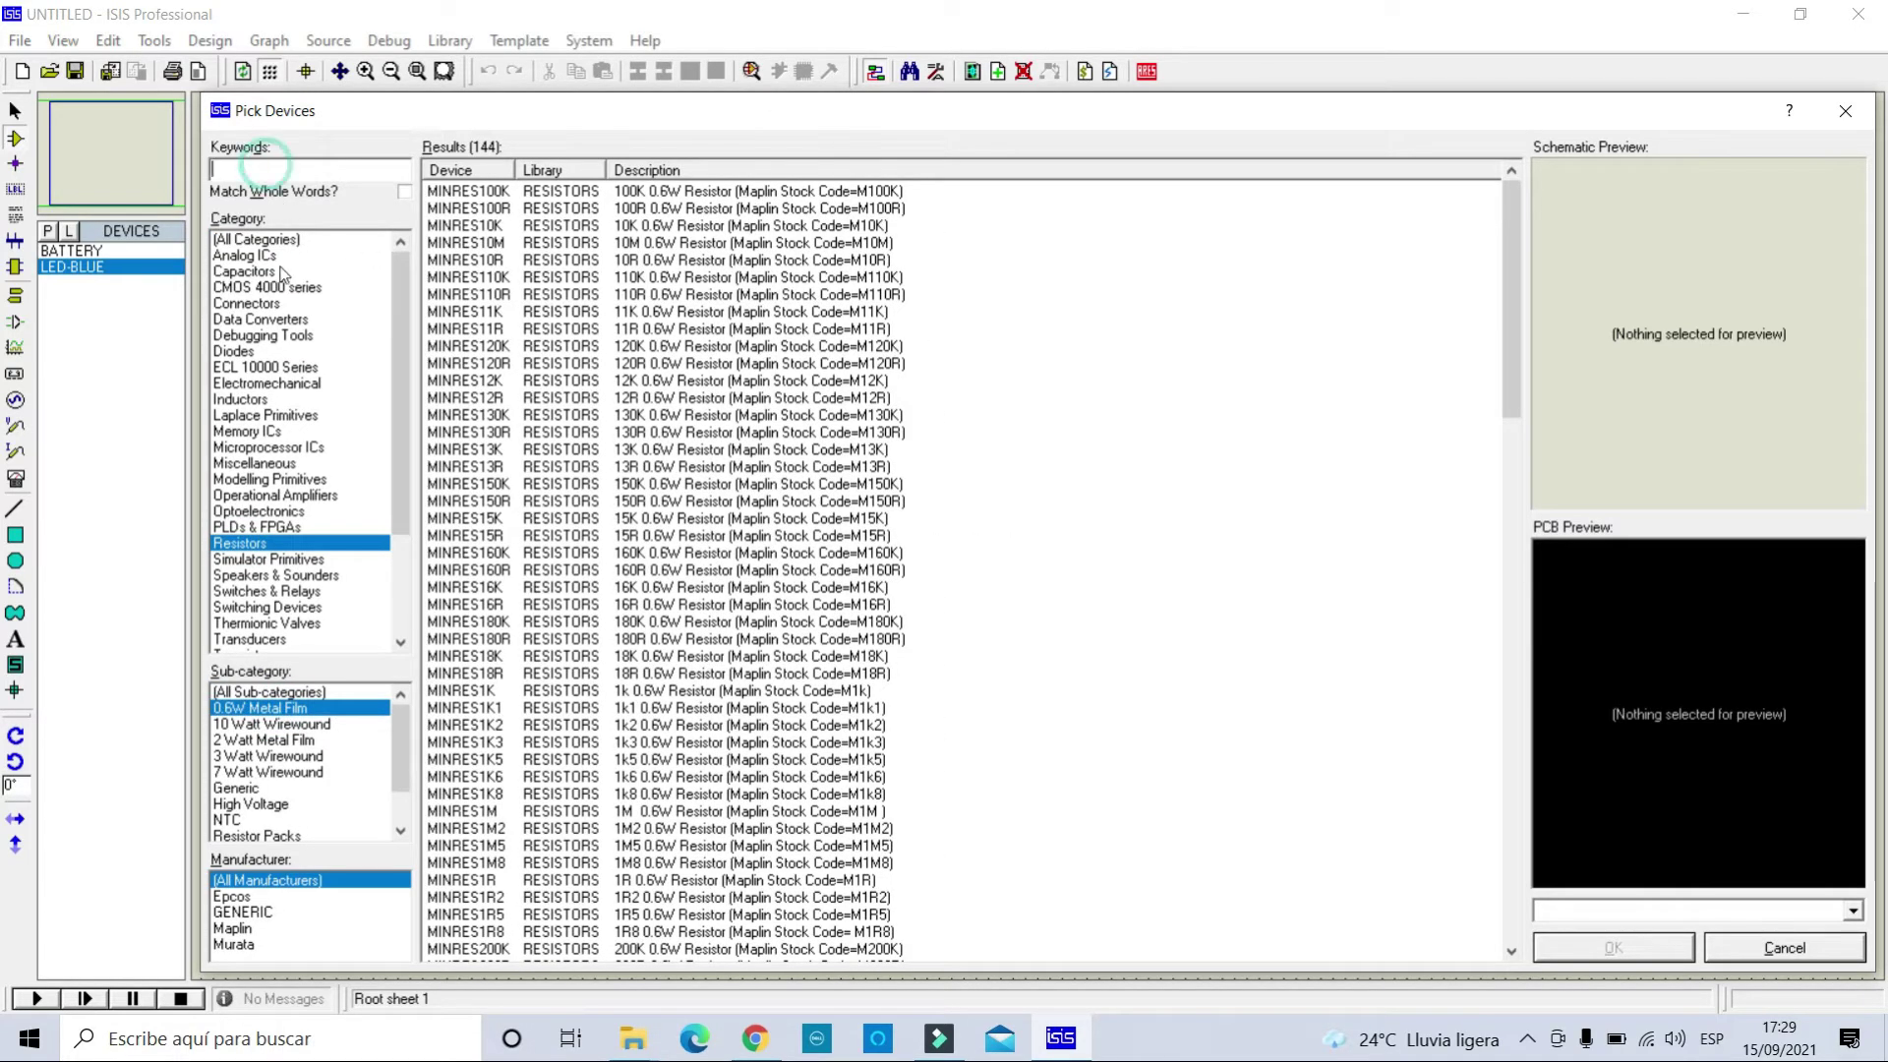
Search all categories for "resis 300" and add the MINRES300R 0.6W resistor to the device list.
left_click(258, 239)
left_click(268, 168)
type("resis 300")
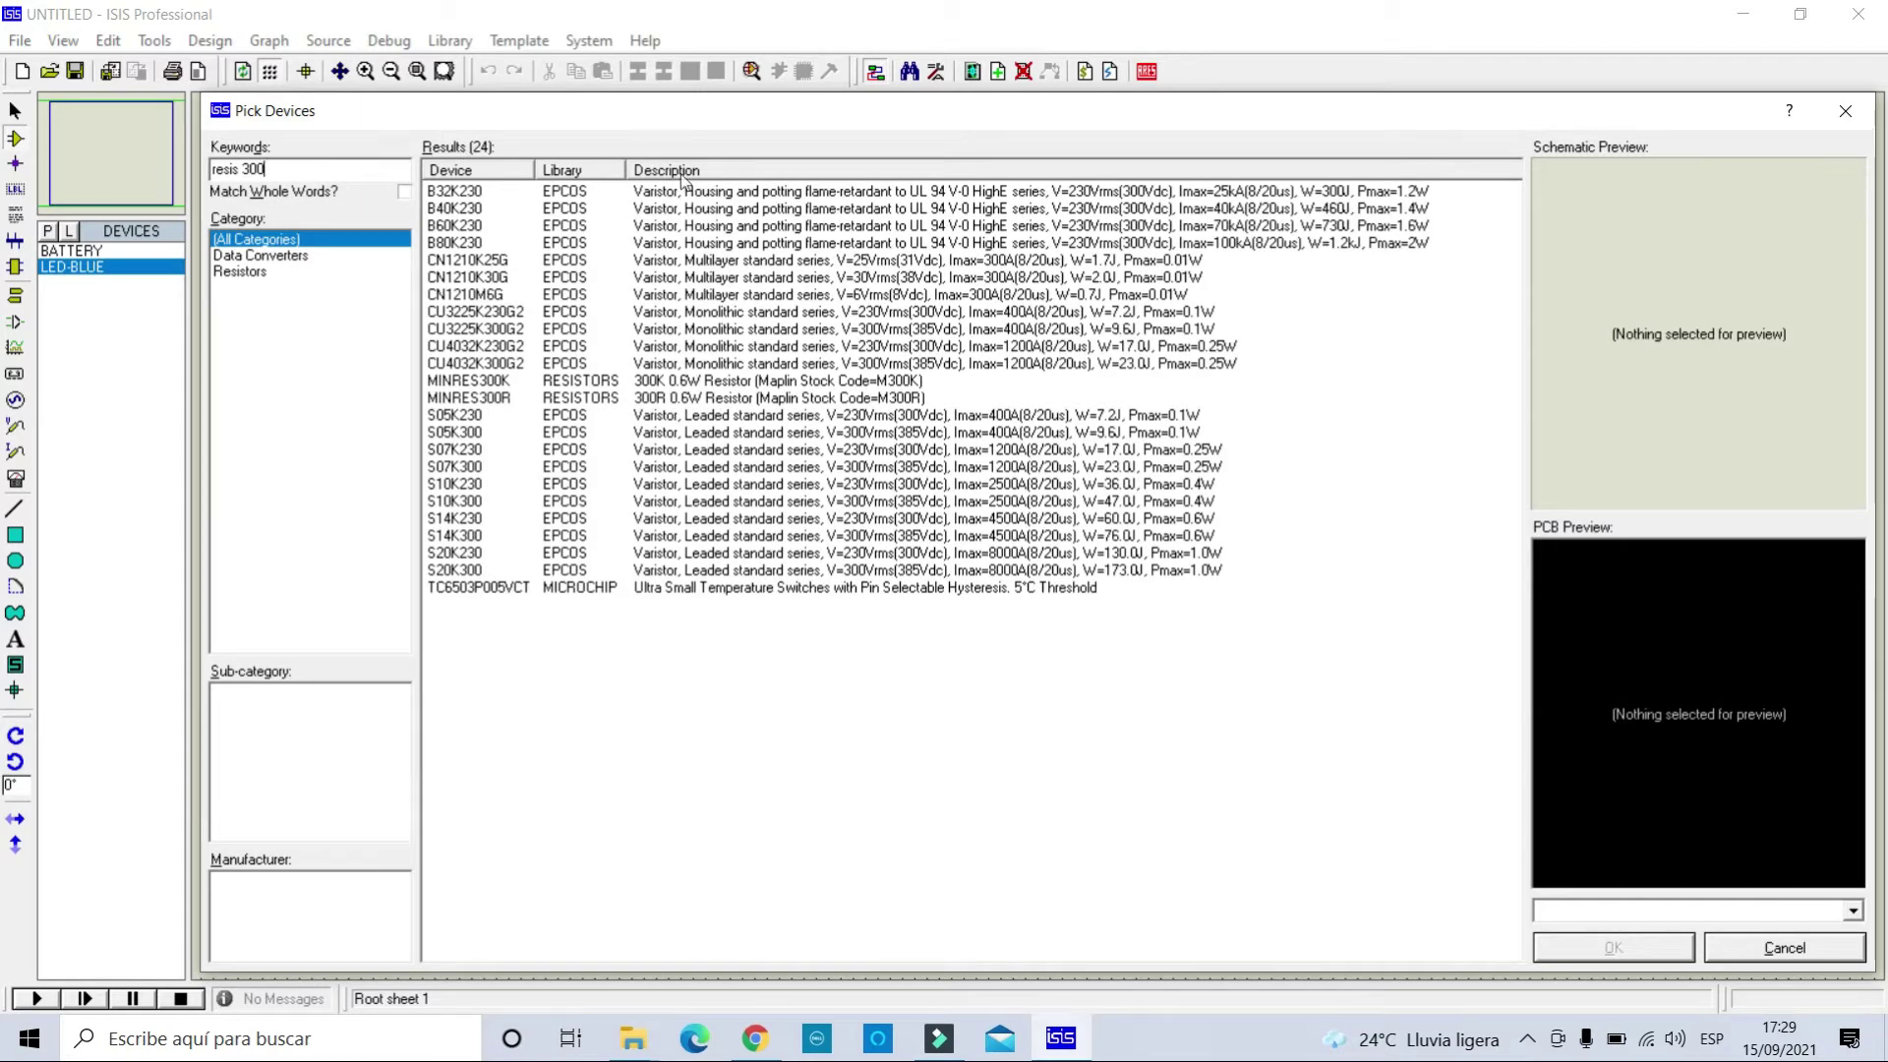
left_click(483, 384)
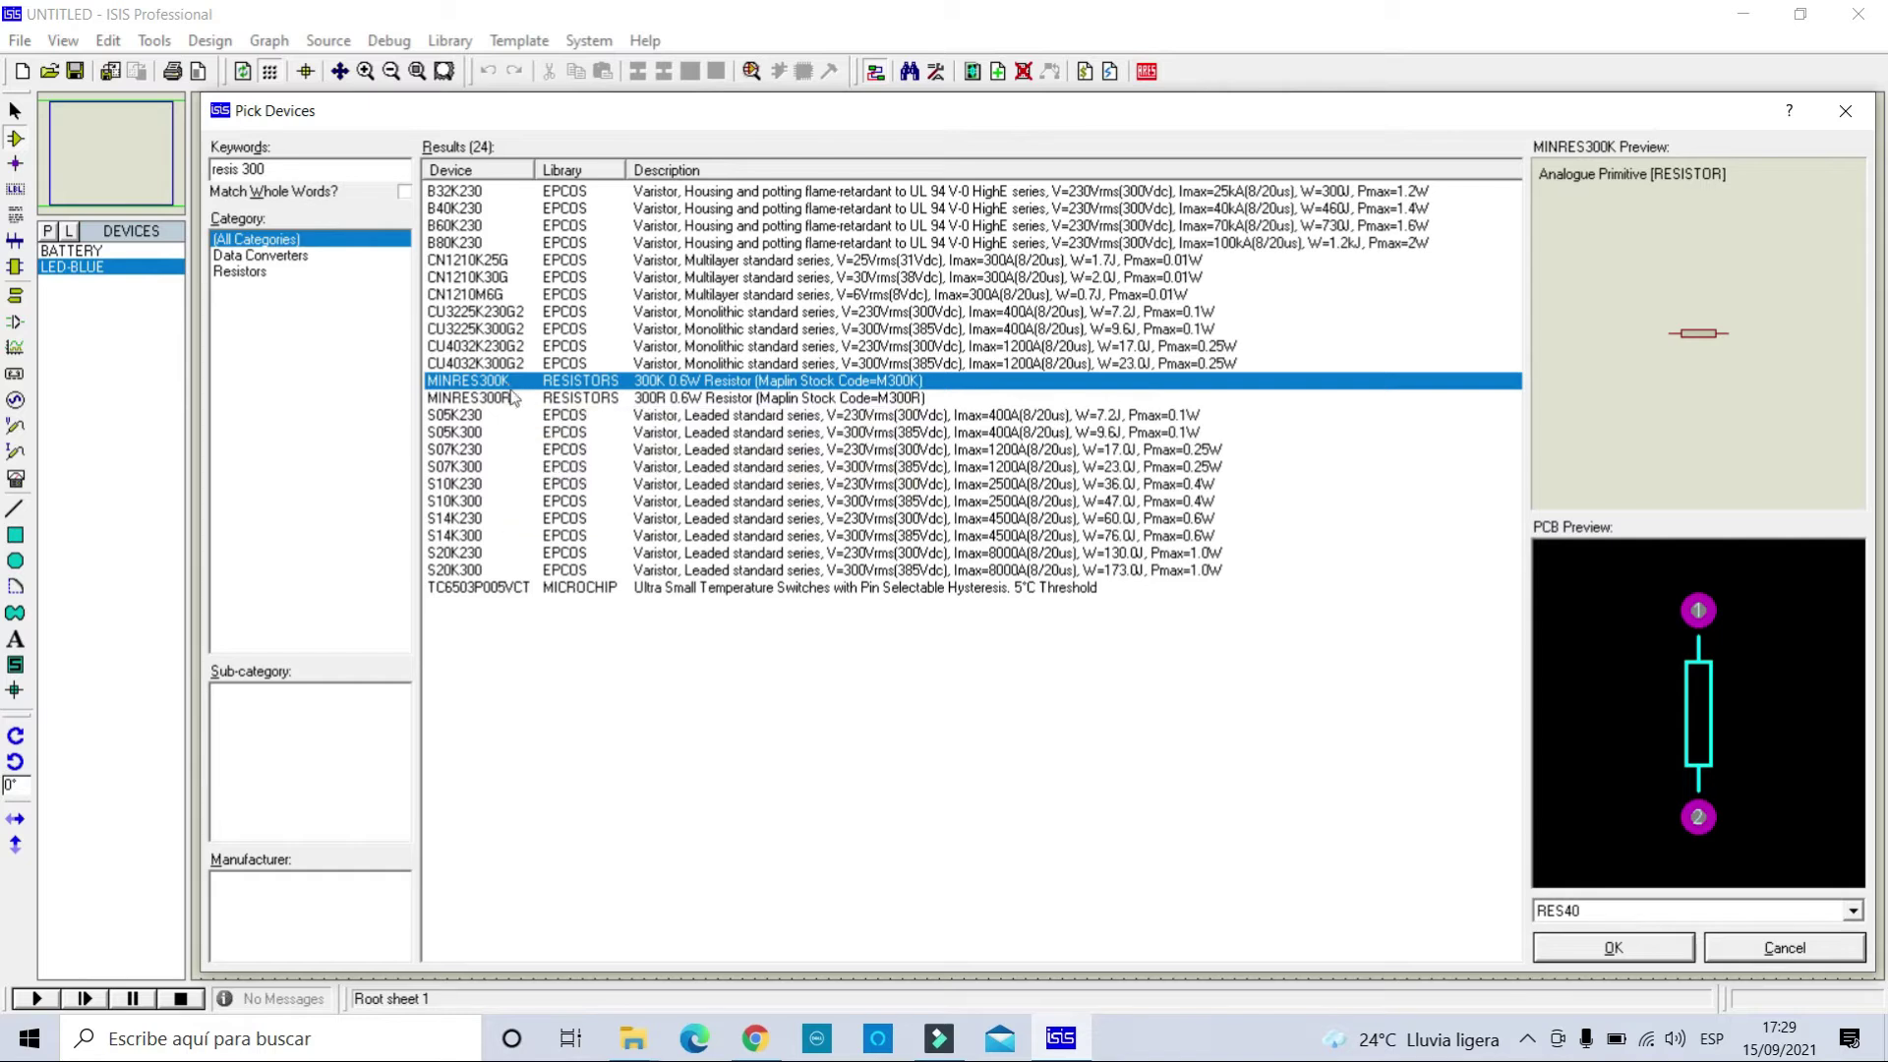
left_click(476, 398)
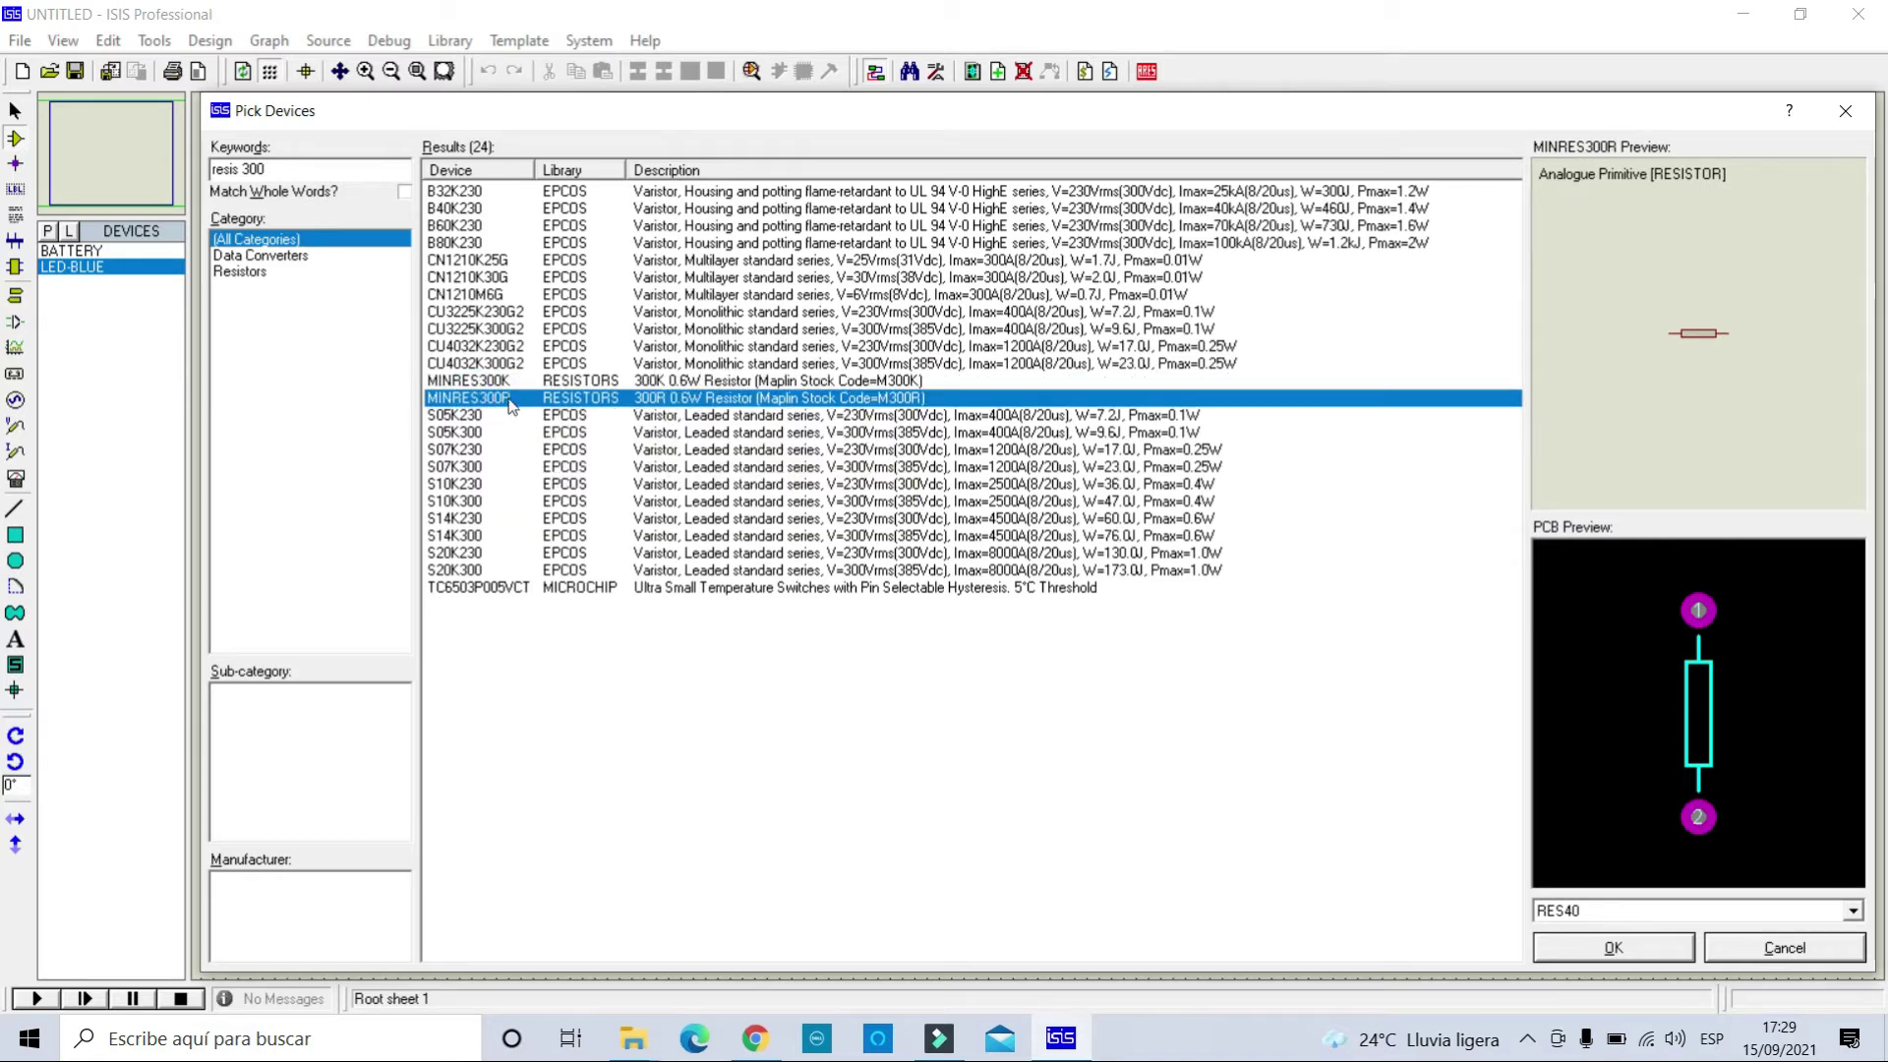
mouse_move(501, 403)
double_click(488, 401)
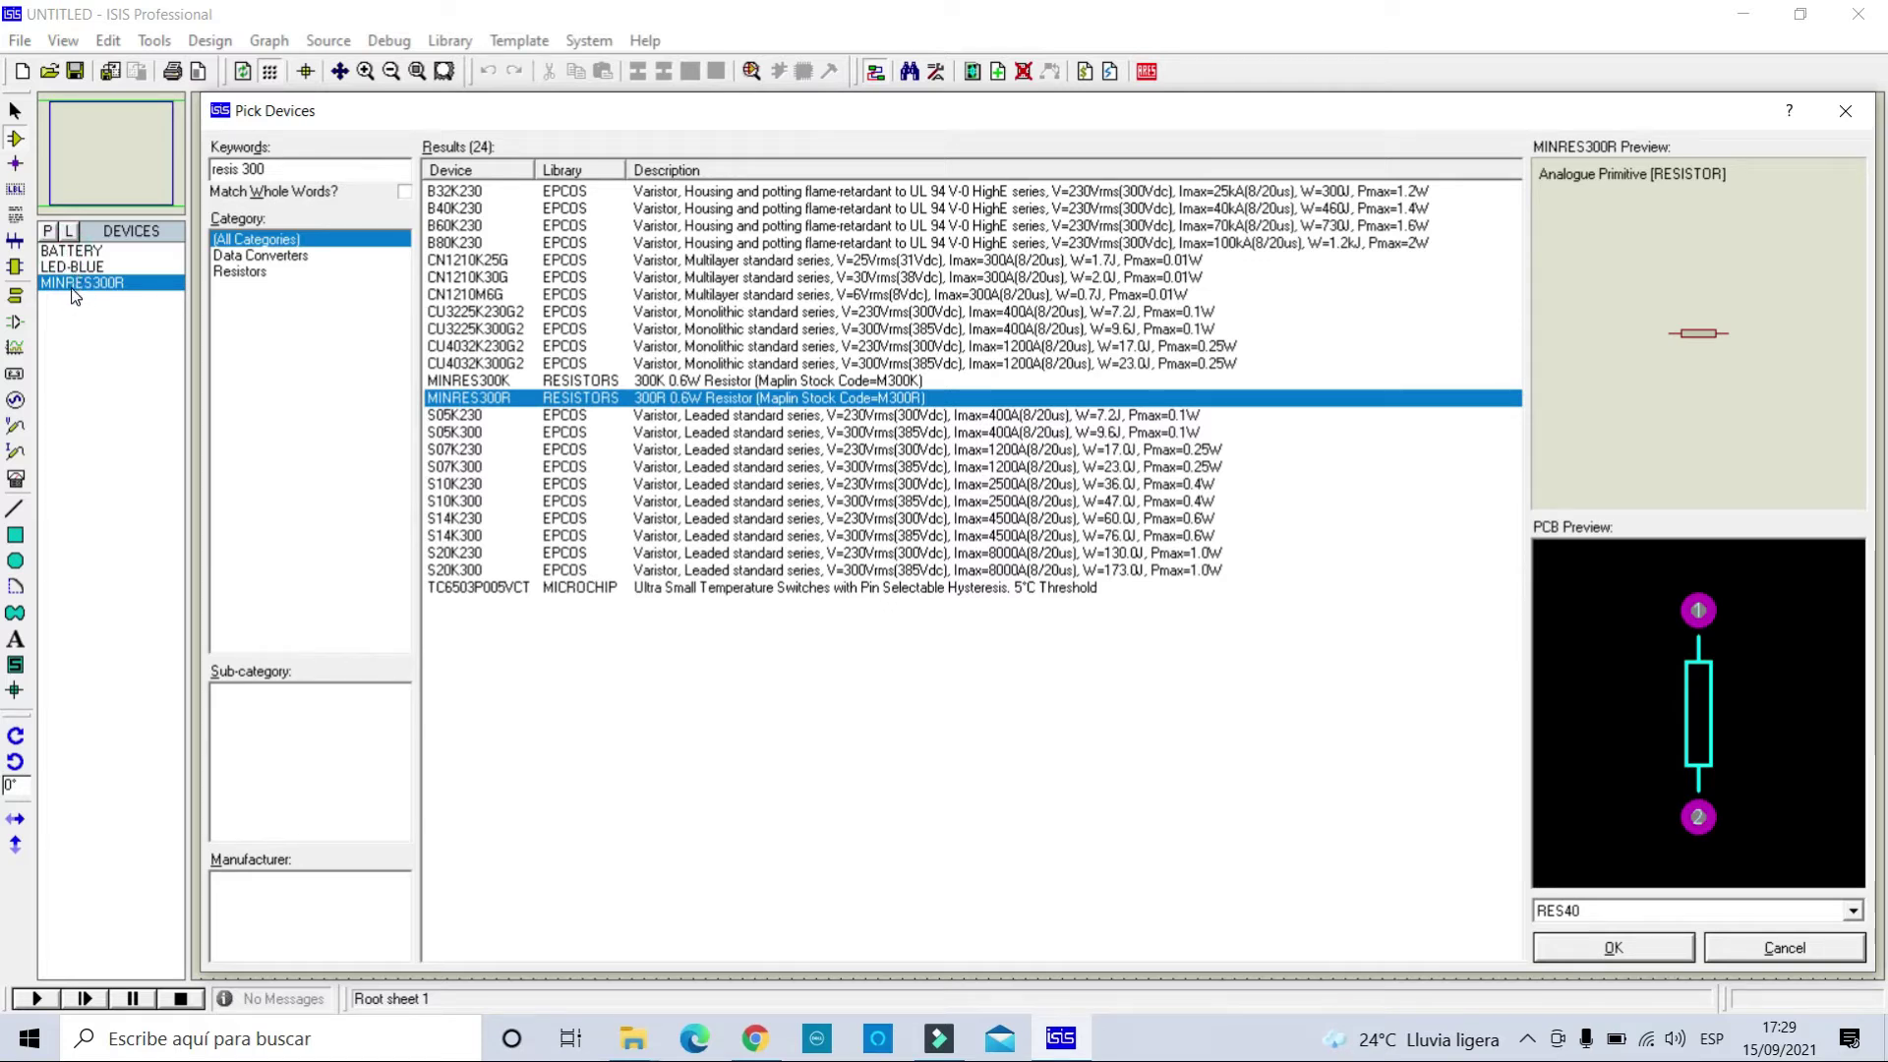
Clear the search keyword and preview the BUTTON device in the Switches & Relays category.
double_click(280, 165)
key("BackSpace")
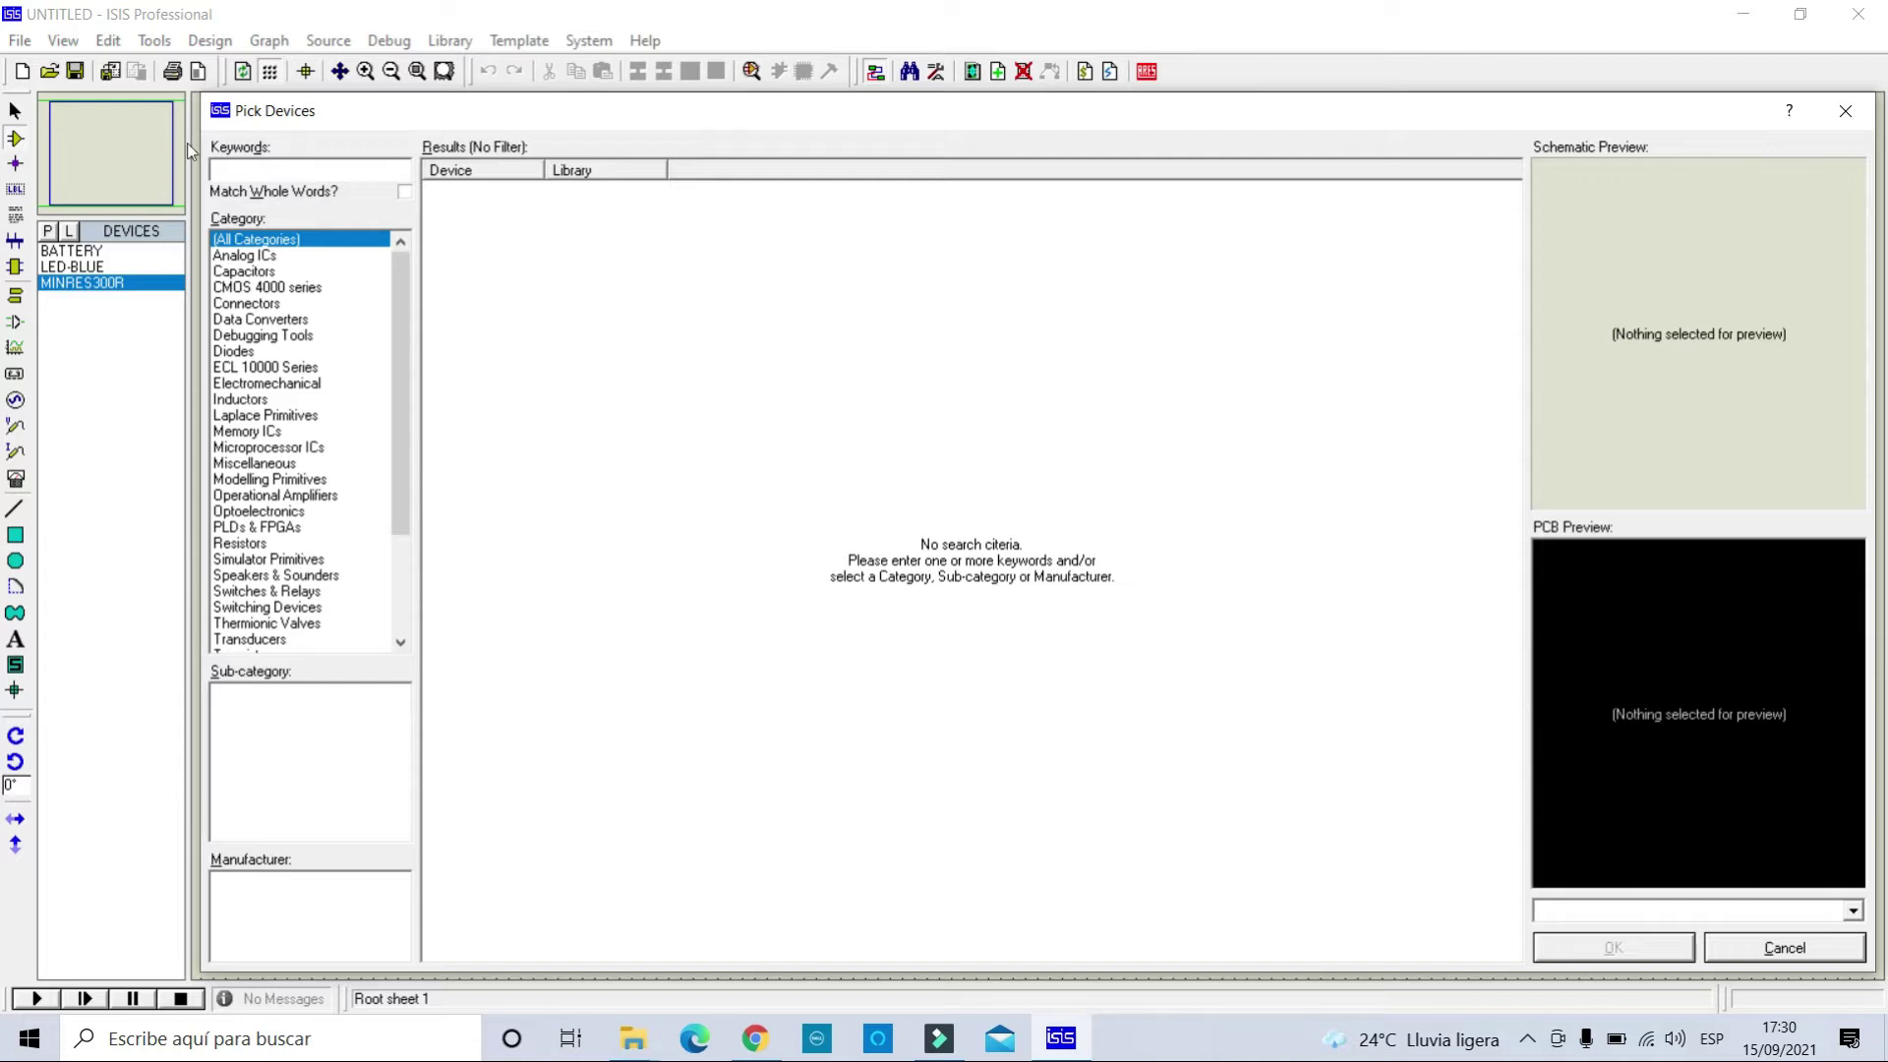
left_click(250, 171)
left_click(261, 174)
left_click(239, 591)
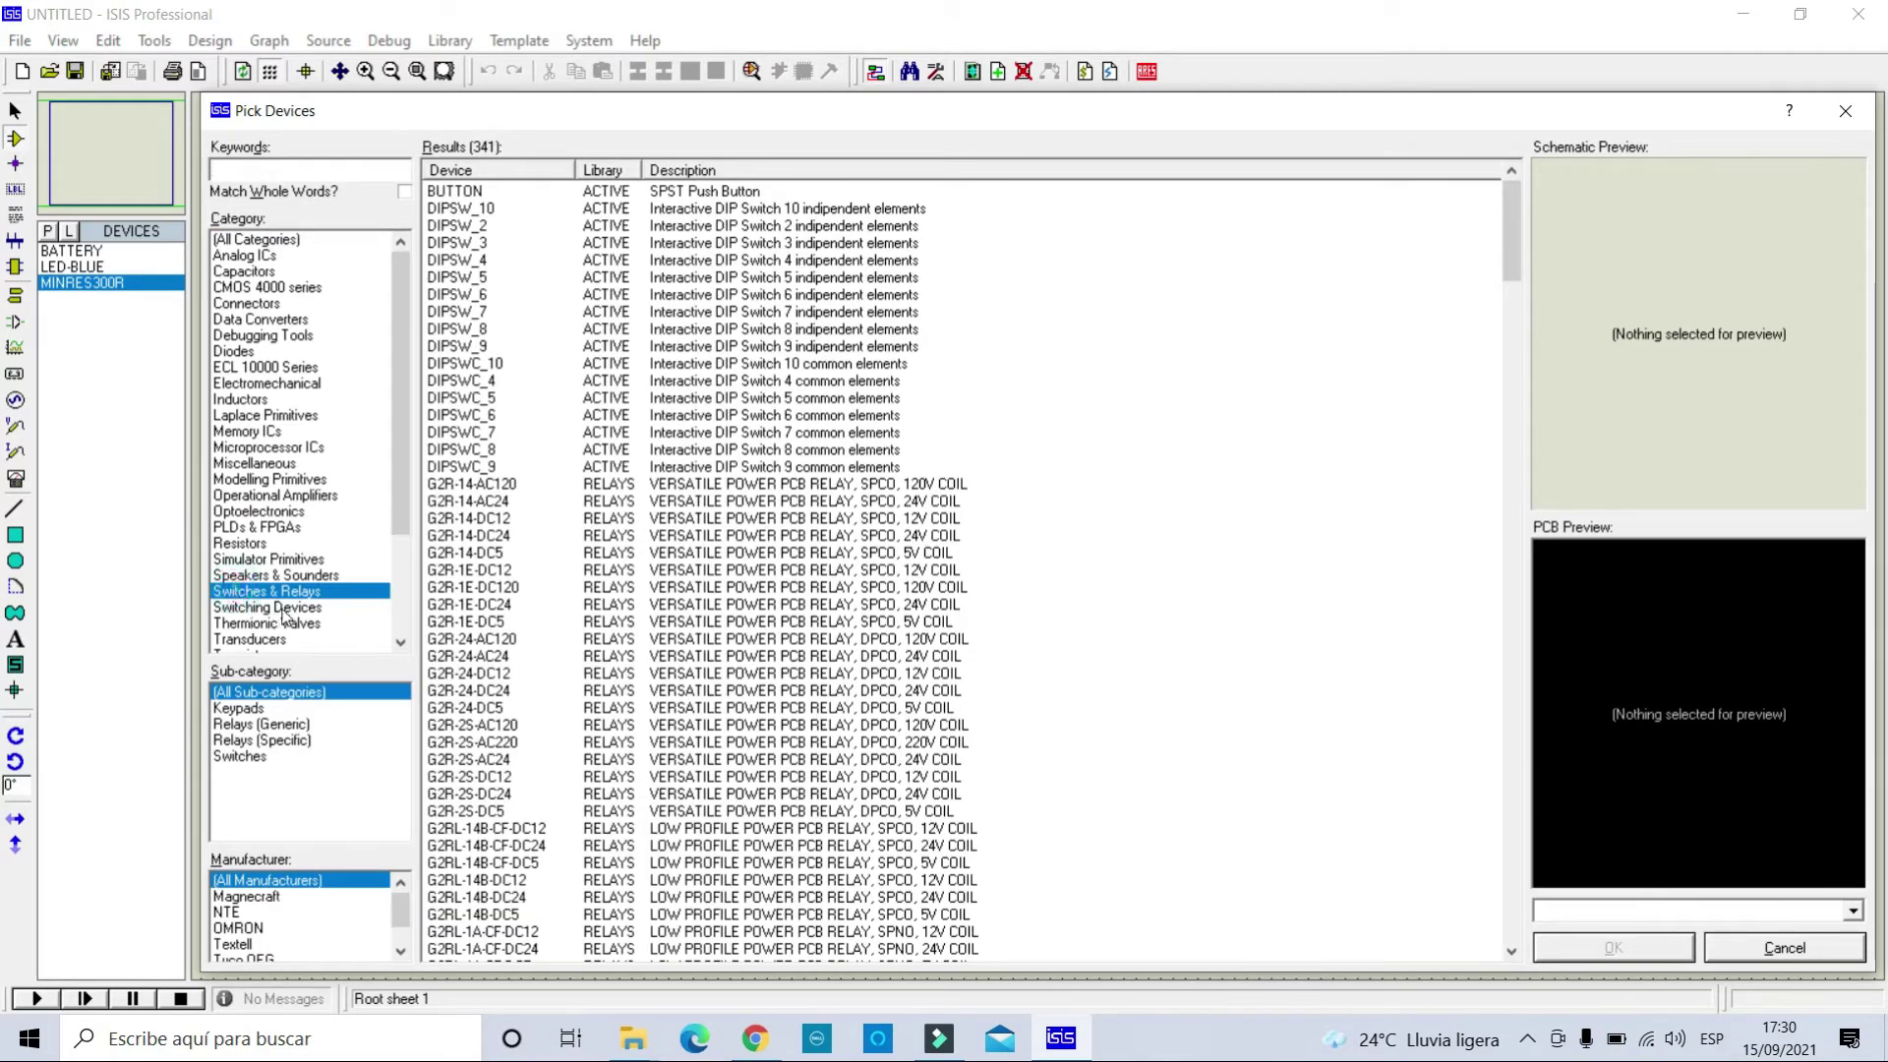
left_click(290, 623)
left_click(314, 594)
left_click(462, 194)
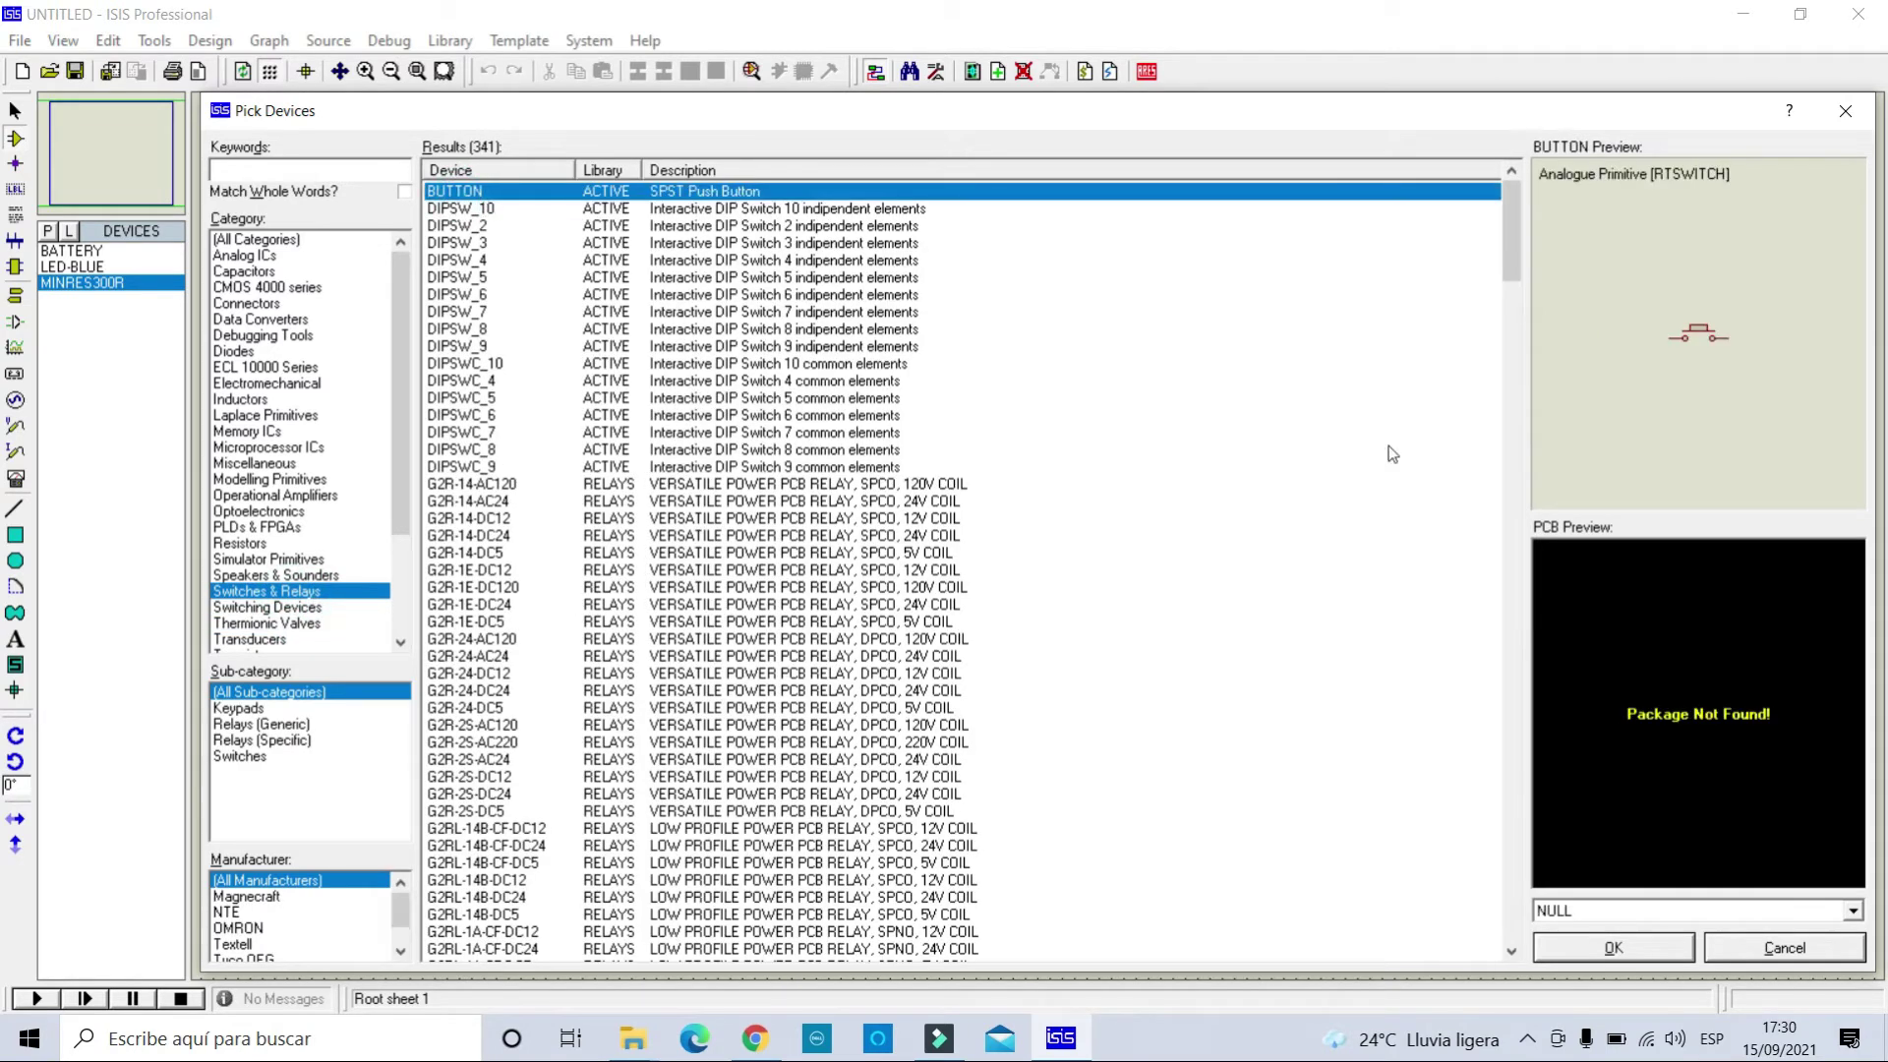
Add the latched interactive SPST device SWITCH from the ACTIVE library to the device list and close the device picker.
scroll(732, 641, "down", 12)
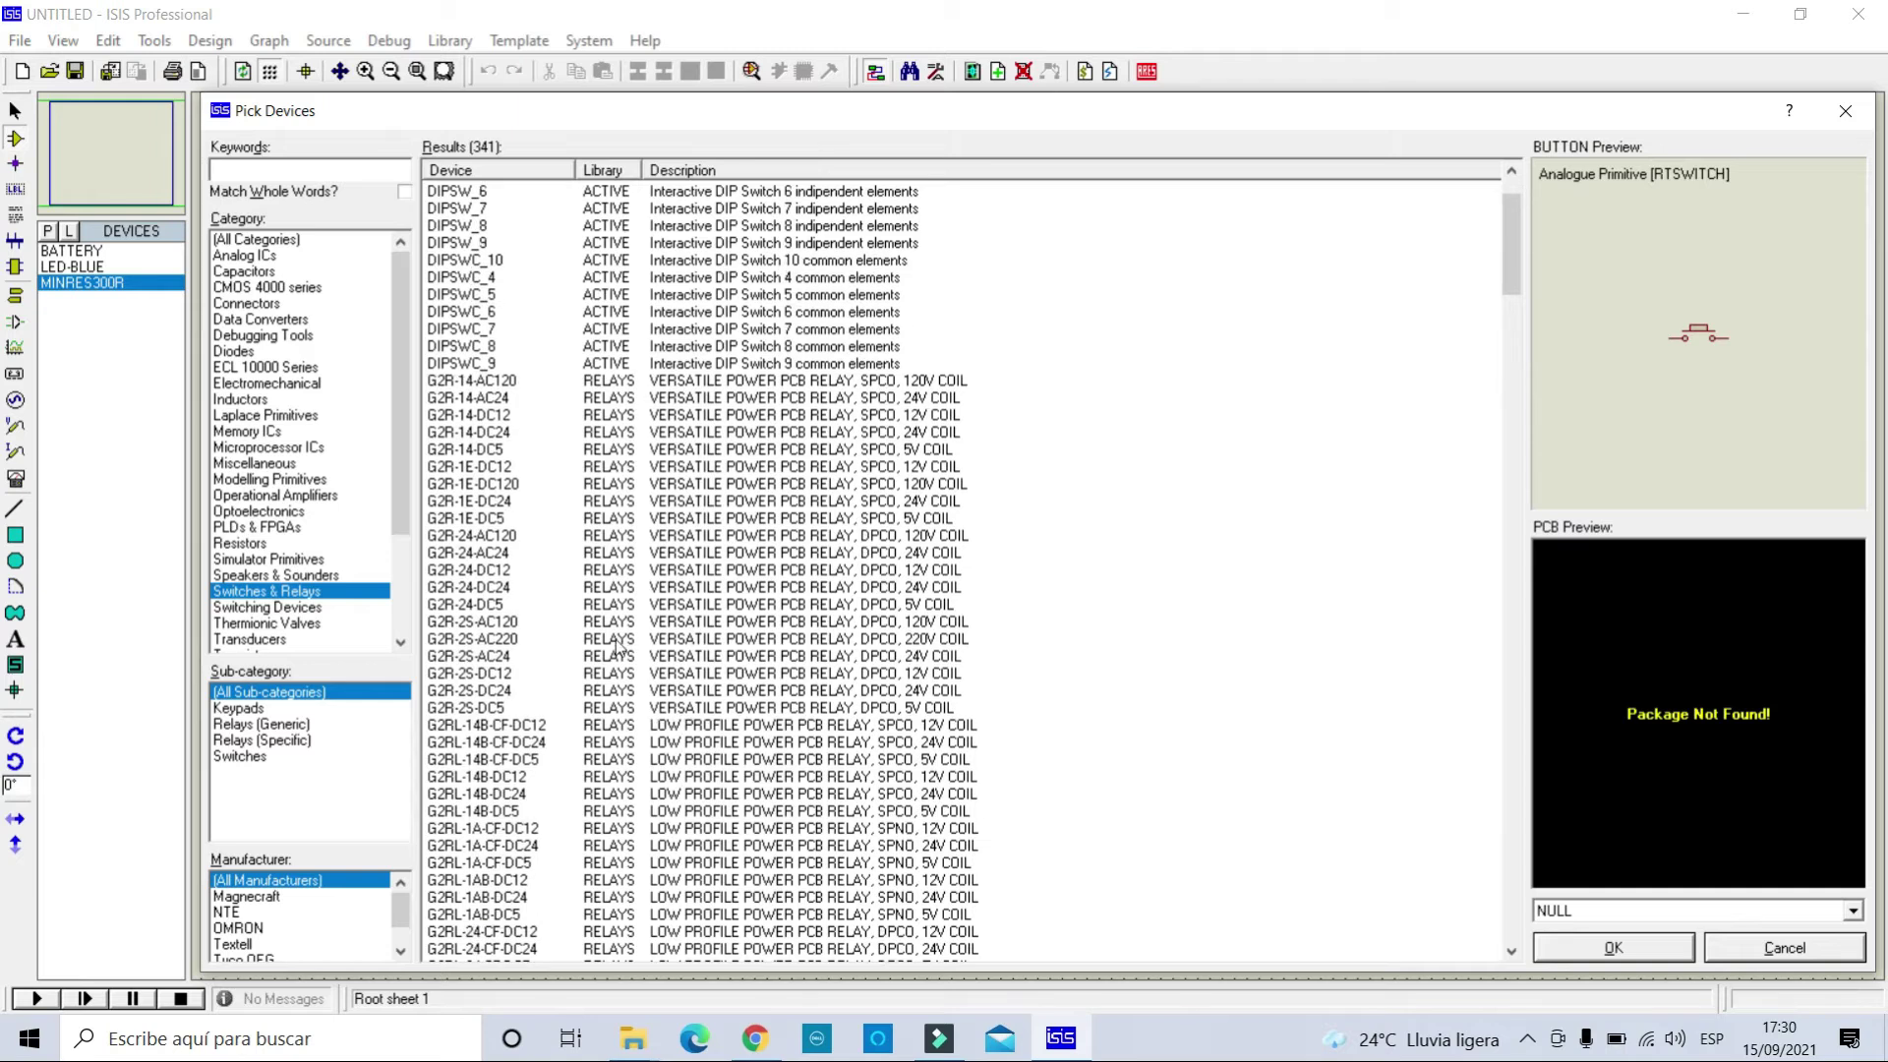
scroll(605, 649, "down", 20)
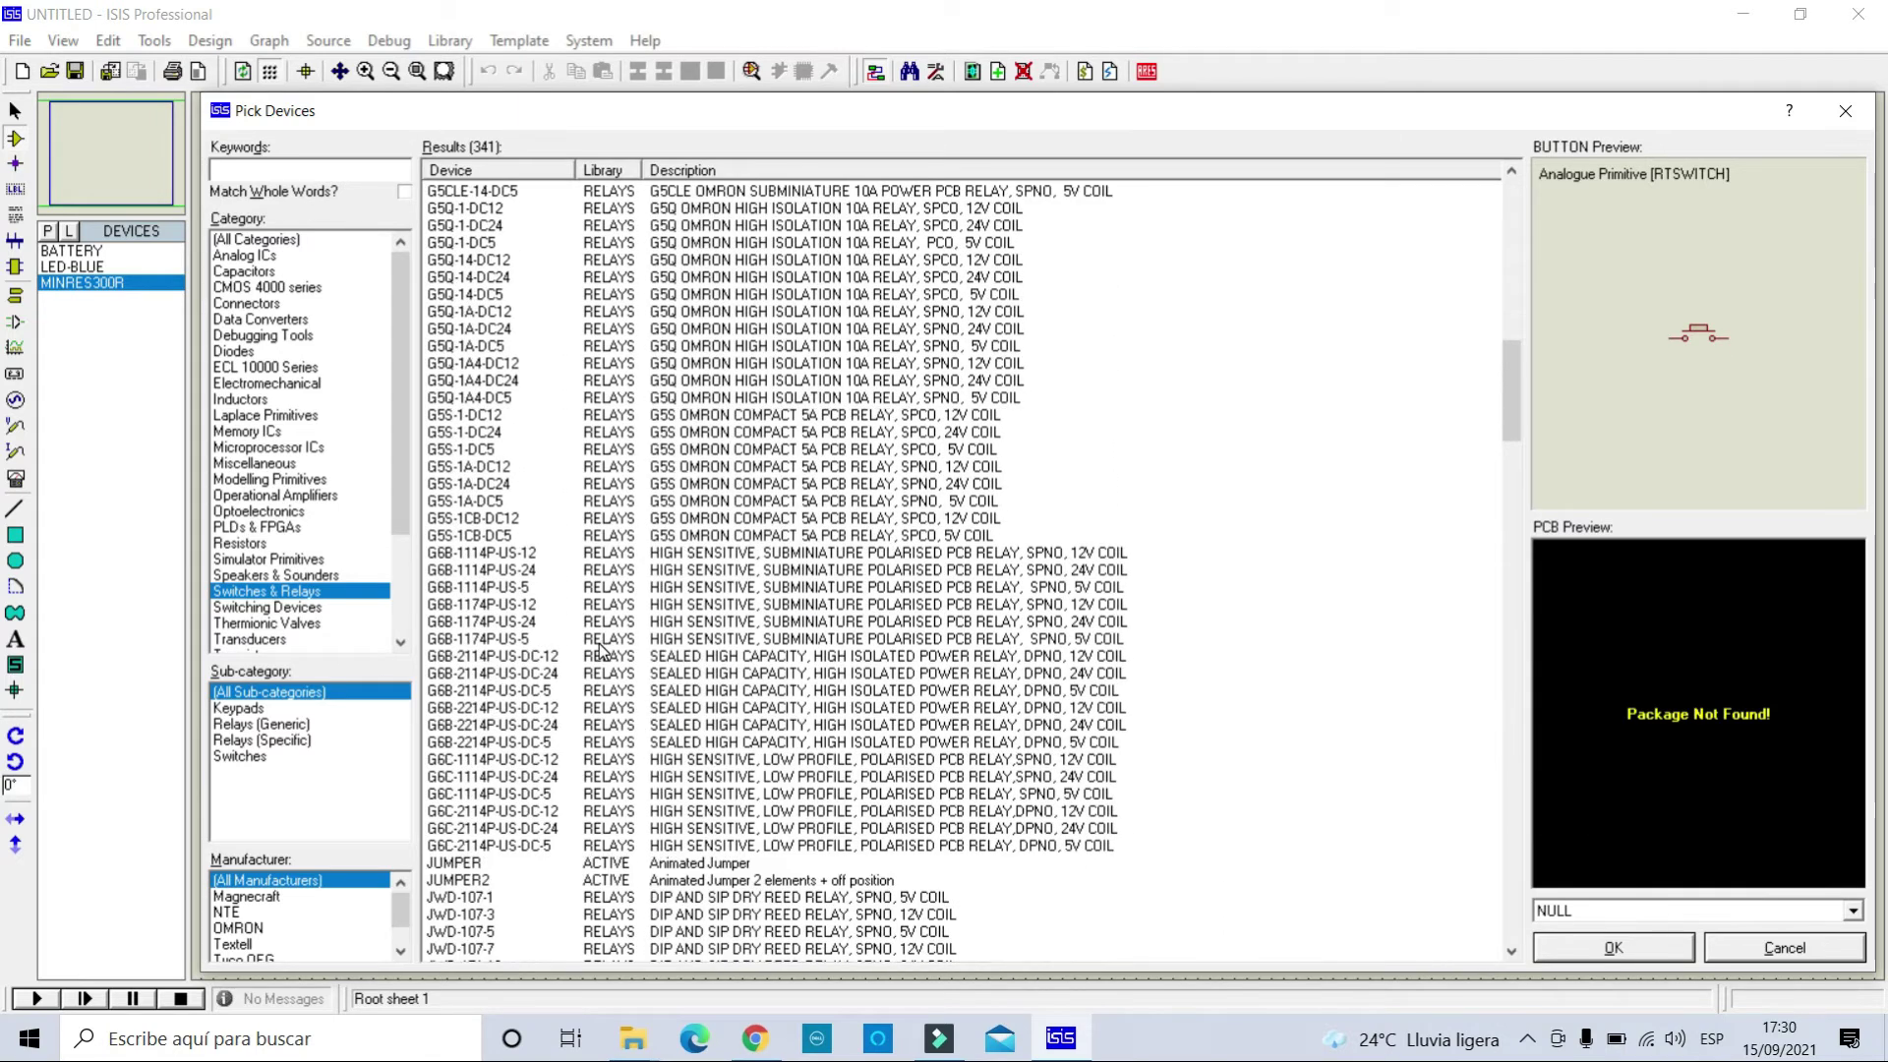
scroll(600, 655, "down", 4)
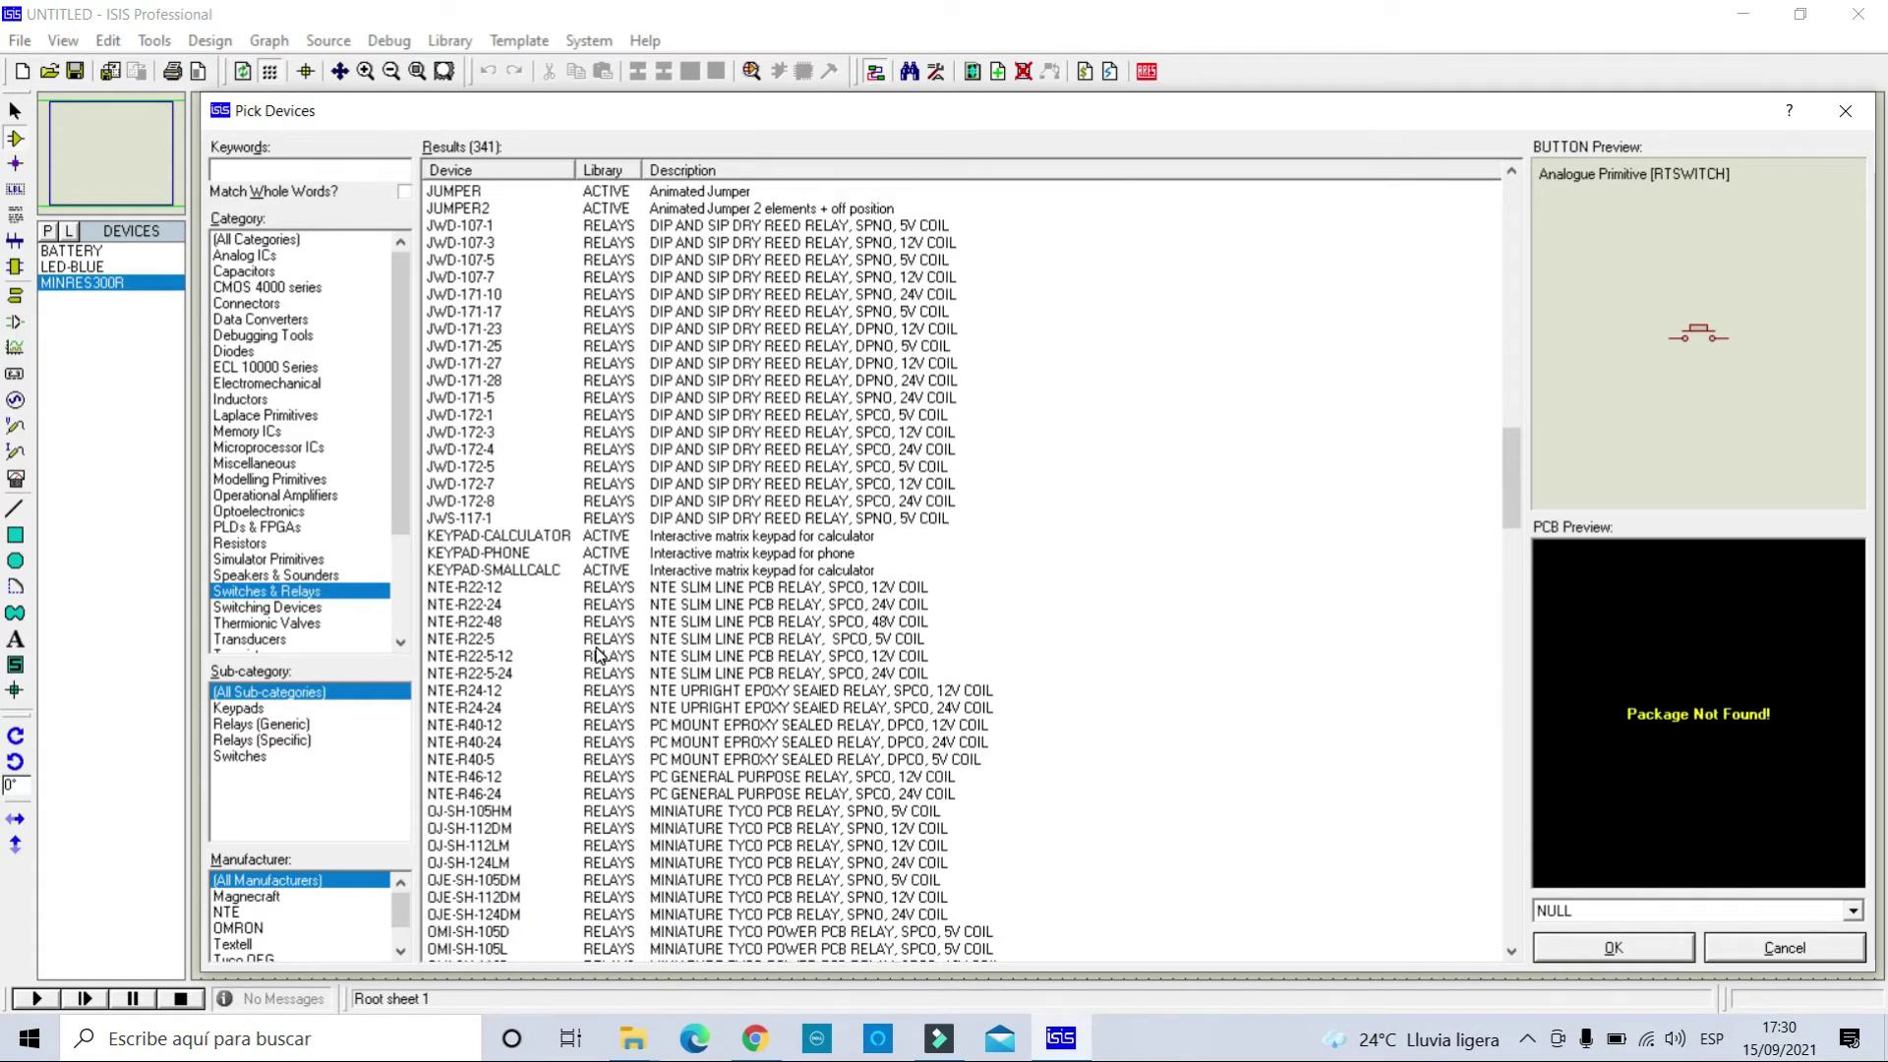
scroll(597, 656, "down", 20)
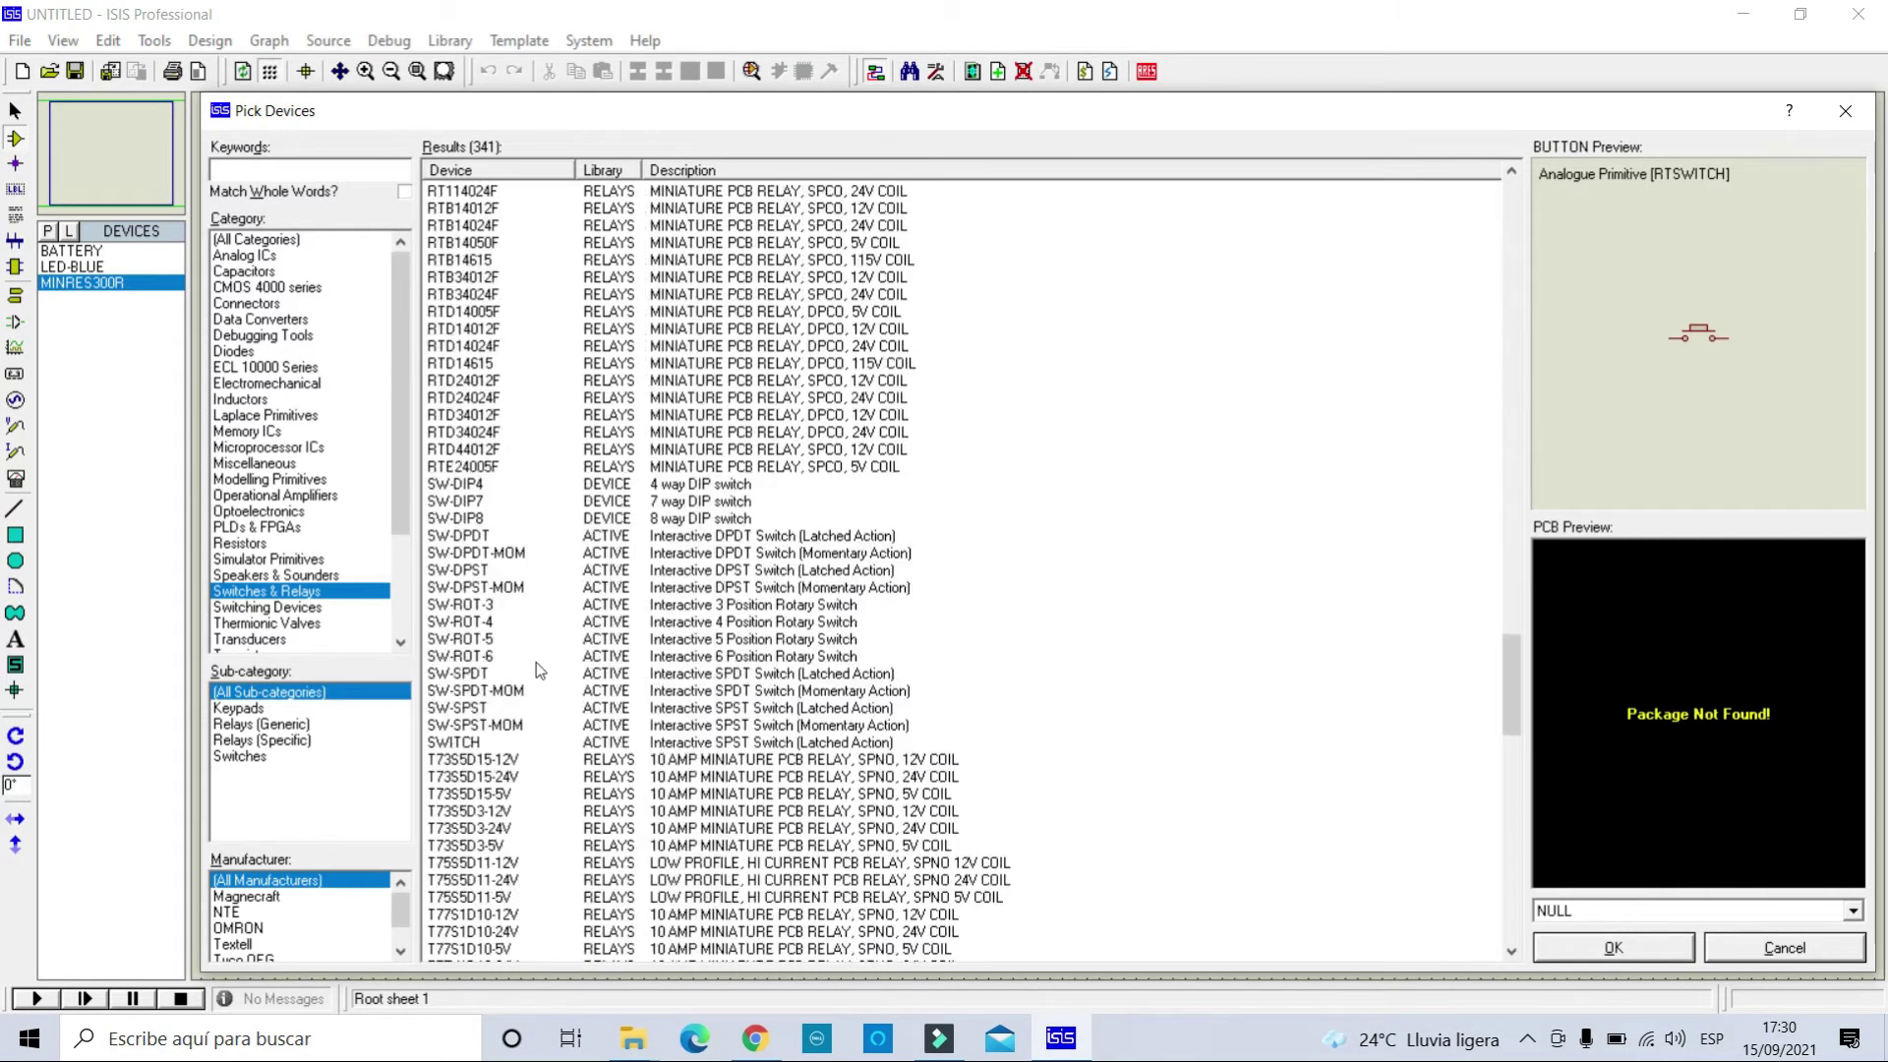
scroll(501, 704, "down", 2)
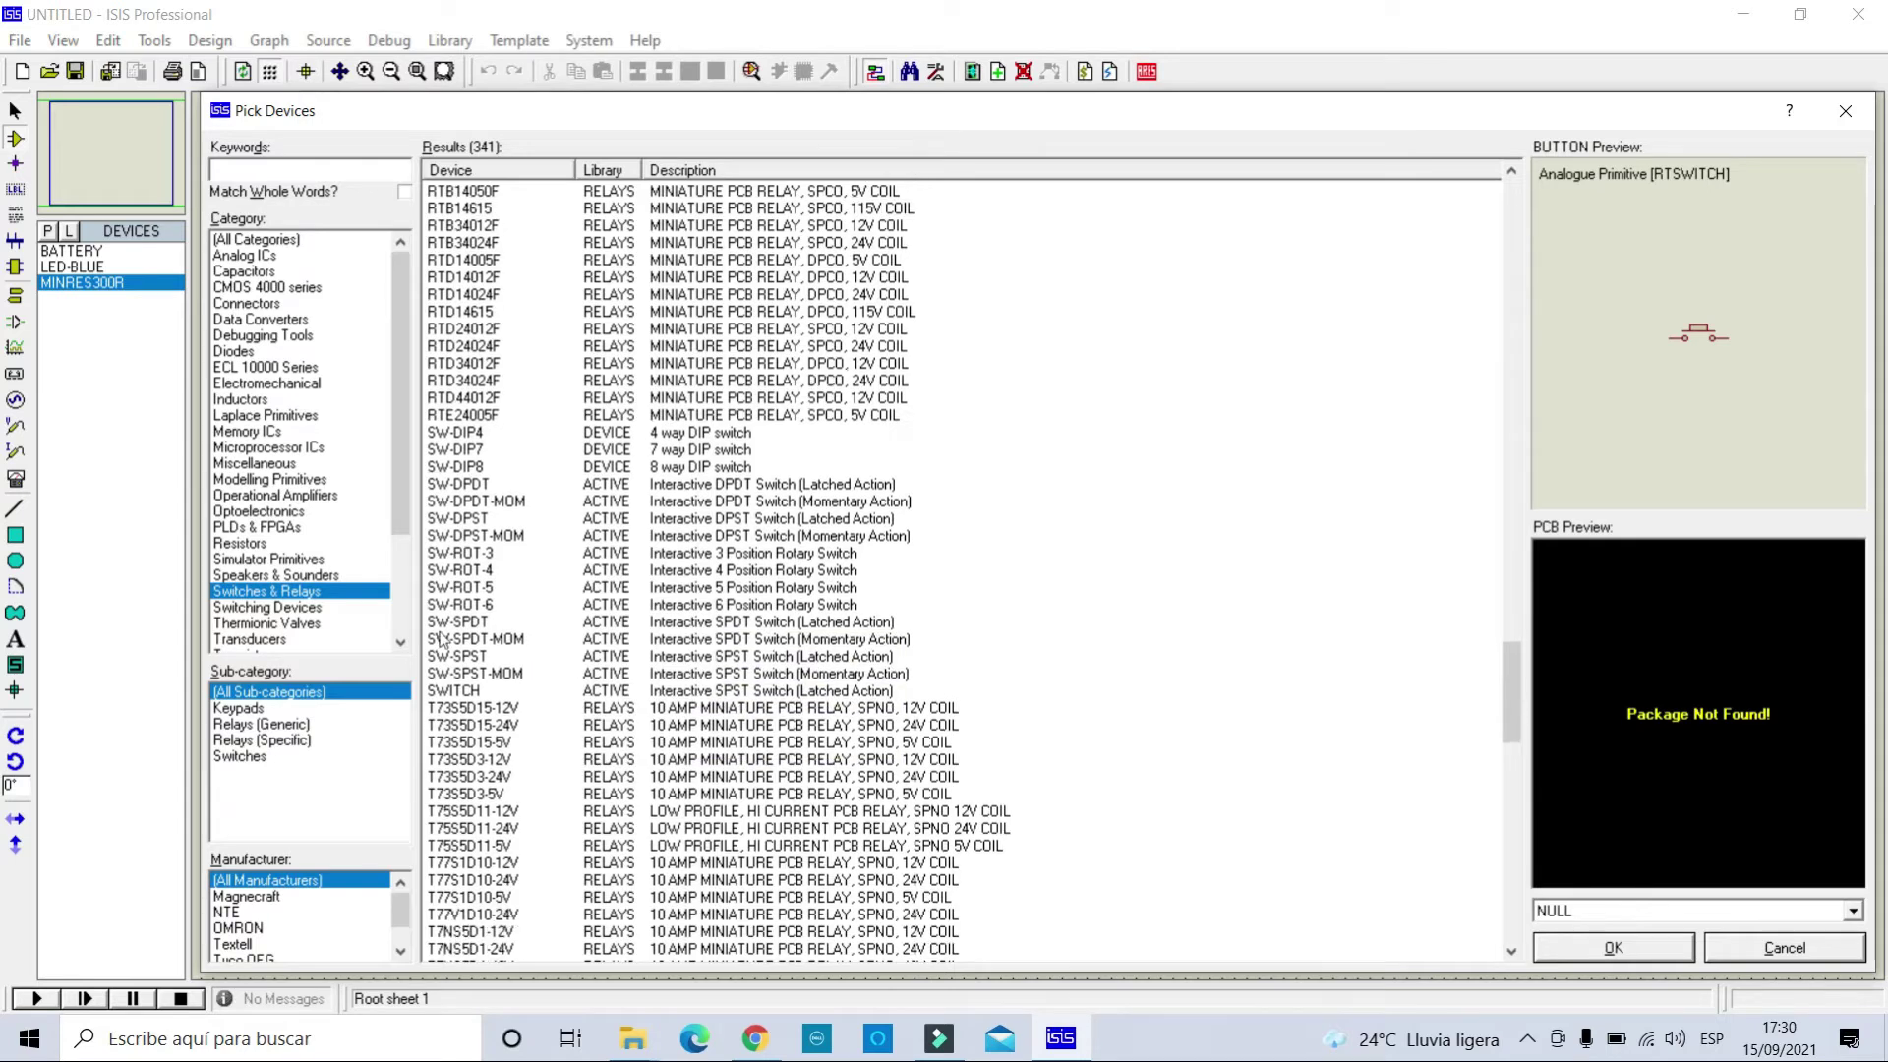
left_click(448, 640)
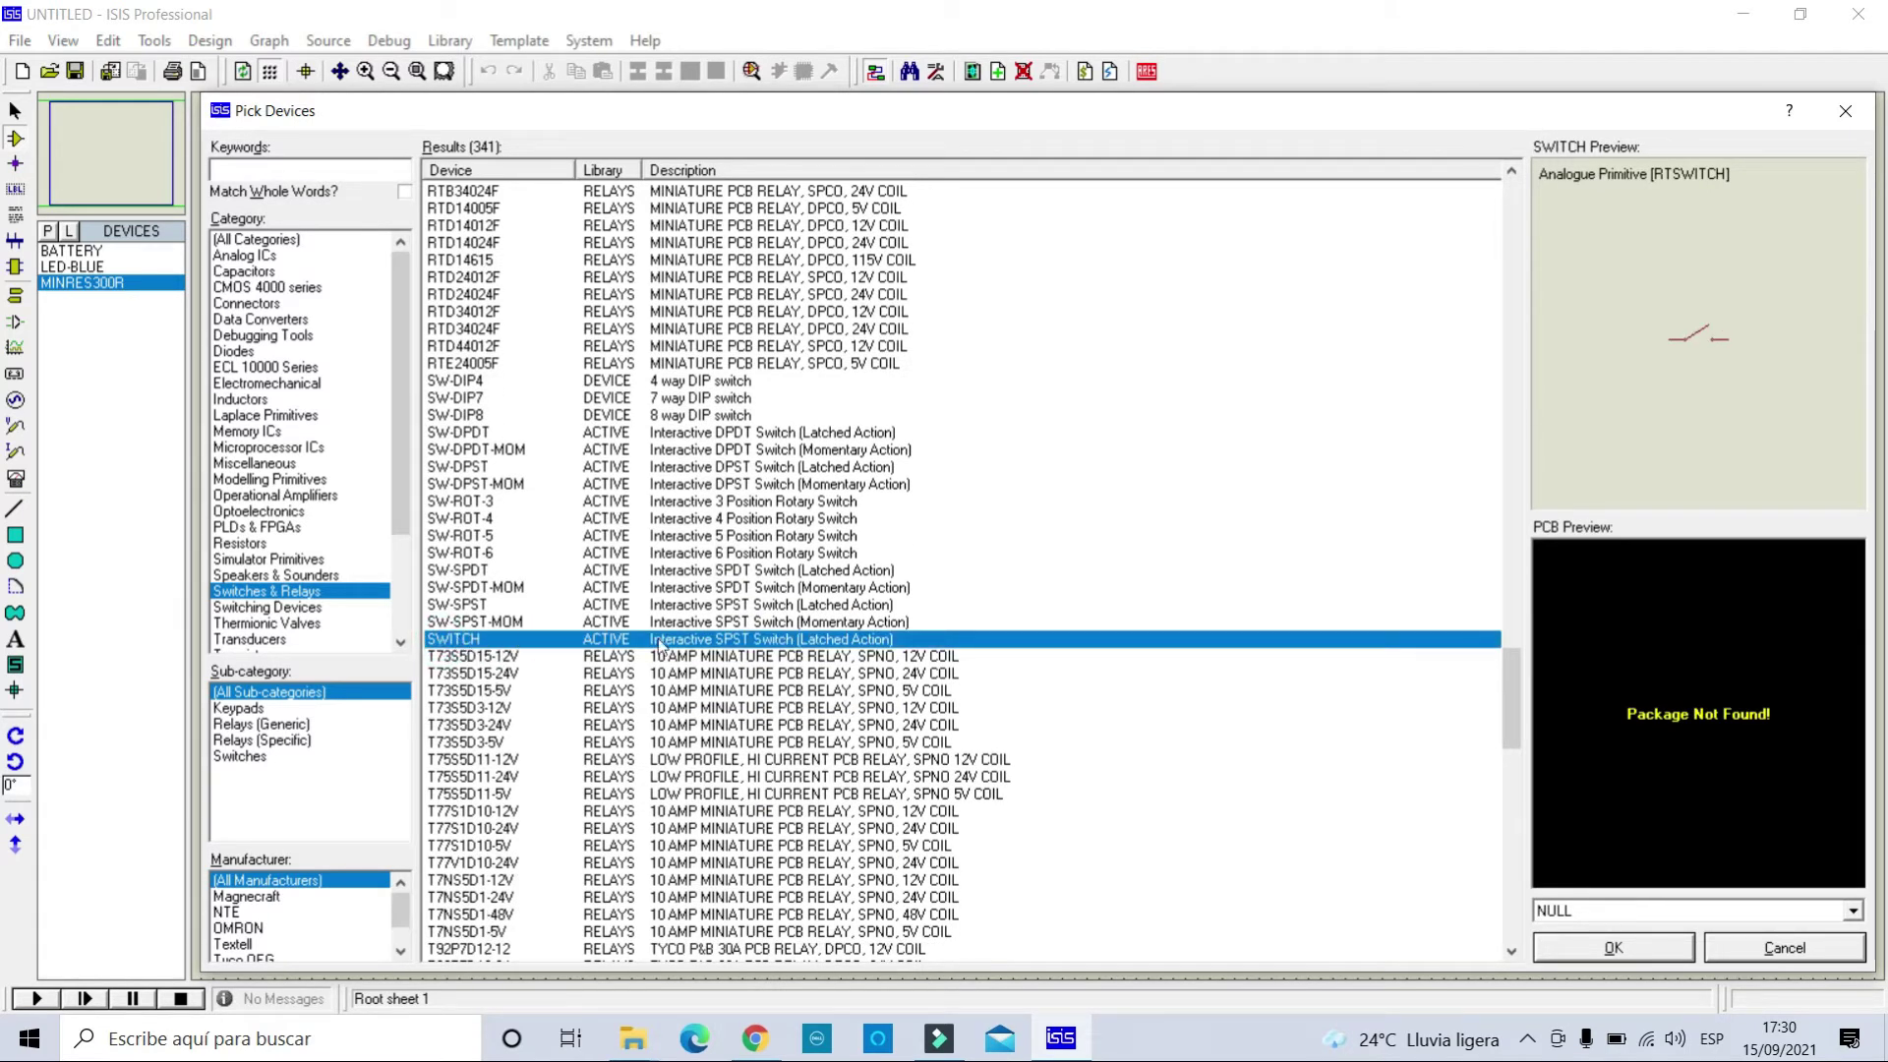
double_click(576, 640)
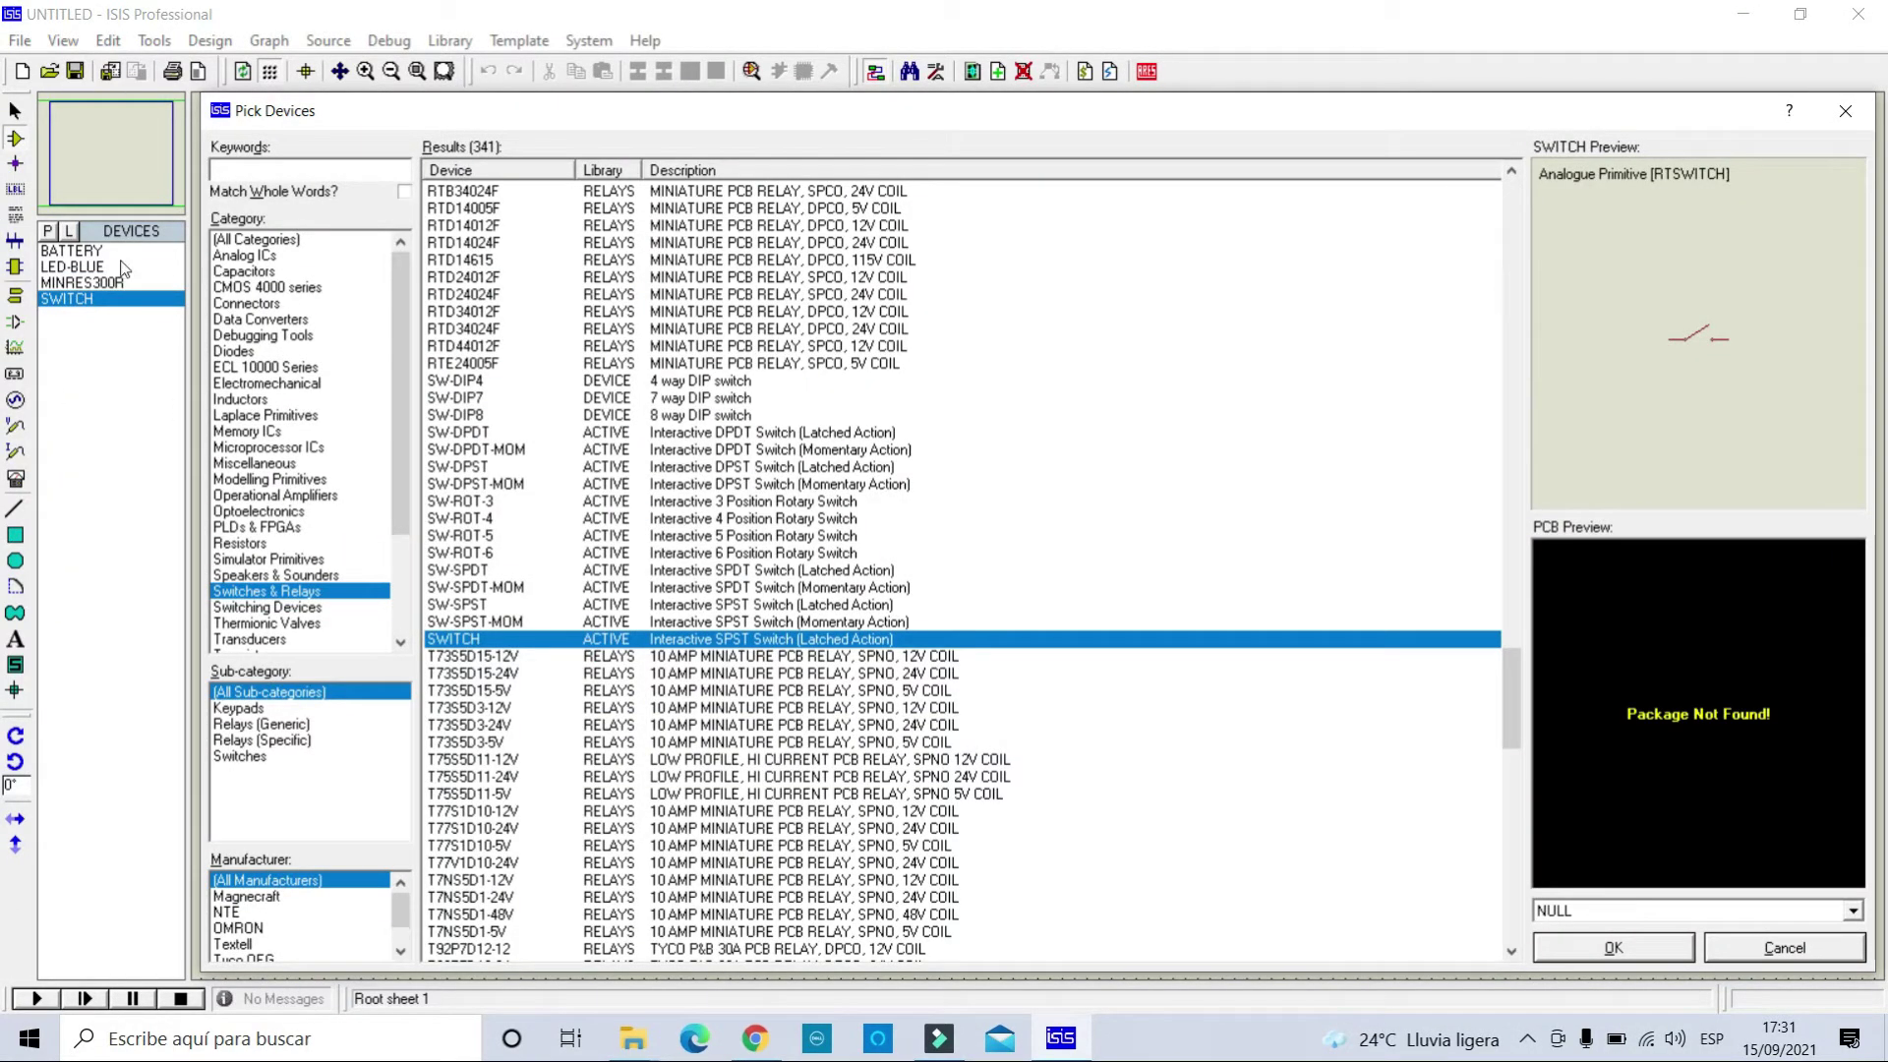
left_click(1845, 110)
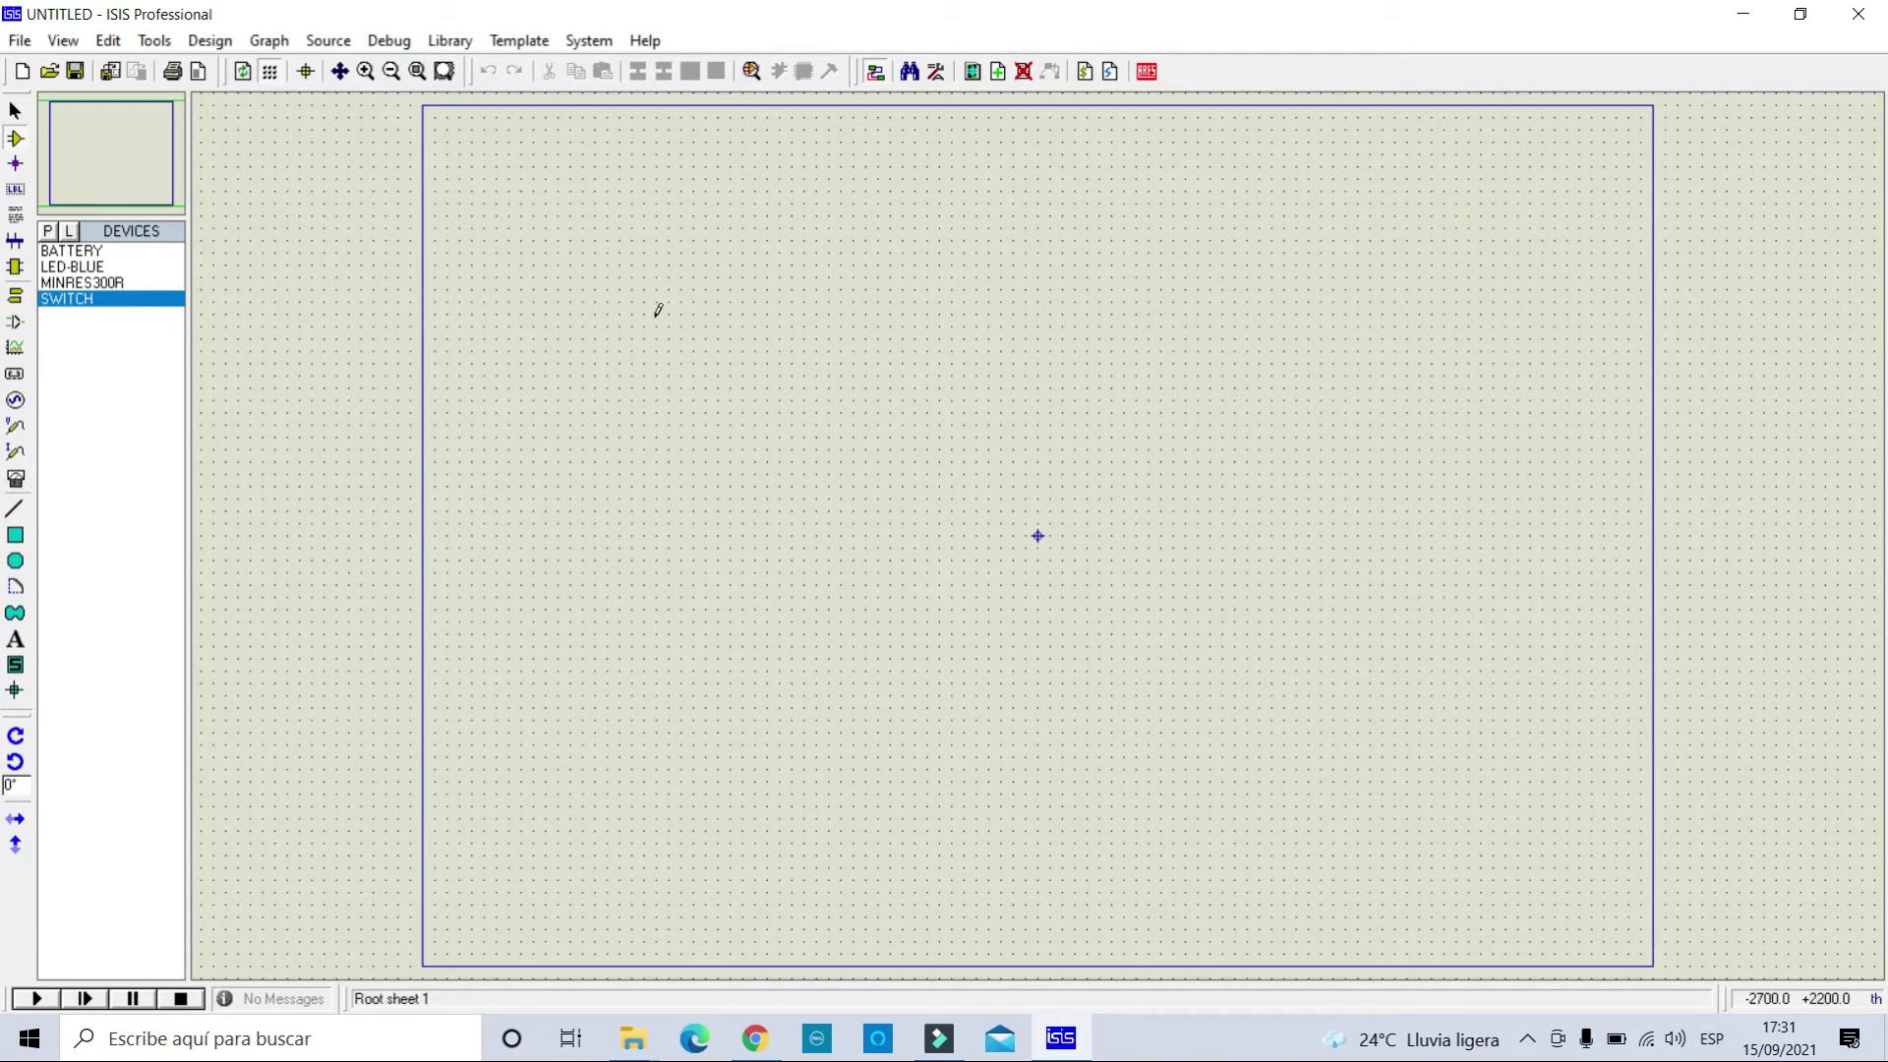
Place the BATTERY in the upper-left area of the schematic sheet and enlarge the view around it.
left_click(83, 250)
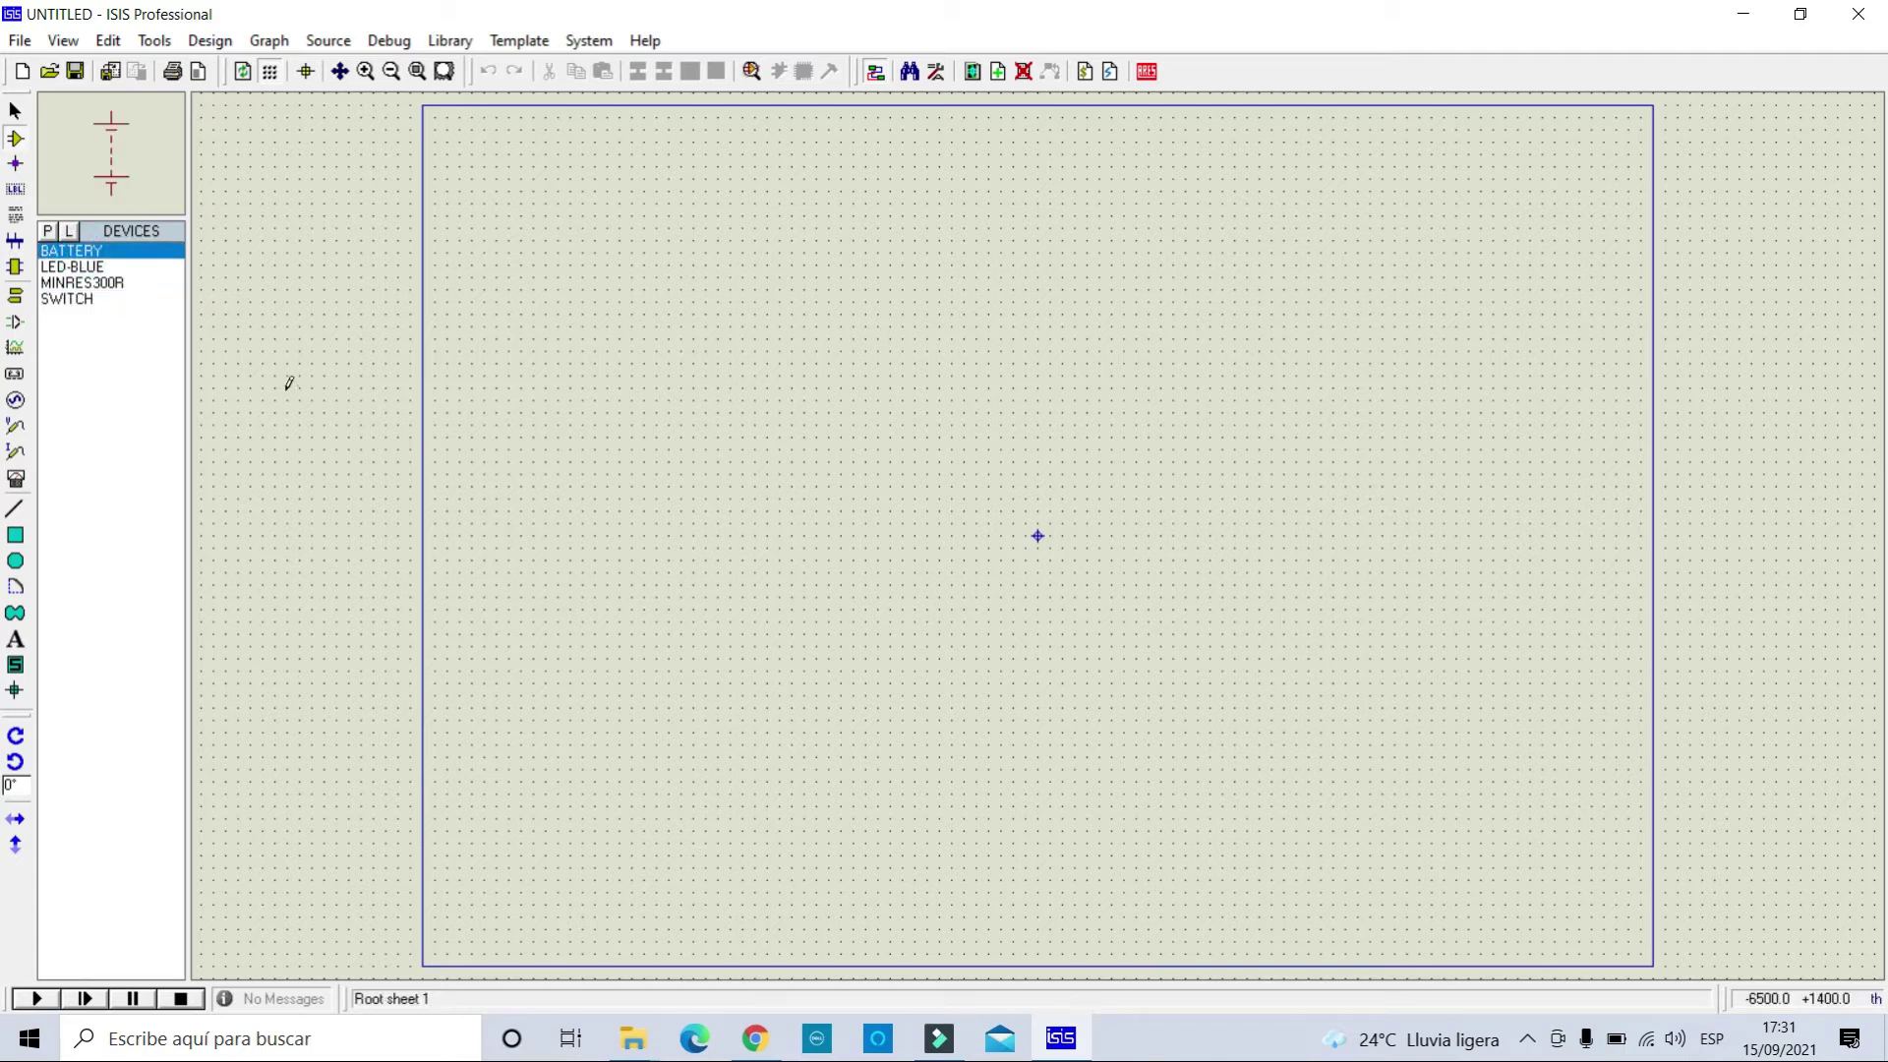
left_click(741, 331)
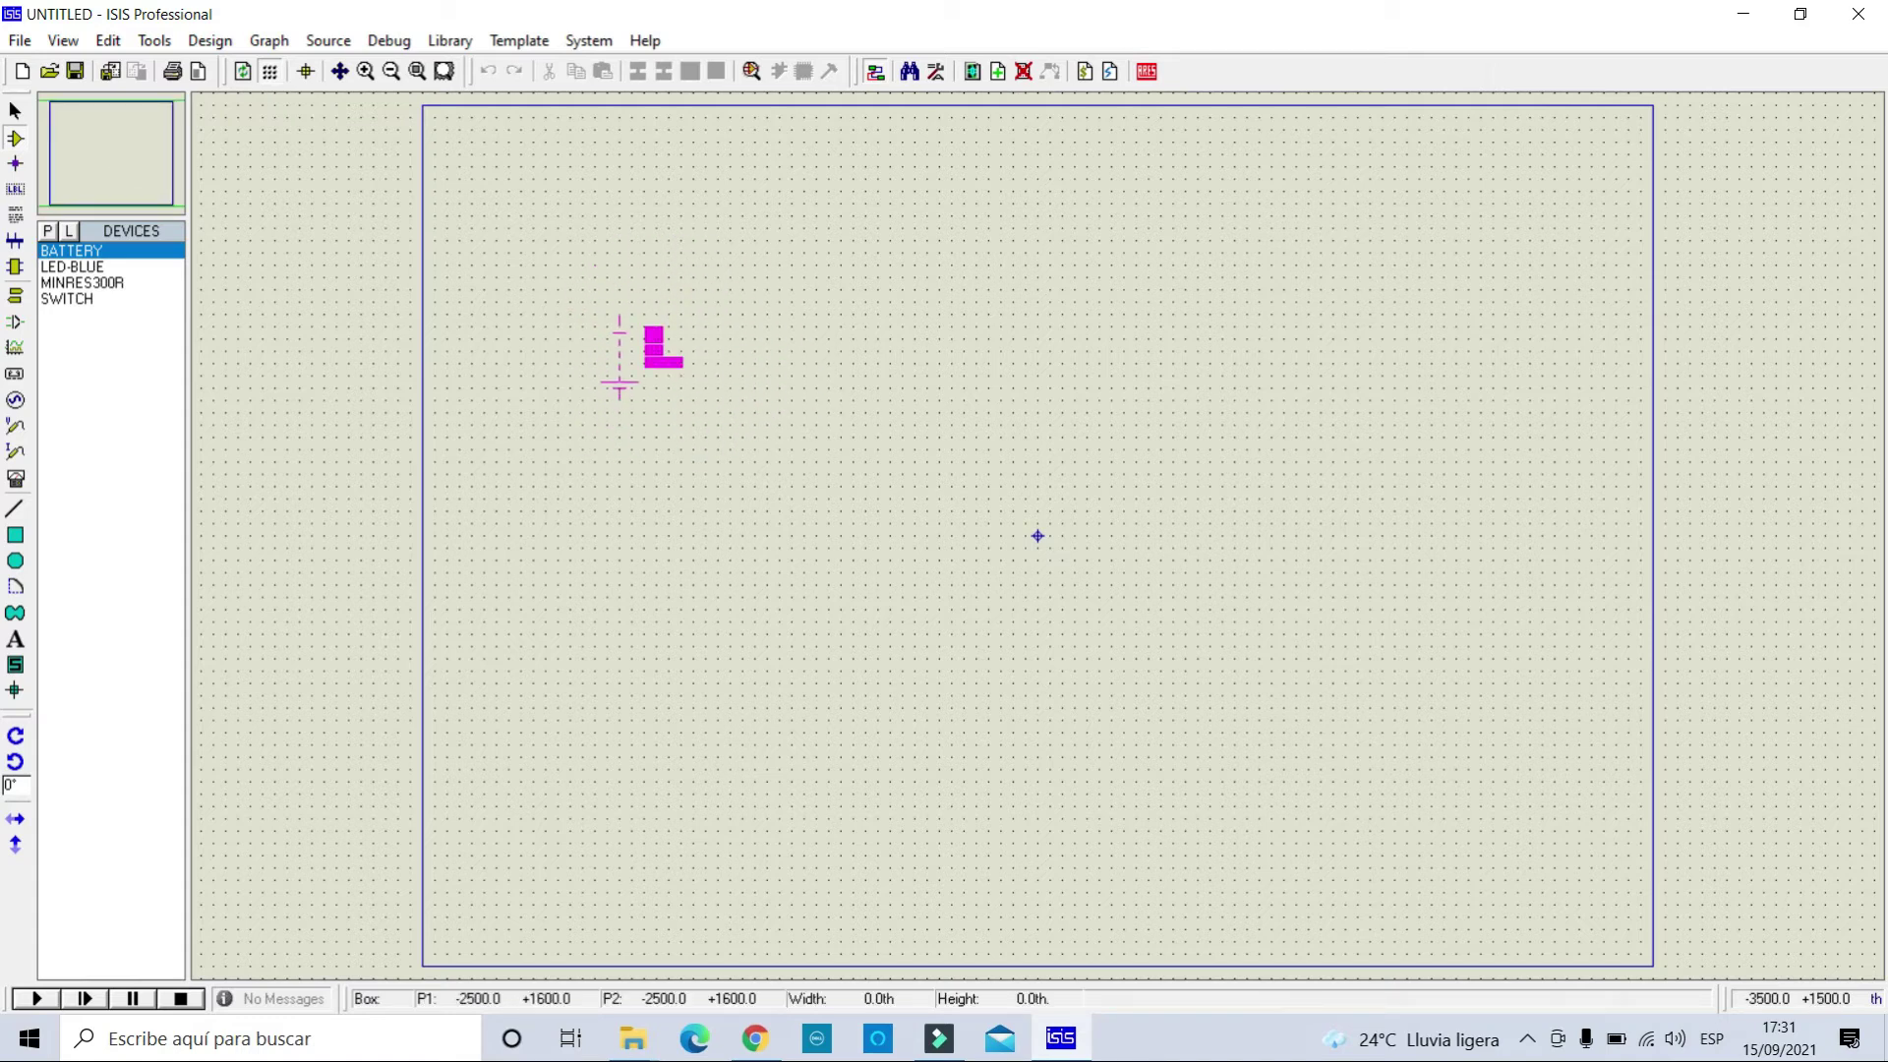
left_click(583, 318)
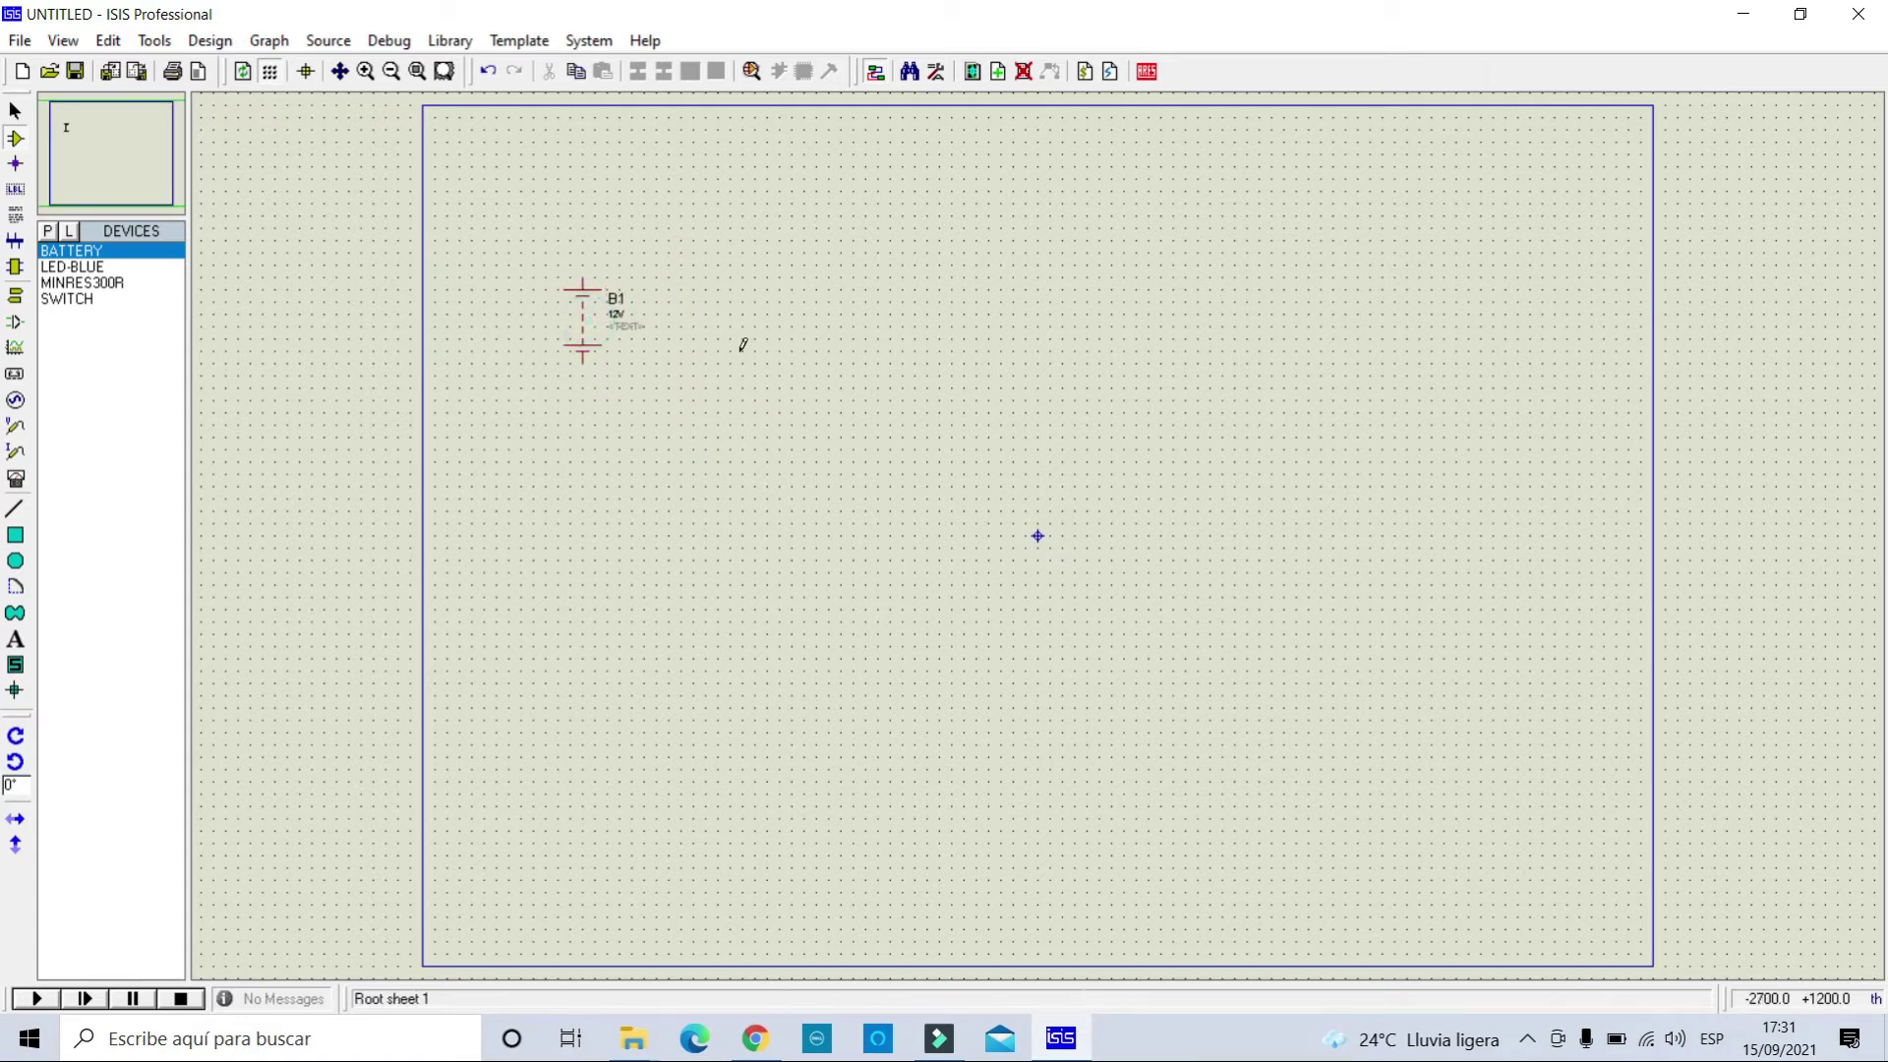
scroll(801, 265, "up", 1)
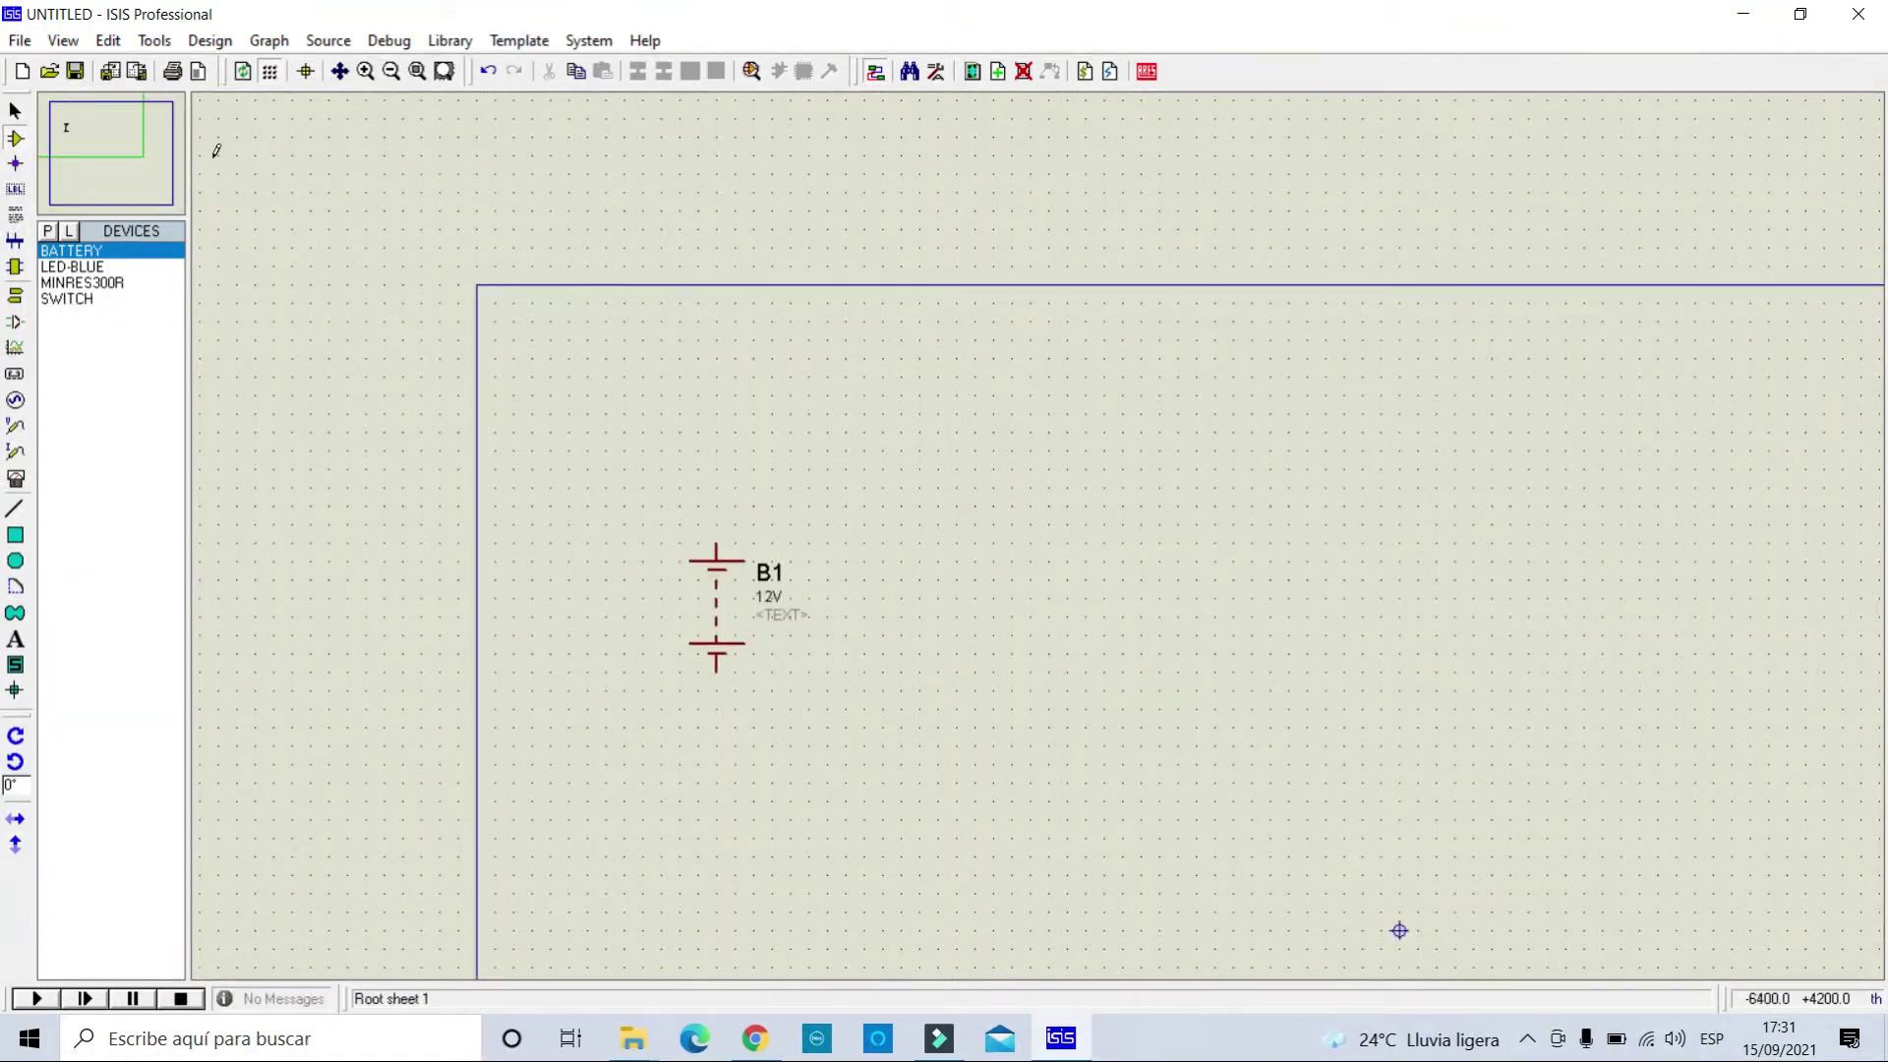
left_click(367, 71)
left_click(391, 72)
left_click(124, 156)
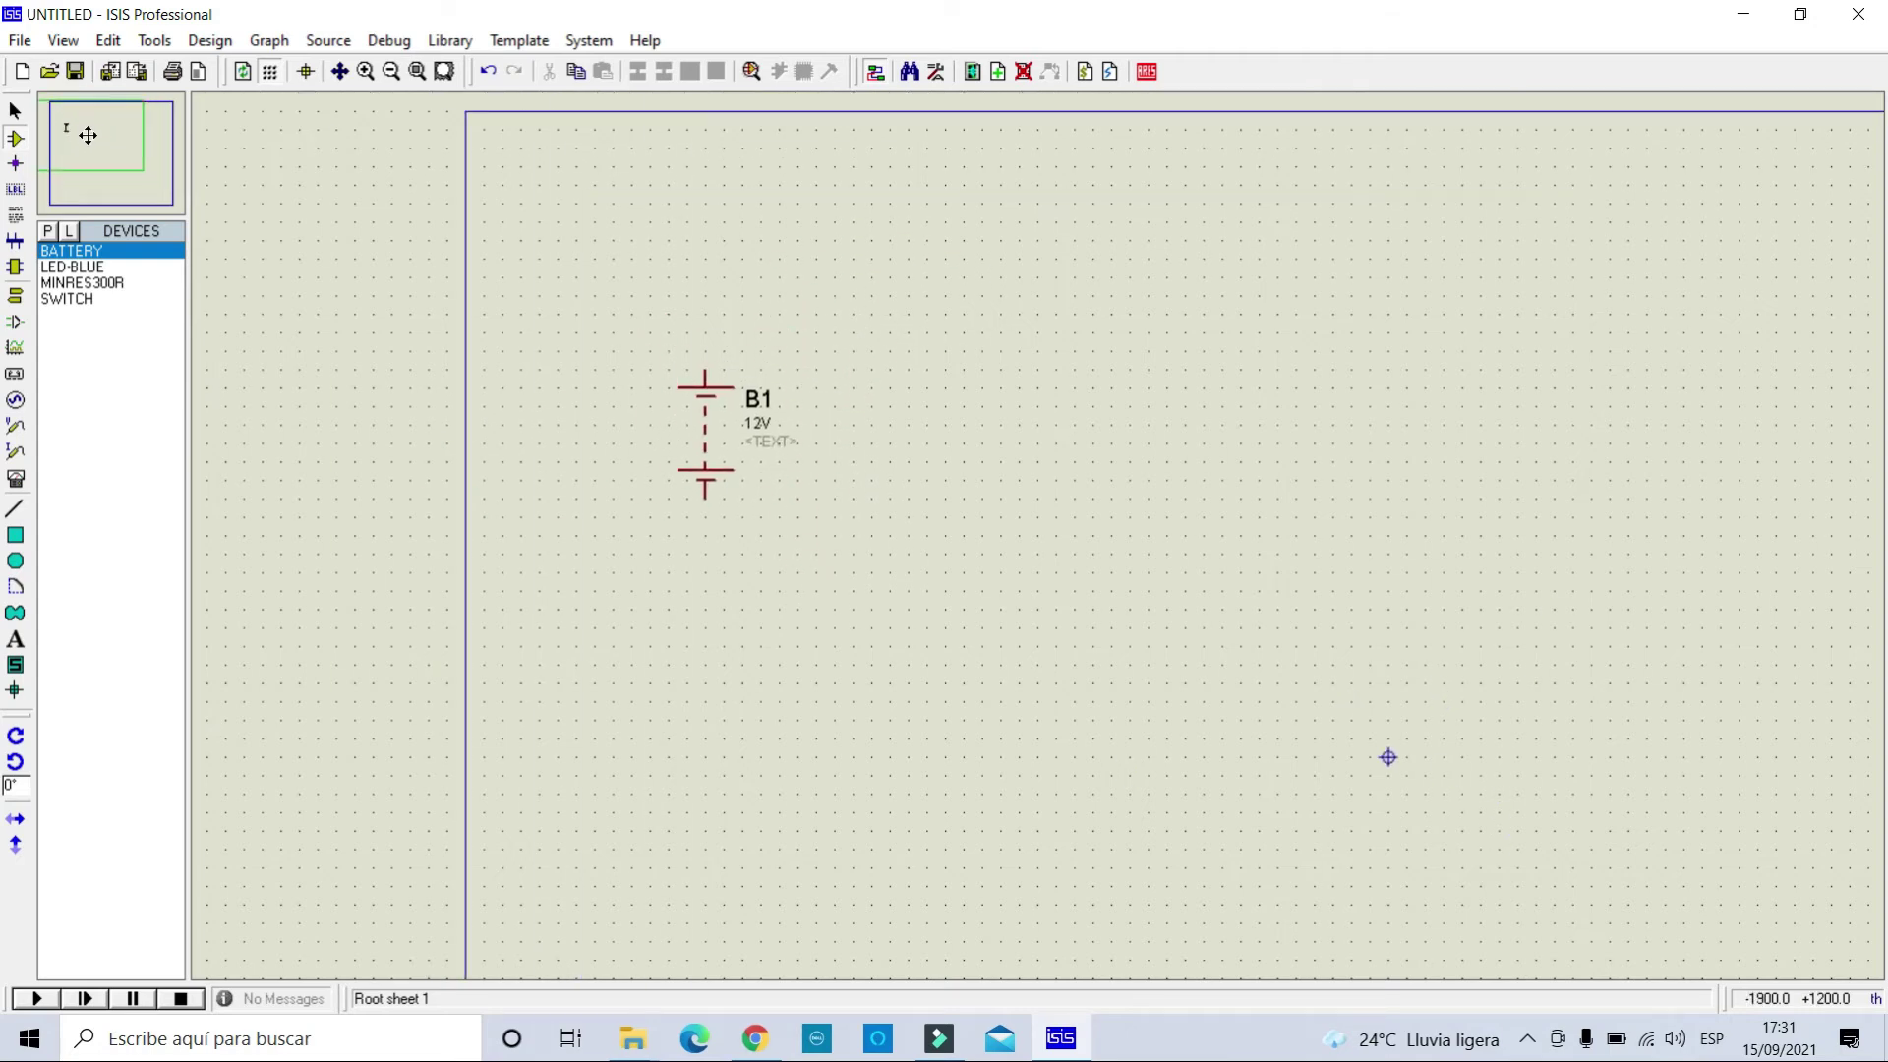
left_click(87, 134)
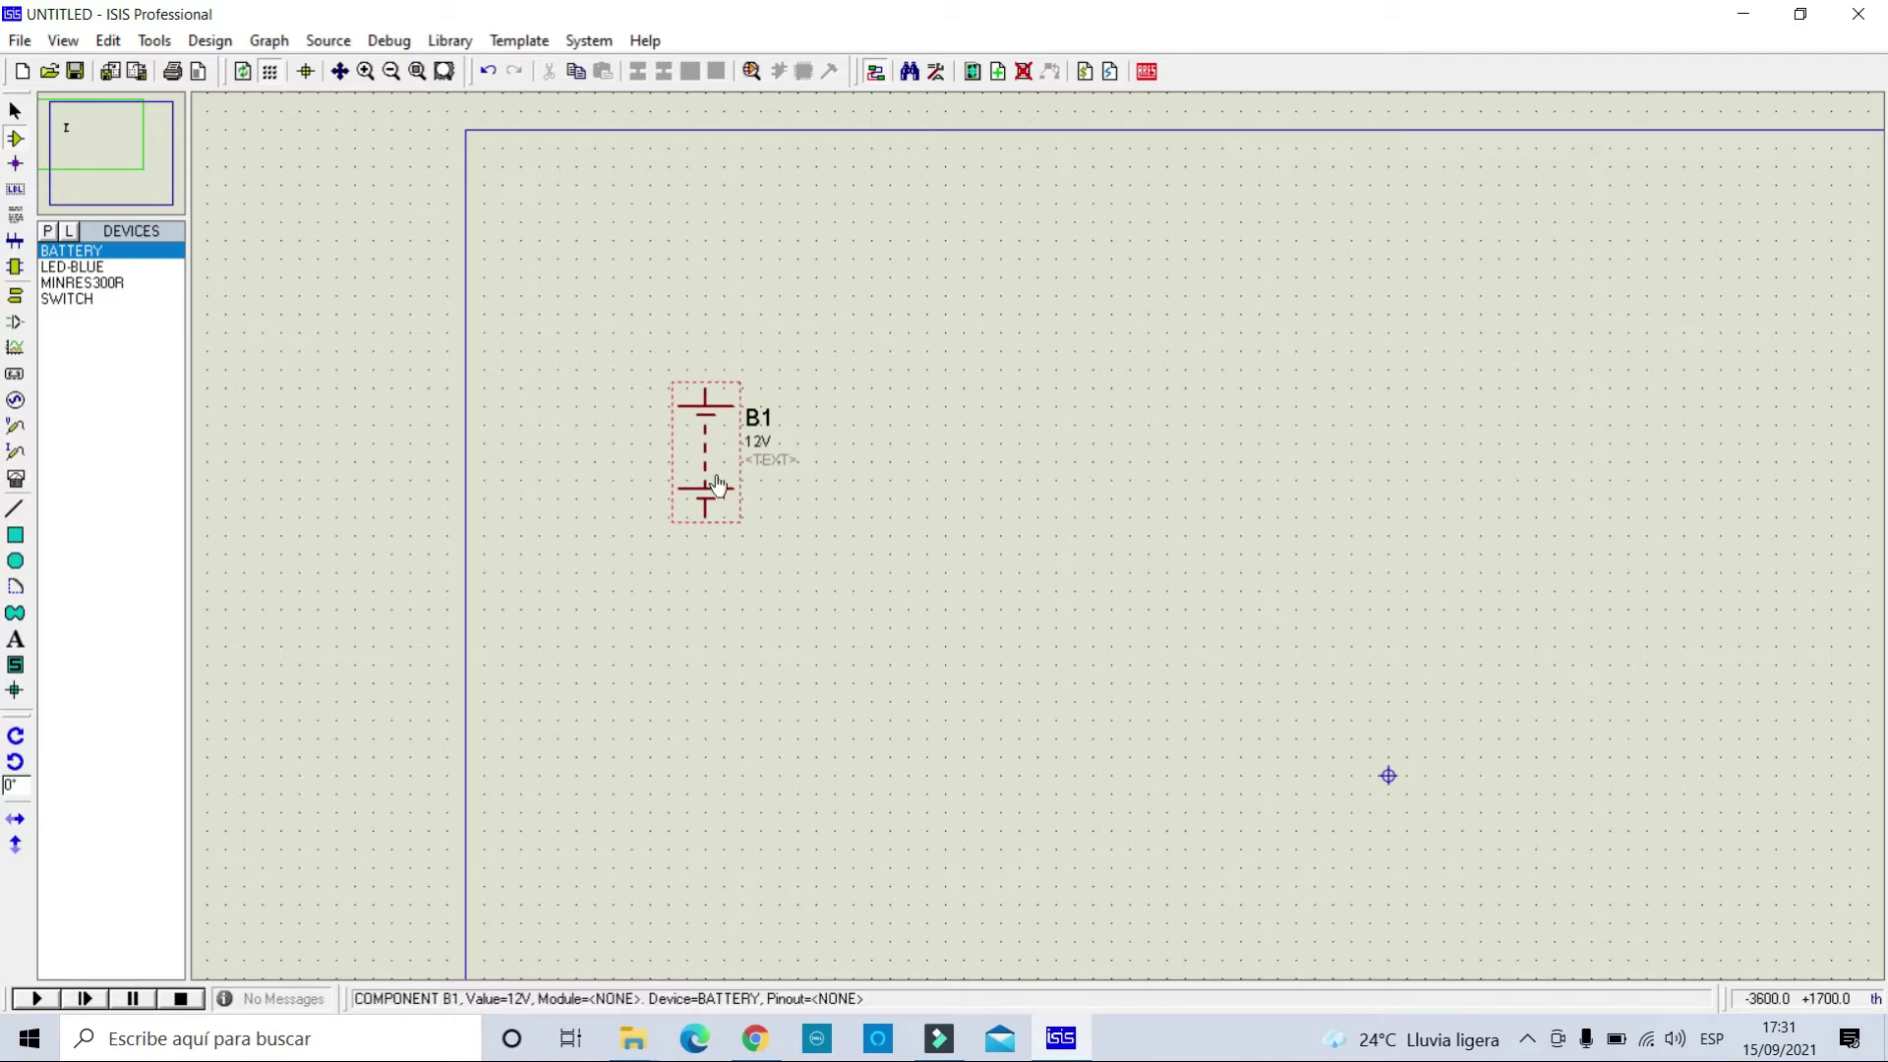
Place the SWITCH just above the battery and the MINRES300R resistor to the right of the switch at the same height.
left_click(69, 299)
left_click(837, 322)
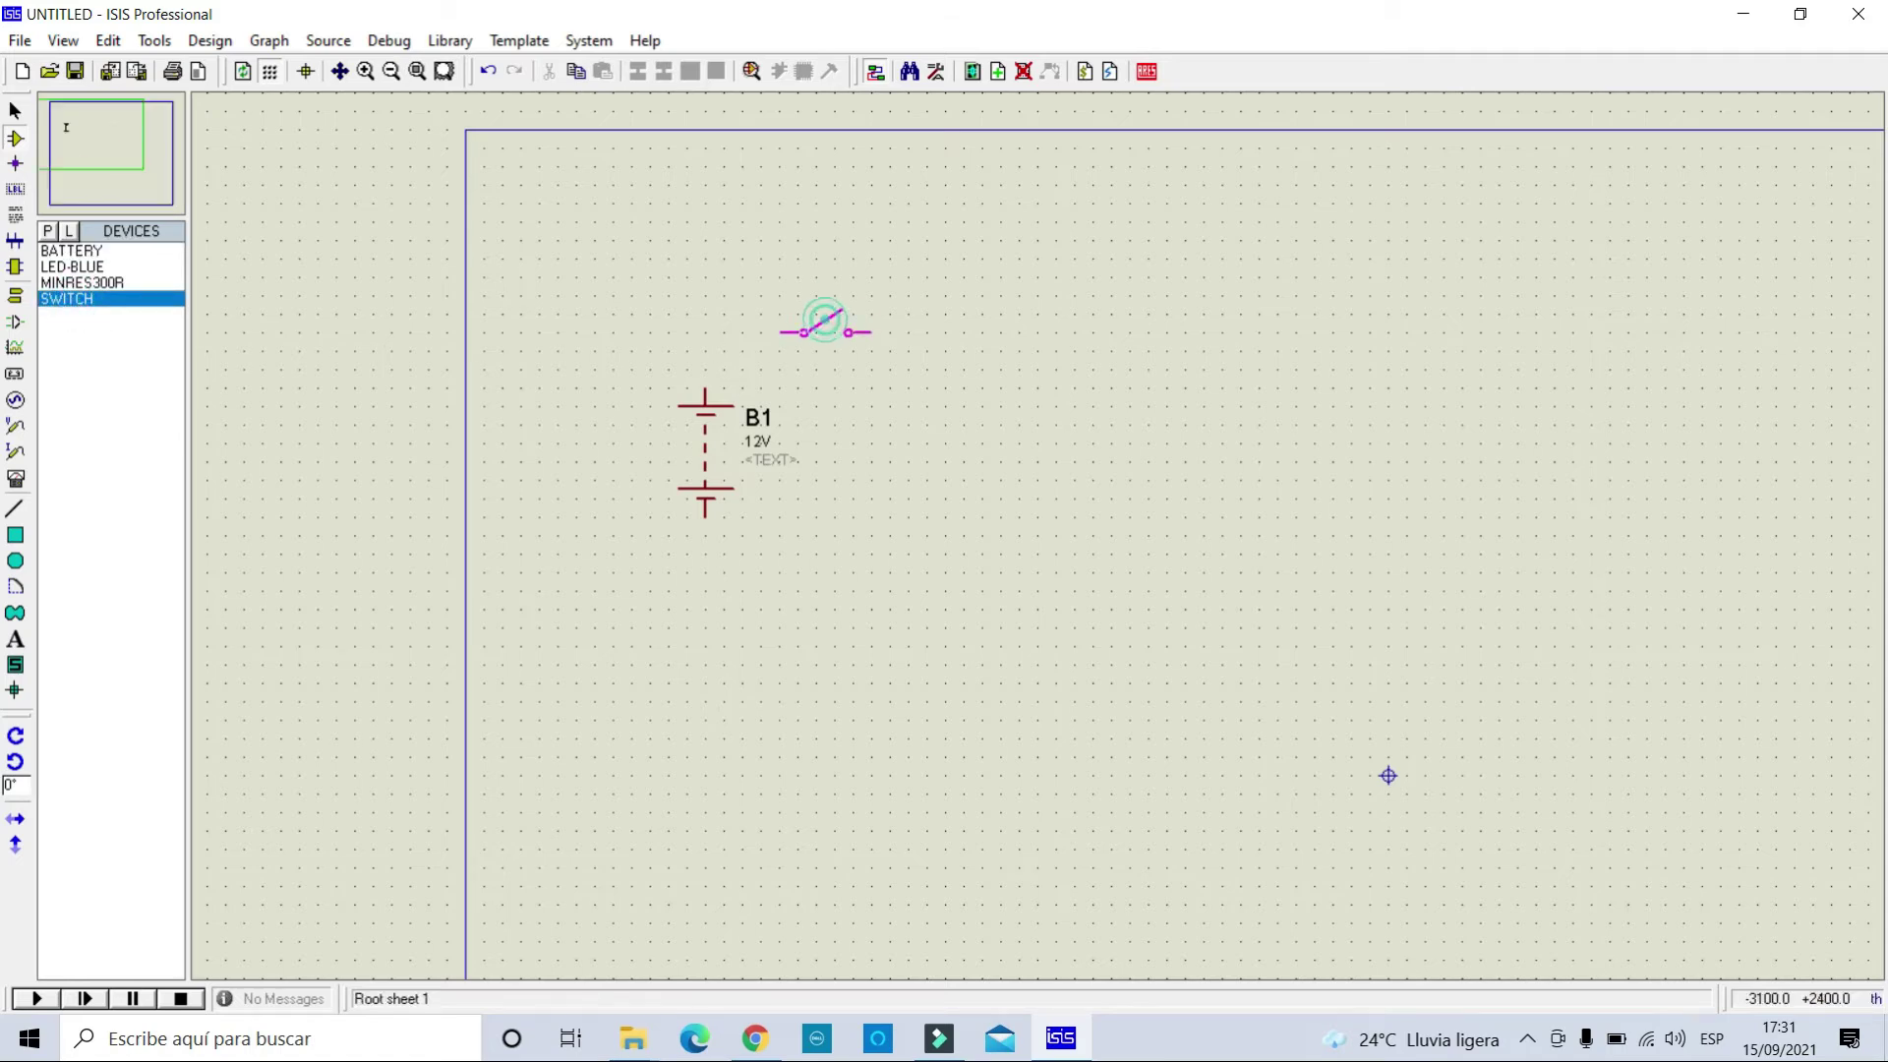
left_click(783, 283)
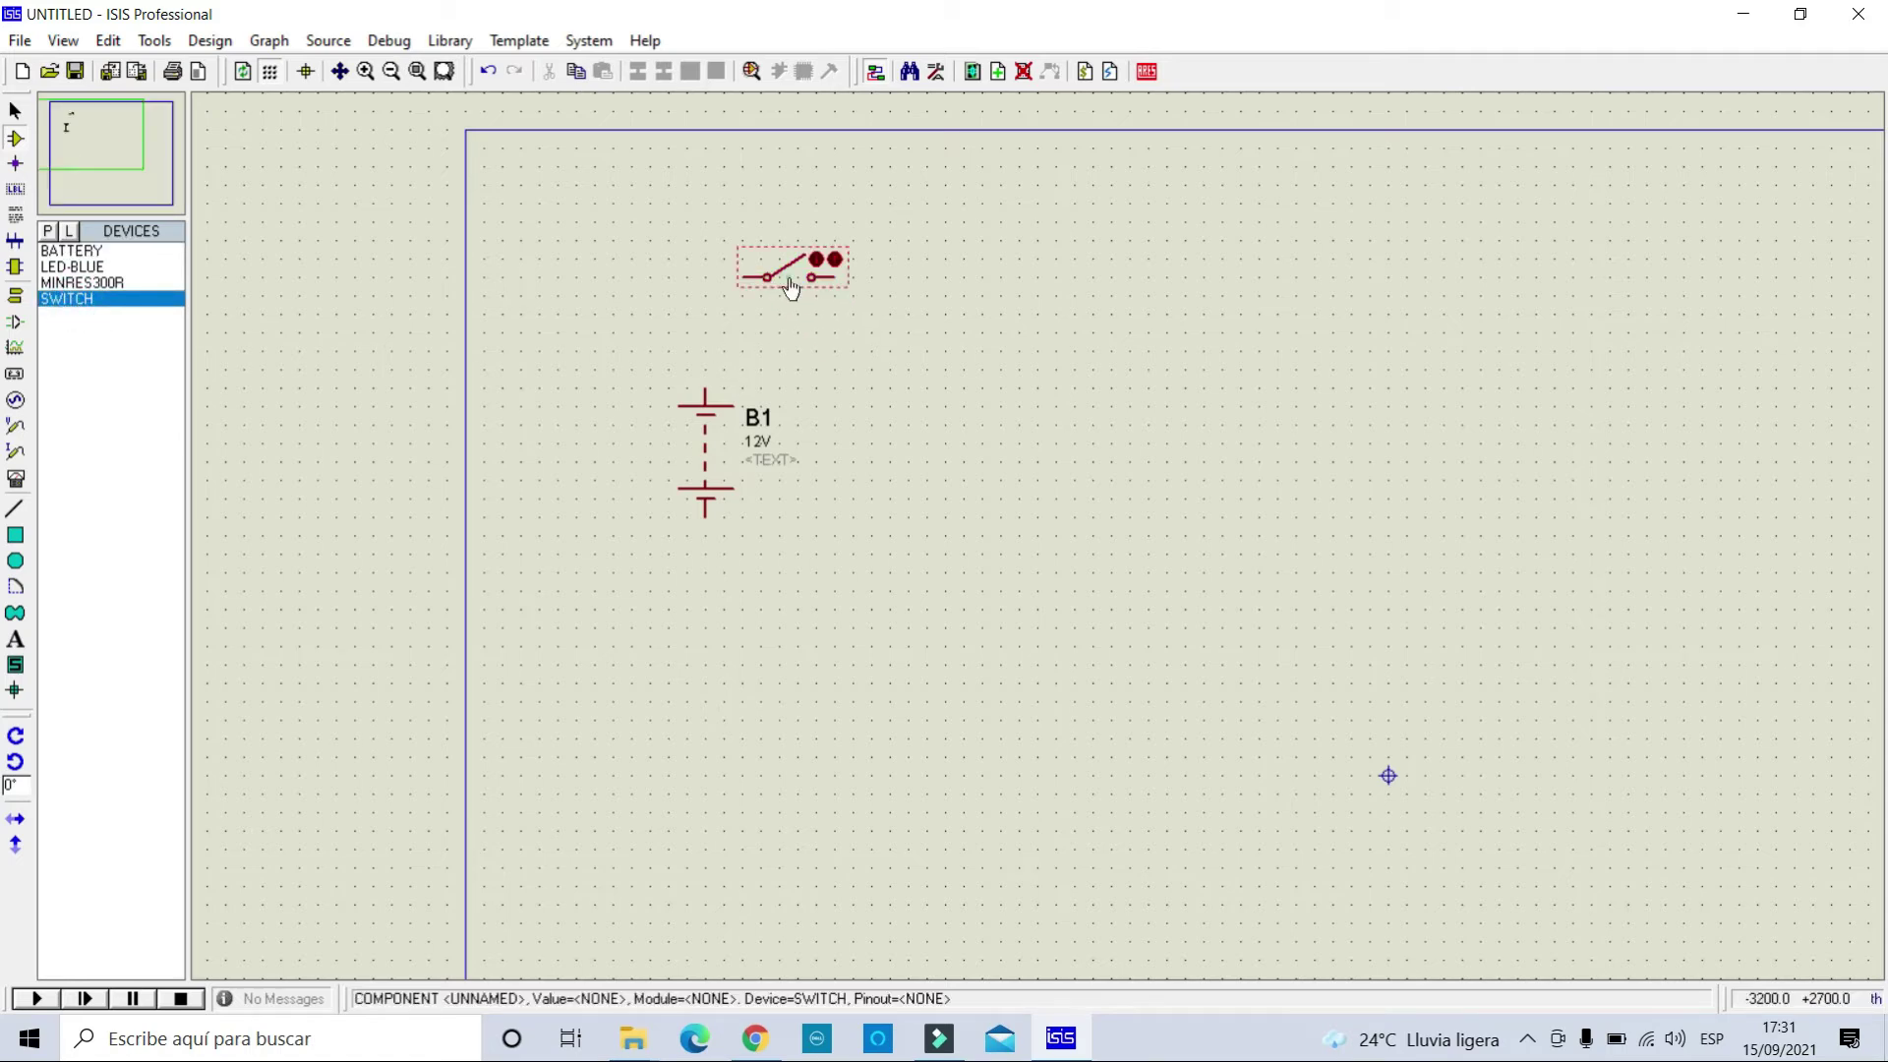
left_click(93, 281)
left_click(1012, 329)
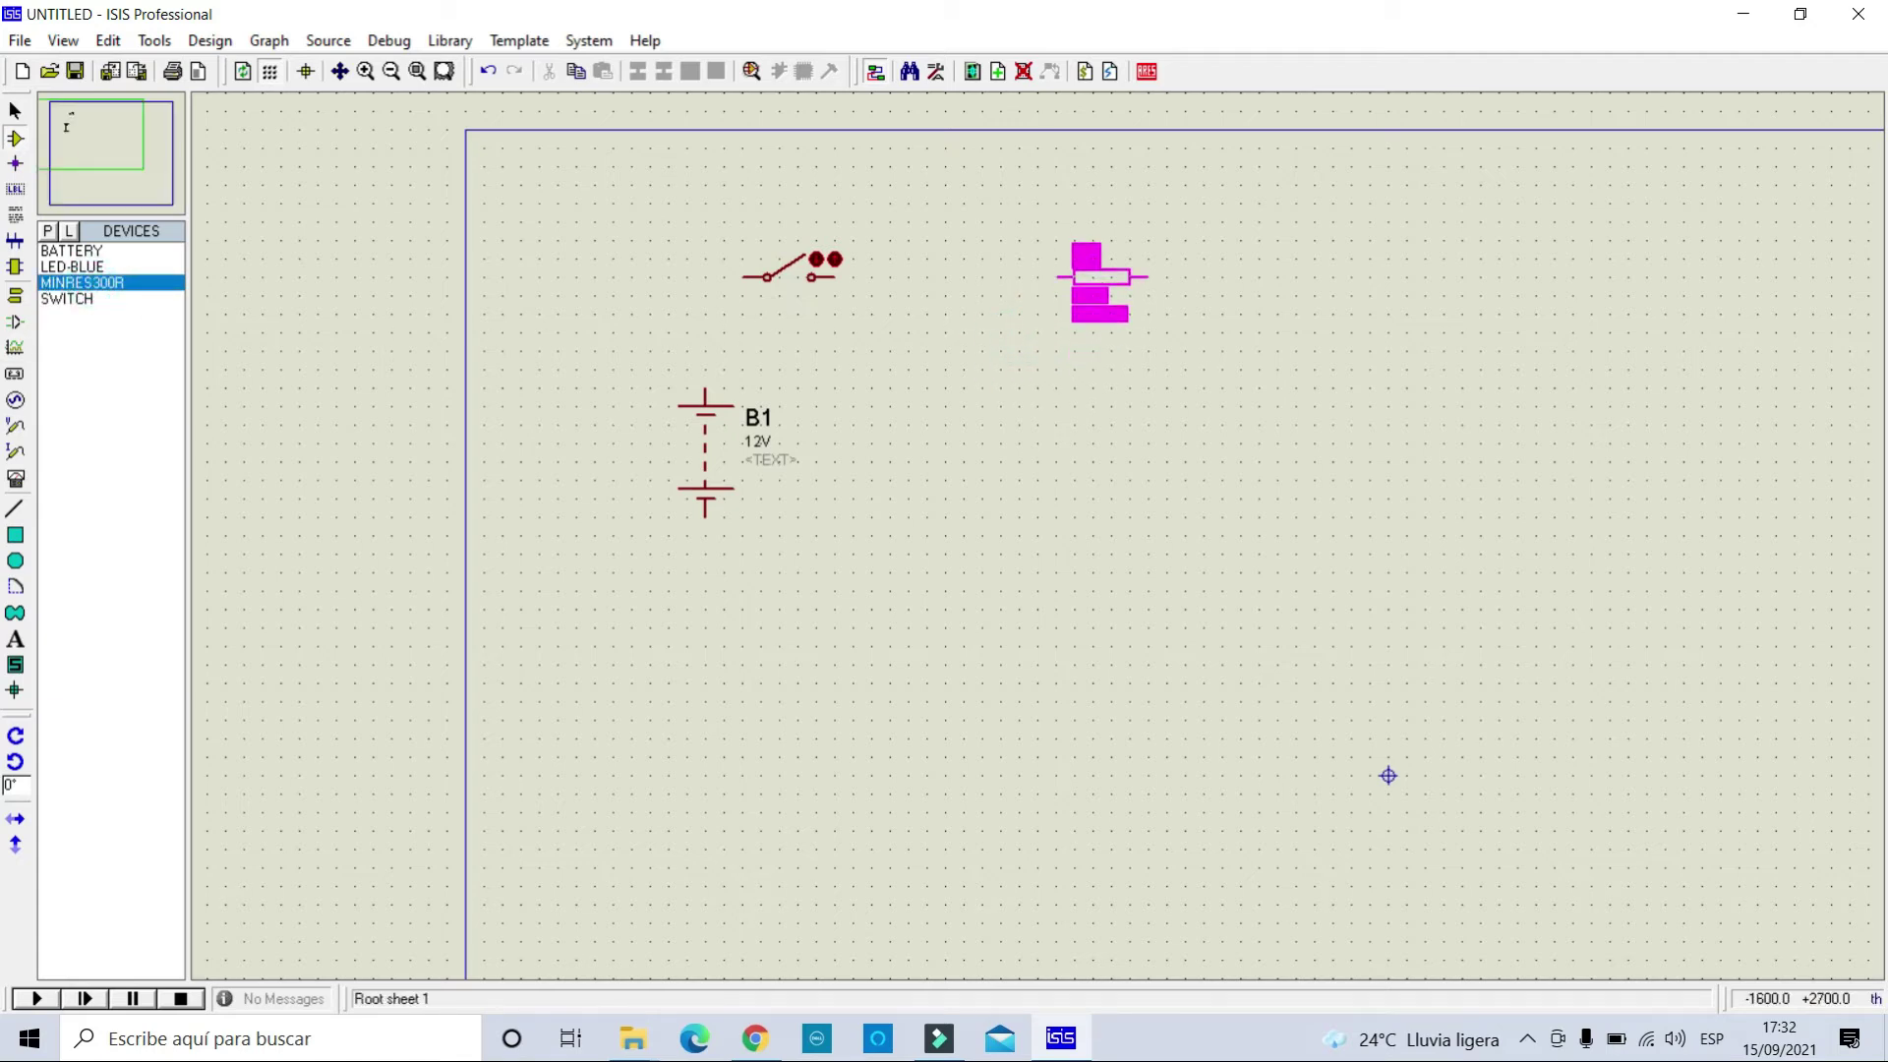
left_click(1046, 276)
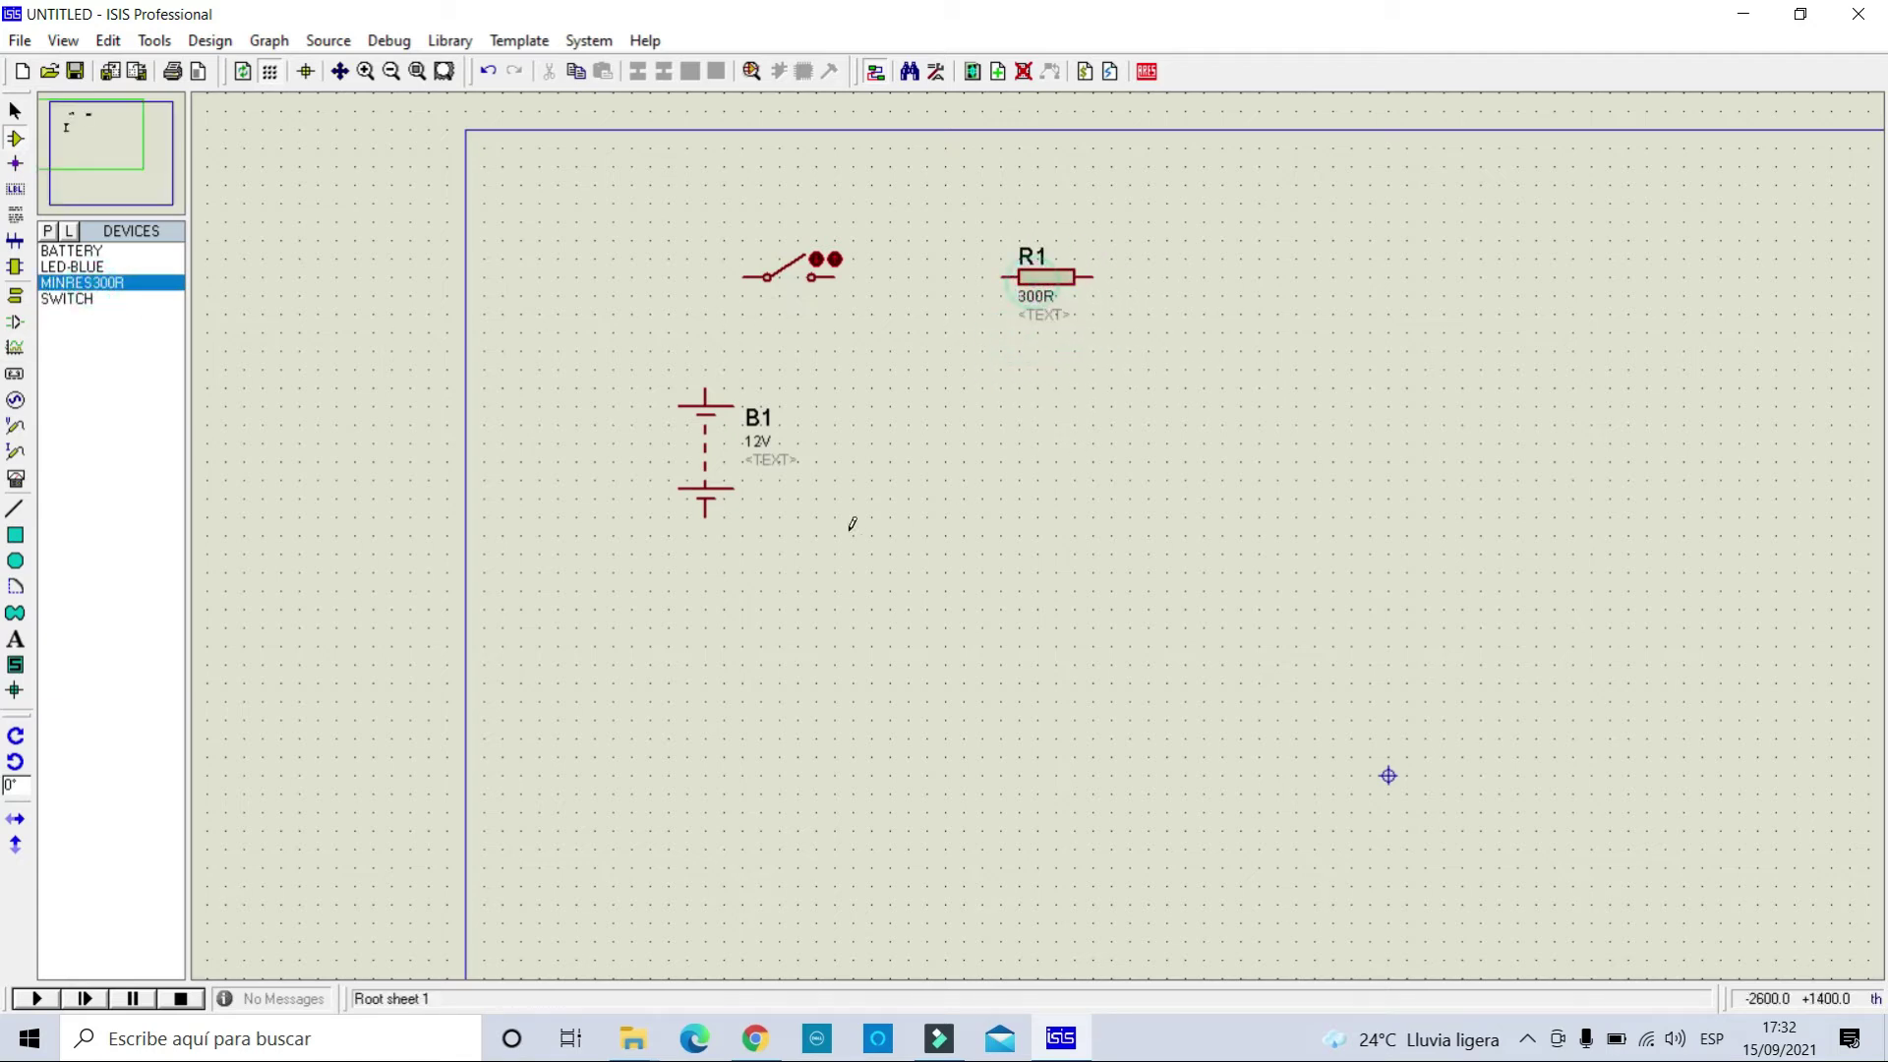
Place the LED-BLUE component vertically, below and to the right of the resistor.
left_click(73, 266)
left_click(1056, 499)
left_click(1222, 444)
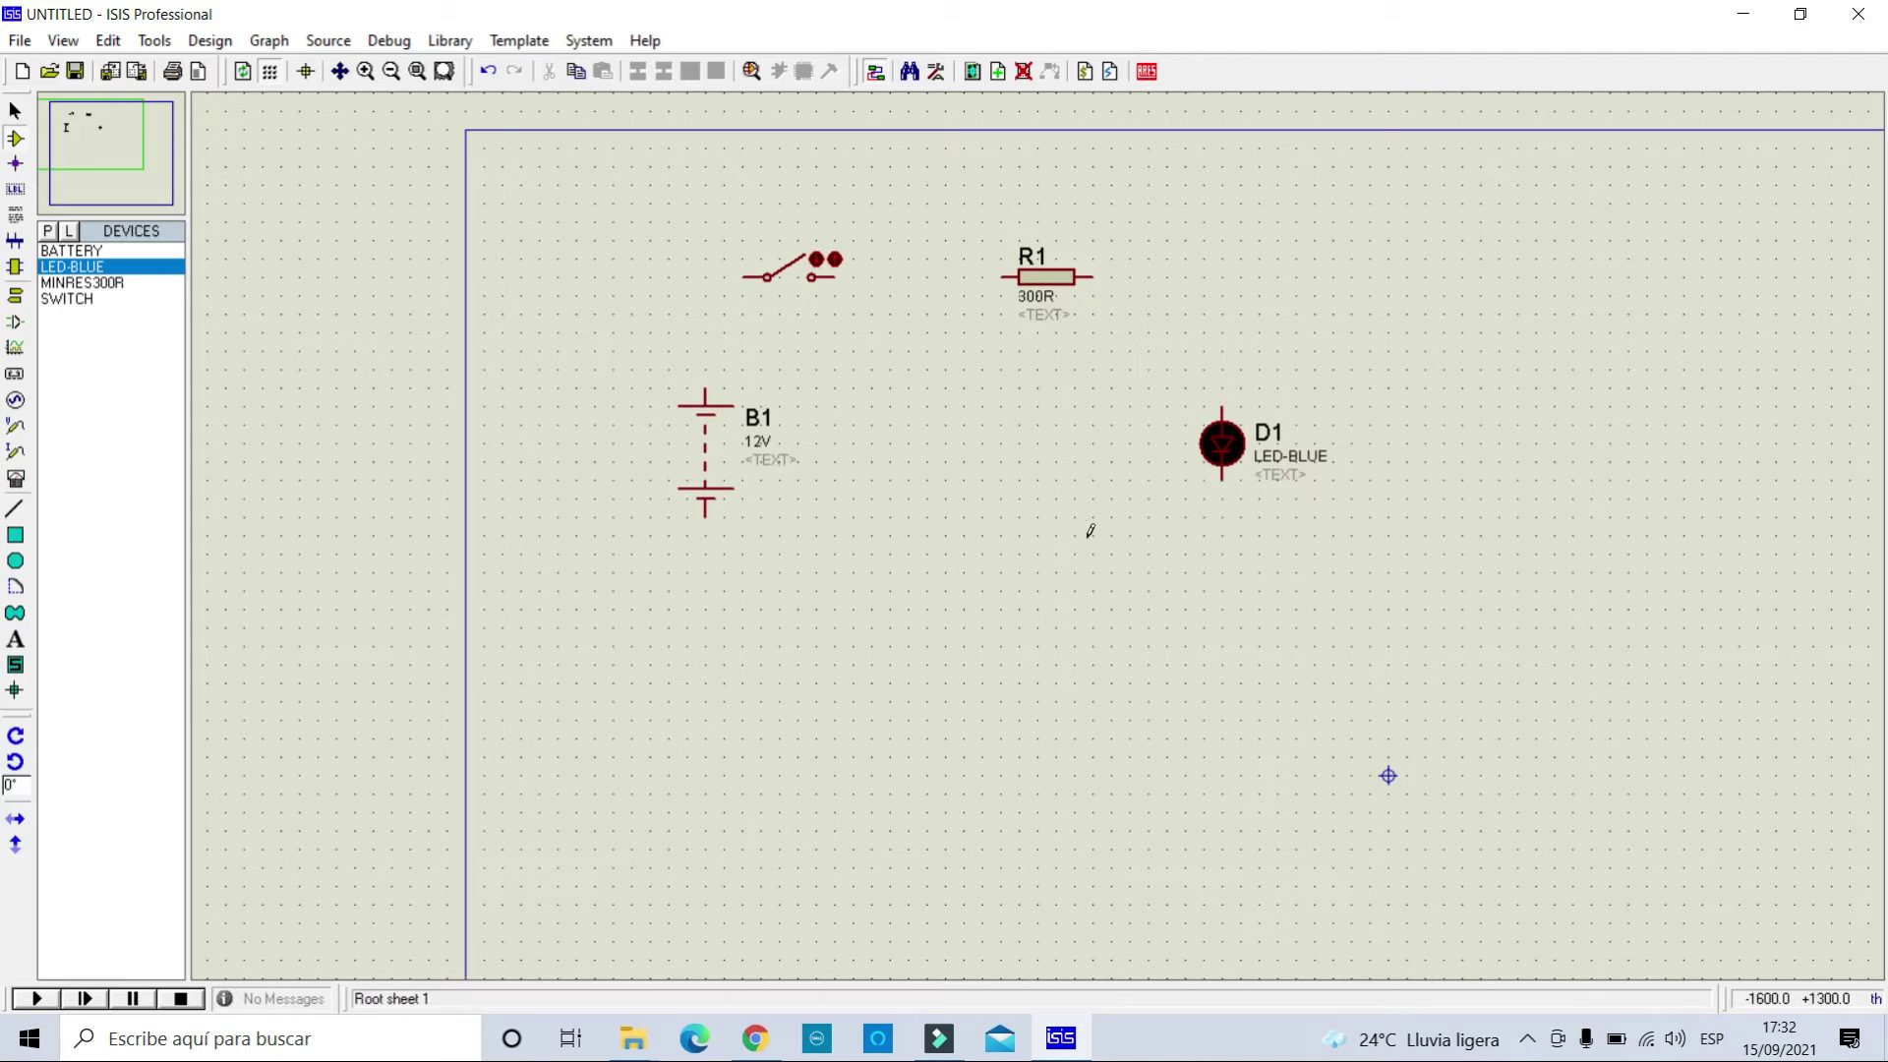
Wire the battery's upper terminal to the switch's left pin and the switch's right pin to the resistor's left pin.
left_click(724, 371)
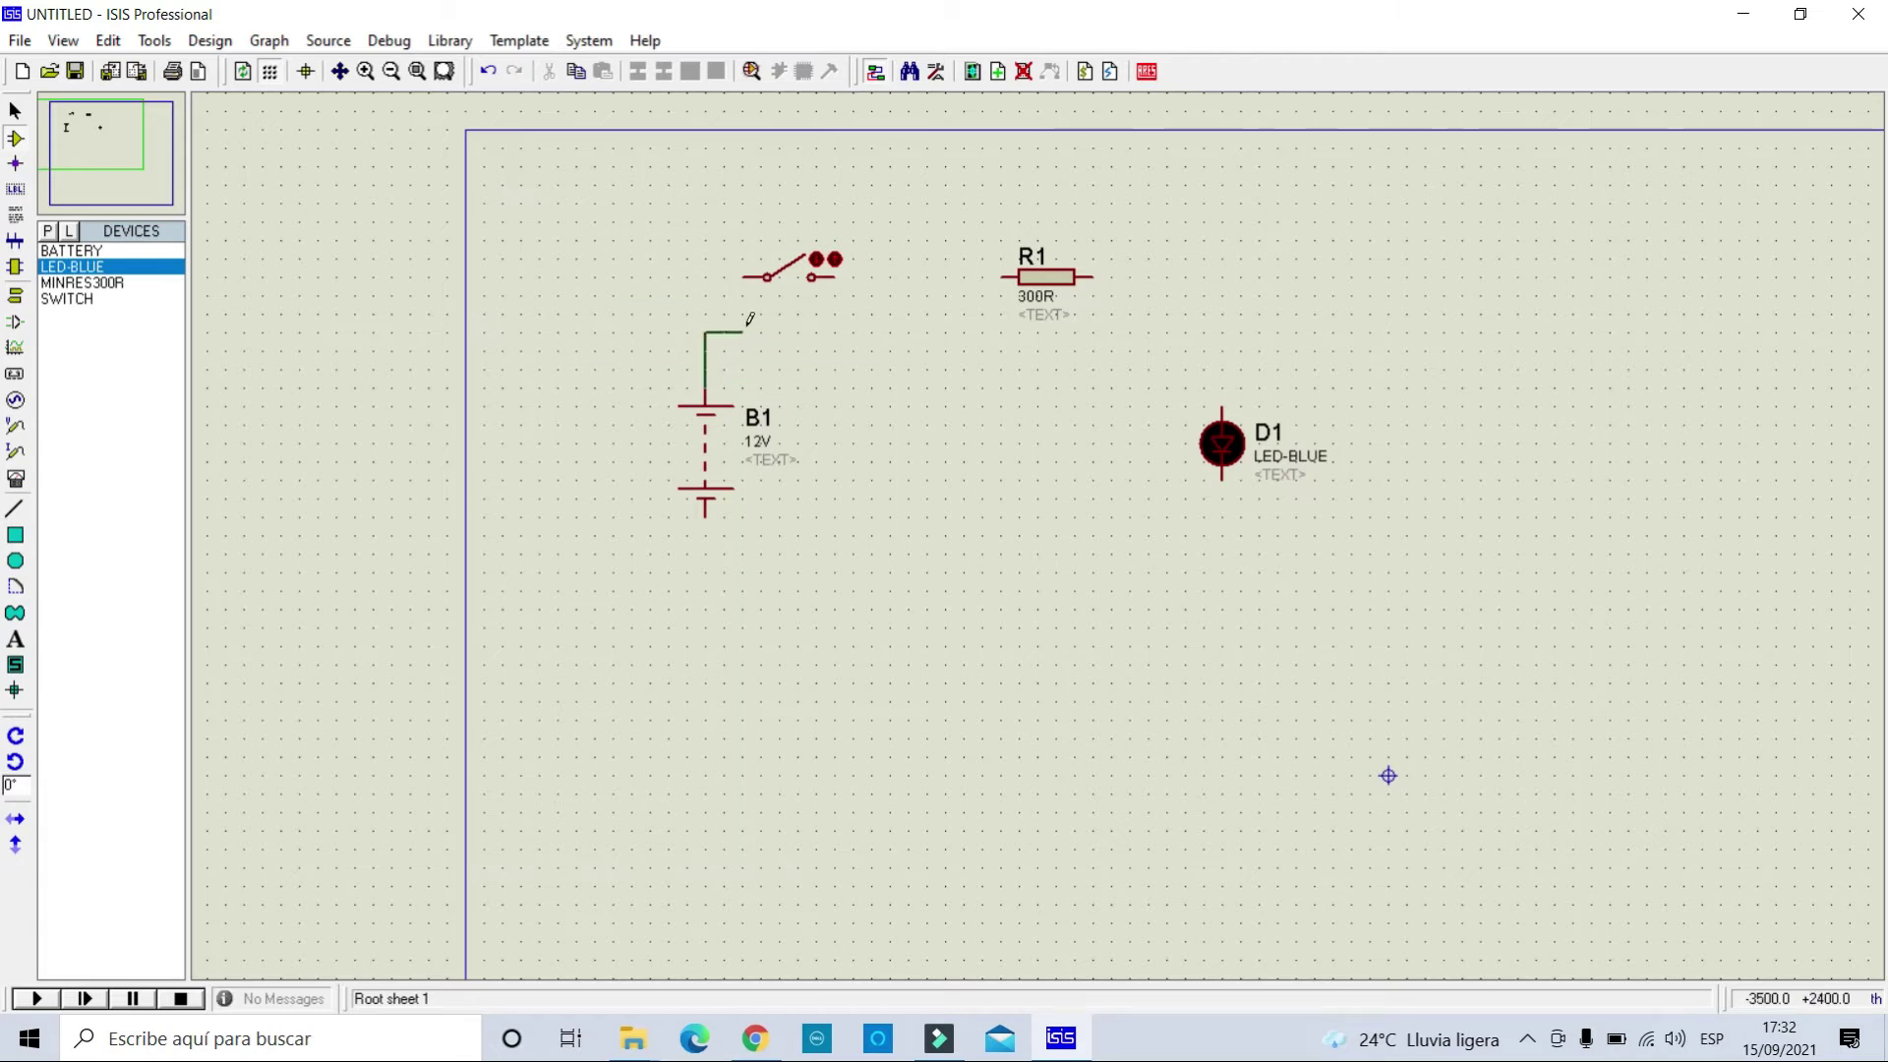
left_click(737, 269)
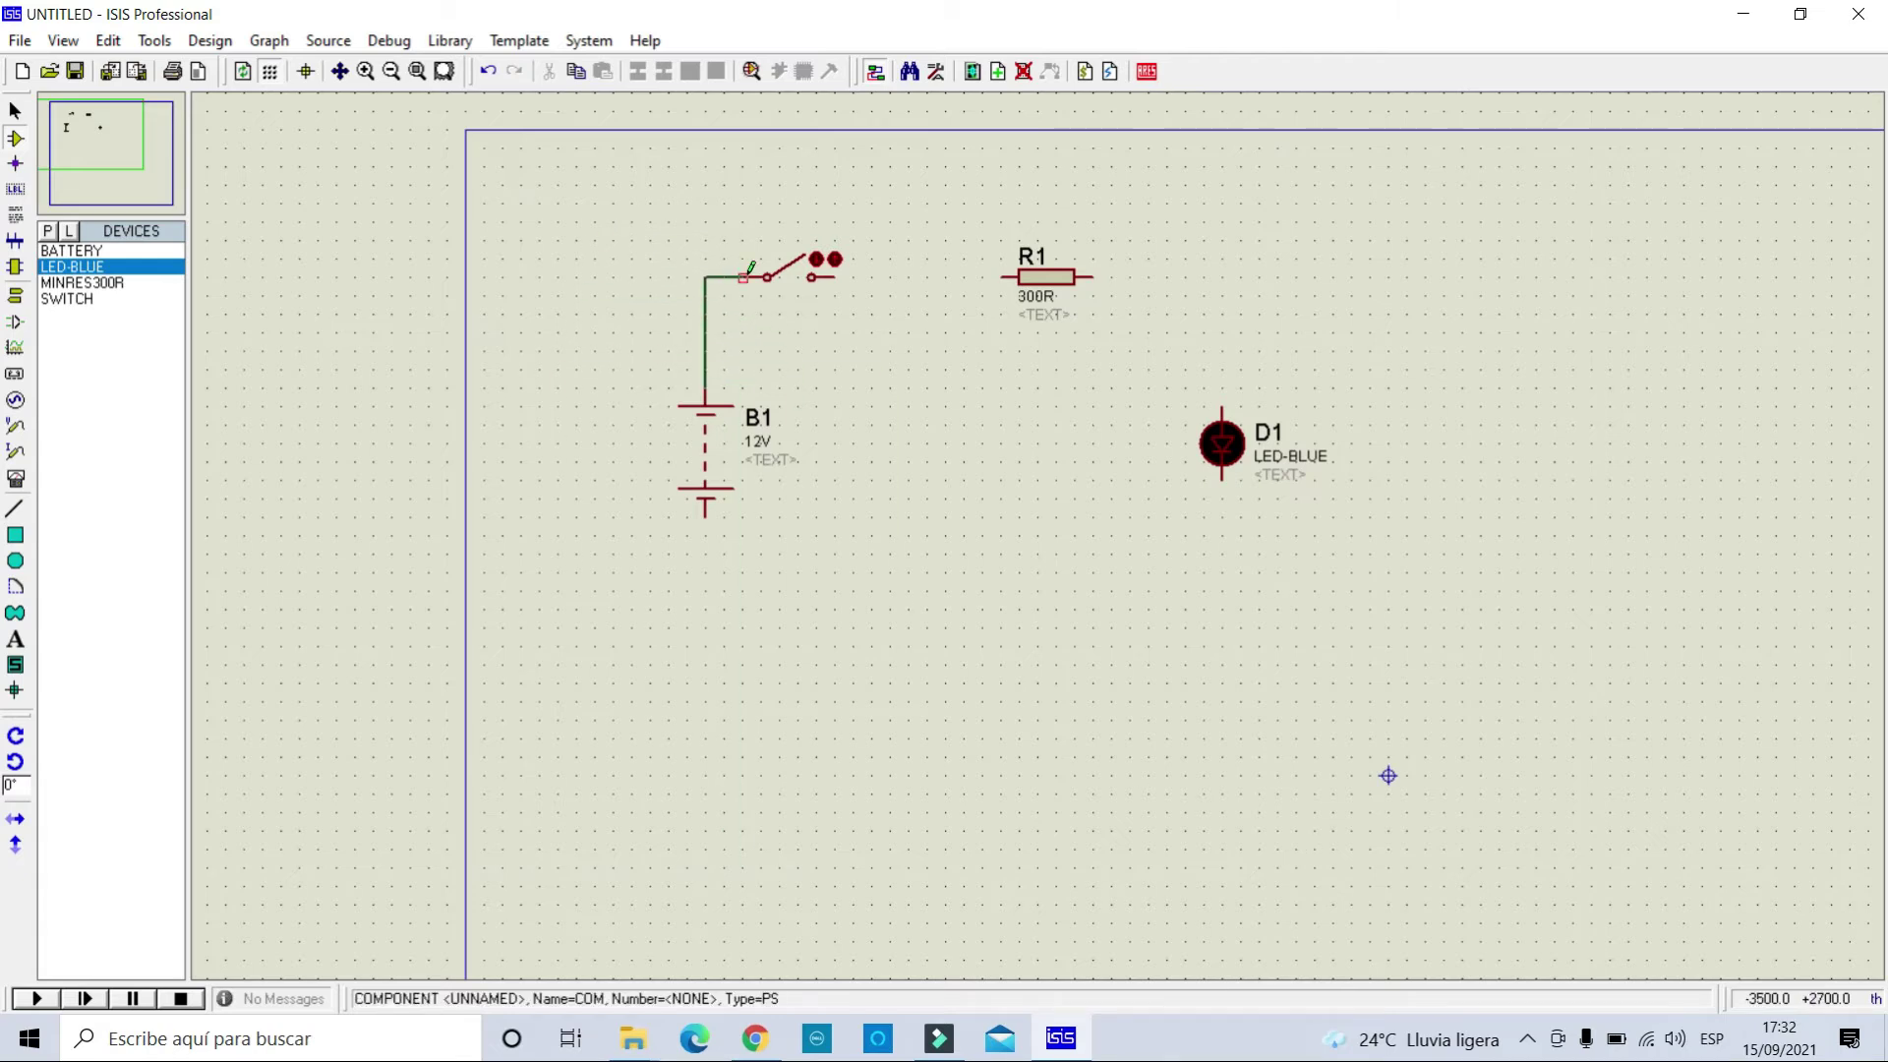
left_click(813, 276)
left_click(1004, 276)
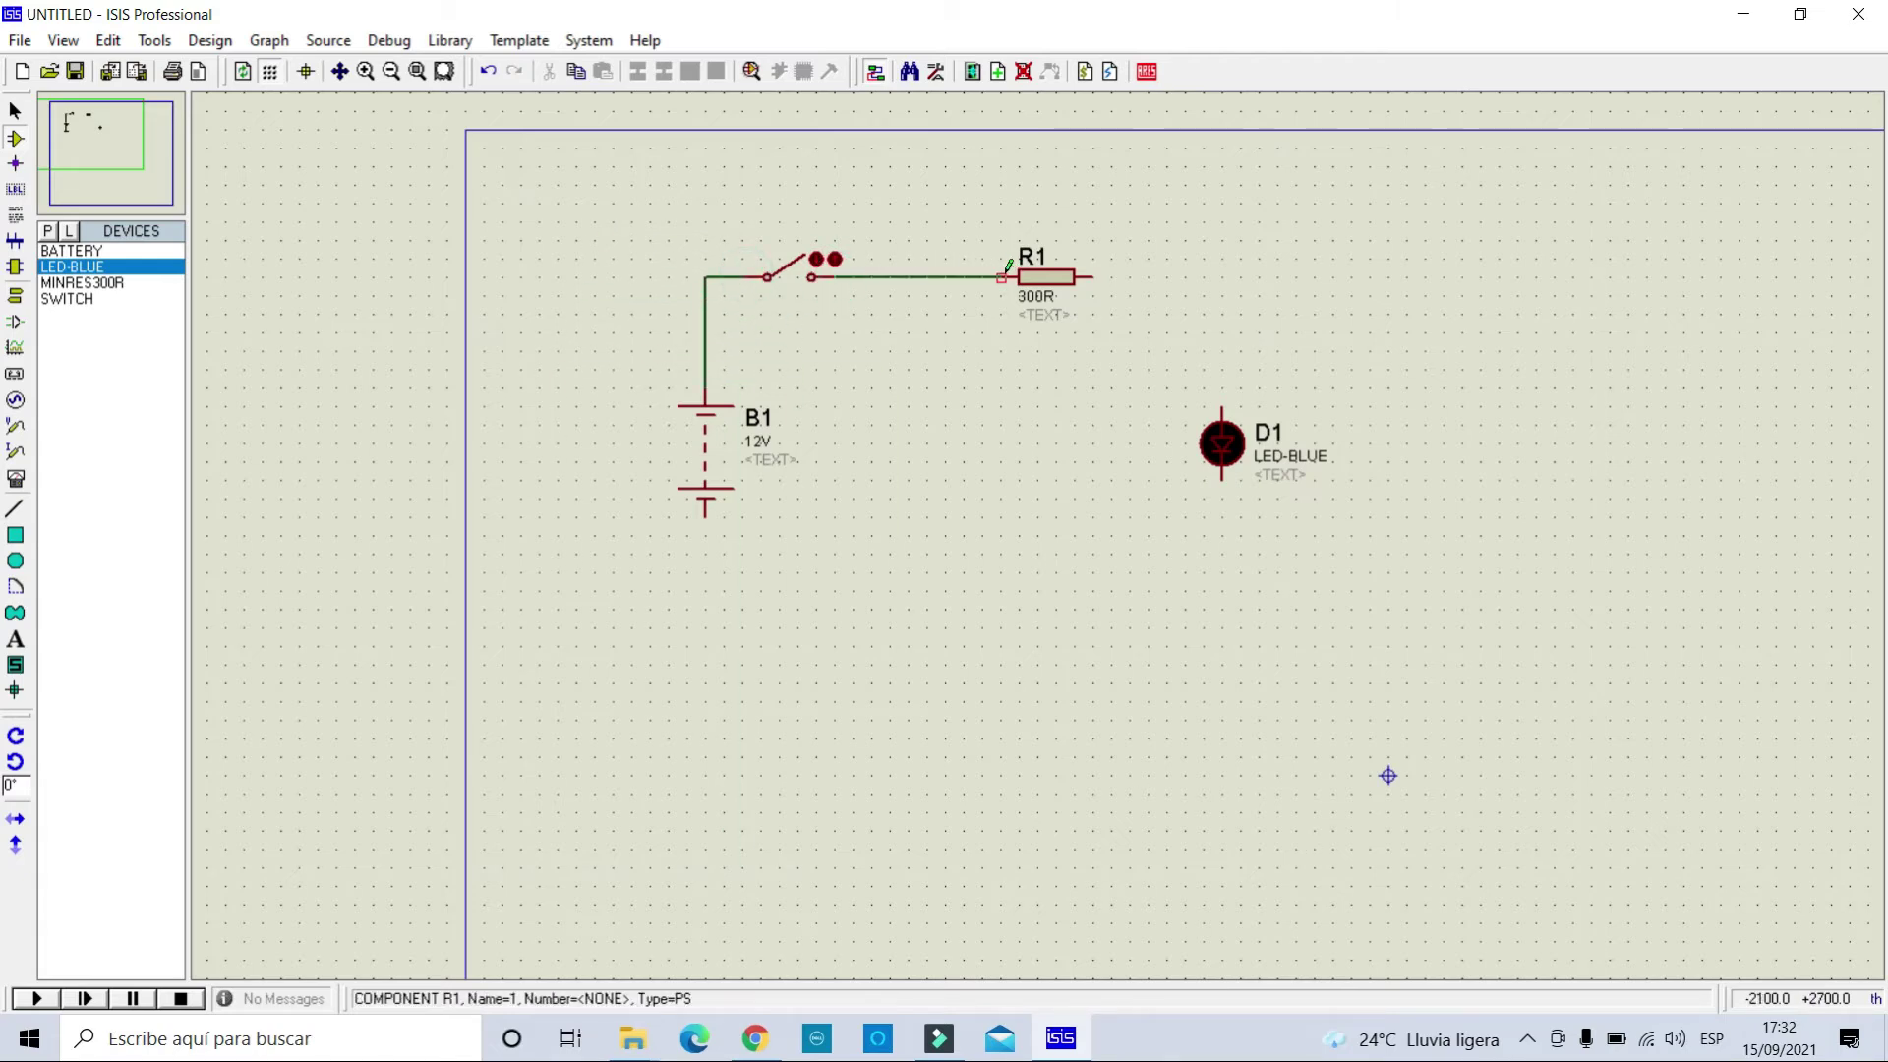
Rotate the blue LED clockwise four times in 90-degree increments and deselect it.
right_click(1223, 465)
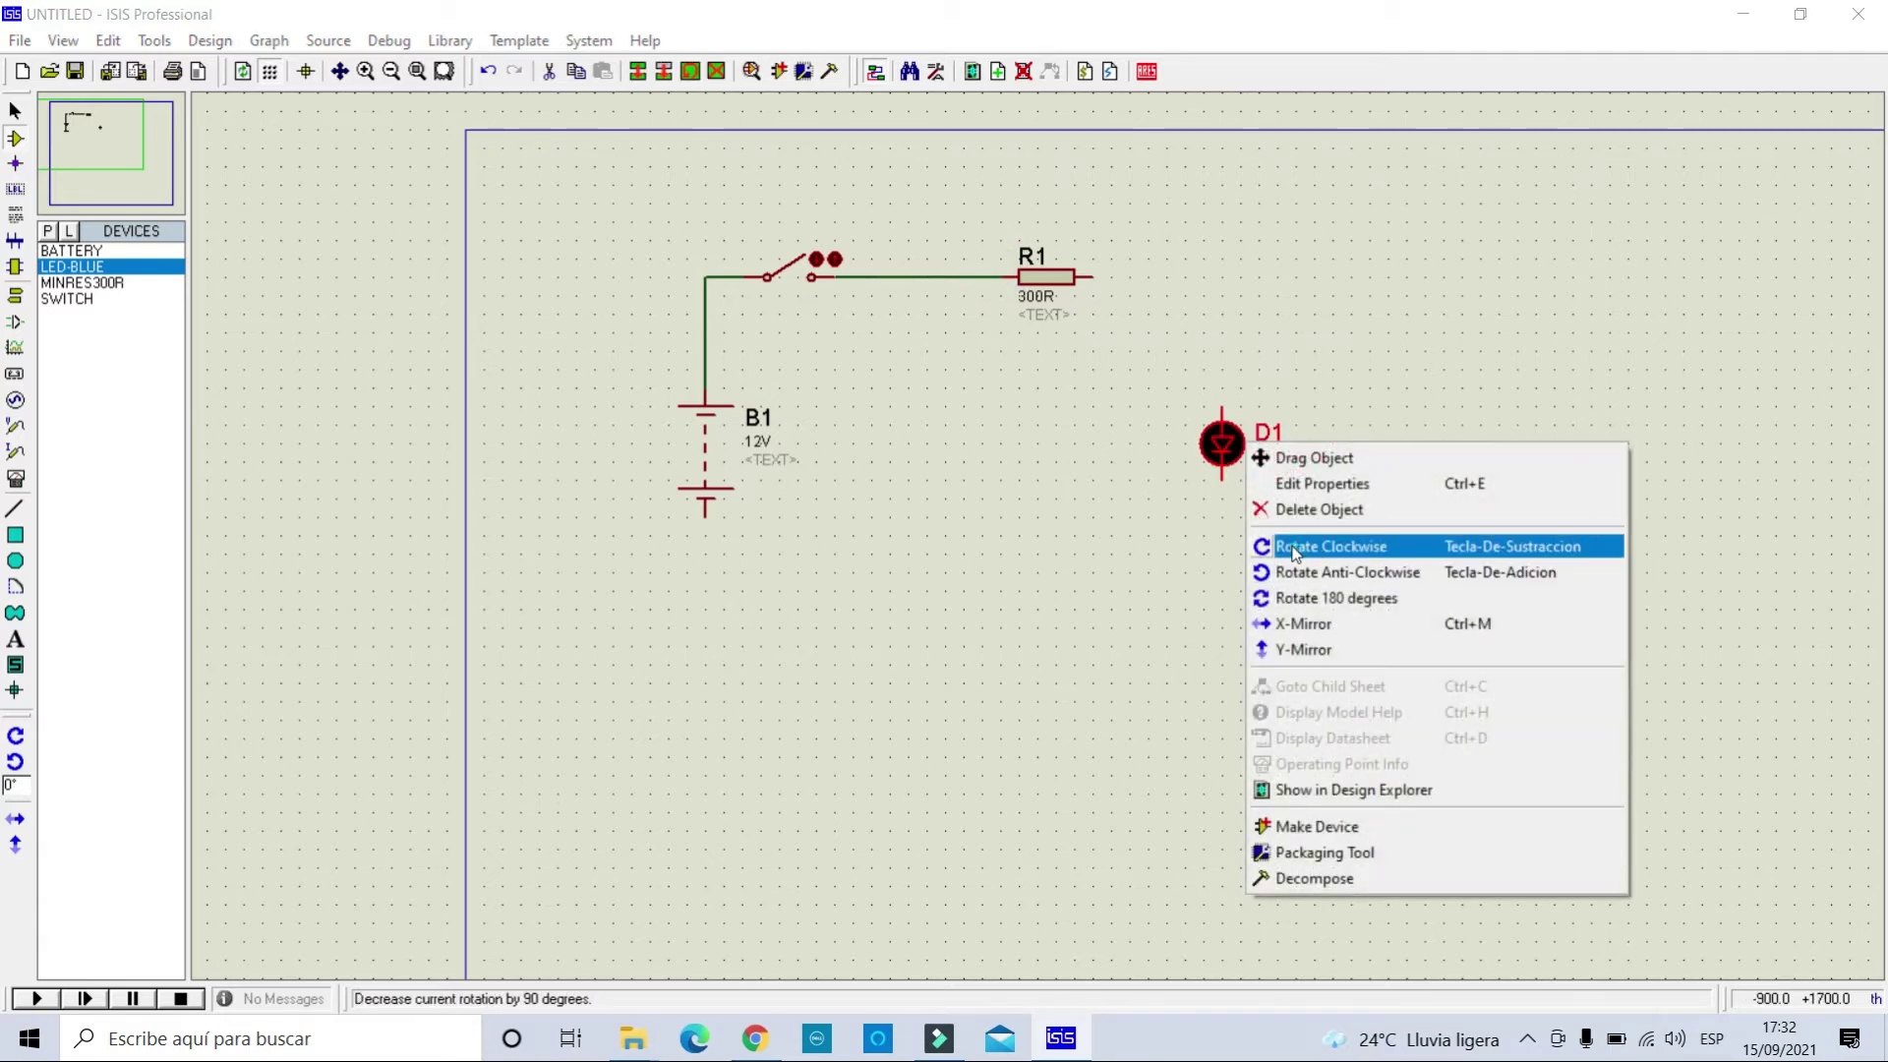
left_click(1292, 553)
right_click(1223, 441)
left_click(1293, 536)
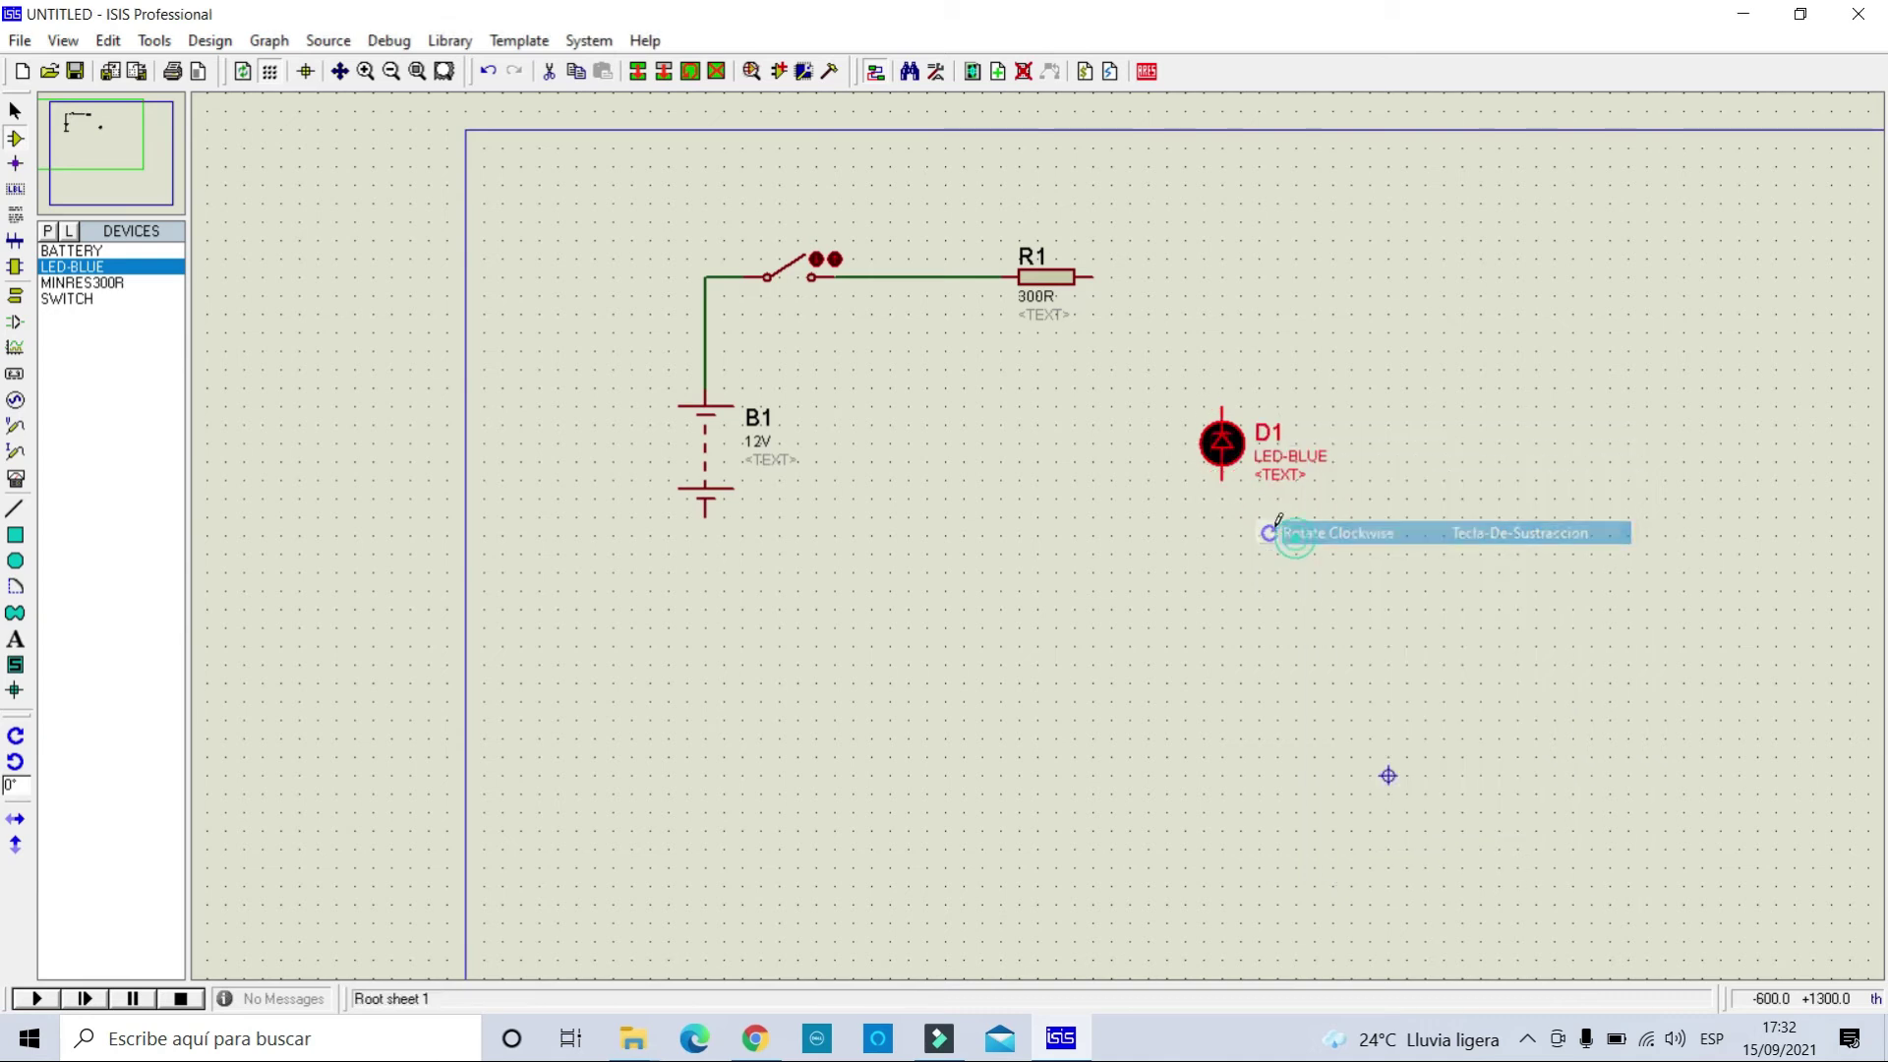
right_click(1223, 442)
left_click(1286, 528)
right_click(1227, 454)
left_click(1288, 528)
left_click(1208, 589)
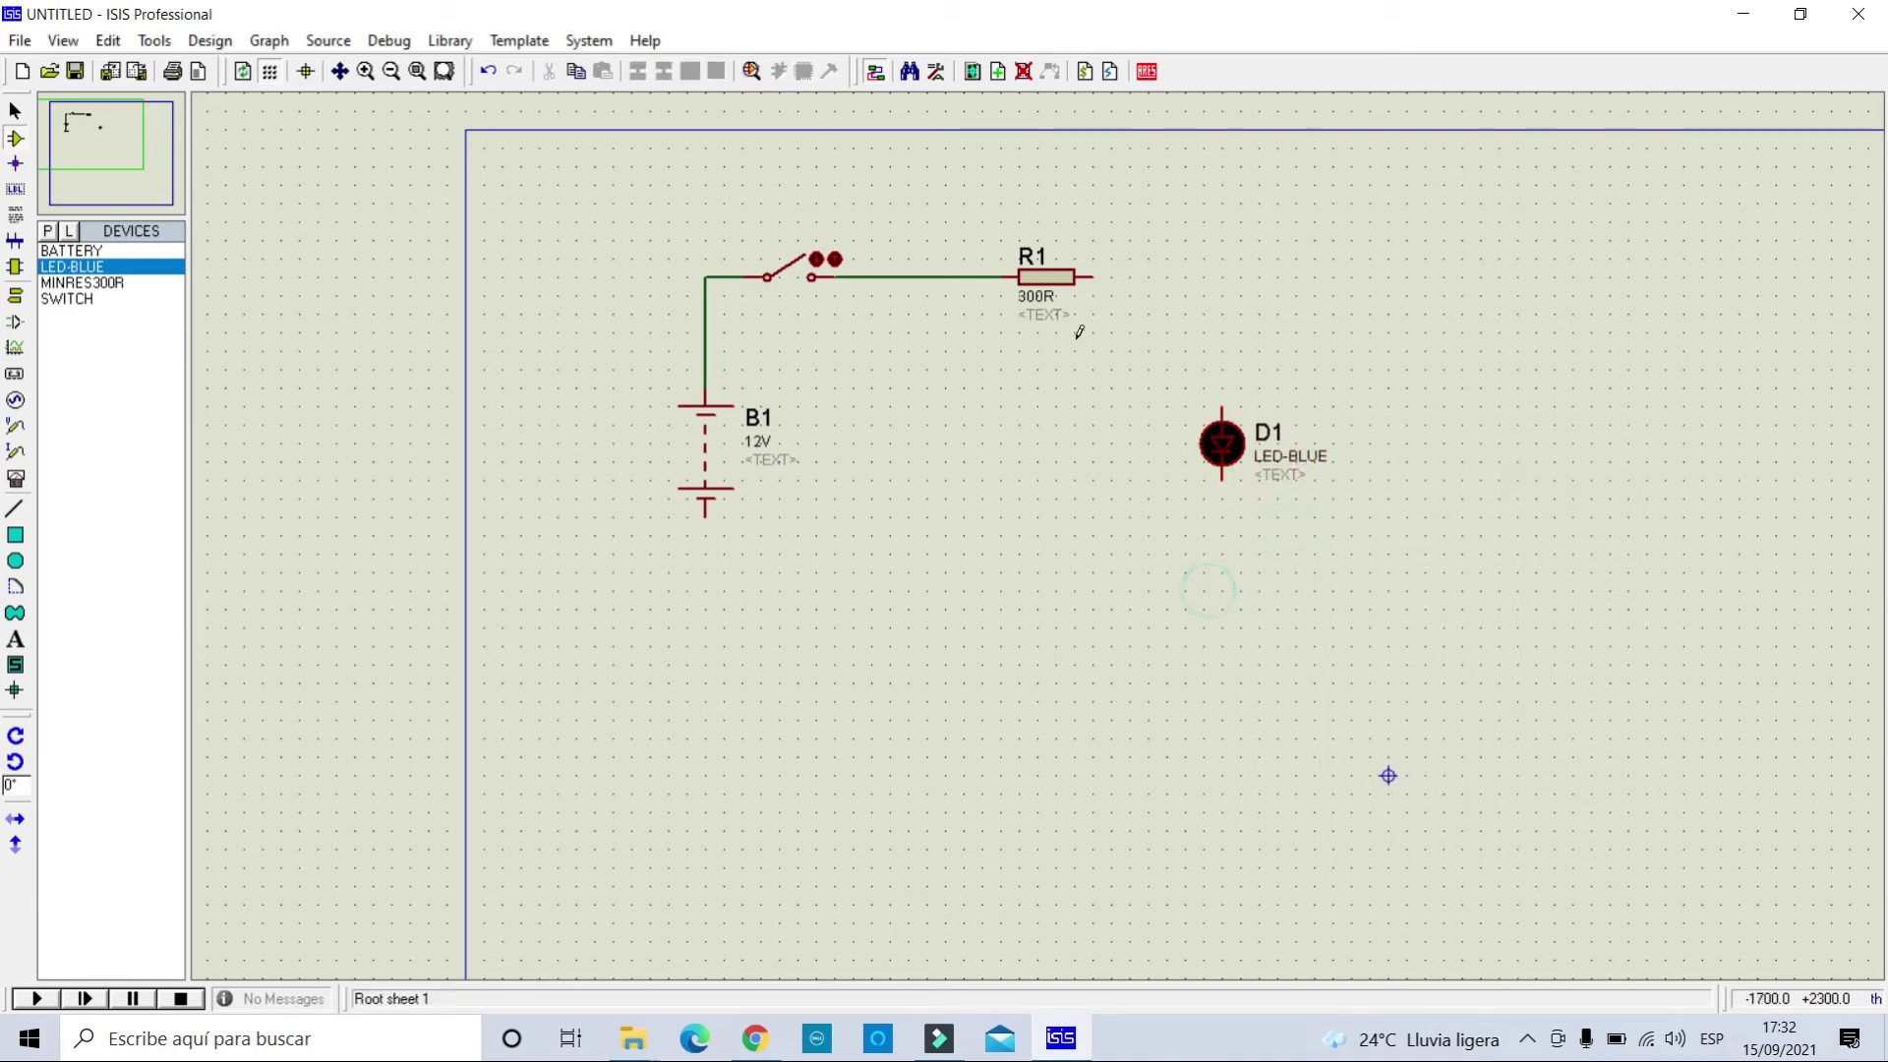
Wire the resistor's right pin to the LED's upper pin and the LED's lower pin back to the battery's lower terminal.
left_click(1223, 413)
left_click(1222, 478)
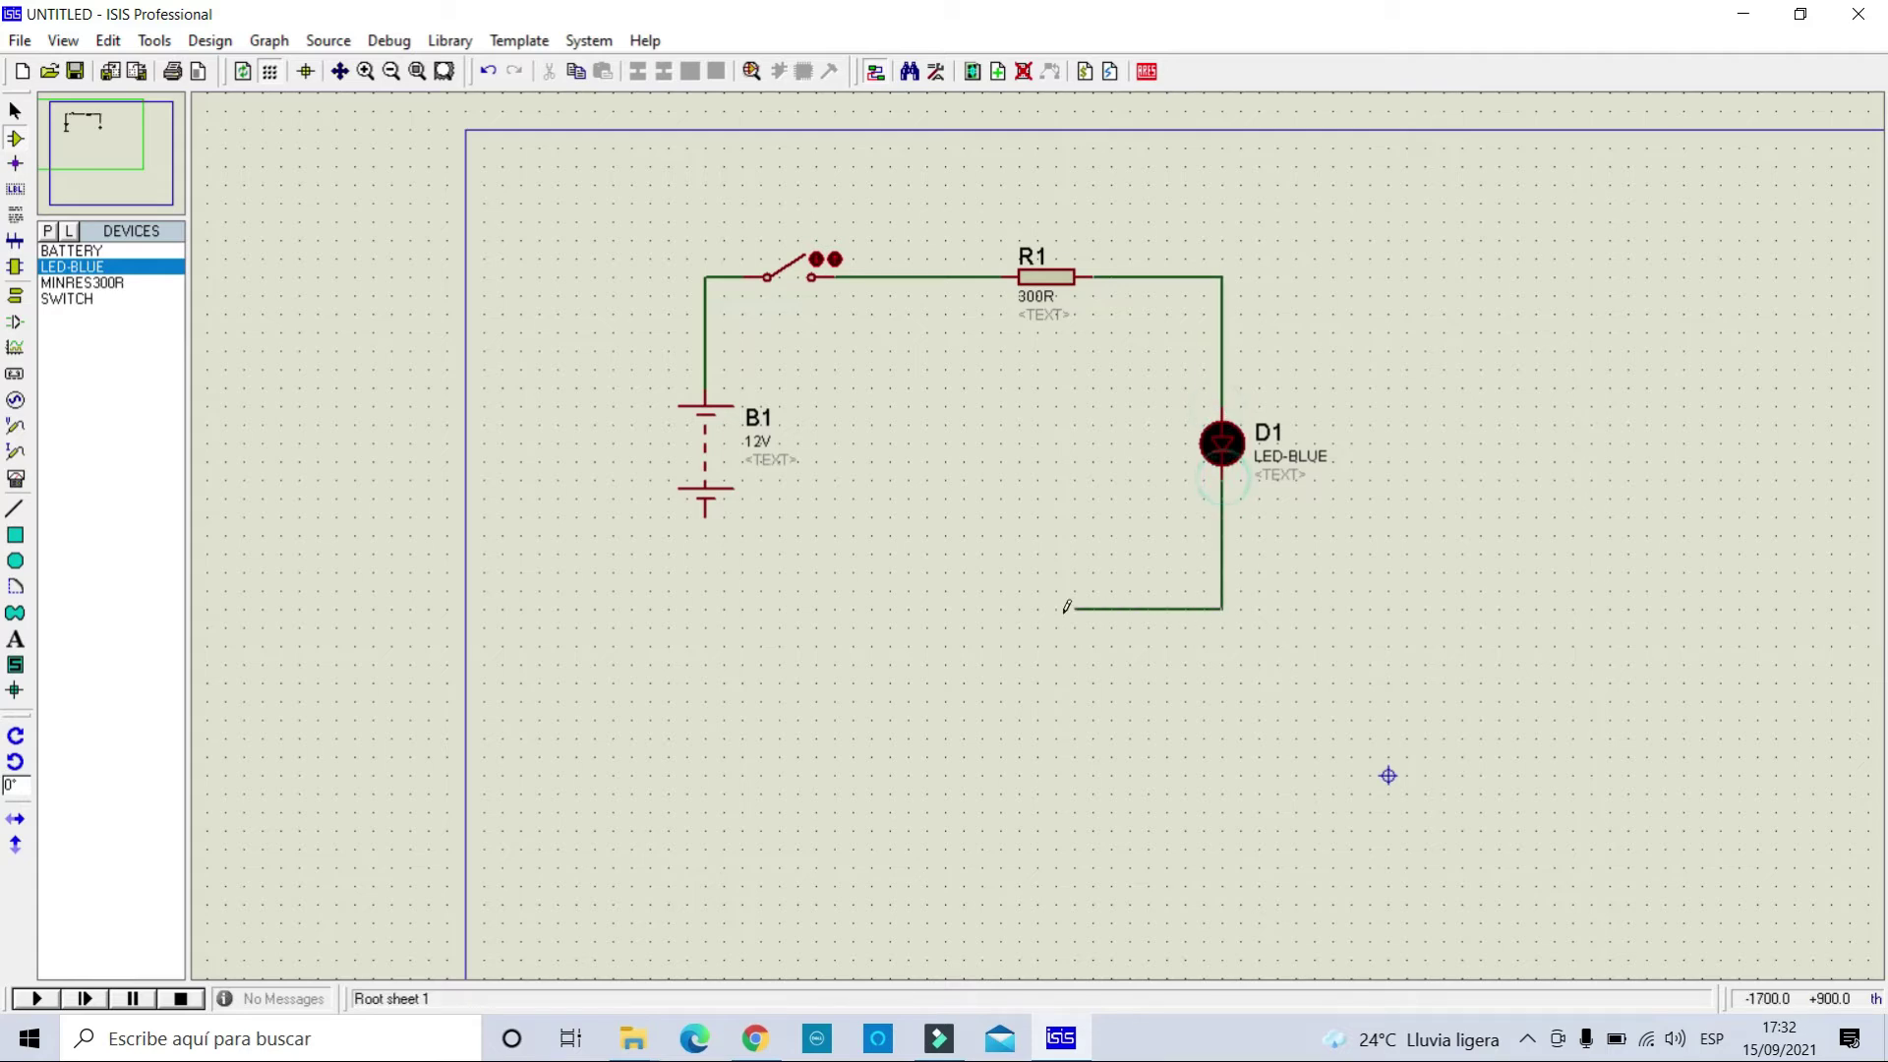
left_click(704, 624)
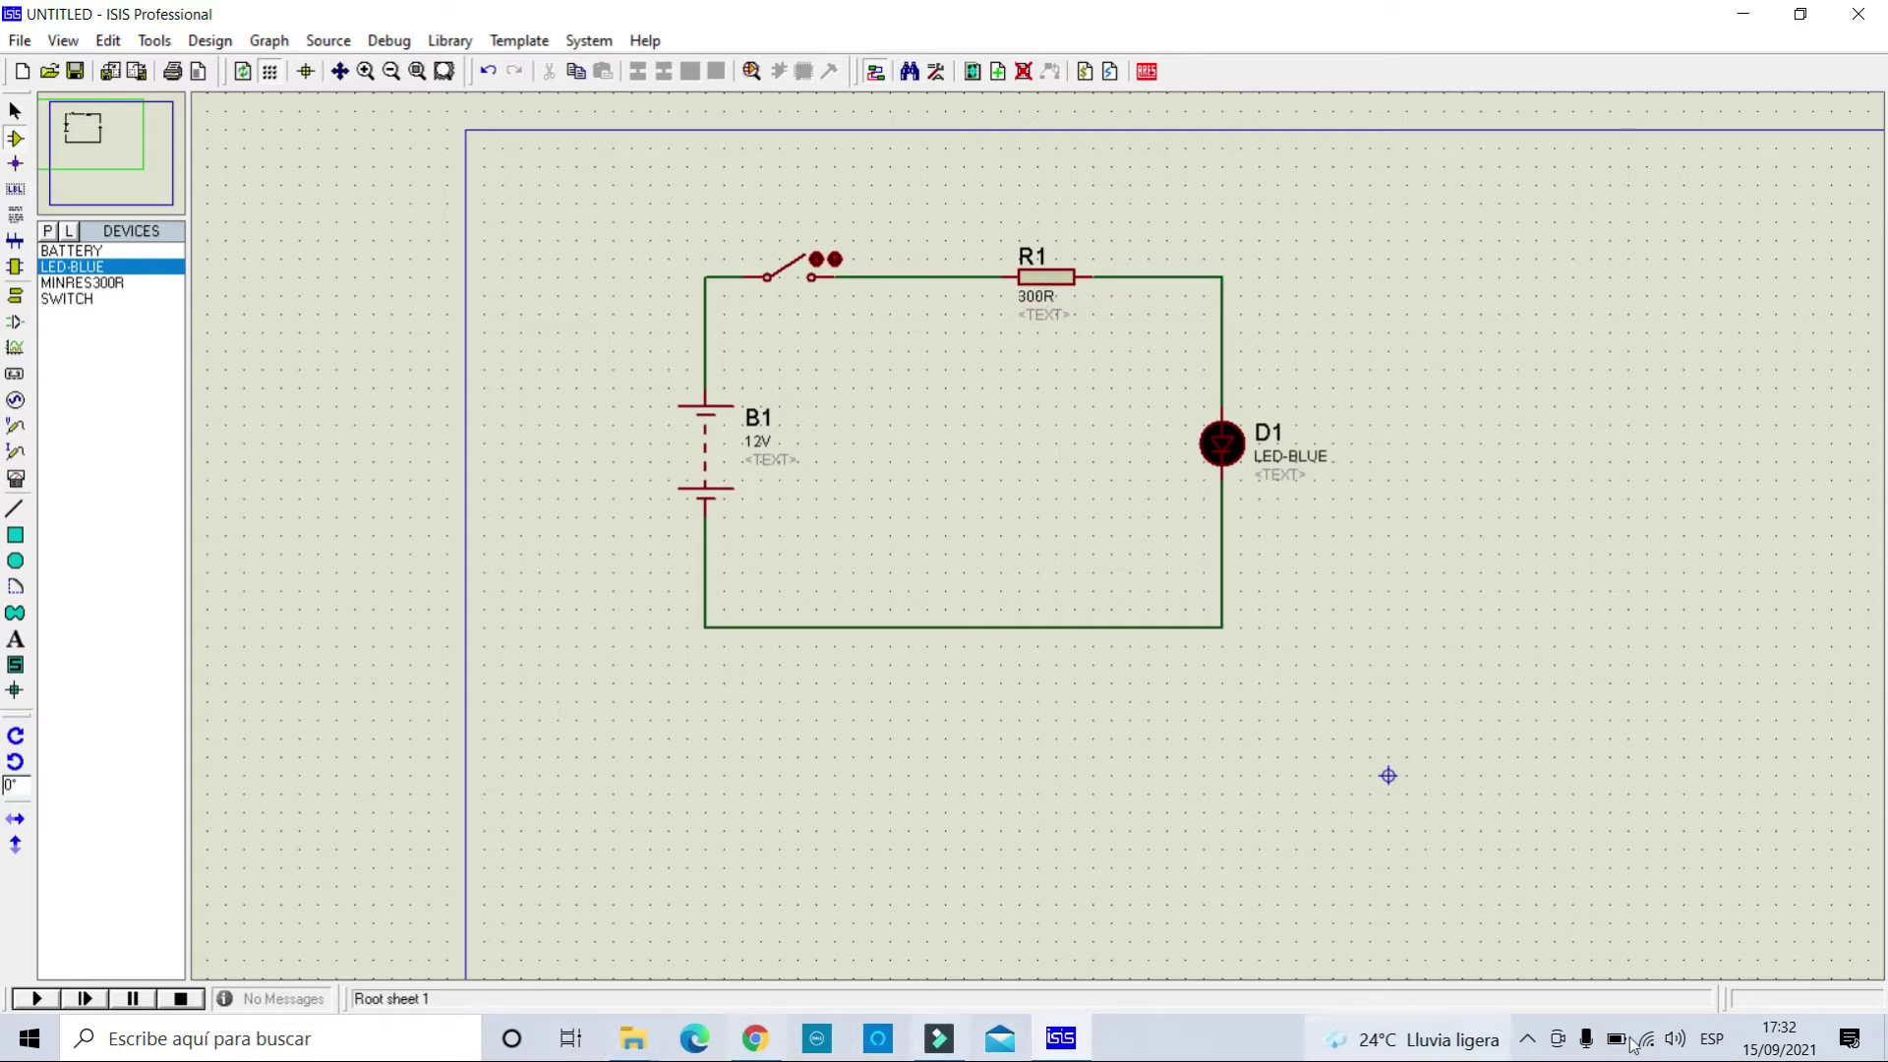
Recalculate the LED's series resistance in the Windows Calculator as 9 - 3,1 divided by 0,020, then close the calculator.
key("XF86Calculator")
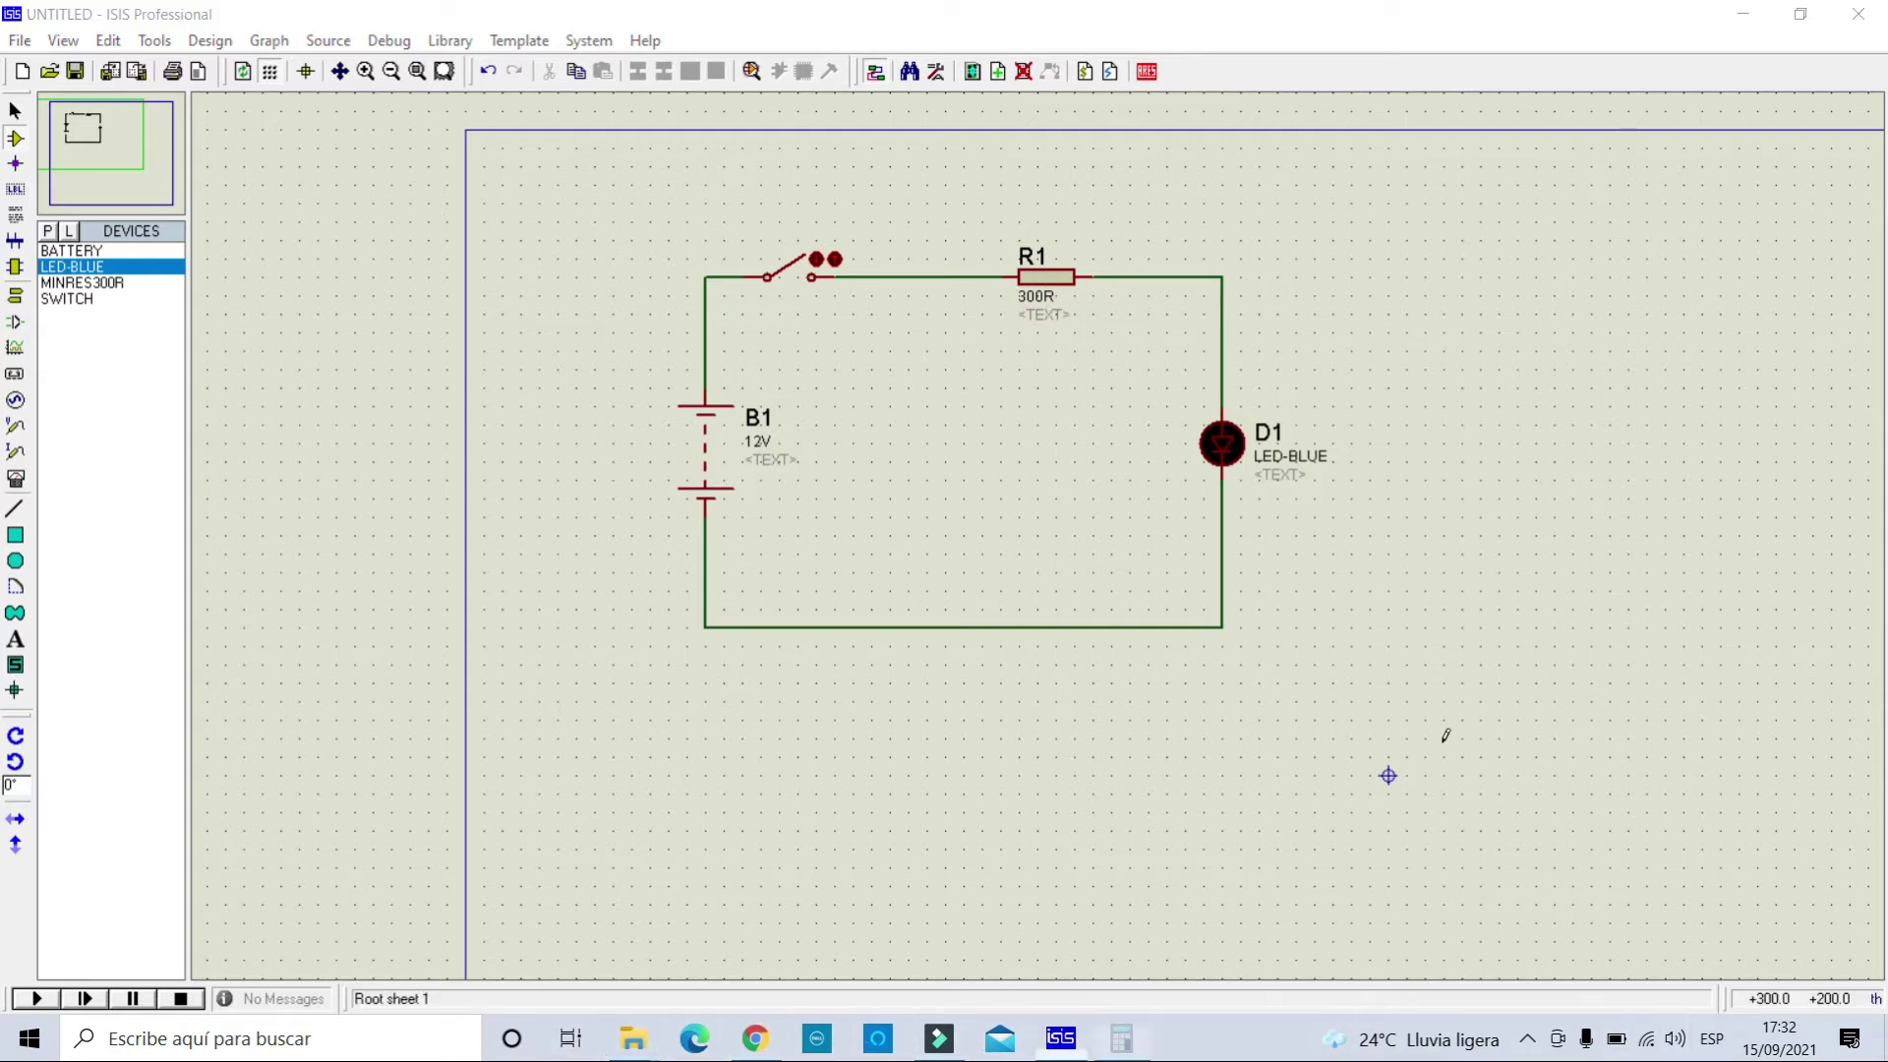
left_click_drag(811, 273, 1481, 181)
type("9-3,1")
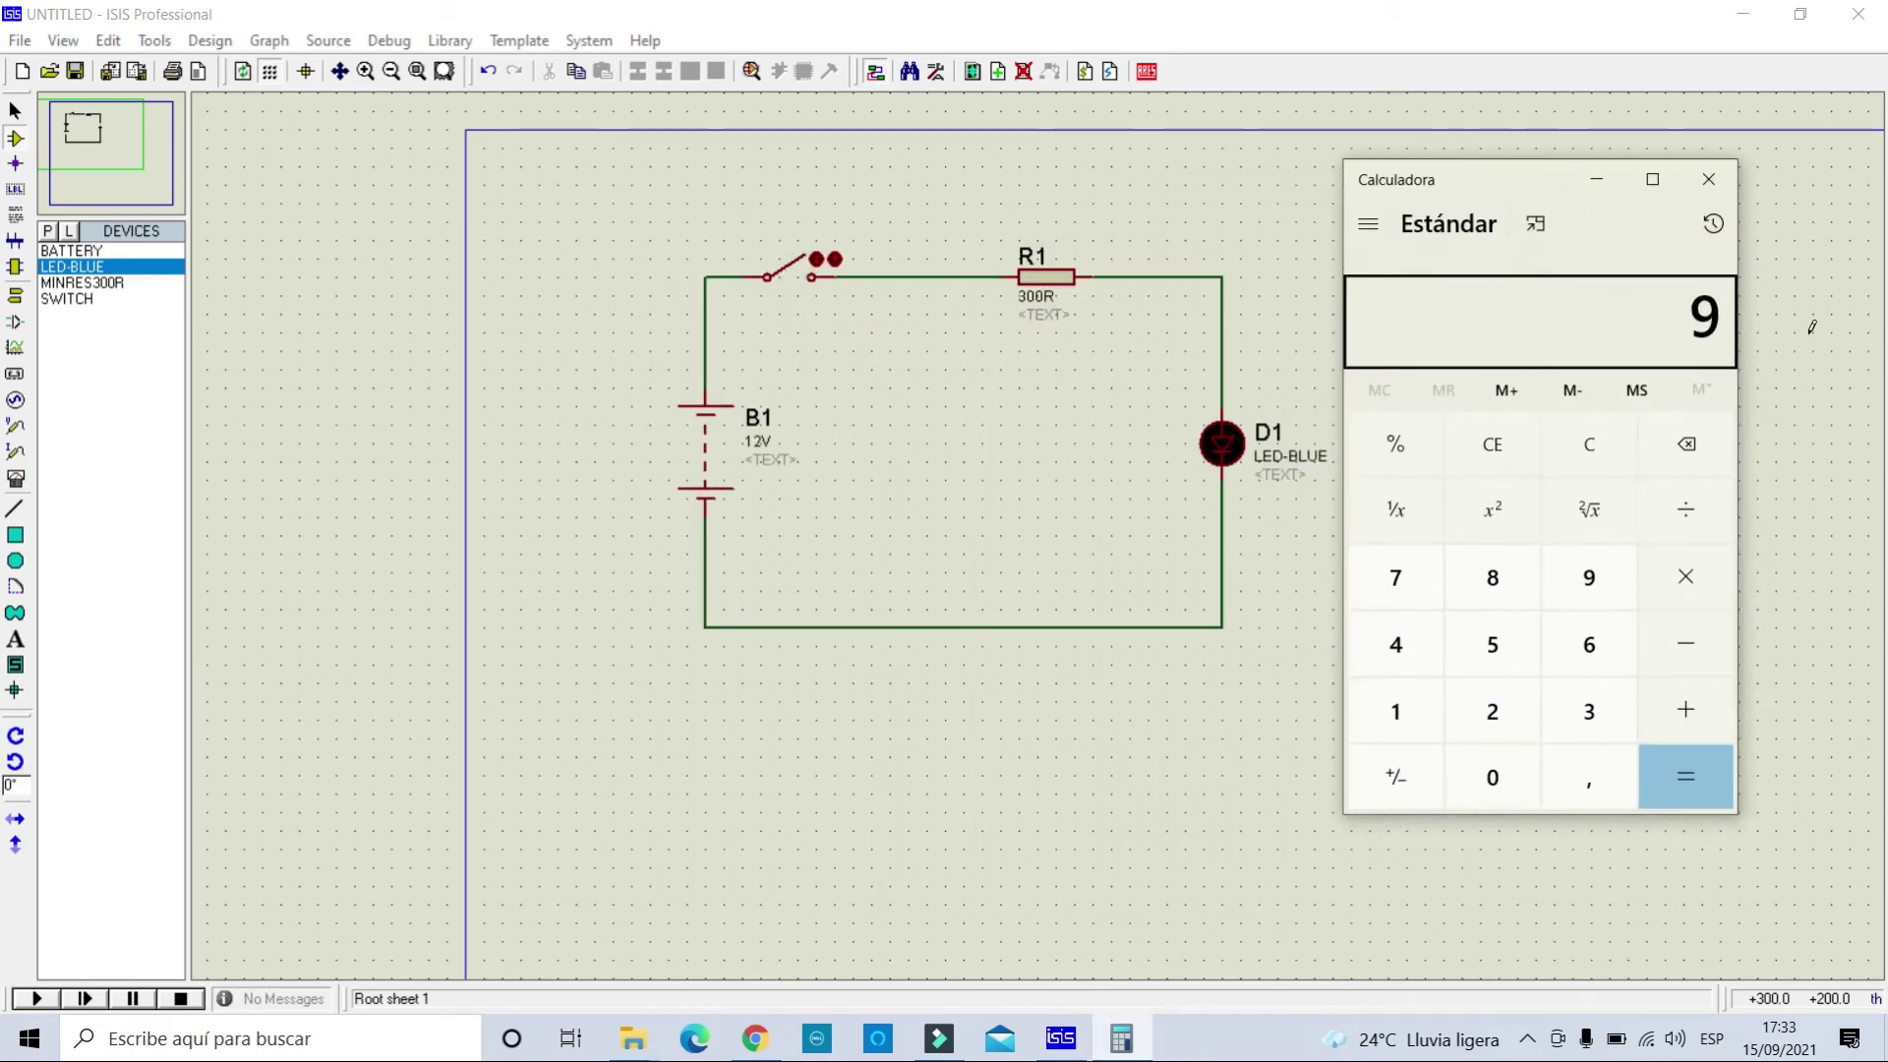
key("Return")
type("0,020")
key("Return")
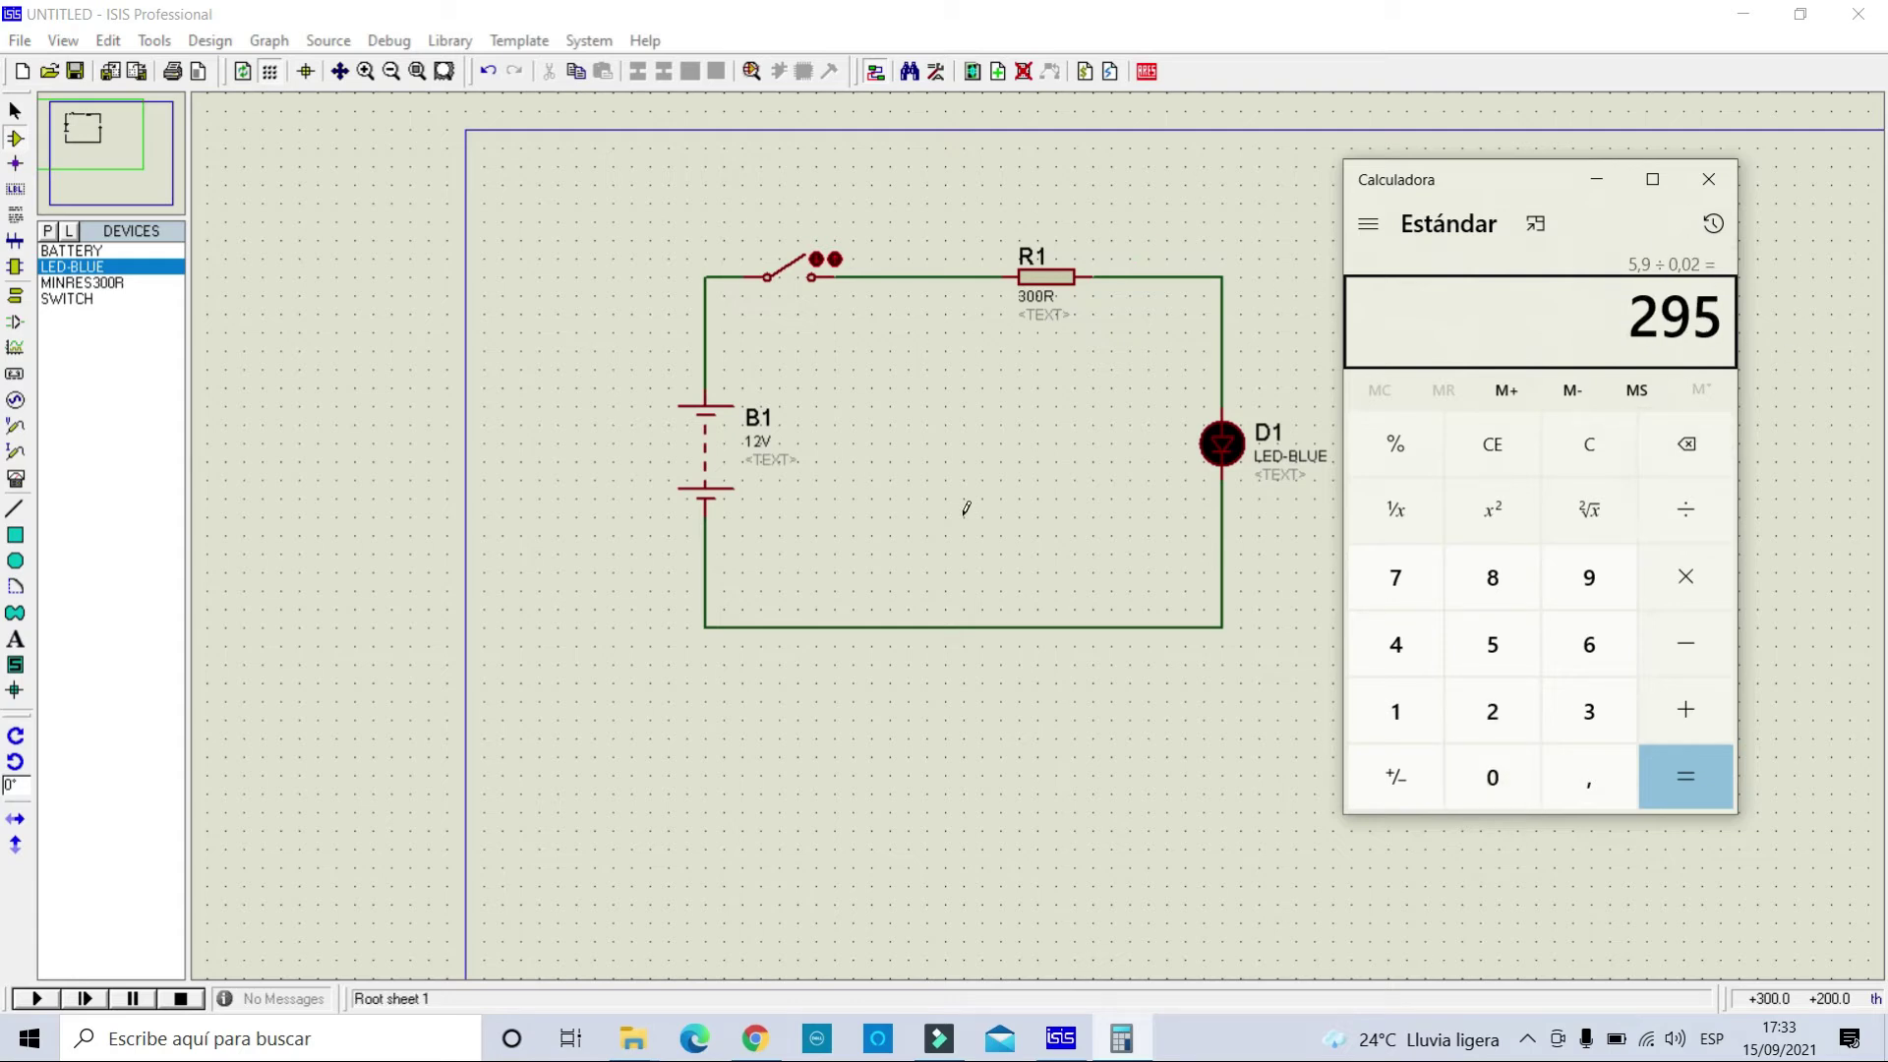
left_click(1708, 179)
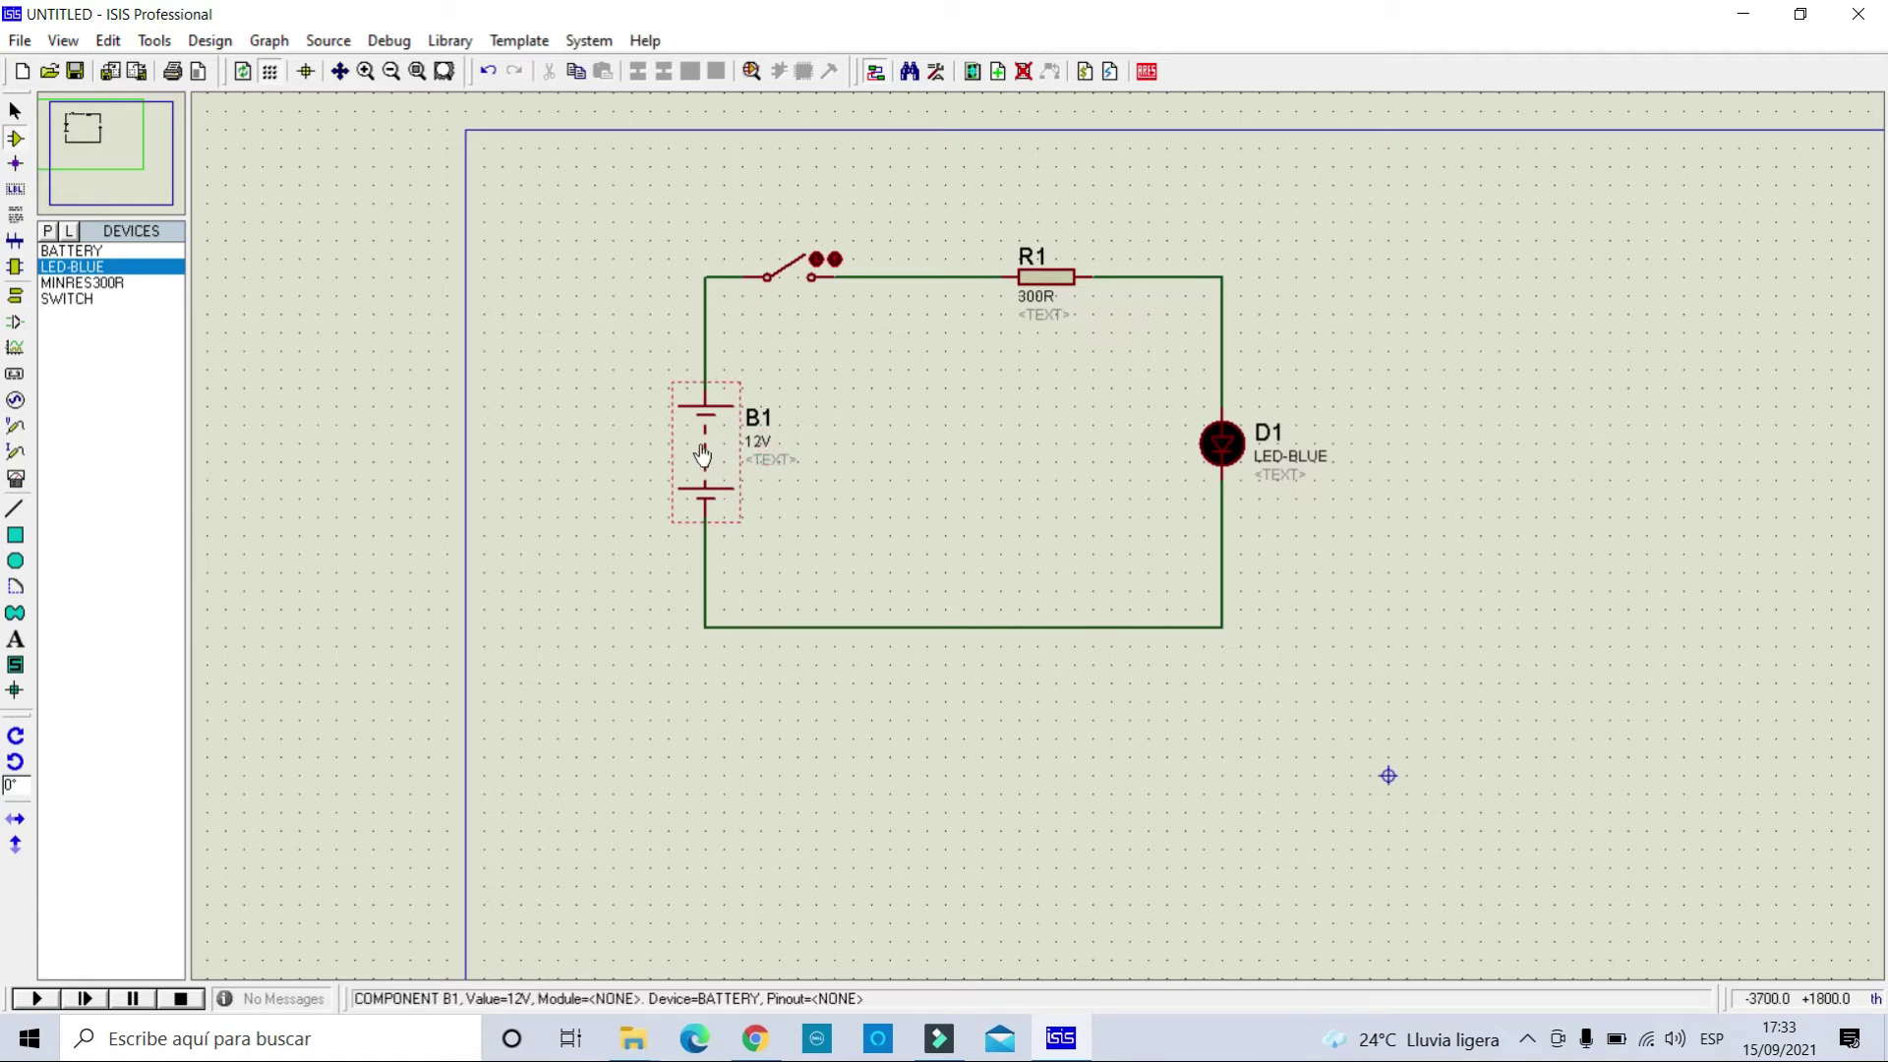
left_click(746, 425)
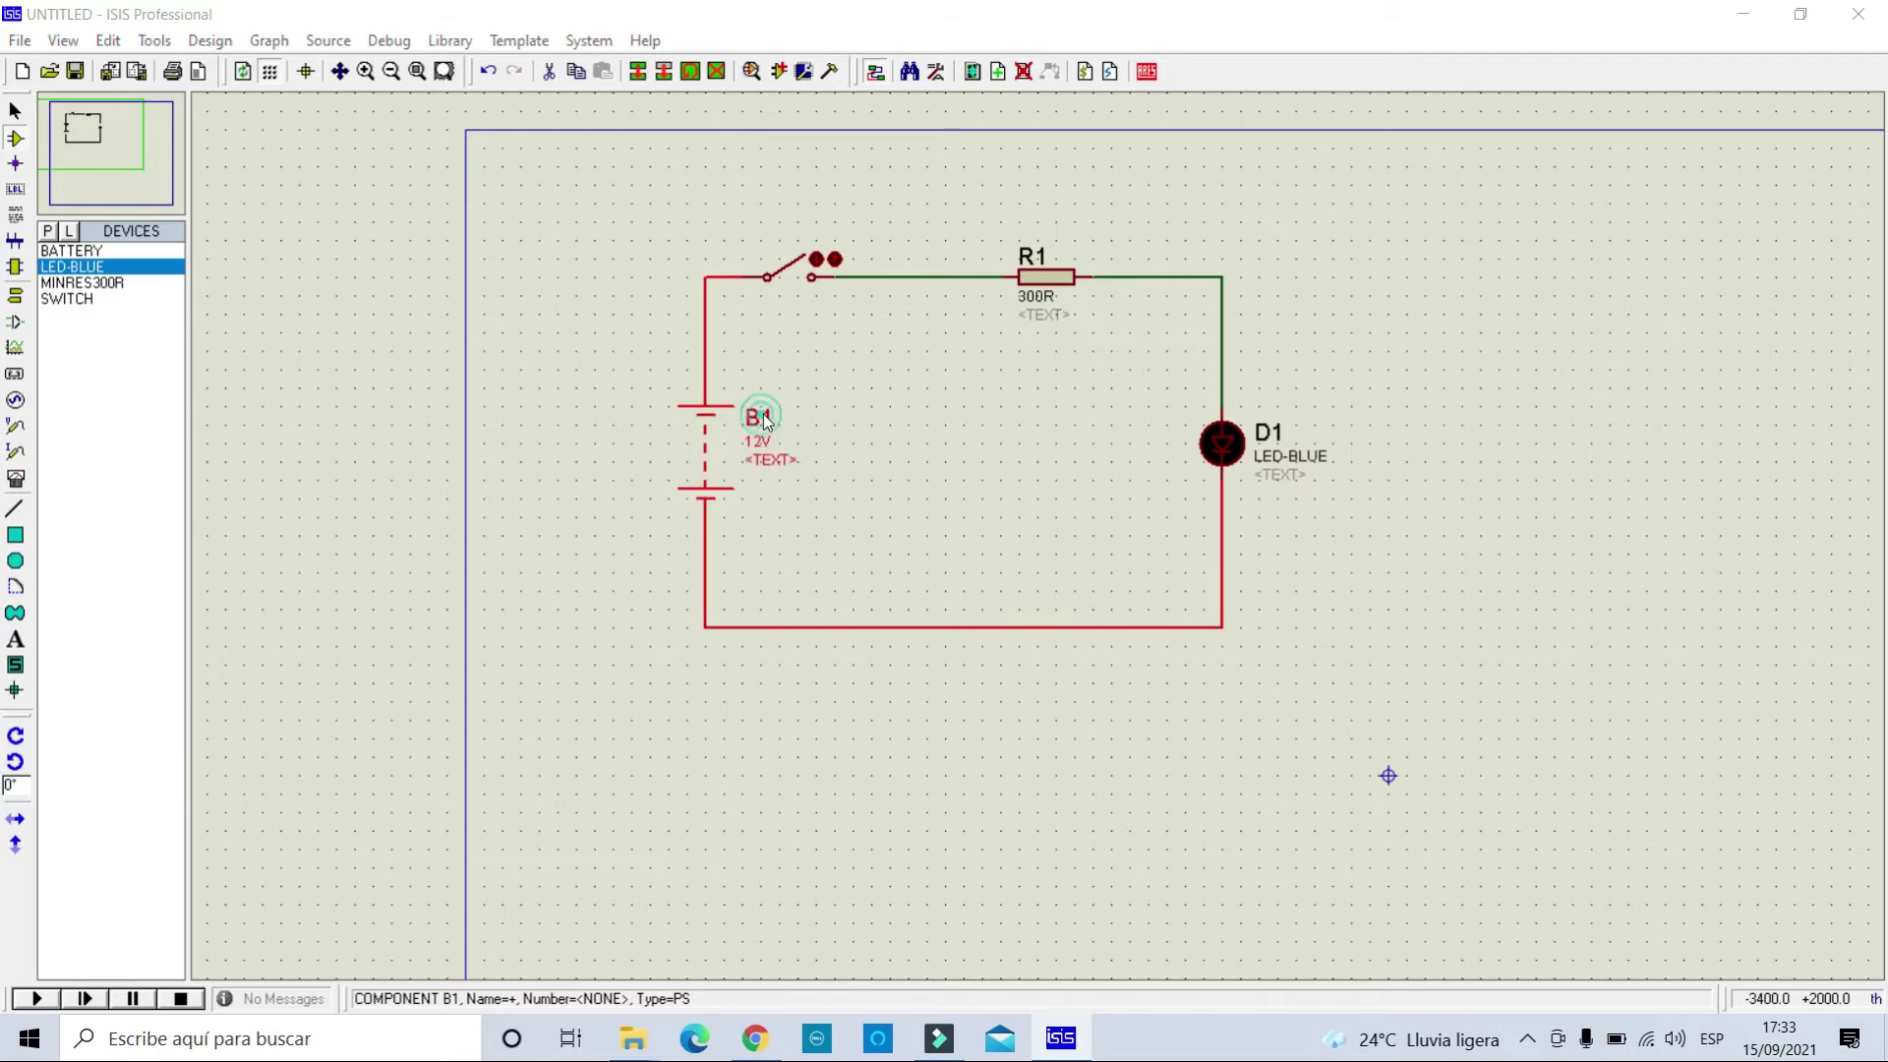
left_click(745, 425)
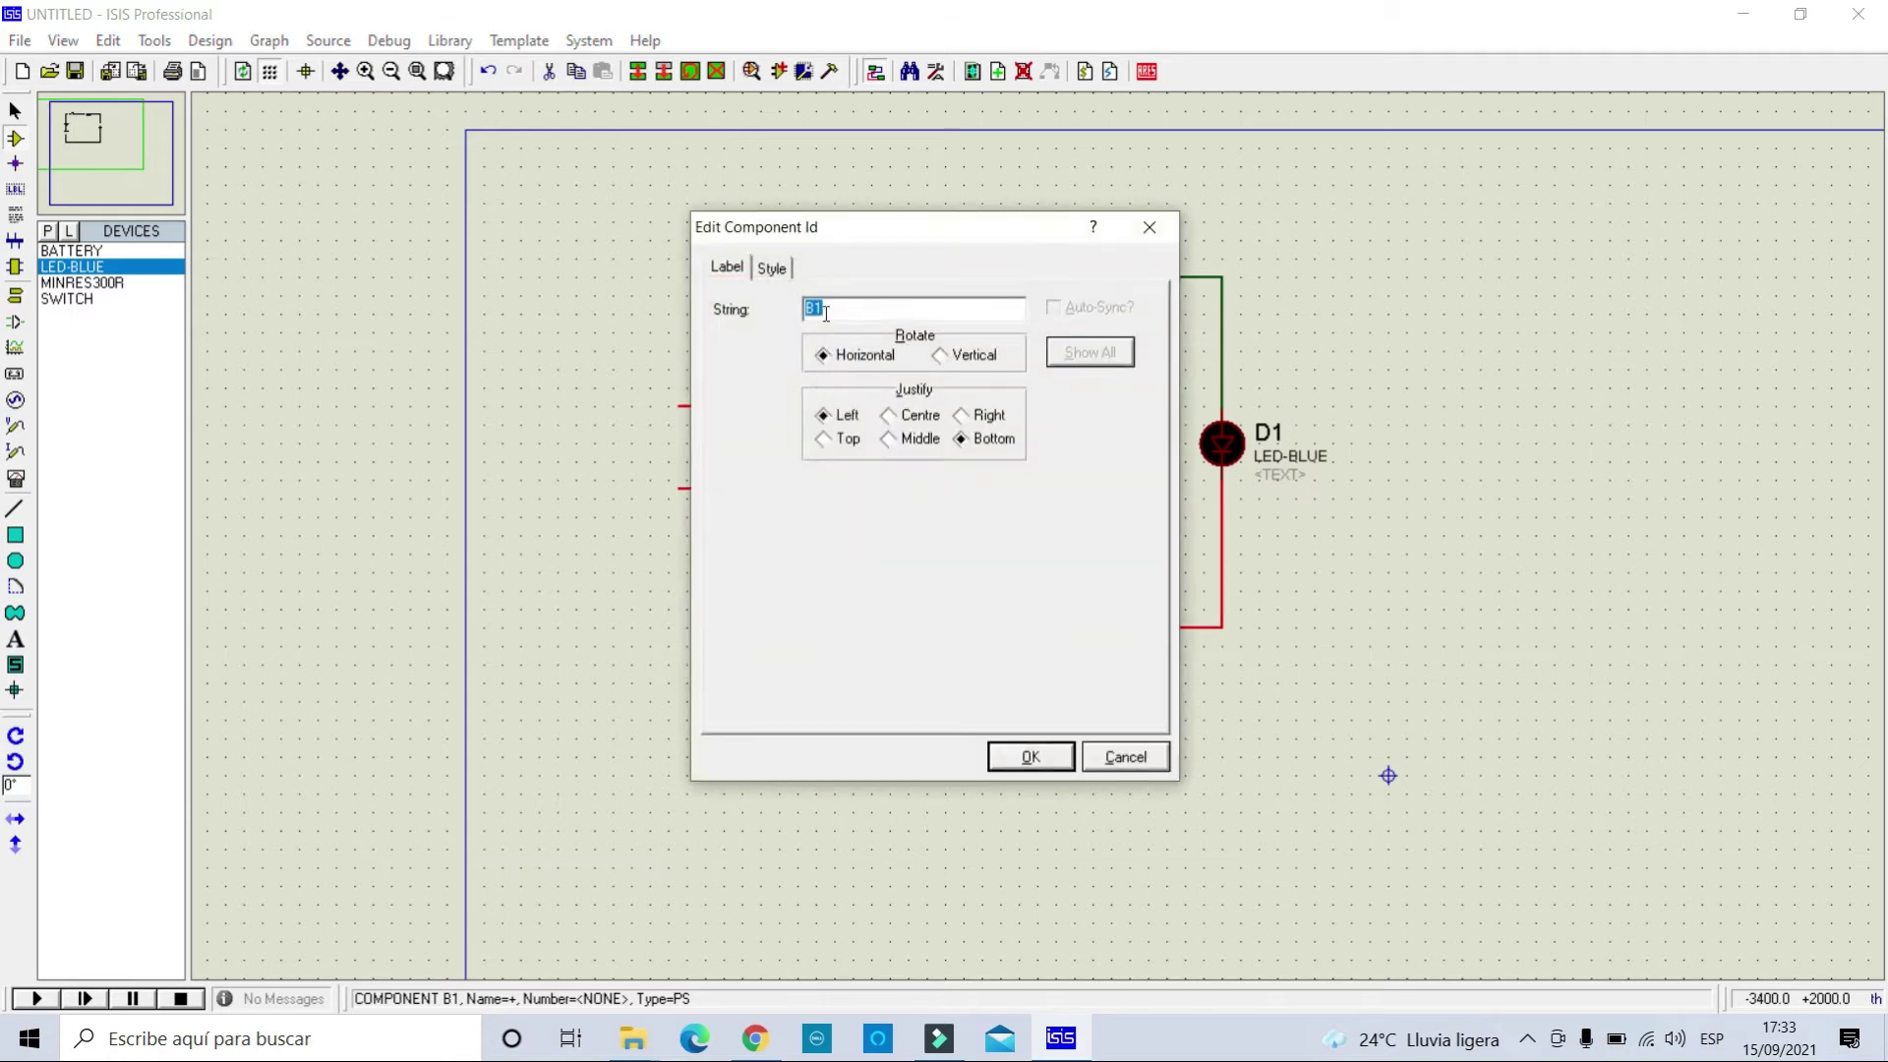
left_click(1148, 227)
left_click(910, 519)
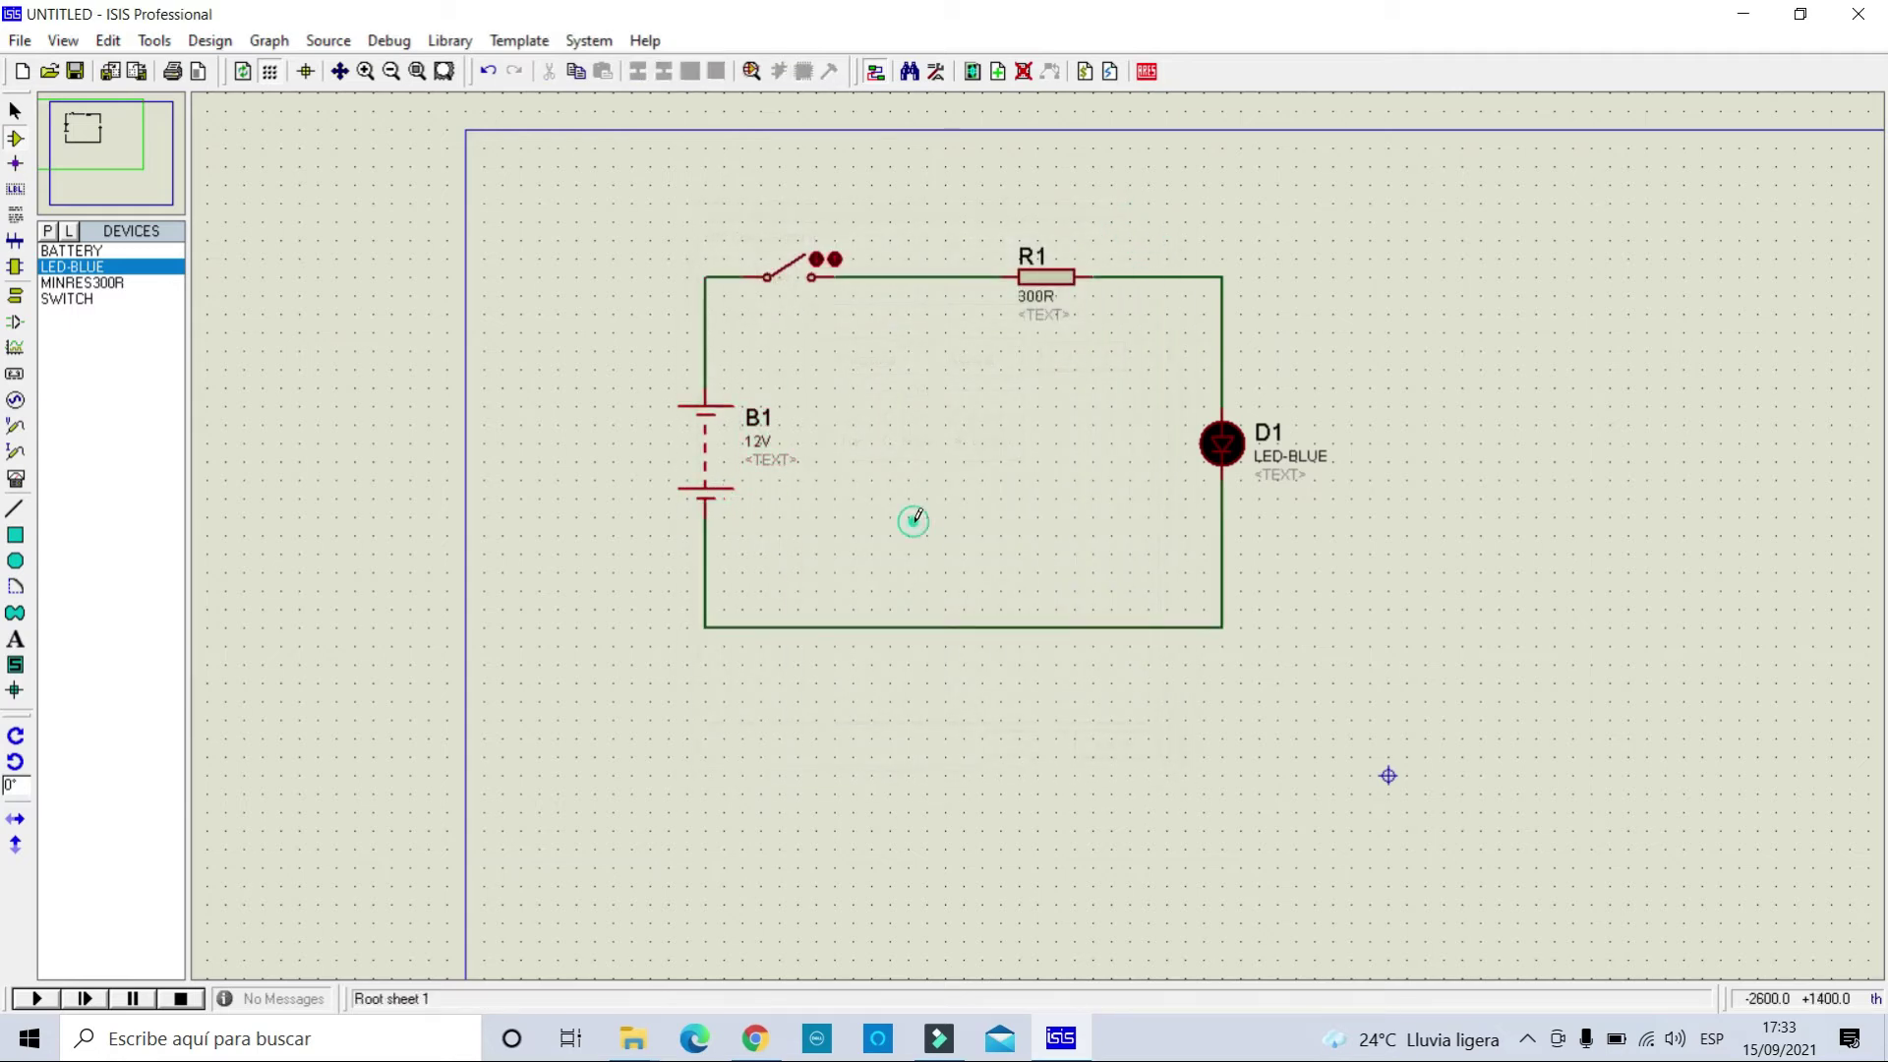
Set the voltage of battery B1 to 9V.
double_click(708, 455)
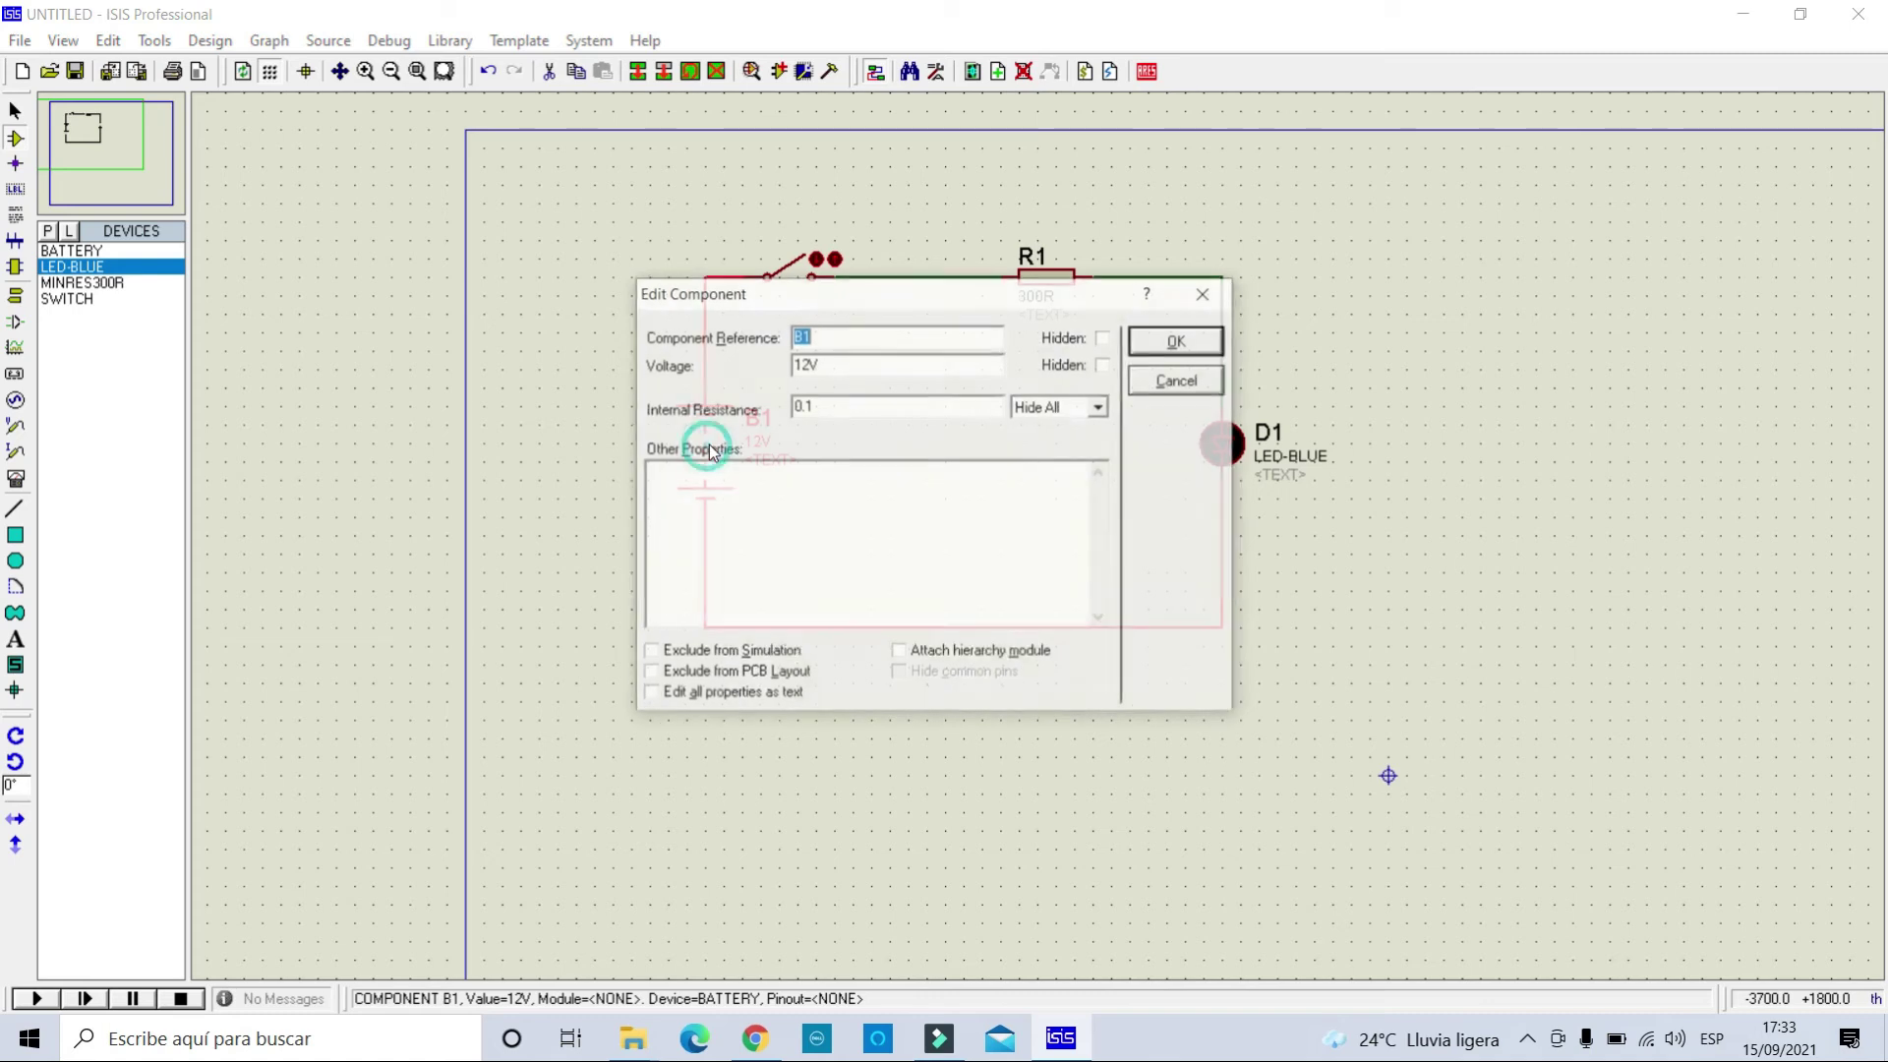
left_click(810, 366)
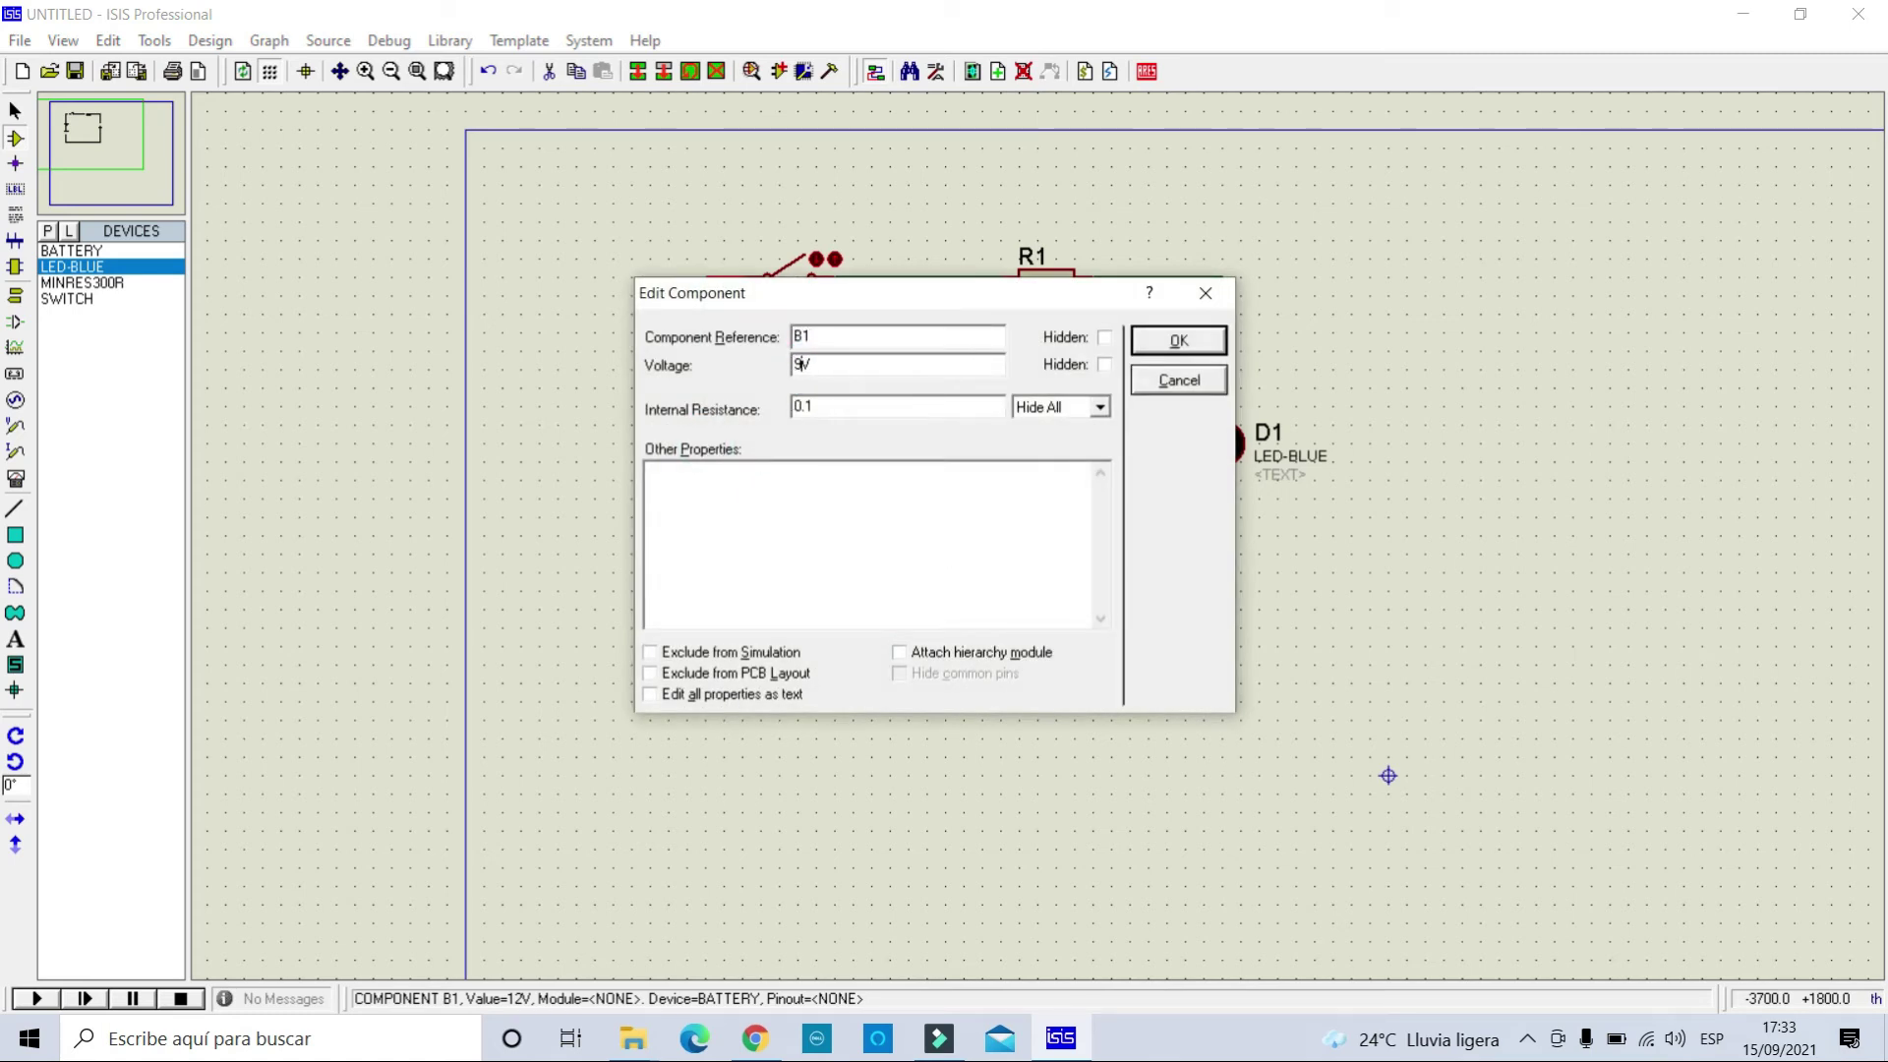
left_click(1190, 342)
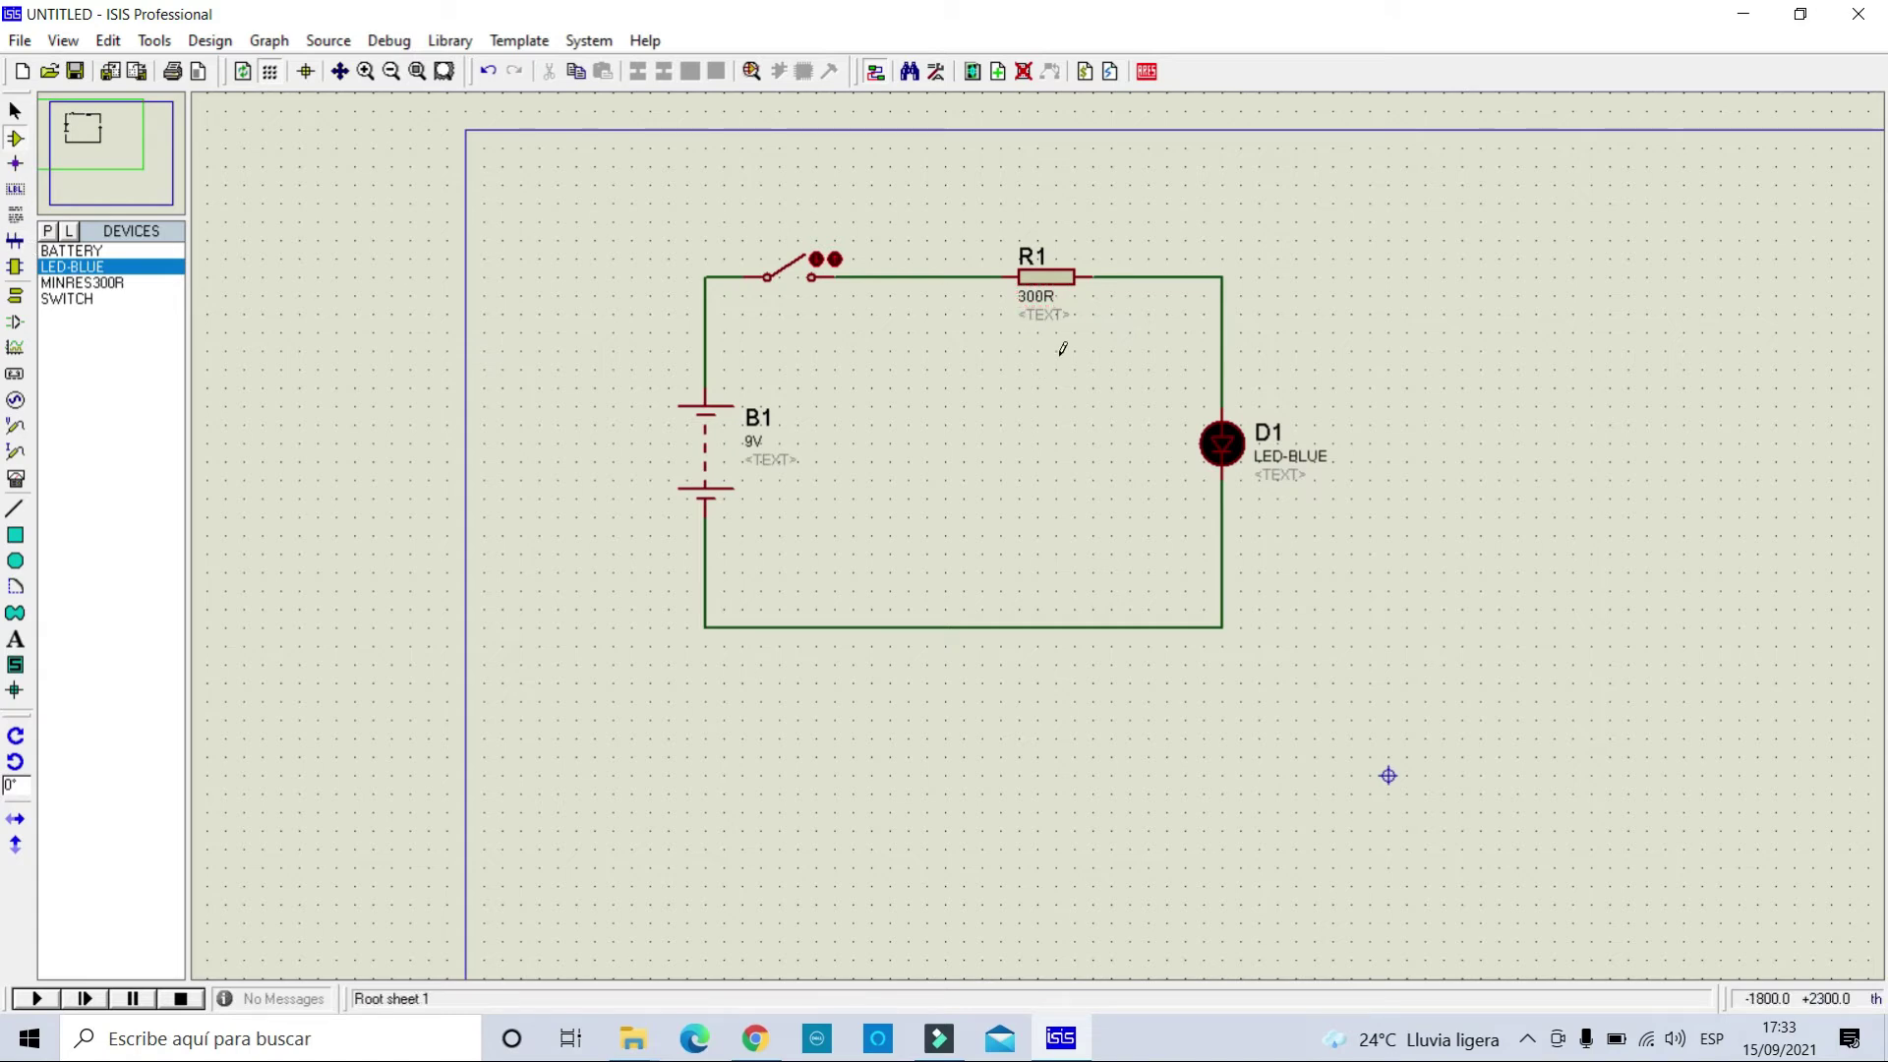
double_click(1036, 305)
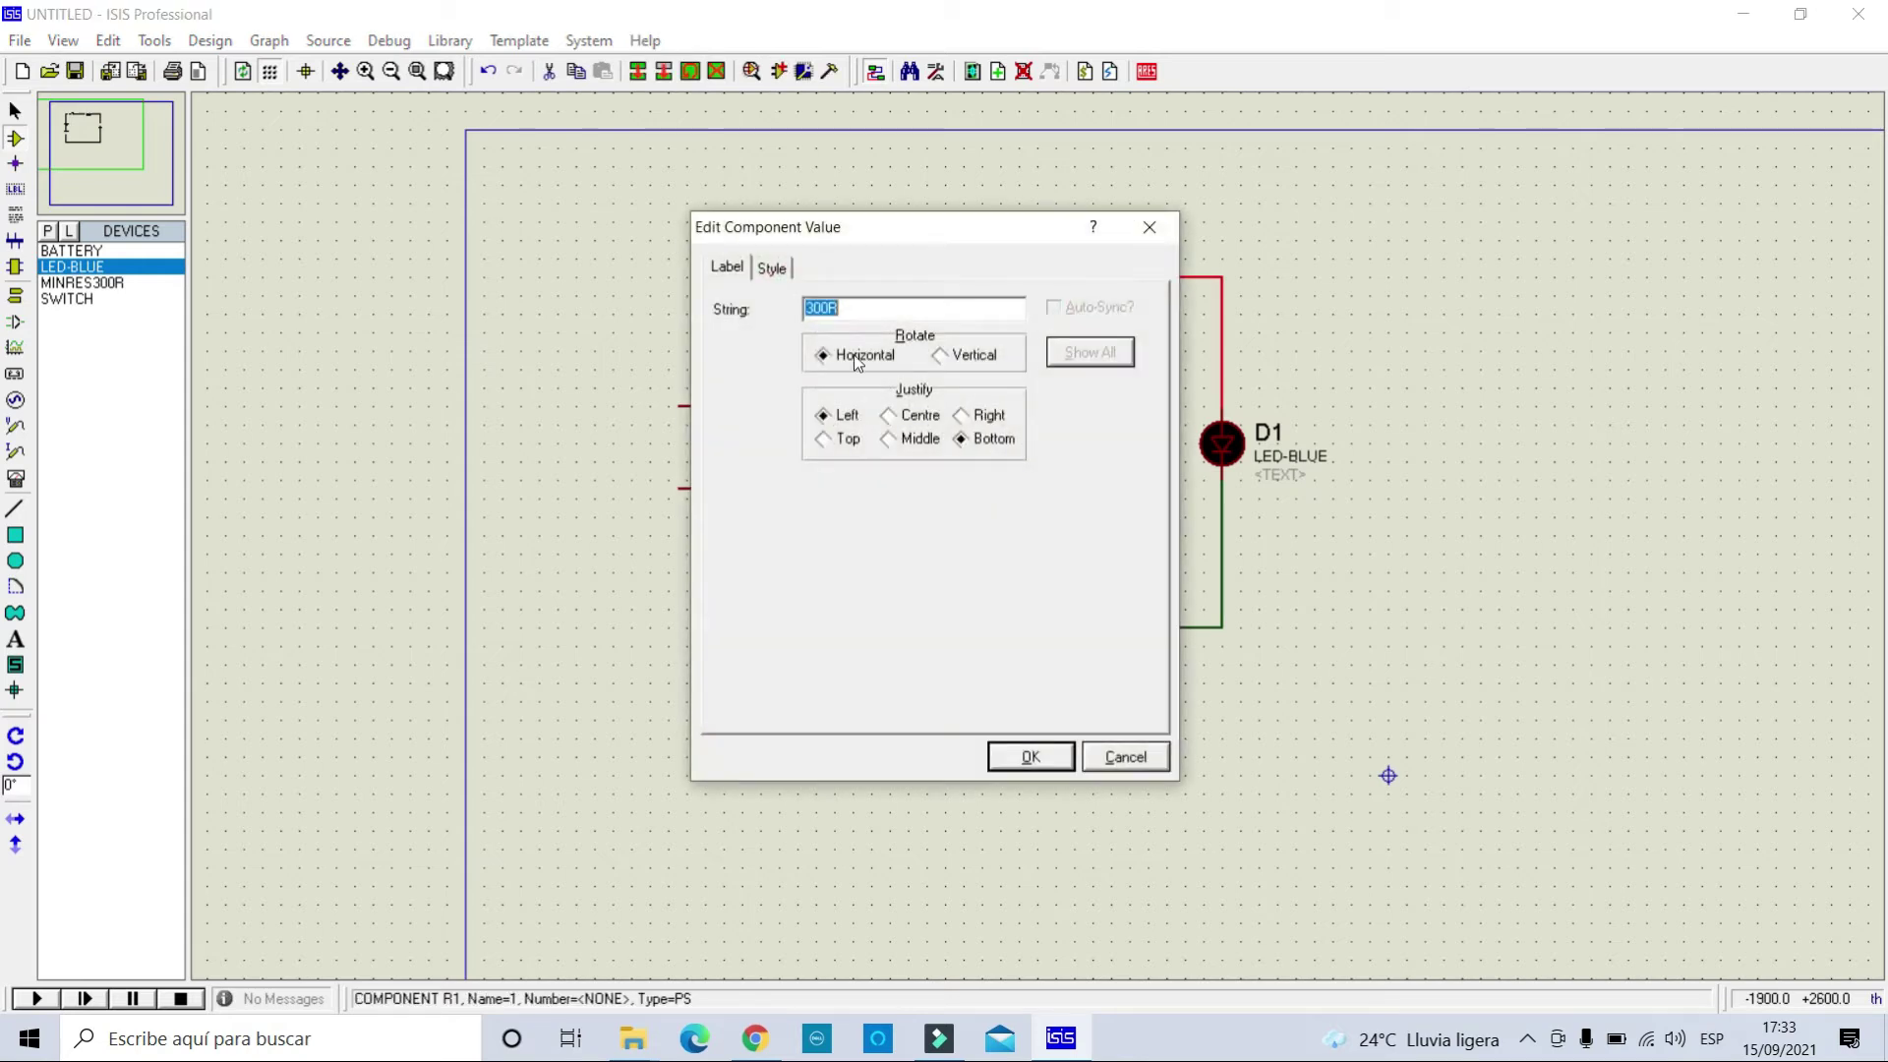
left_click(1150, 227)
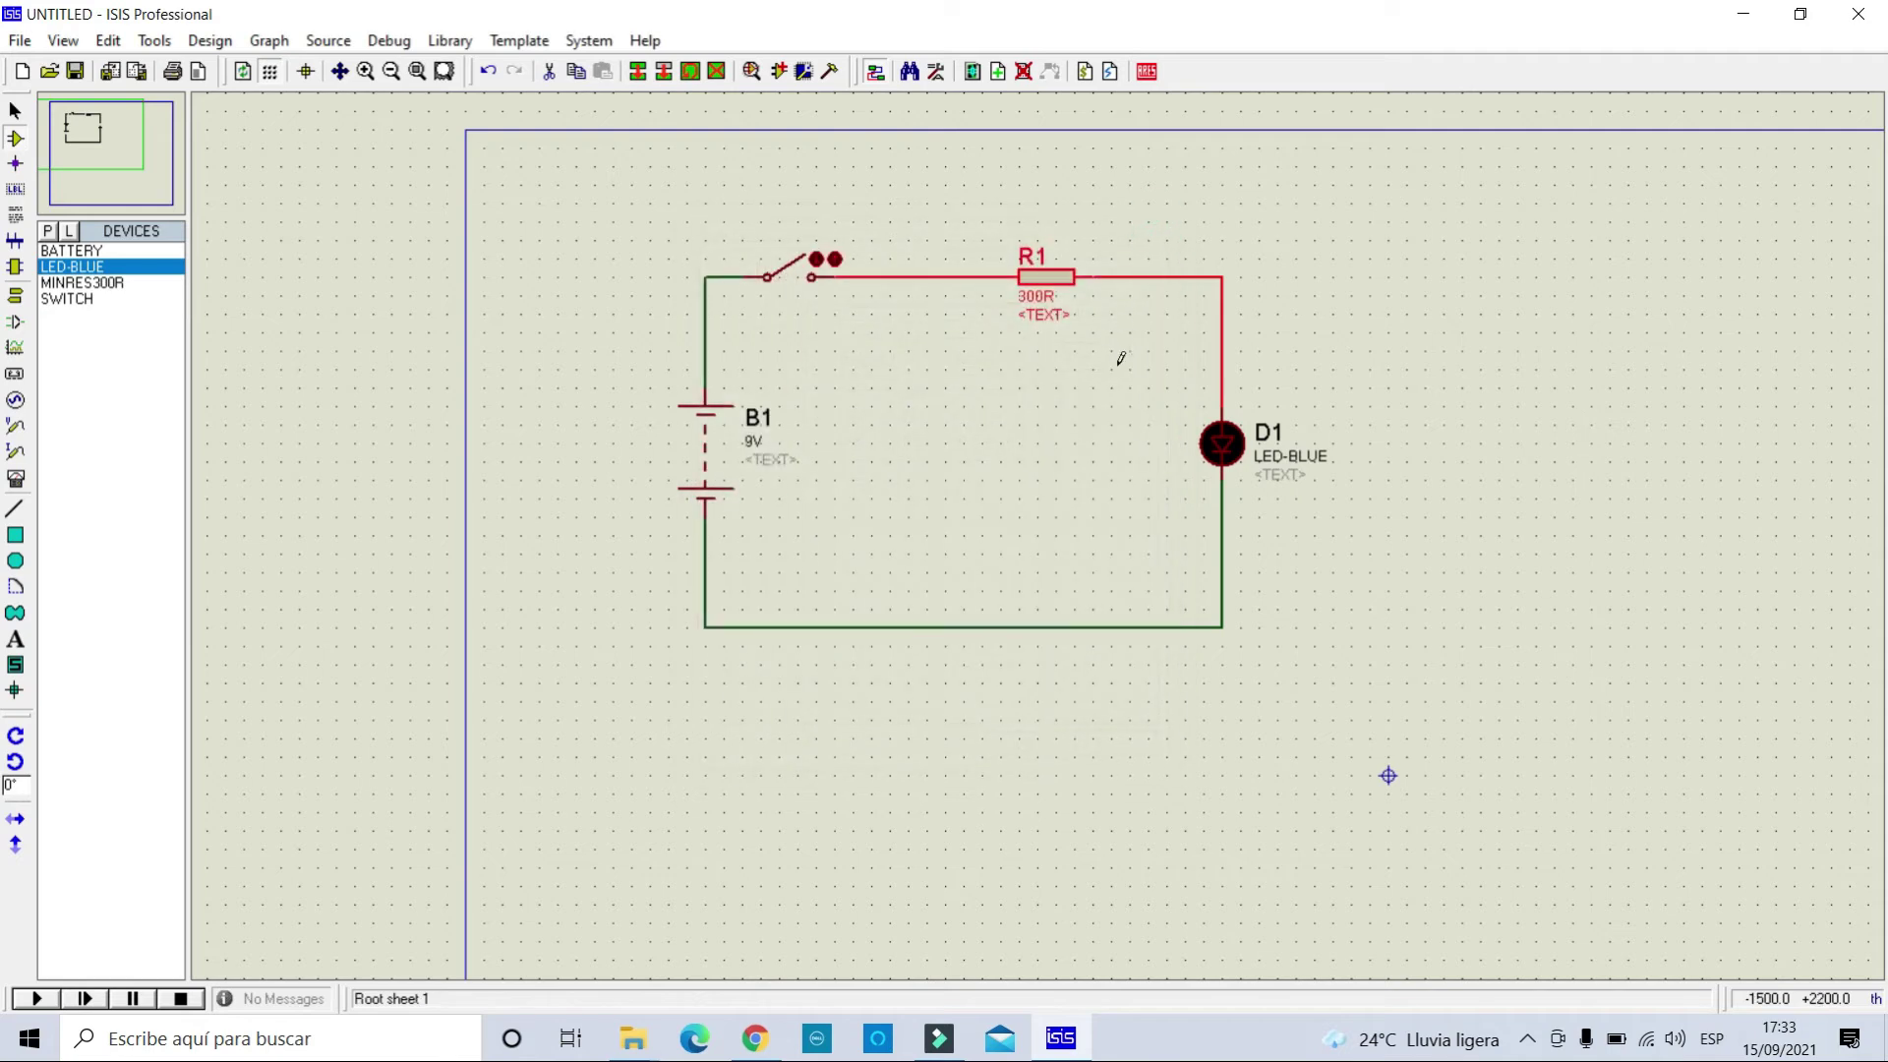
double_click(1057, 280)
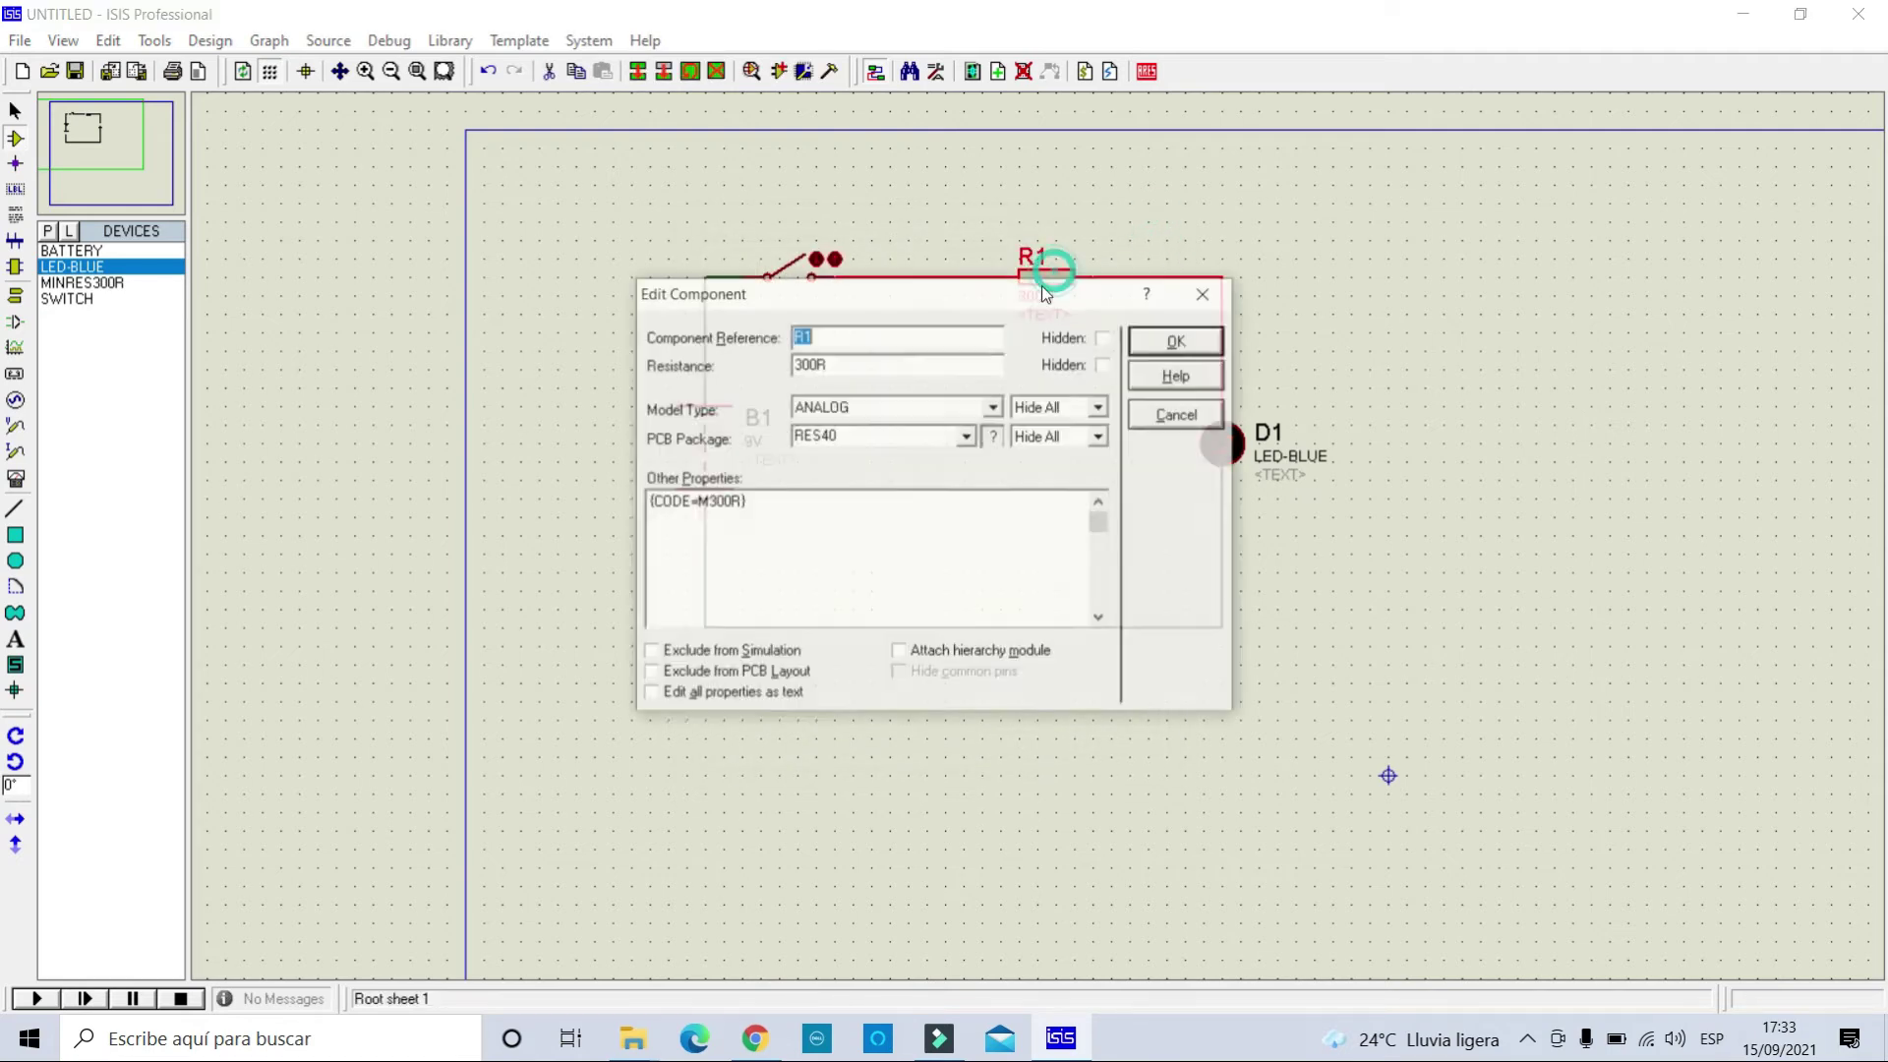
left_click(1202, 340)
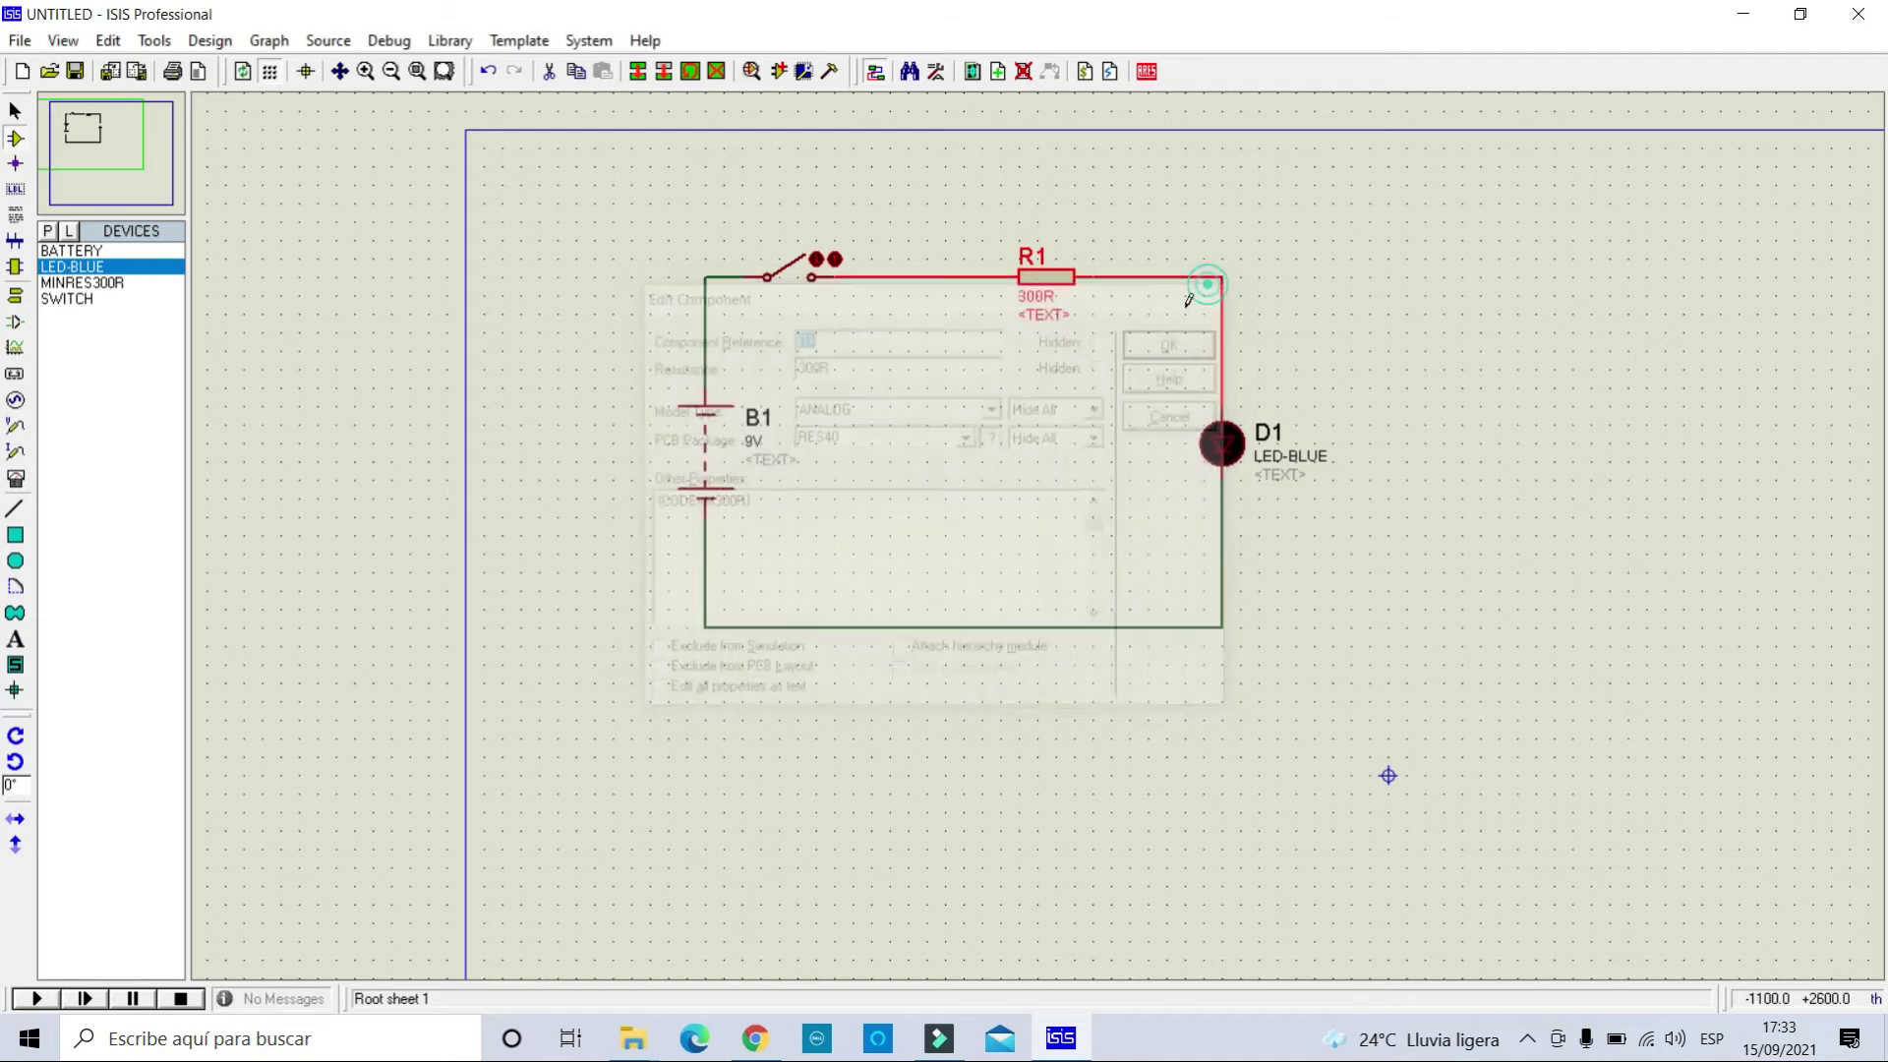
double_click(1039, 299)
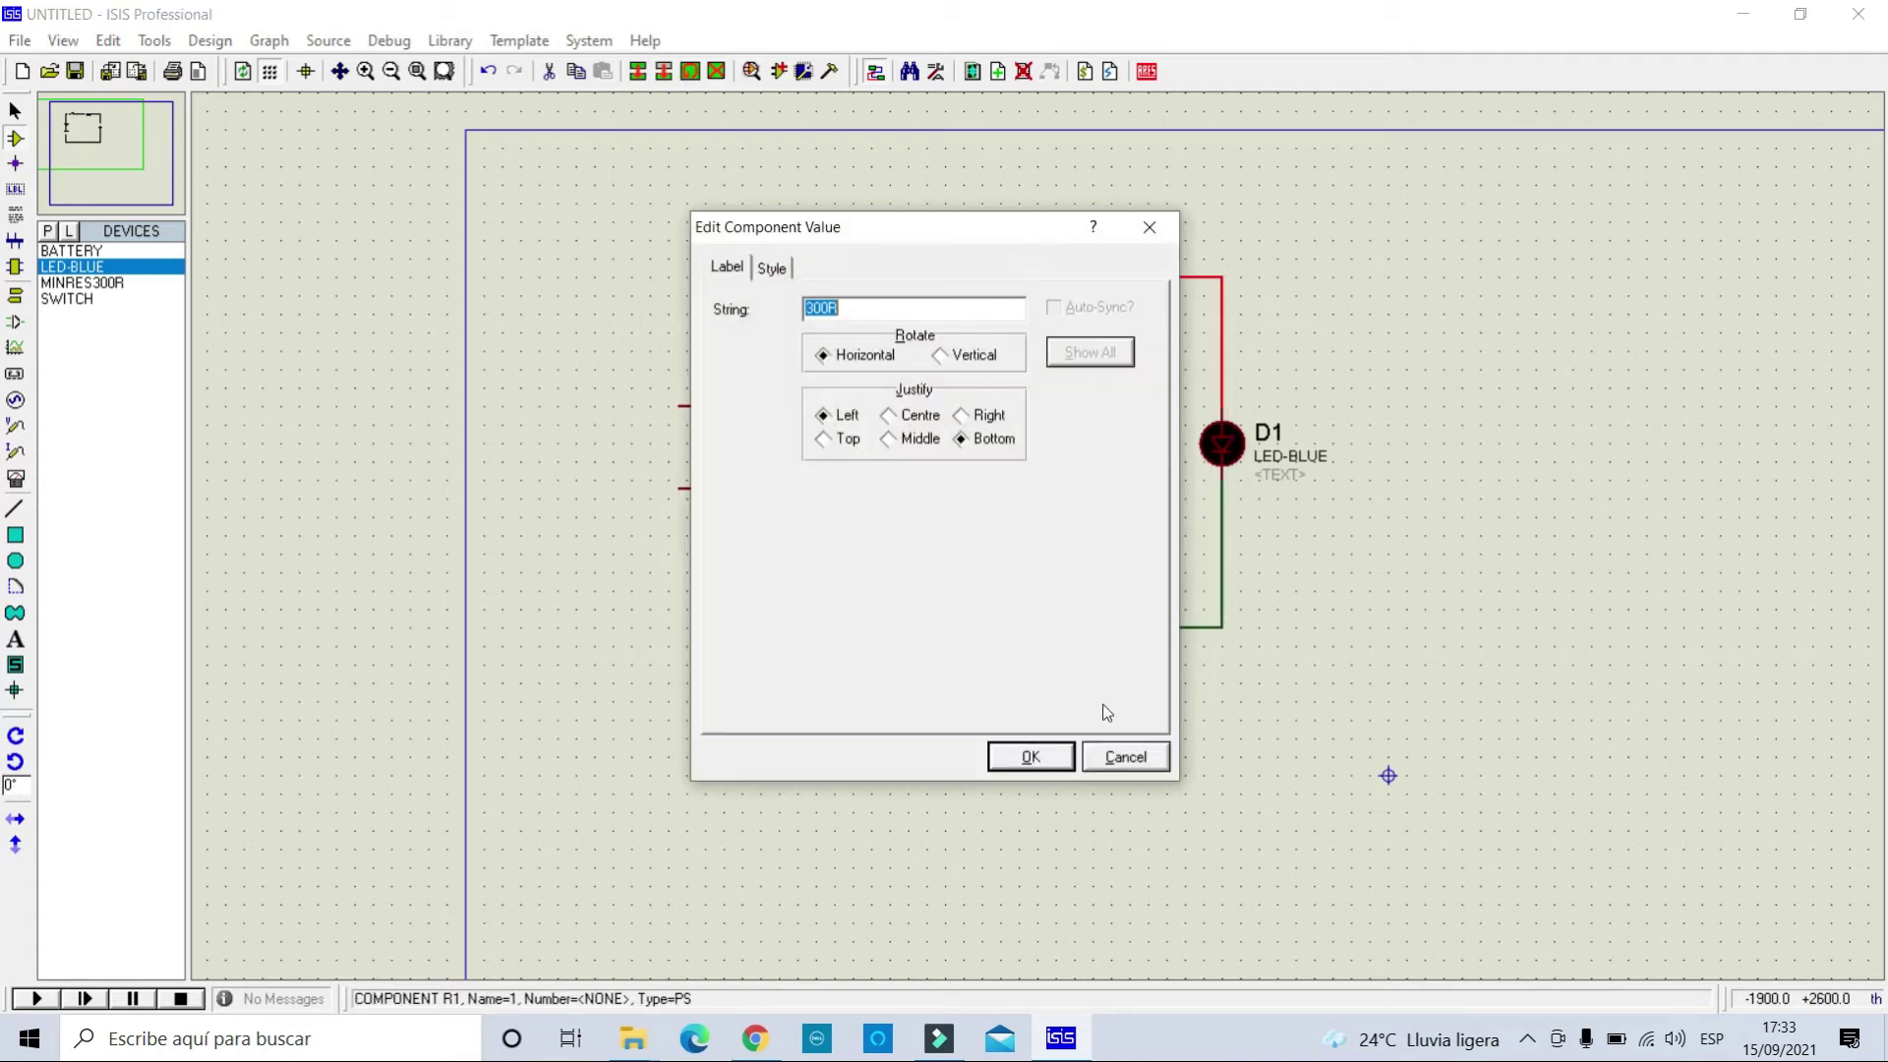
left_click(1121, 756)
Set the resistance of resistor R1 to 330, without the R suffix.
left_click(1064, 280)
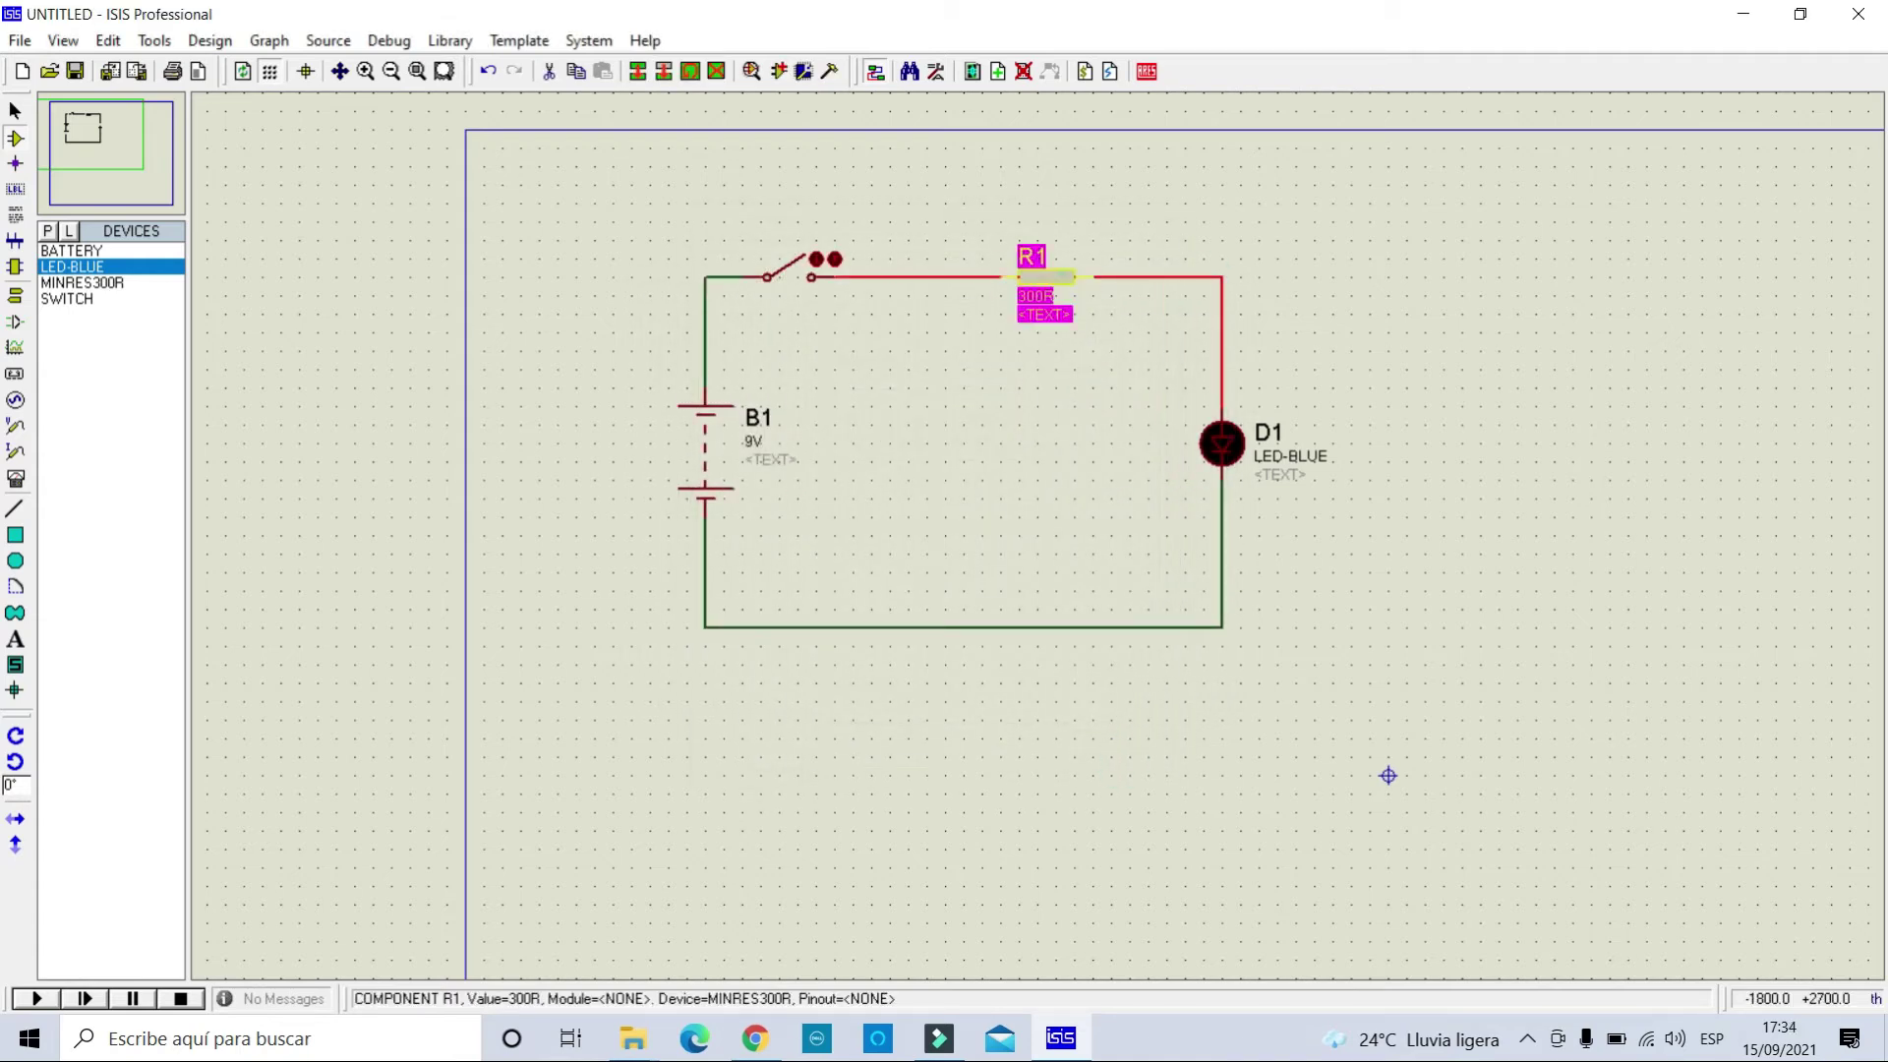
left_click(816, 361)
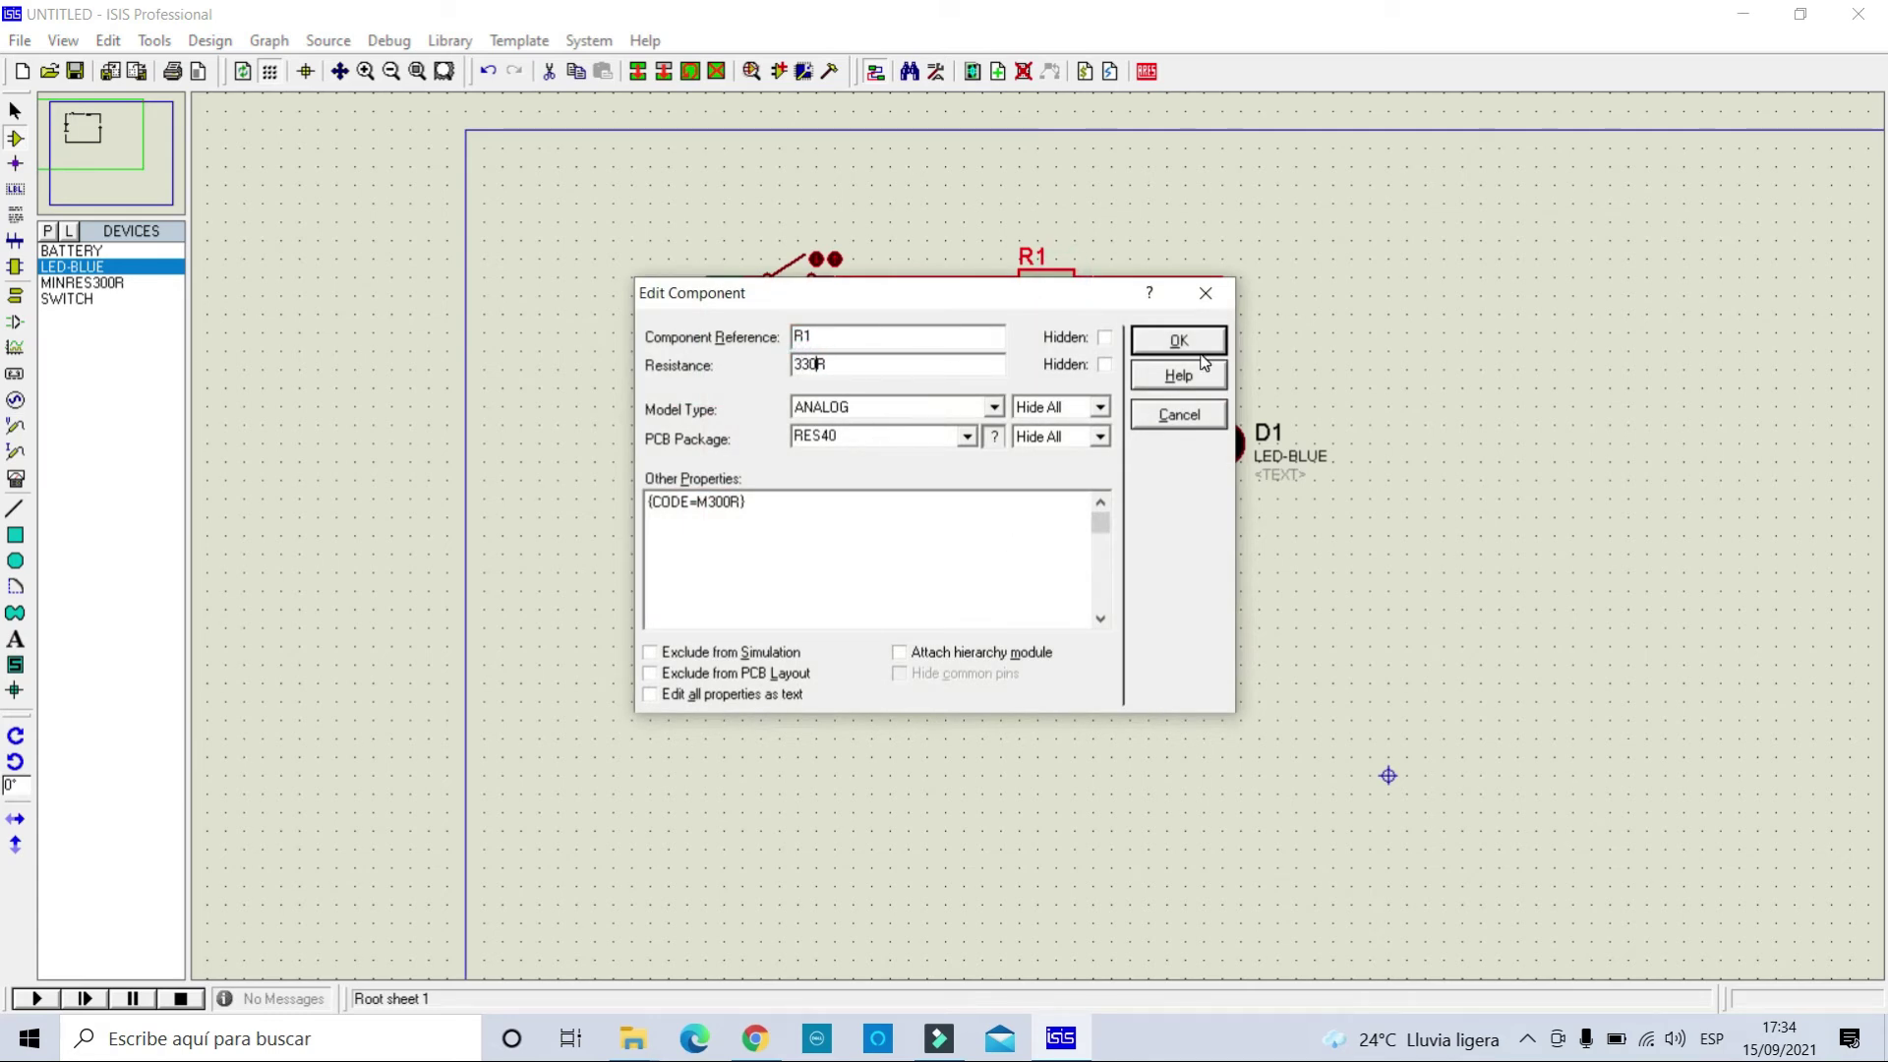
left_click(924, 370)
key("BackSpace")
left_click(1215, 344)
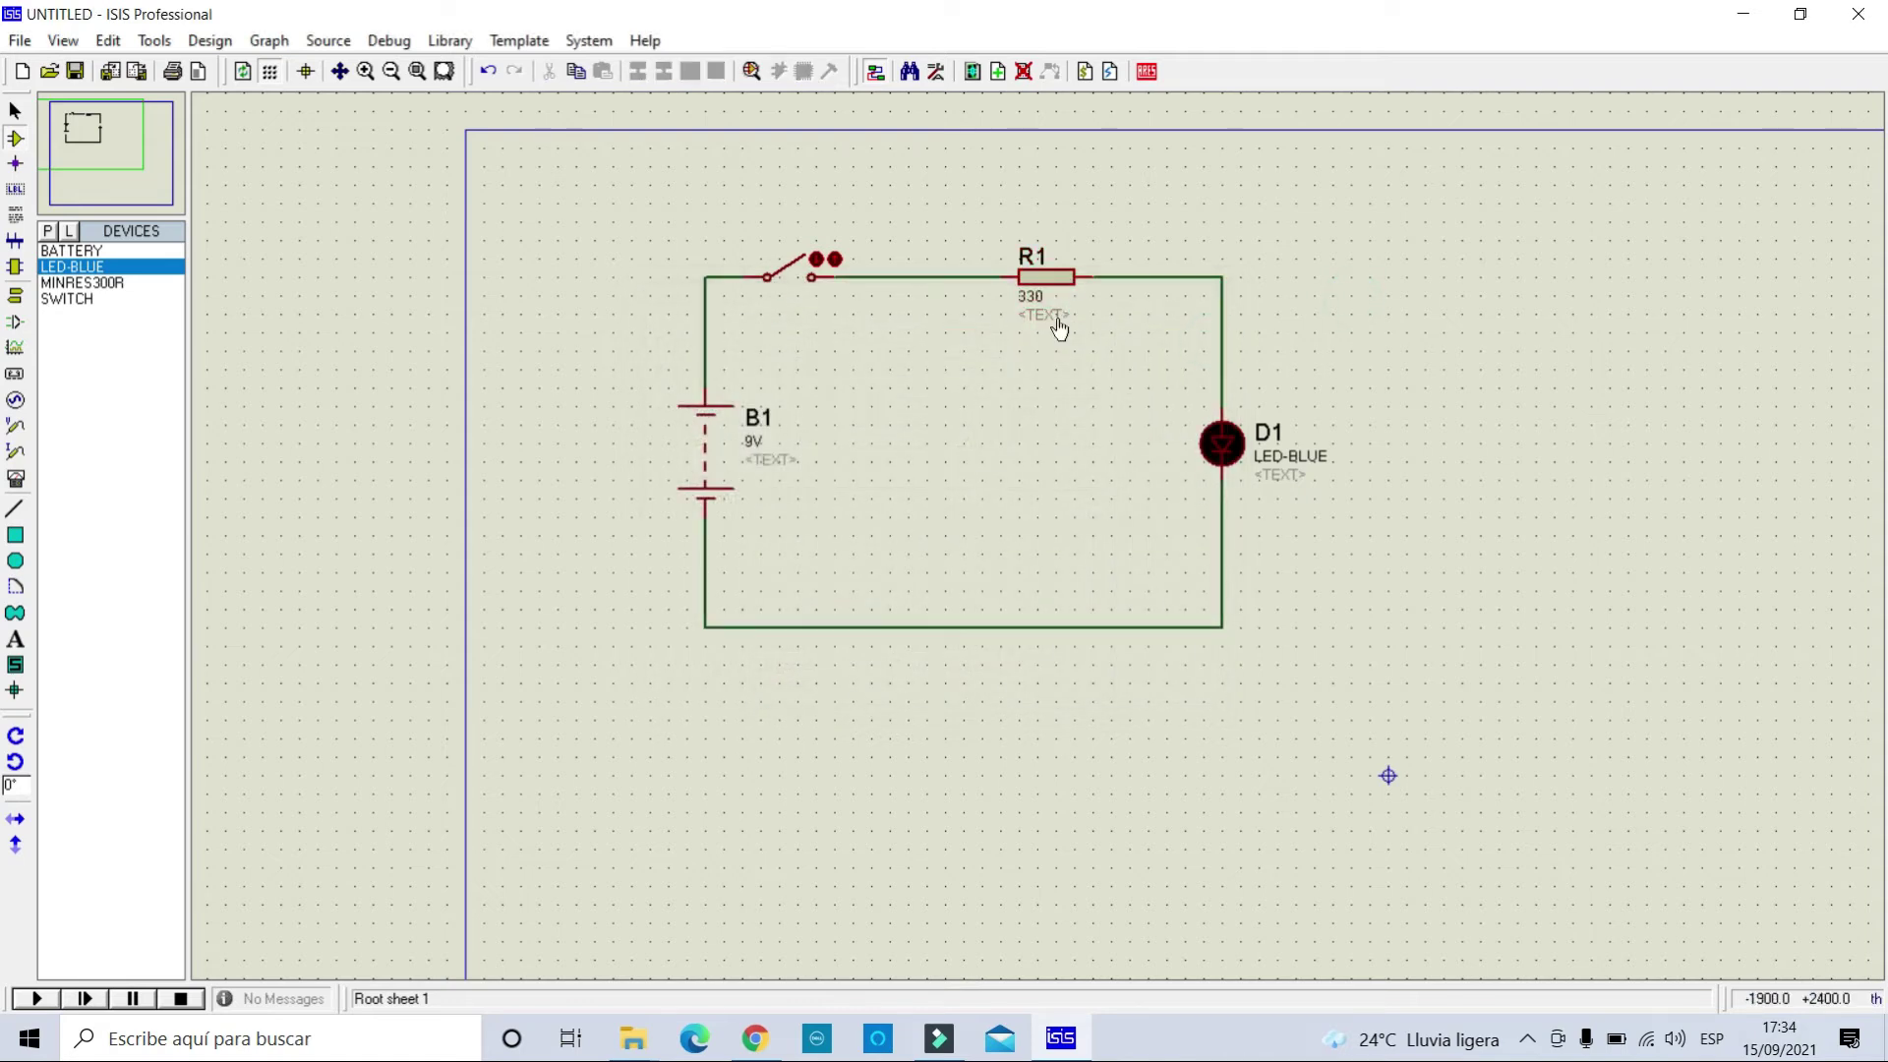
Set the resistance of resistor R1 to 300, without a unit suffix.
double_click(1046, 278)
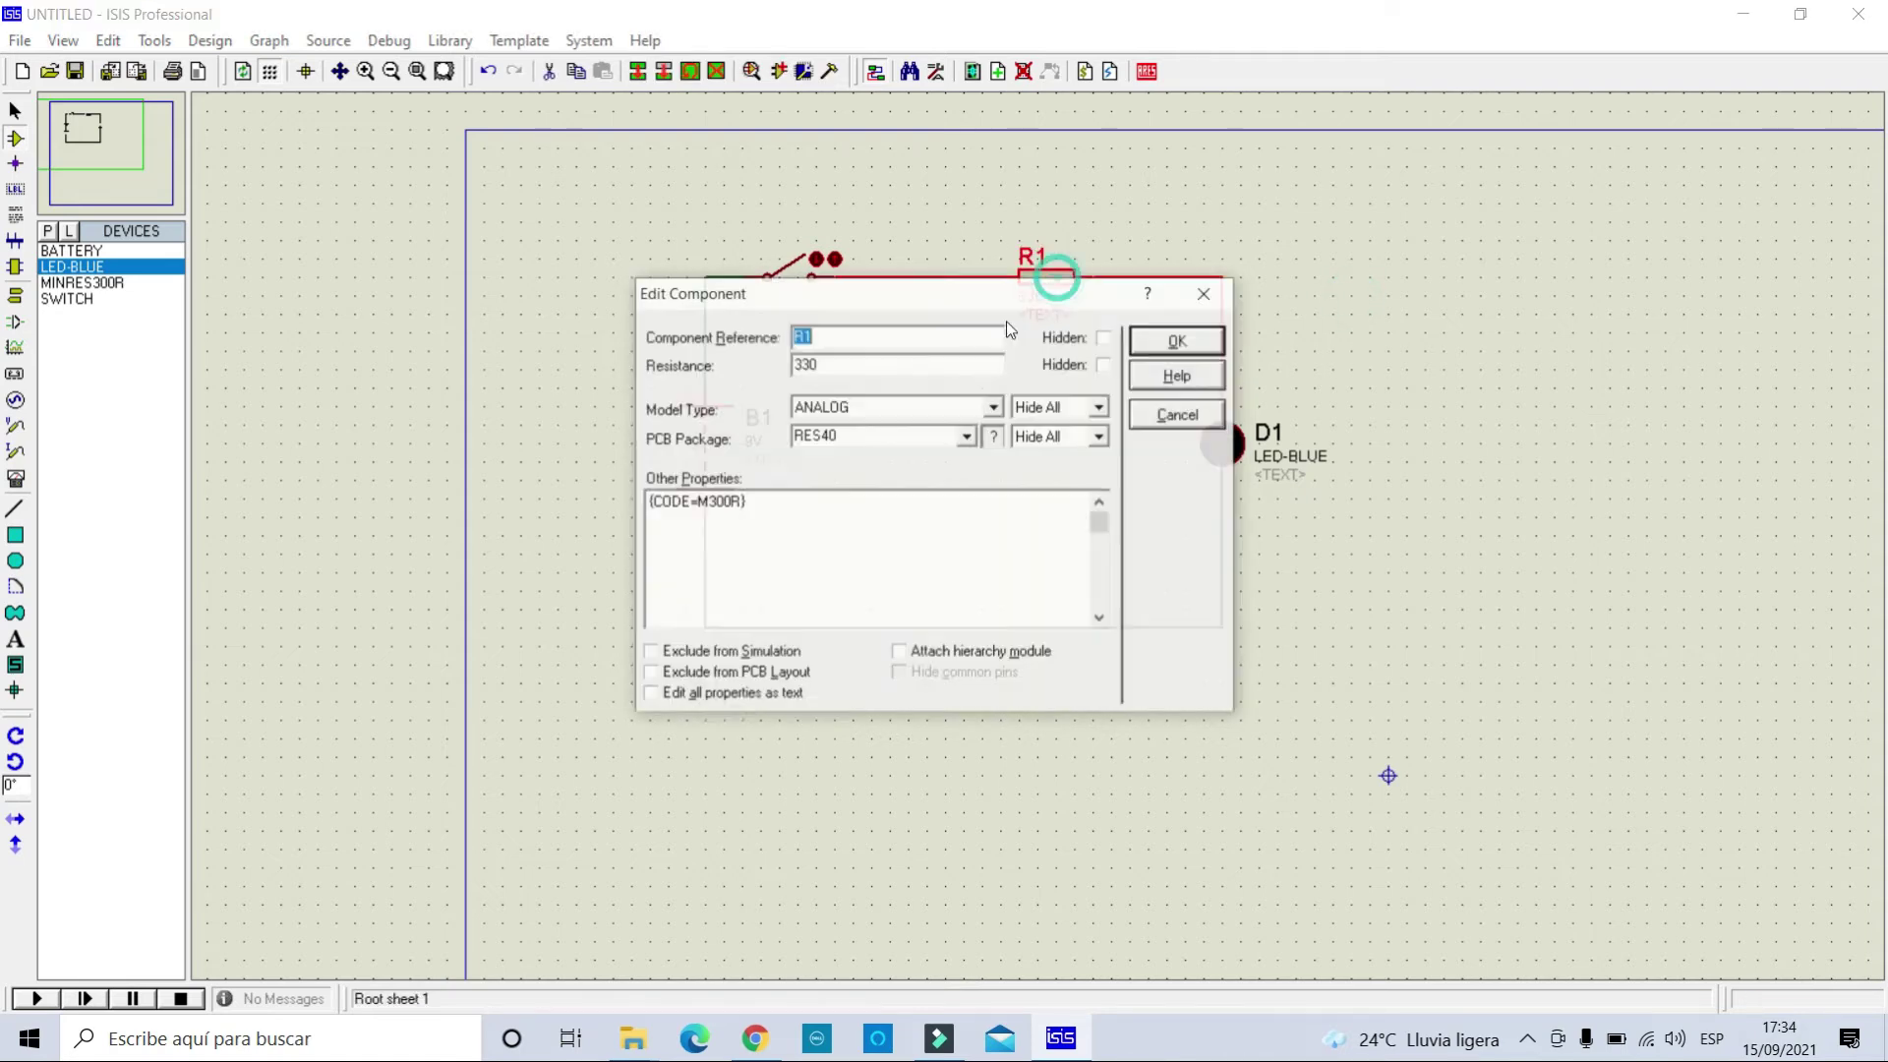
double_click(863, 370)
type("3")
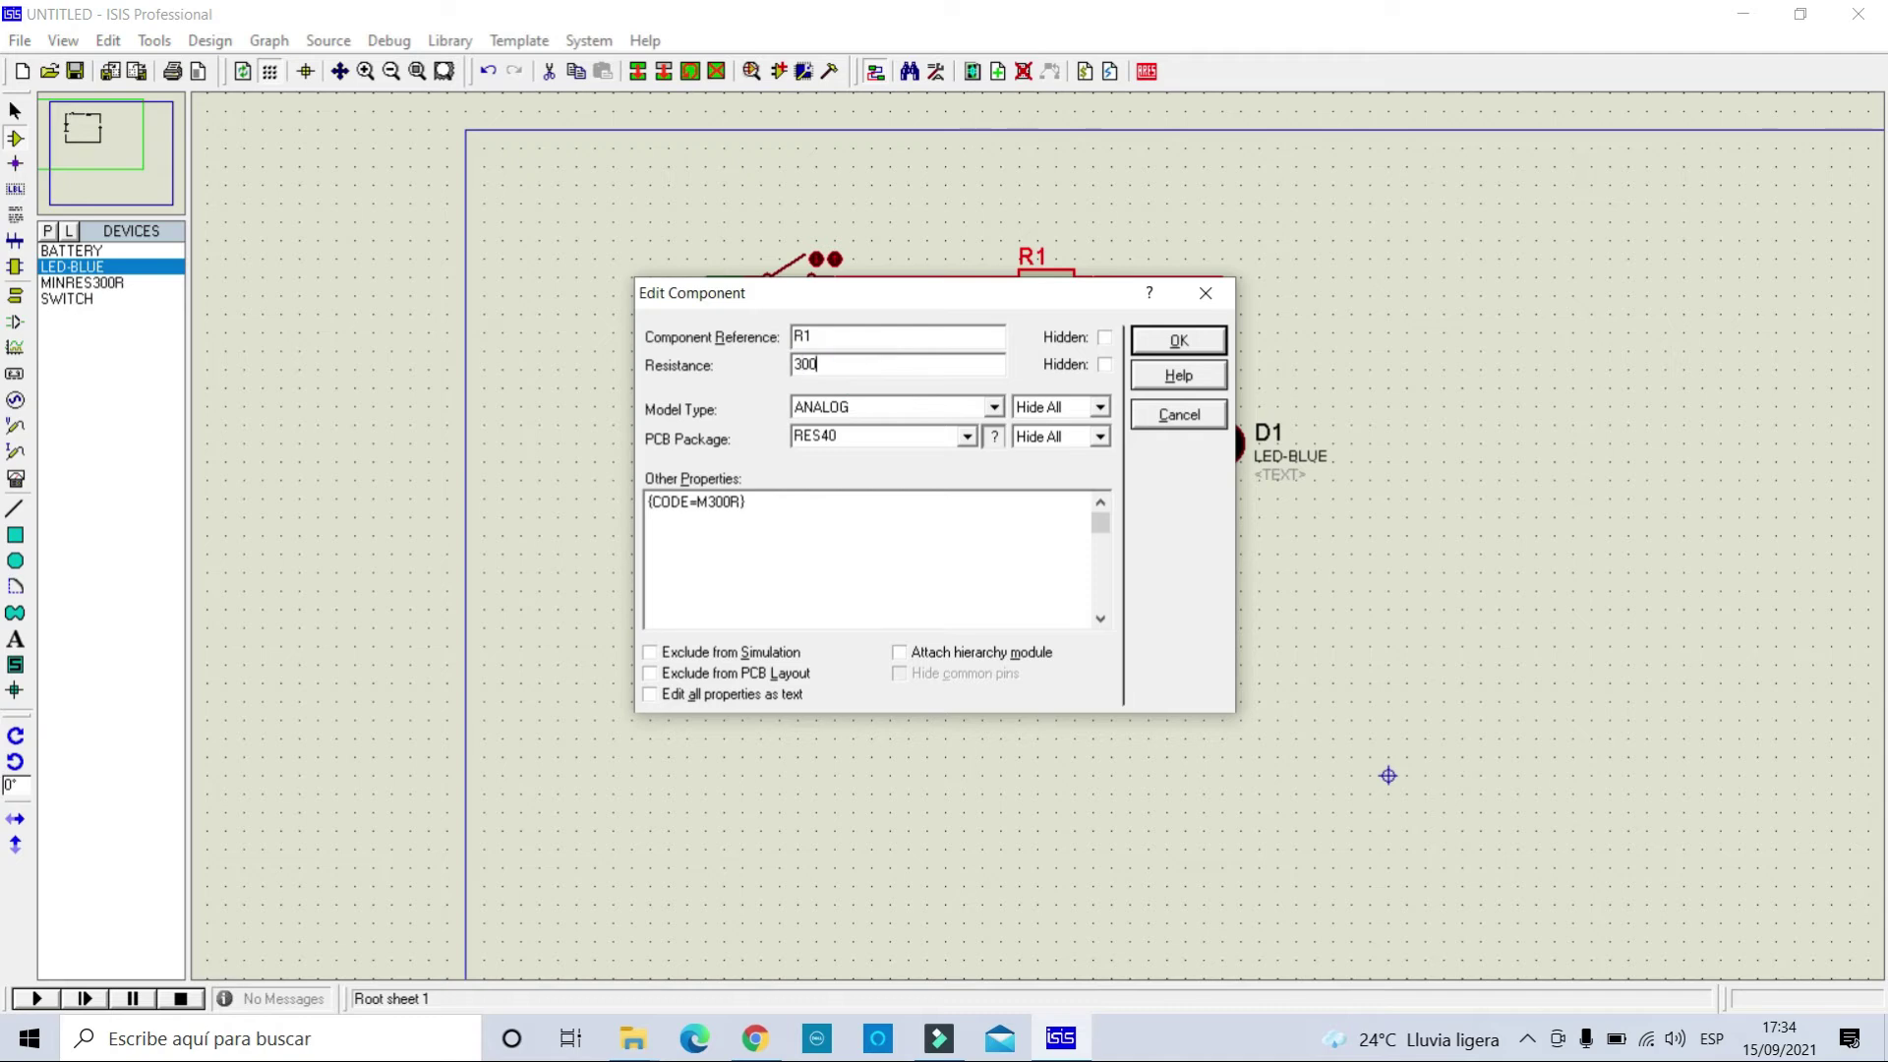
key("Return")
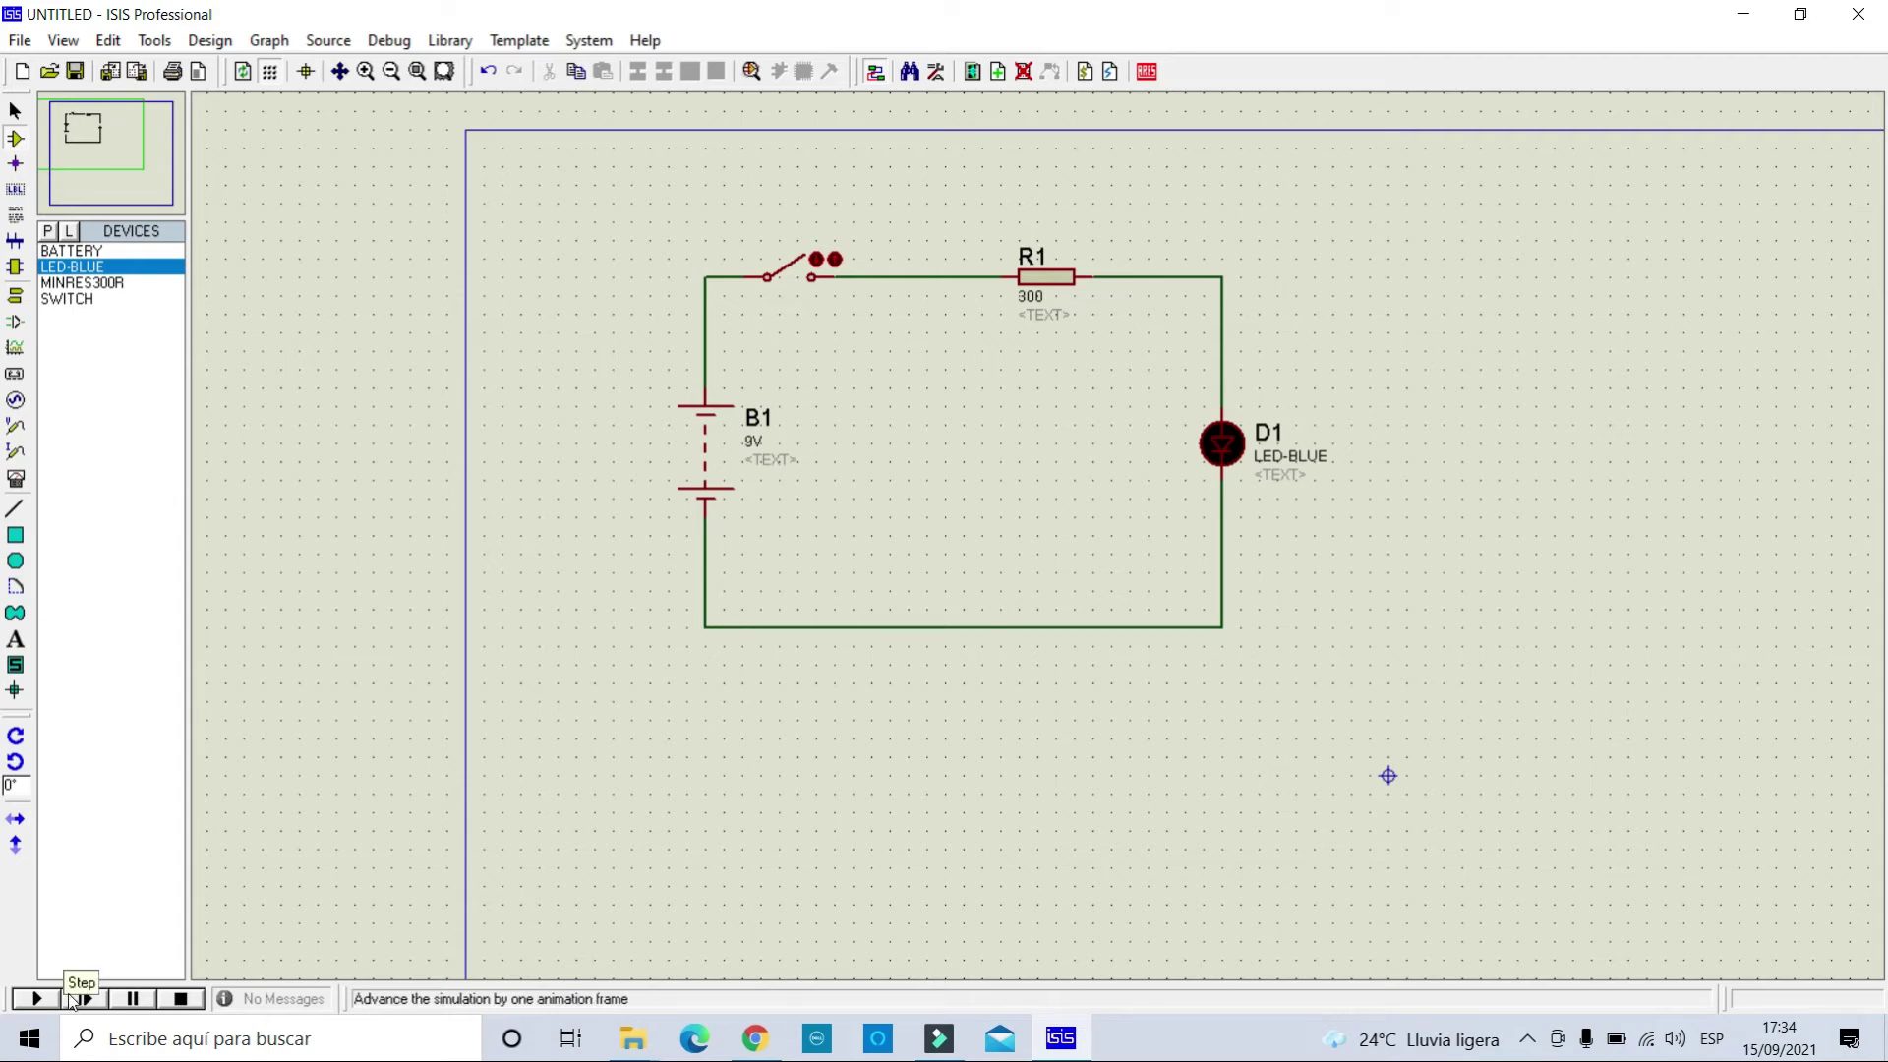
Run the simulation, close and open the switch repeatedly to test the blue LED, and stop the simulation.
left_click(32, 1002)
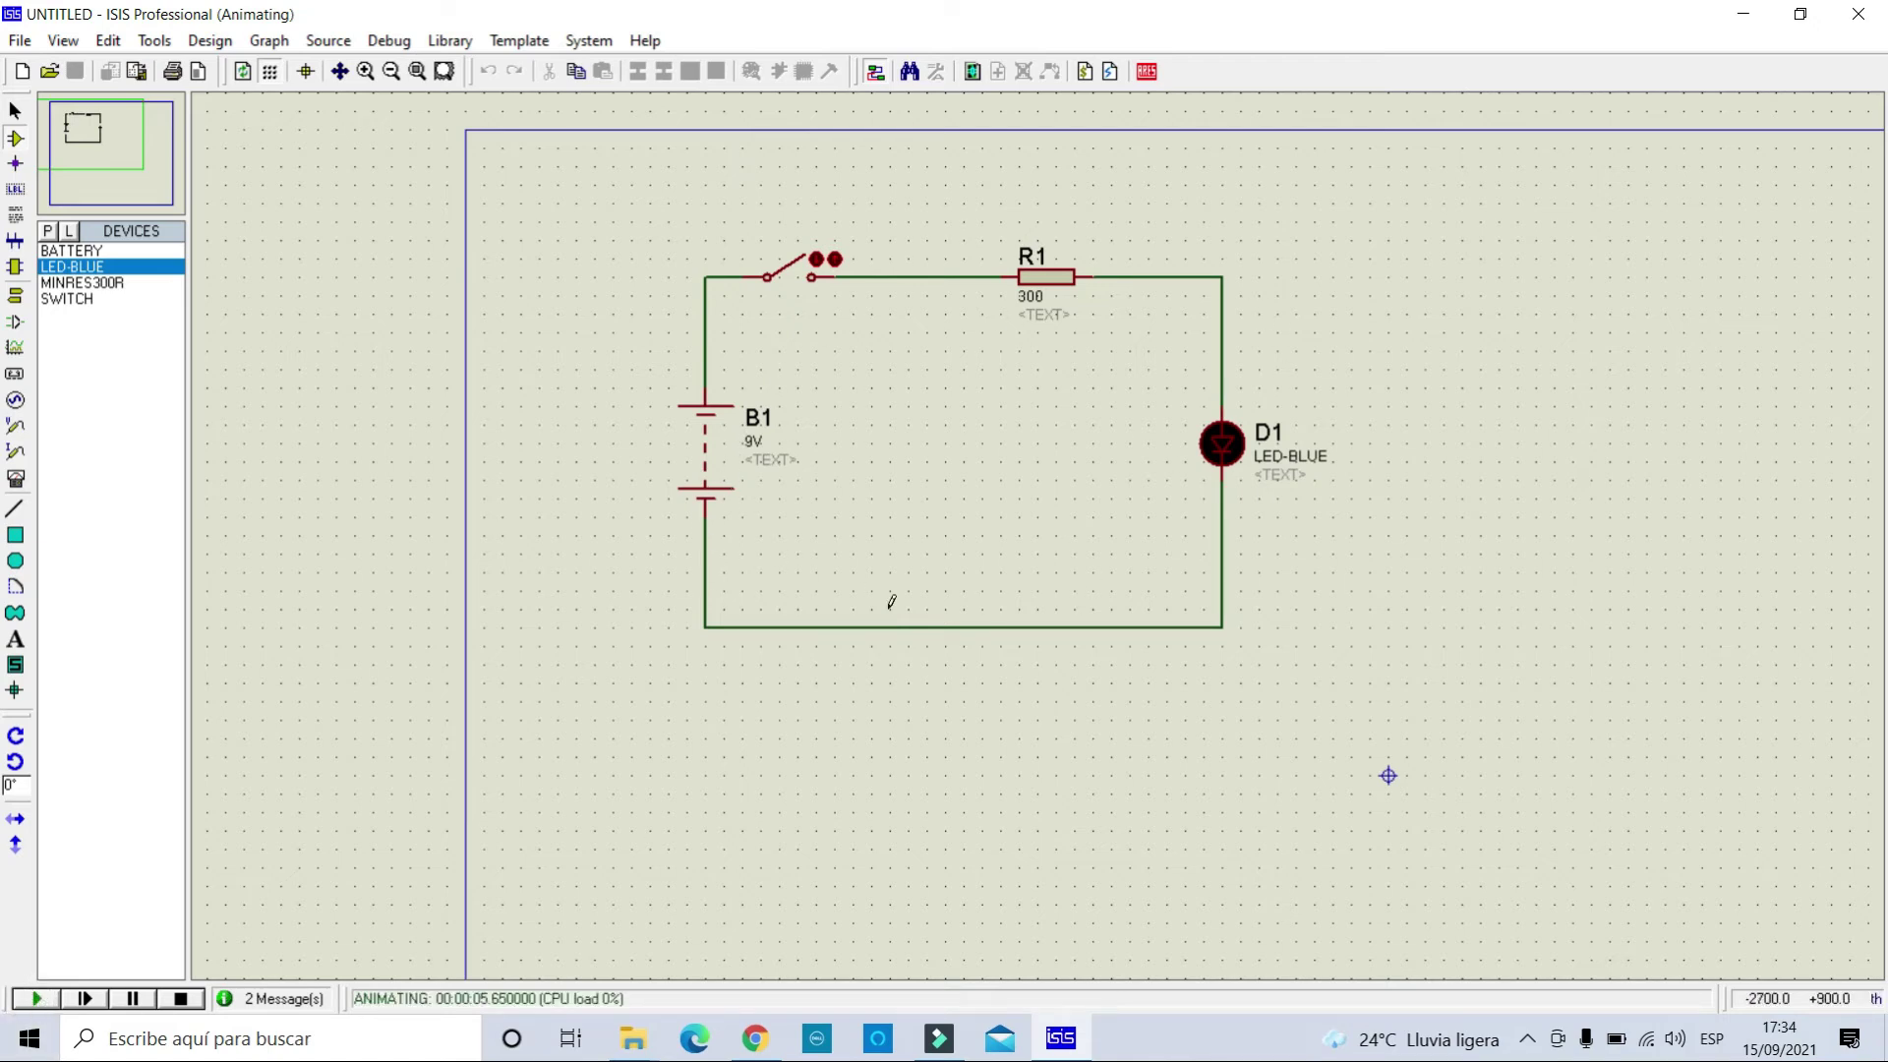
left_click(789, 282)
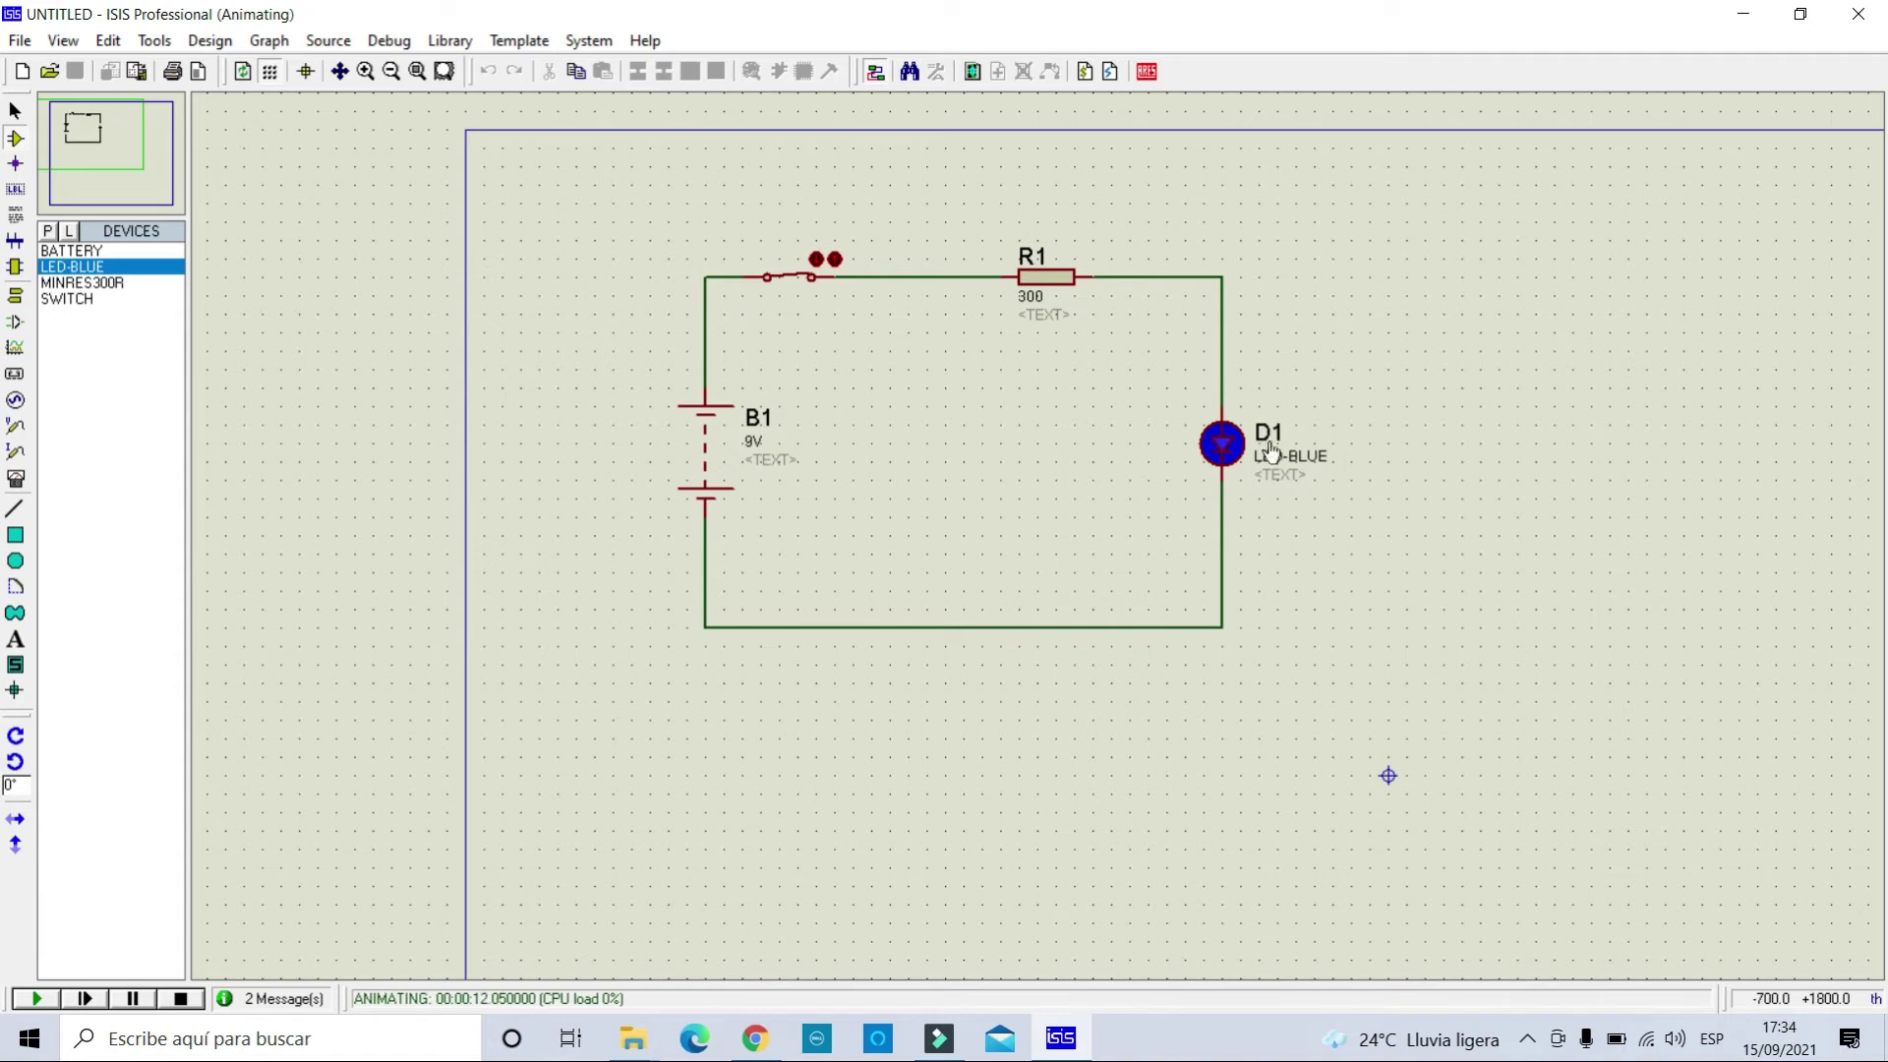
left_click(790, 282)
left_click(801, 280)
left_click(795, 280)
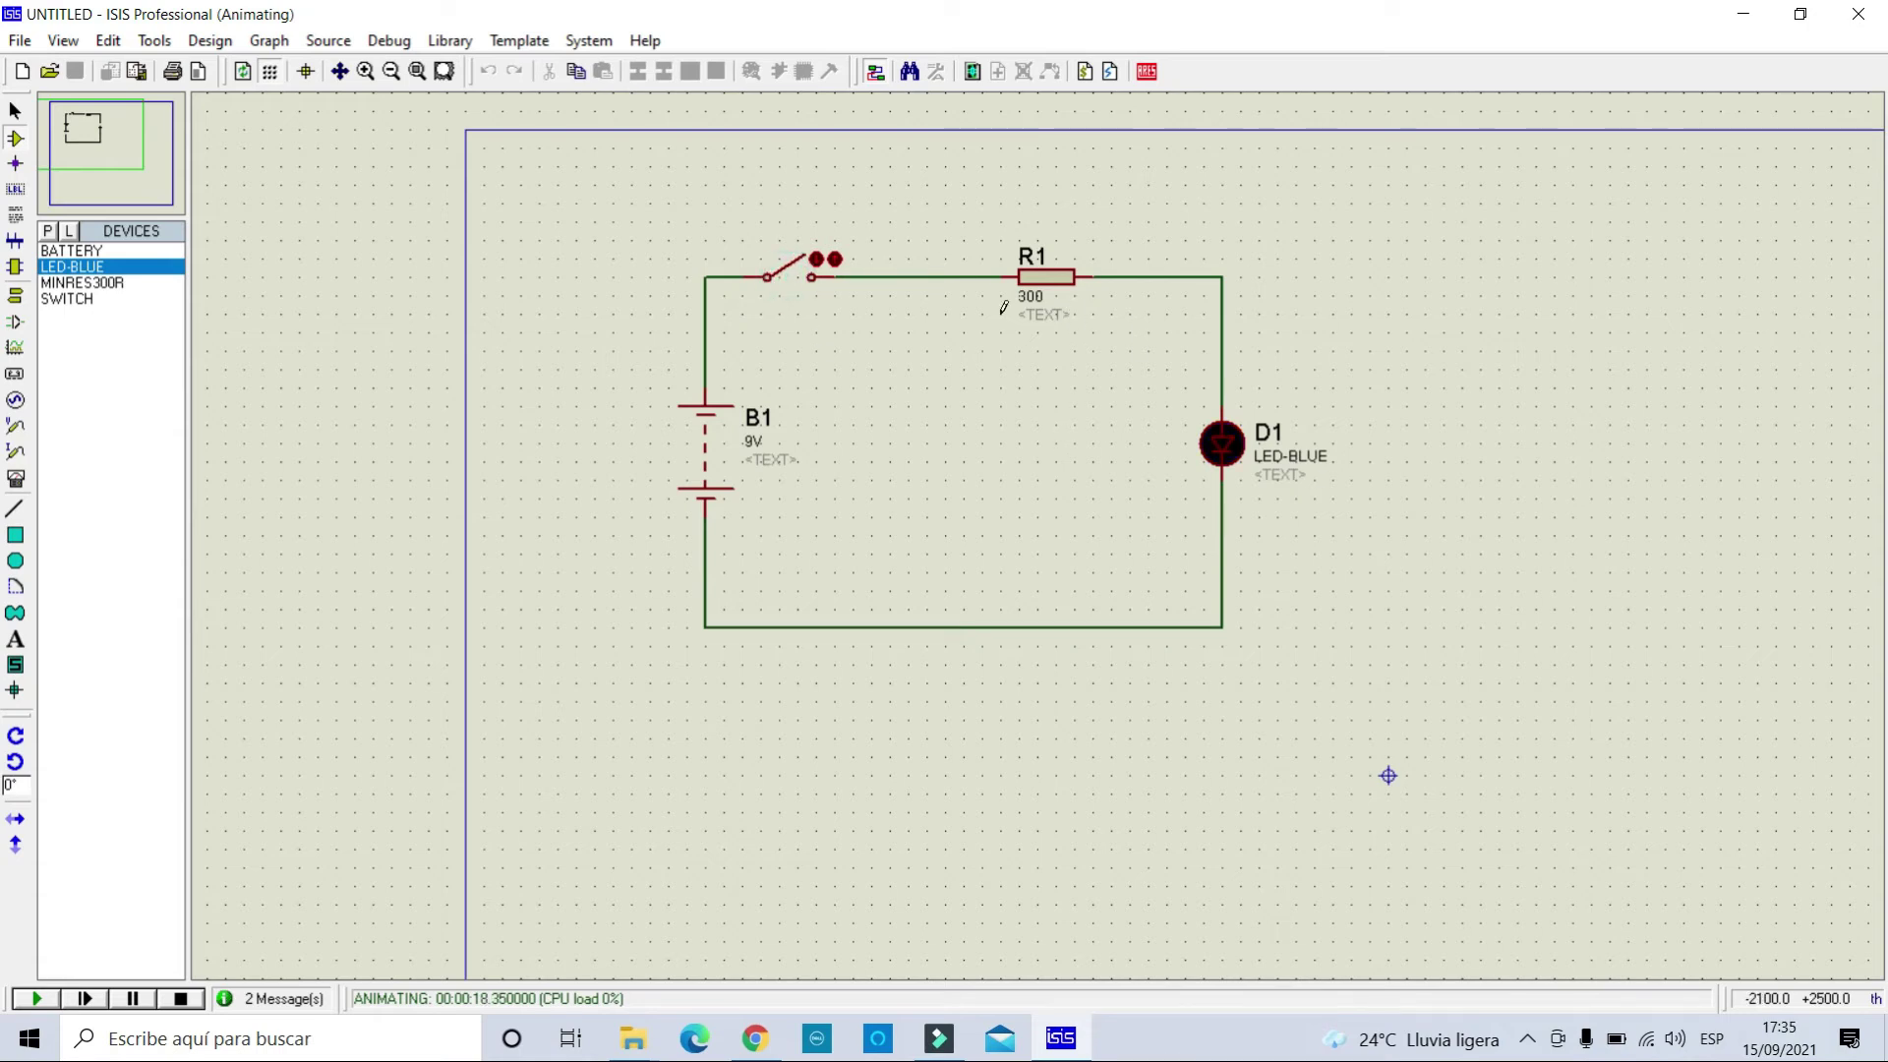
left_click(1032, 280)
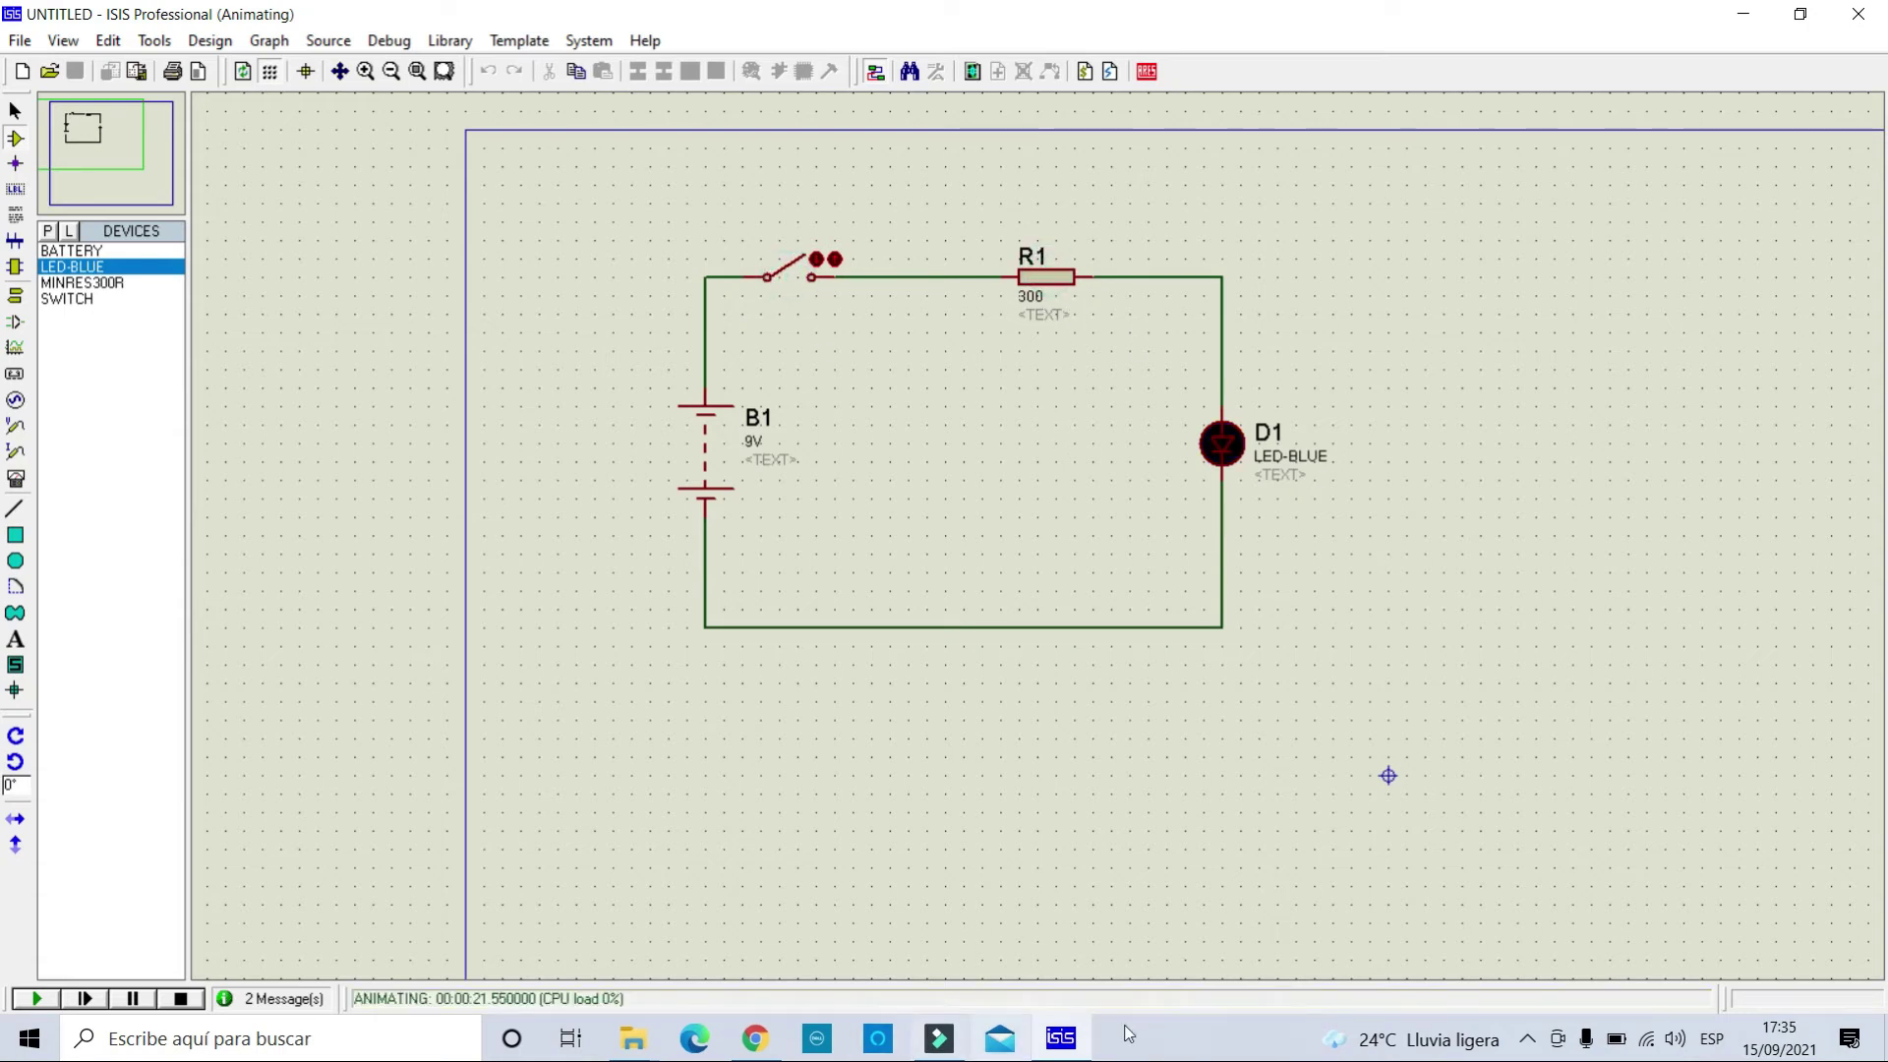
left_click(714, 470)
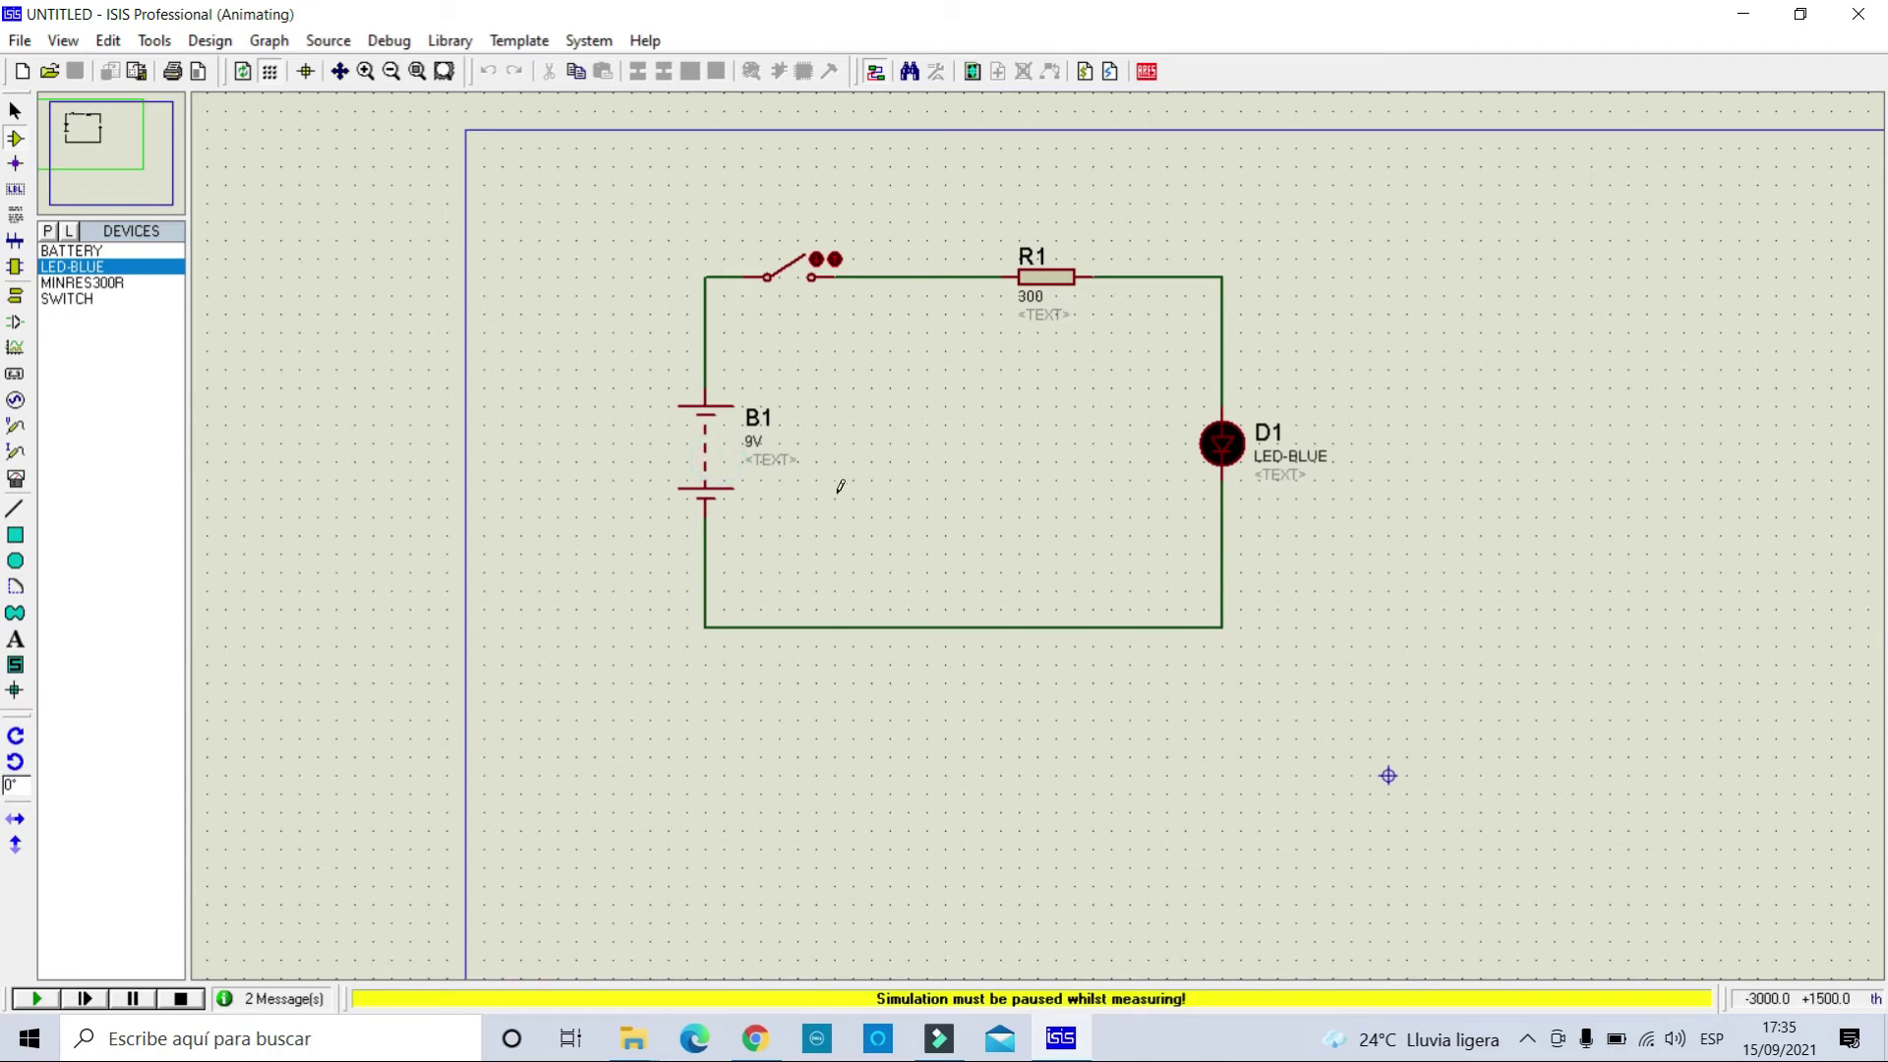
left_click(182, 998)
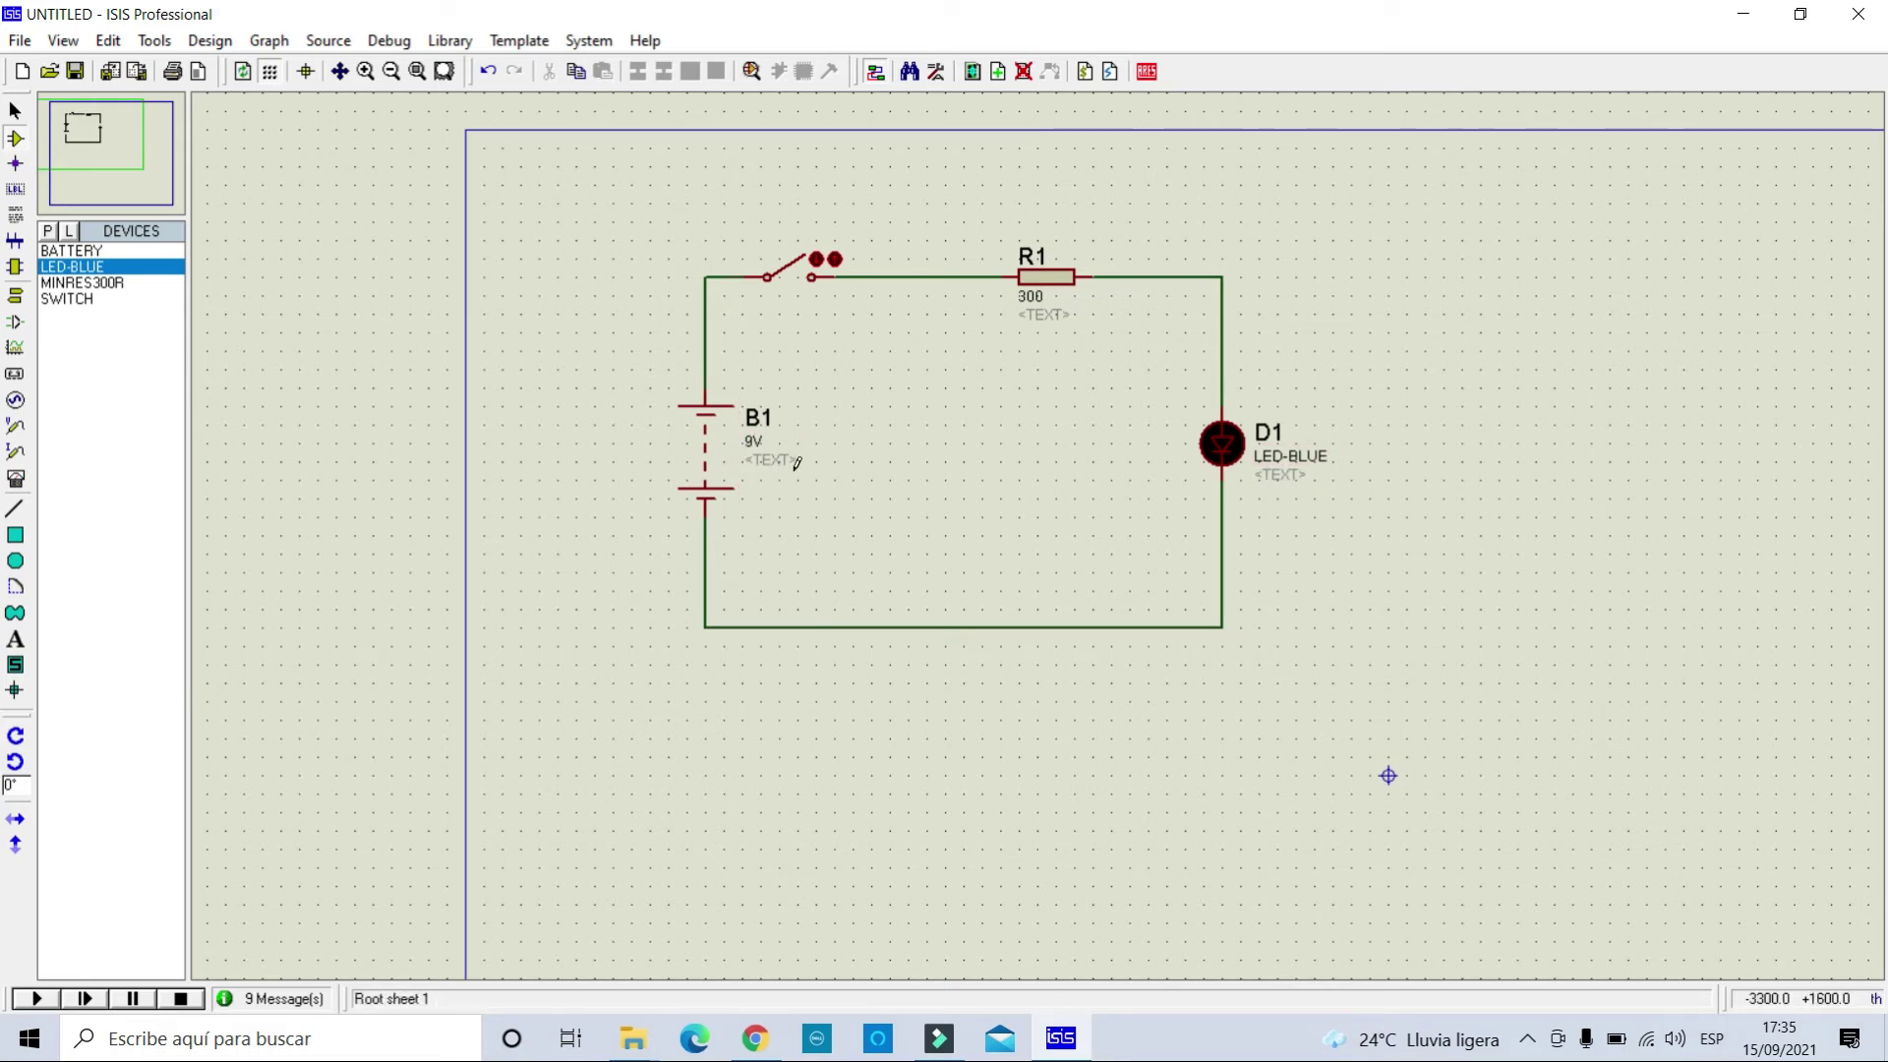
Place two DC voltmeters outside the circuit loop, one beside battery B1 and one beside LED D1.
left_click(15, 483)
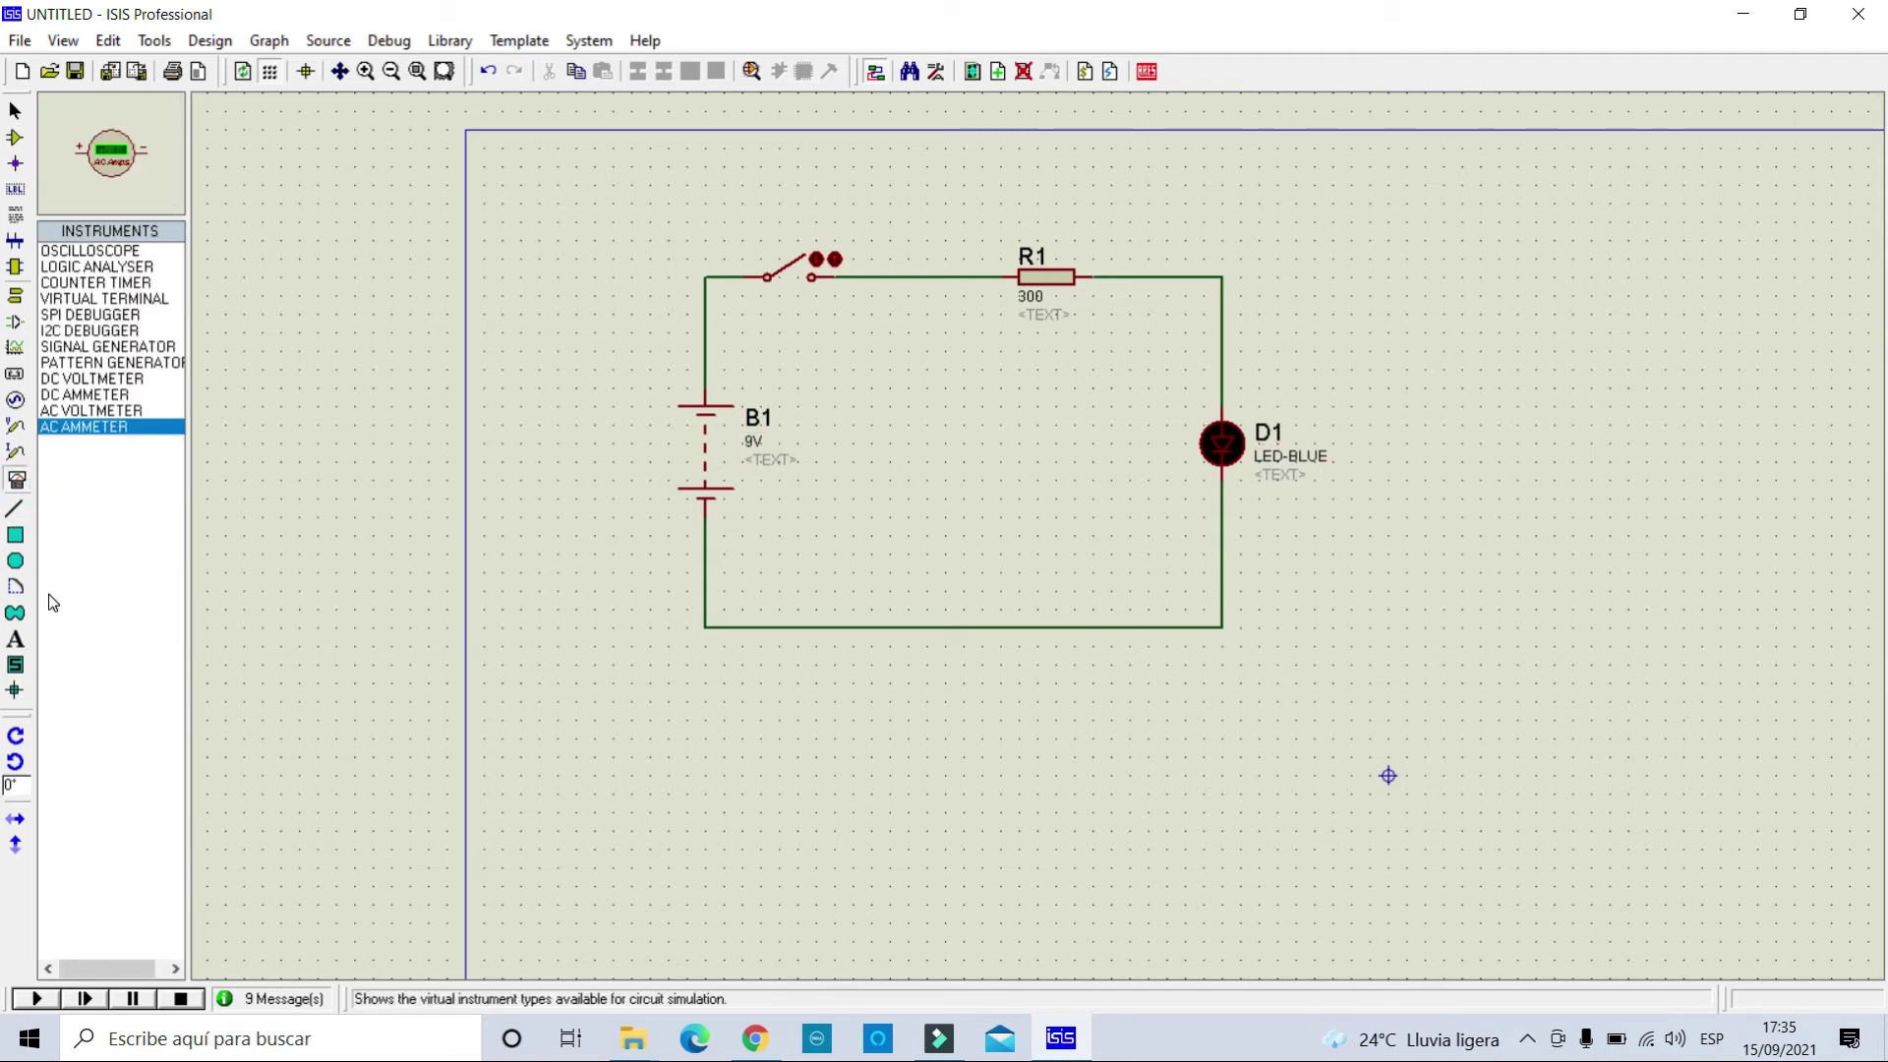
left_click(90, 380)
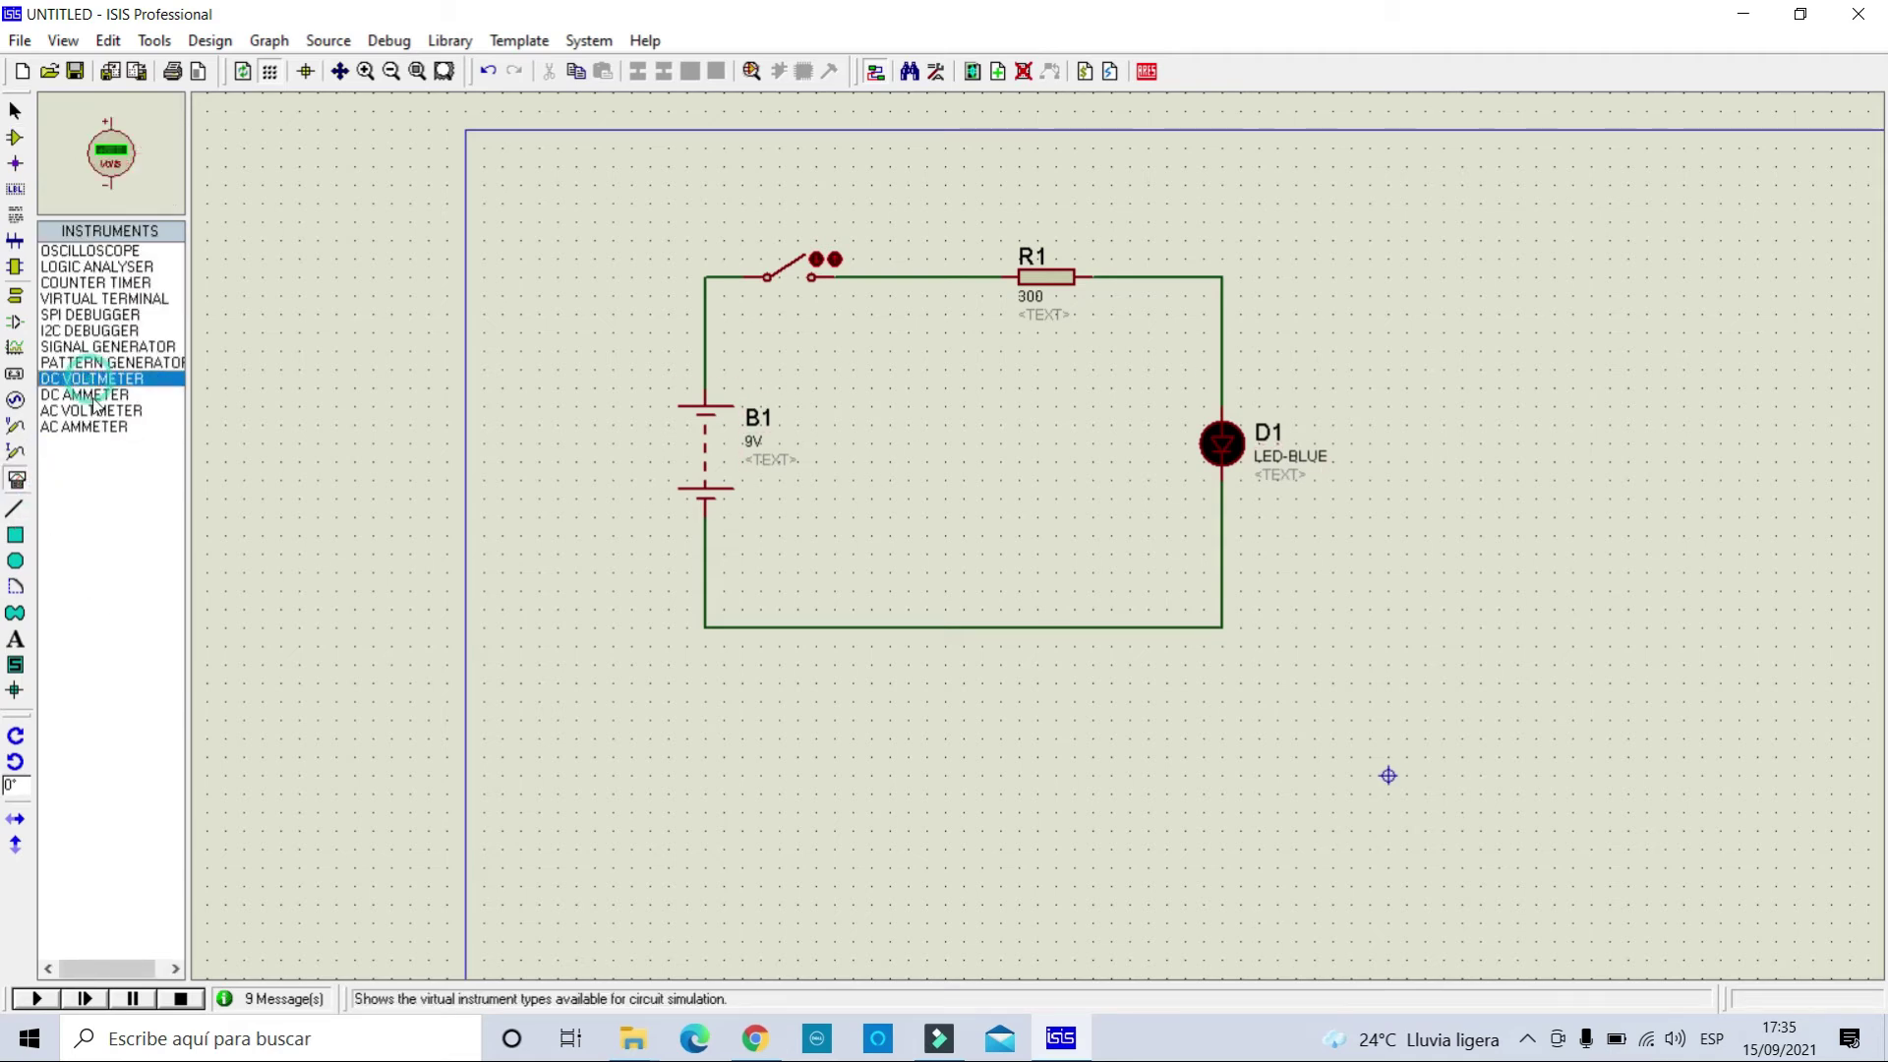
left_click(69, 394)
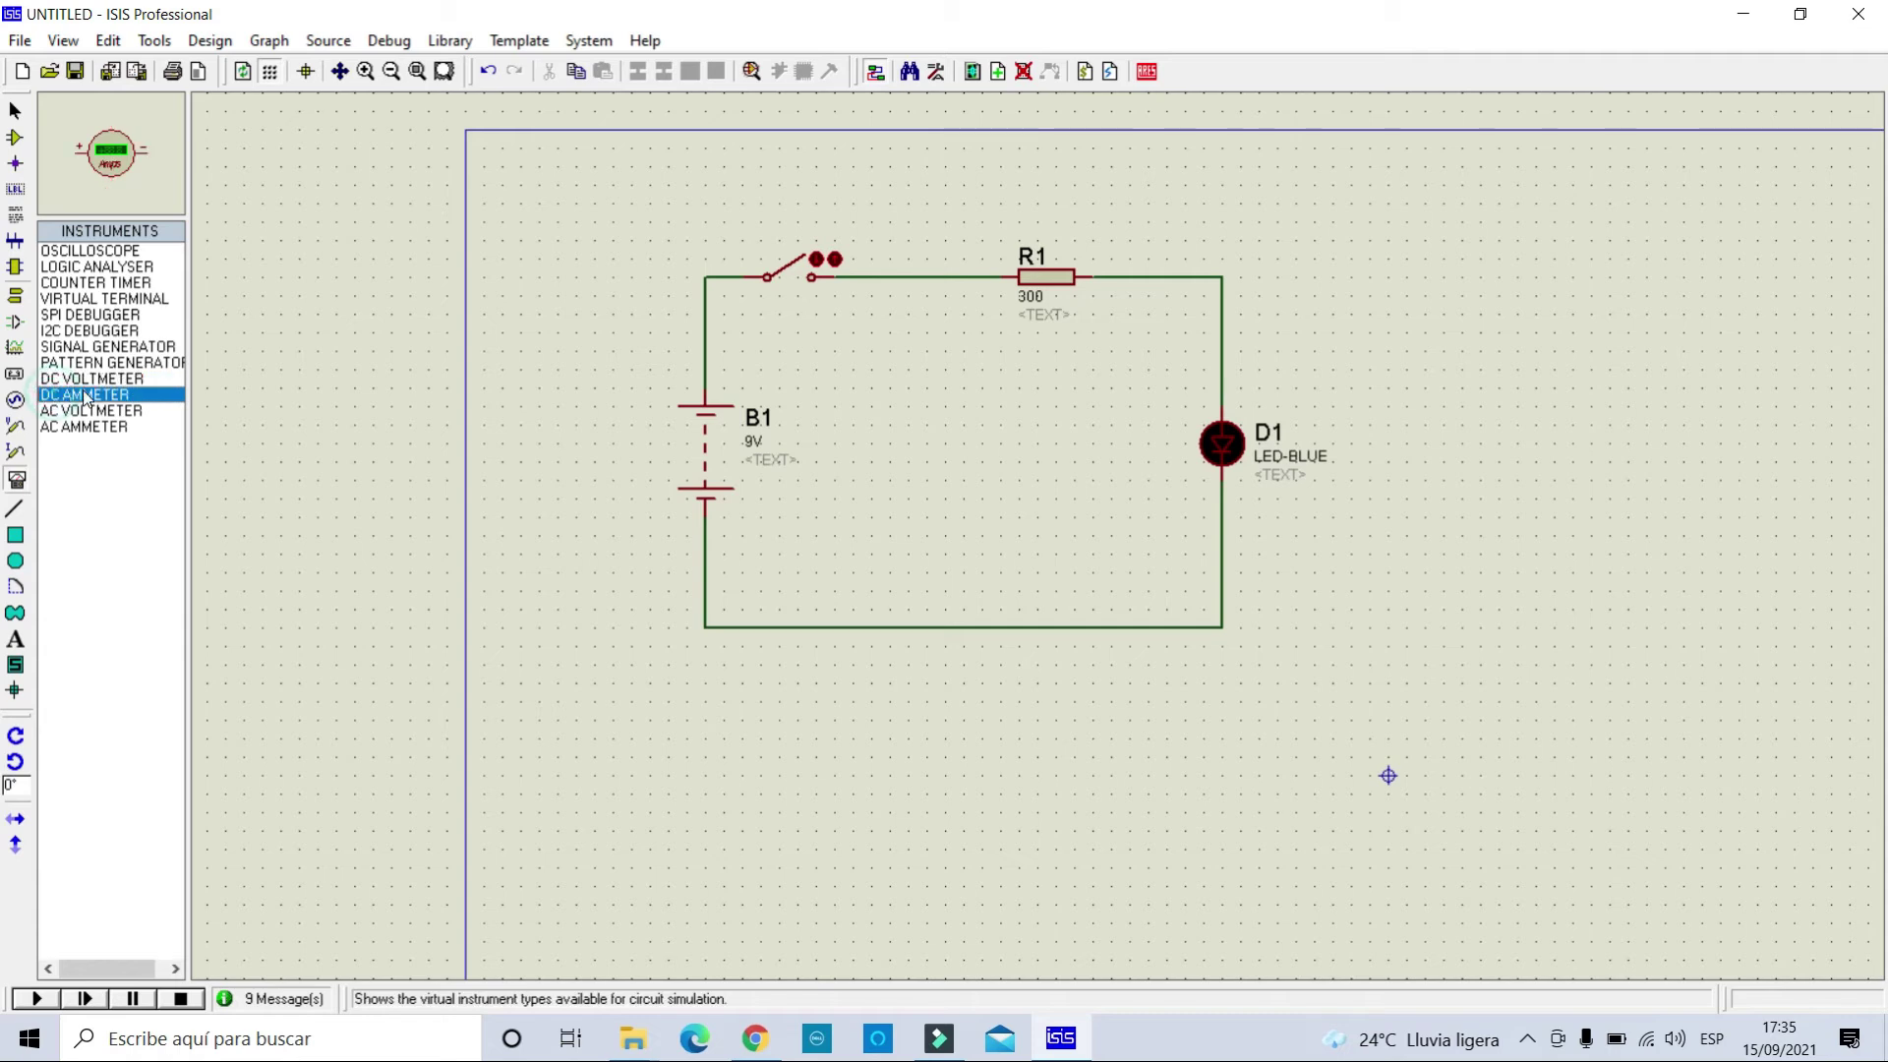
left_click(75, 382)
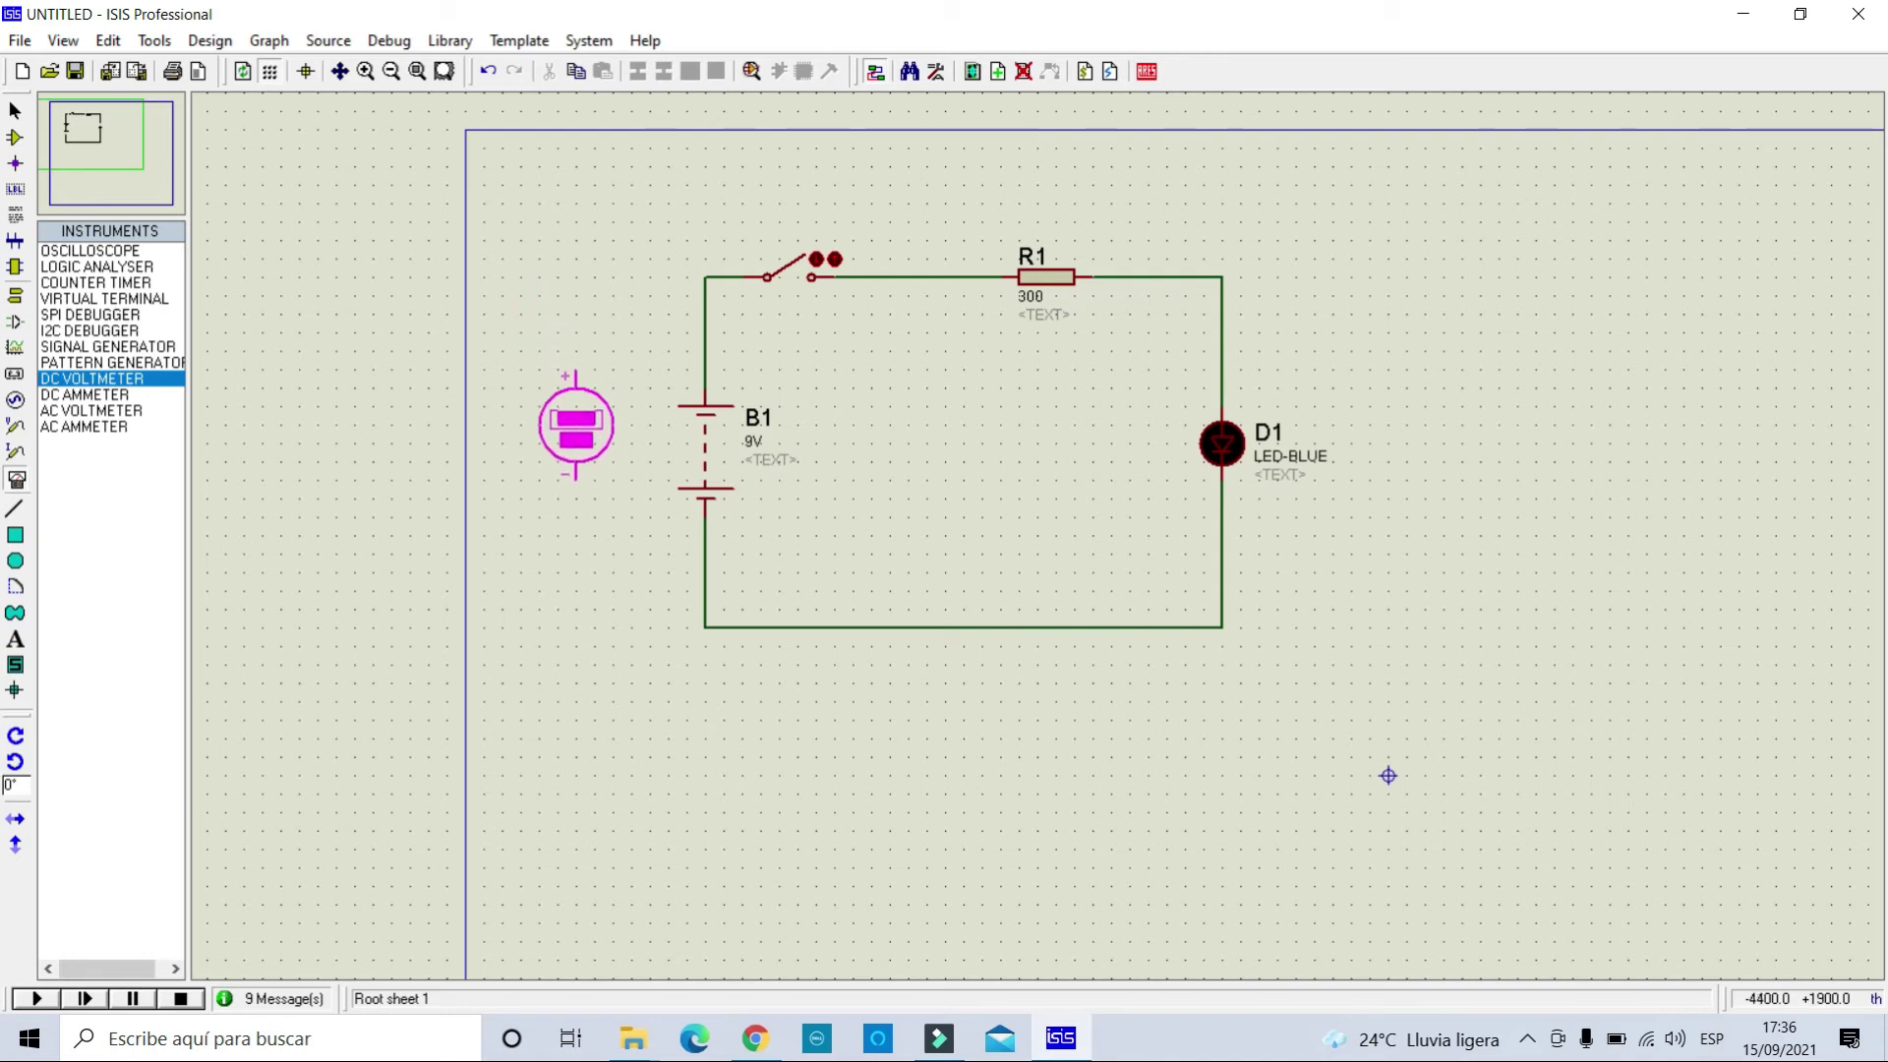
left_click(558, 460)
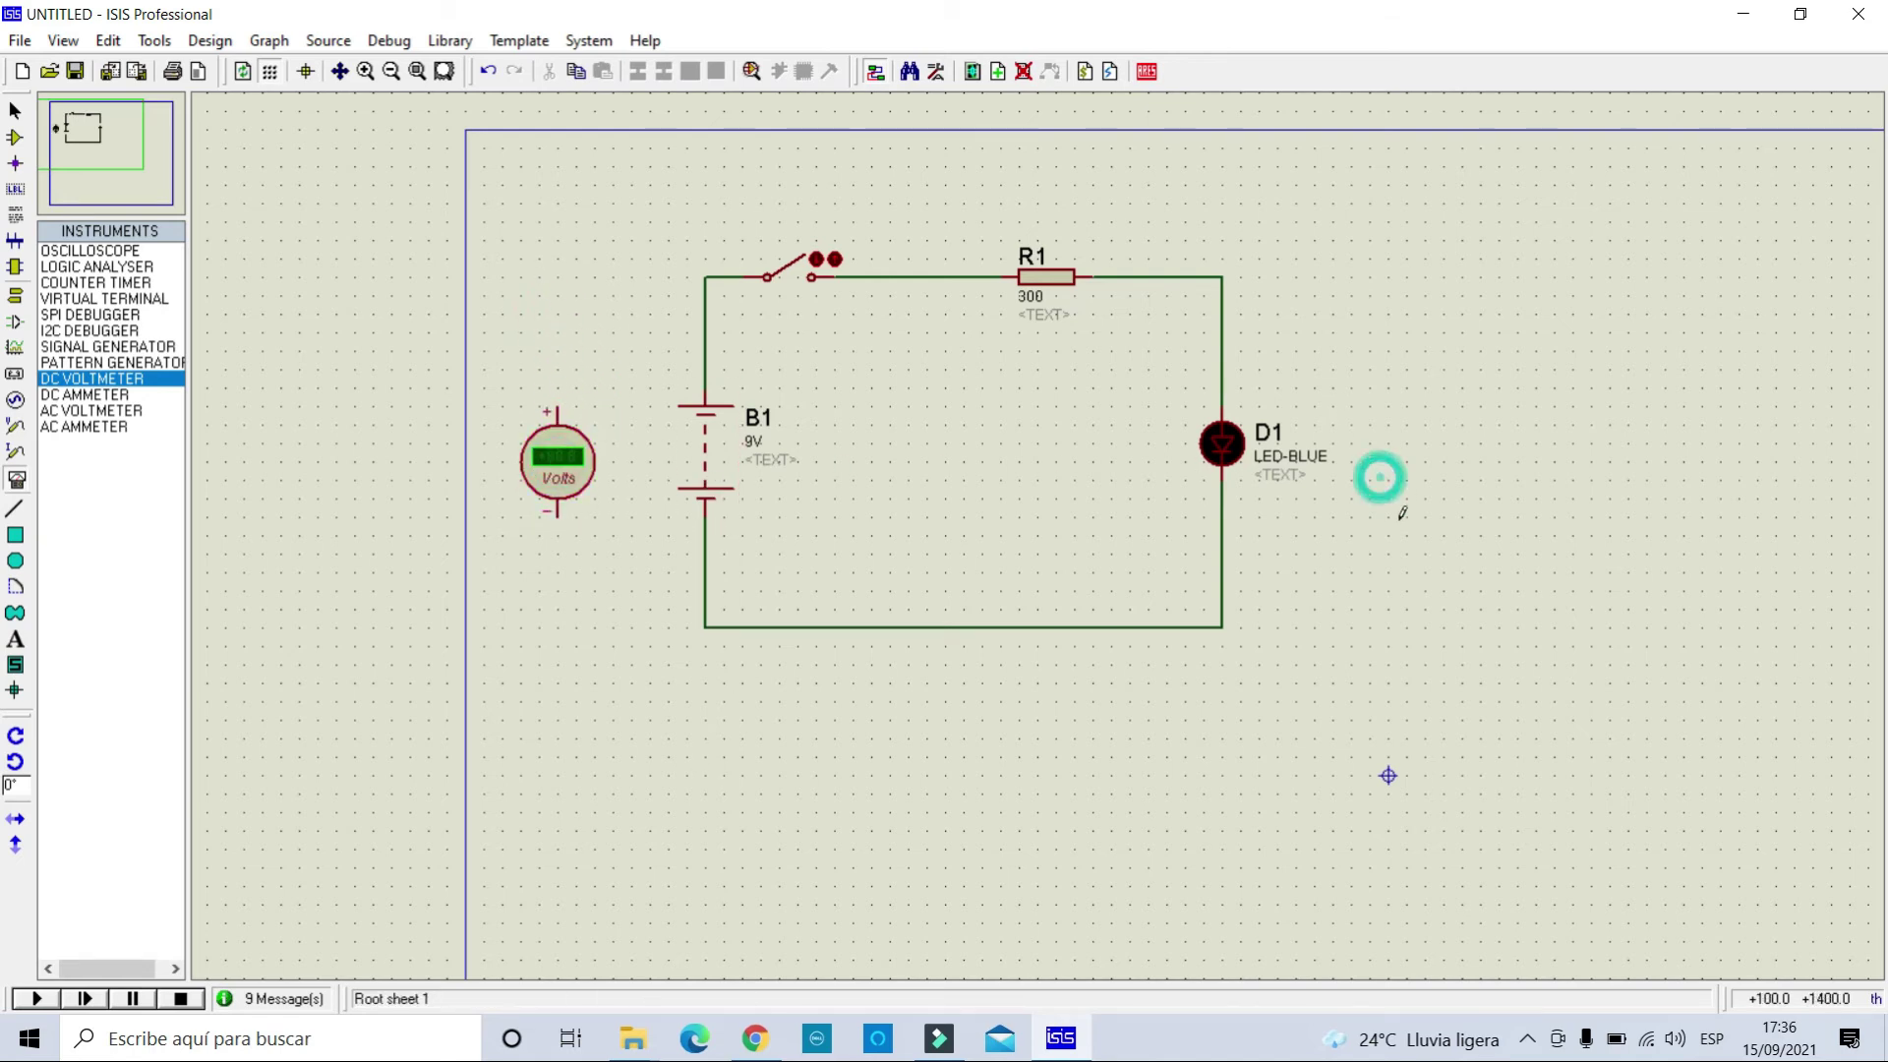
left_click(95, 381)
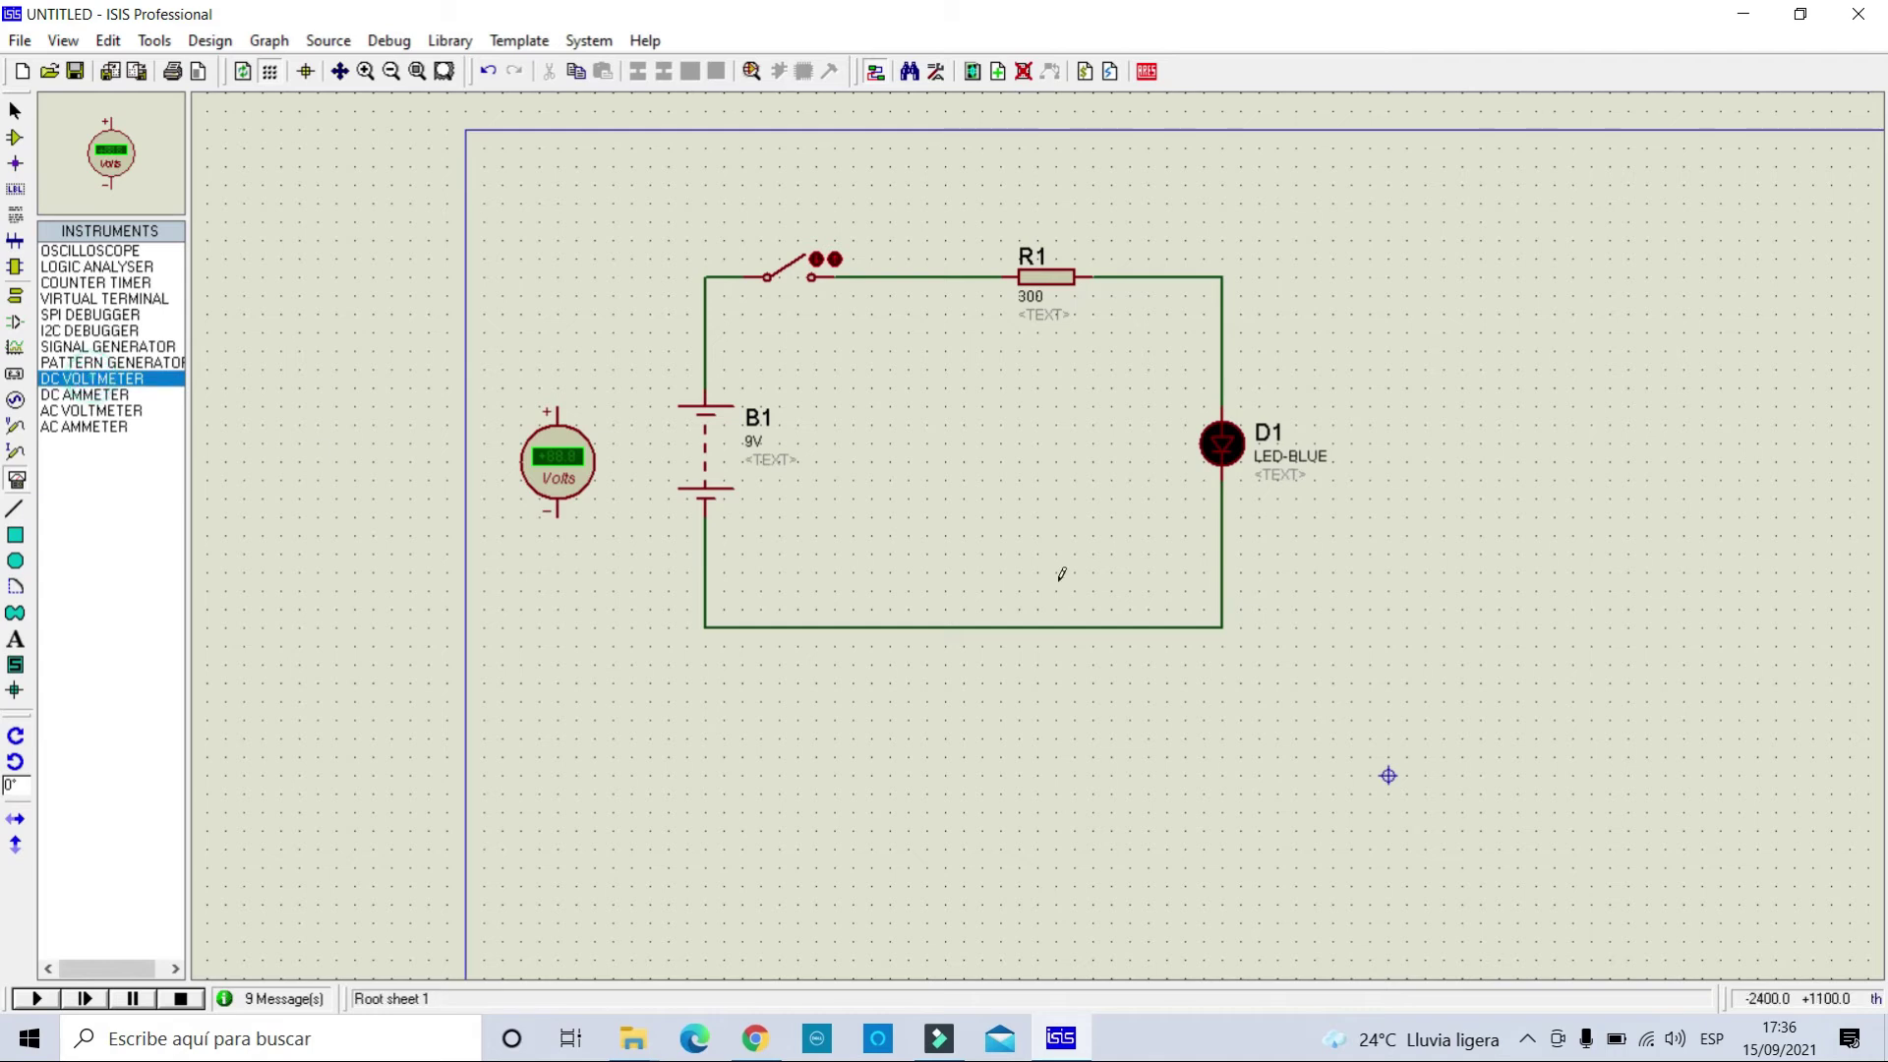
left_click(1424, 440)
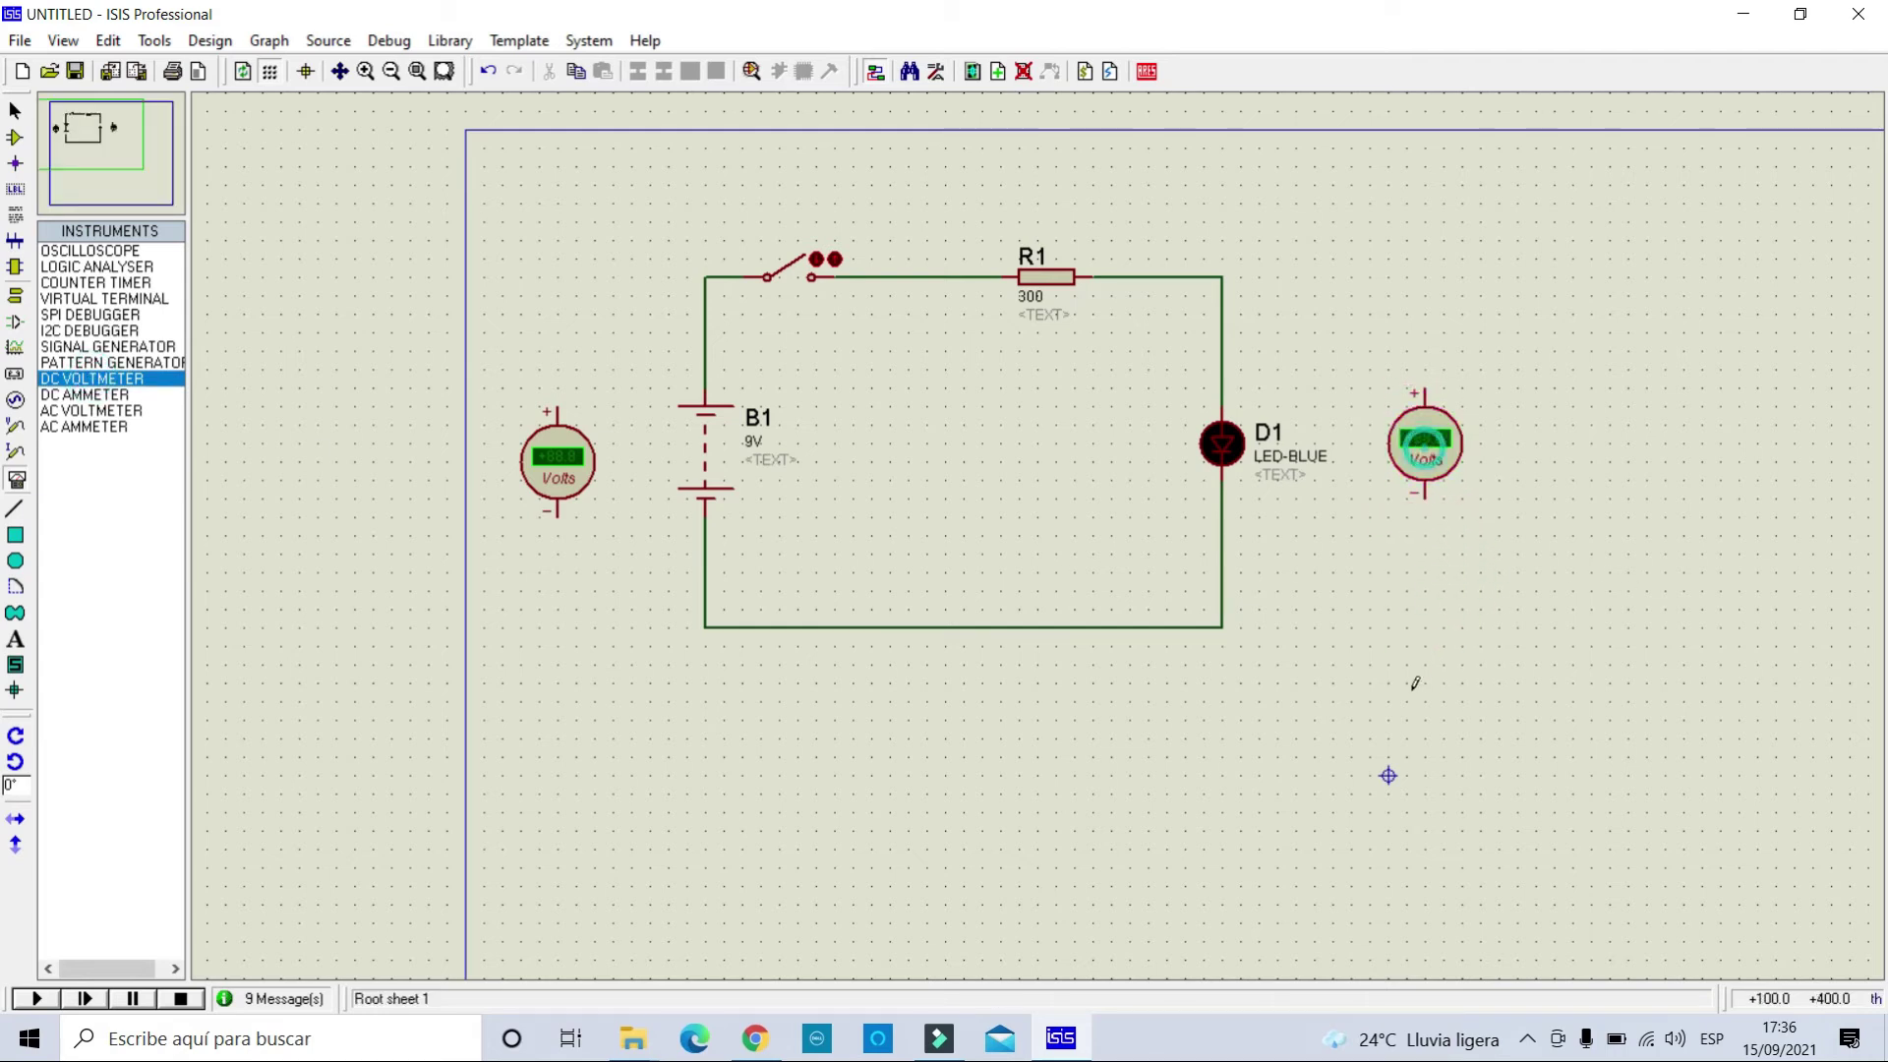
Wire the battery-side voltmeter in parallel with B1, its plus pin to the wire above the battery and its minus pin to the wire below.
left_click(558, 409)
left_click(705, 332)
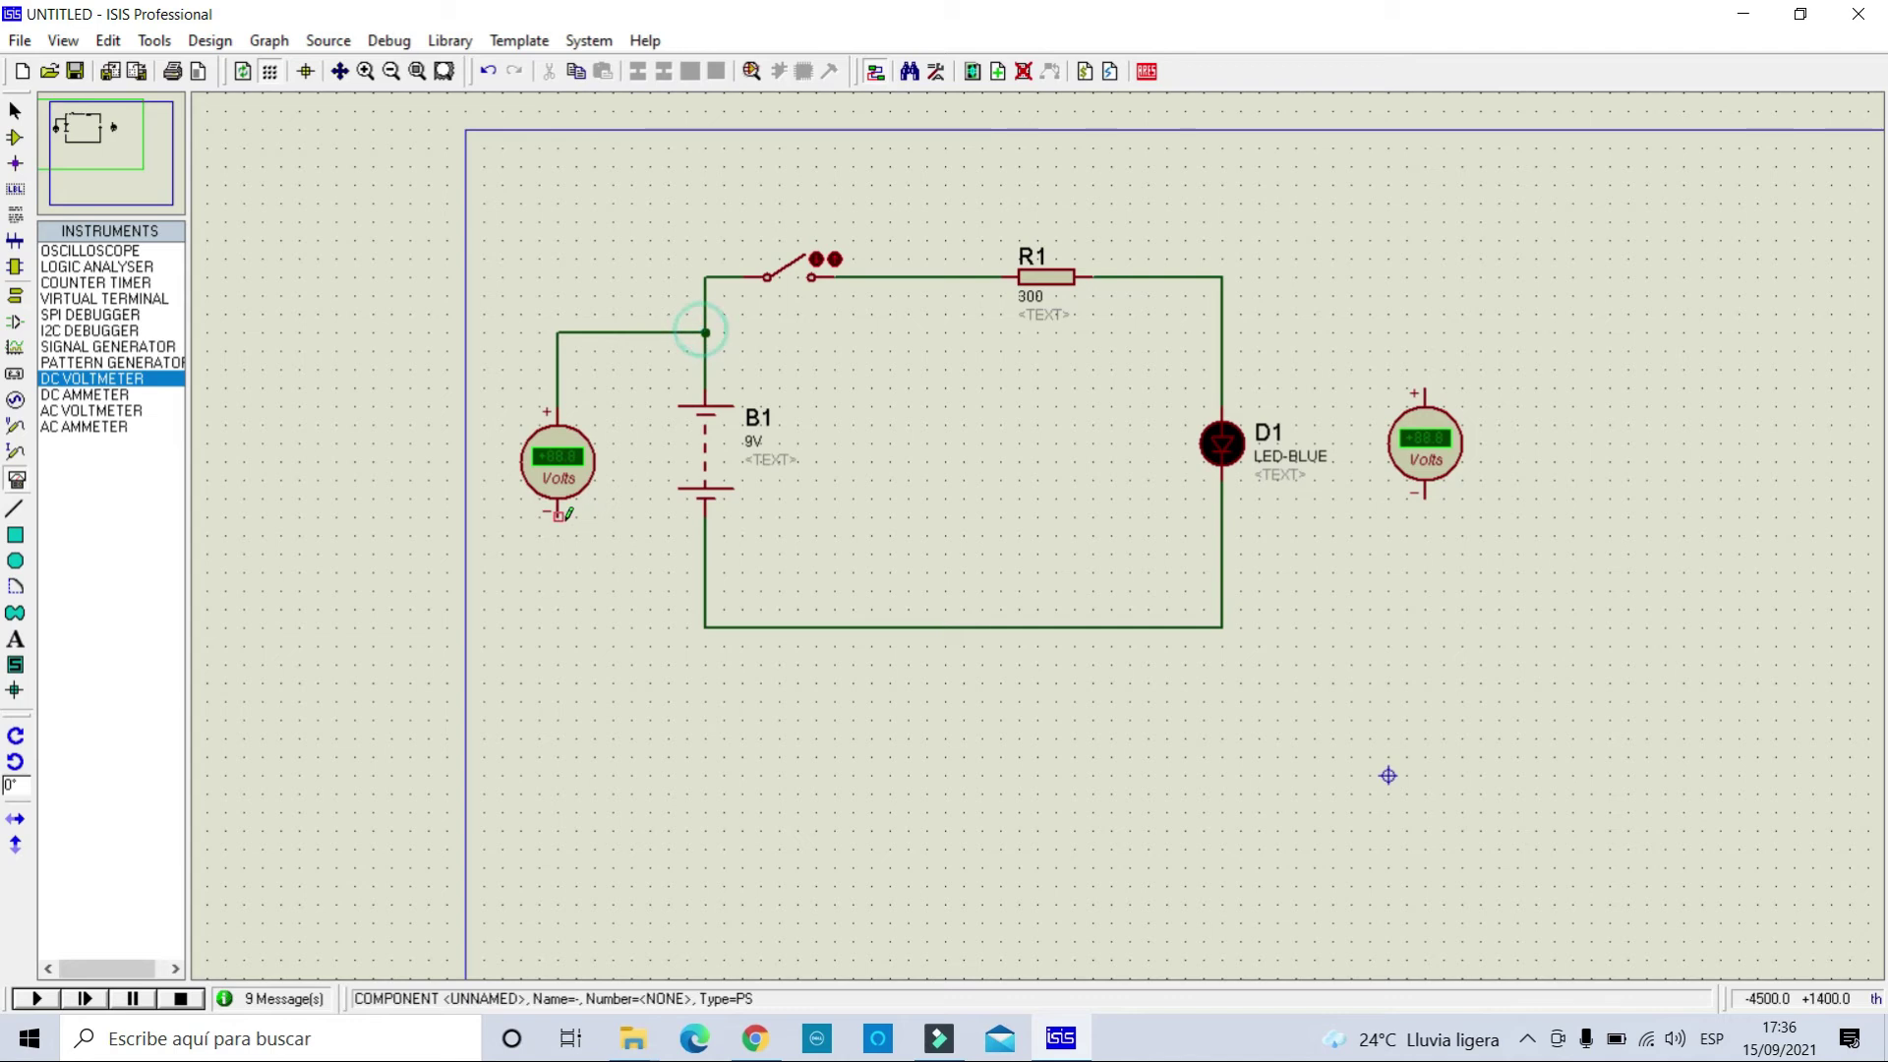
left_click(557, 511)
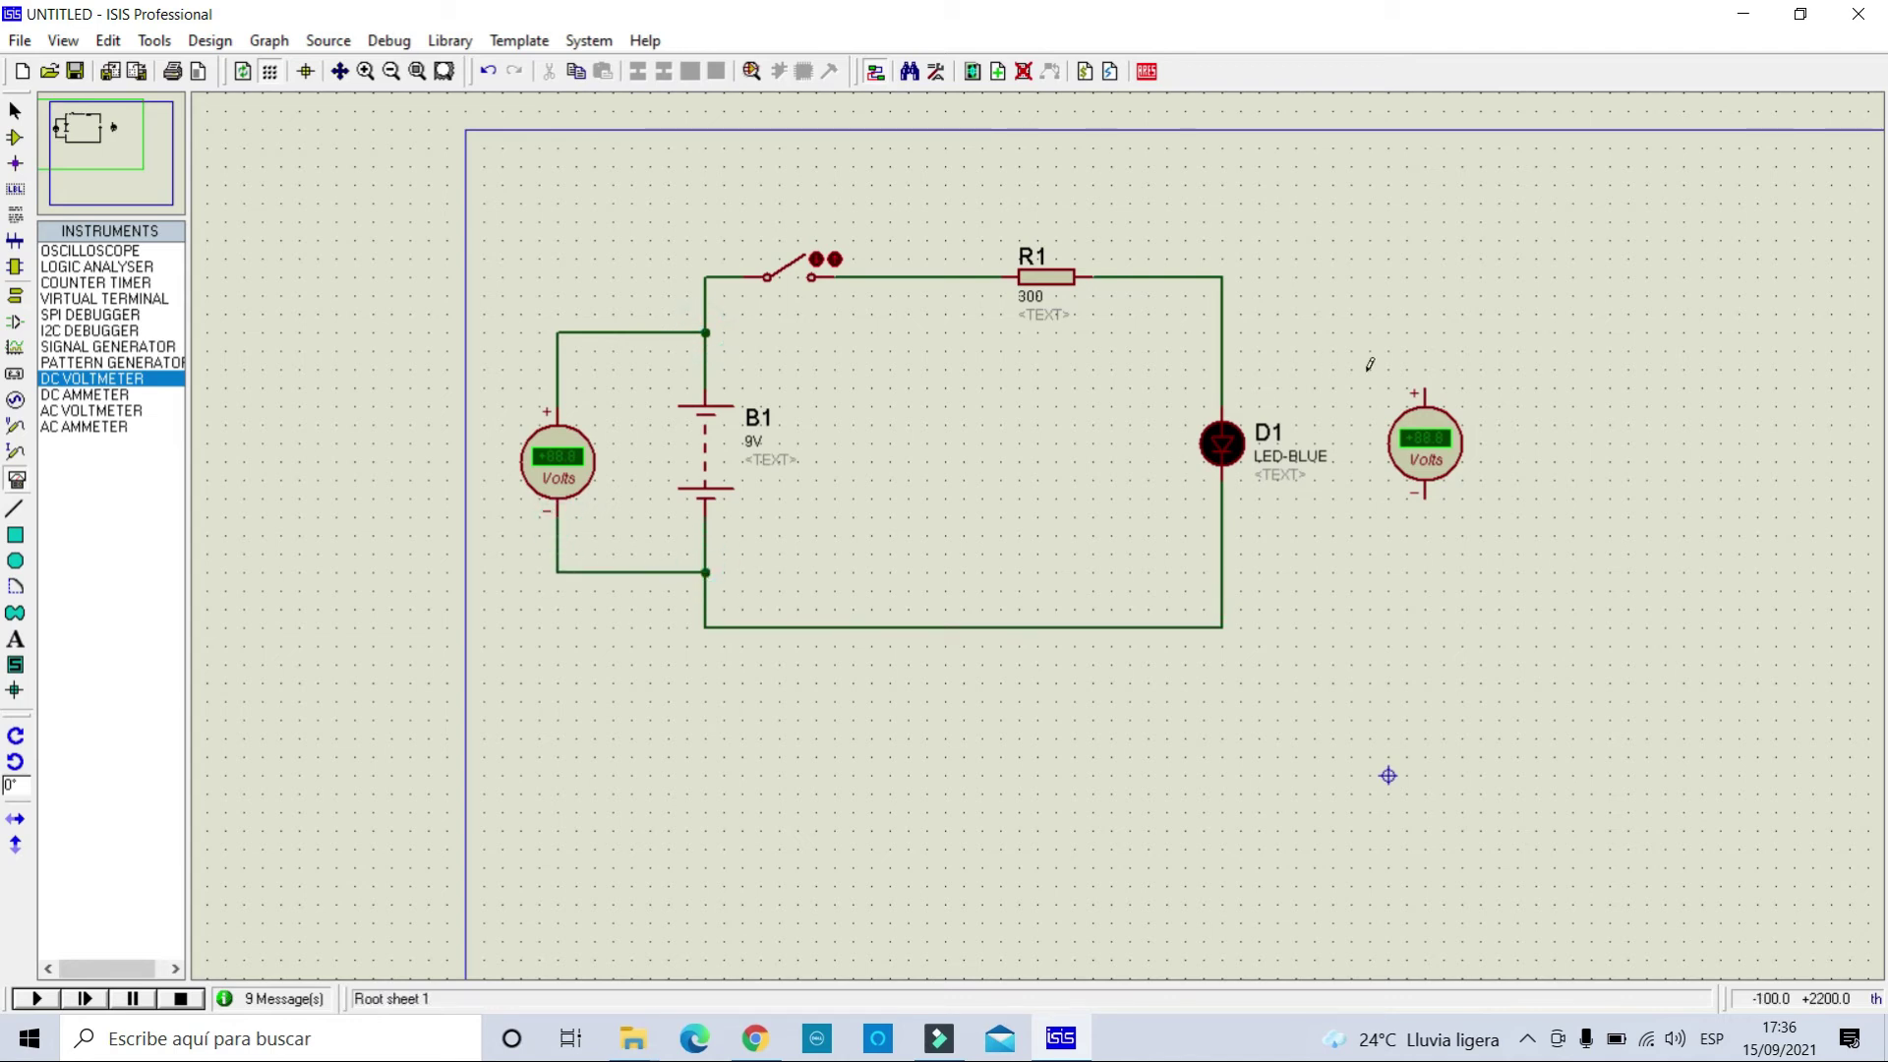
Wire the LED-side voltmeter in parallel with D1, its plus pin to the wire above the LED and its minus pin to the wire below.
left_click(1423, 392)
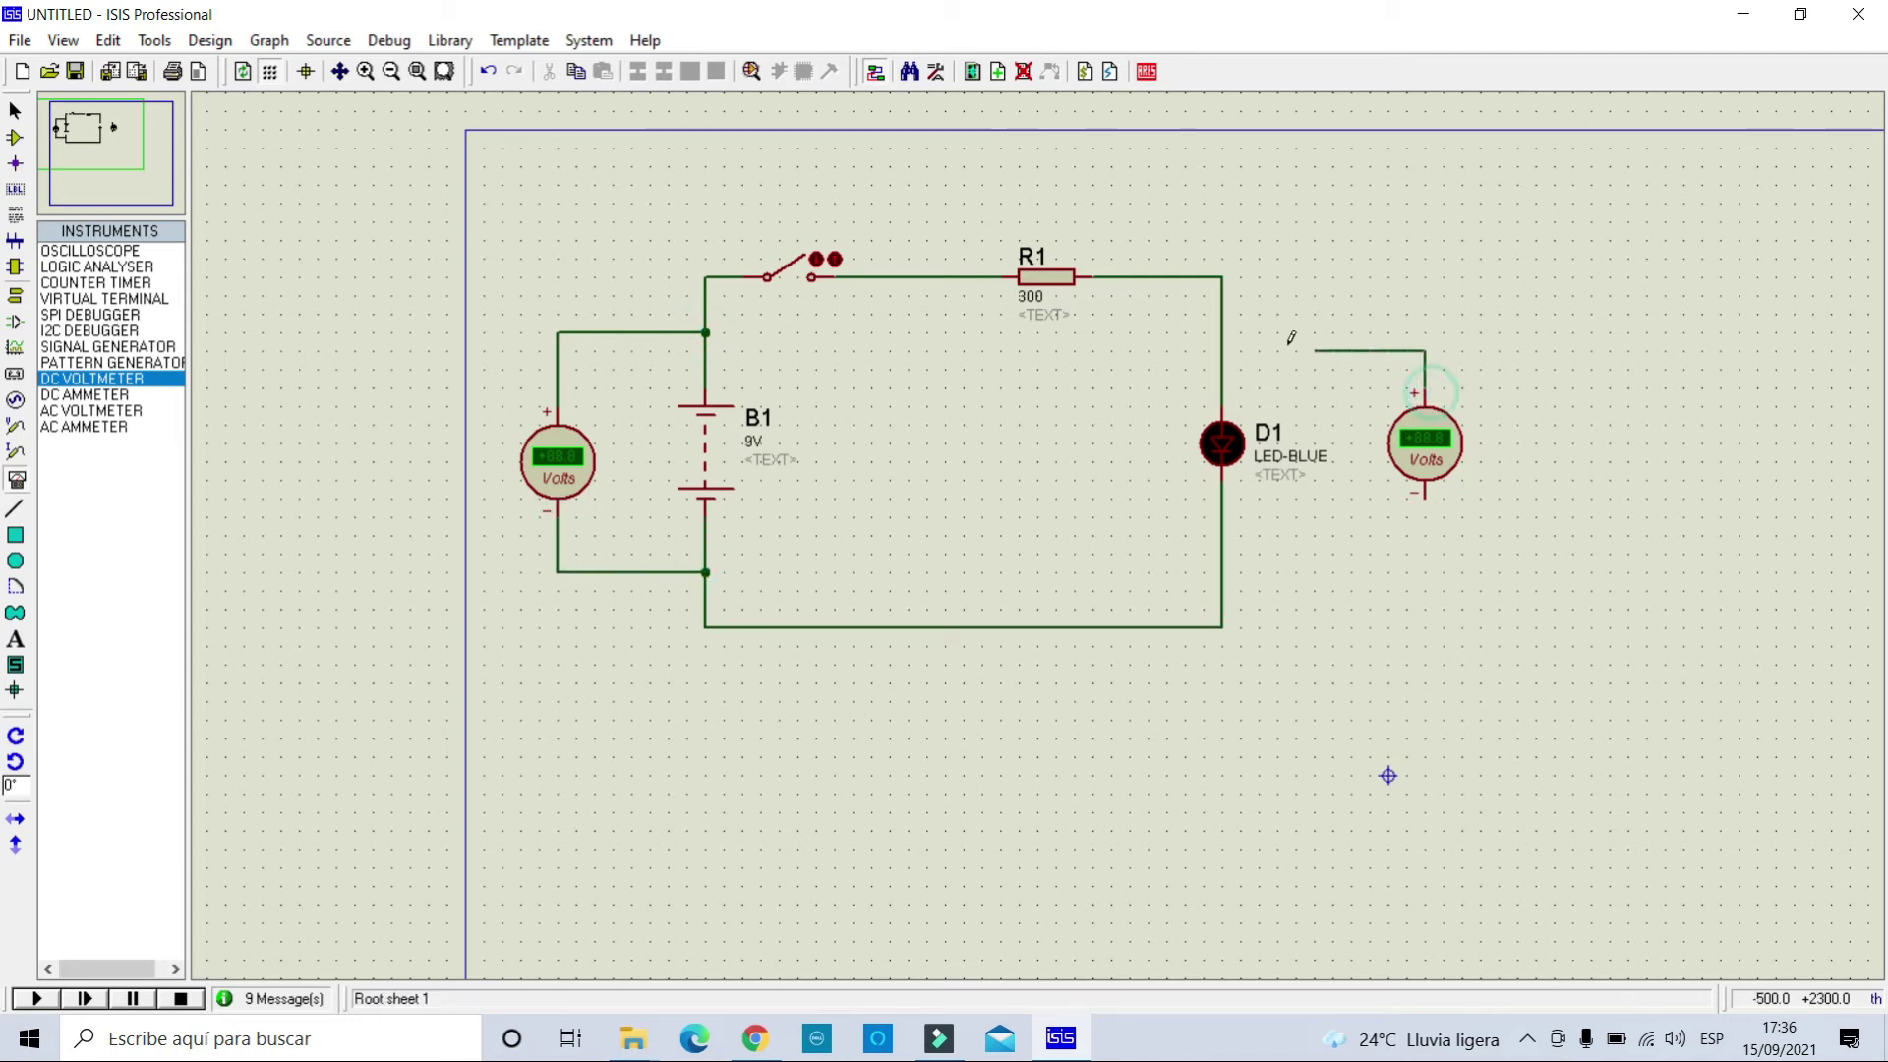
left_click(1222, 333)
left_click(1424, 500)
left_click(1222, 571)
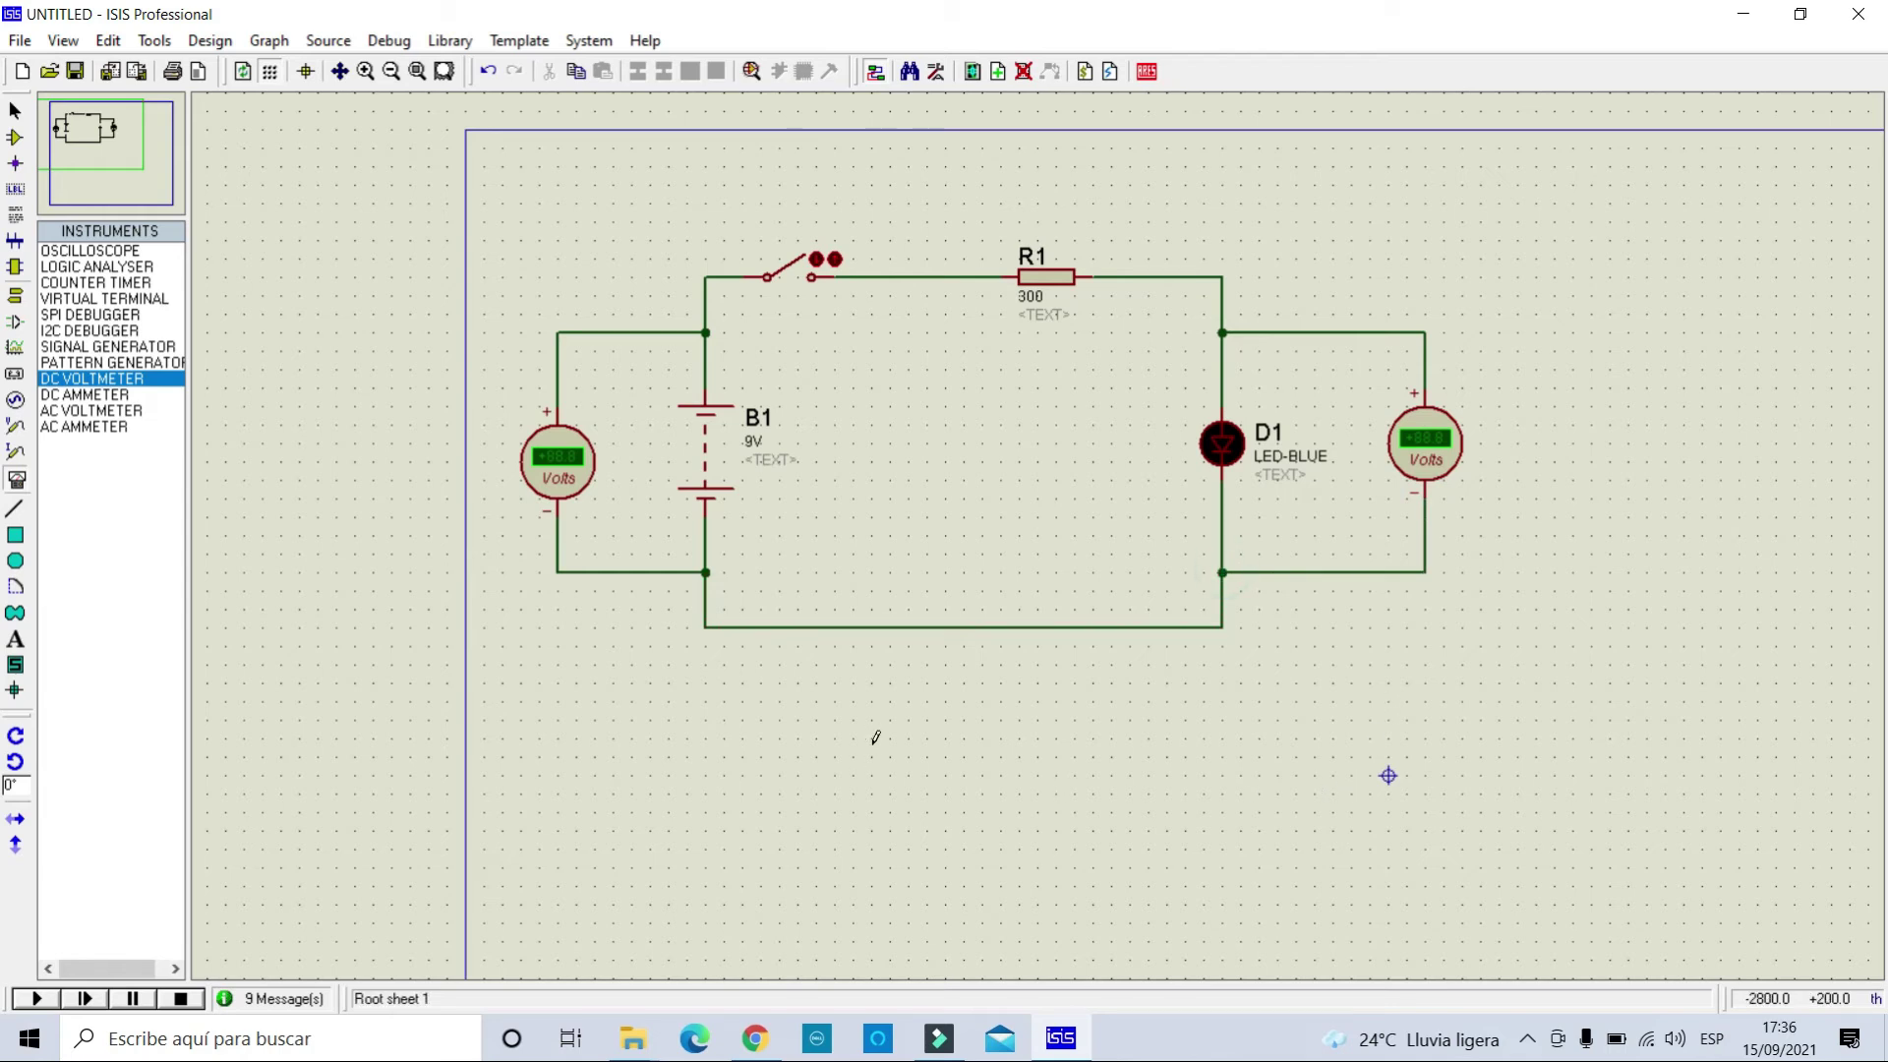
Review the display range options of the voltmeter beside battery B1 and keep it set to Volts.
double_click(576, 477)
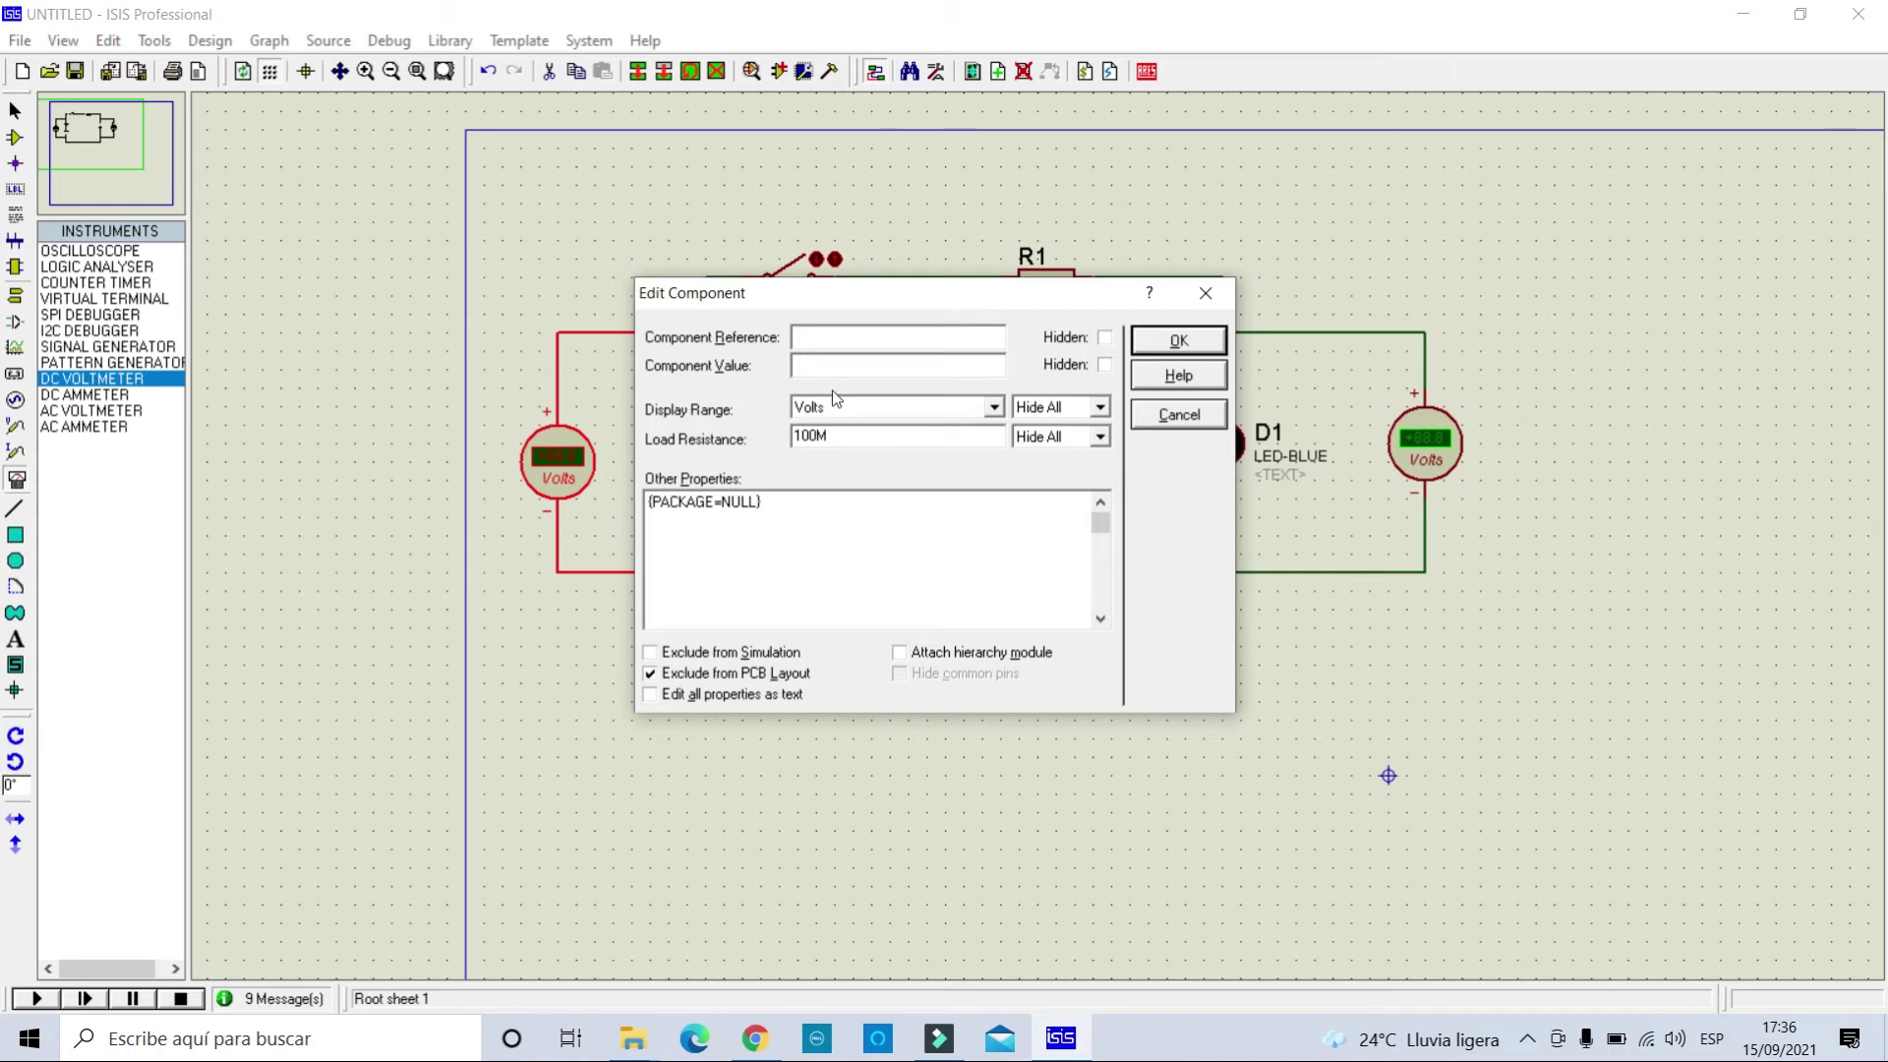
left_click(993, 408)
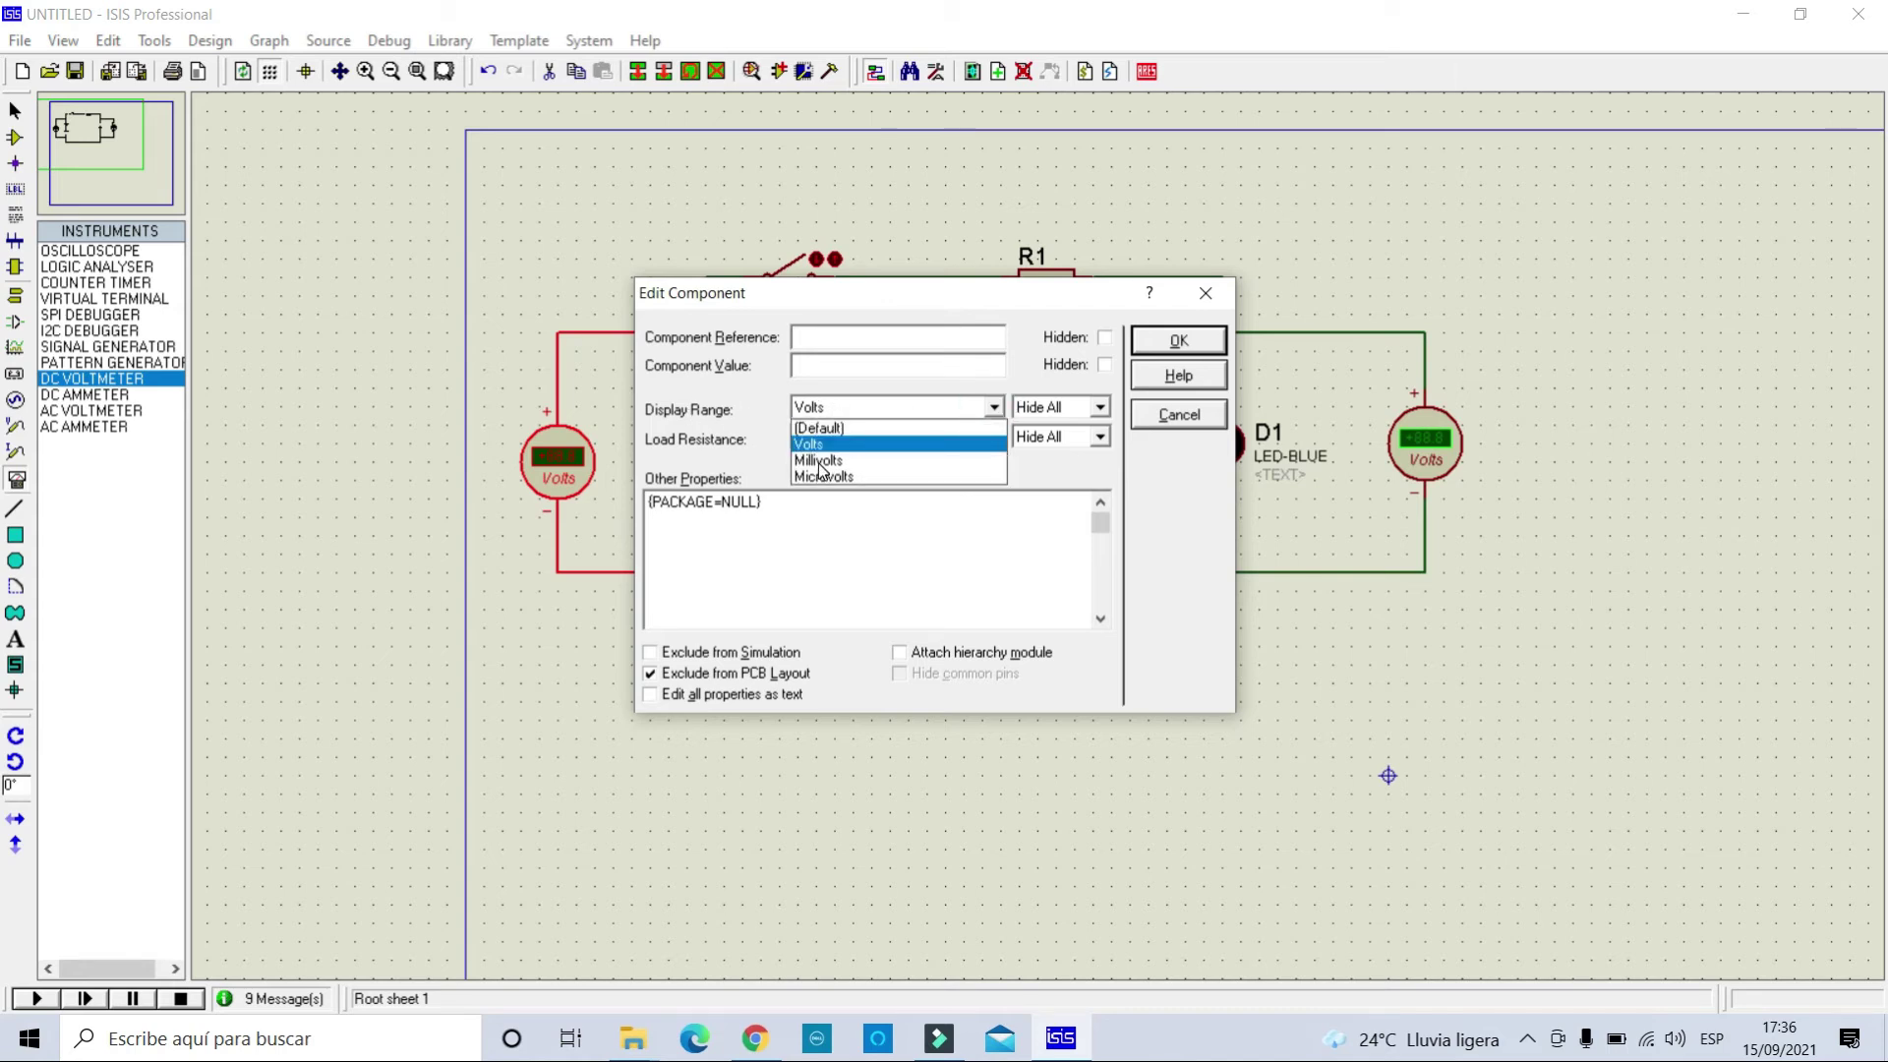
left_click(1180, 340)
left_click(1179, 340)
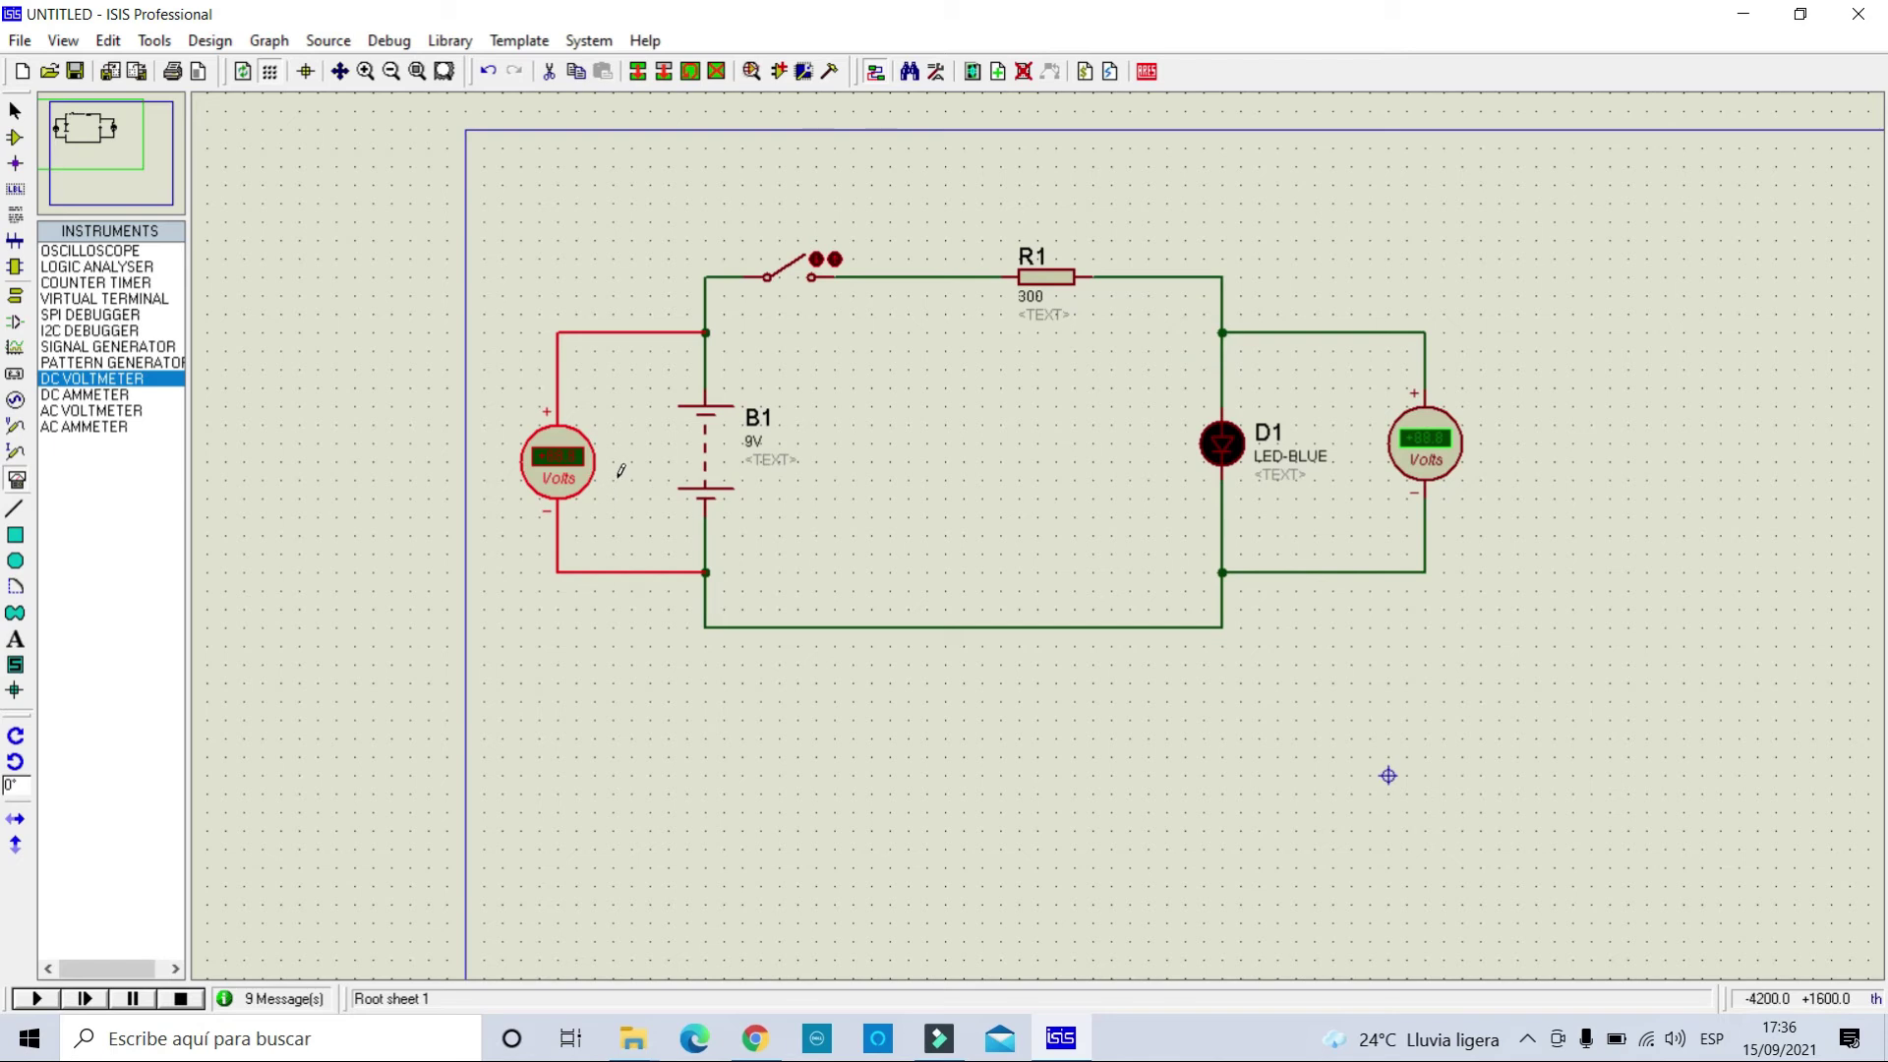
Run the simulation, close and reopen the switch to compare both voltmeter readings, and stop the simulation.
left_click(39, 1001)
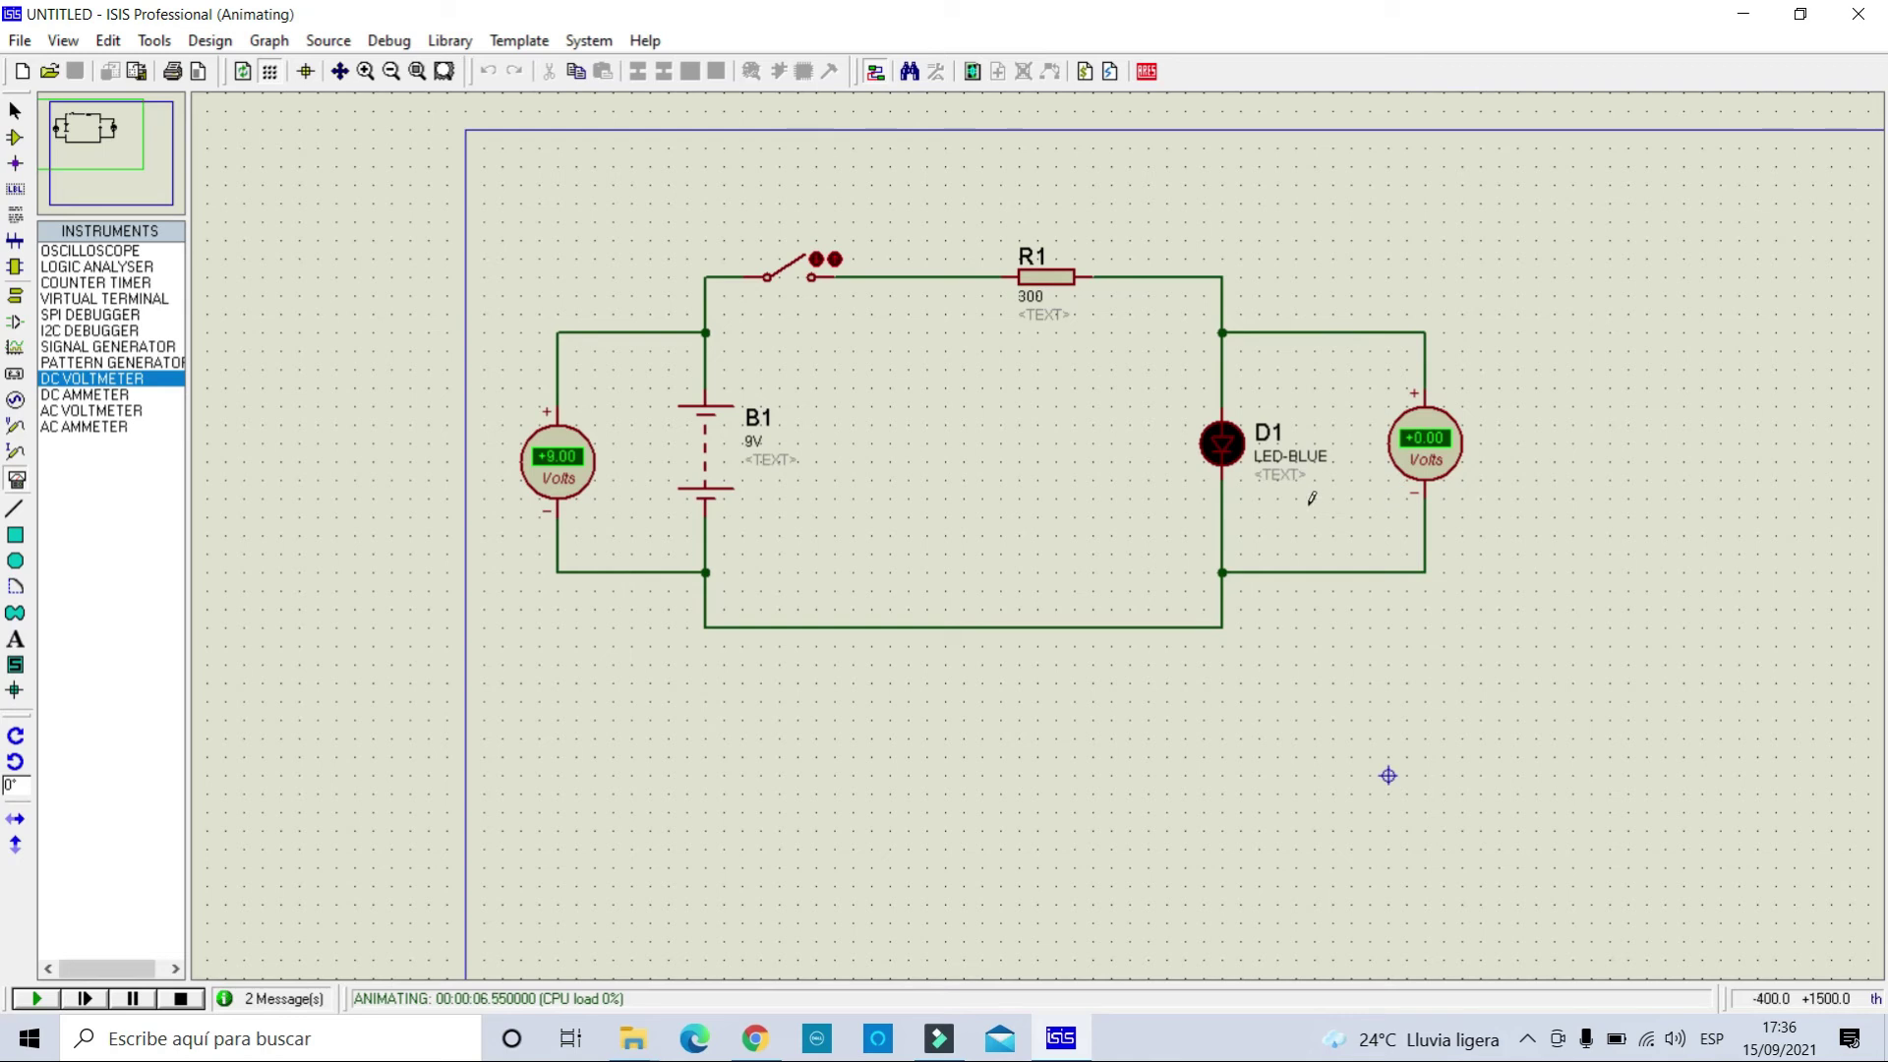
left_click(793, 281)
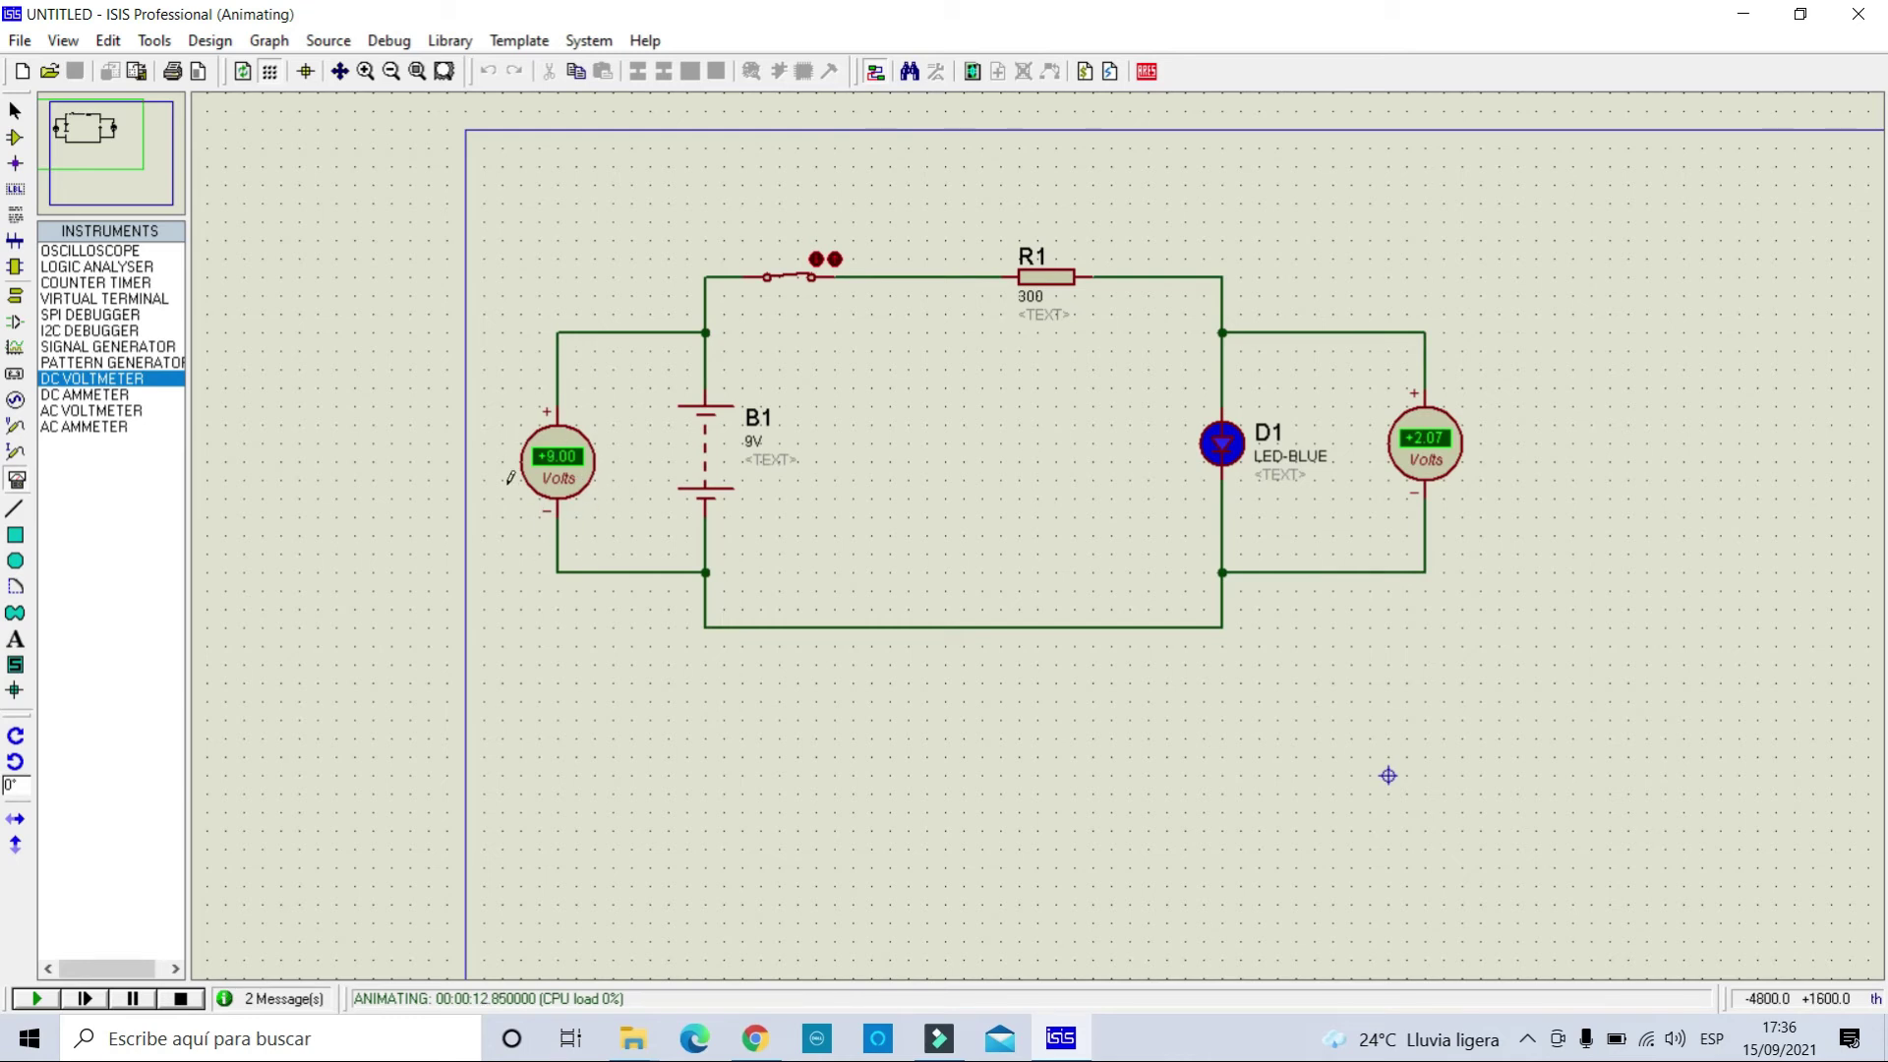
left_click(811, 278)
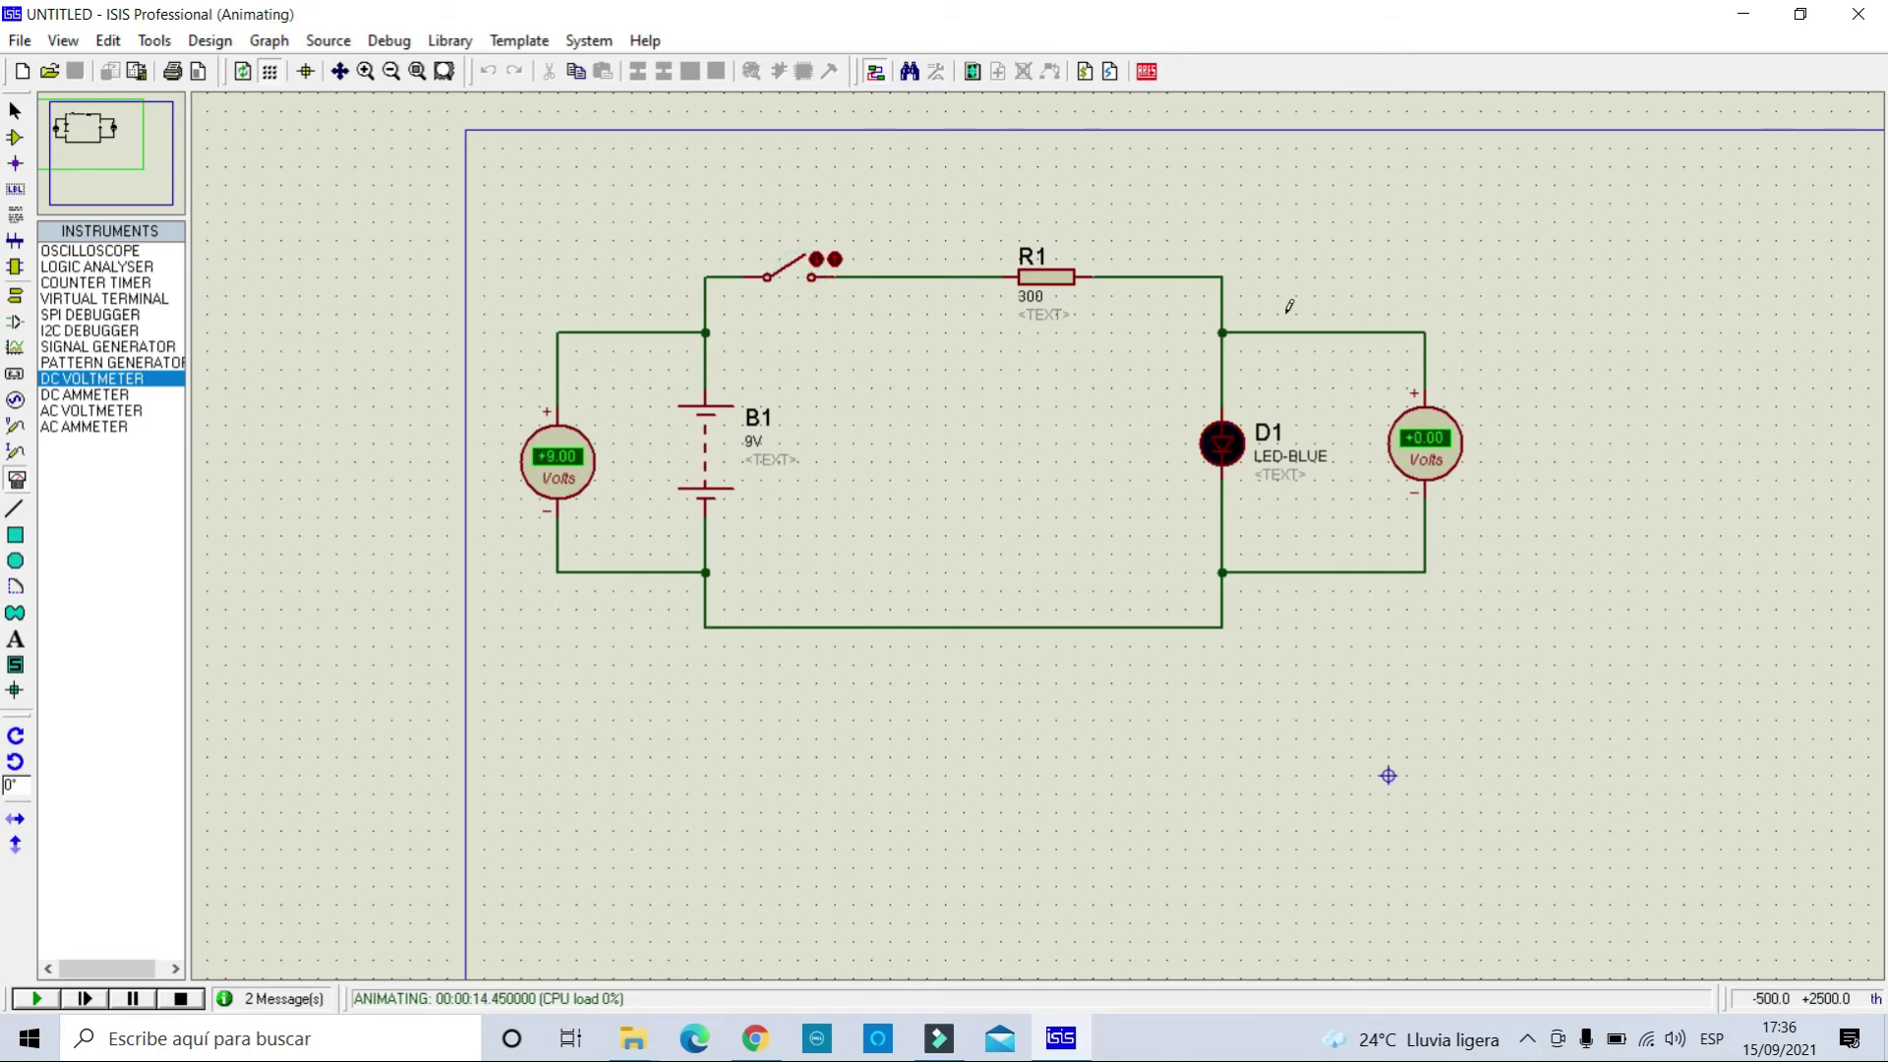
left_click(181, 999)
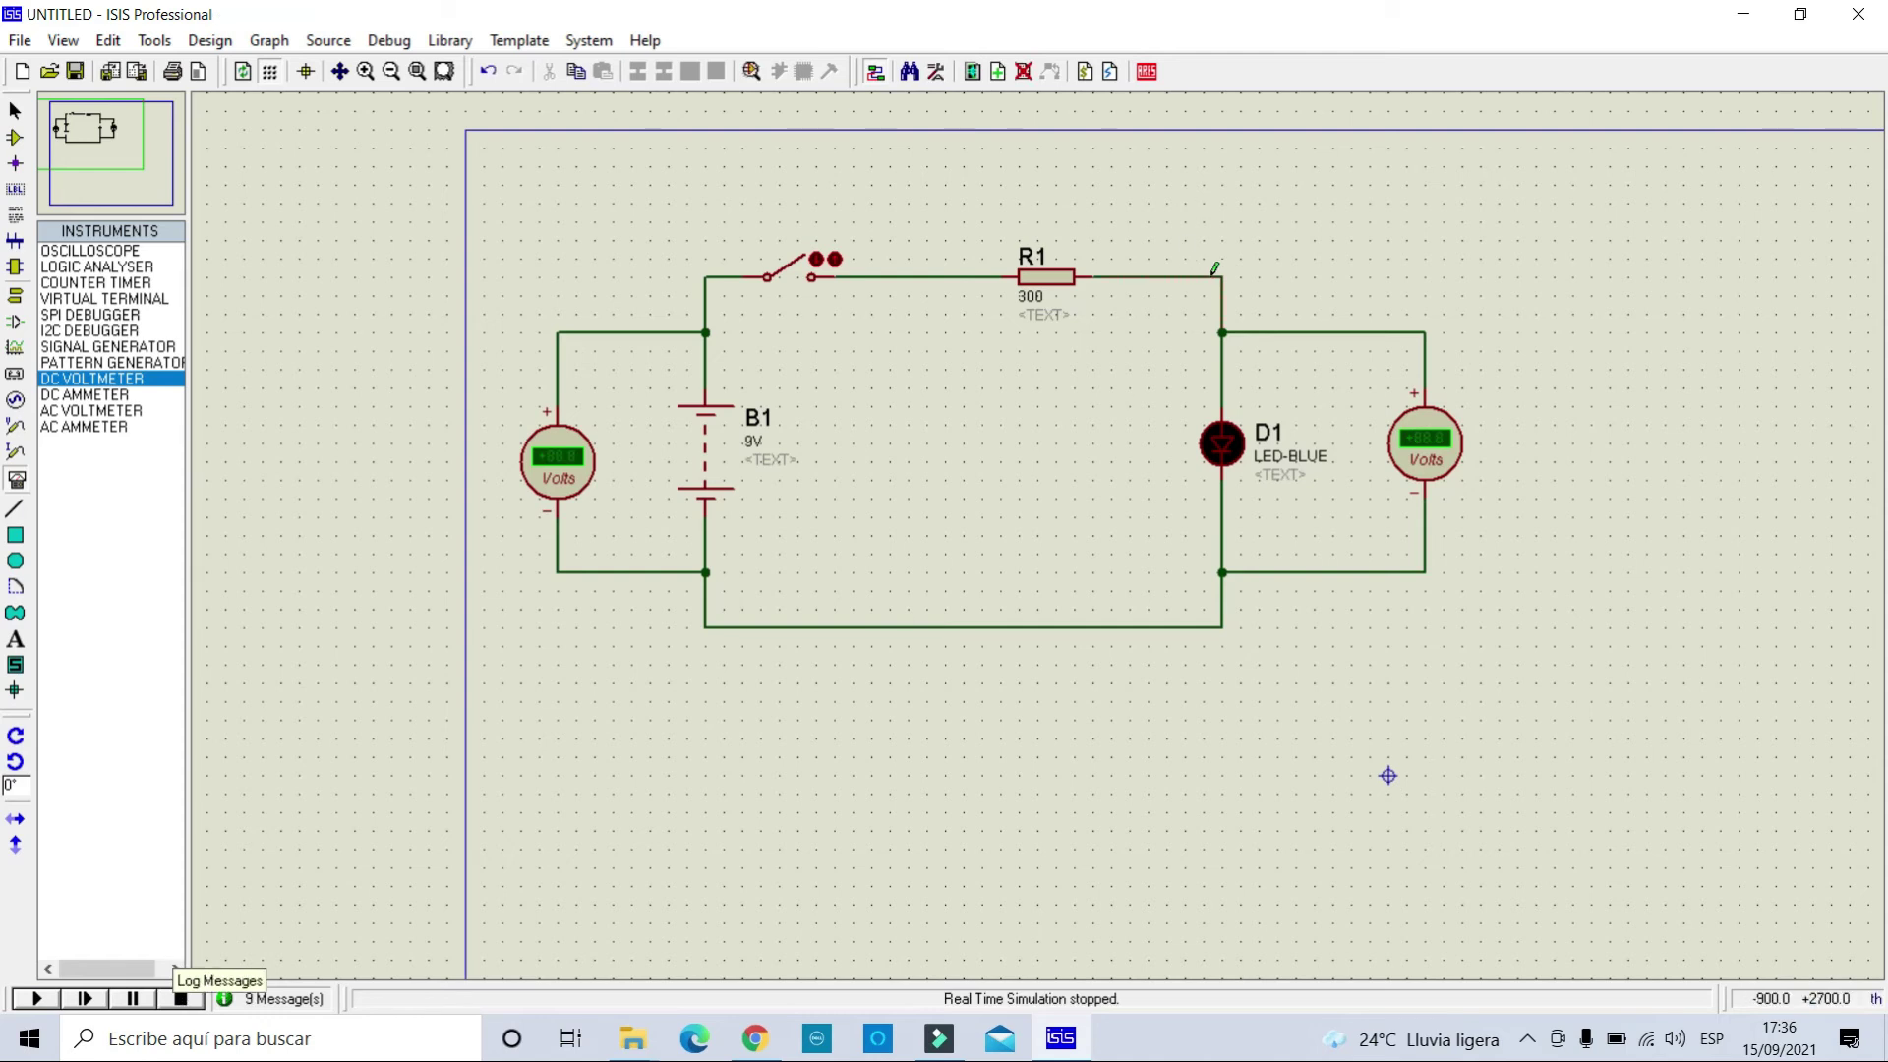
Place a DC ammeter above the wire between resistor R1 and LED D1.
left_click(83, 394)
left_click(625, 195)
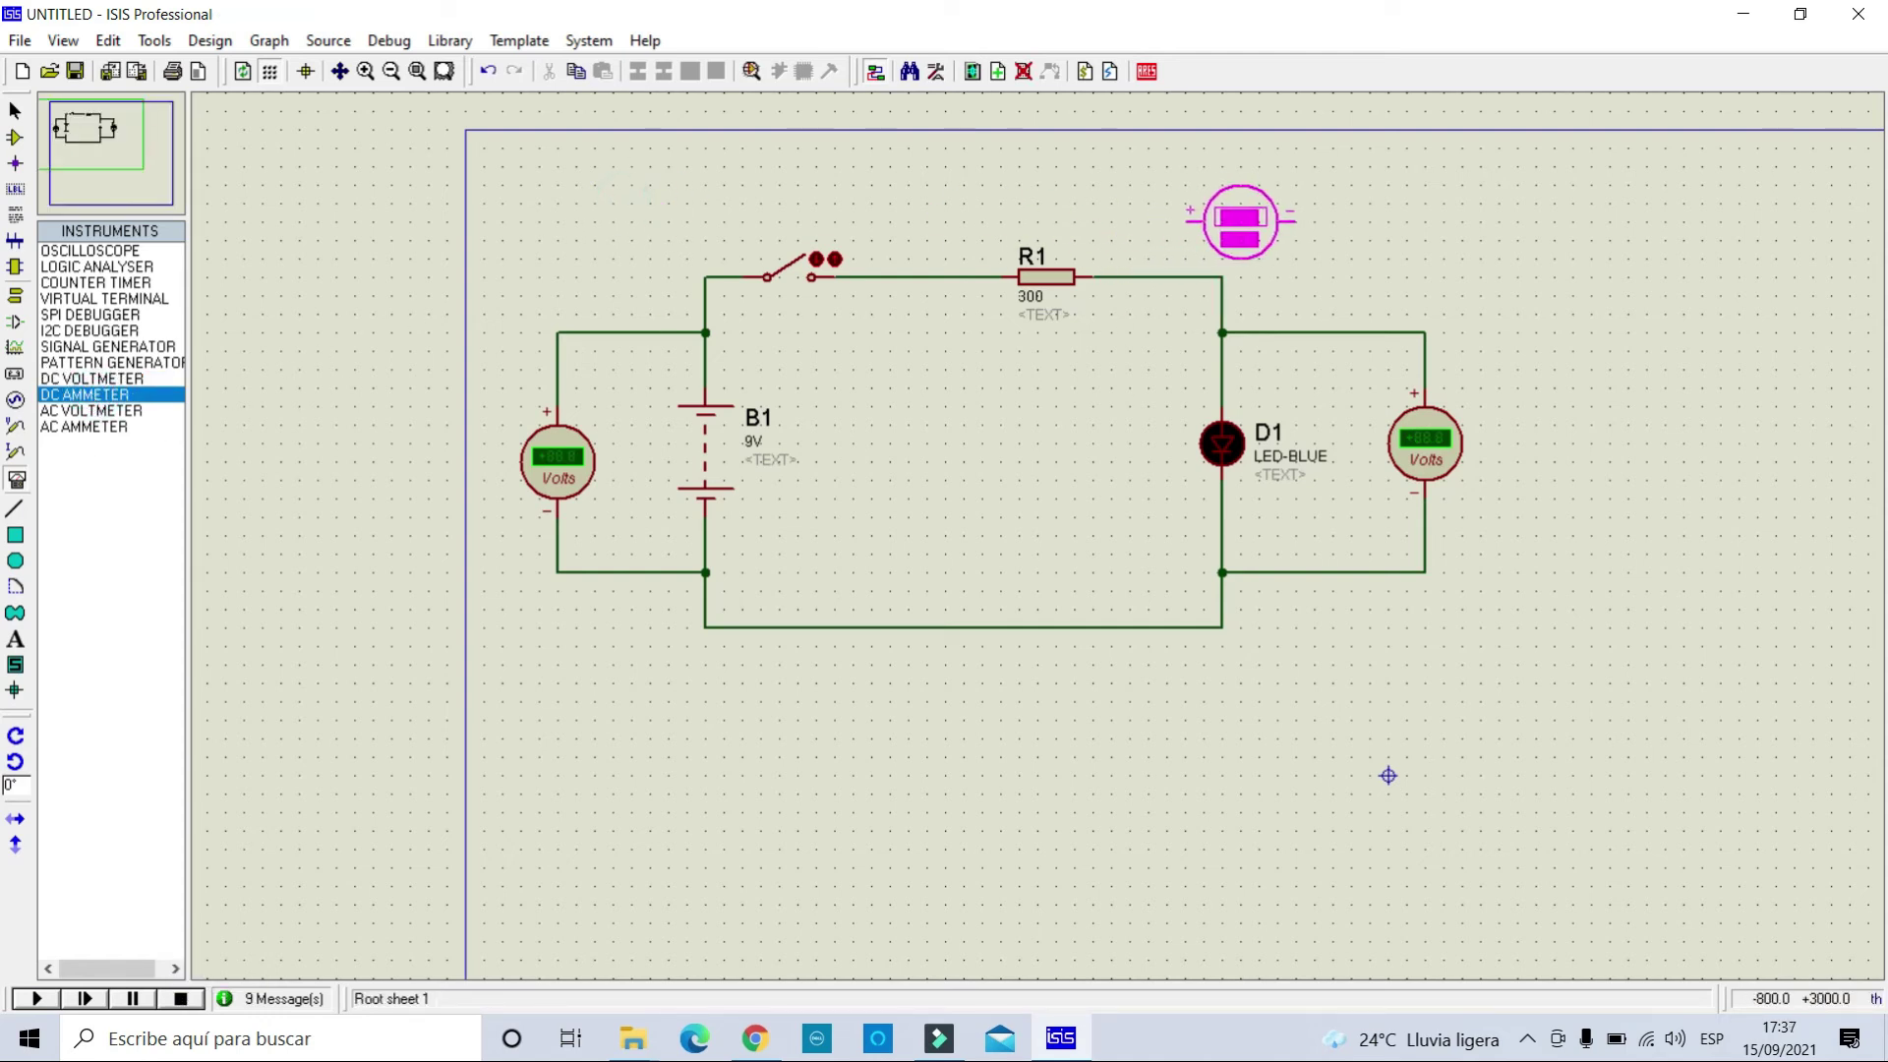
left_click(1234, 196)
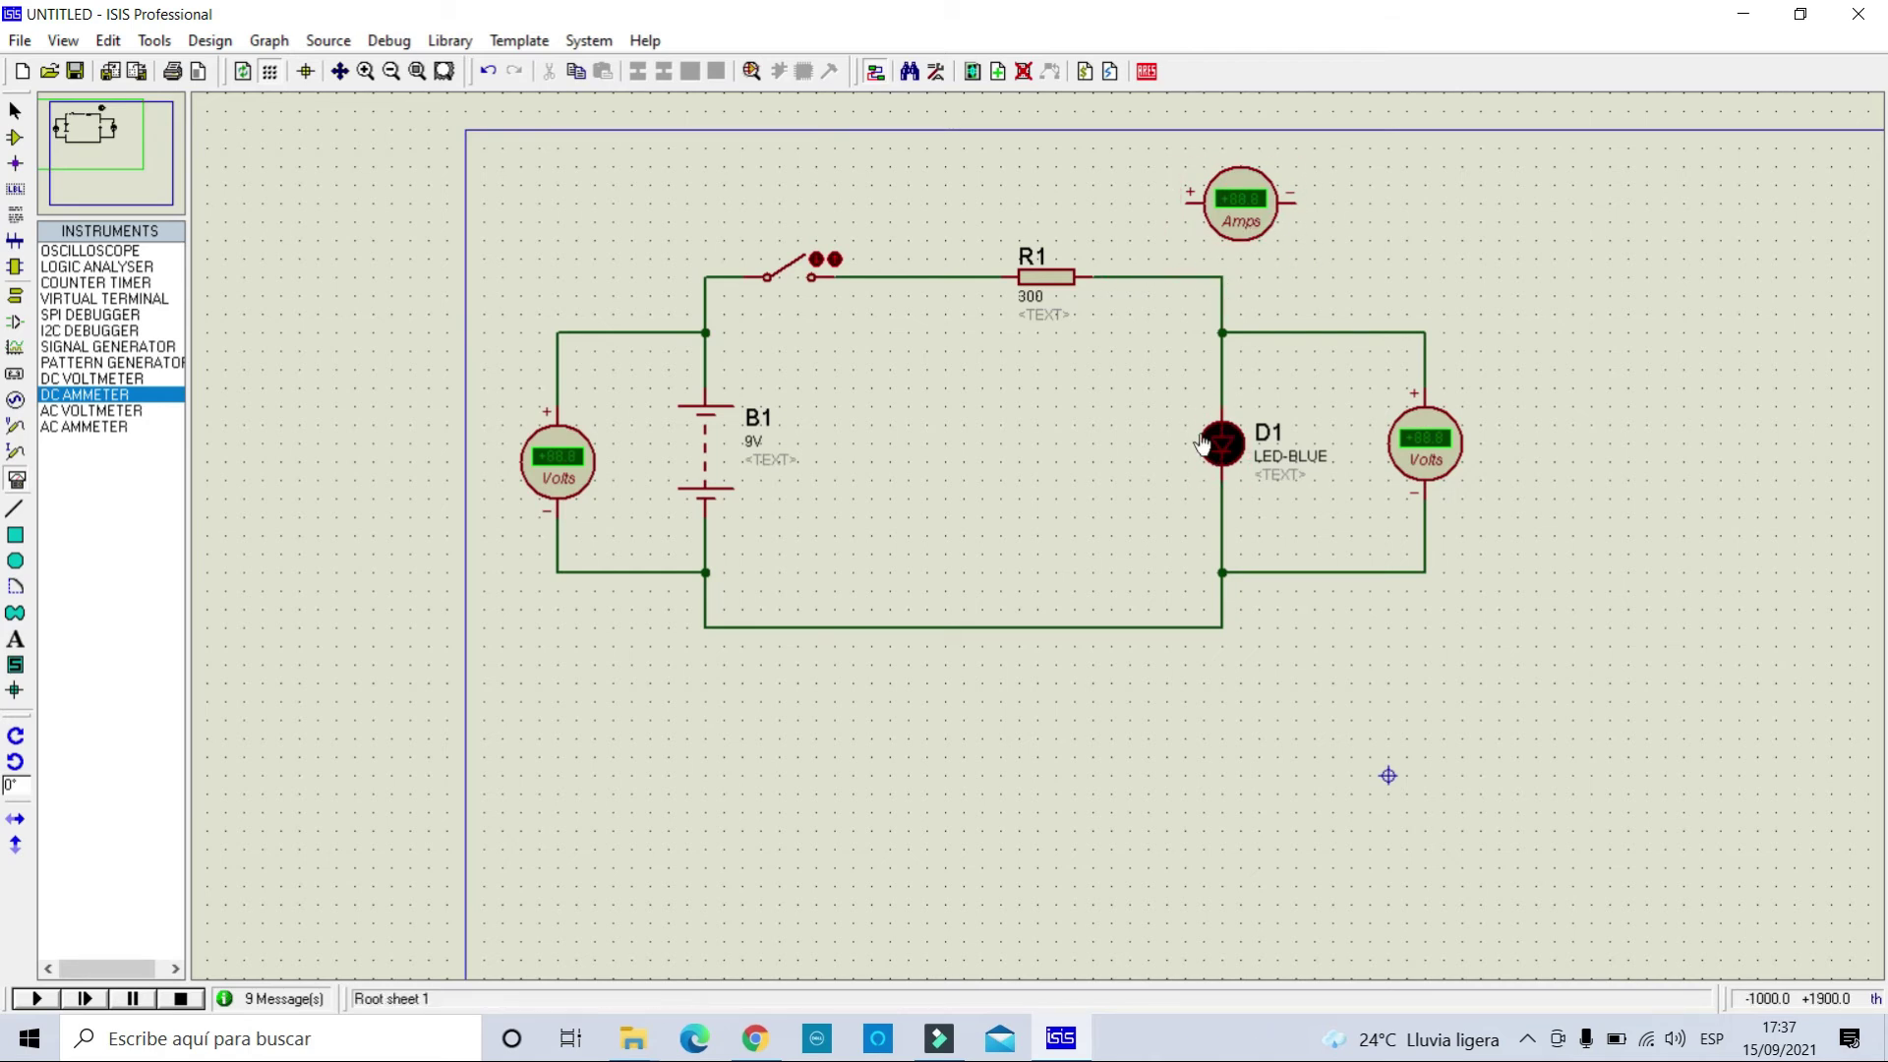
Delete the wire between resistor R1 and LED D1 and move the ammeter into the gap, level with R1.
right_click(1203, 268)
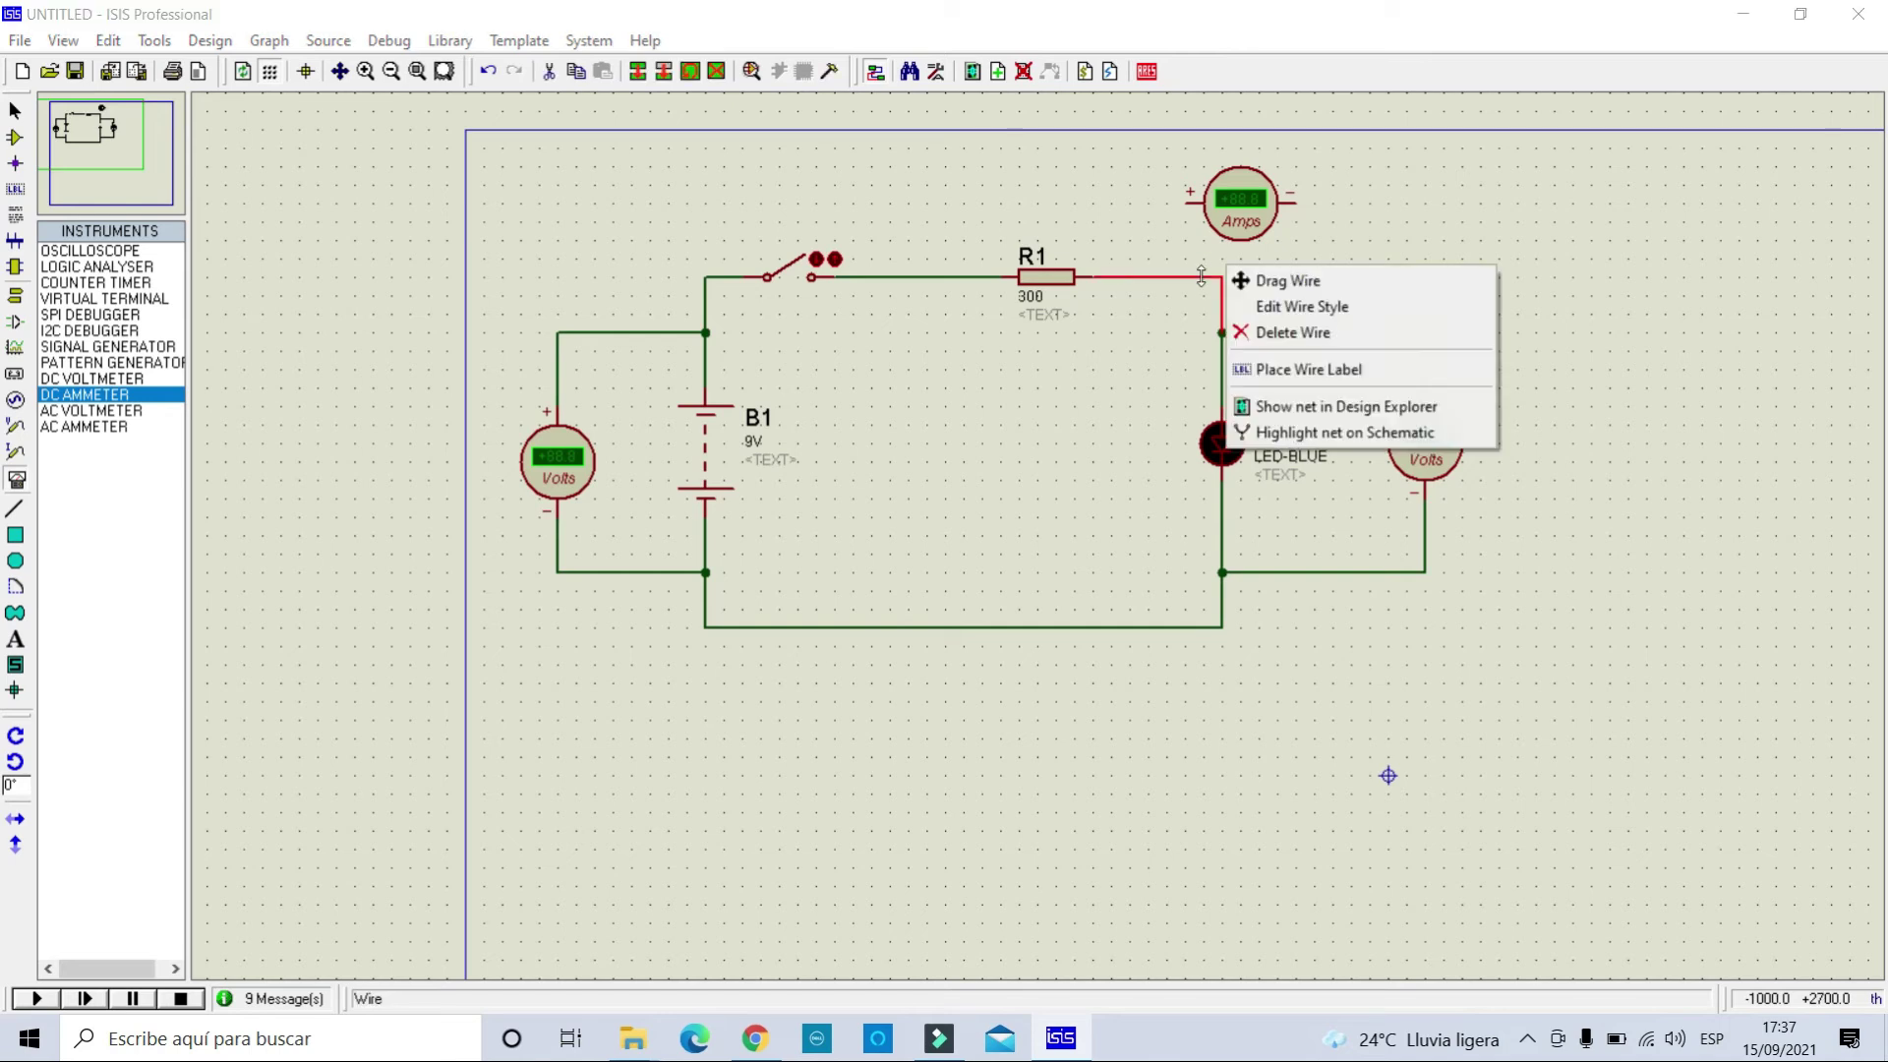
left_click(1324, 335)
left_click_drag(1241, 236, 1203, 310)
left_click(1364, 288)
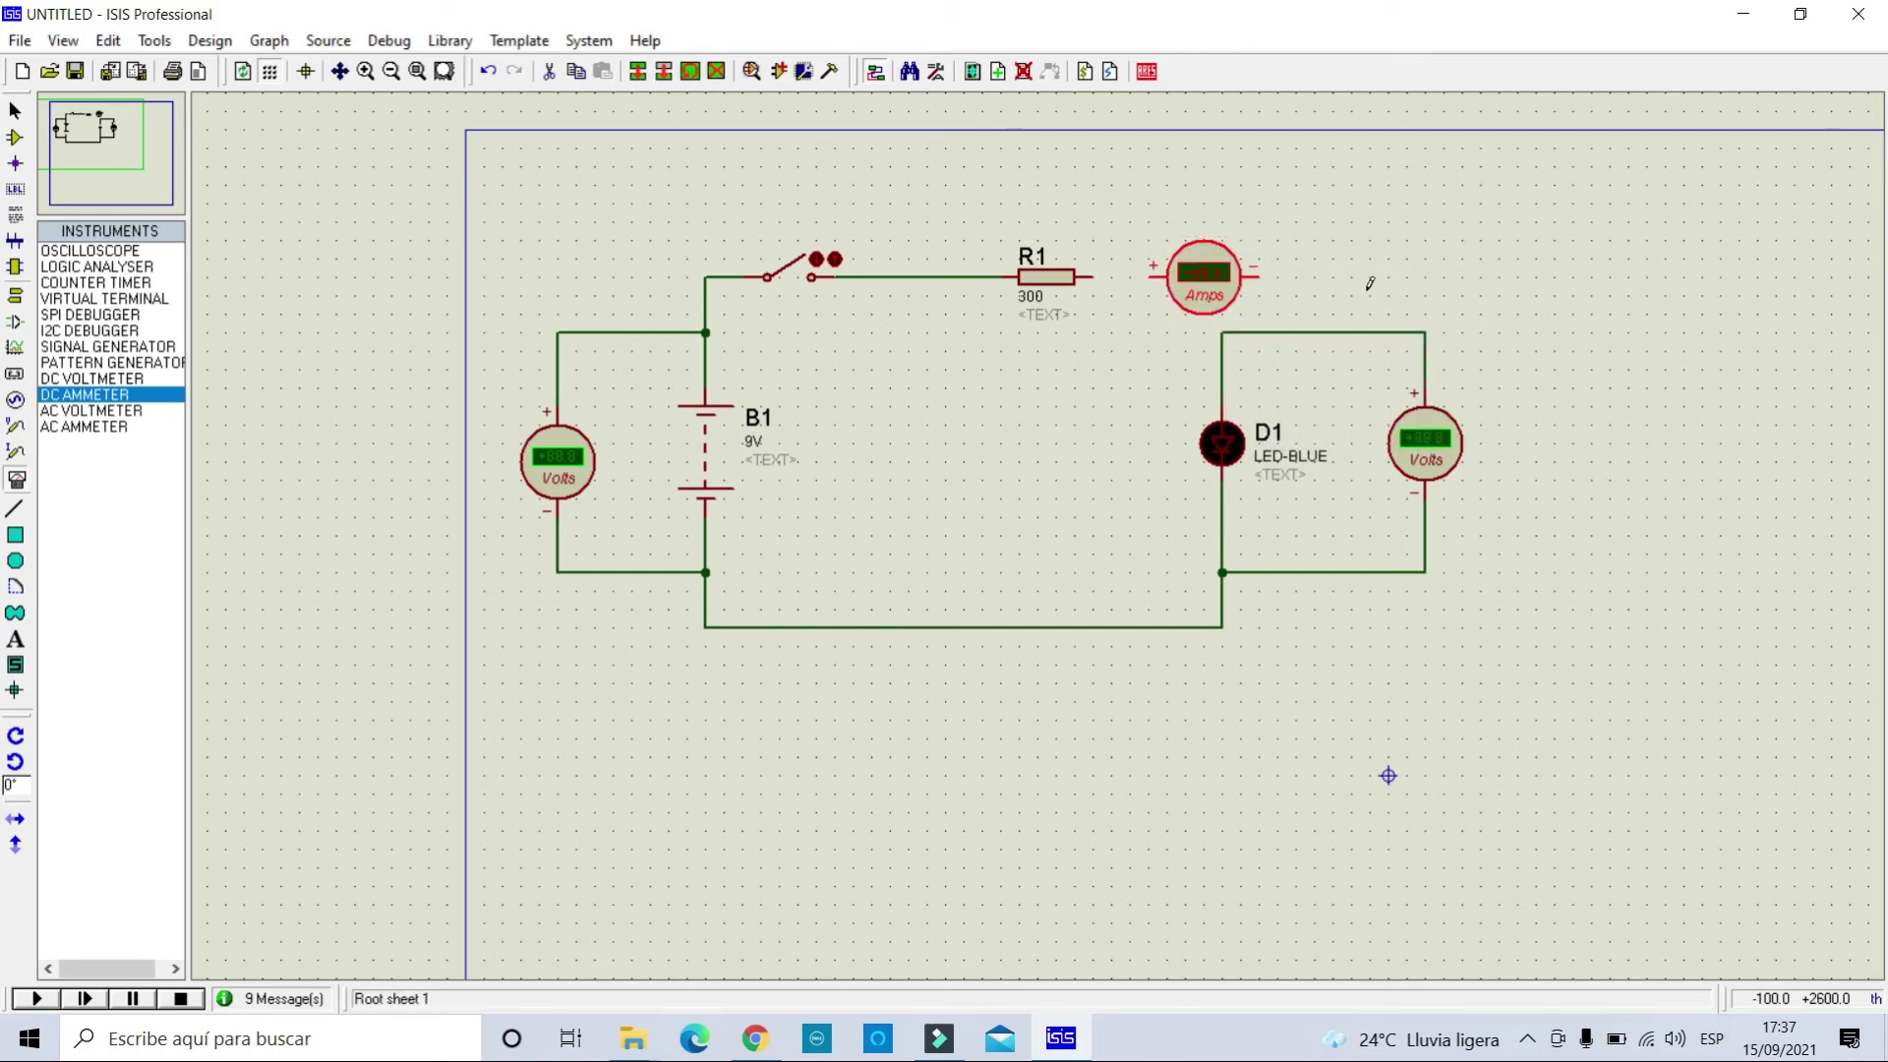
Wire the ammeter in series, its plus pin to resistor R1 and its minus pin to the wire above LED D1.
left_click(1084, 277)
left_click(1150, 276)
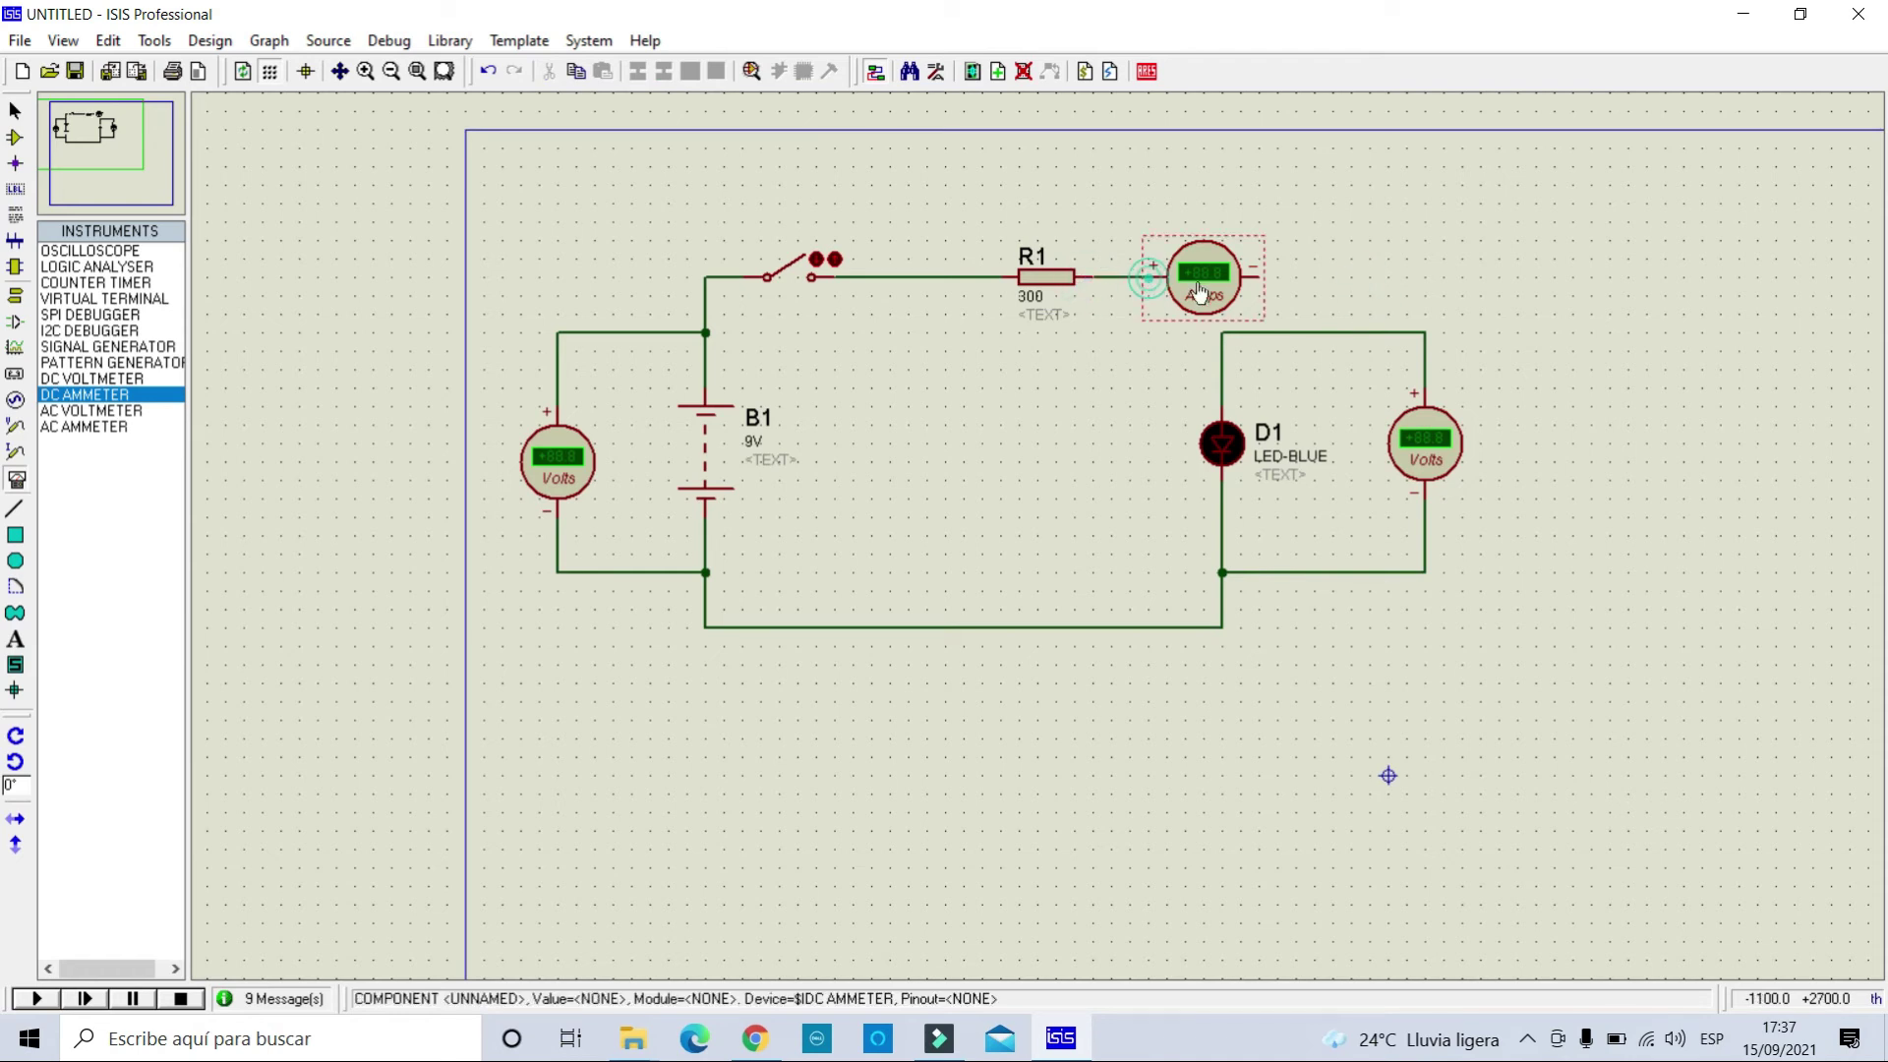
left_click(1259, 273)
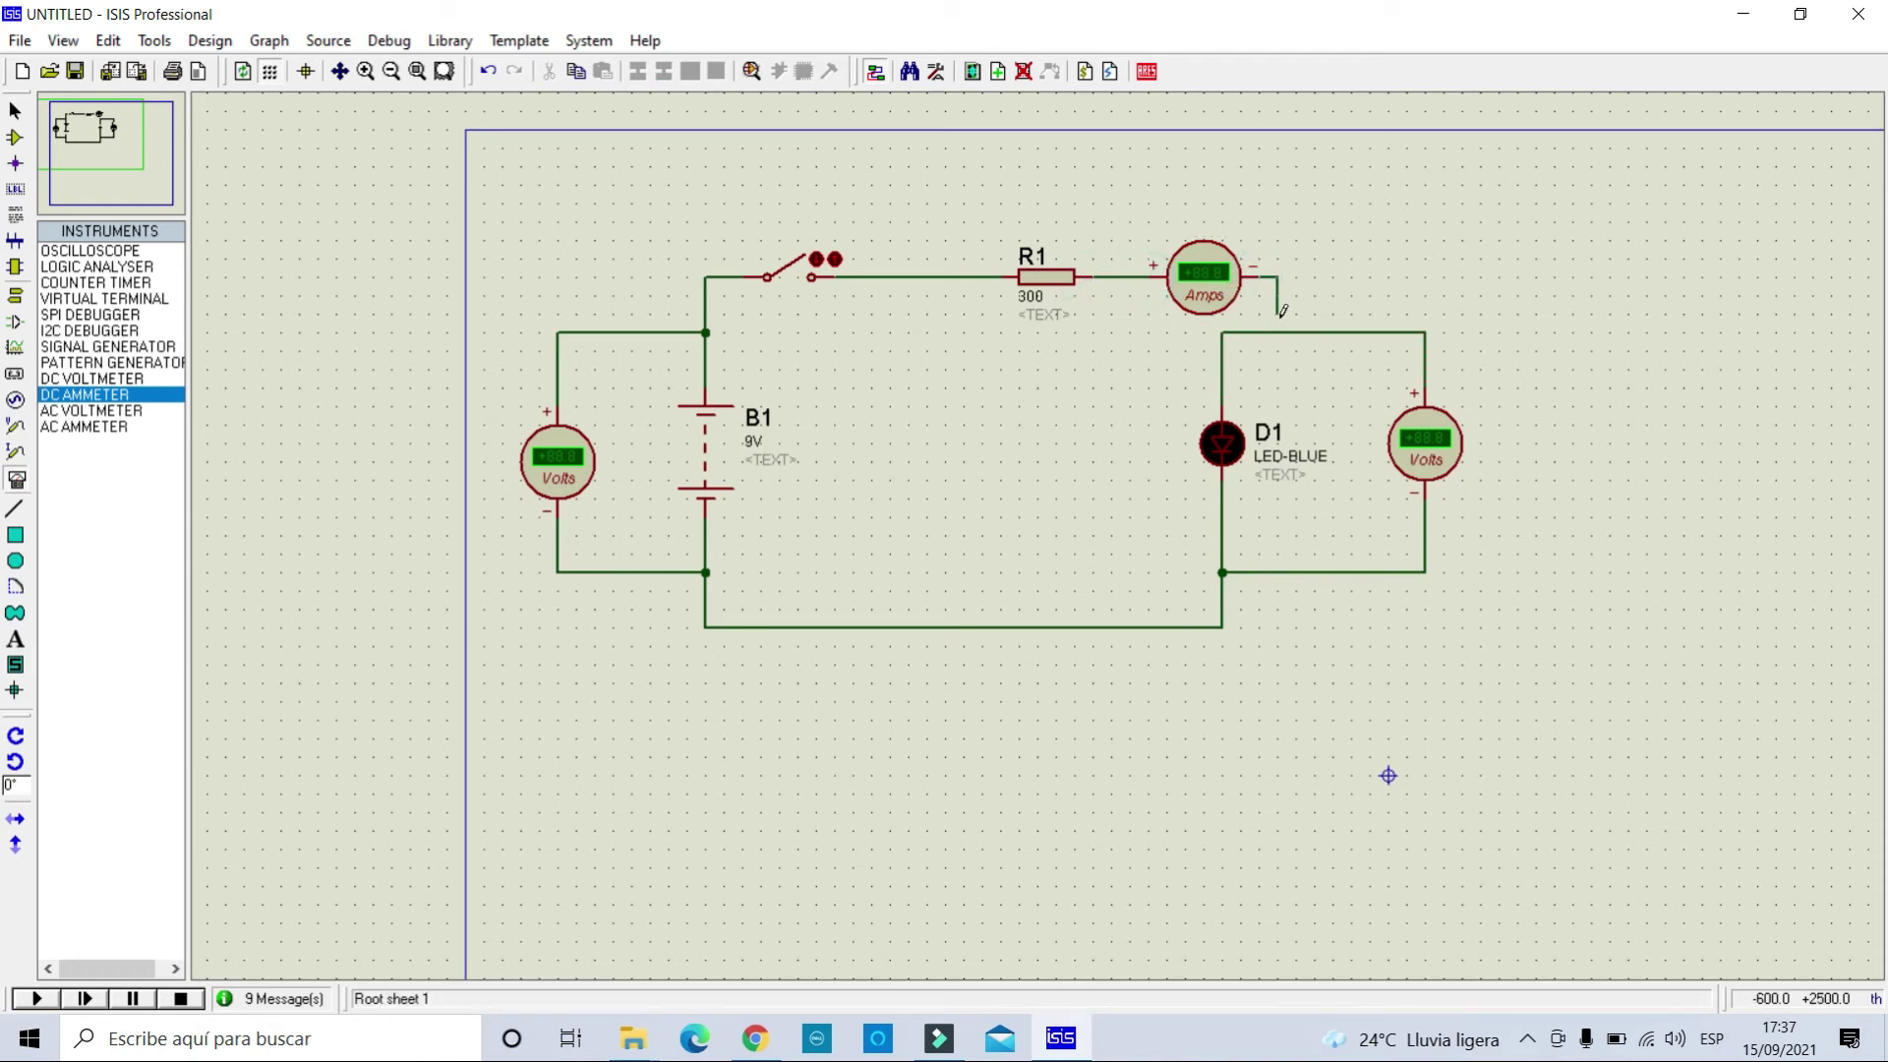
left_click(1279, 332)
Run the simulation, close the switch to check the current on the ammeter, and stop the simulation.
left_click(35, 999)
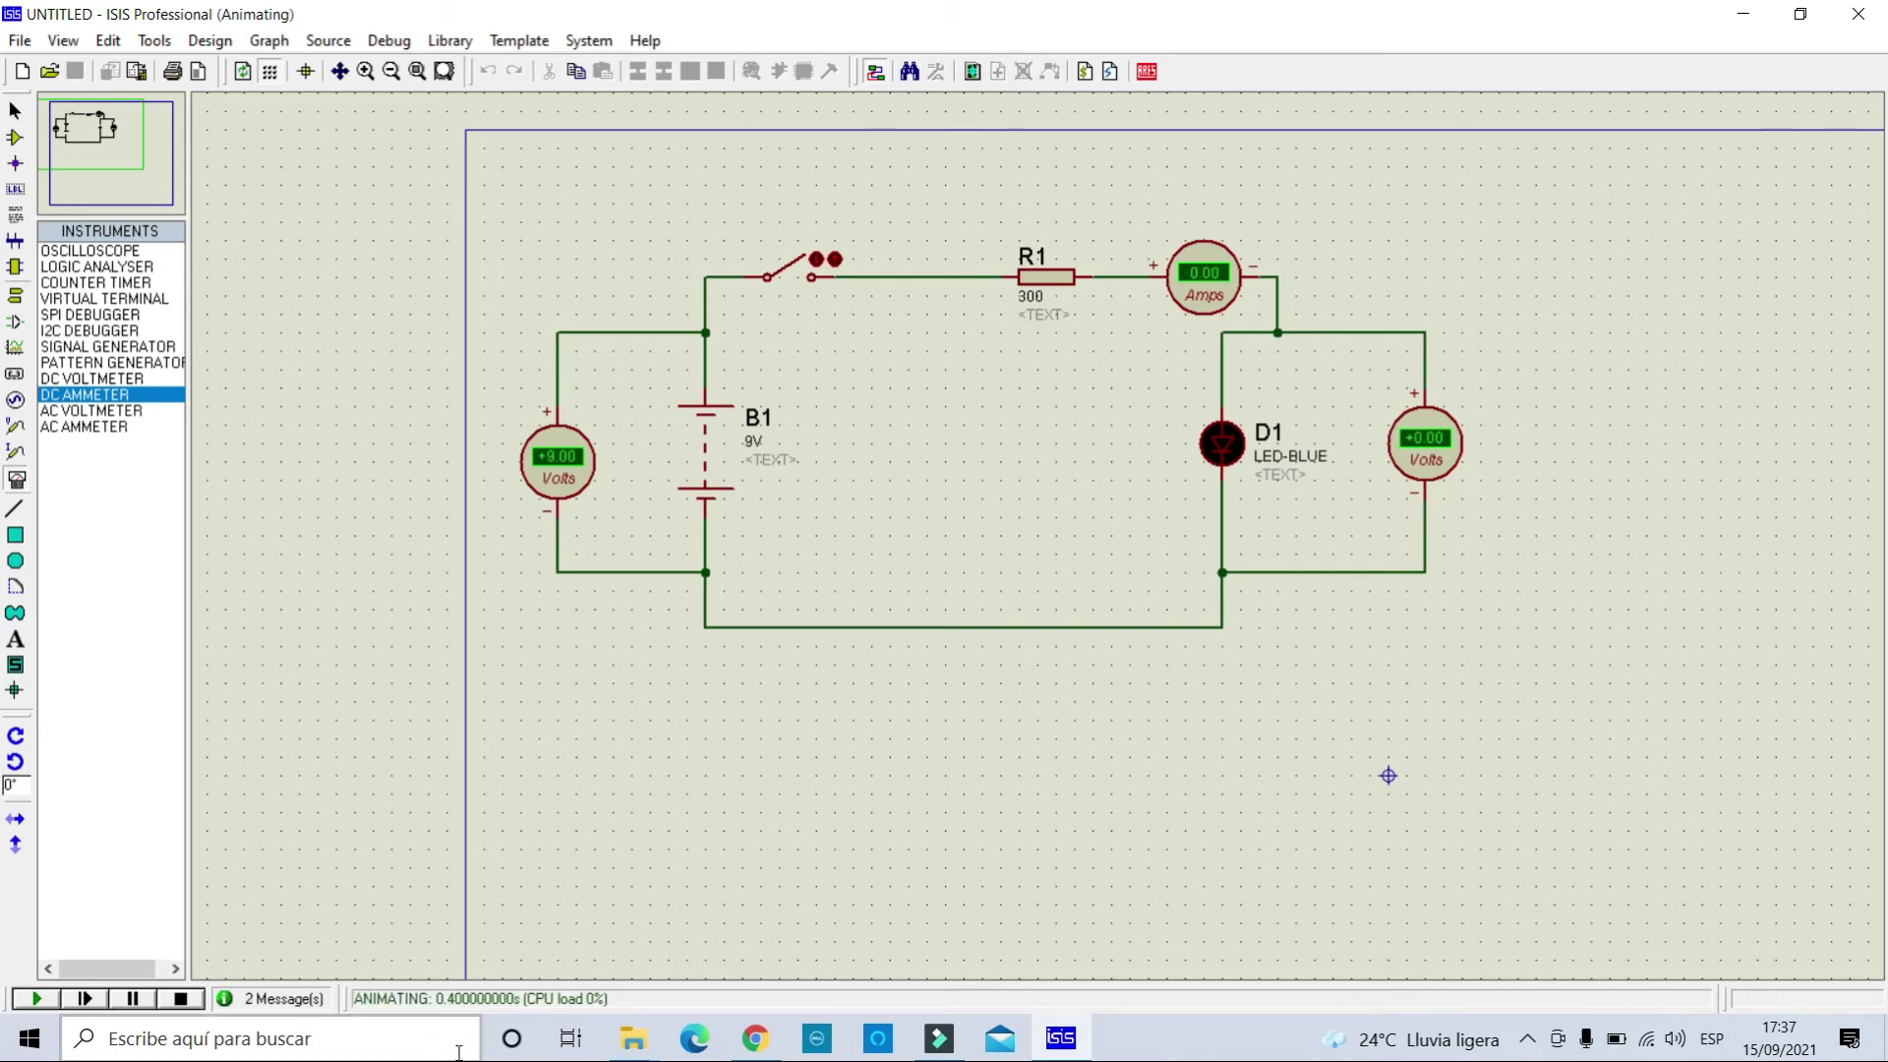
left_click(817, 258)
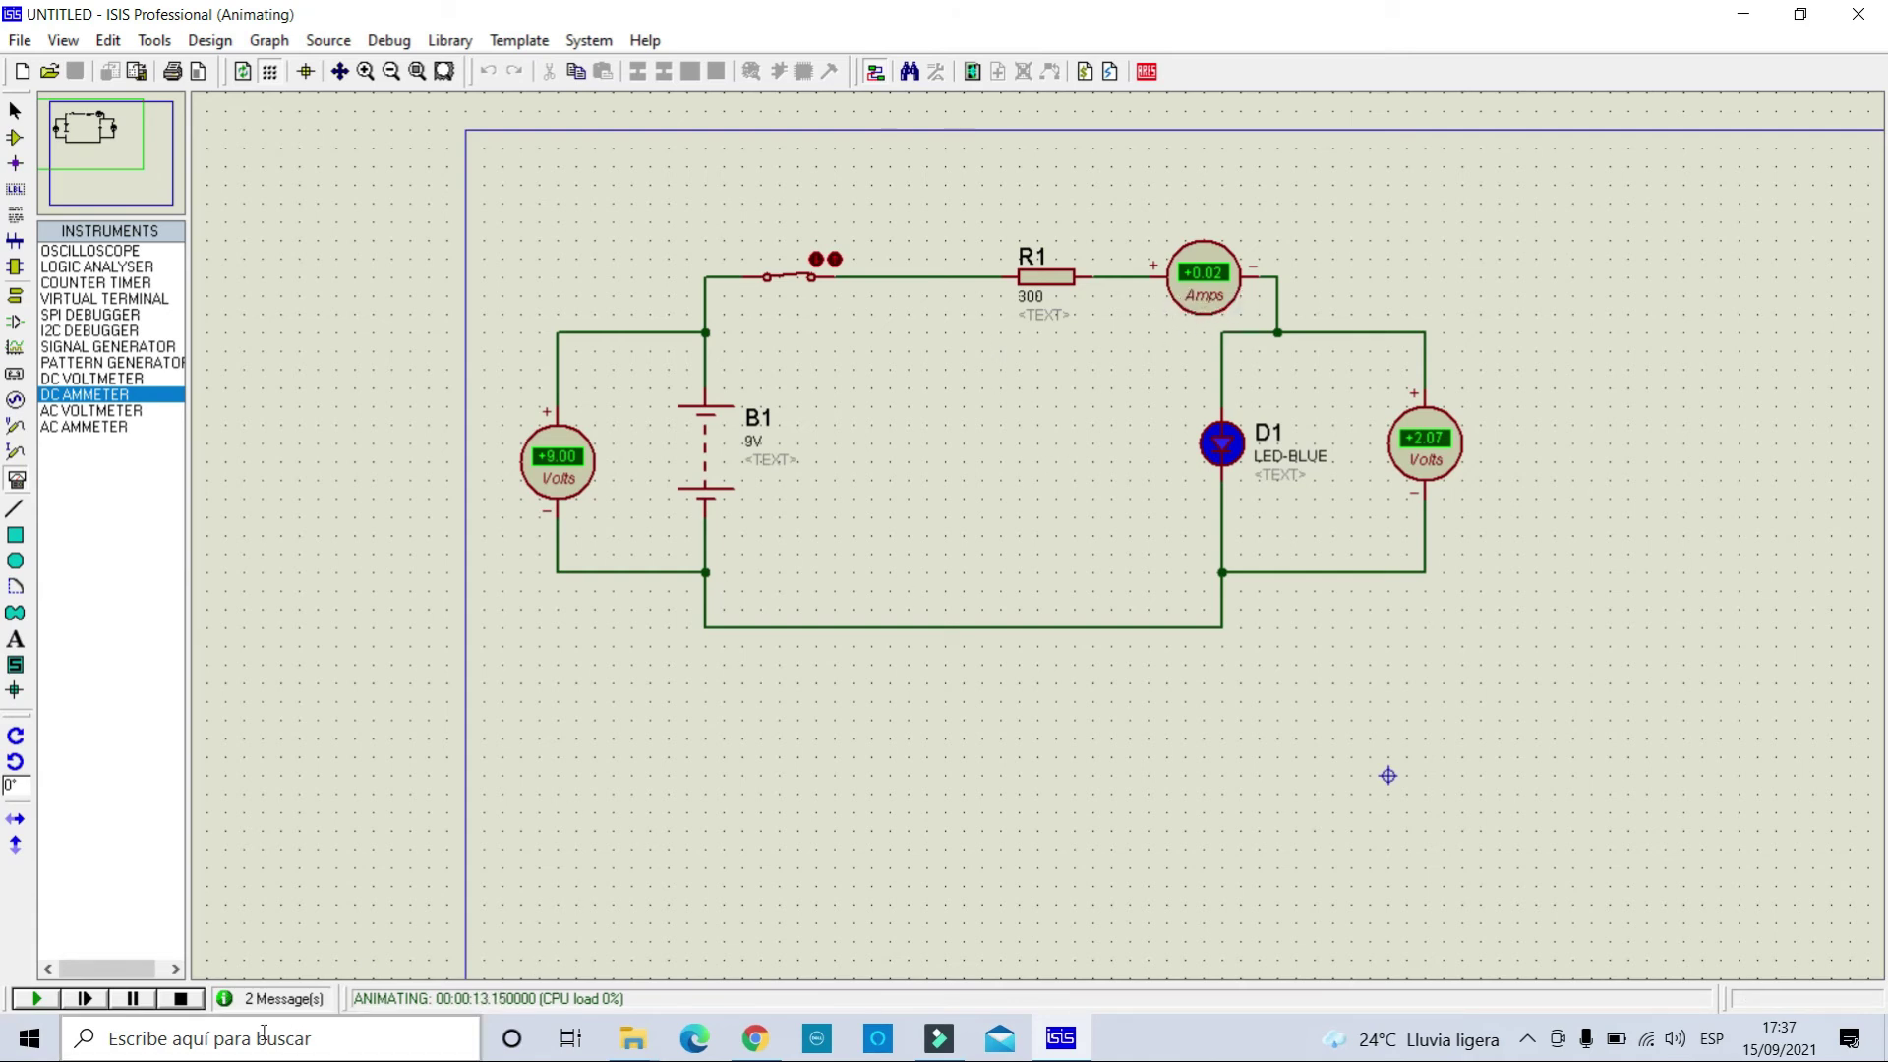
left_click(181, 999)
Set the DC ammeter's display range to Milliamps.
double_click(1201, 274)
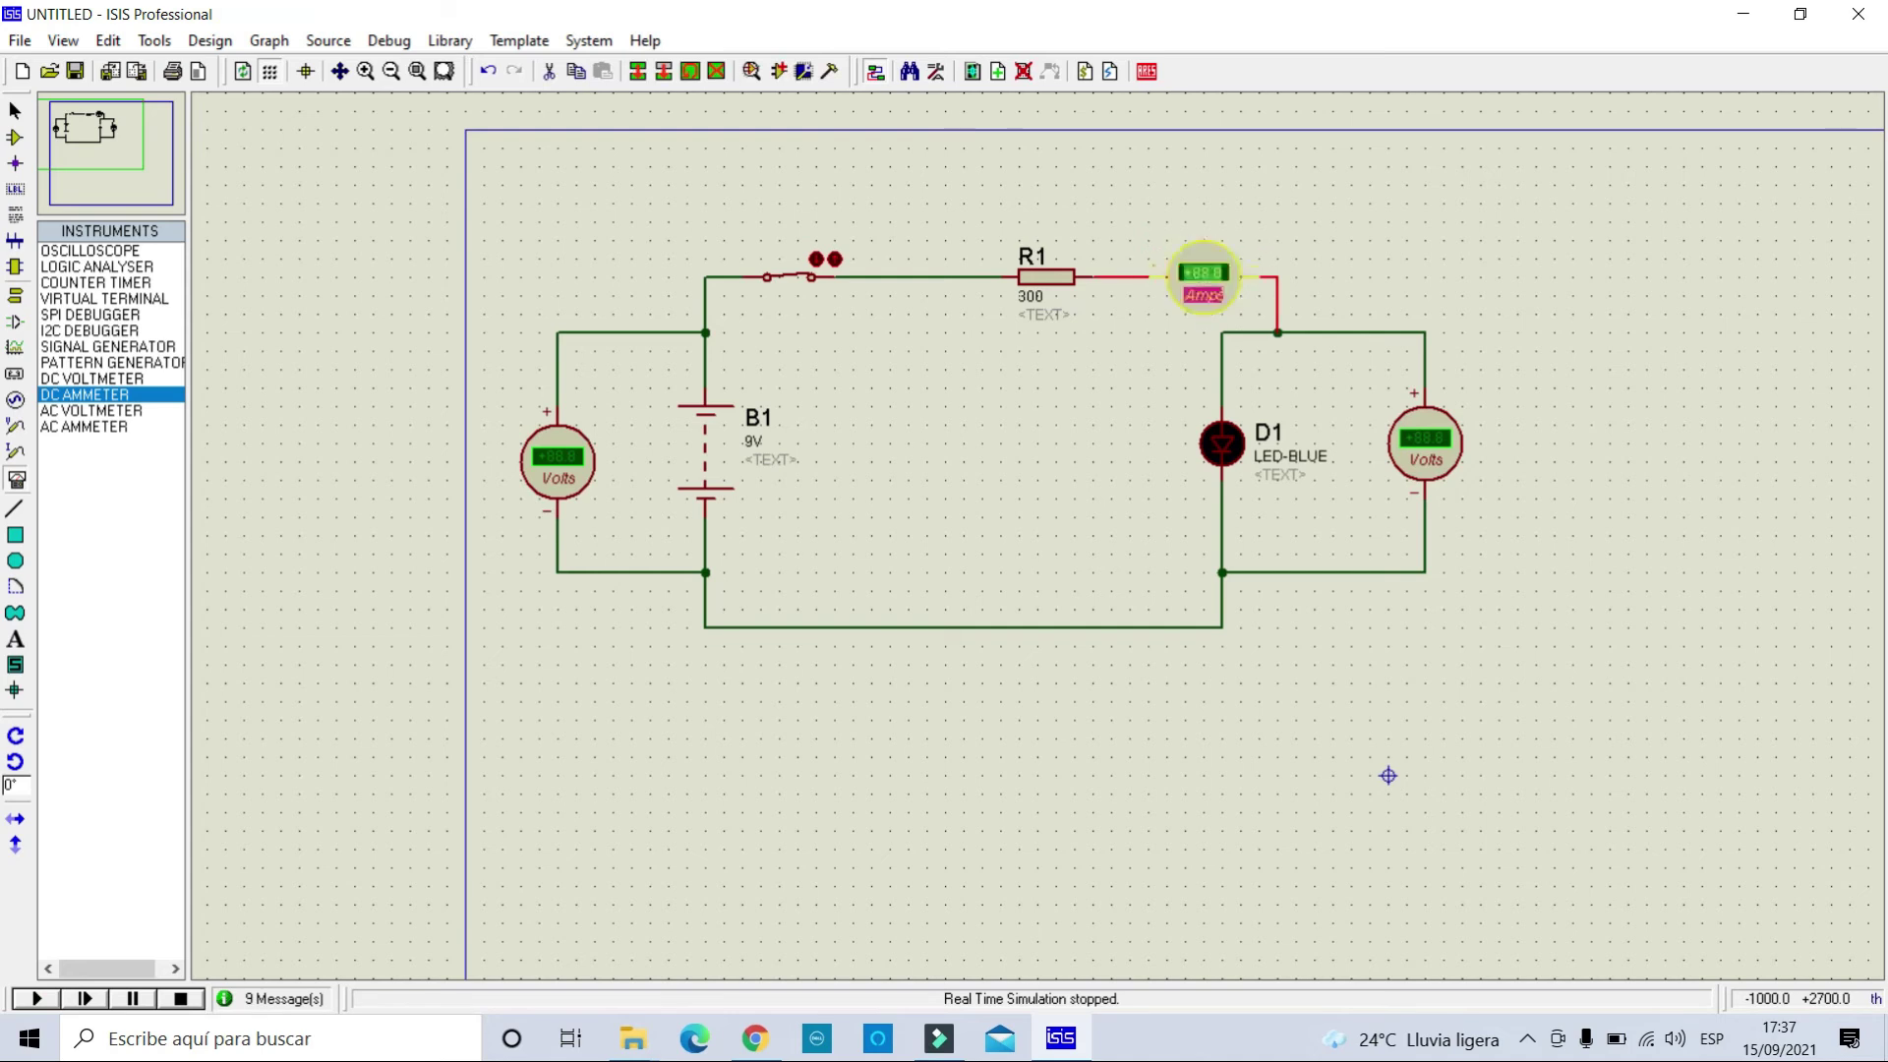
left_click(994, 408)
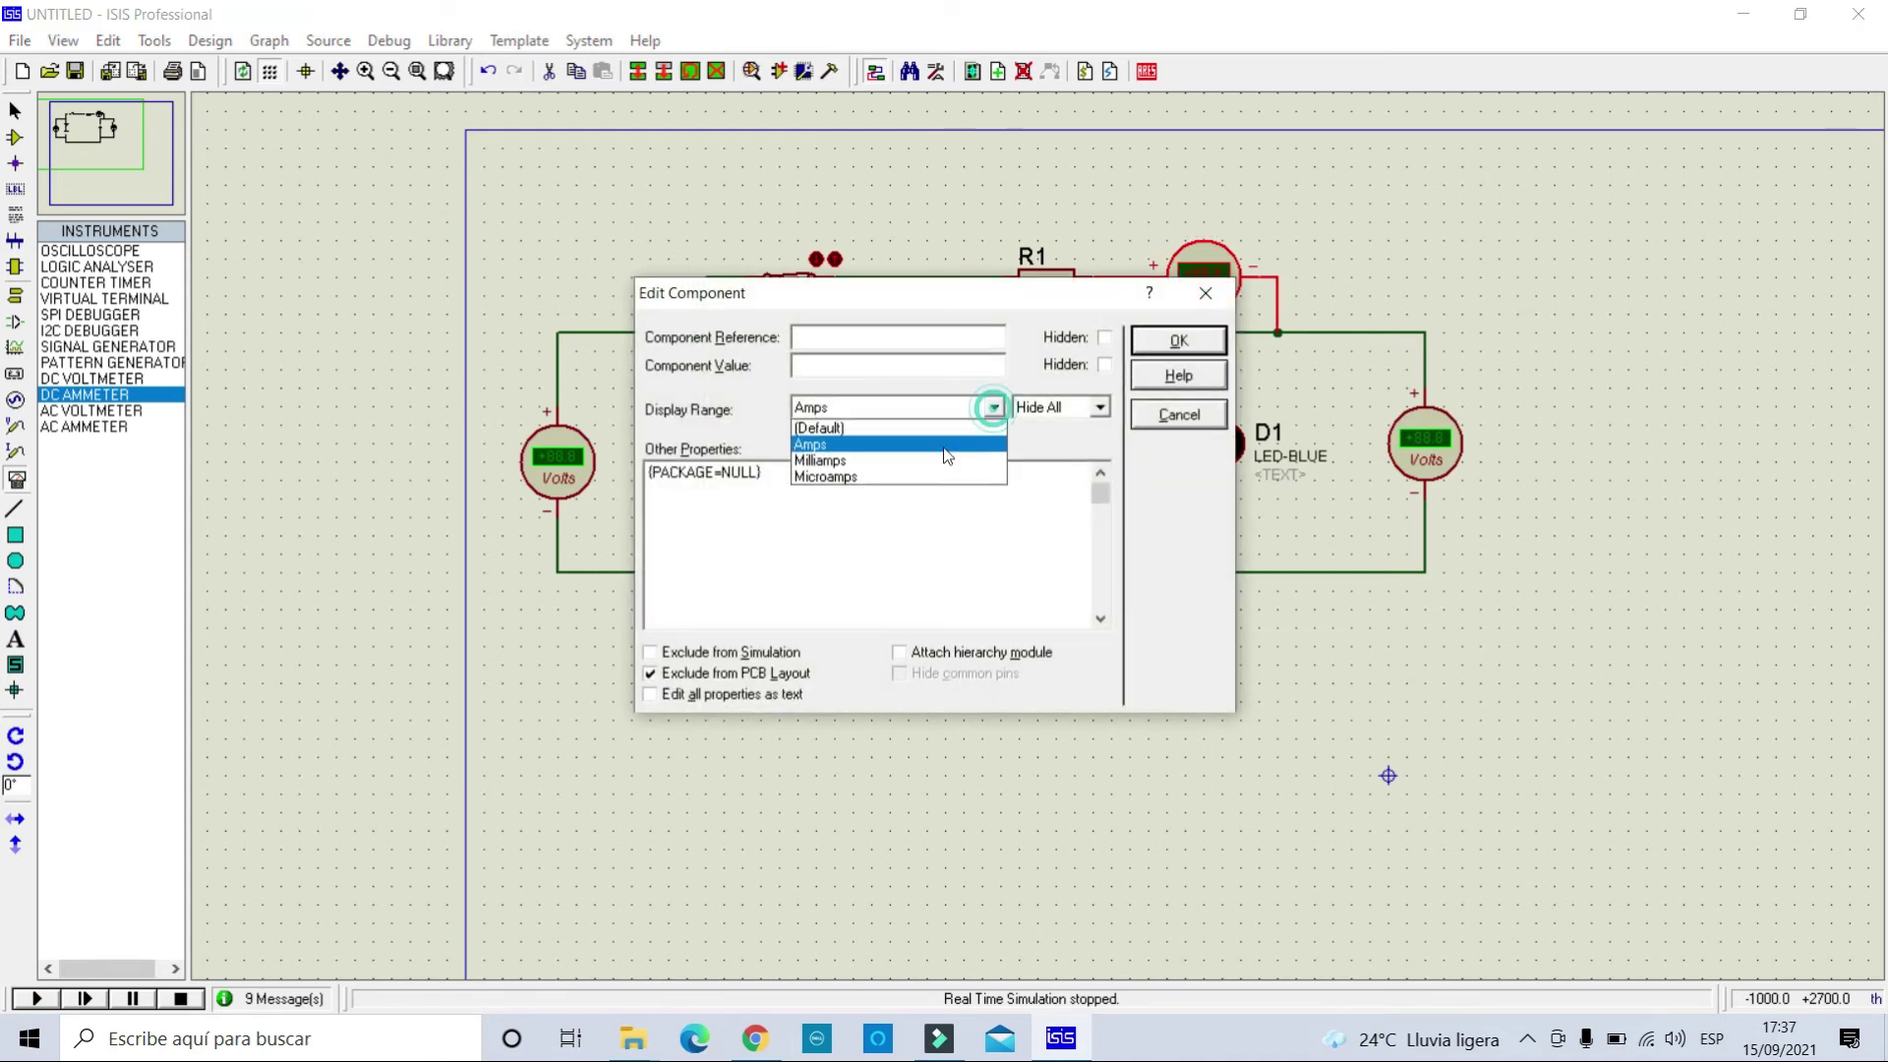
left_click(830, 461)
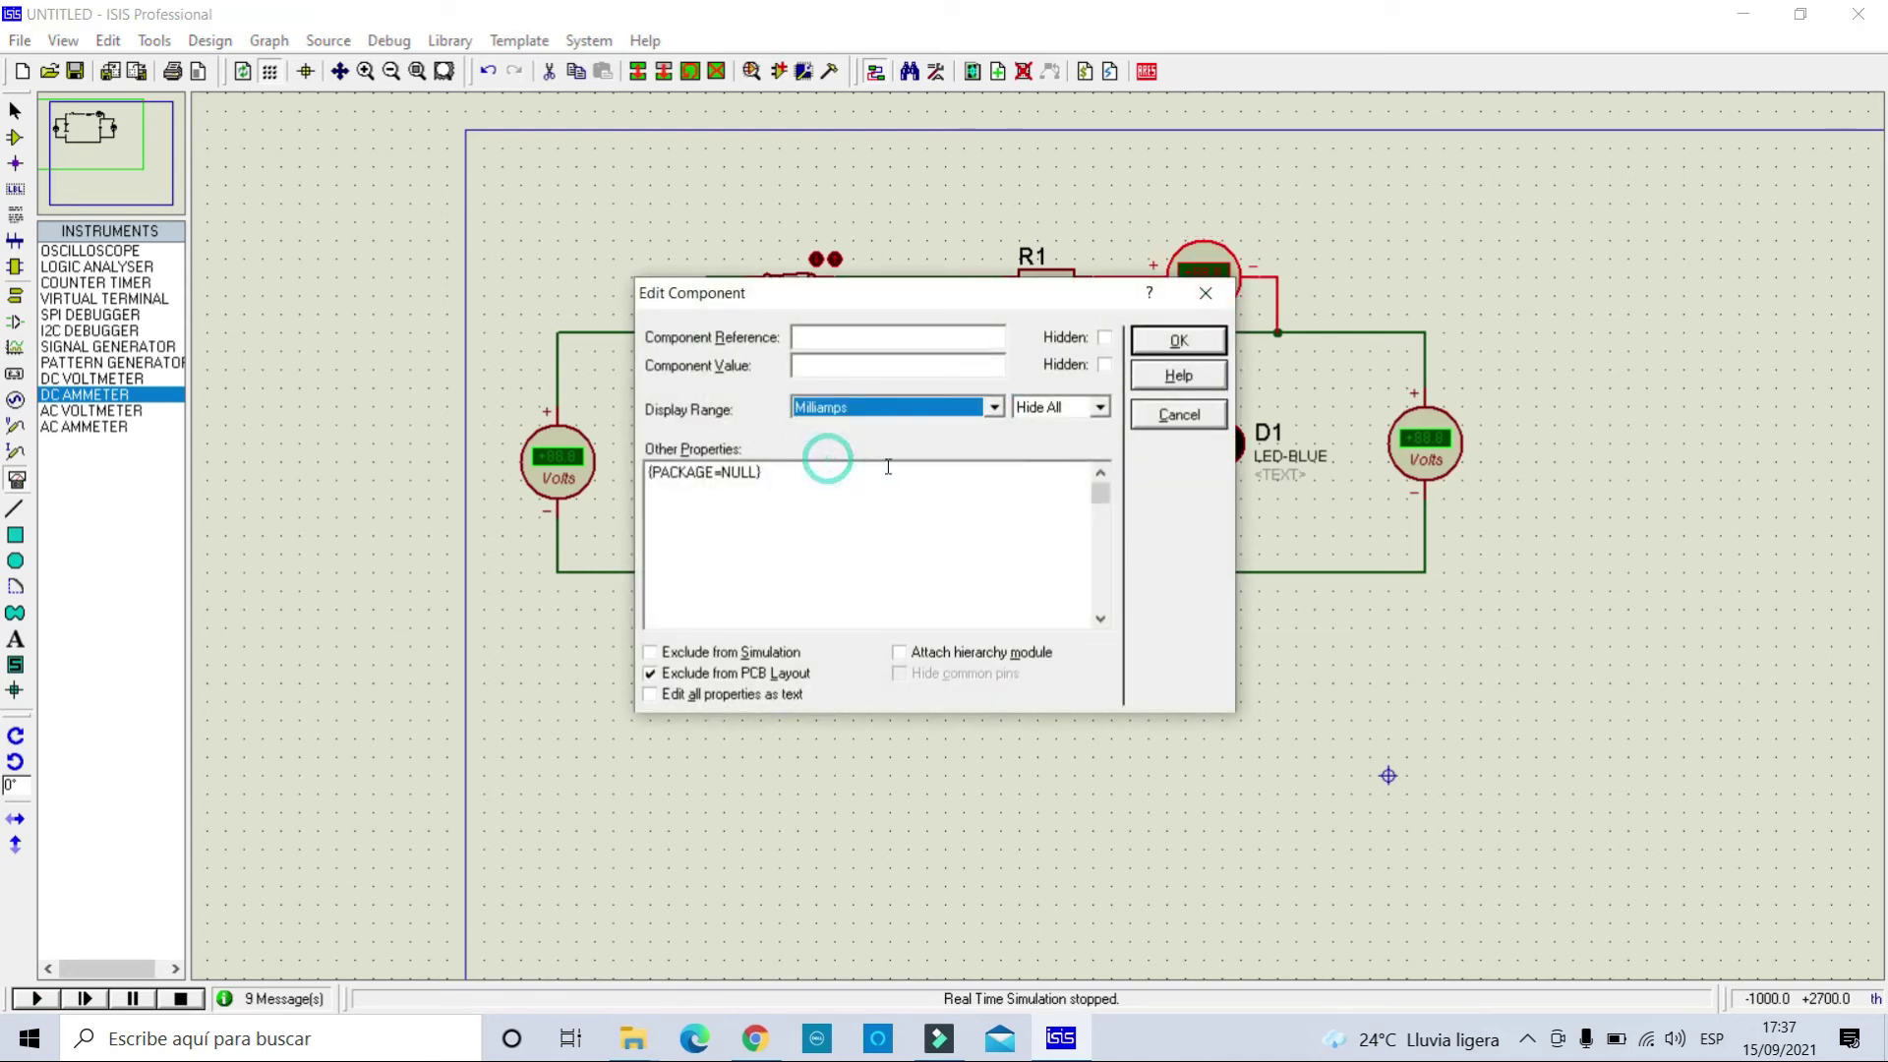
left_click(1191, 346)
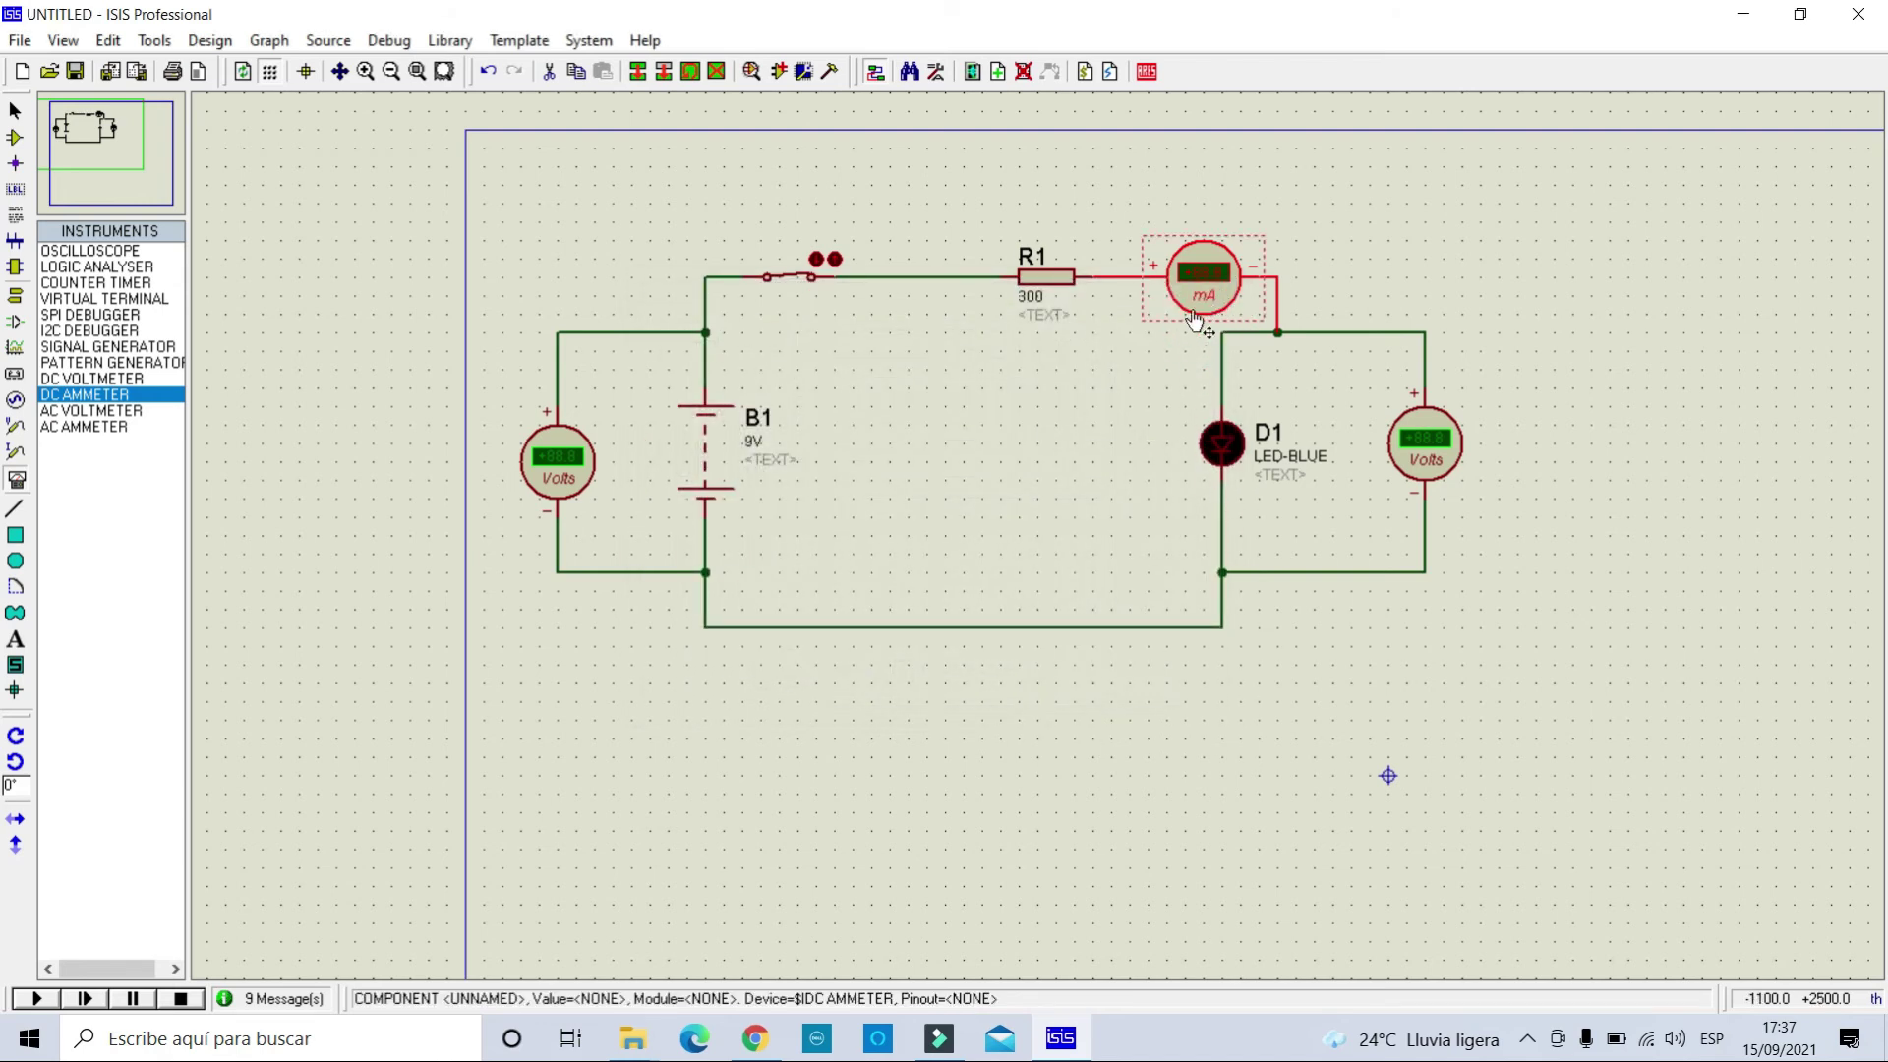
Run the simulation with the switch closed to read the current in milliamps, and stop it.
left_click(37, 998)
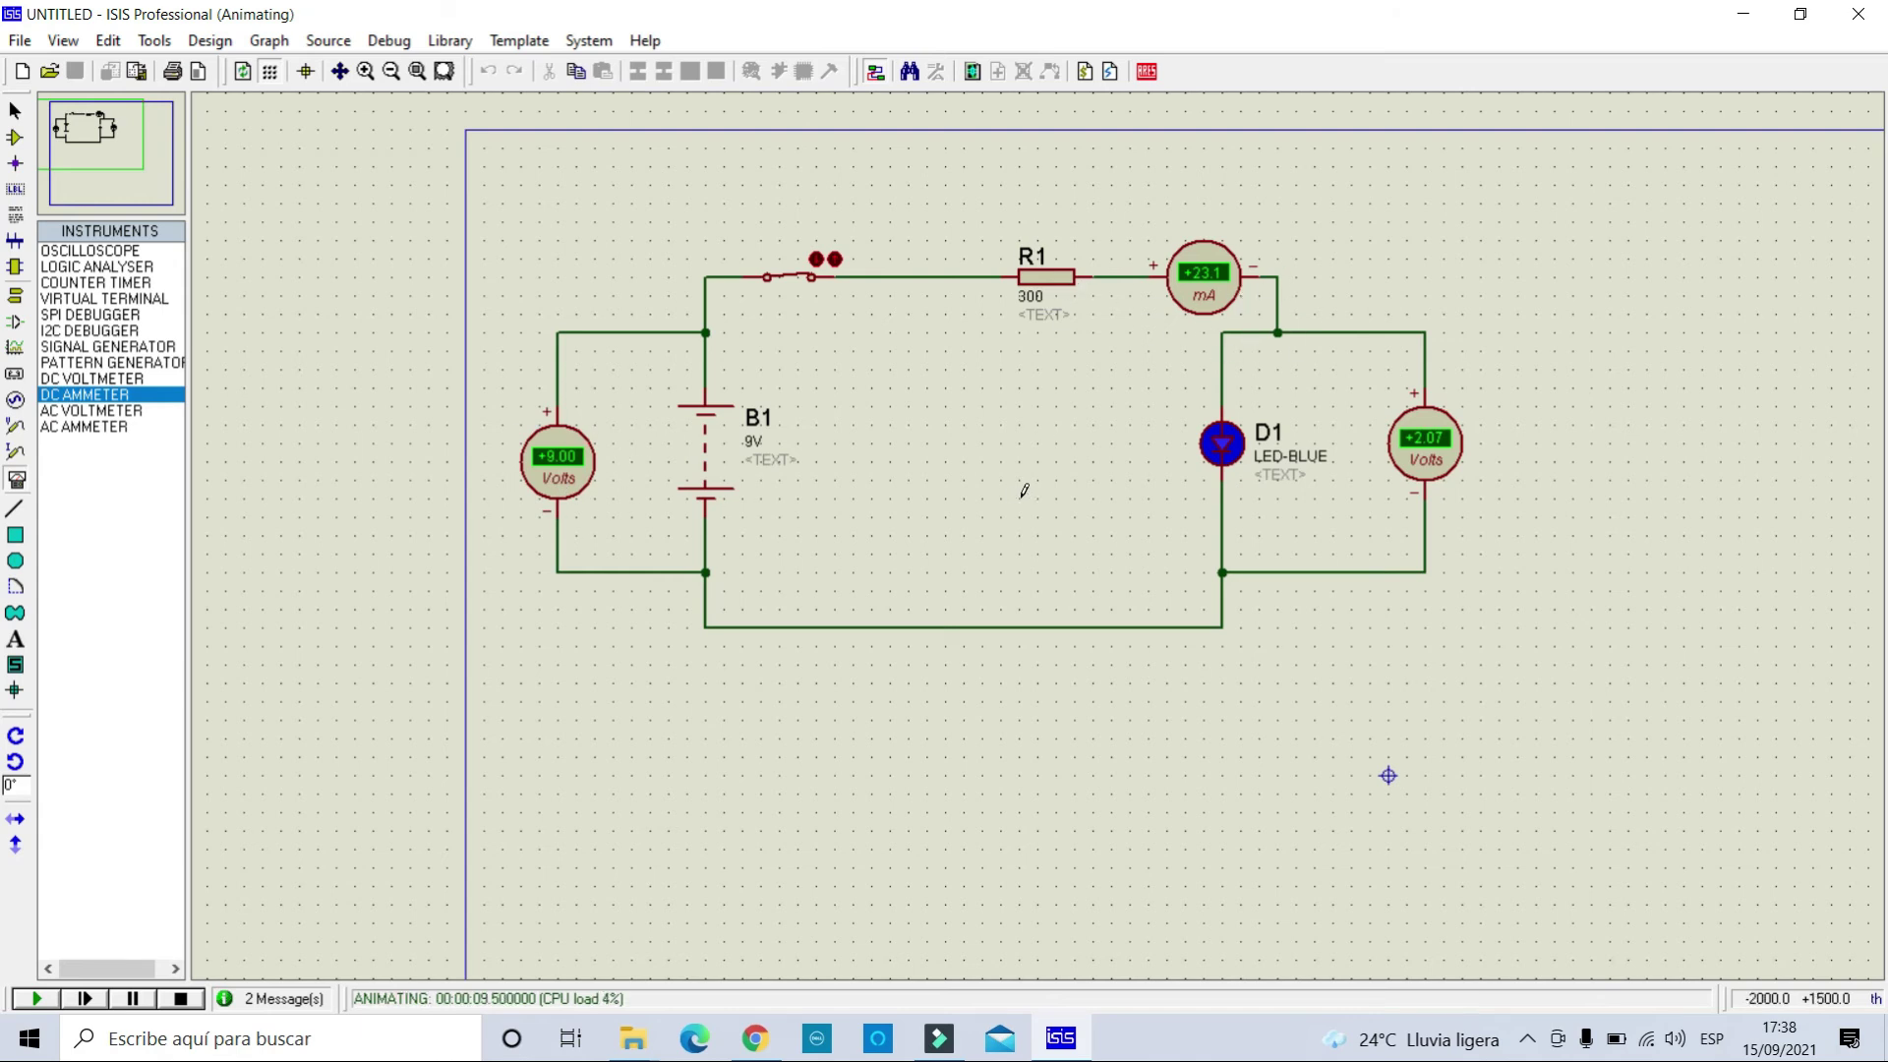
scroll(1033, 475, "down", 1)
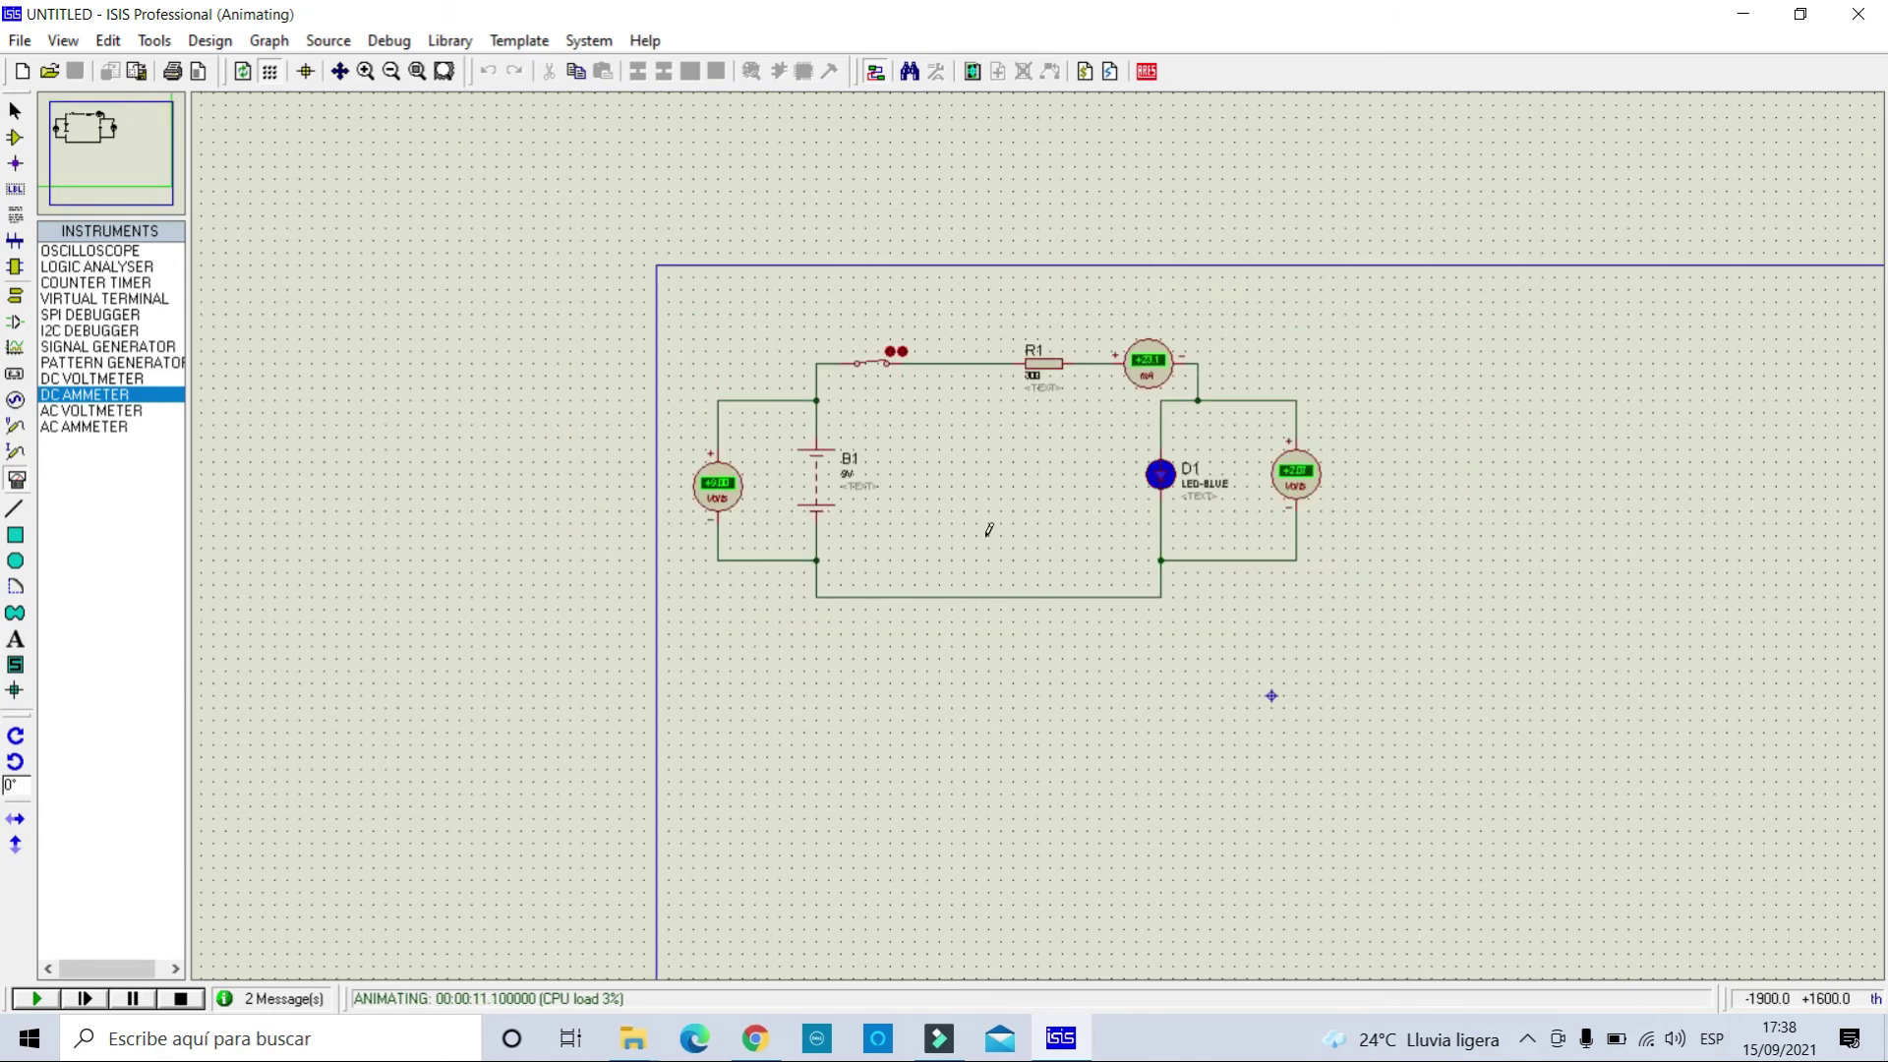
left_click(128, 132)
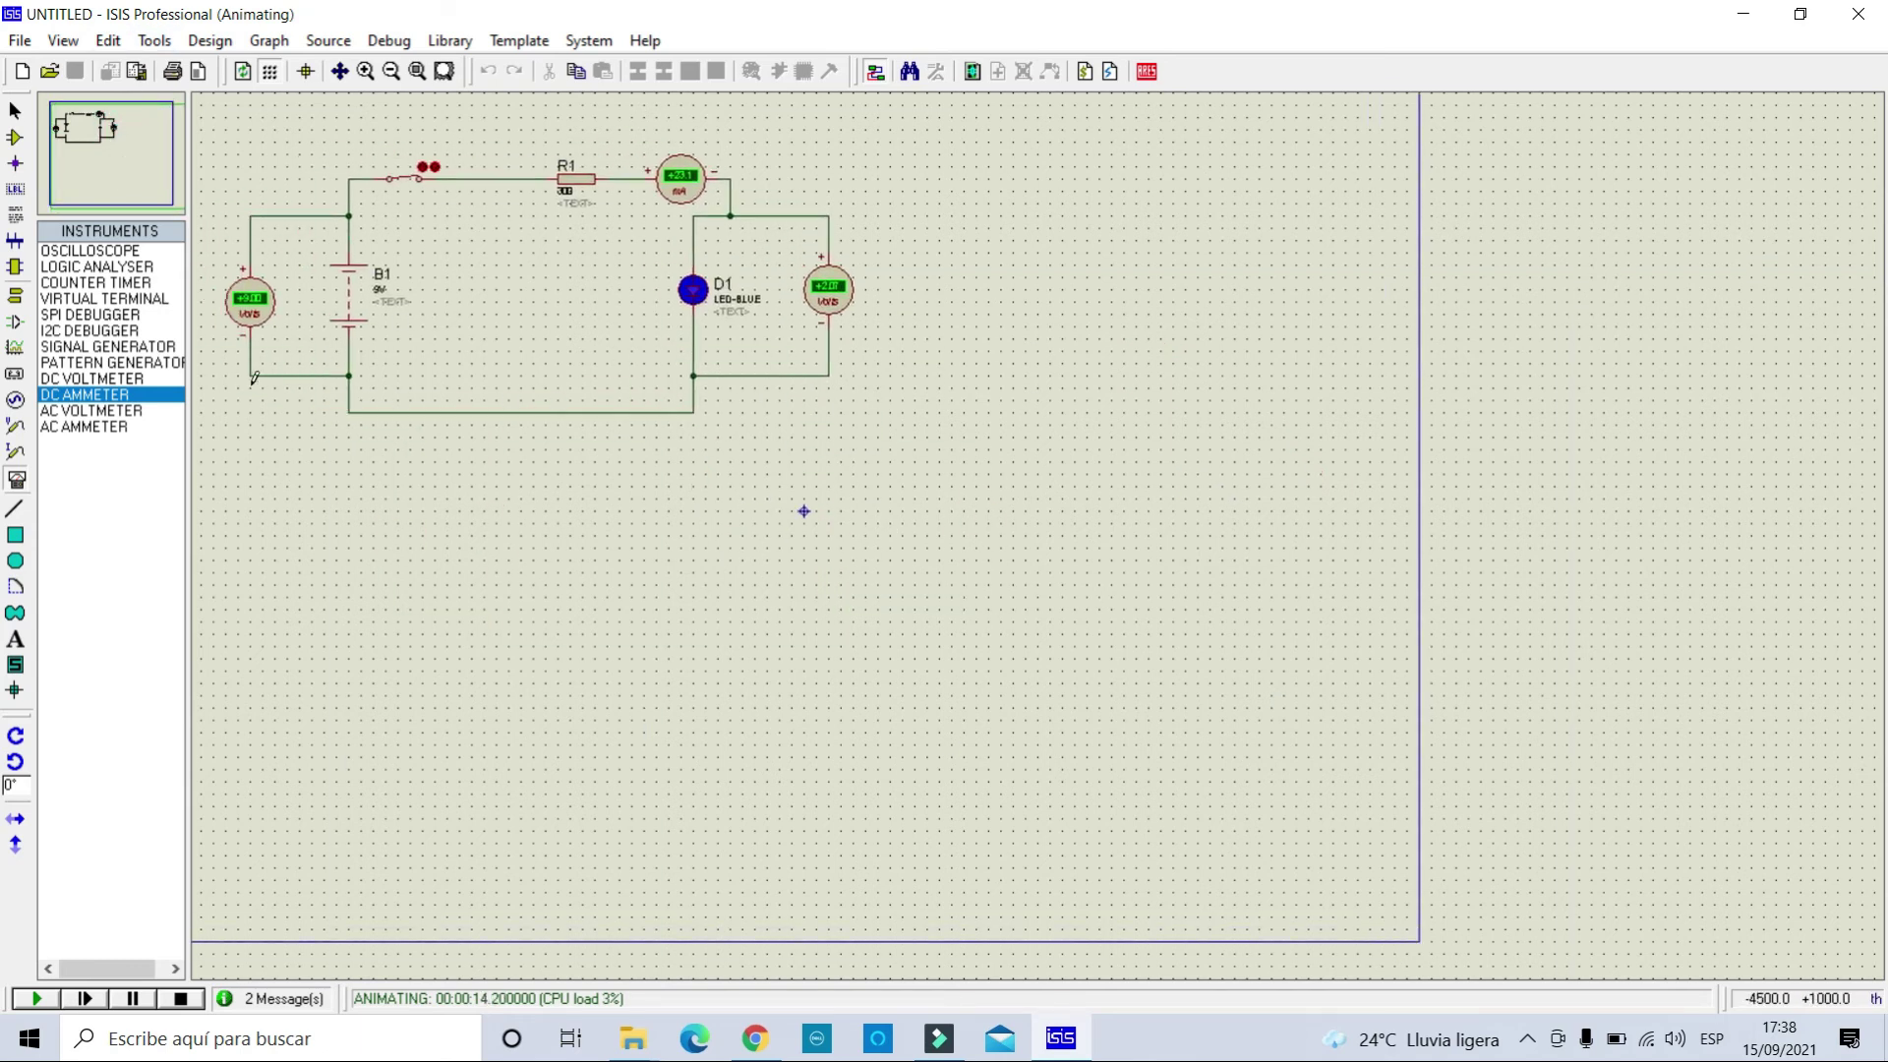
left_click(180, 998)
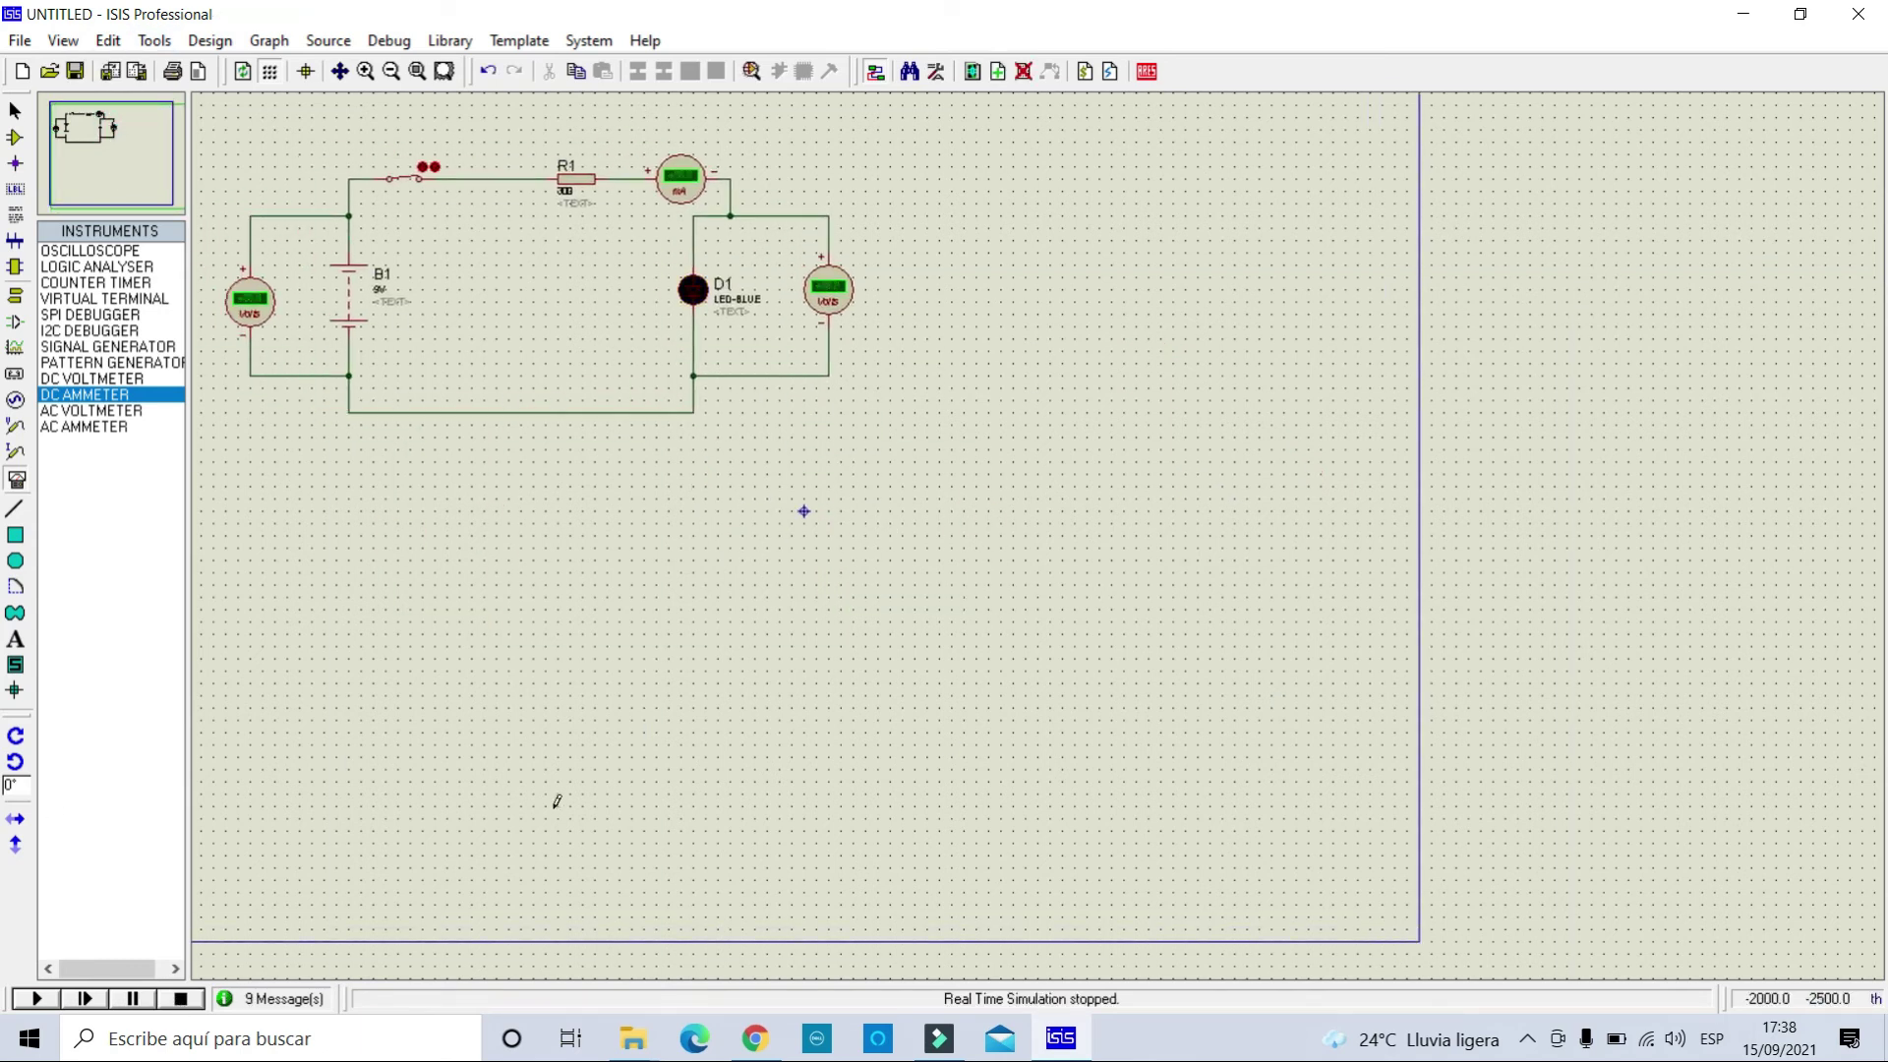
Place a DC generator in the empty area below battery B1.
left_click(16, 400)
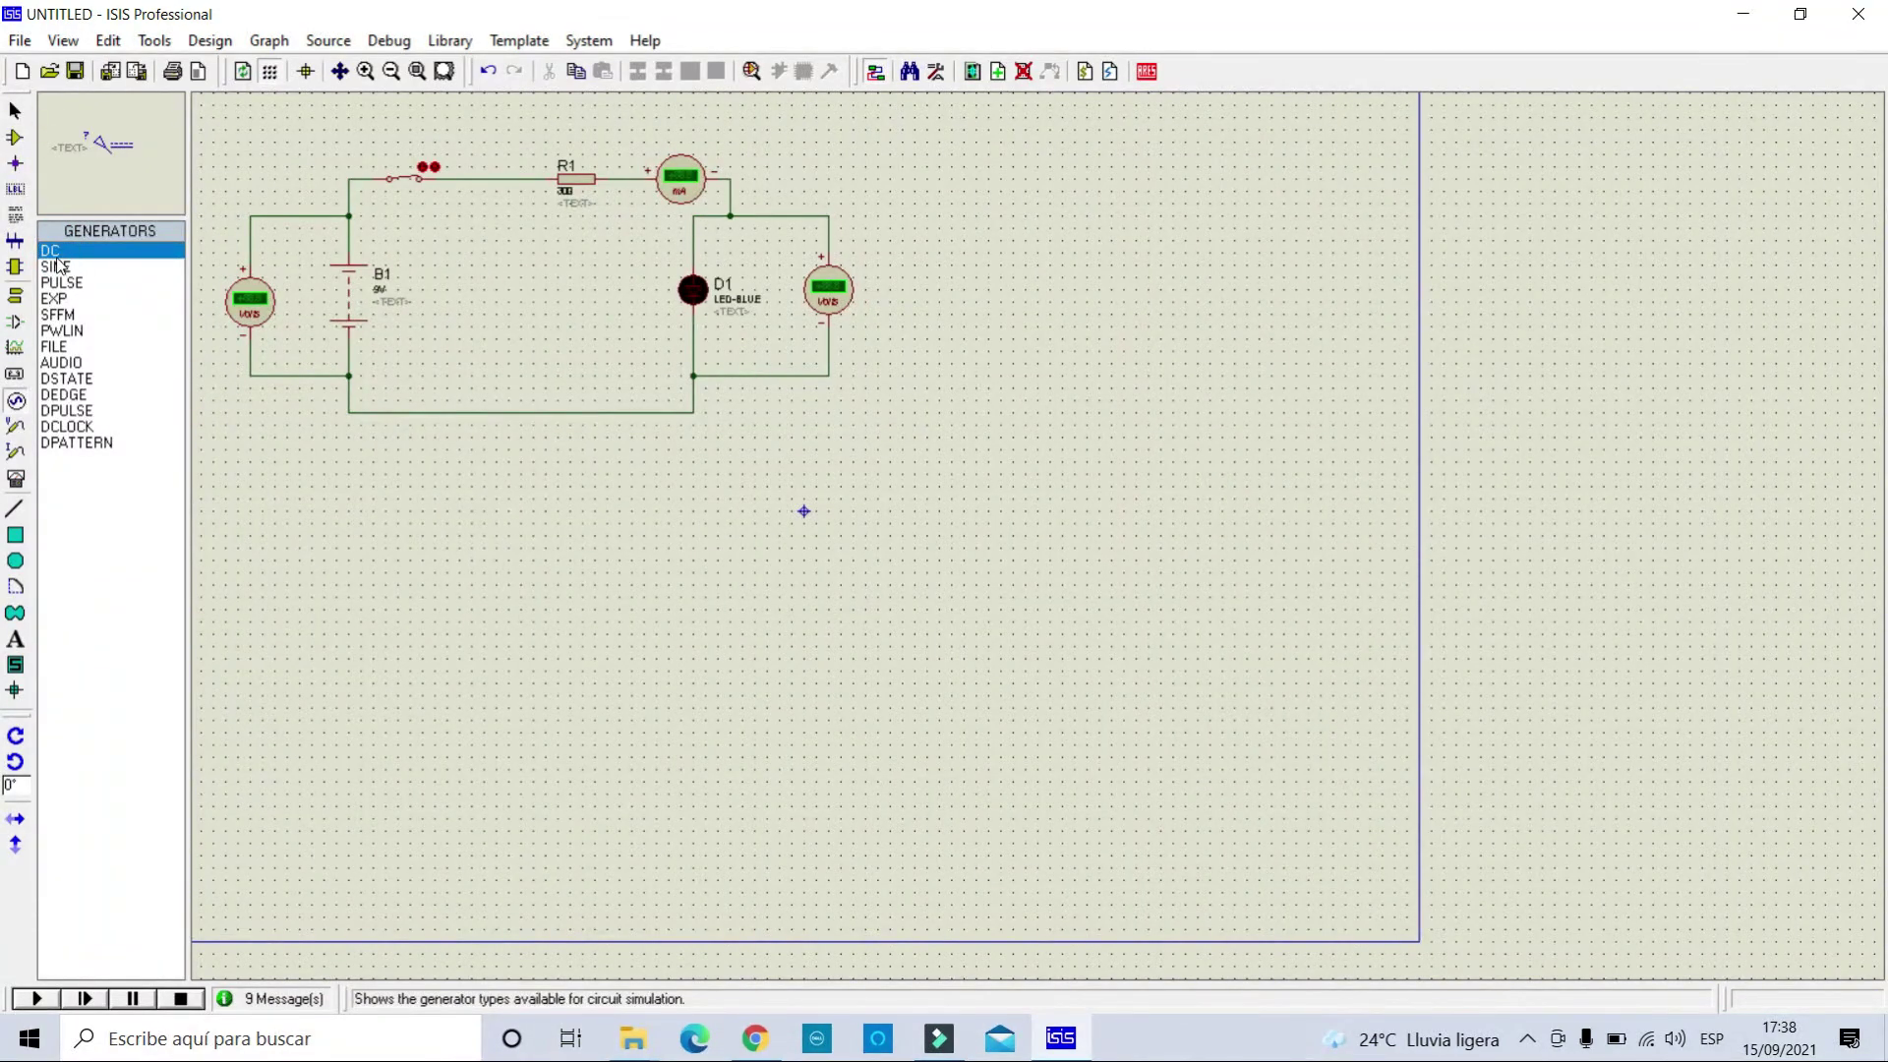
left_click(324, 531)
left_click(326, 526)
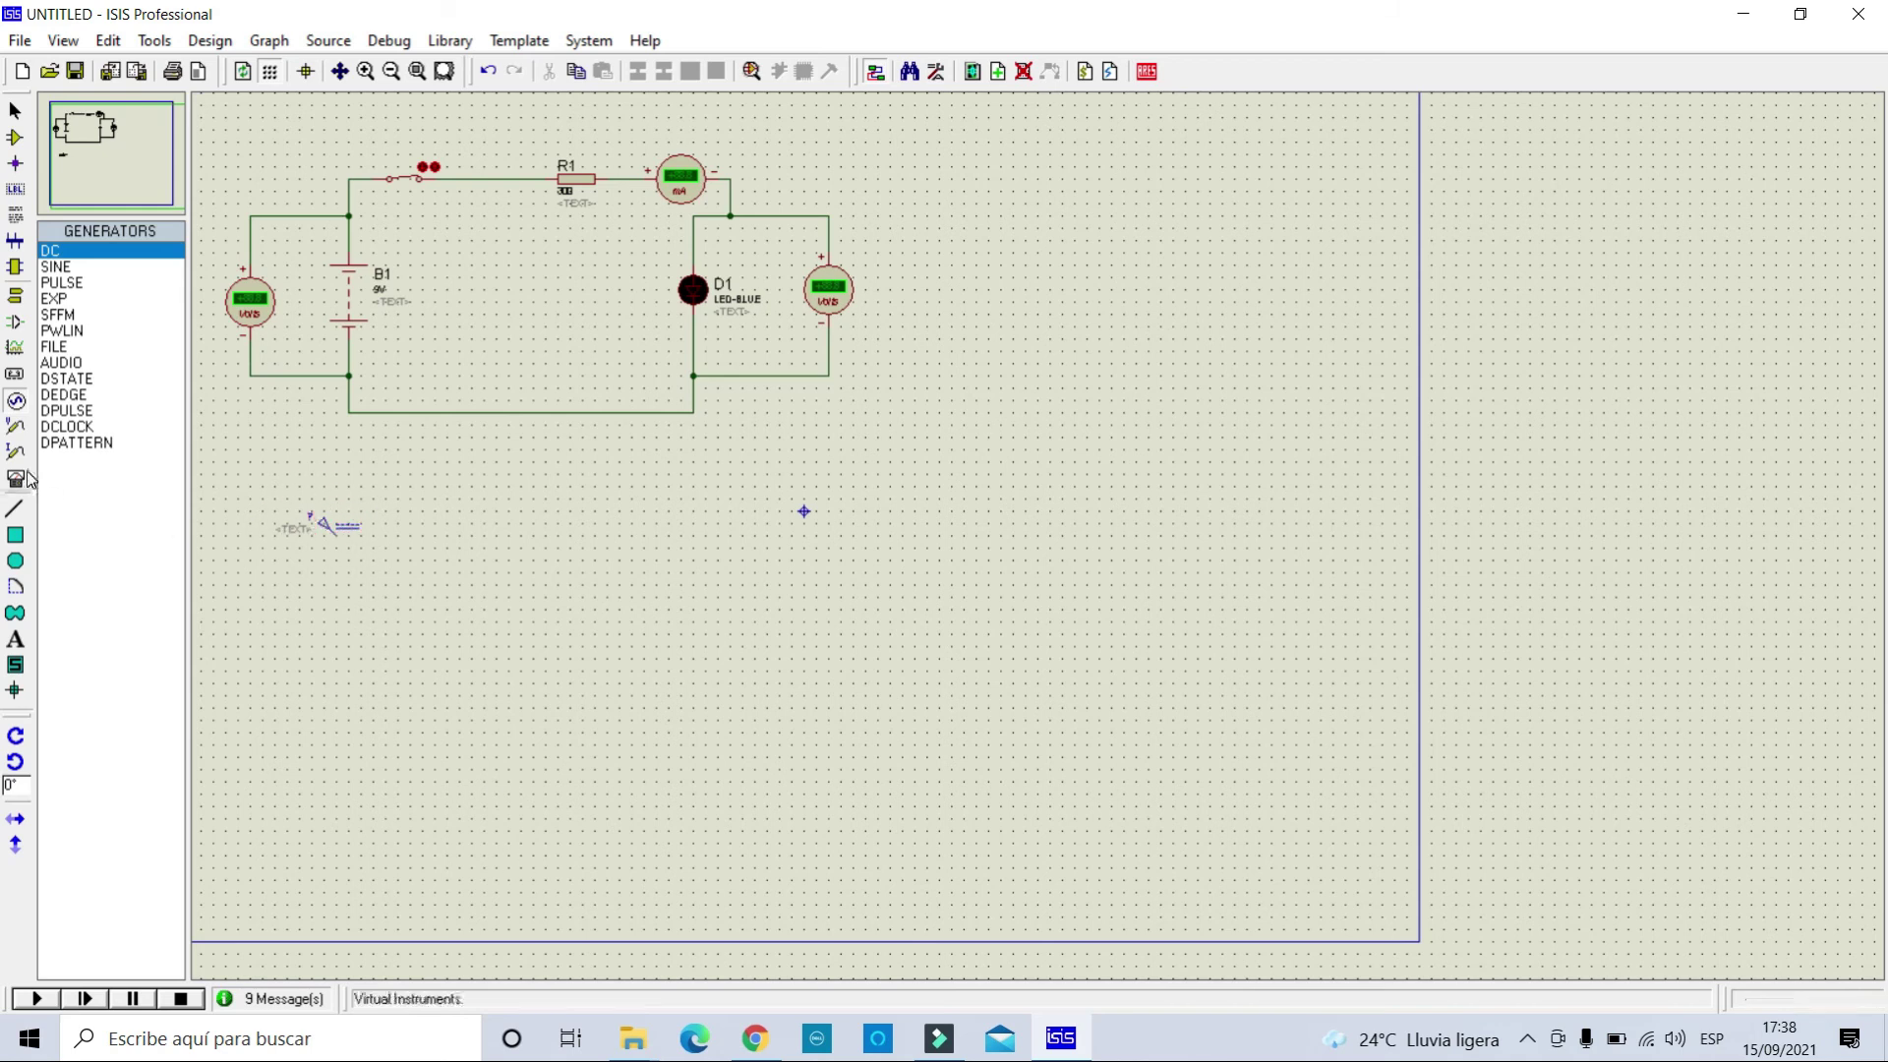
Place a GROUND terminal in the empty area well below the circuit, to the right of the DC generator.
left_click(19, 300)
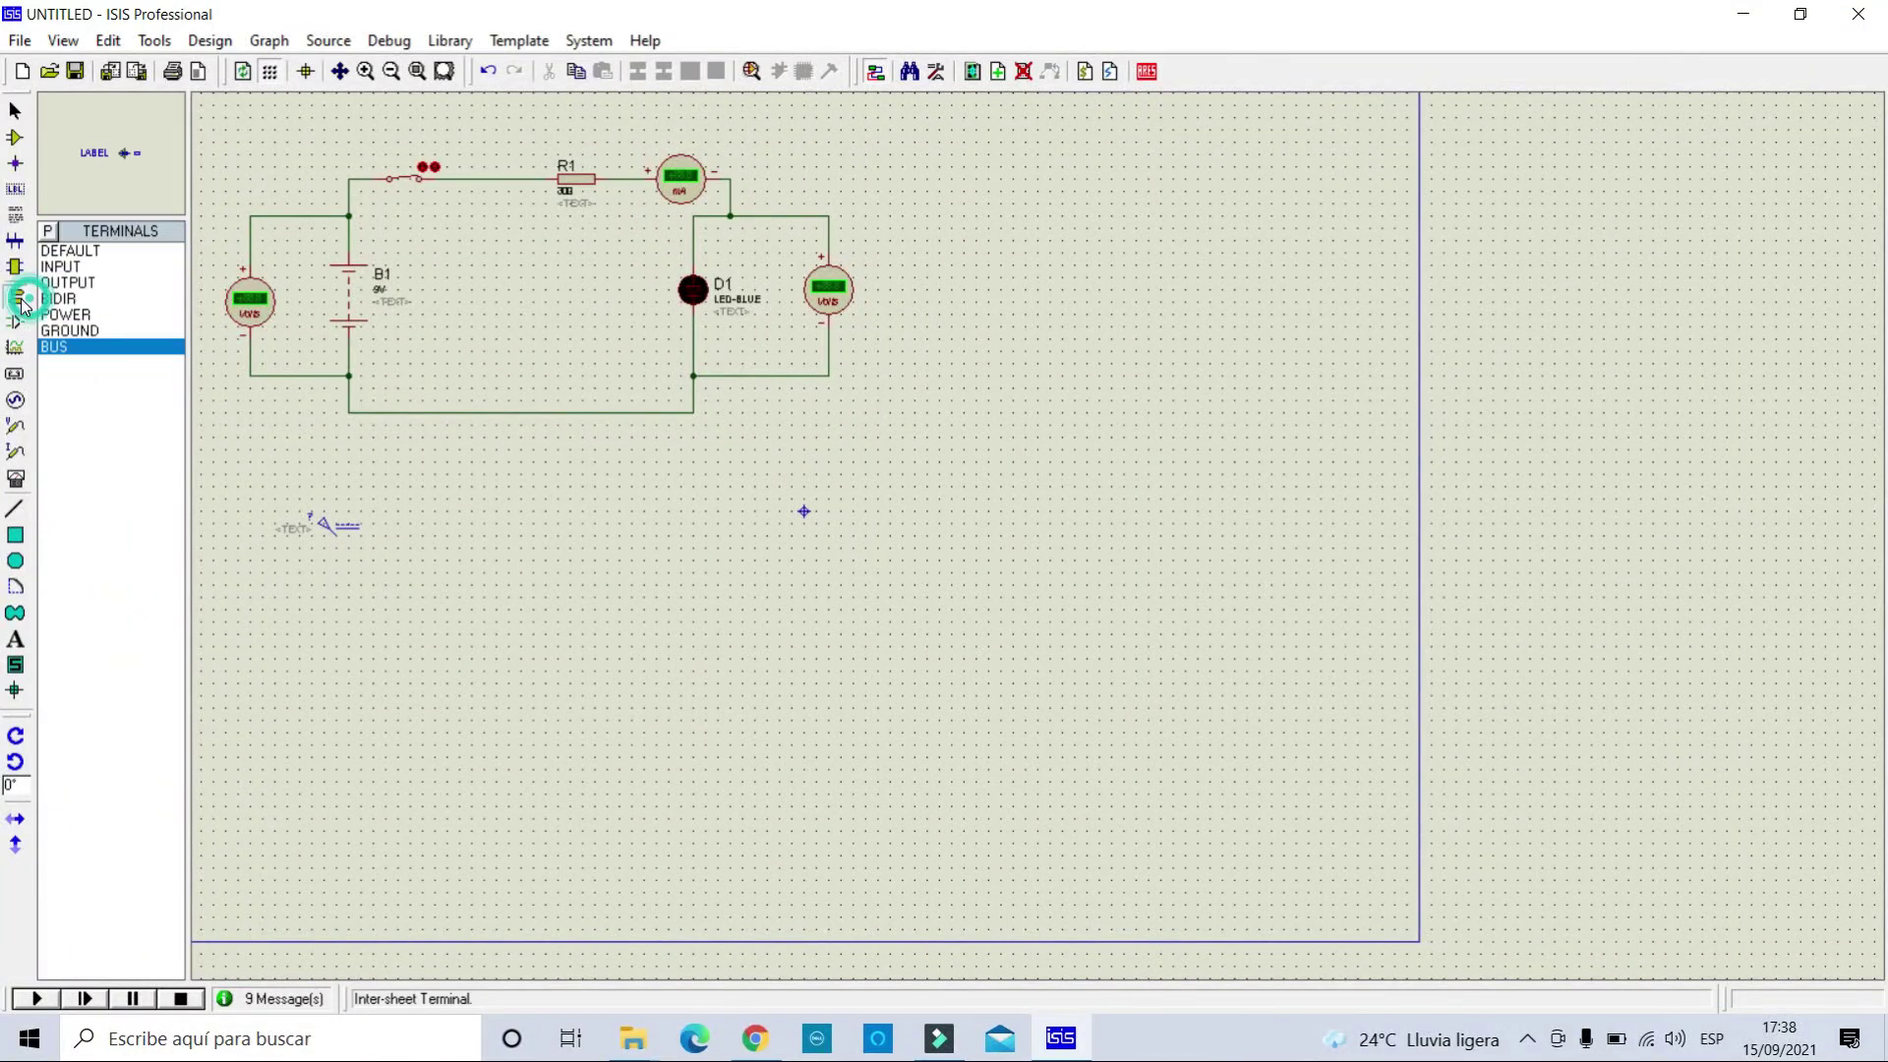
left_click(66, 334)
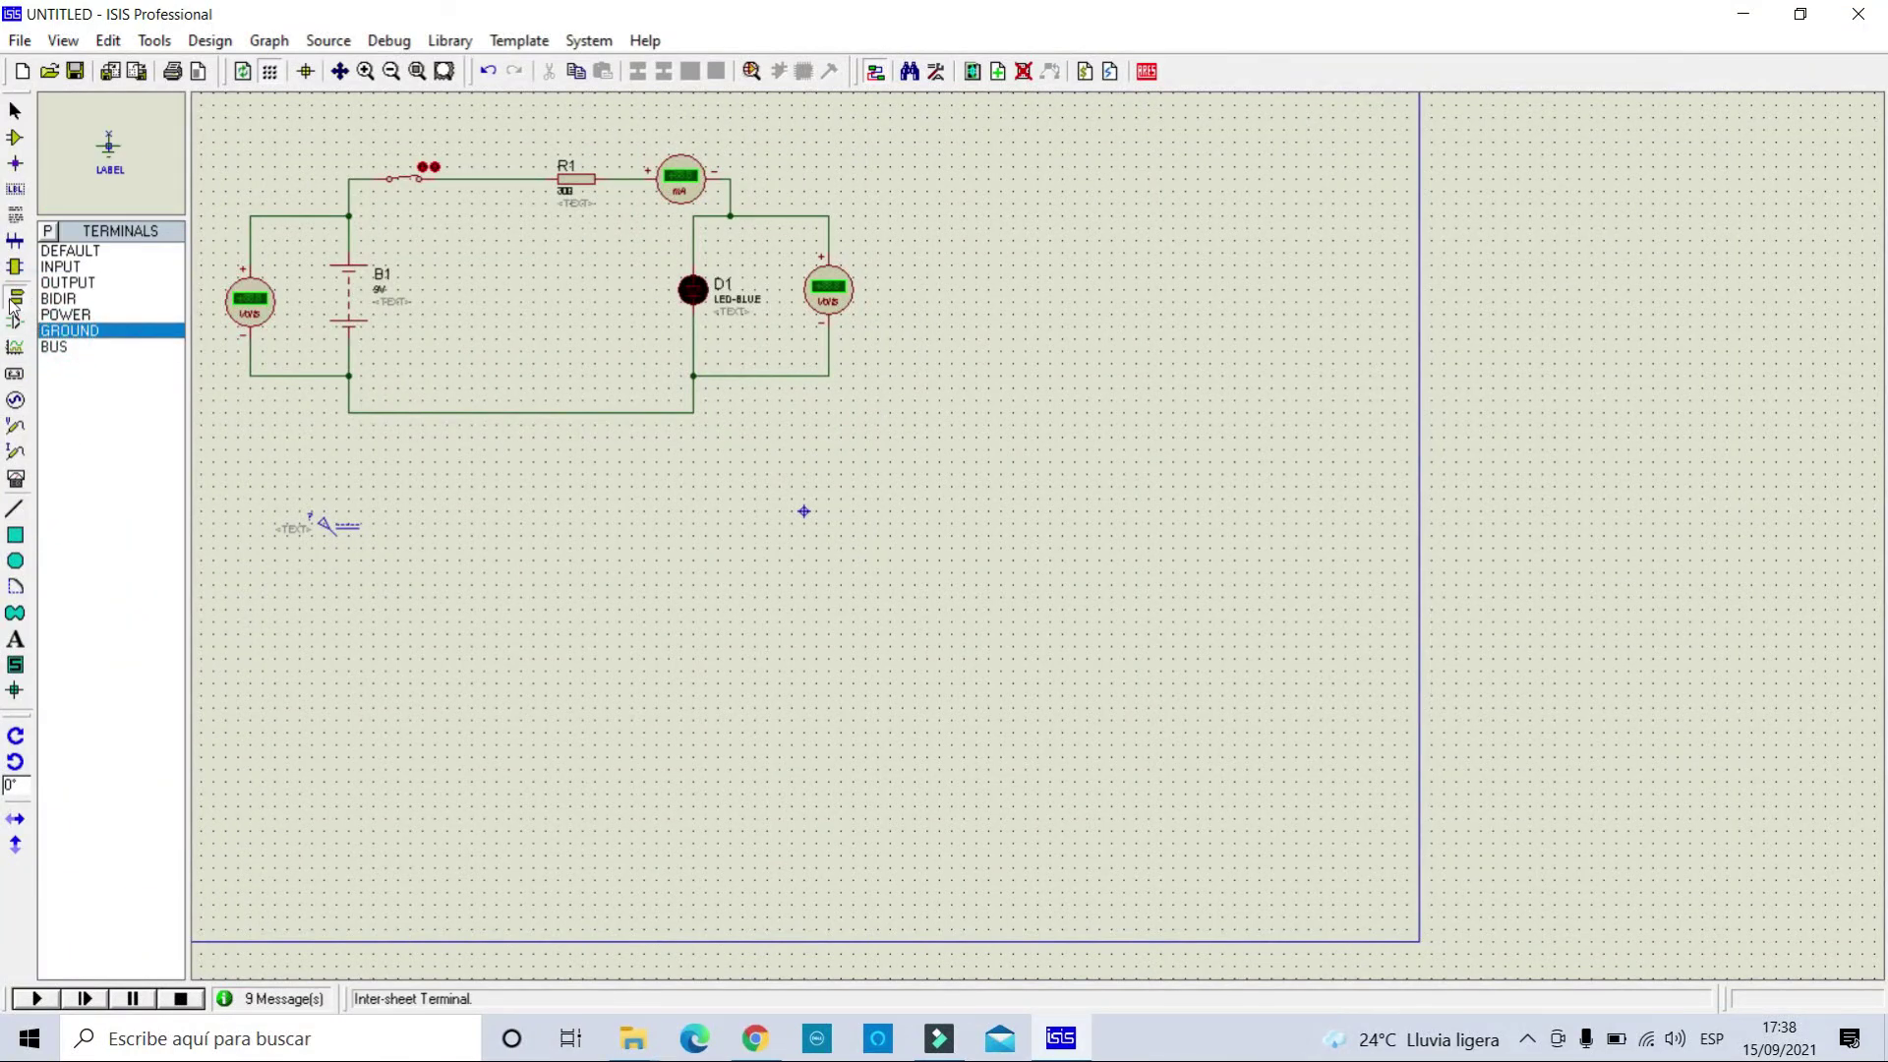
left_click(15, 400)
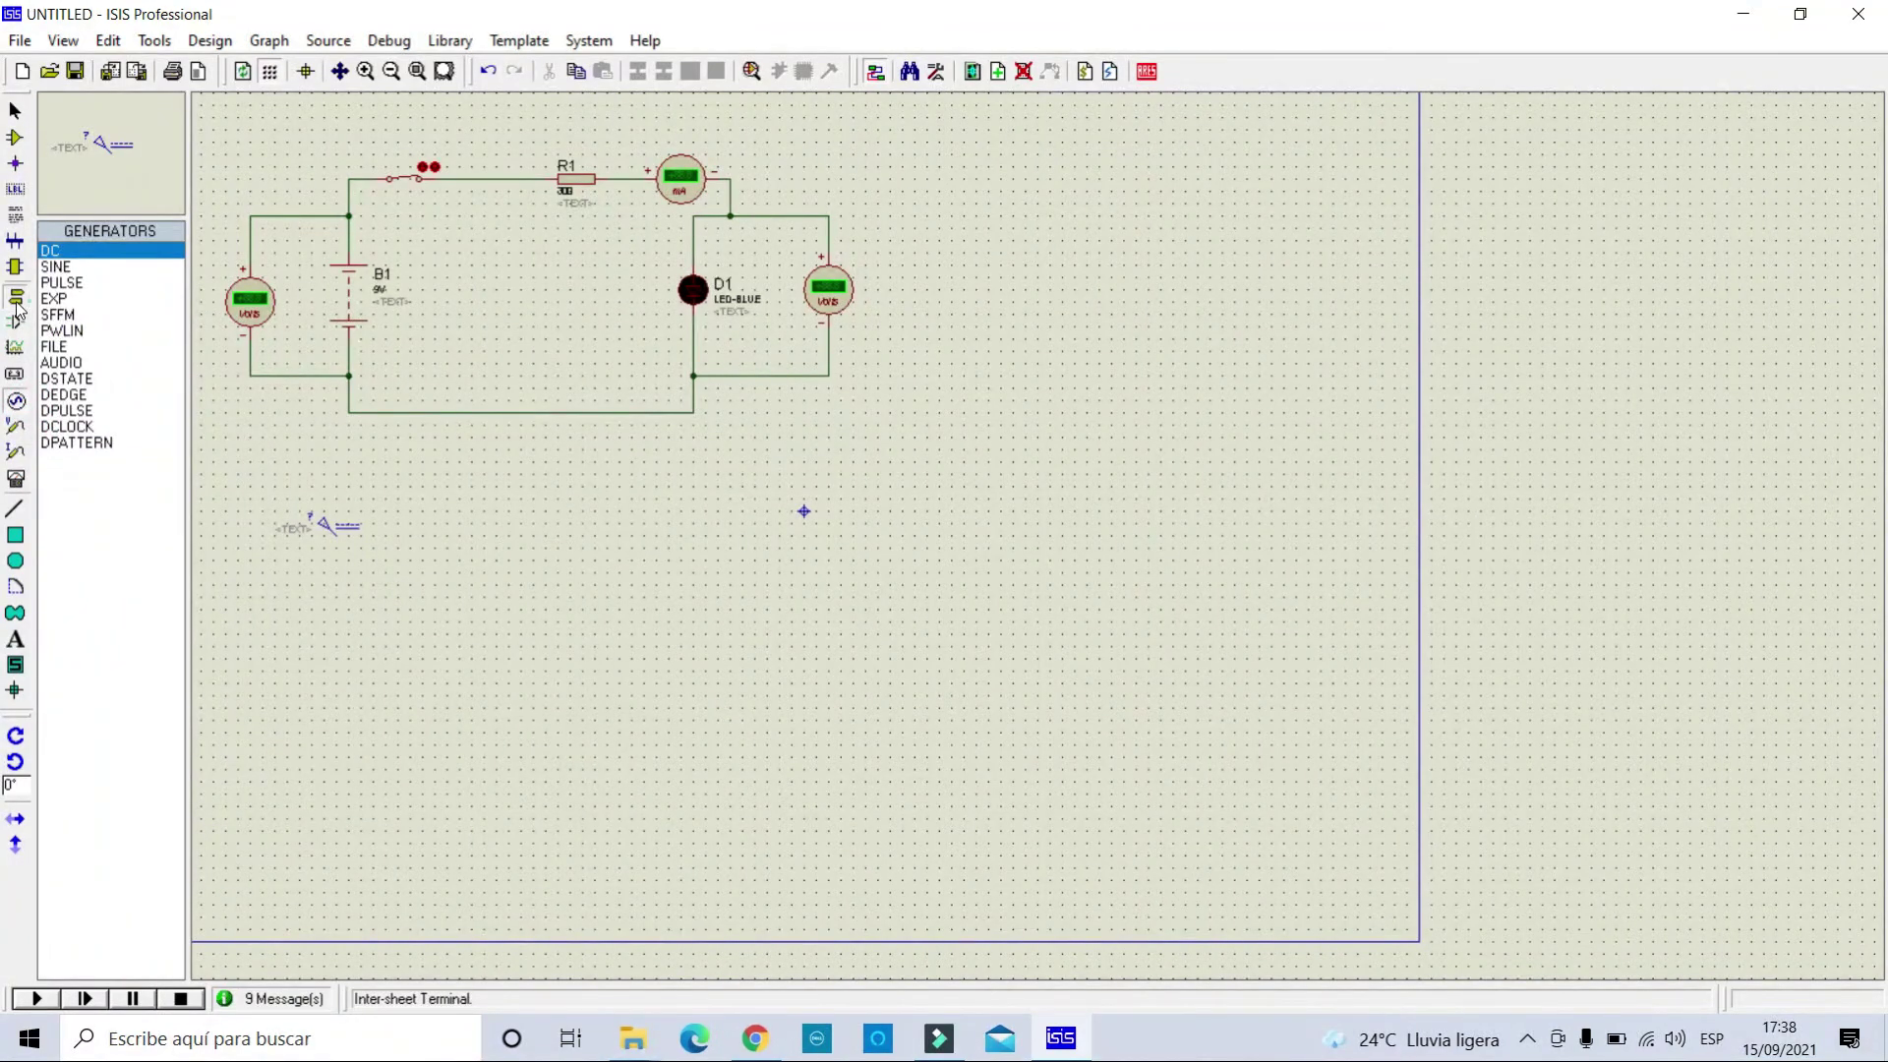
left_click(17, 297)
left_click(64, 334)
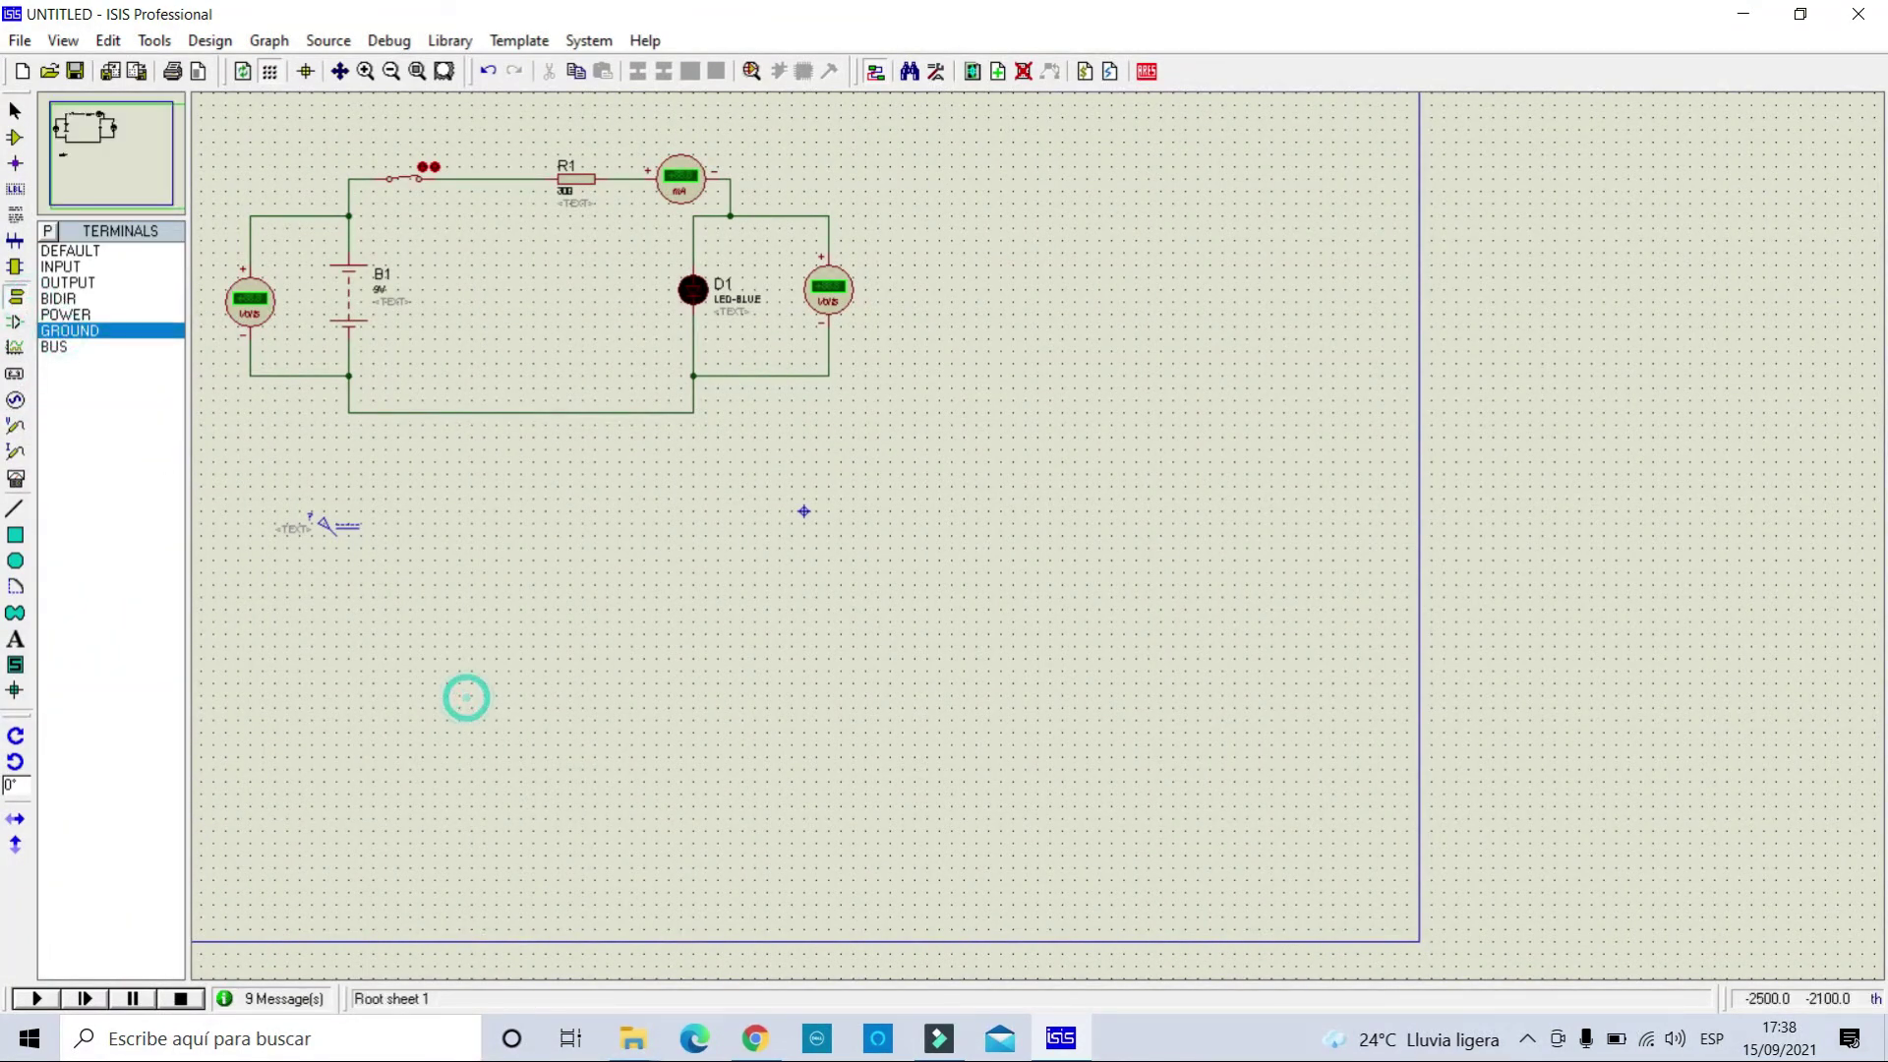
left_click(520, 723)
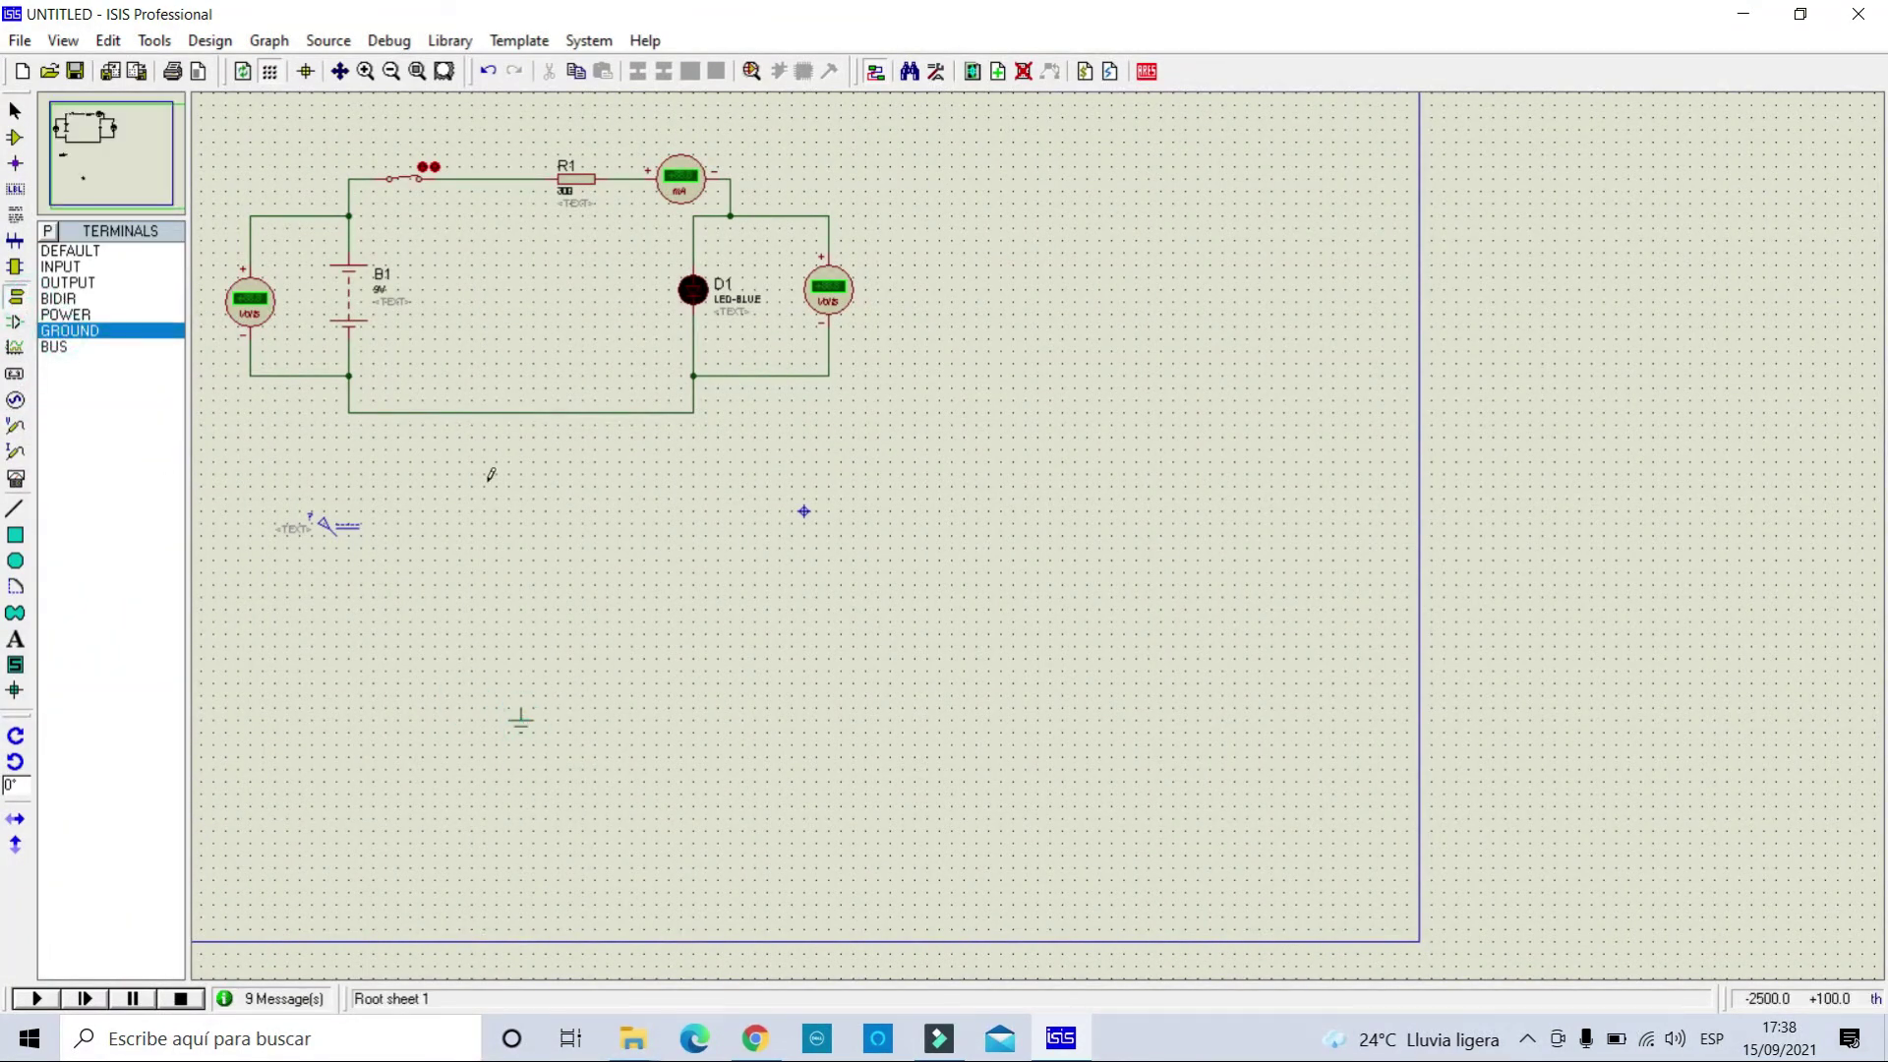
Move the ground terminal slightly up and to the left, closer to the DC generator.
left_click(365, 71)
left_click(92, 146)
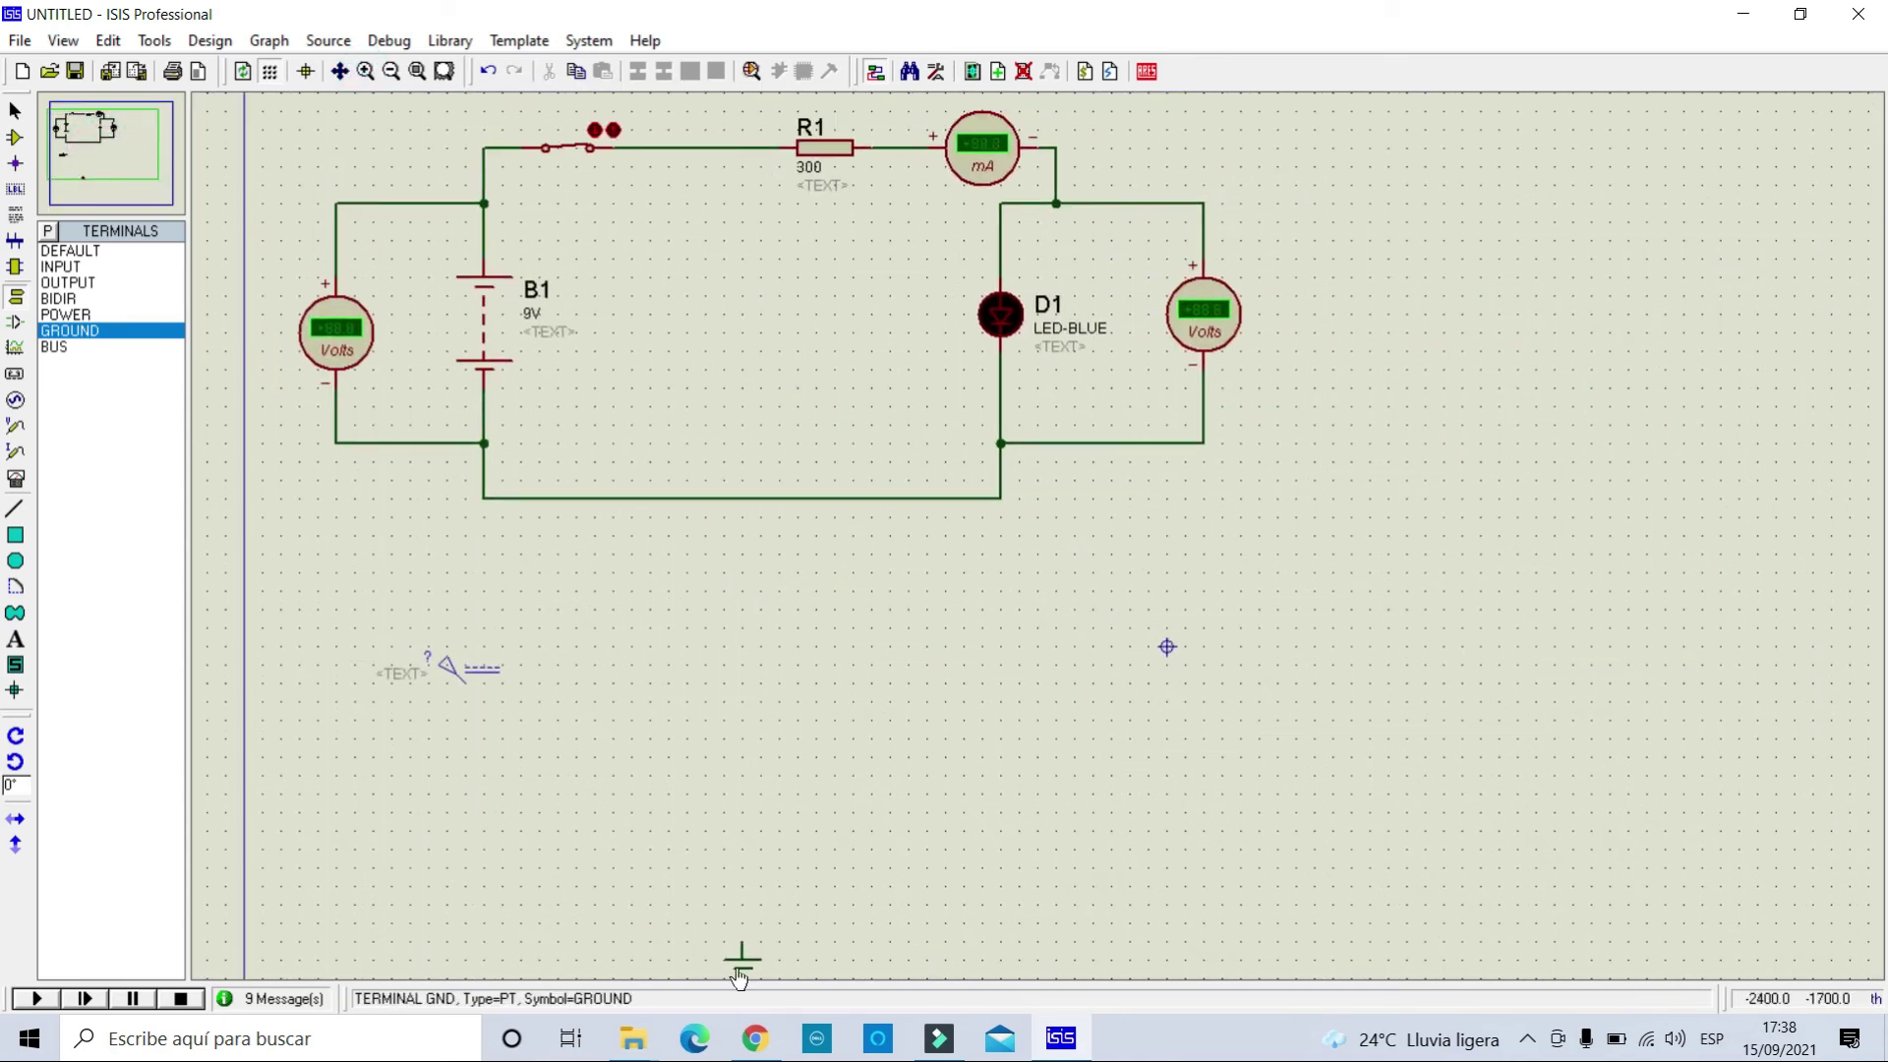
left_click(745, 977)
left_click_drag(744, 976, 632, 929)
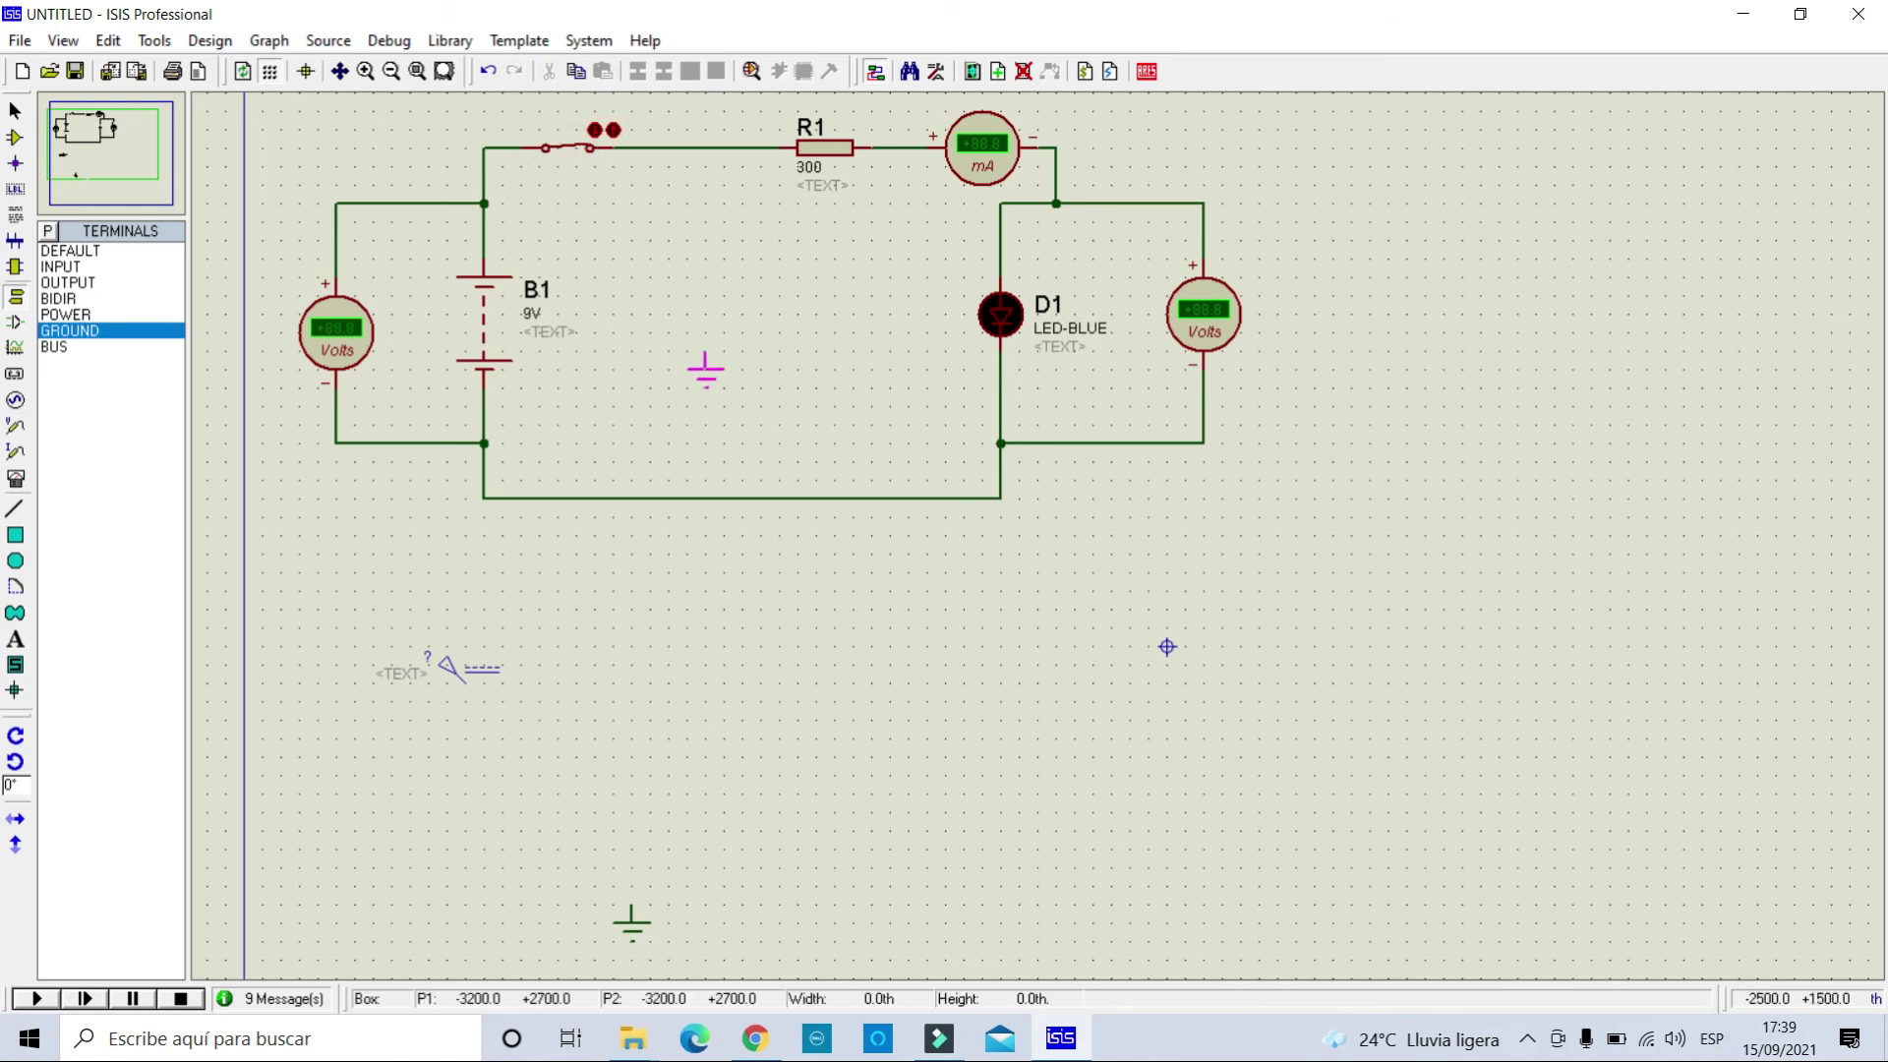
Place a SWITCH in the empty area just beside the DC generator, below the battery circuit.
left_click(15, 138)
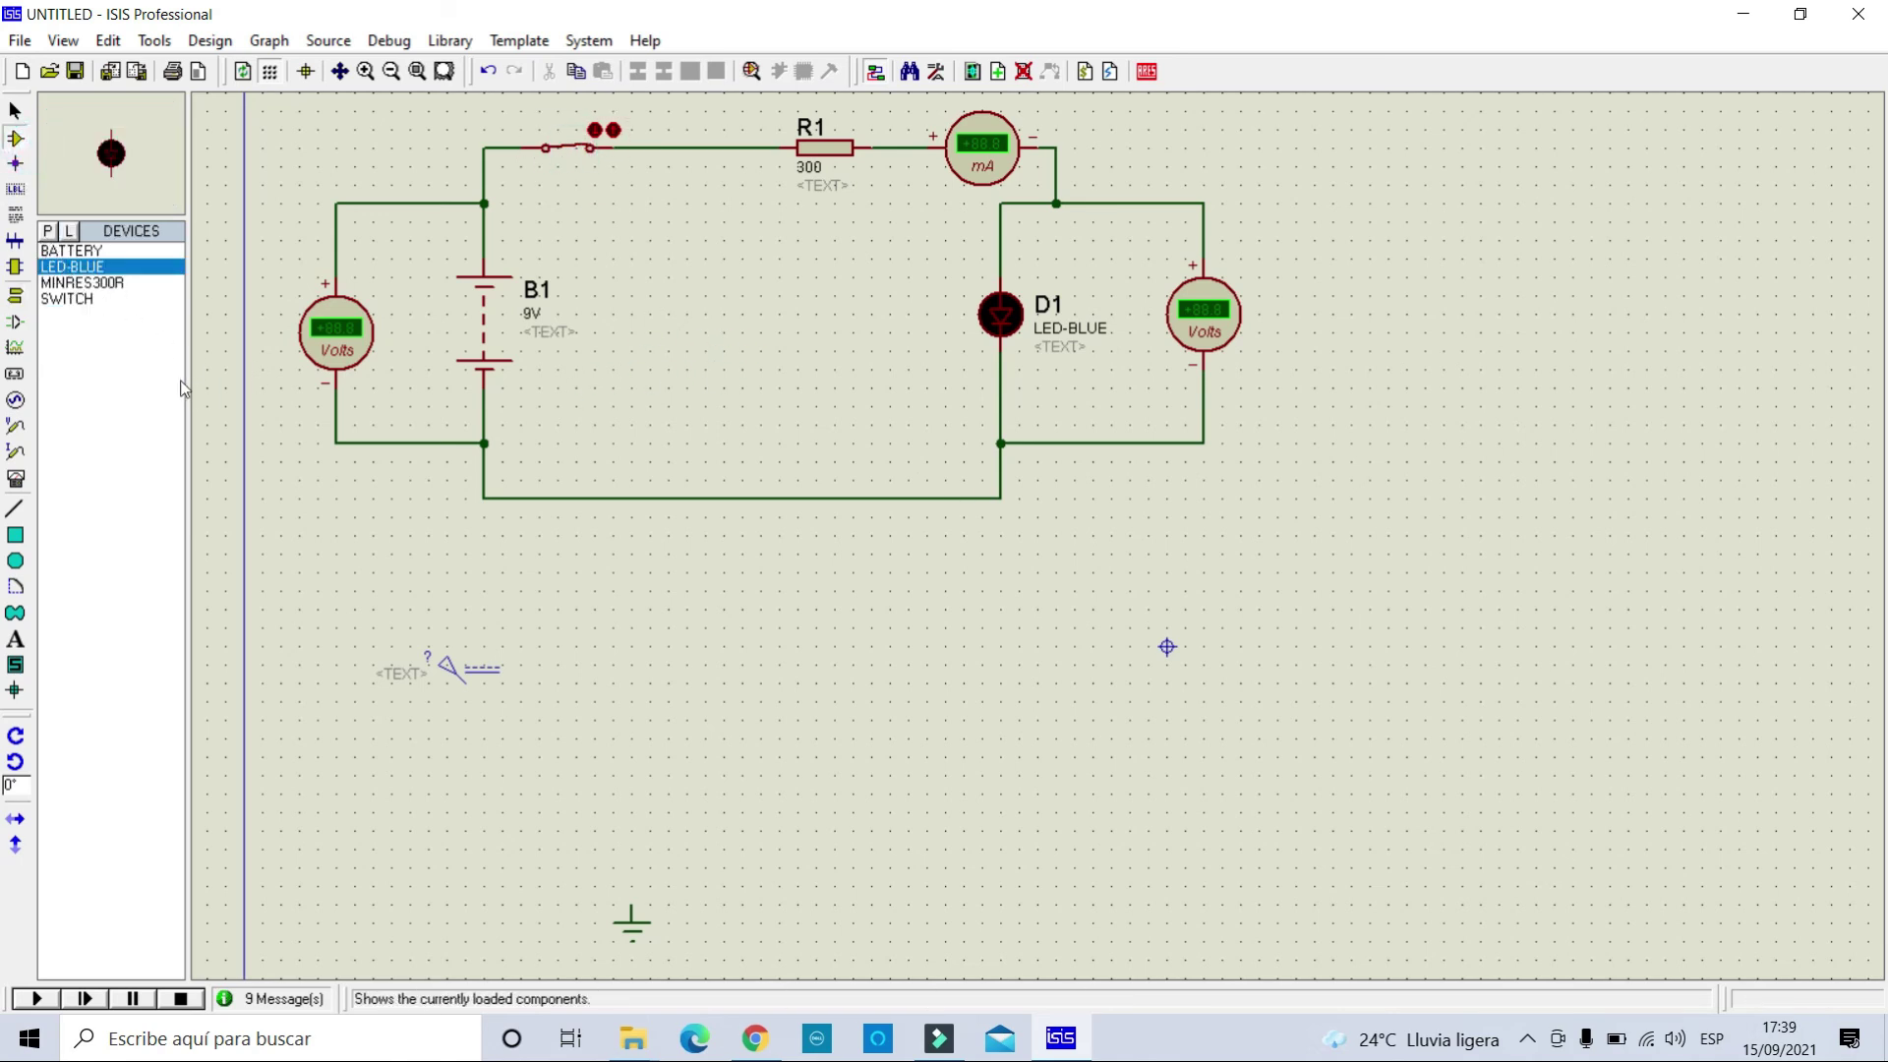
left_click(80, 251)
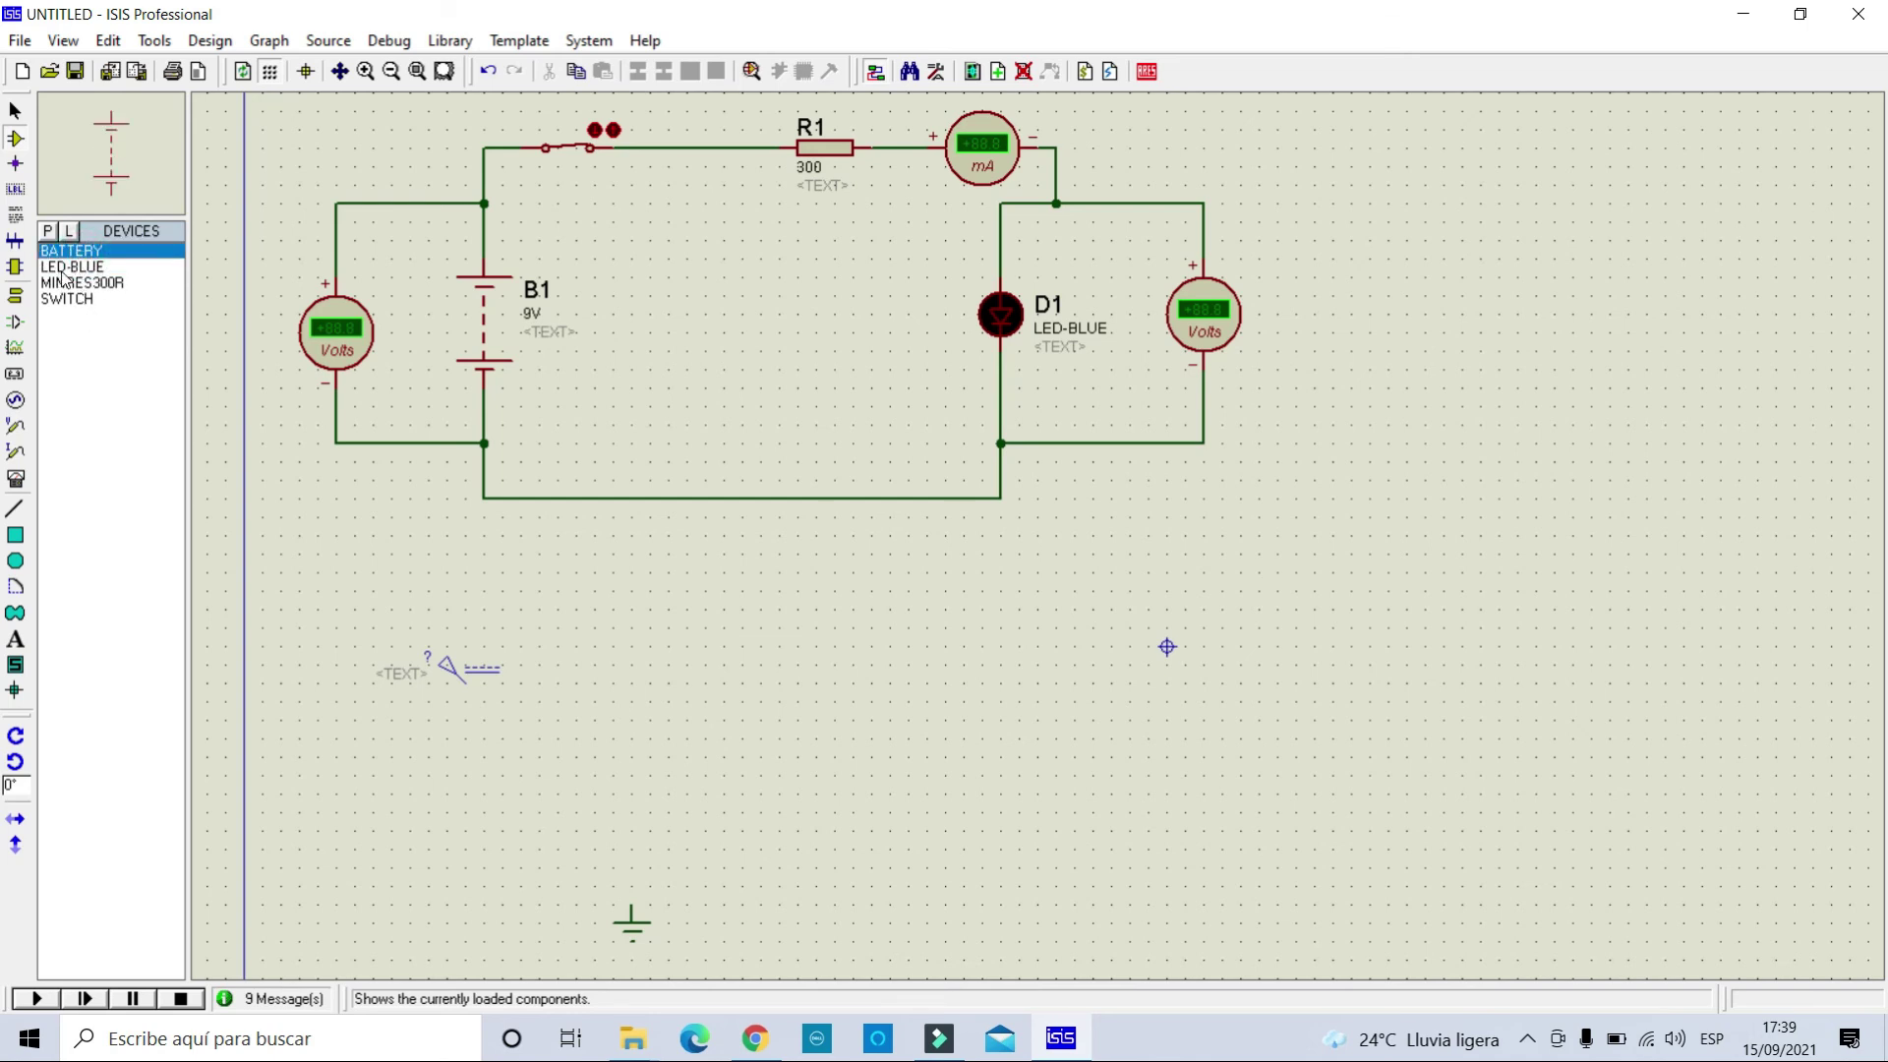
left_click(86, 284)
left_click(78, 298)
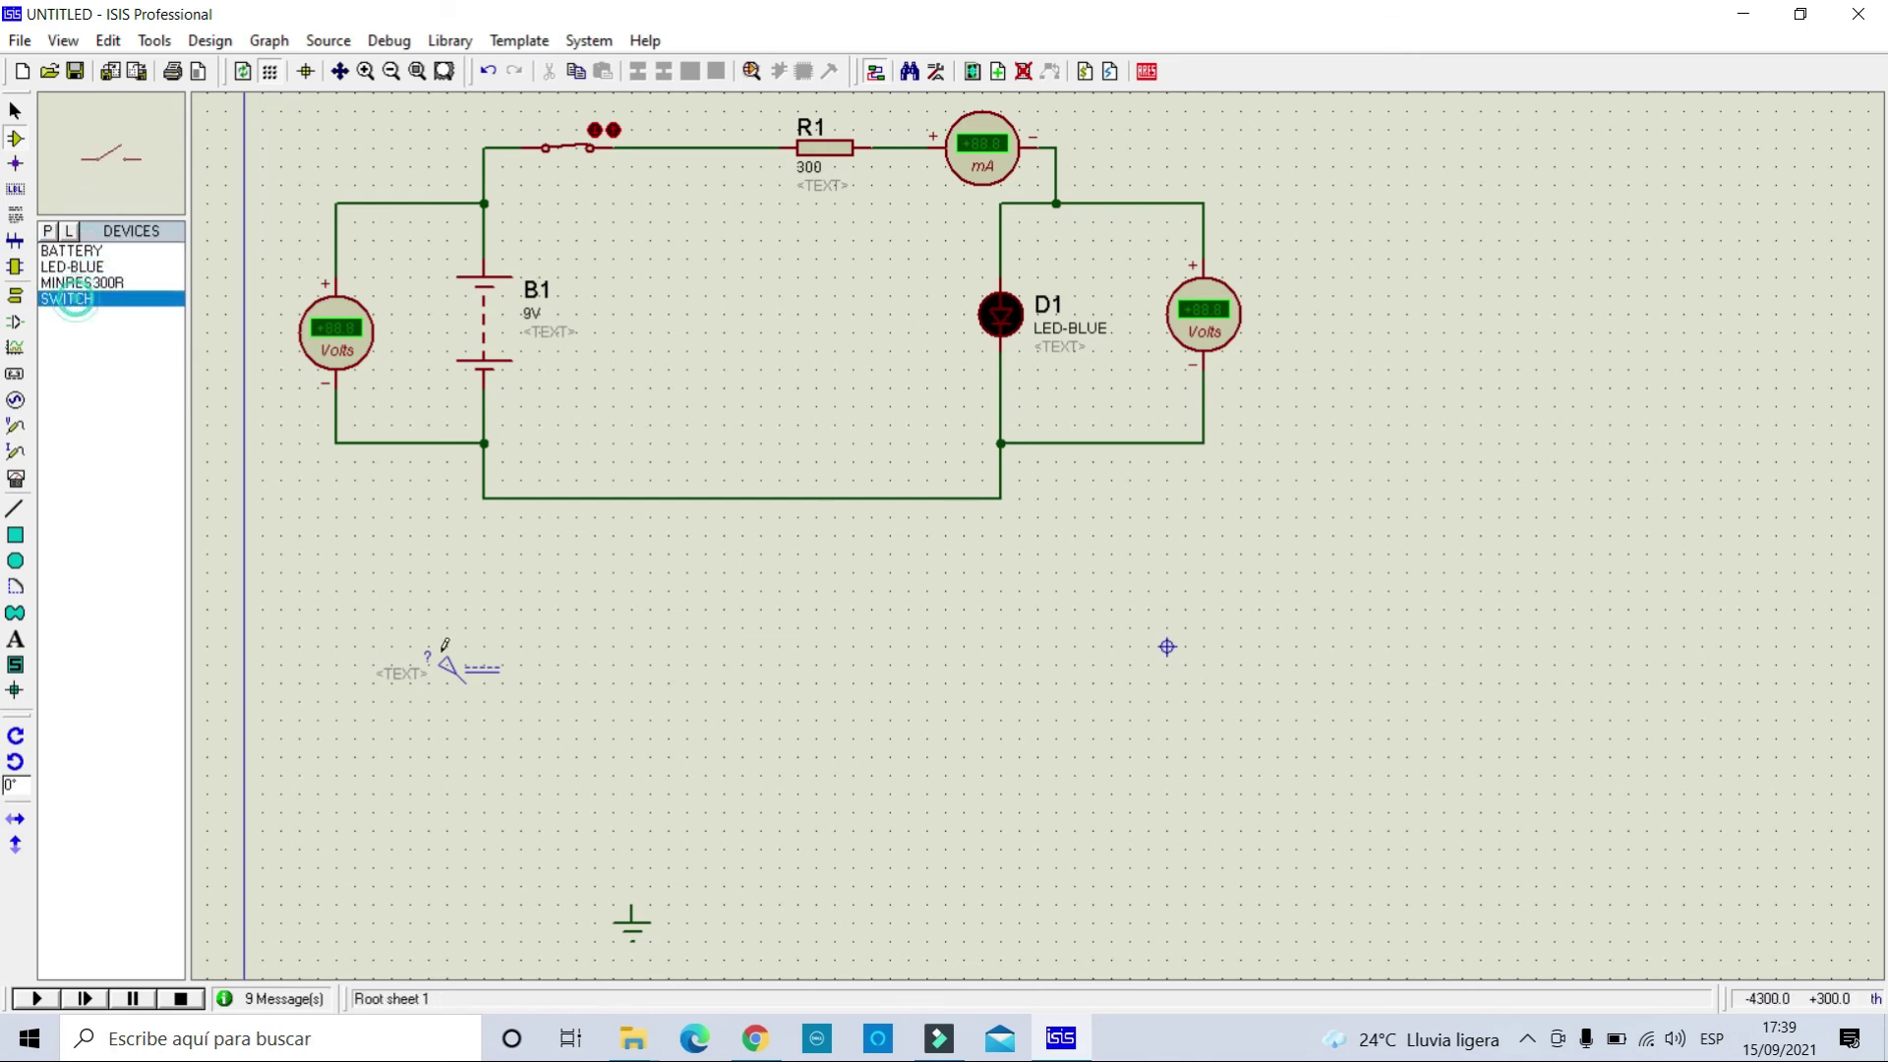
left_click(613, 696)
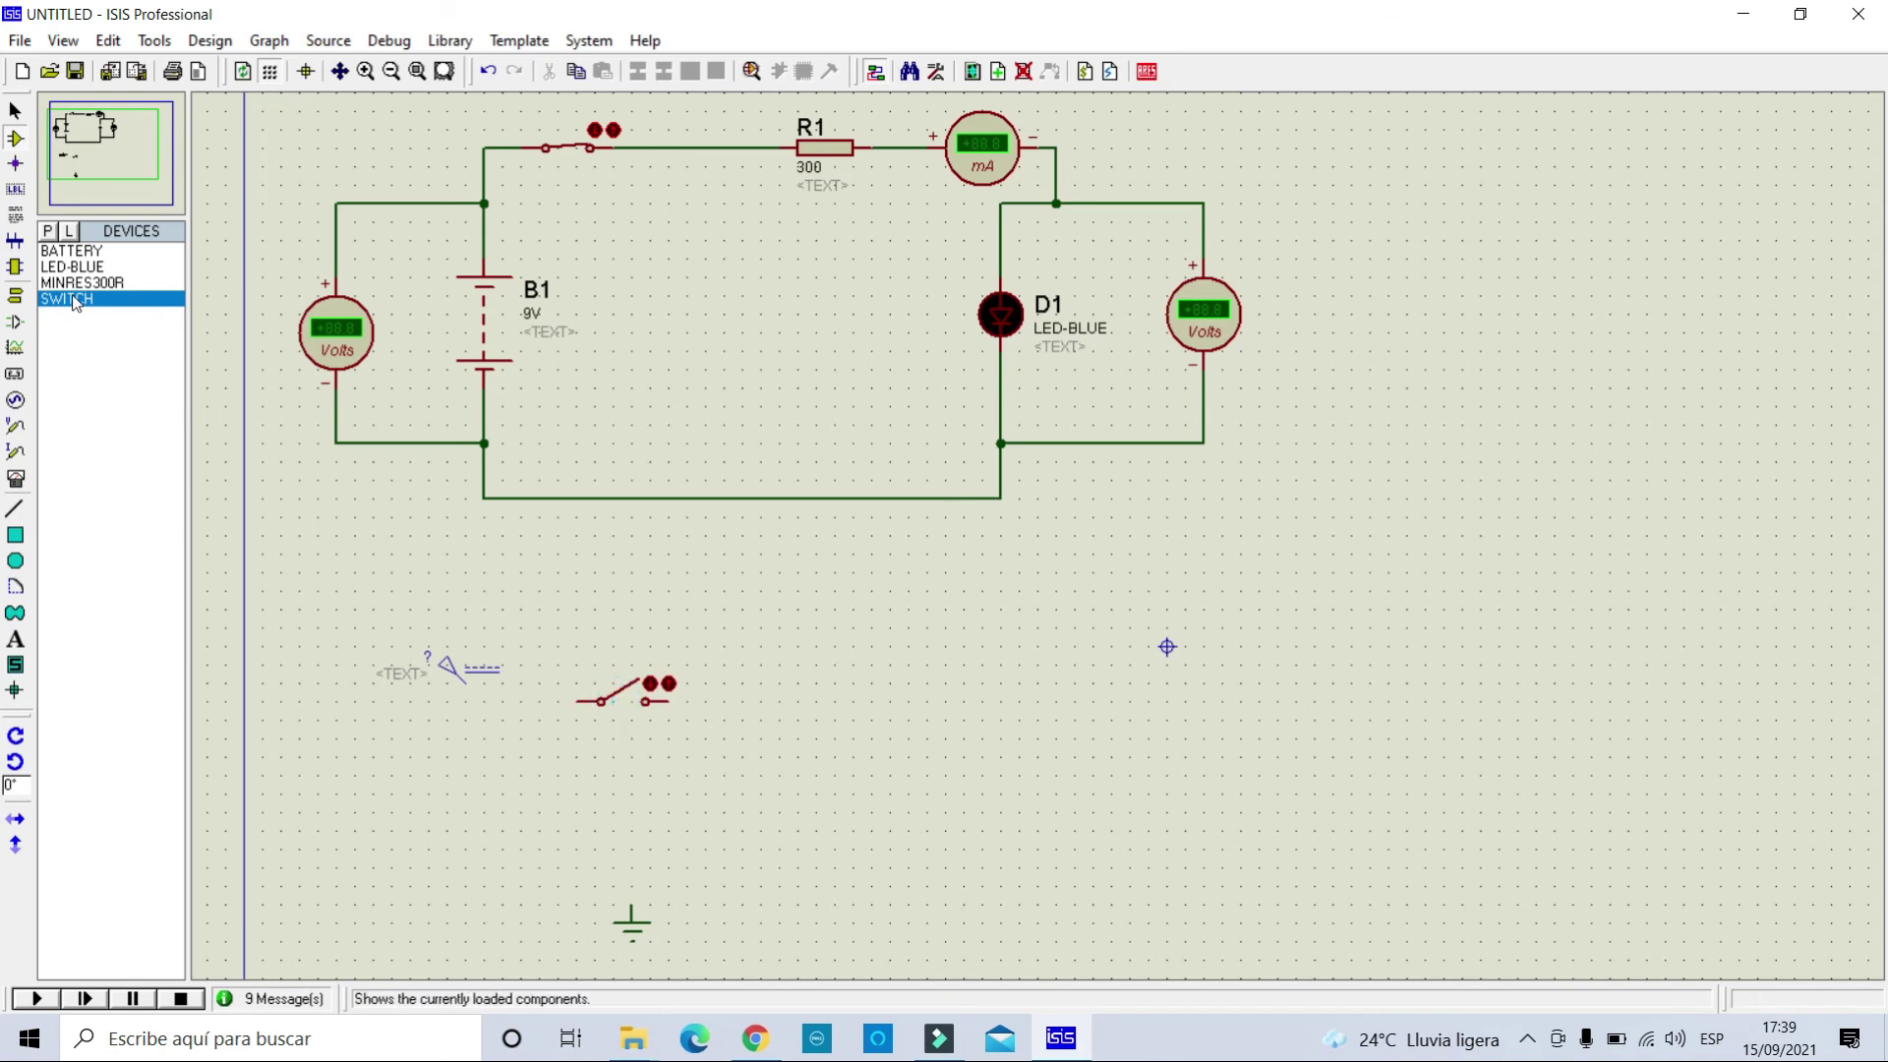
Place a MINRES300R resistor in line with the new switch and a LED-BLUE below and beyond the resistor.
left_click(82, 283)
left_click(880, 701)
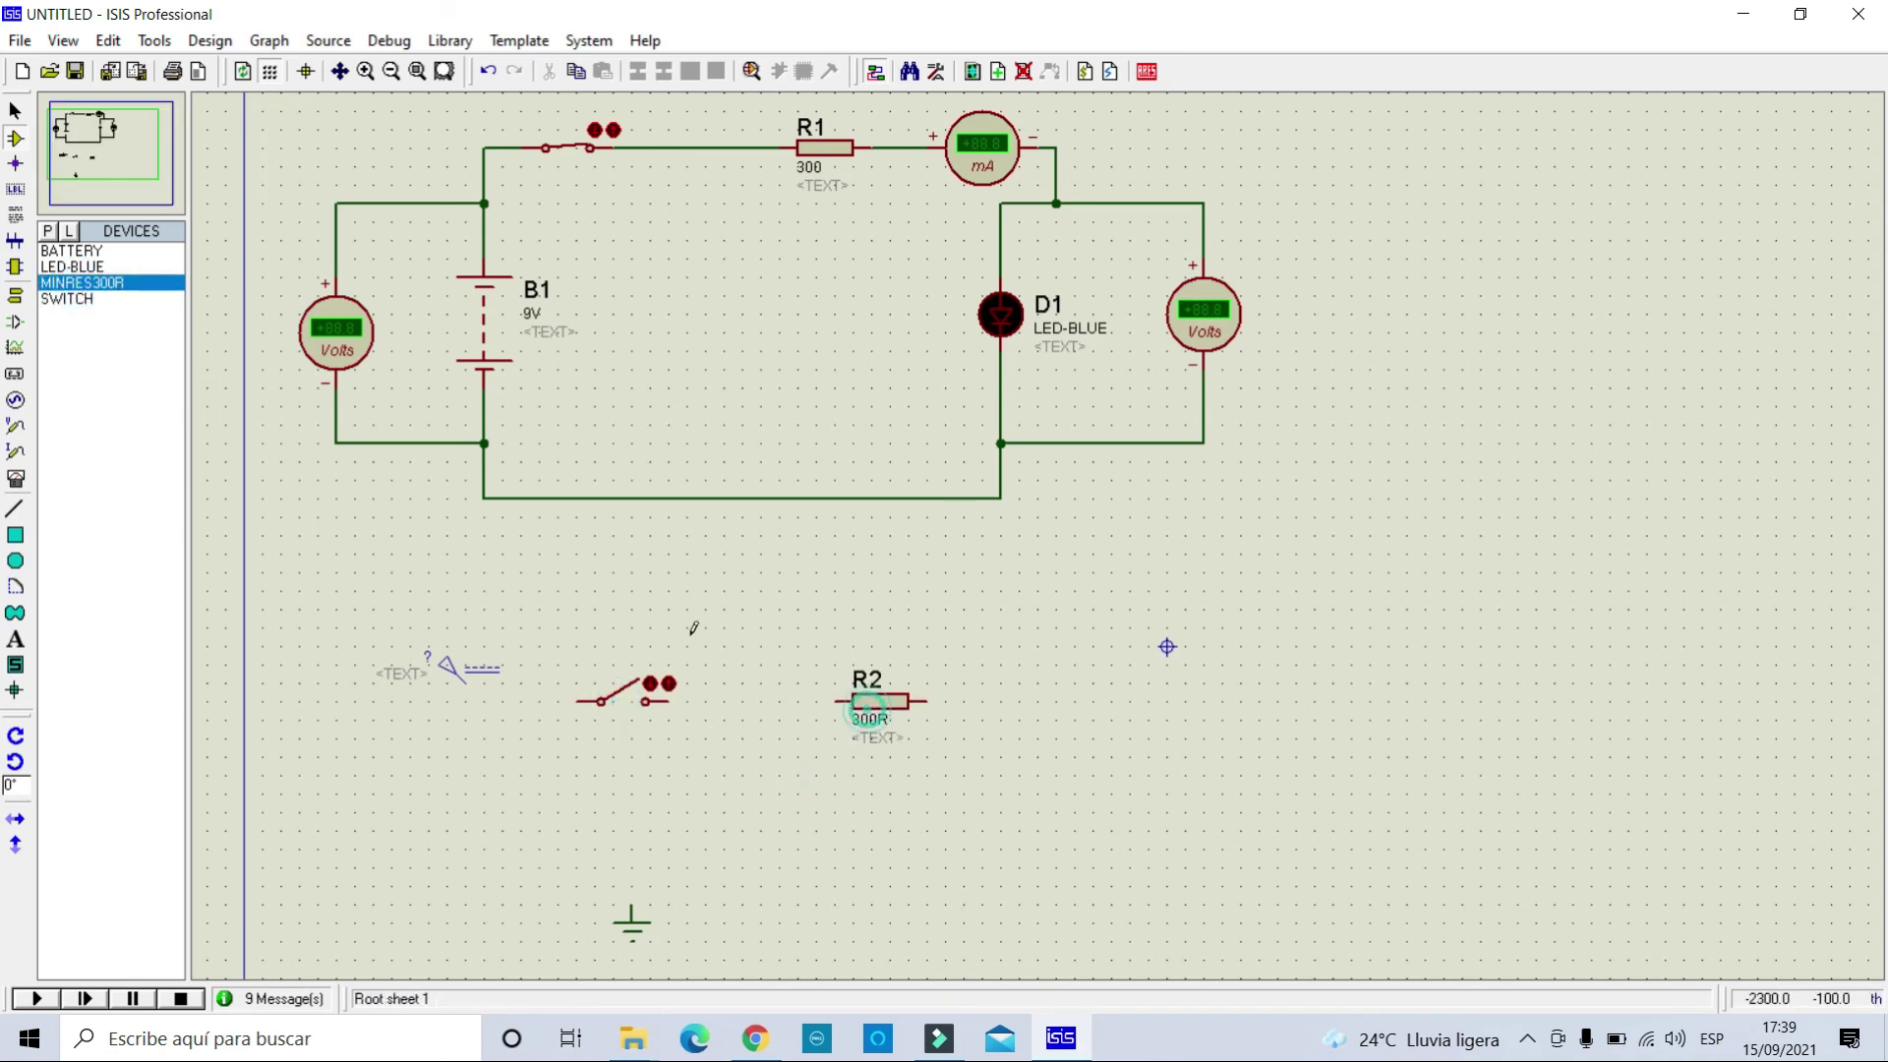
left_click(71, 266)
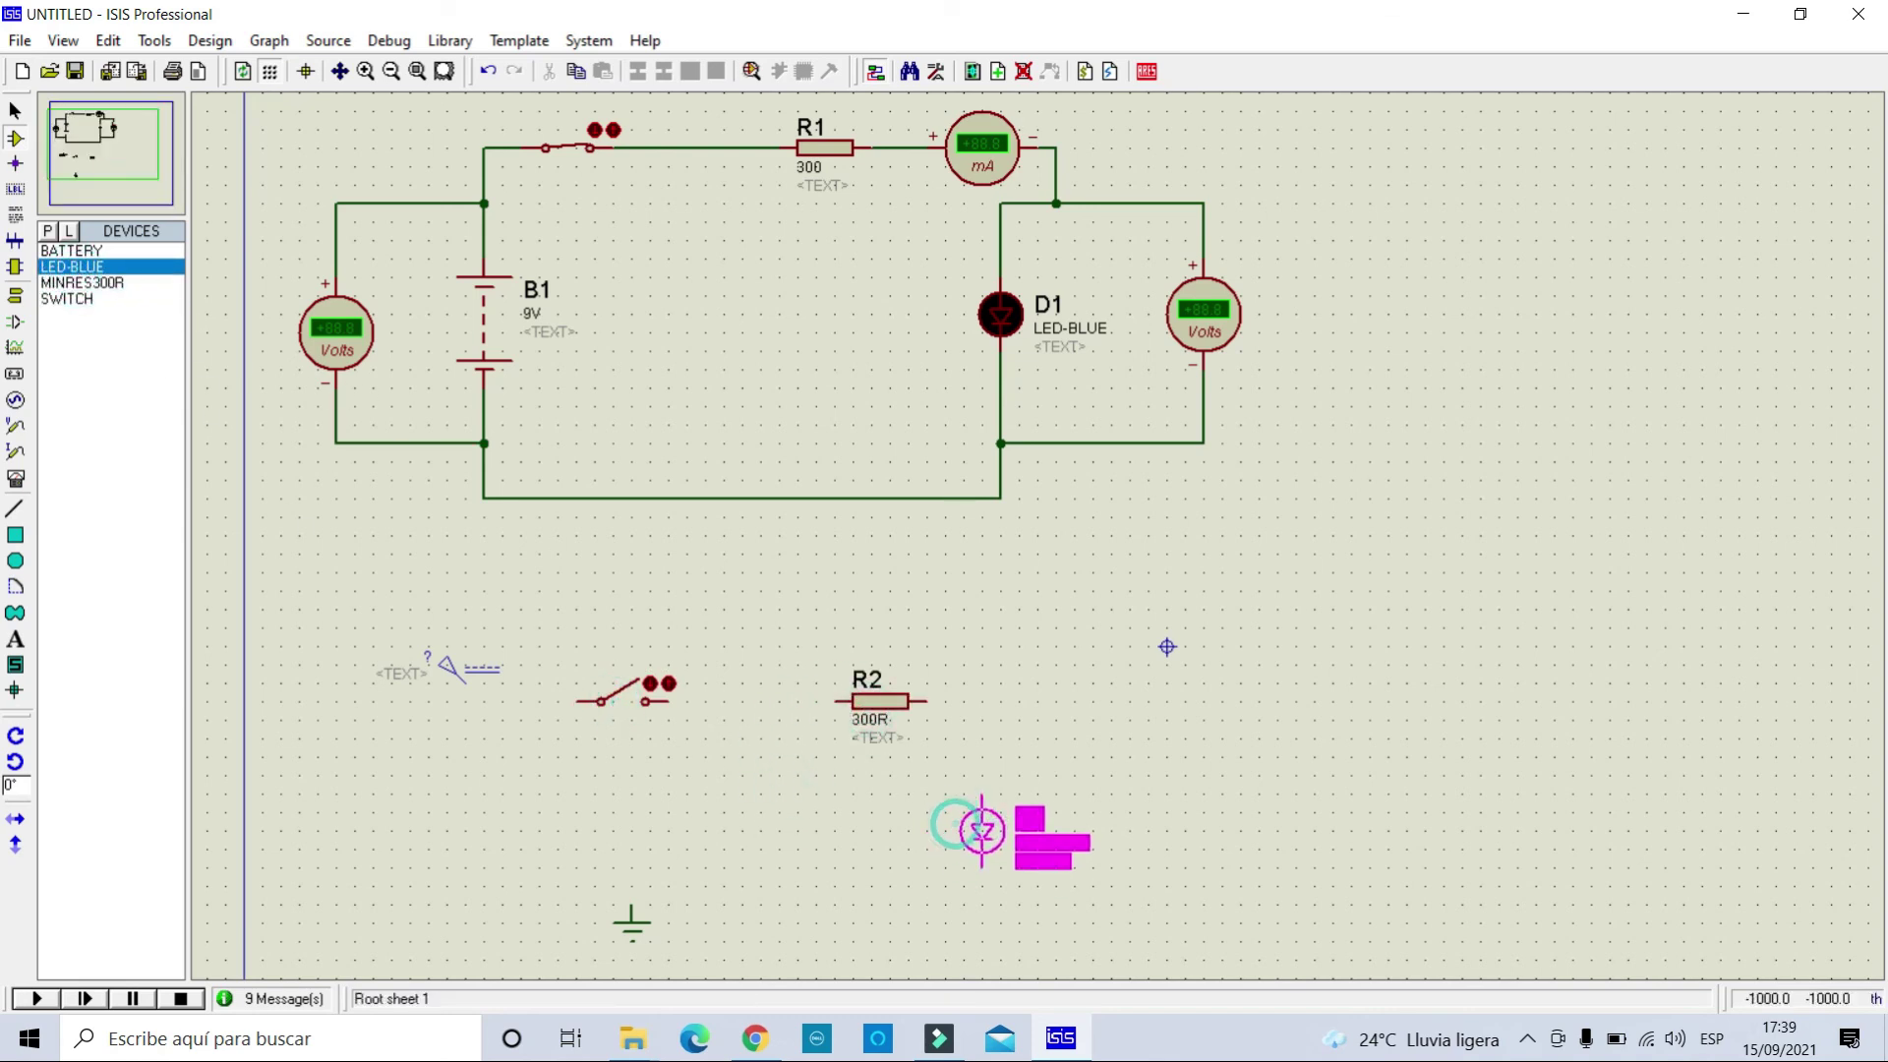
left_click(979, 828)
Wire R2 to the anode of LED D2, R2 to the new switch, and the DC generator to the switch's free end.
left_click(924, 701)
left_click(981, 759)
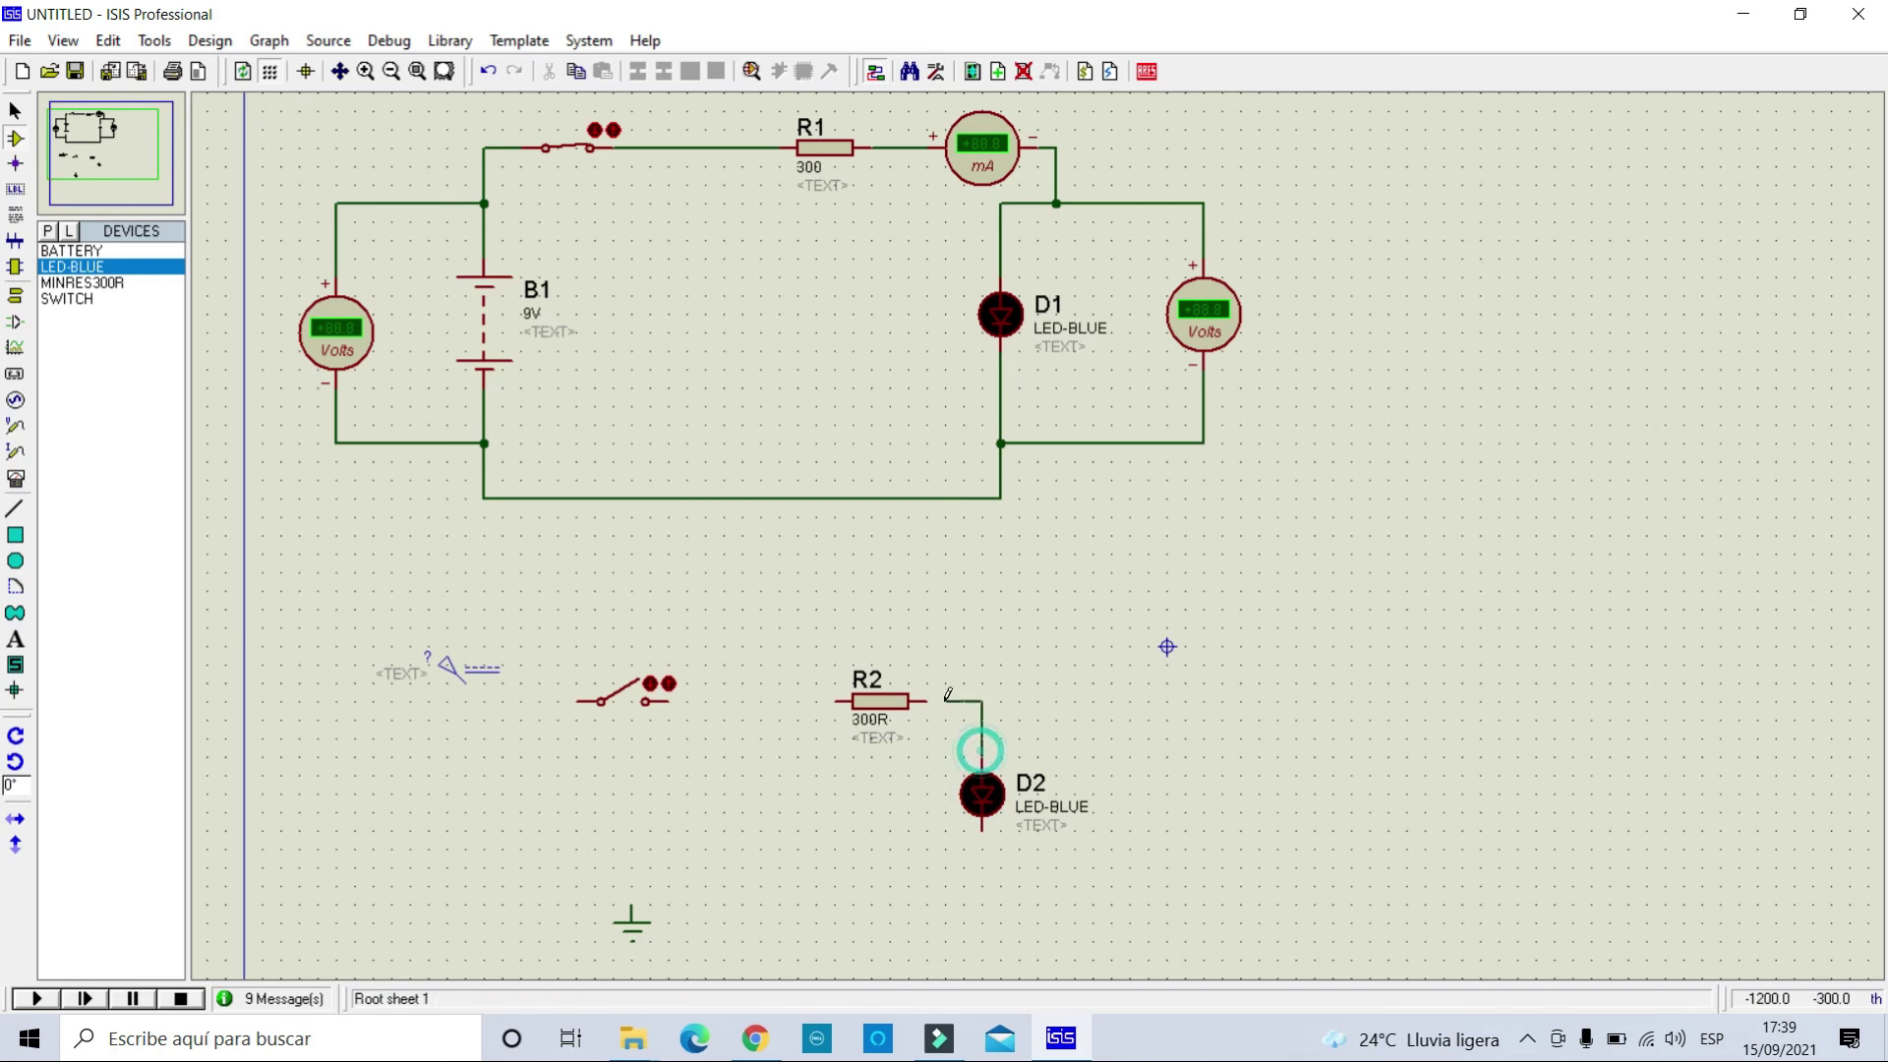
left_click(836, 701)
left_click(671, 701)
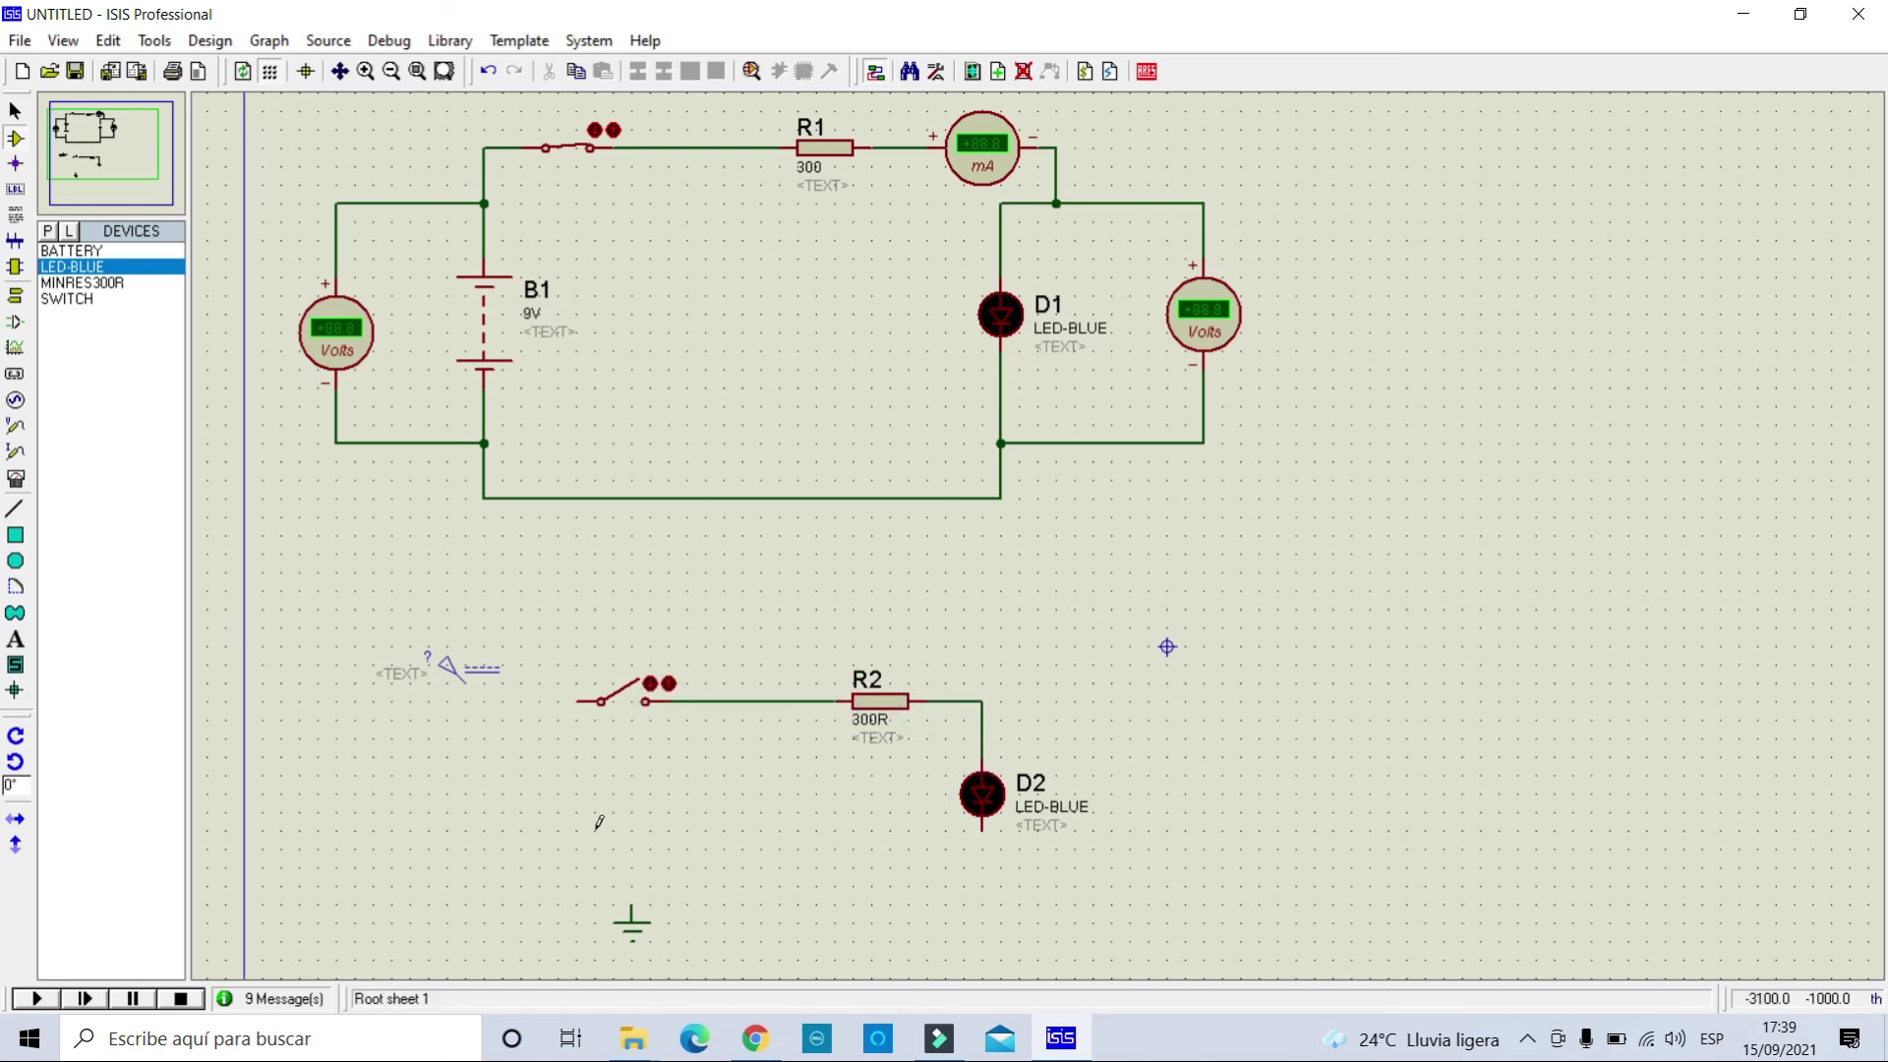
left_click(464, 676)
left_click(578, 701)
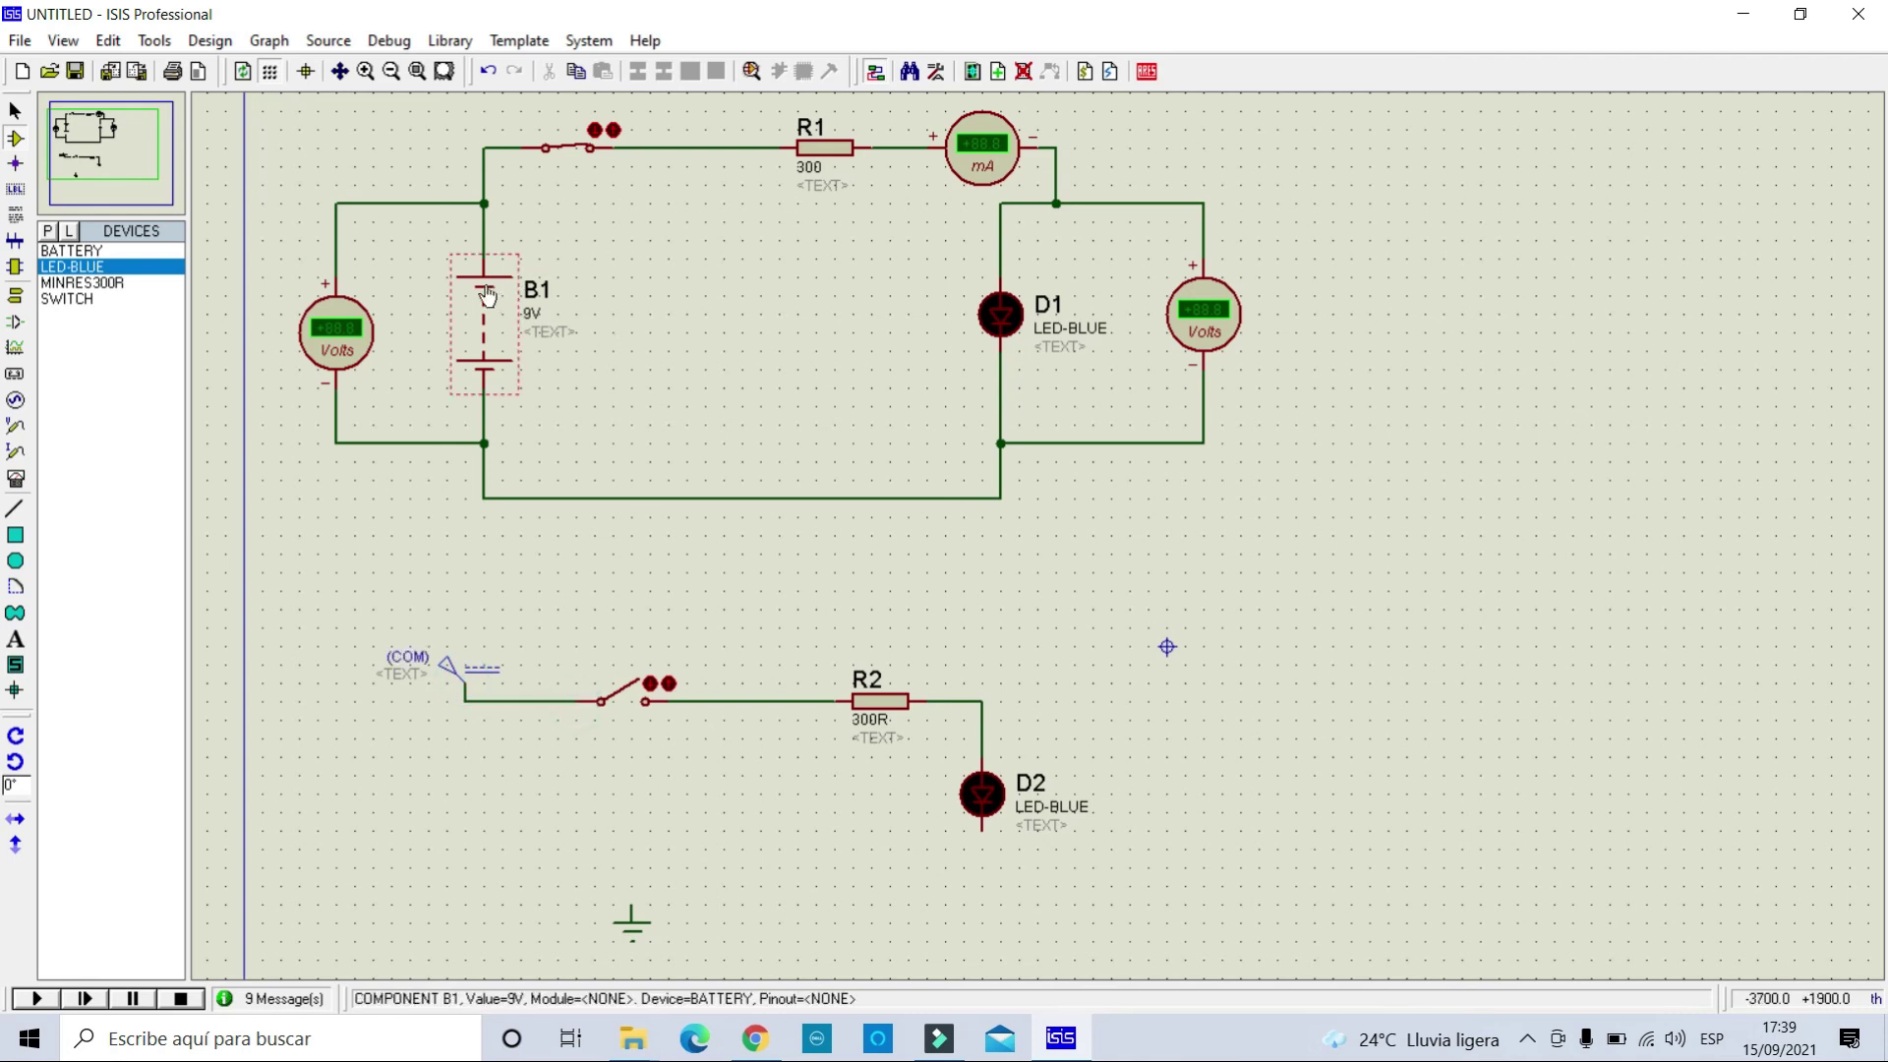
Wire the cathode of LED D2 to the ground terminal, routing the wire horizontally above the terminal.
left_click(984, 834)
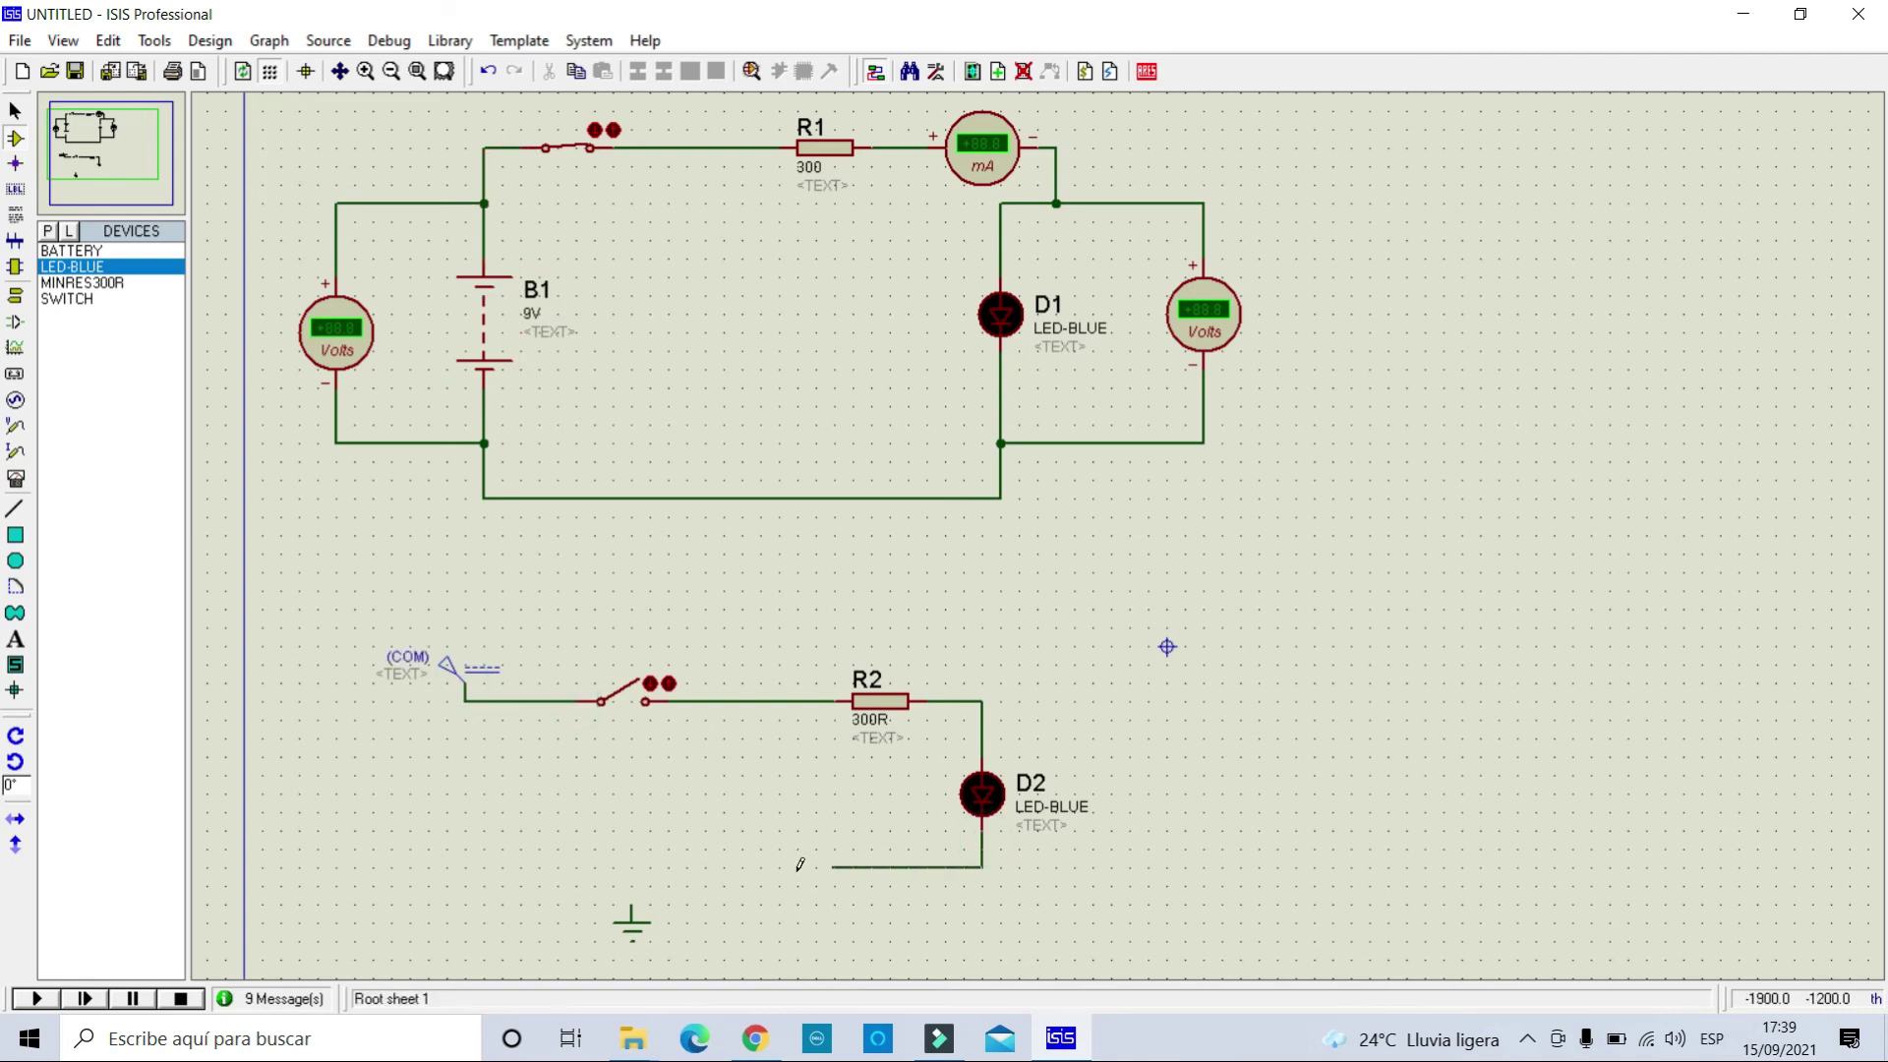
left_click(634, 866)
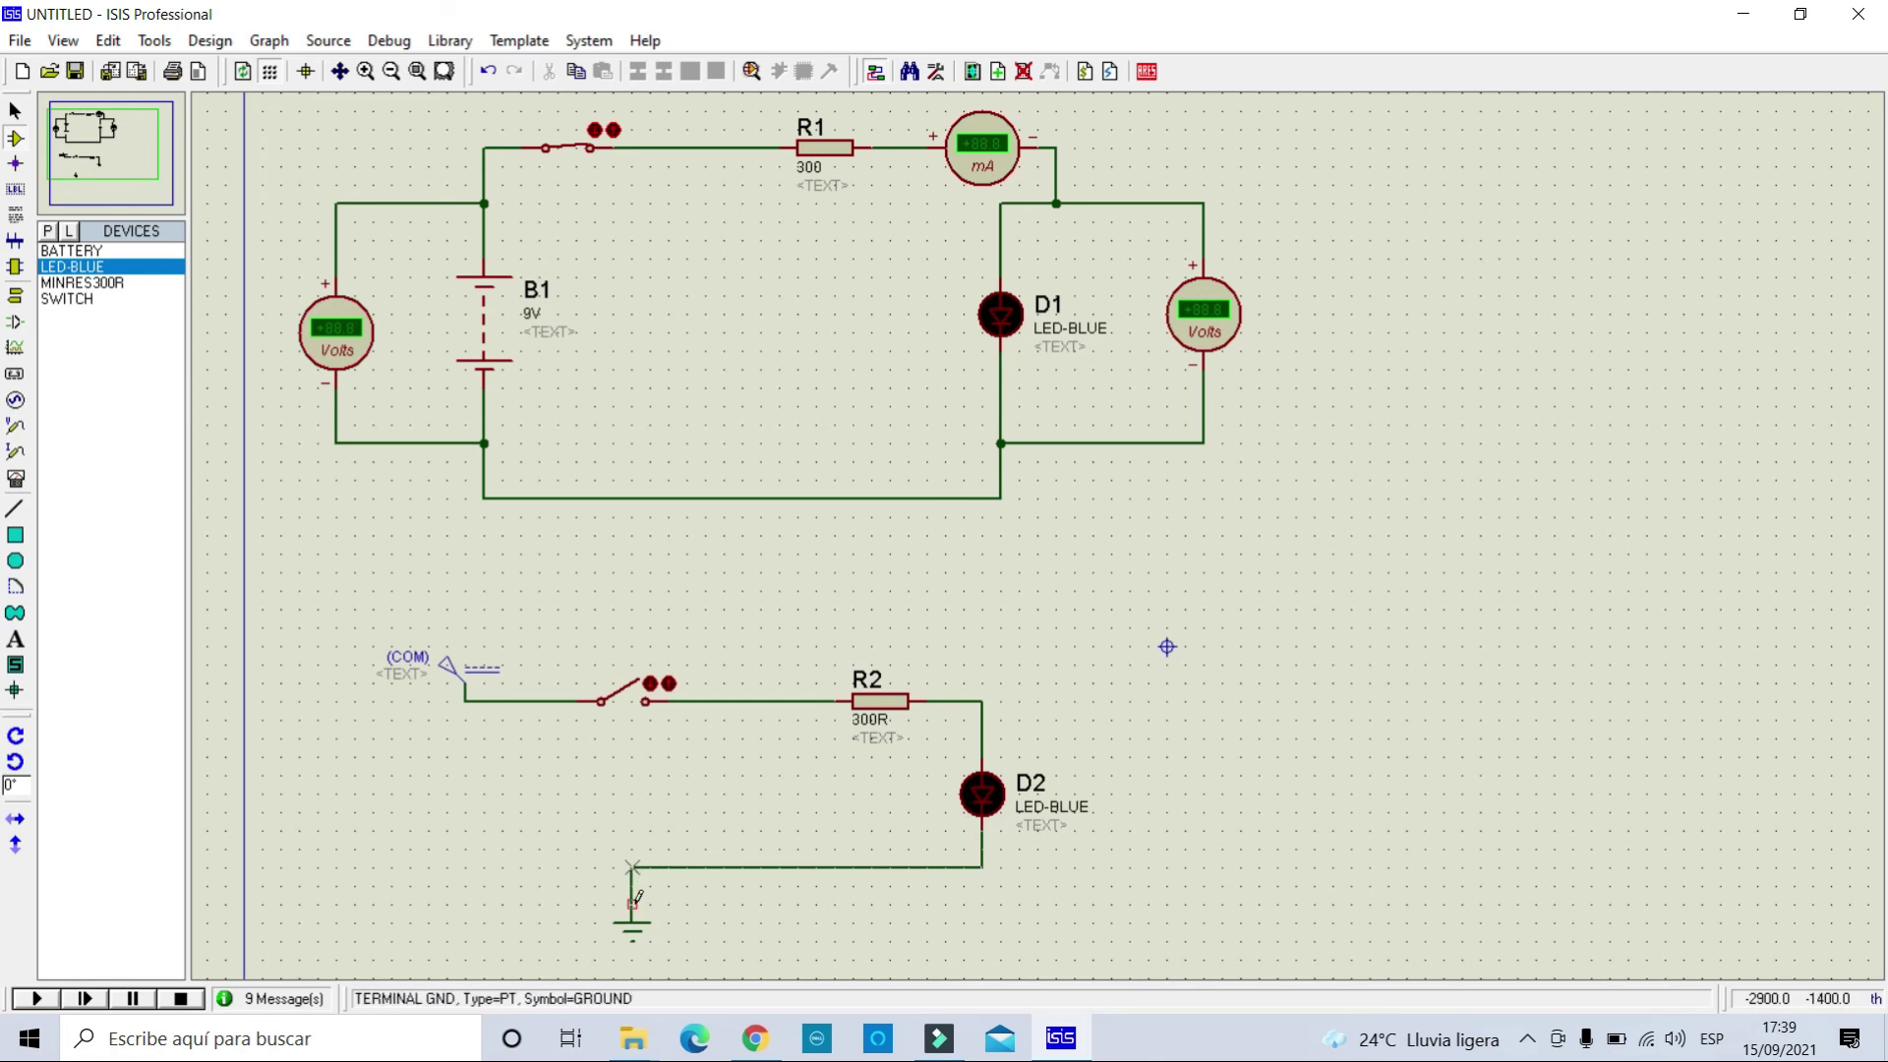
left_click(633, 903)
Examine the whole DC generator, switch, R2 and LED D2 circuit alongside the battery circuit above it.
left_click_drag(1141, 572, 336, 756)
left_click_drag(667, 423, 667, 349)
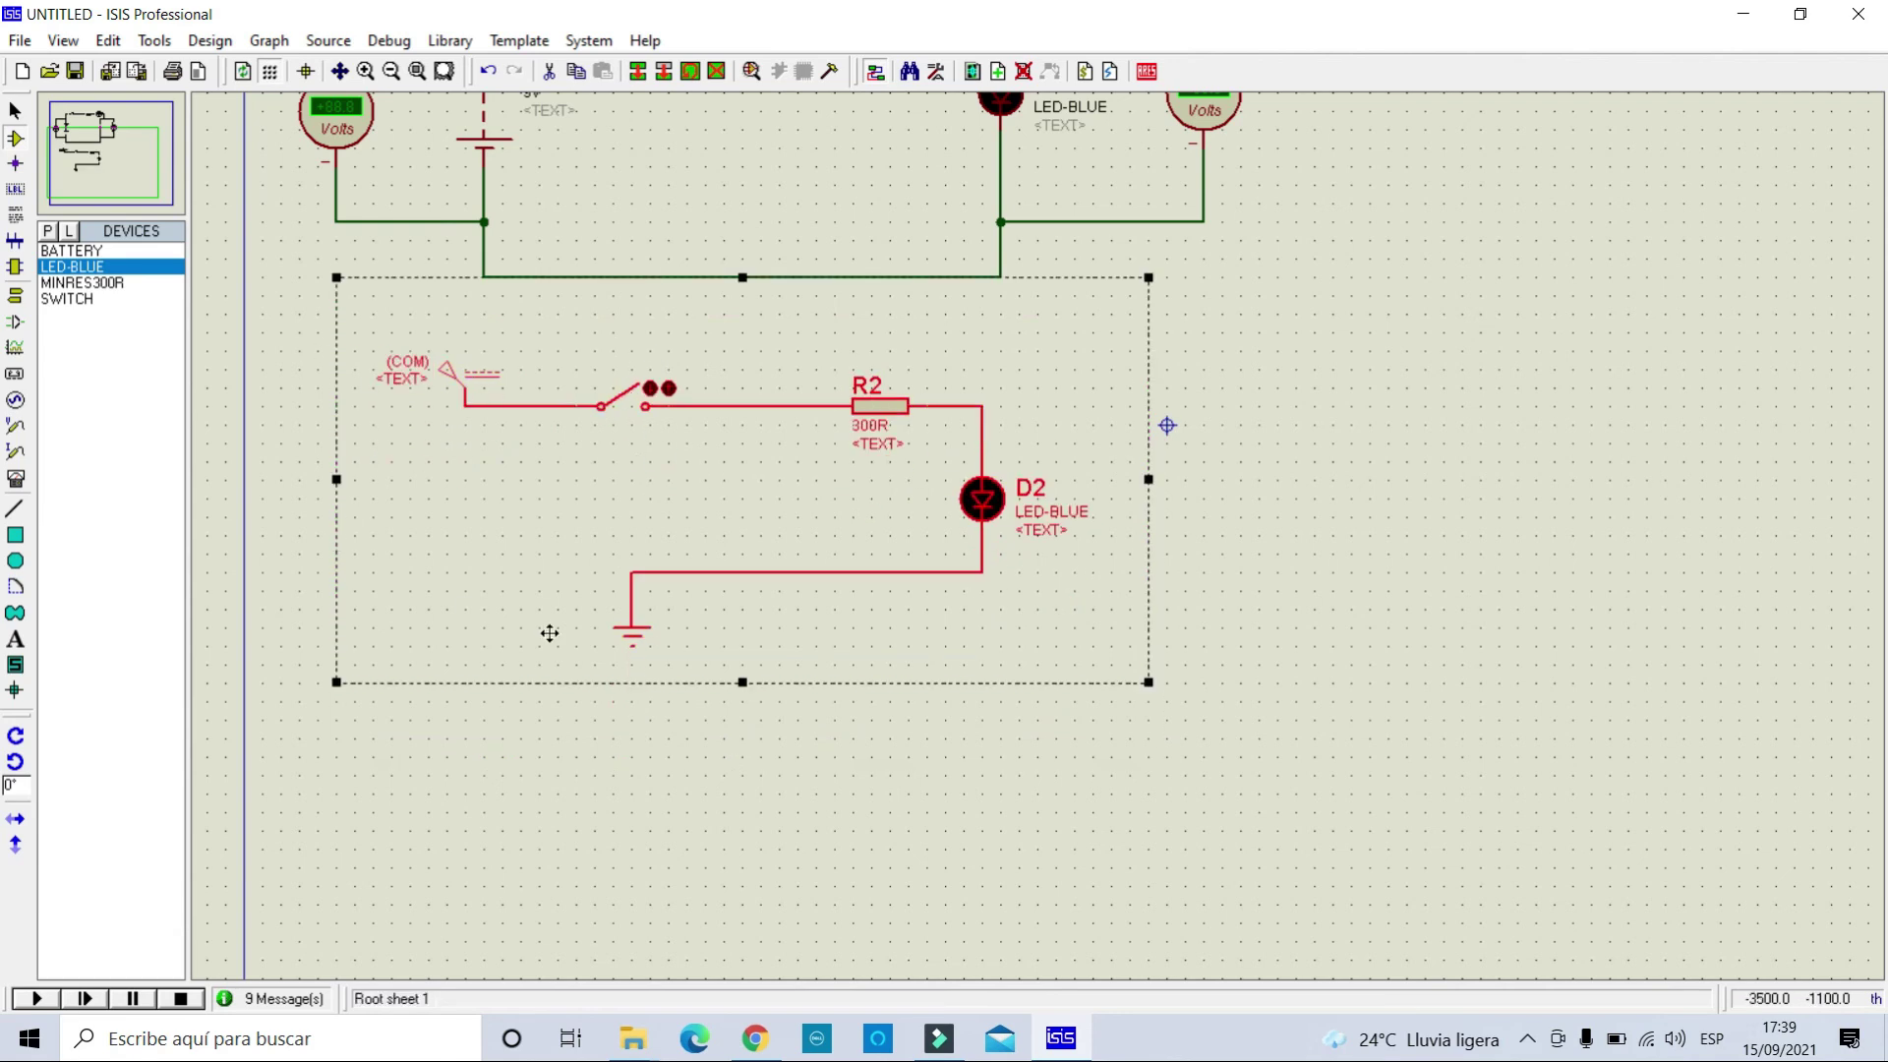
scroll(1049, 447, "up", 1)
scroll(1091, 400, "down", 2)
scroll(995, 548, "up", 2)
scroll(940, 577, "down", 1)
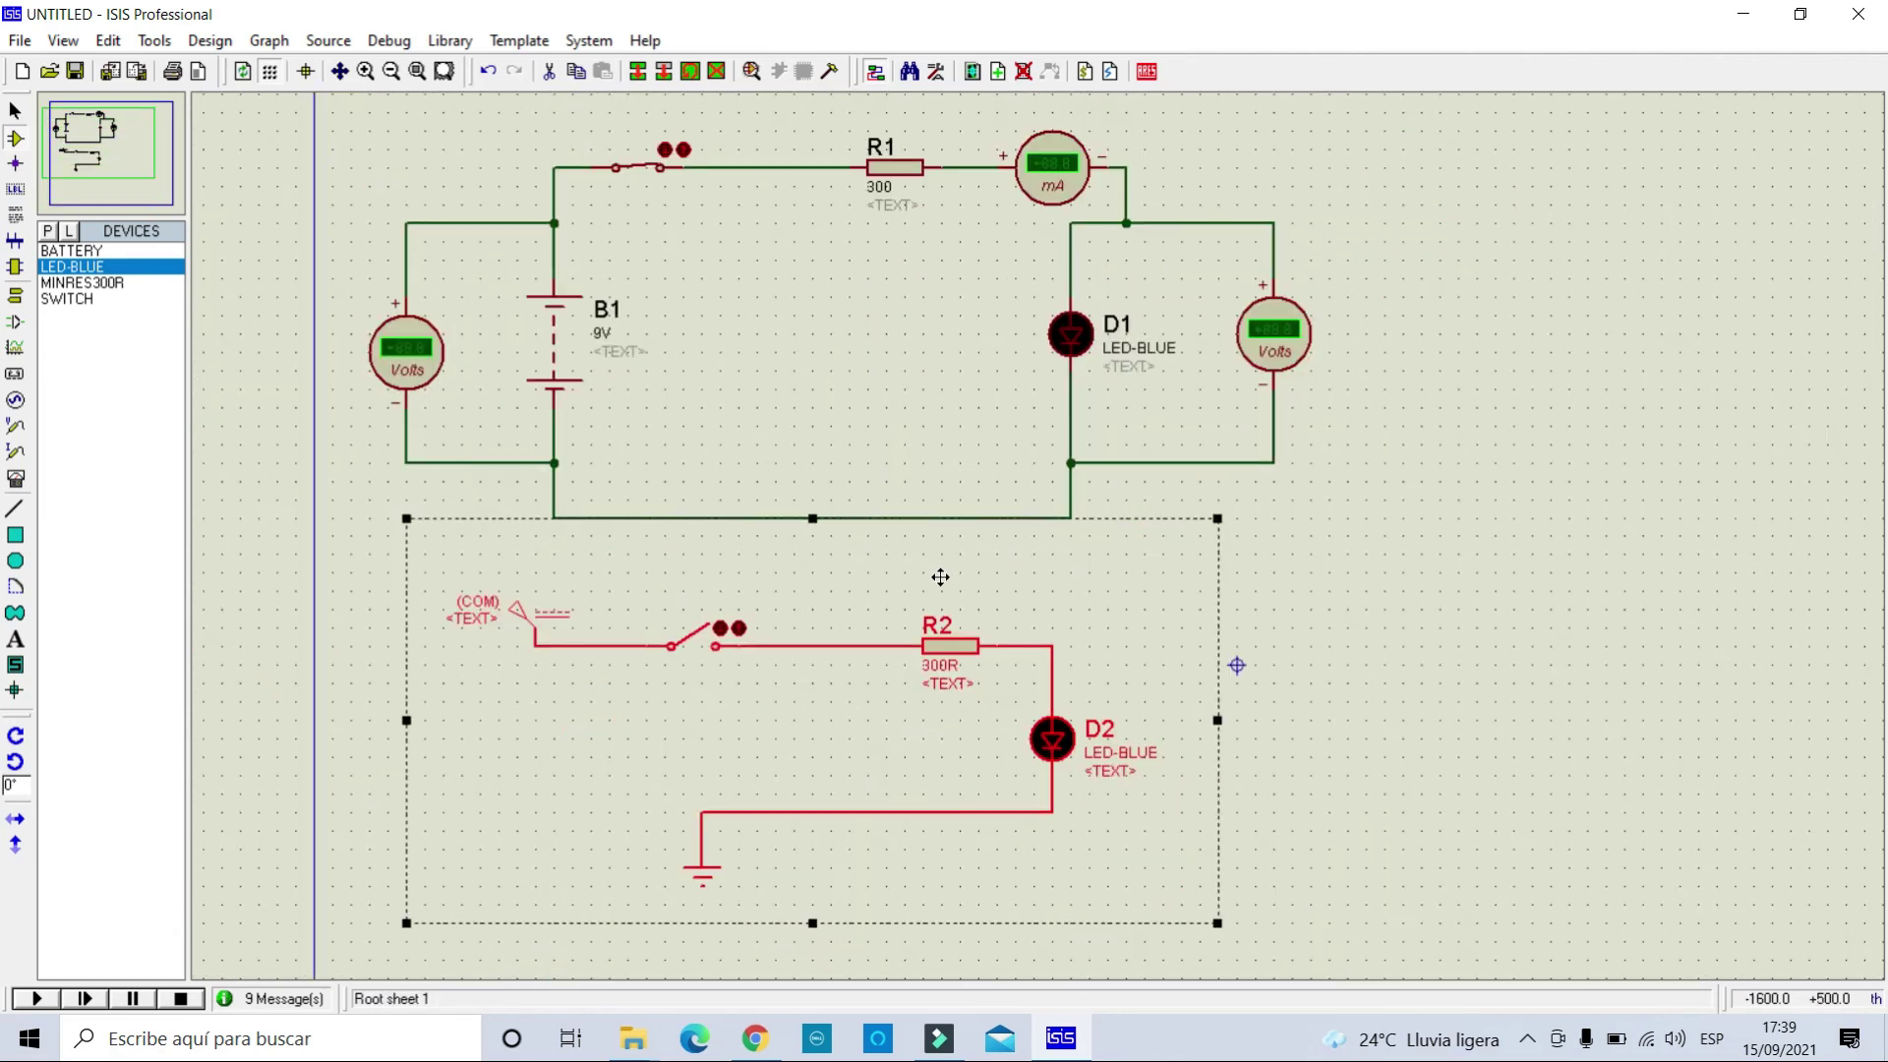
scroll(940, 578, "down", 1)
scroll(979, 632, "up", 1)
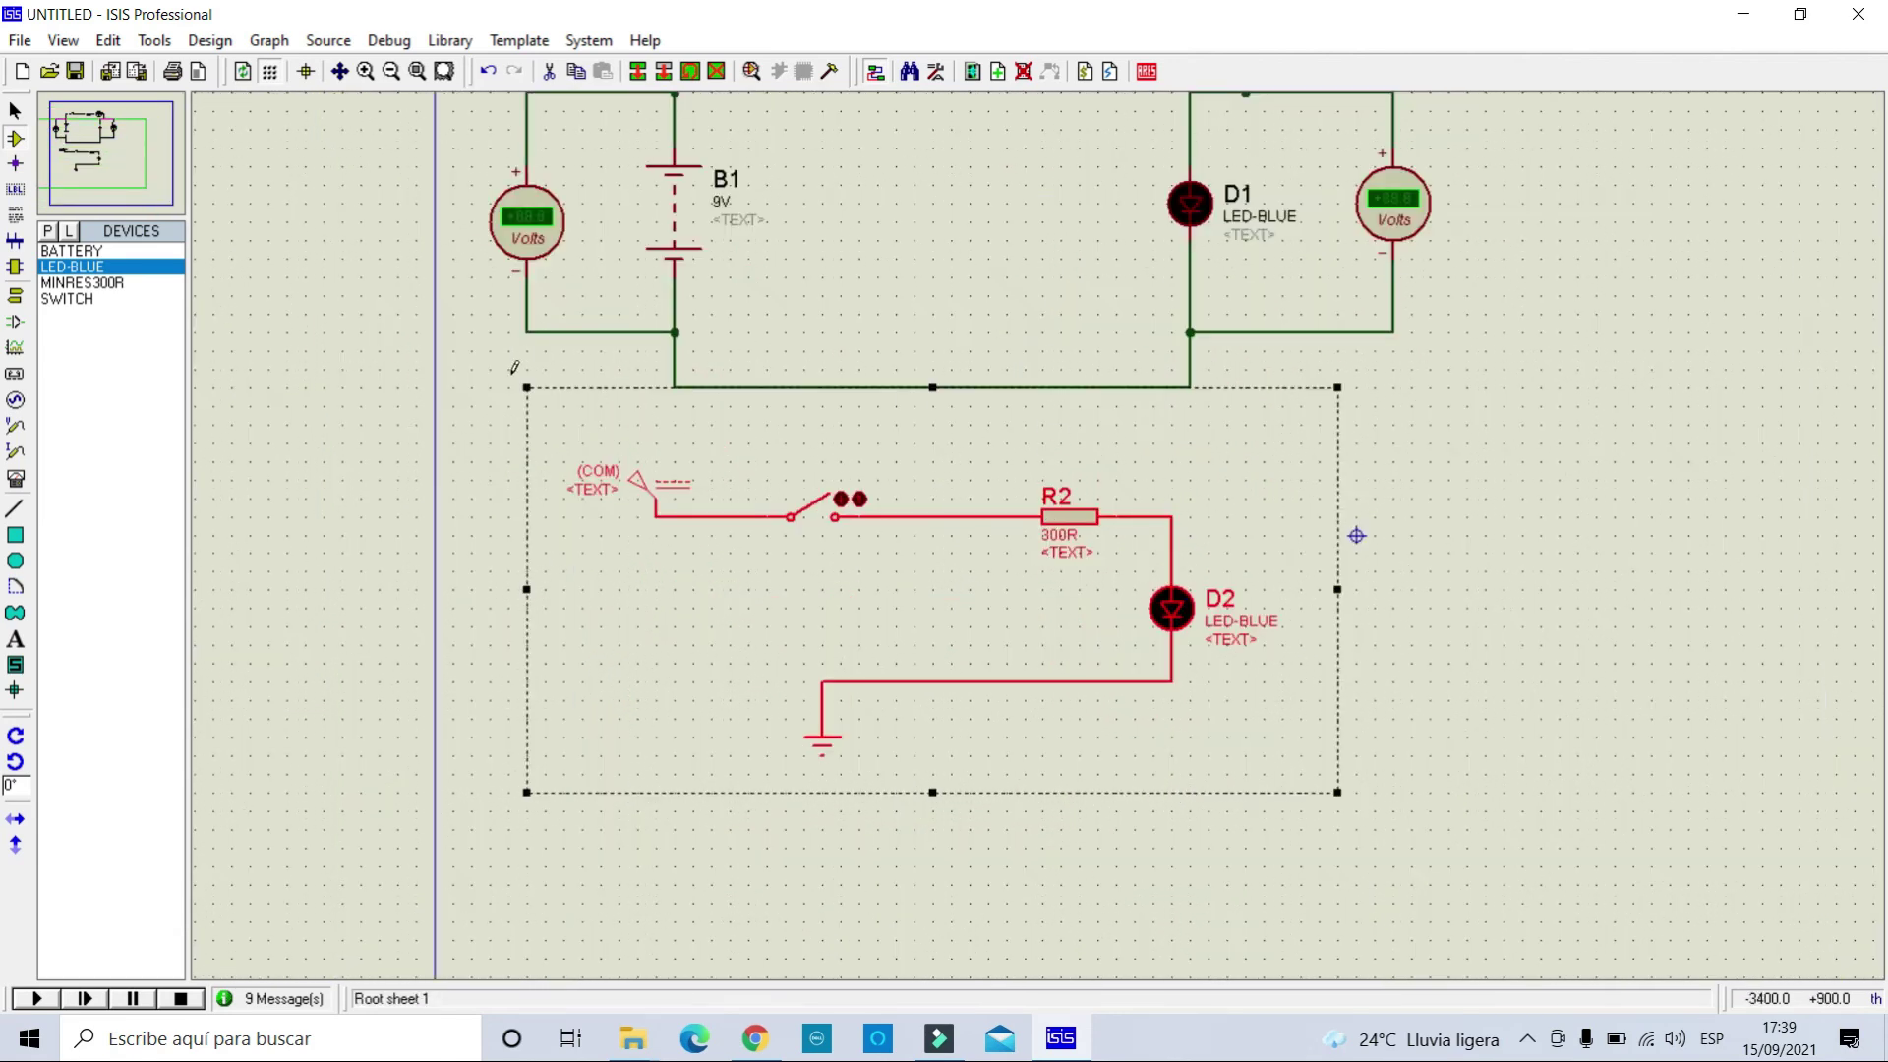
left_click(107, 128)
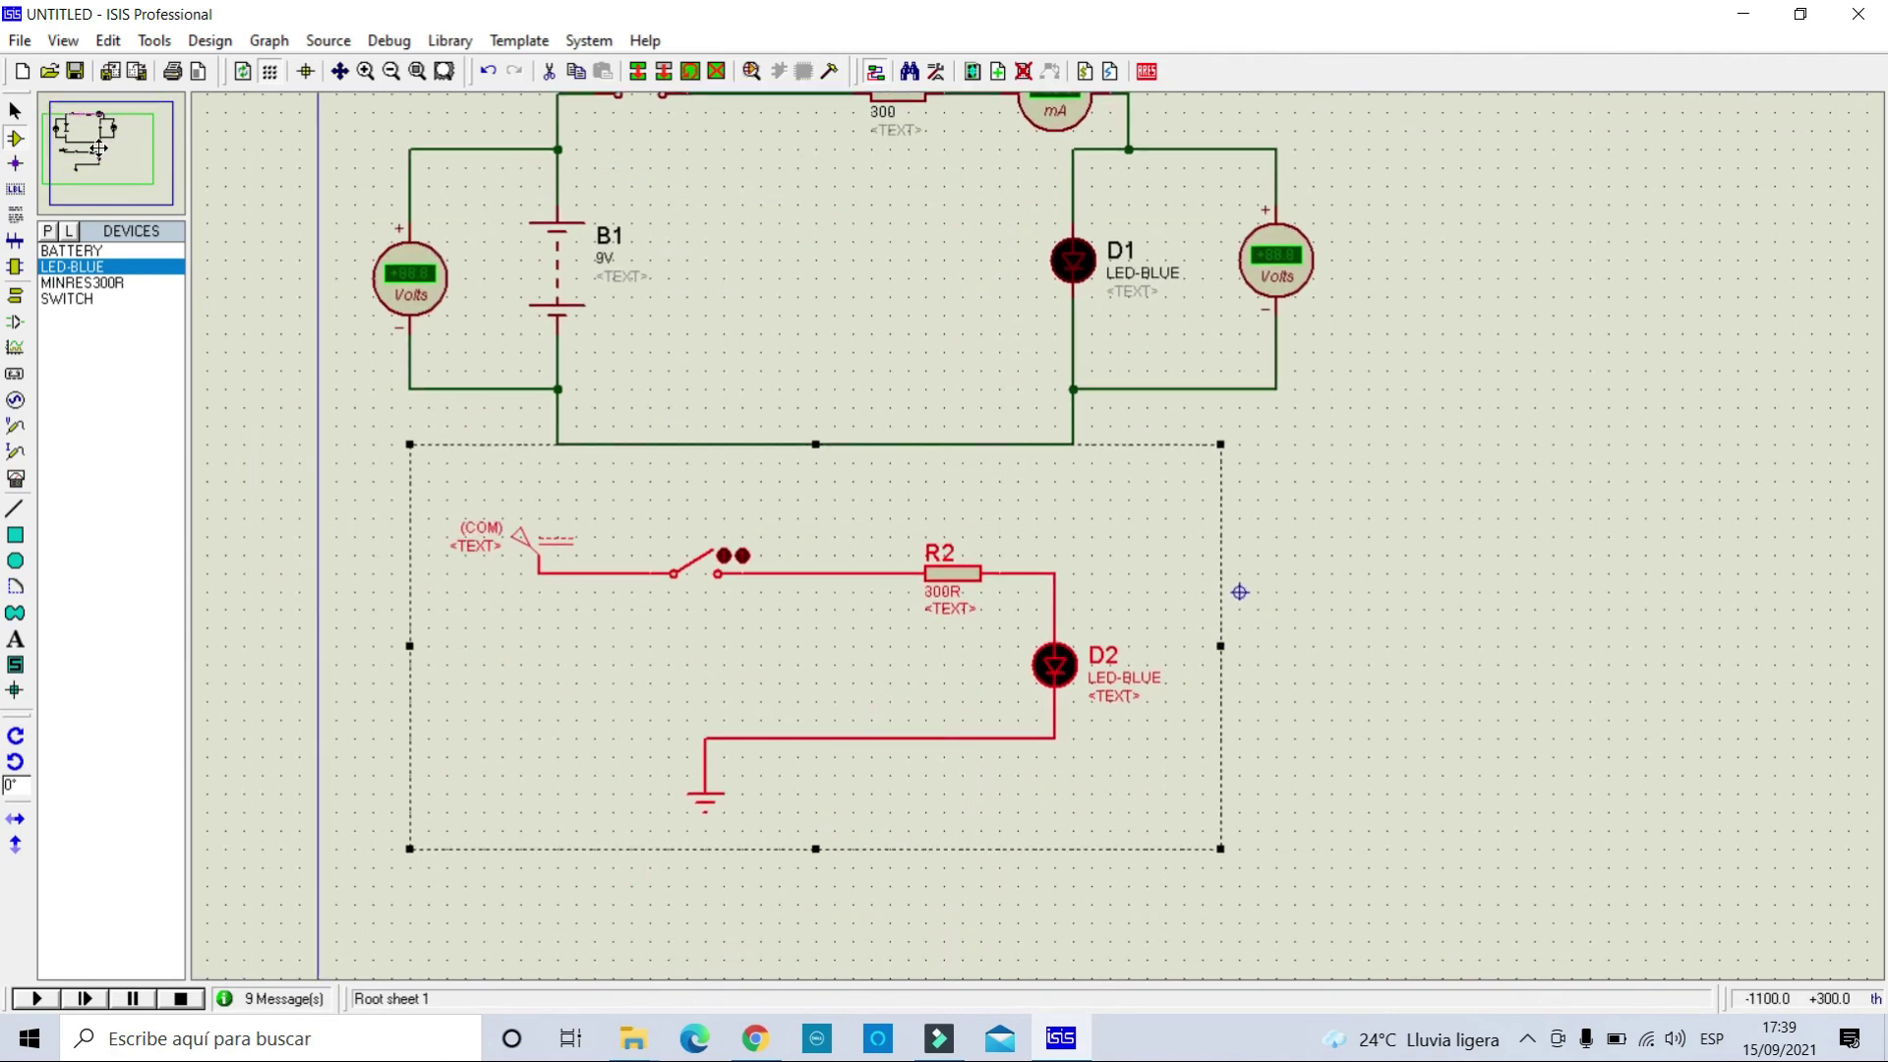
left_click(98, 147)
left_click(1763, 665)
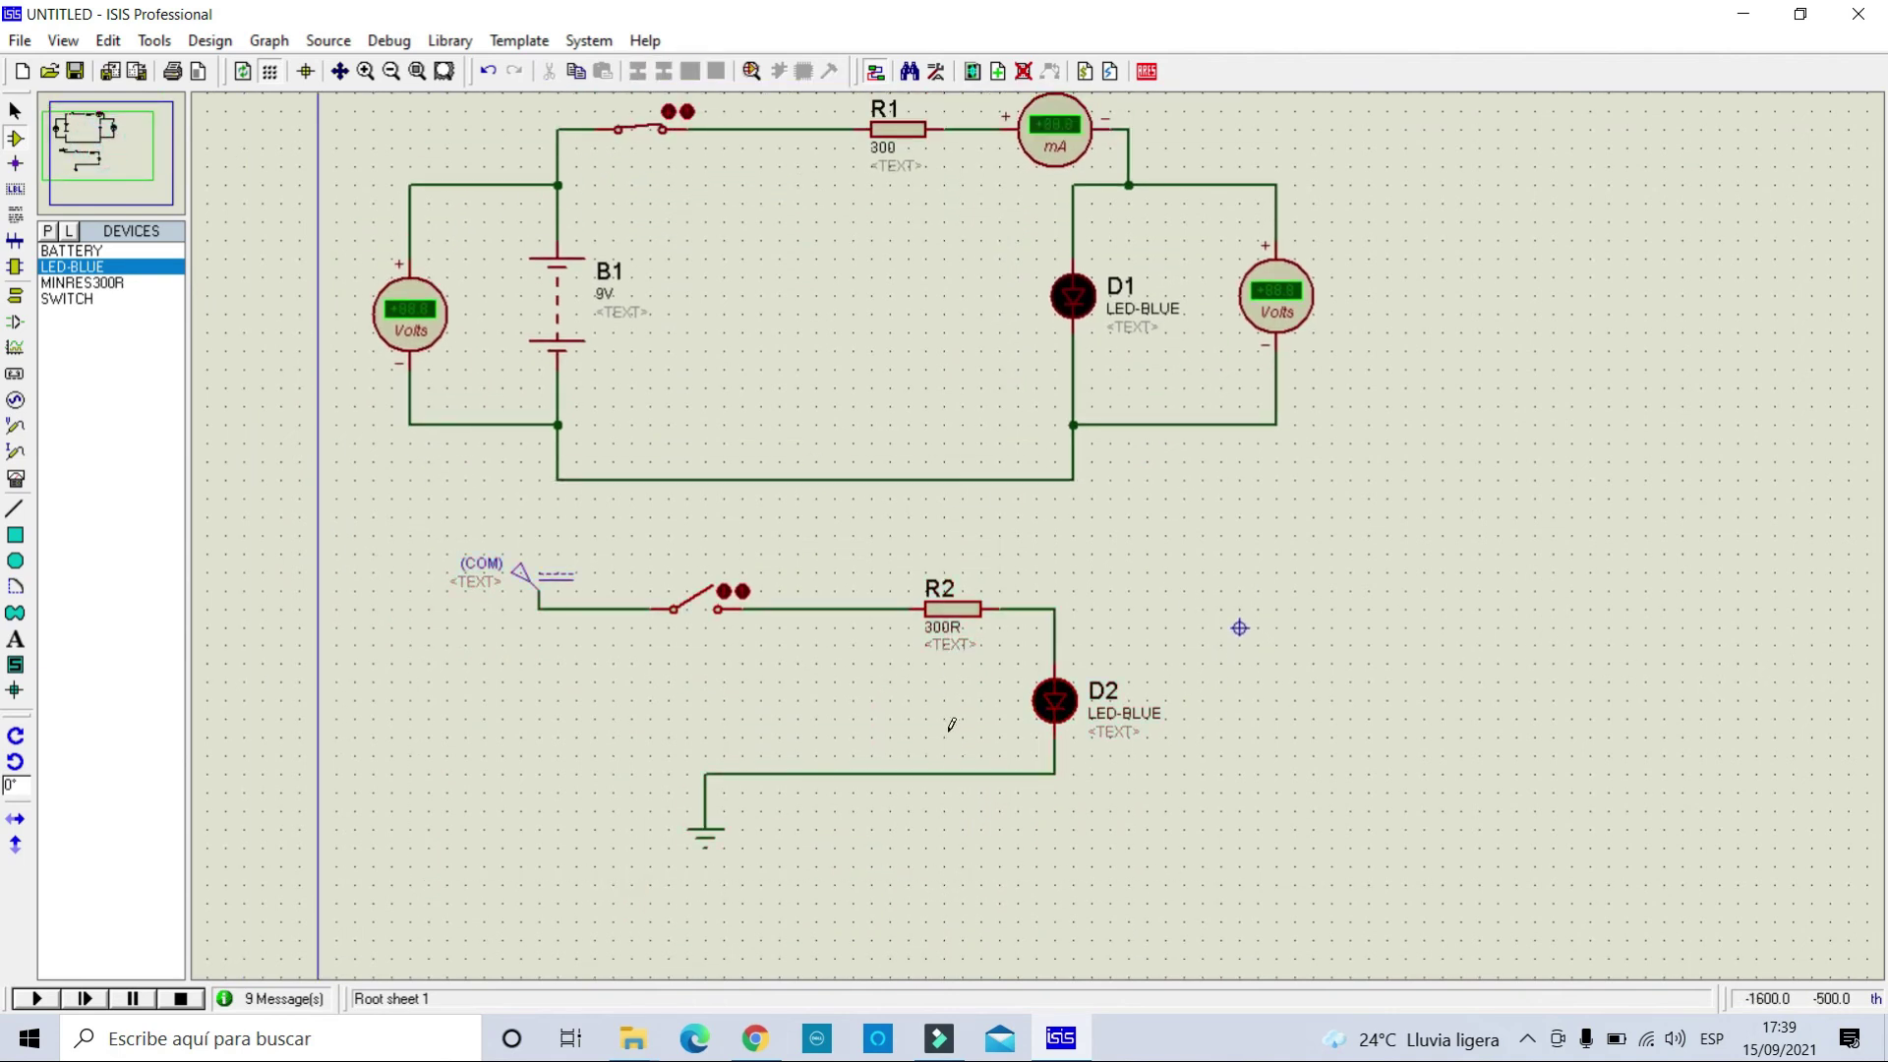
Set the DC generator's voltage to 9 volts.
double_click(532, 585)
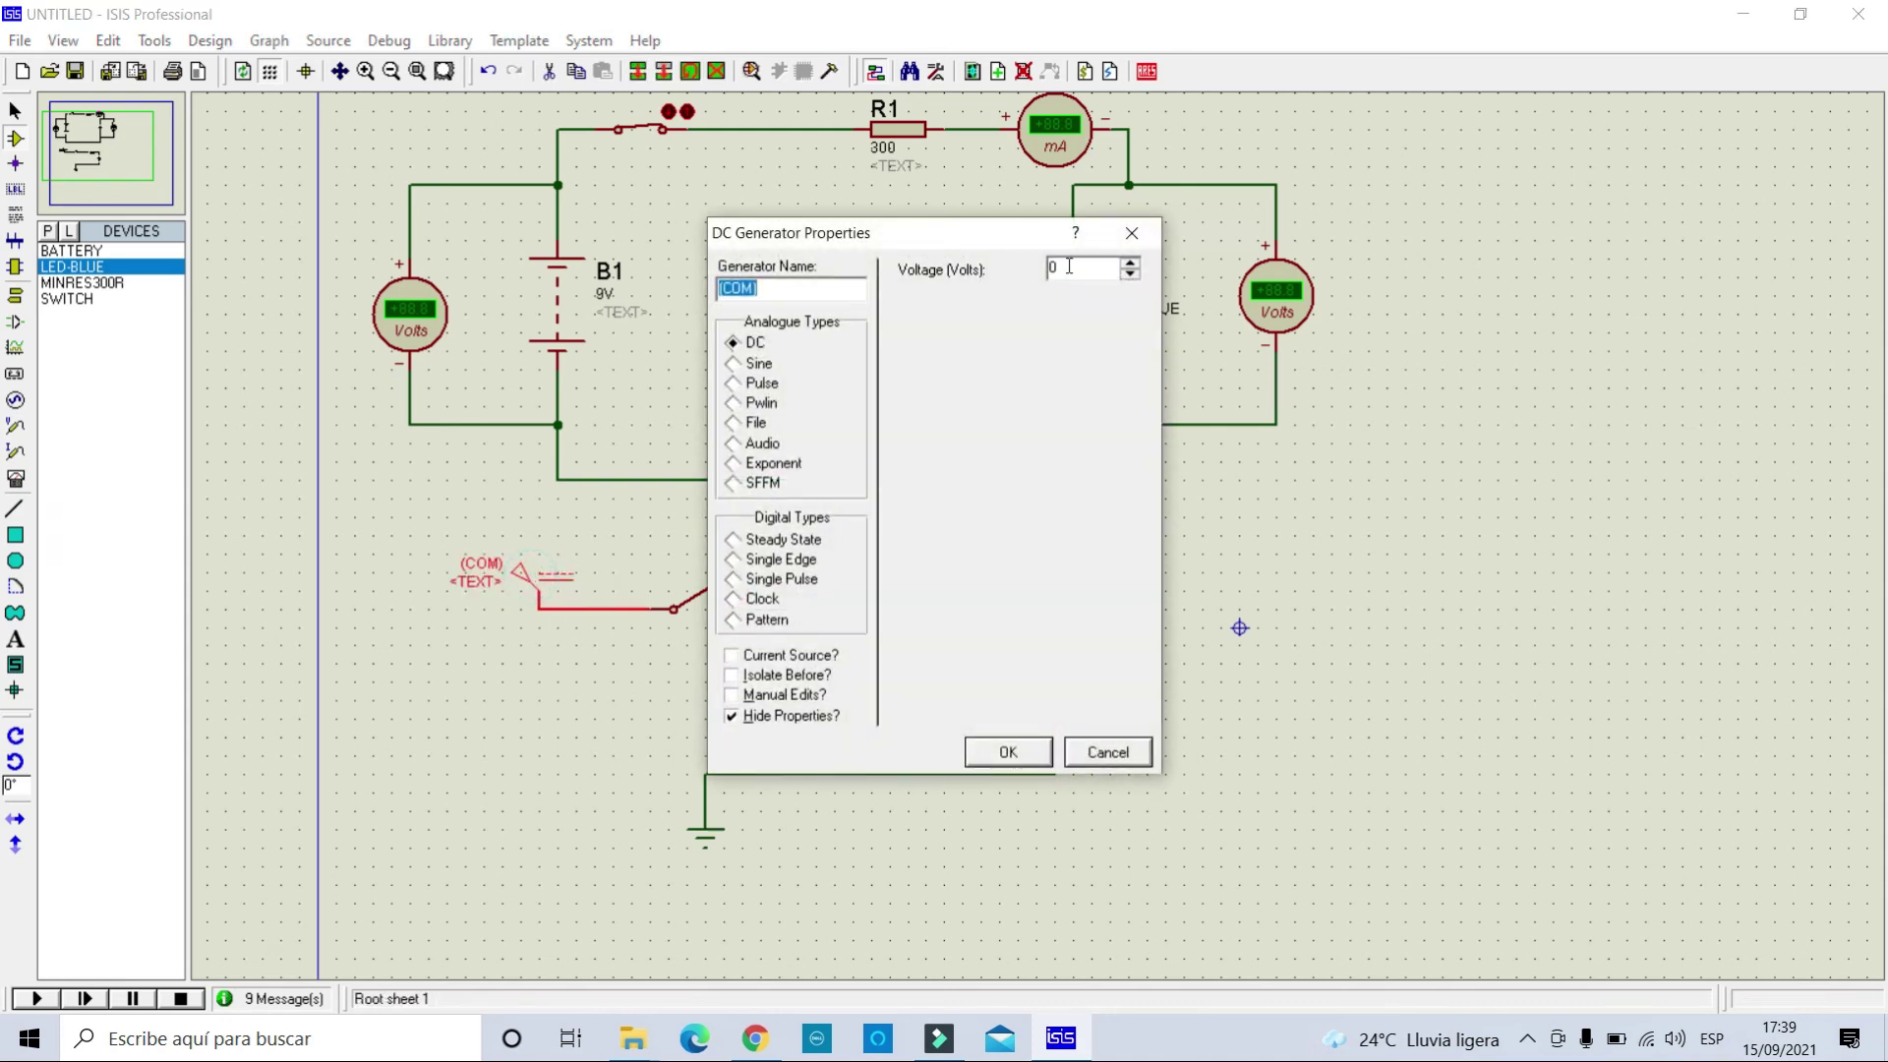
double_click(1082, 265)
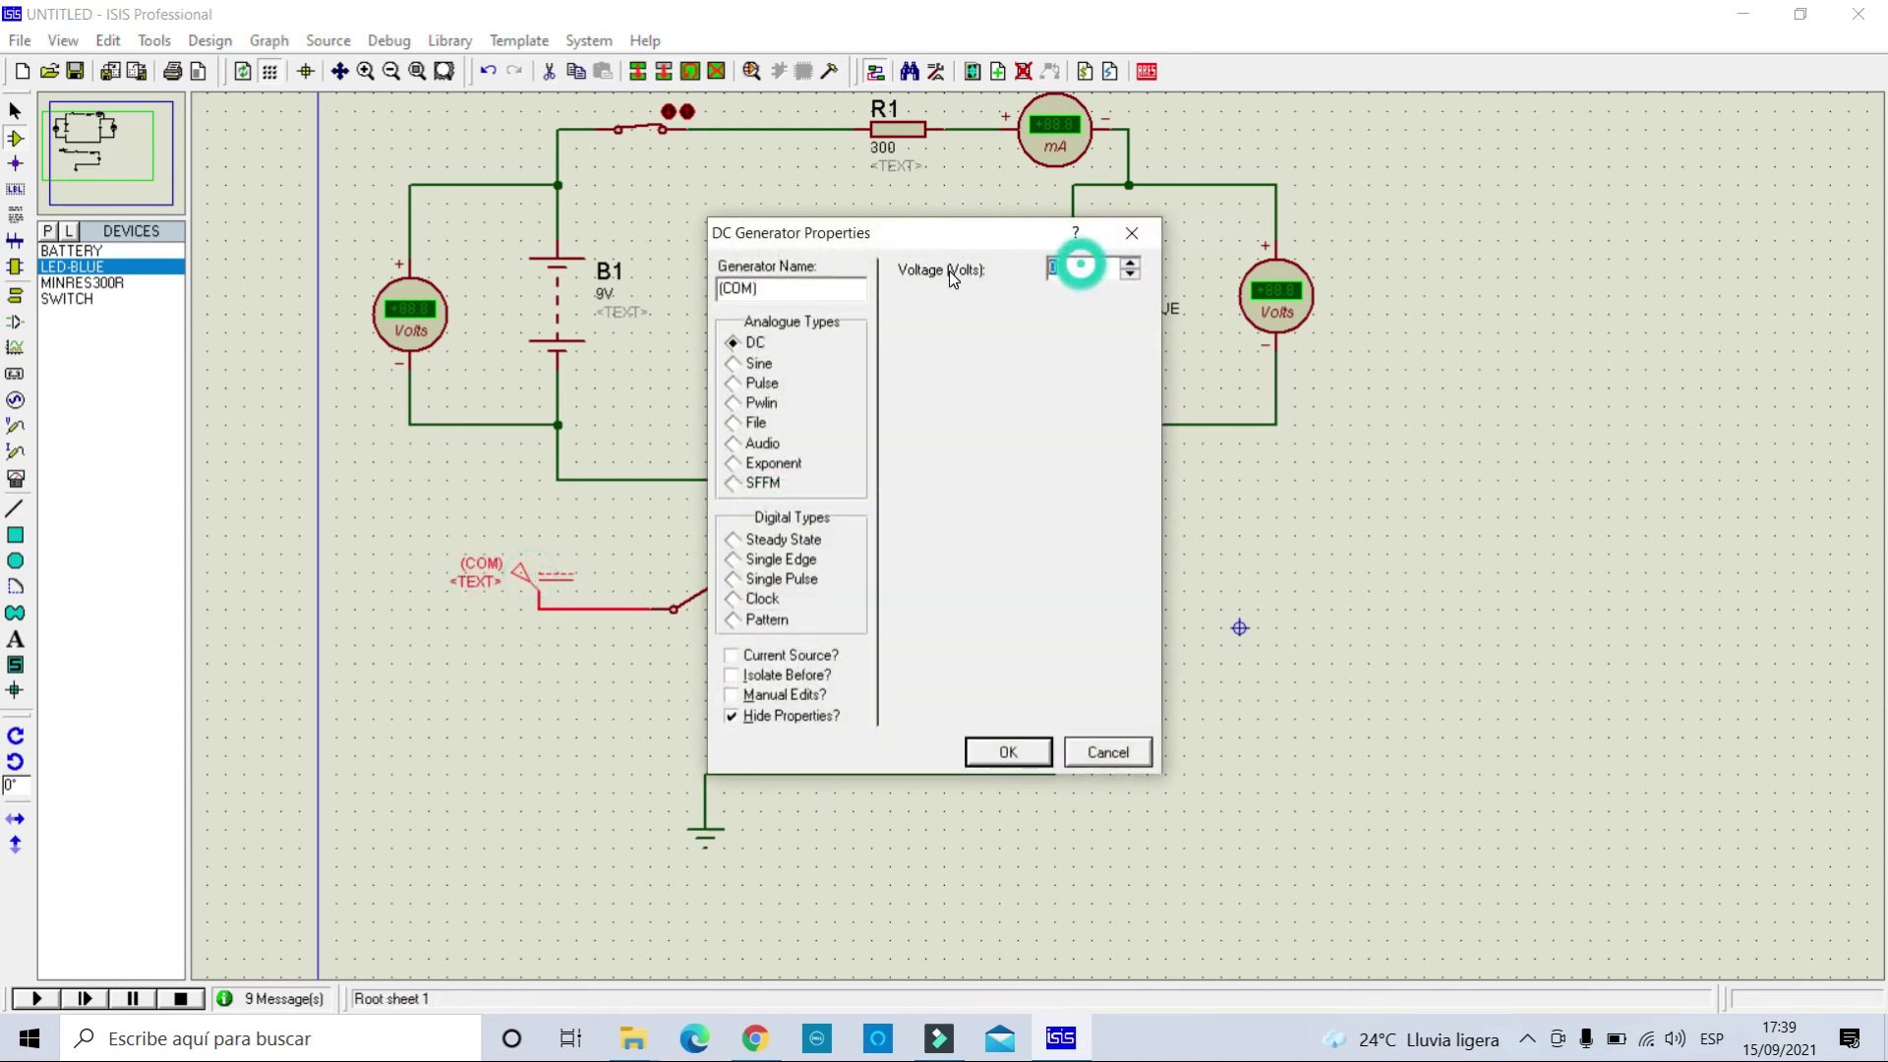
type("9")
left_click(1044, 752)
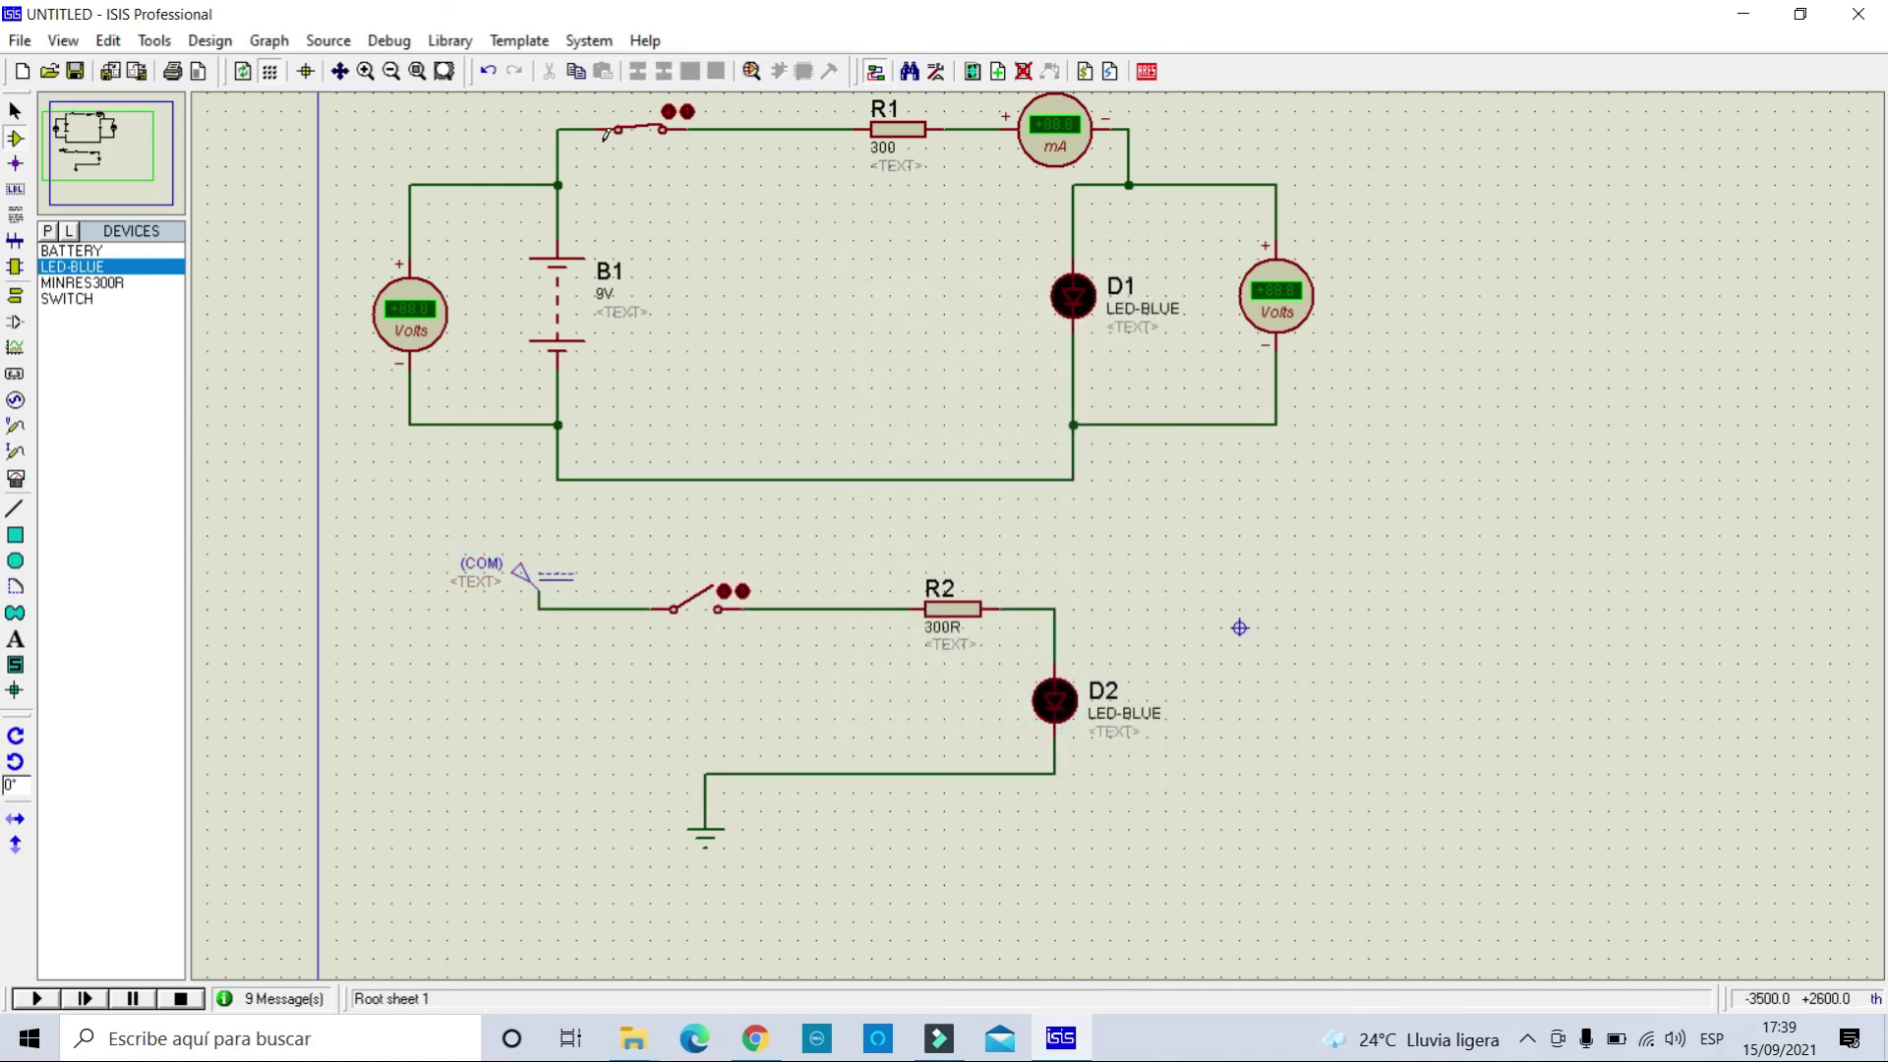
Run the simulation and close the switches of both circuits to compare the LEDs, then reopen both switches.
left_click(36, 998)
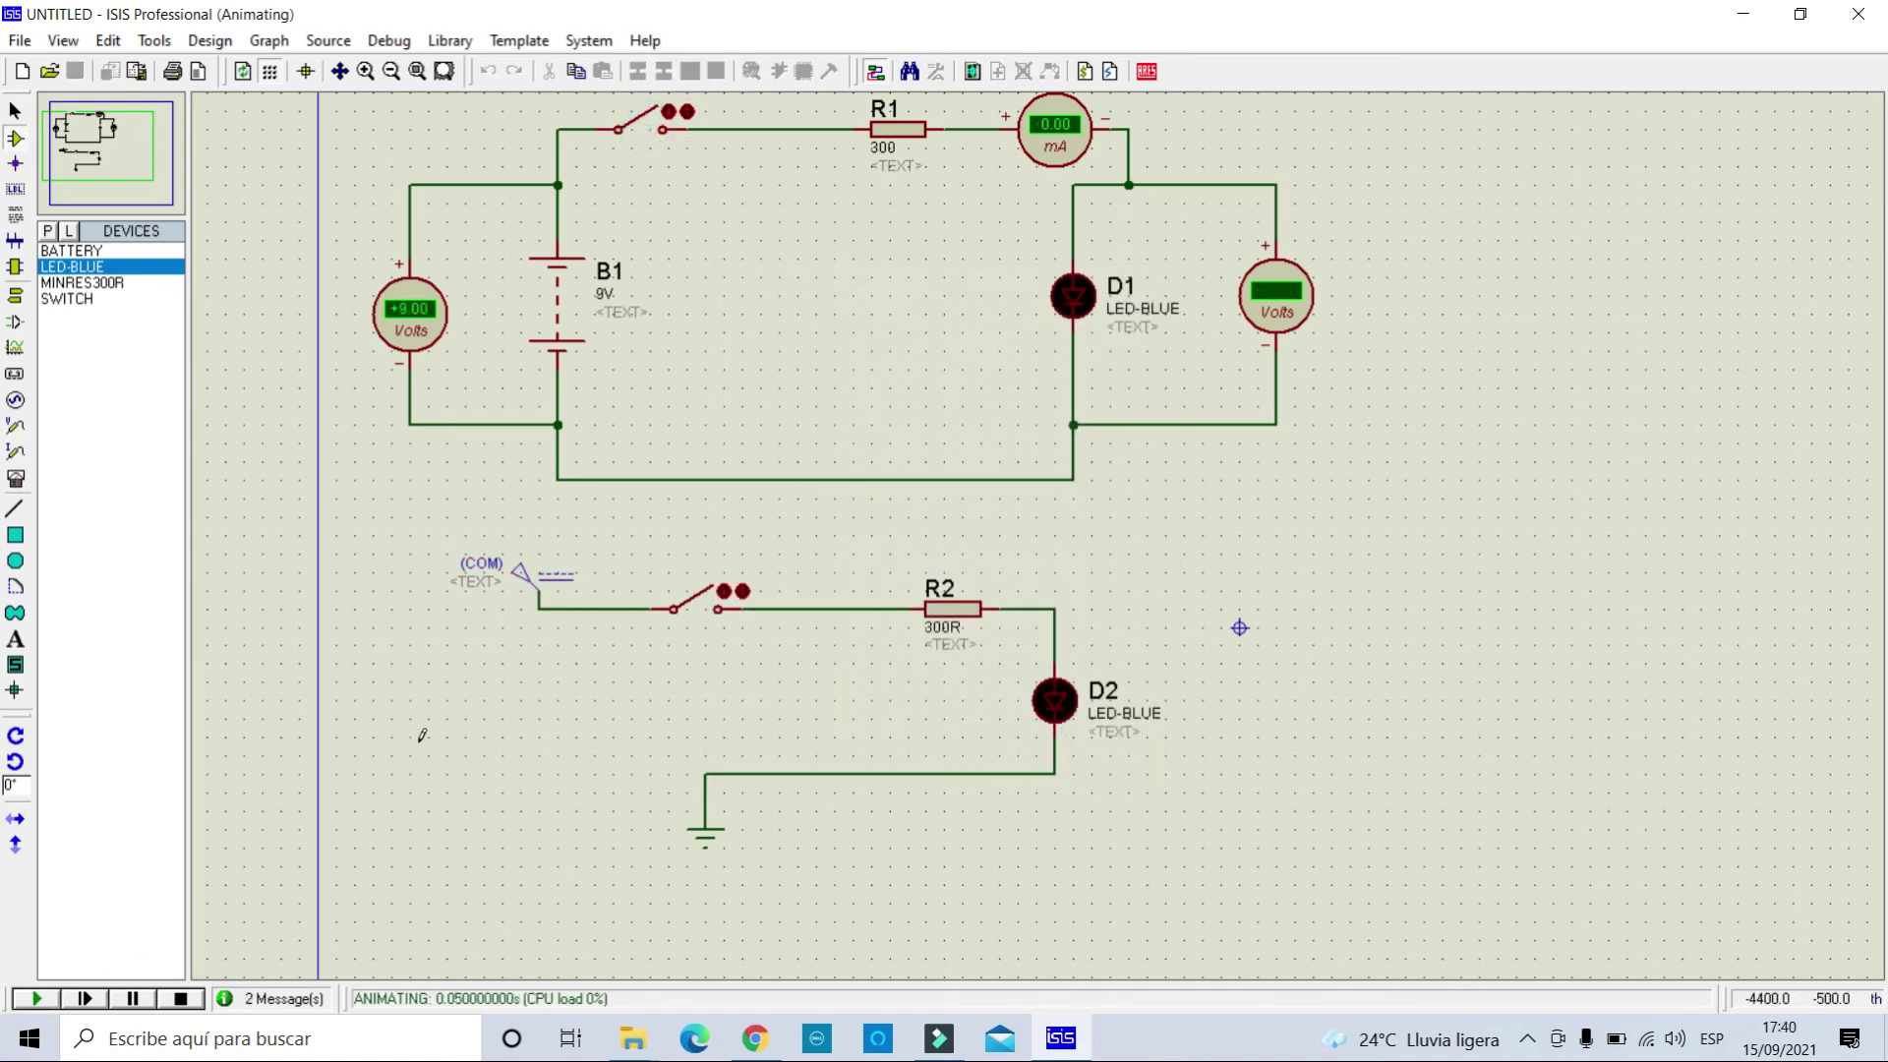
left_click(641, 118)
left_click(706, 605)
left_click(695, 608)
left_click(632, 131)
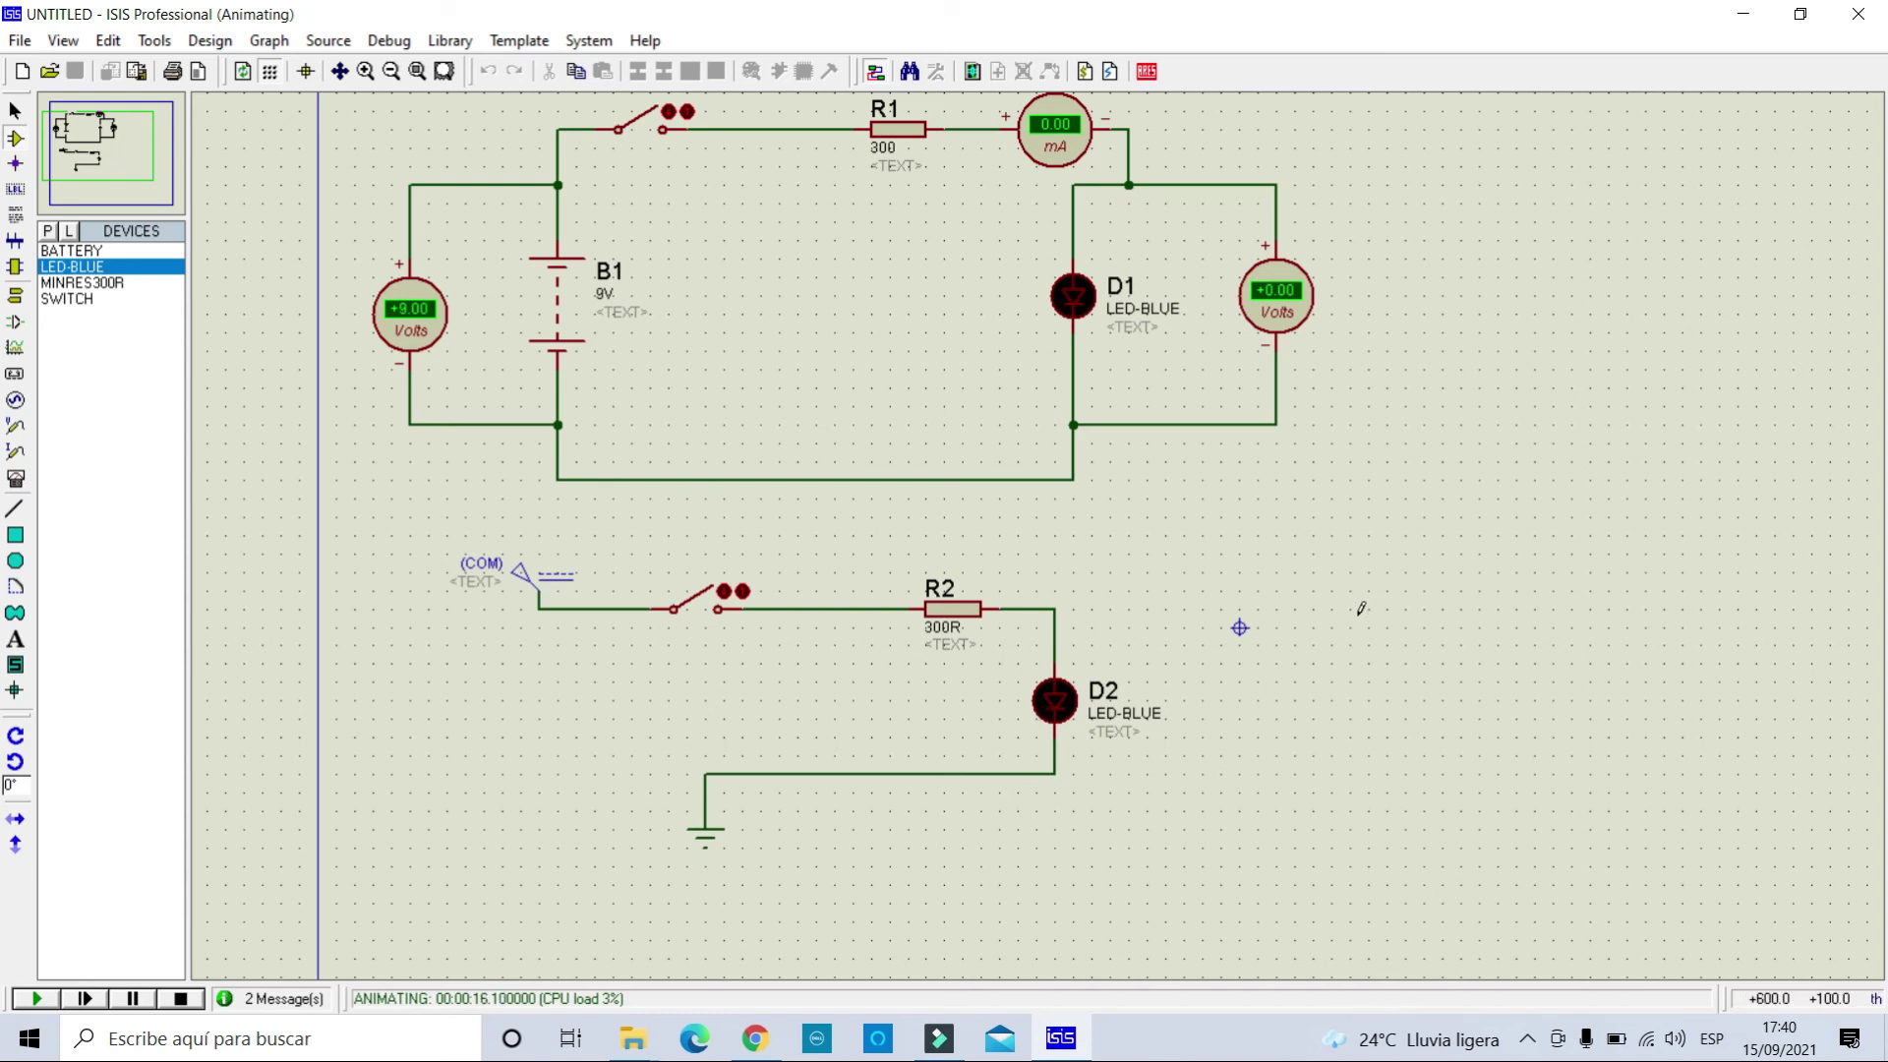
key("F5")
key("F8")
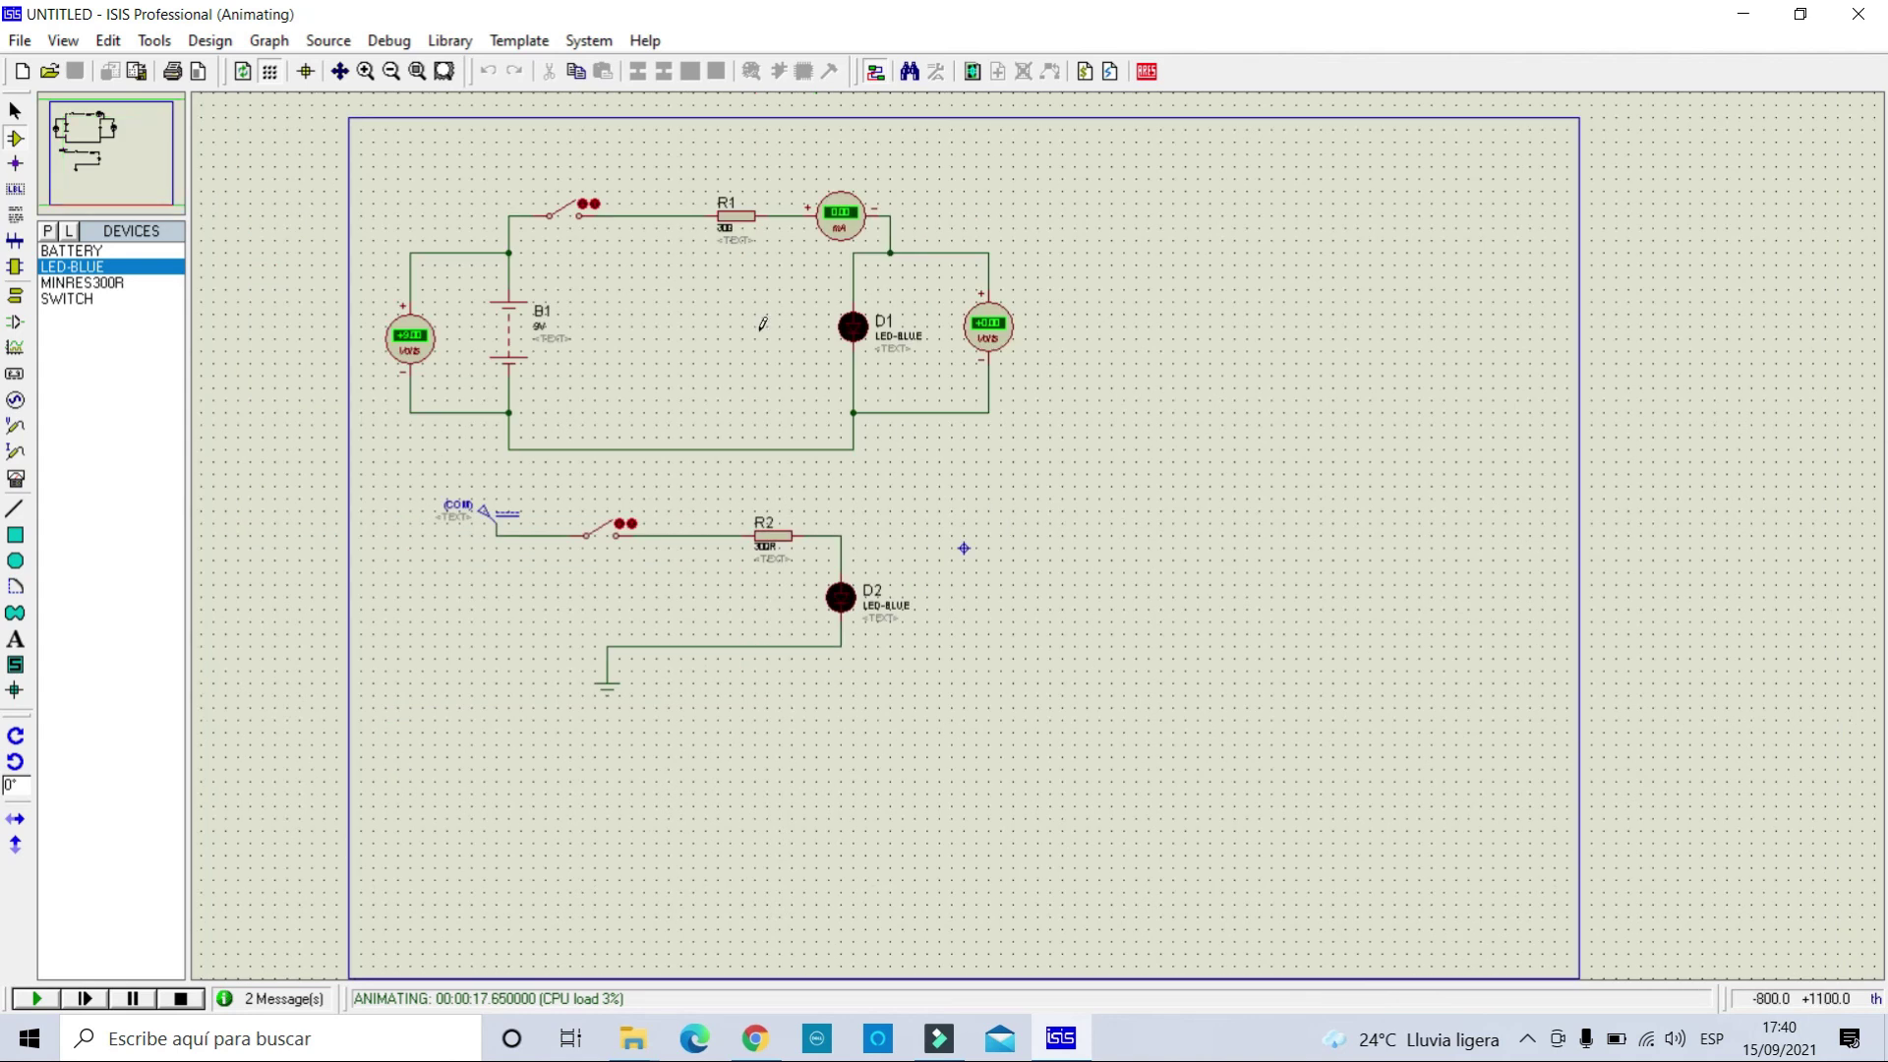
key("F6")
key("F7")
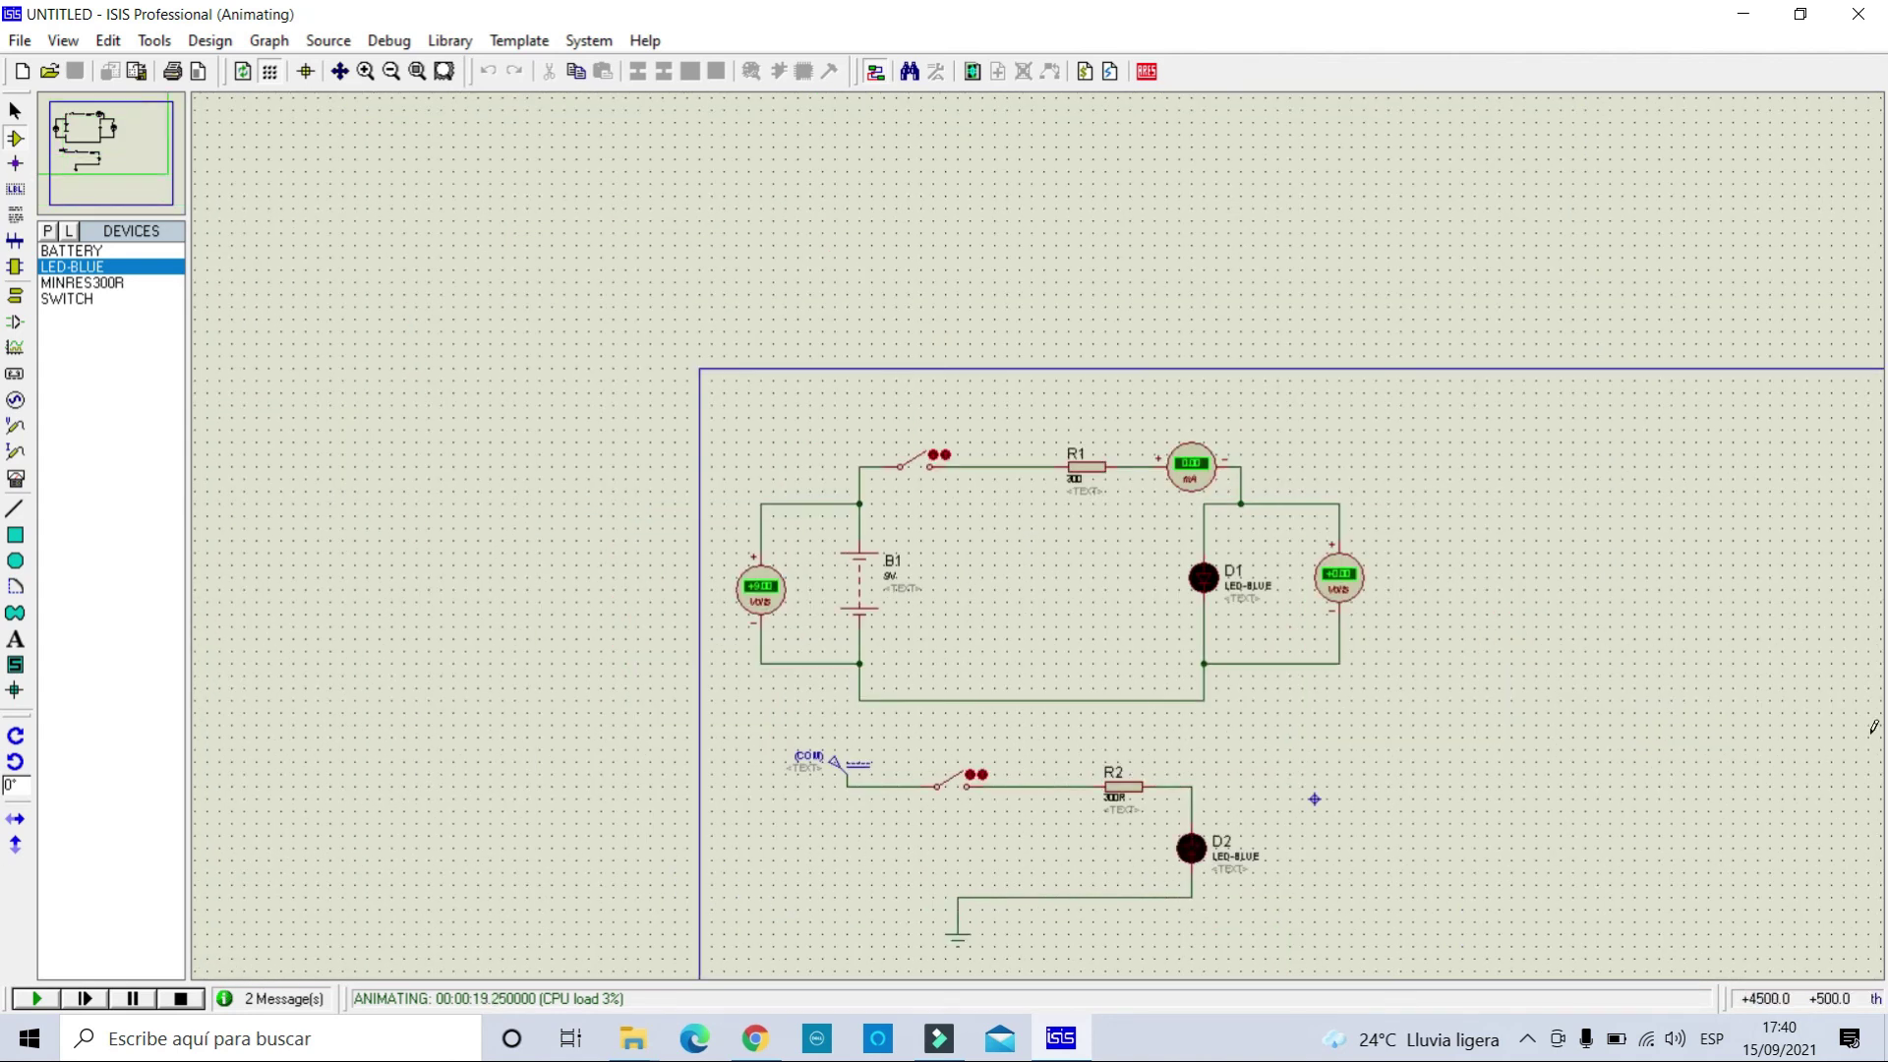
key("F6")
key("F5")
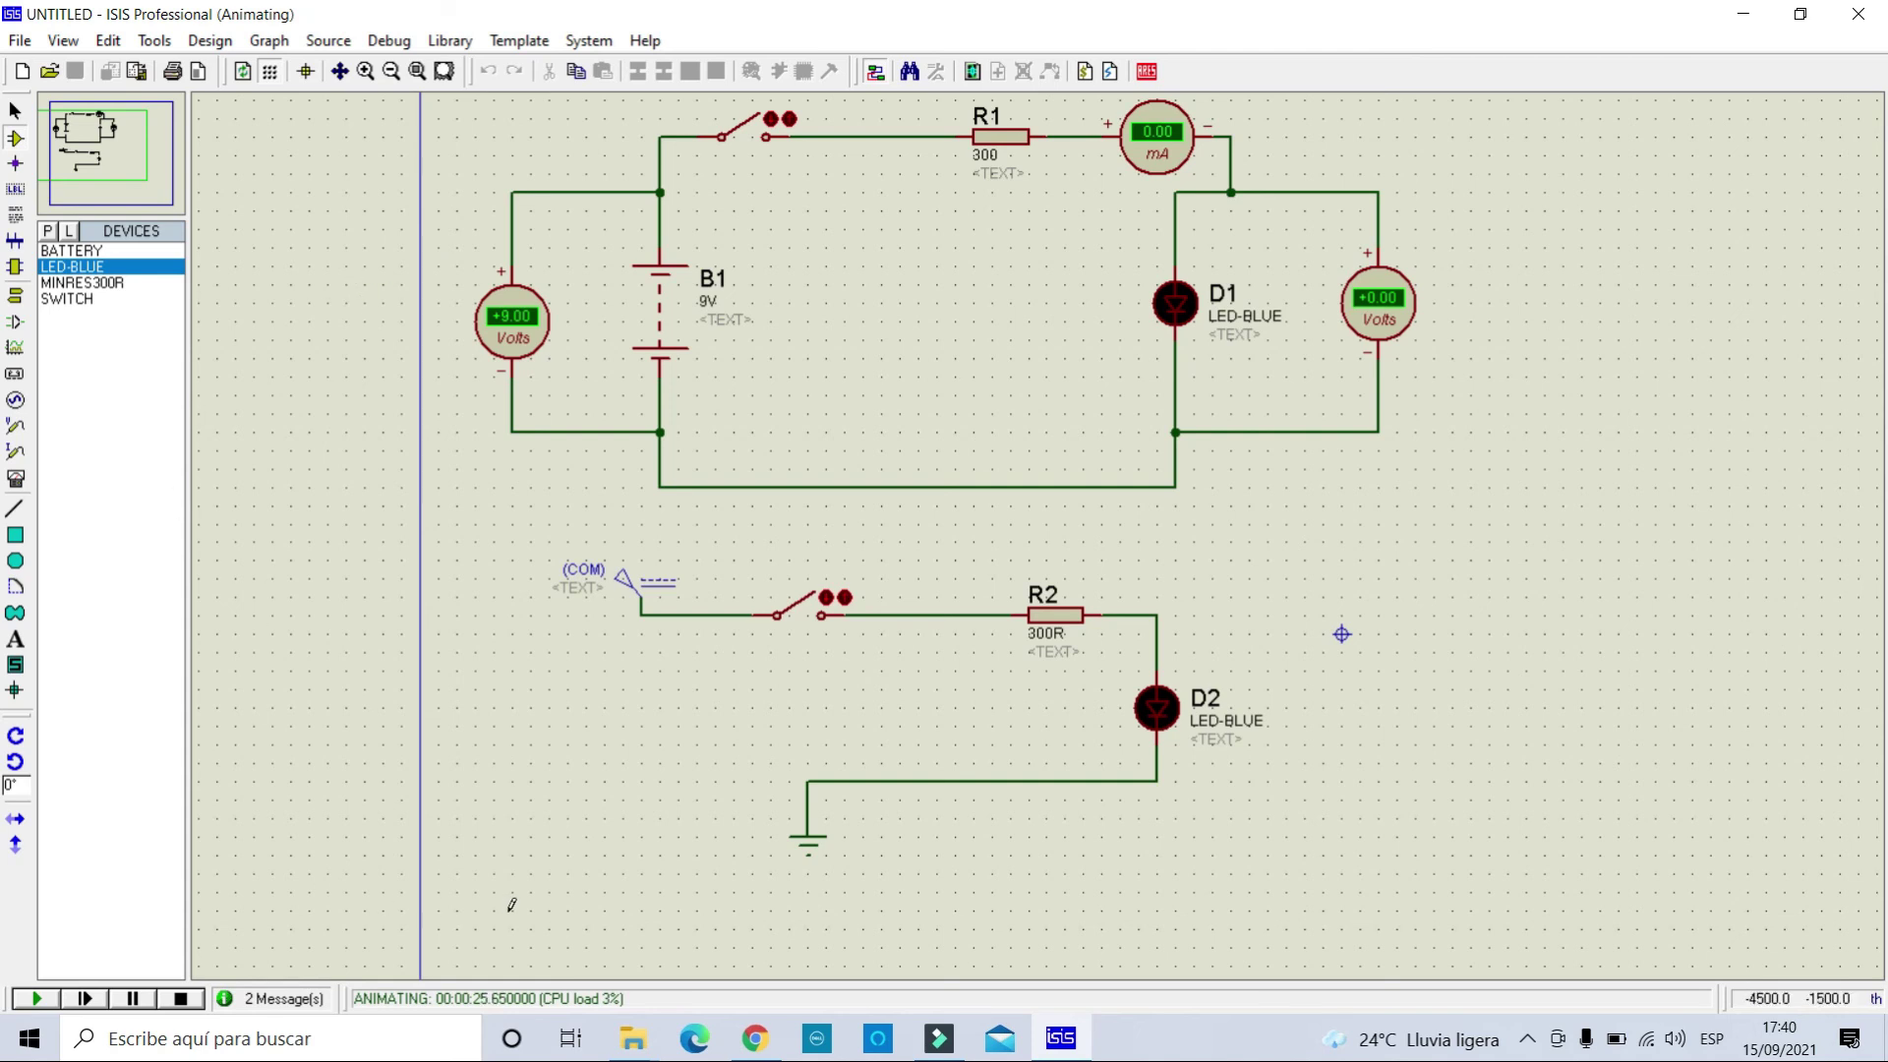
left_click(1525, 1044)
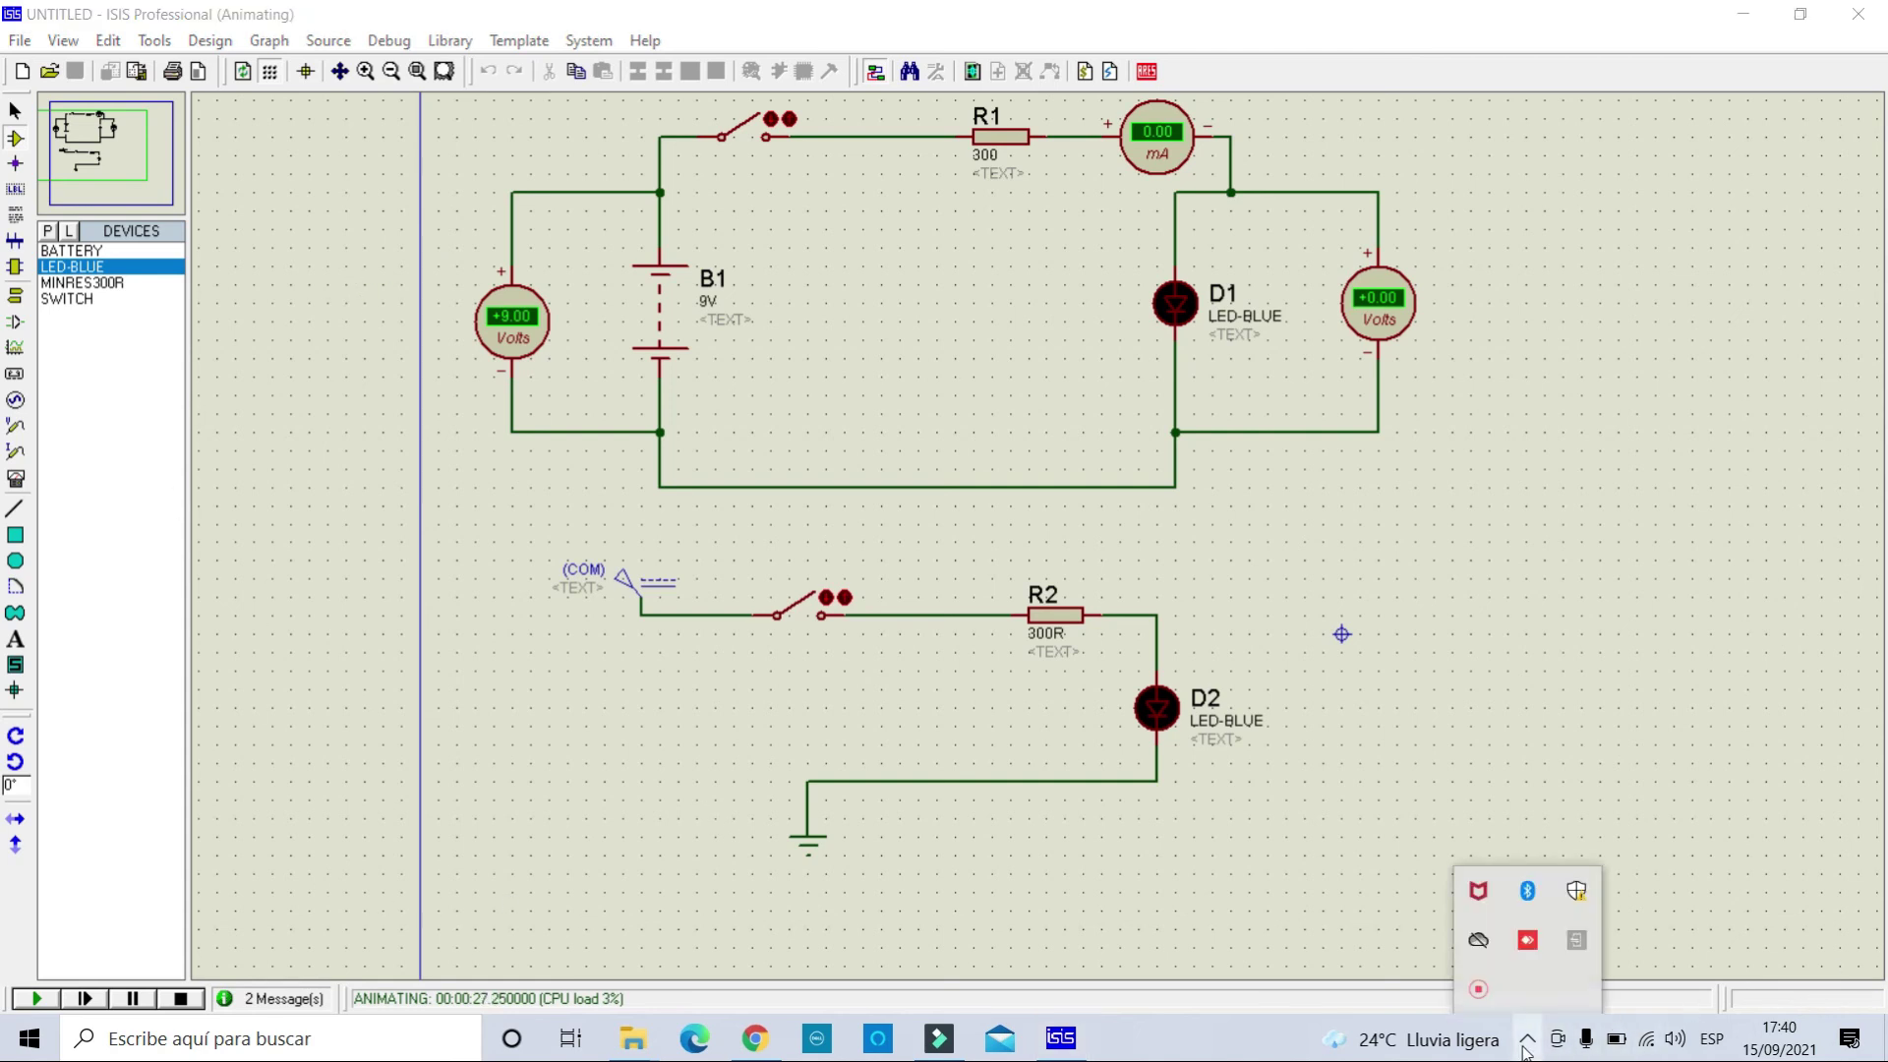